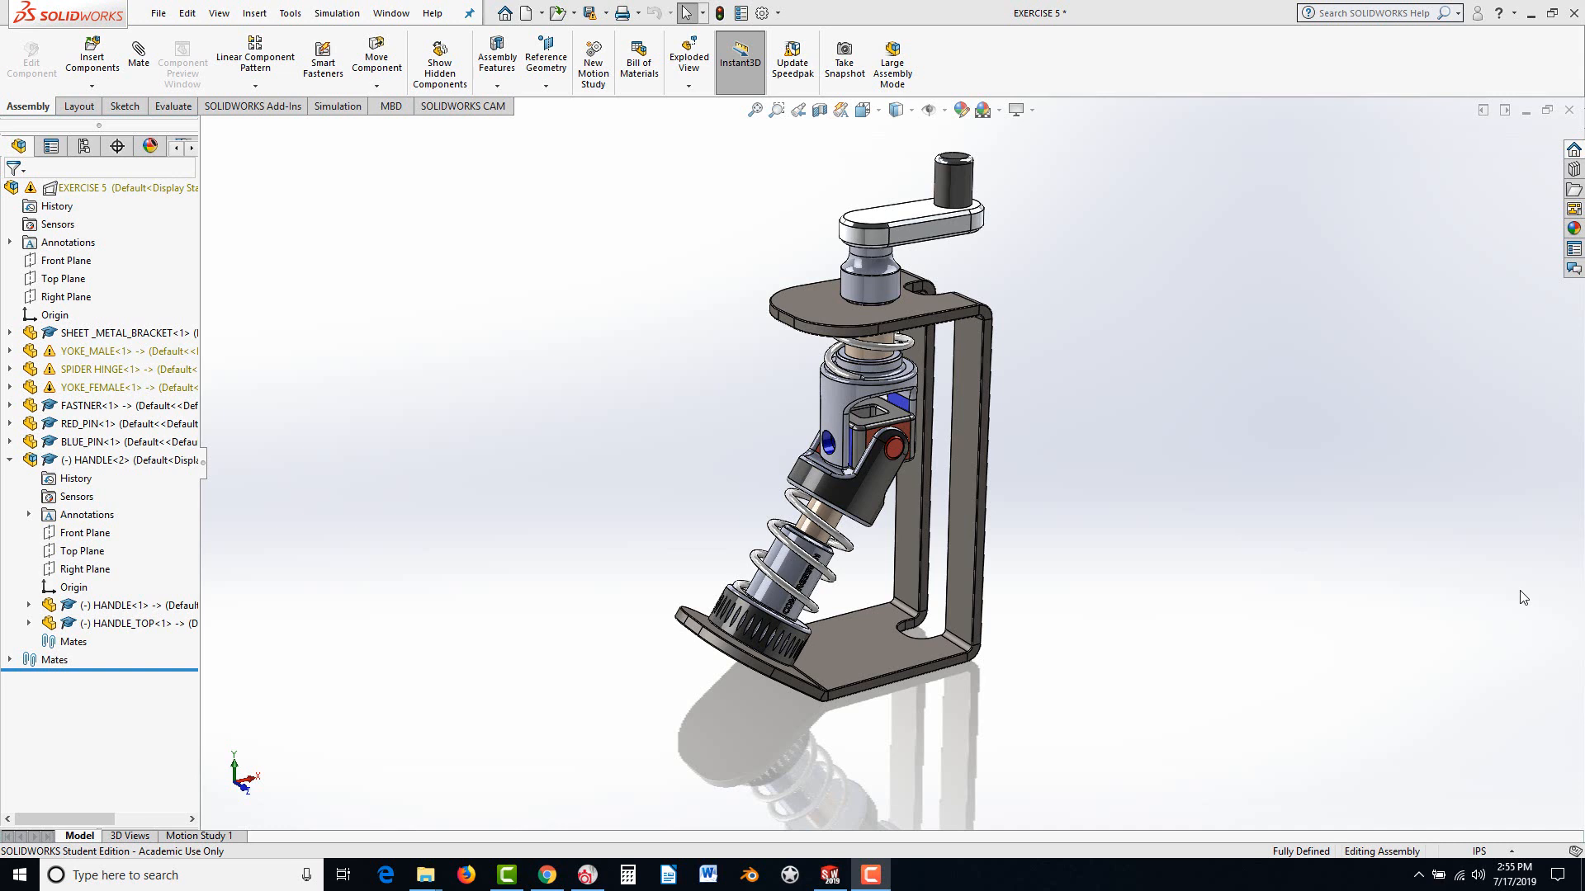
Switch to Chrome, download the SolidWorks Exercise 5 parts archive from the vertanux1 part files page, and open the downloaded zip
{"action": "left_click", "coordinate": [548, 878]}
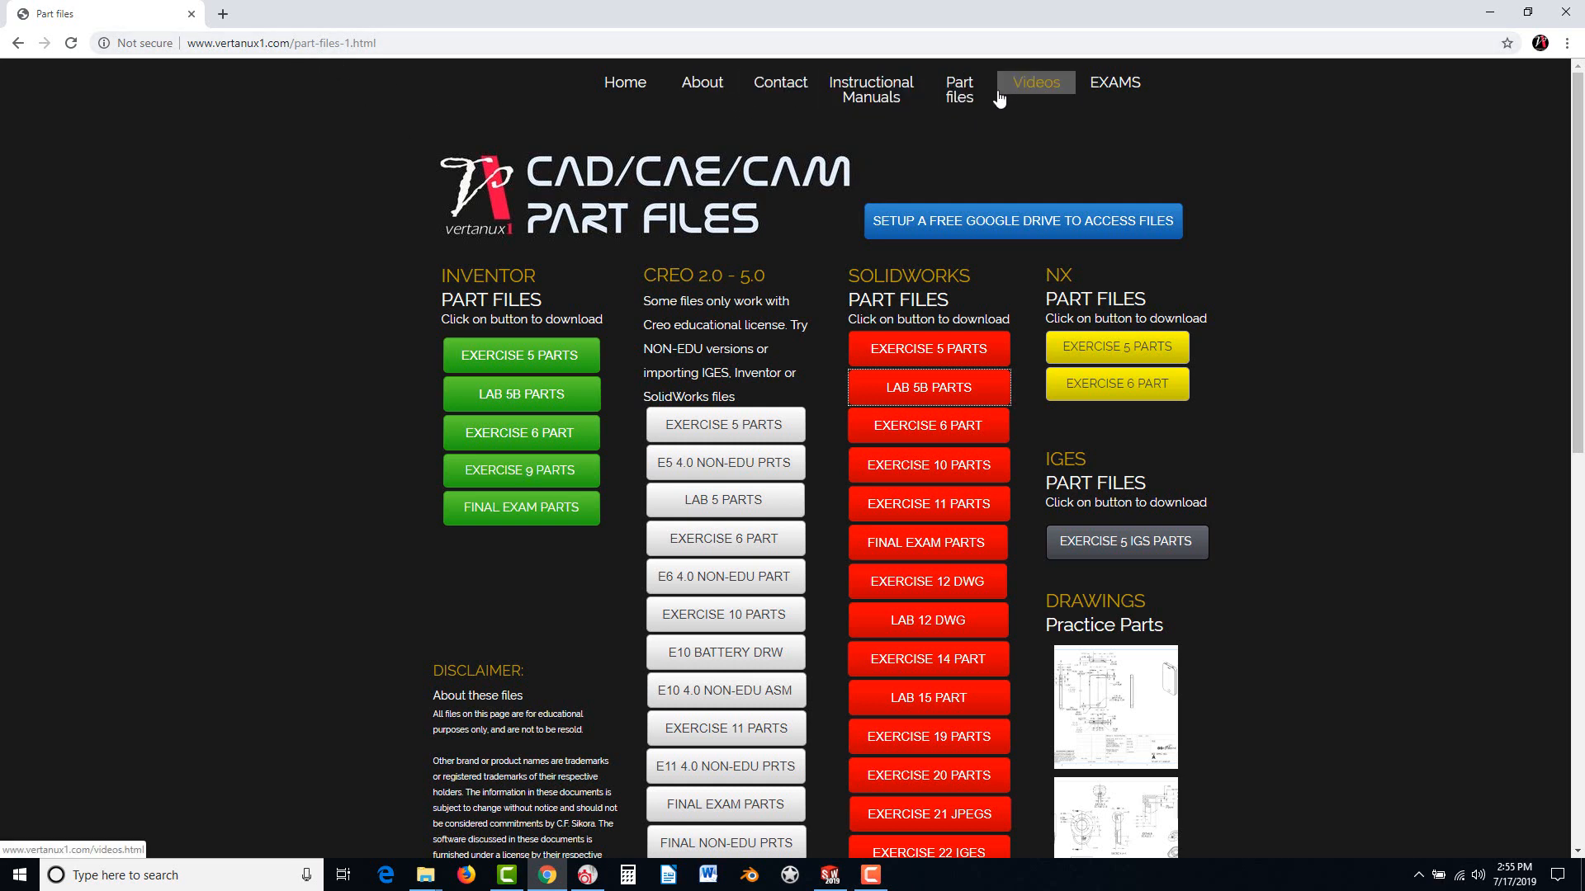
{"action": "left_click", "coordinate": [928, 352]}
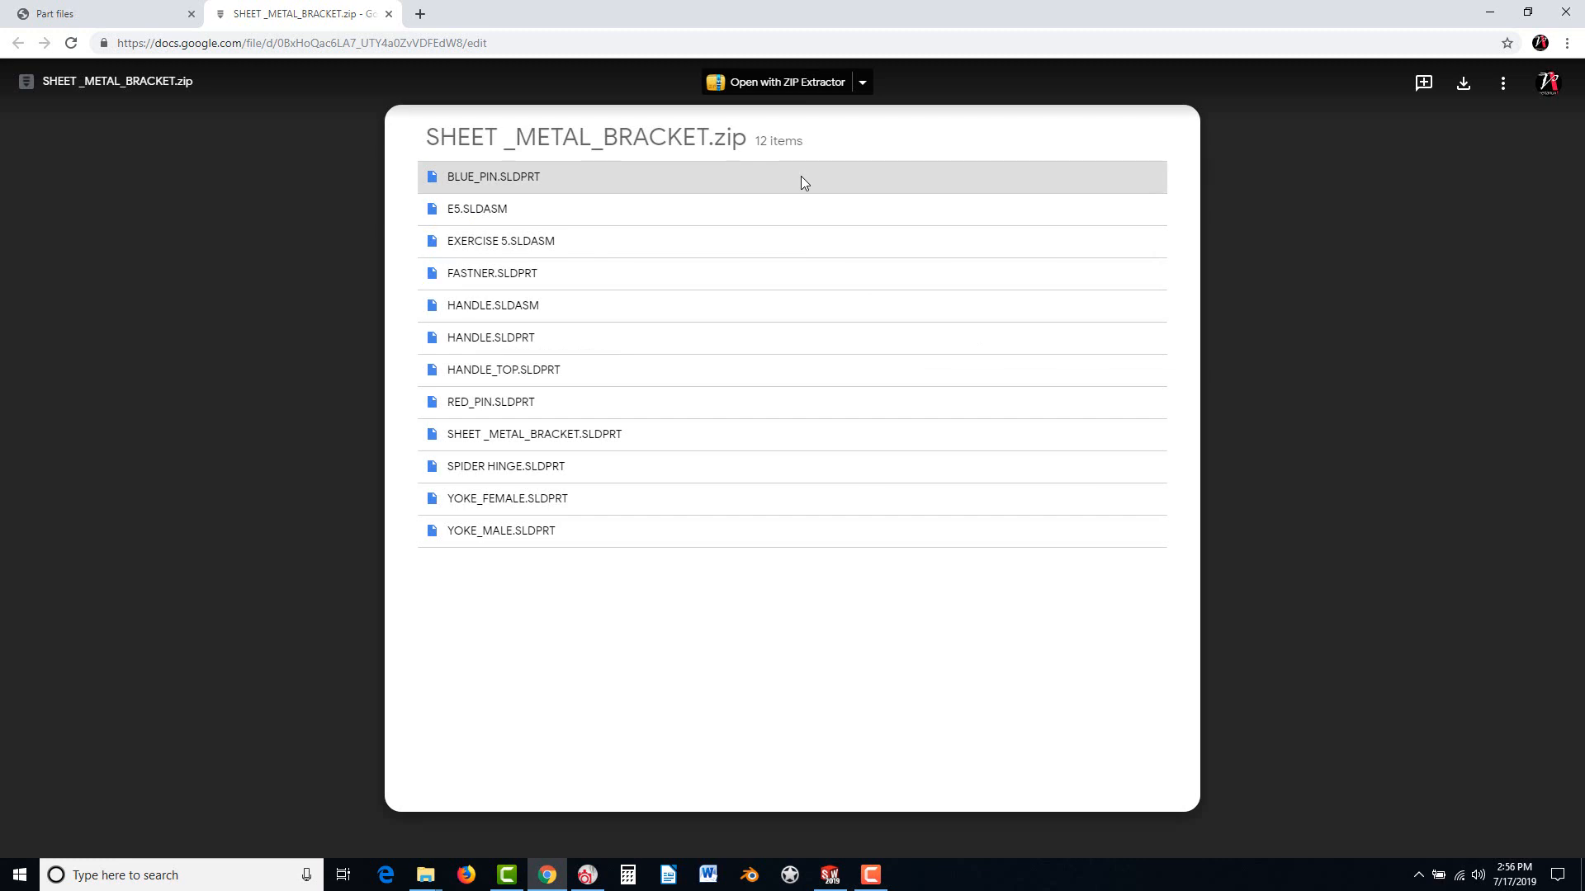
{"action": "left_click", "coordinate": [1463, 84]}
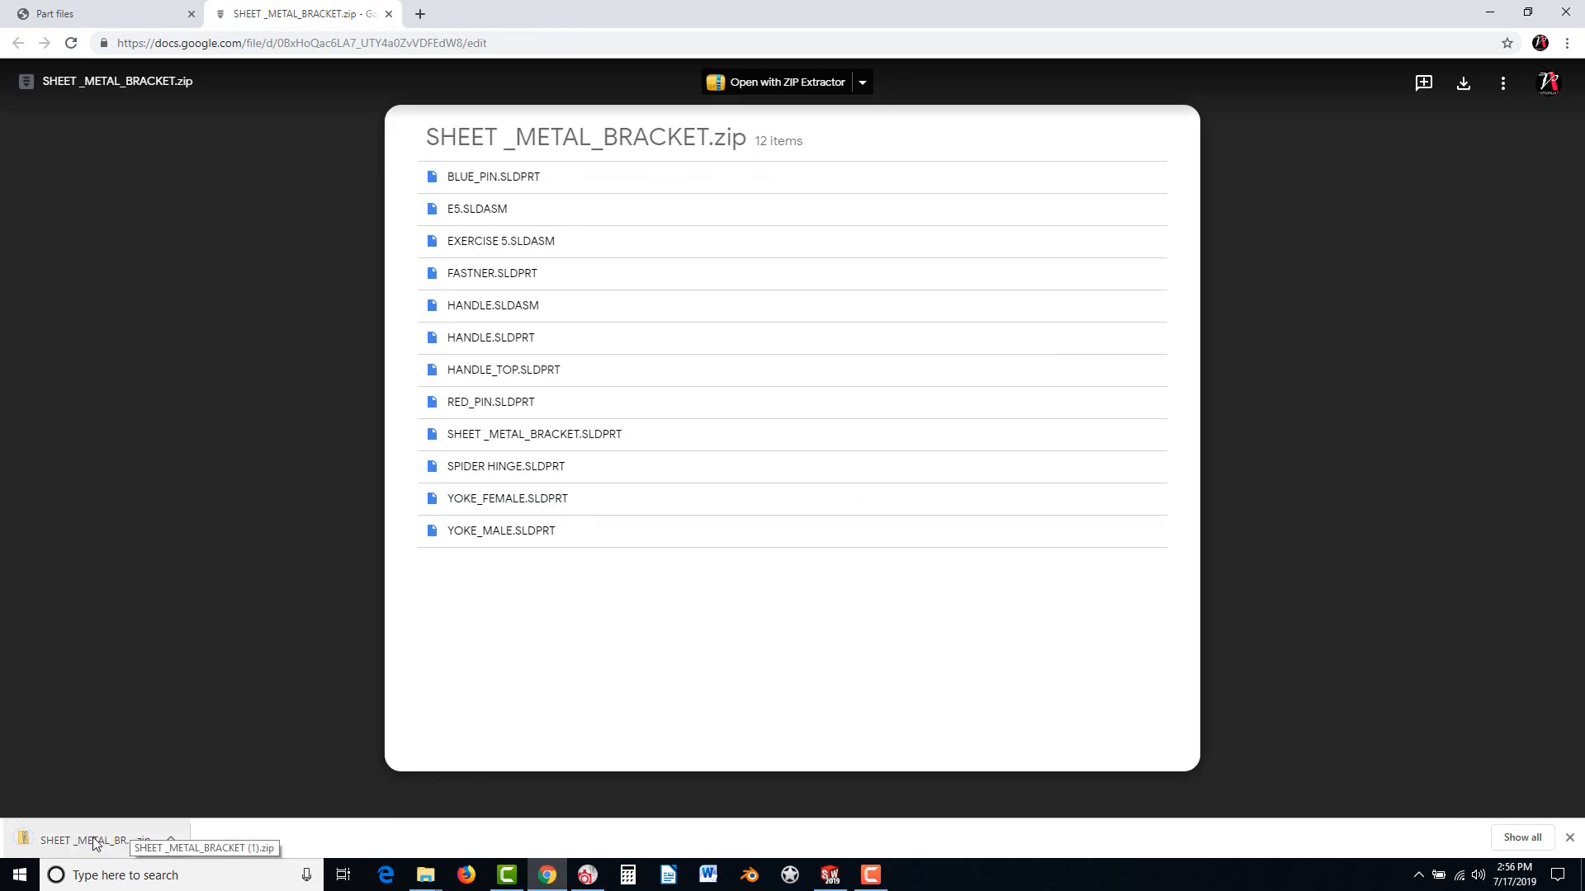
{"action": "left_click", "coordinate": [94, 843]}
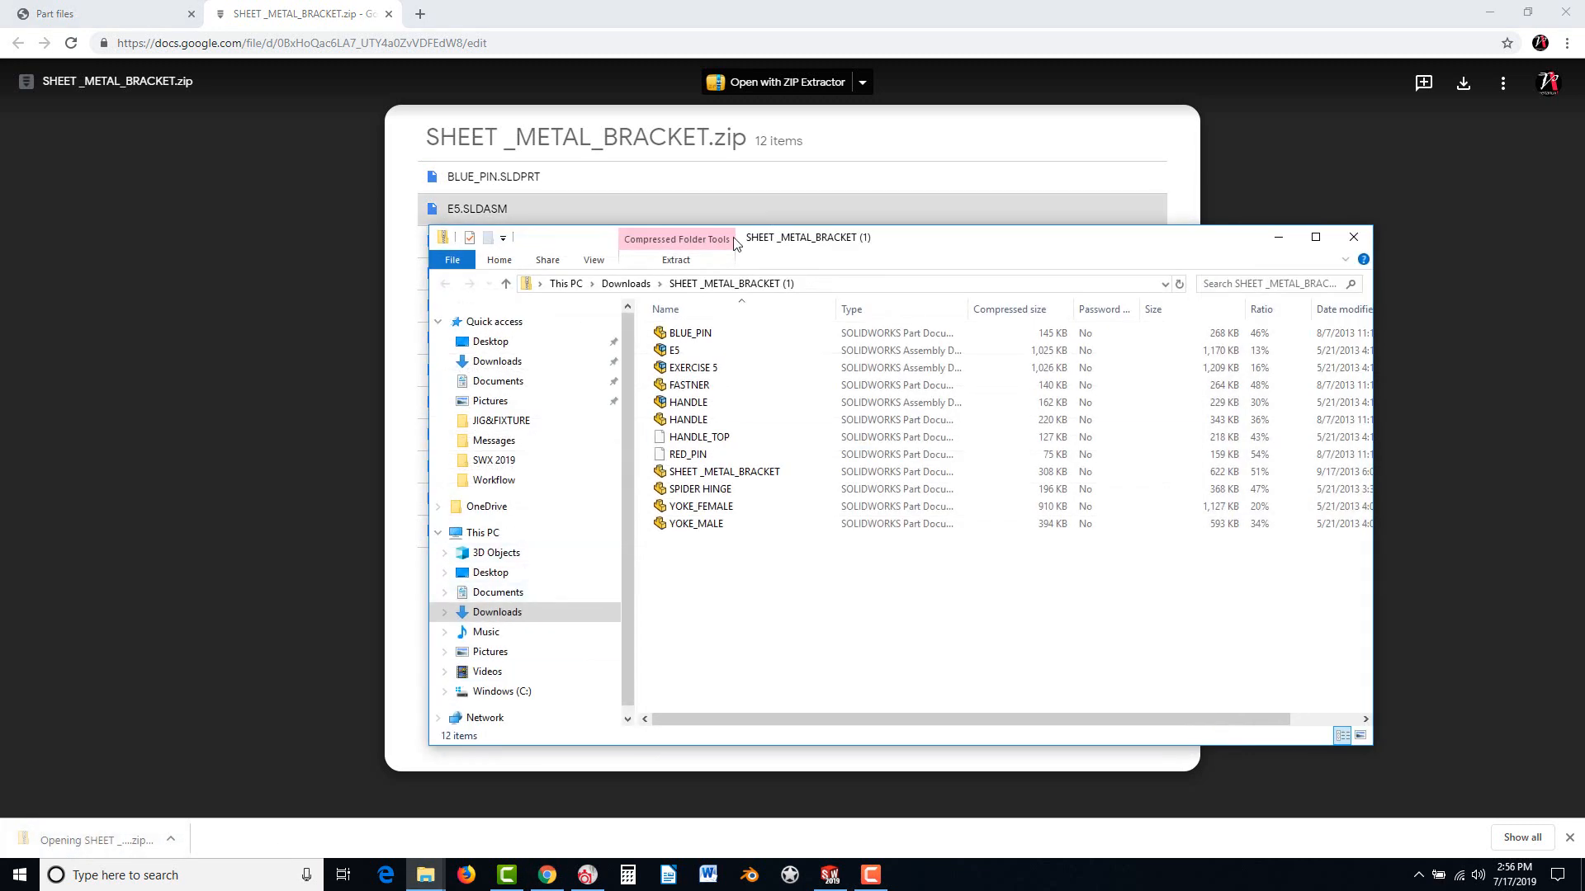
Start extracting all files from the archive and create a destination folder named E5x inside the SWX 2019 folder
{"action": "left_click", "coordinate": [677, 260]}
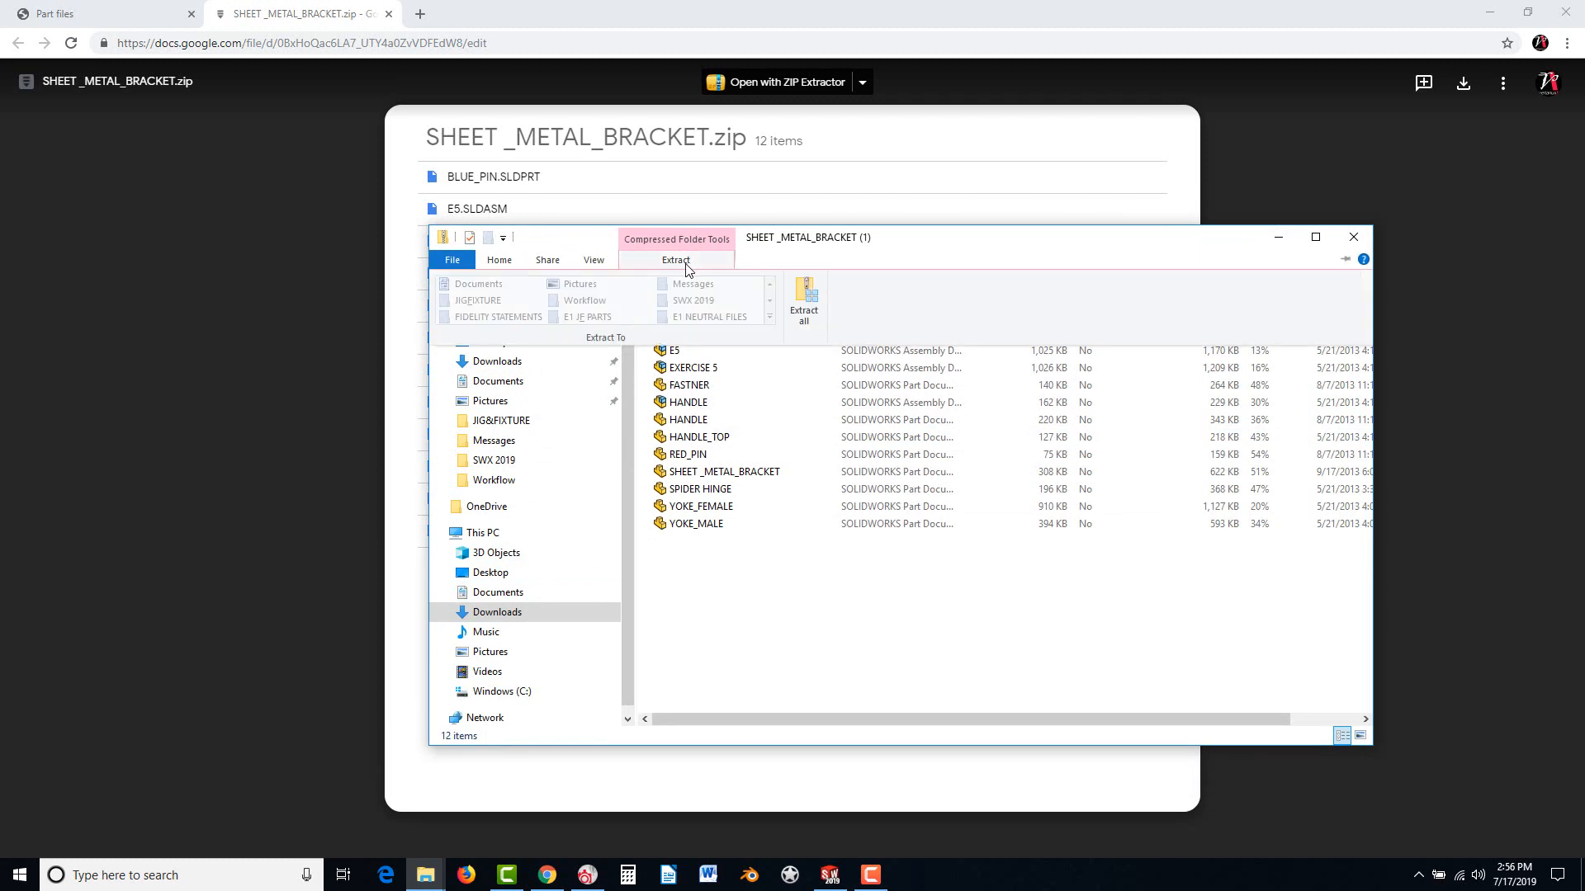
{"action": "left_click", "coordinate": [806, 302]}
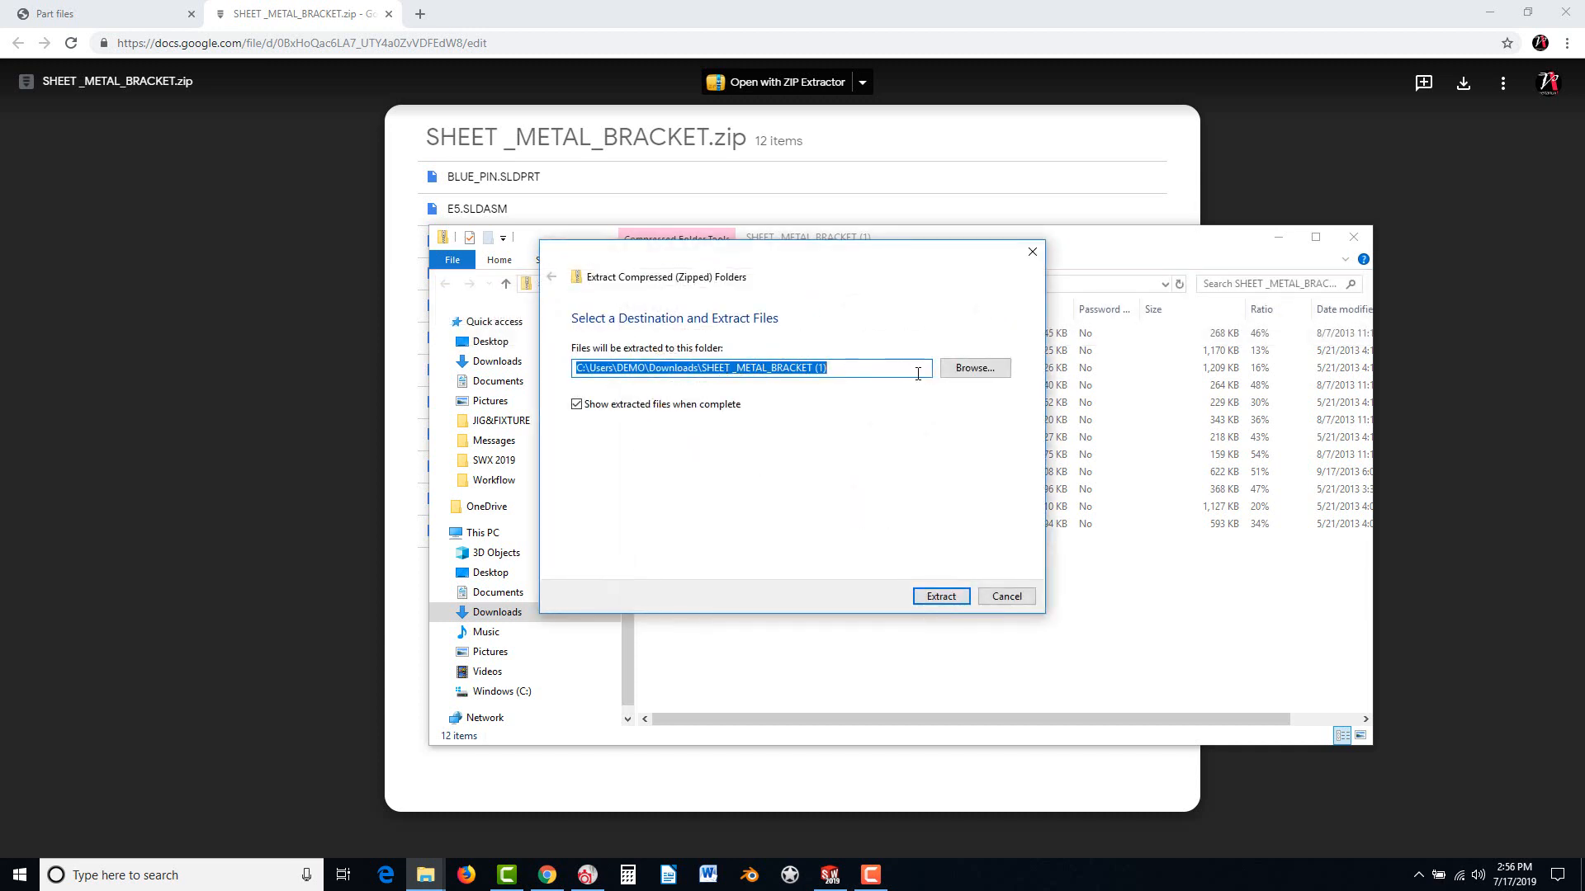
{"action": "left_click", "coordinate": [962, 368]}
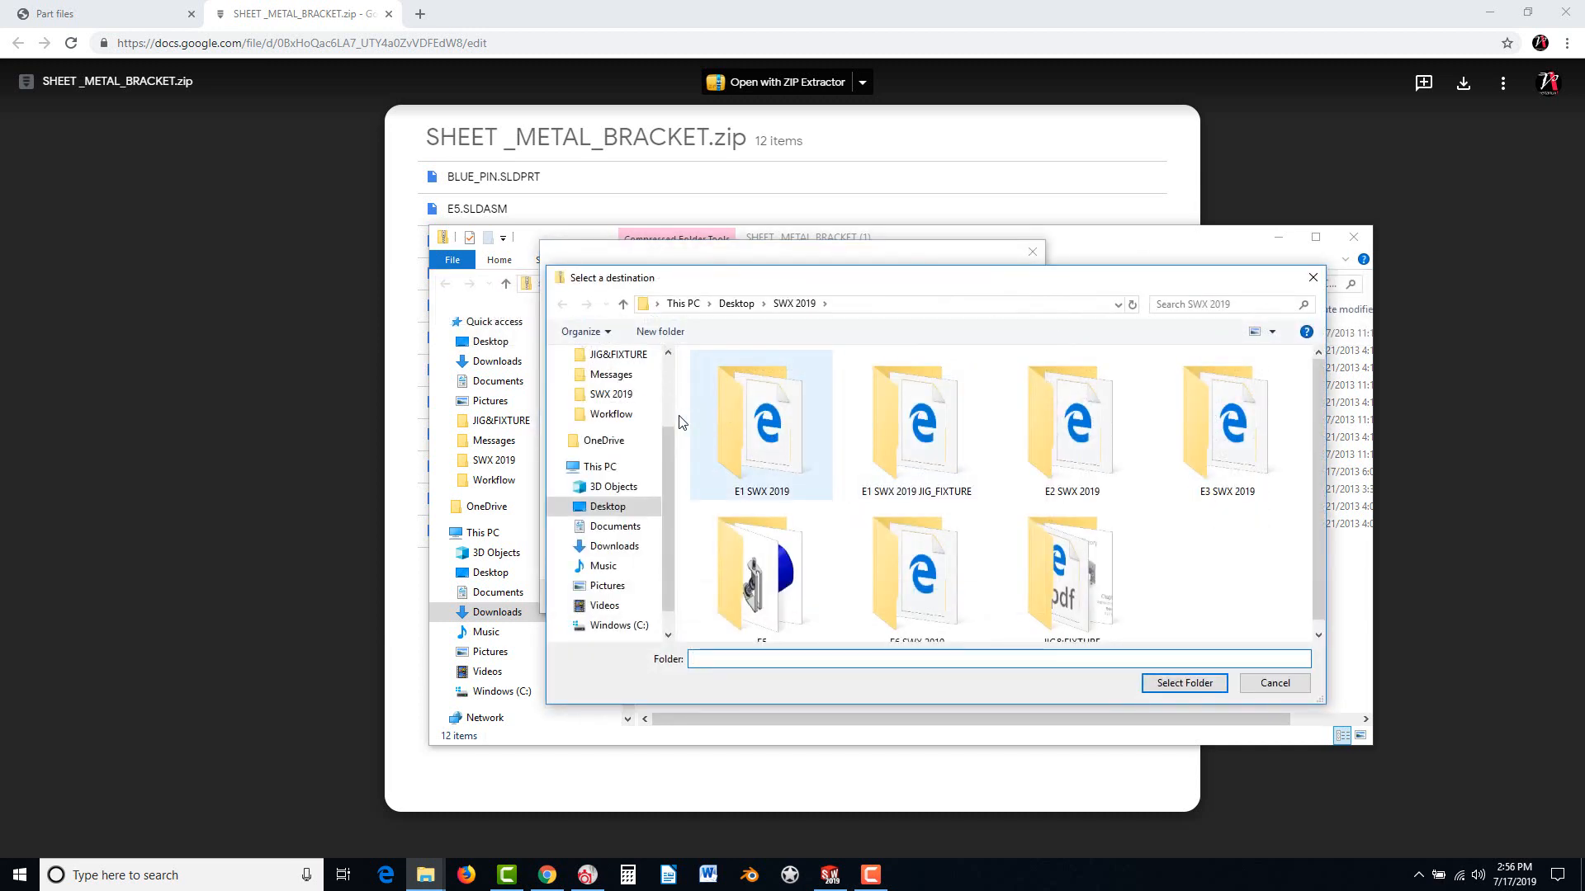
{"action": "left_click", "coordinate": [623, 398]}
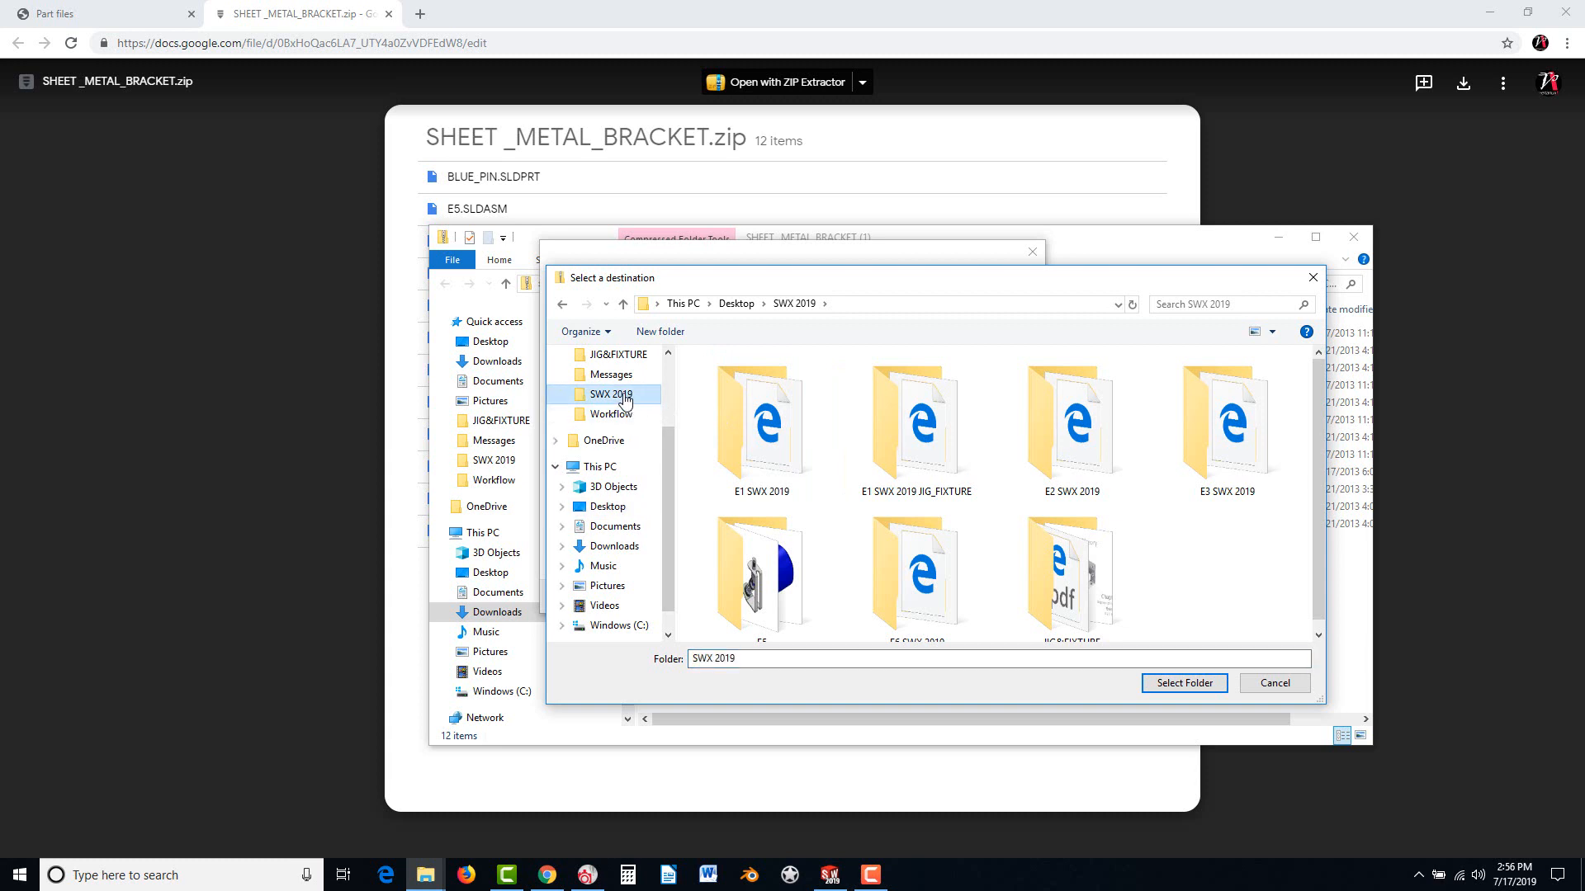
{"action": "right_click", "coordinate": [1209, 561]}
{"action": "mouse_move", "coordinate": [1243, 711]}
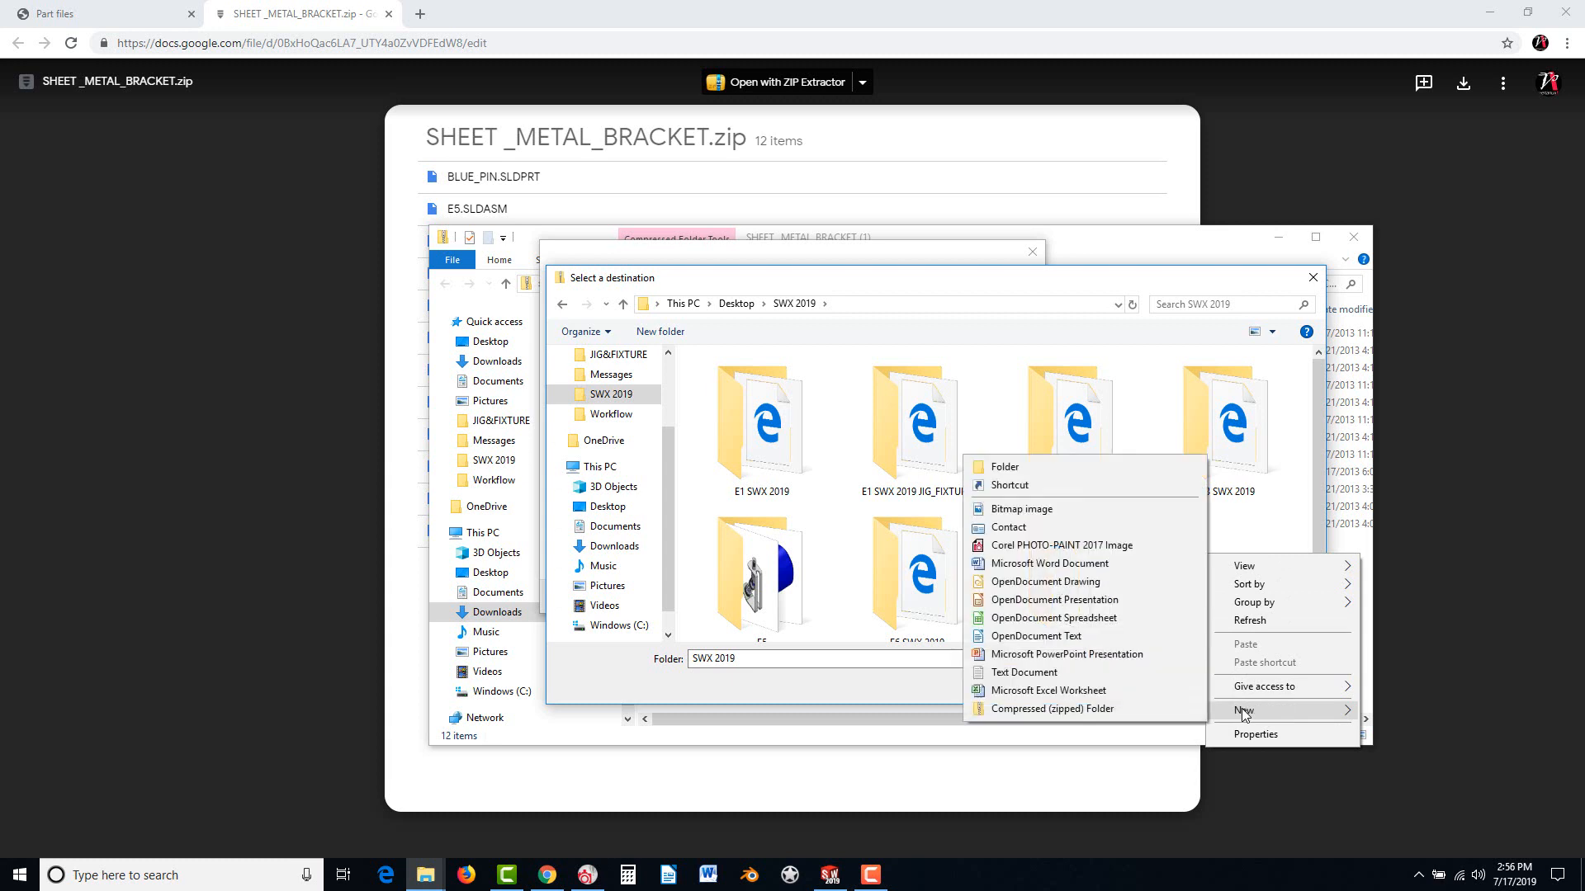
{"action": "left_click", "coordinate": [1050, 467]}
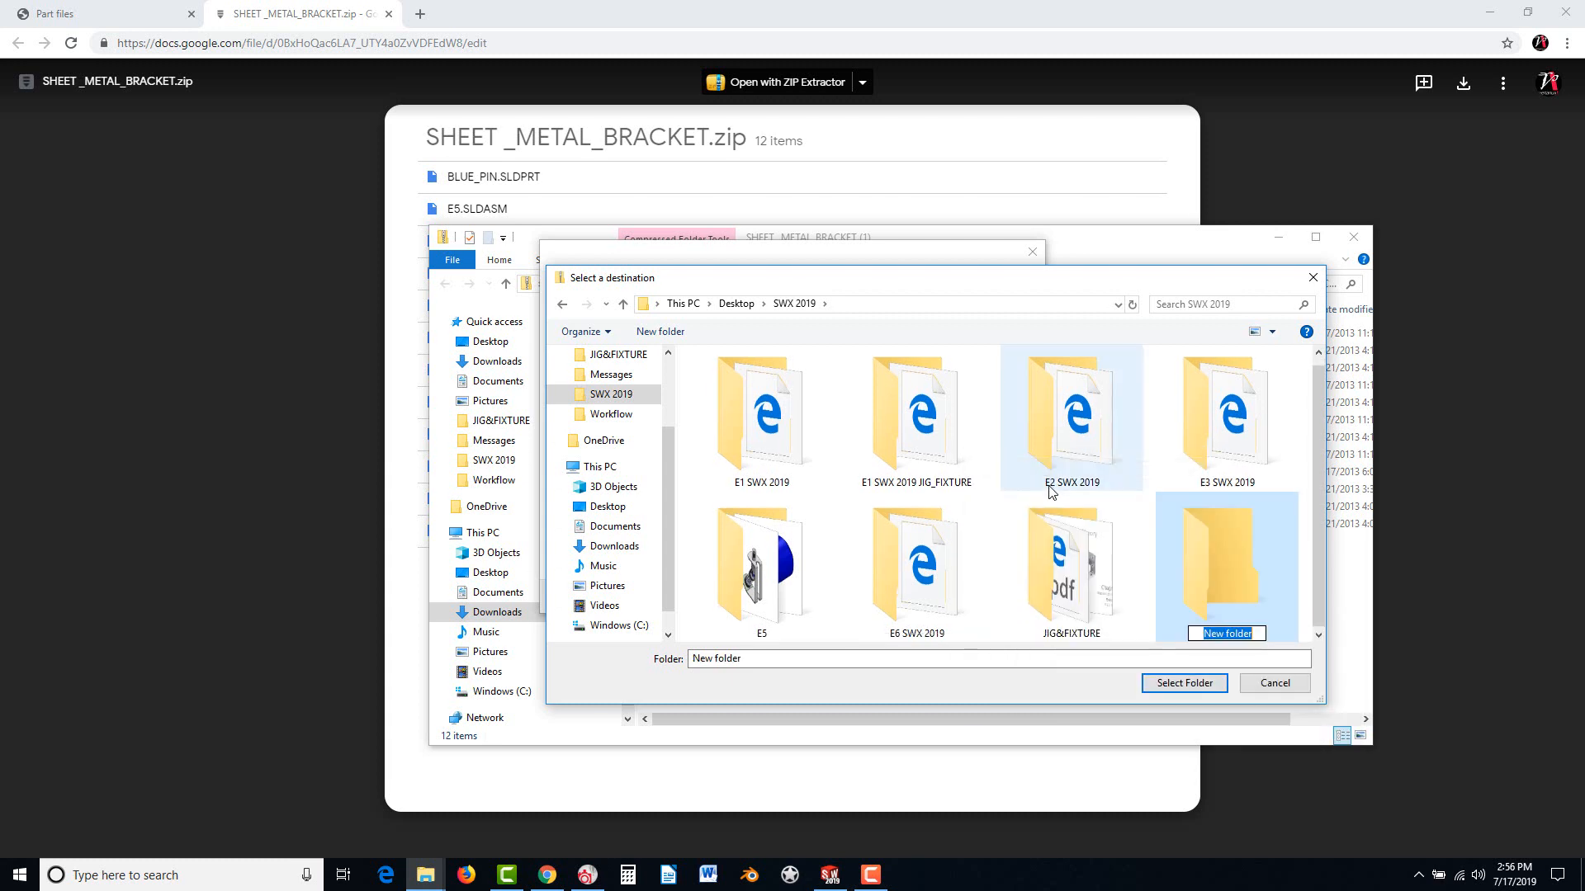
{"action": "type", "text": "E5"}
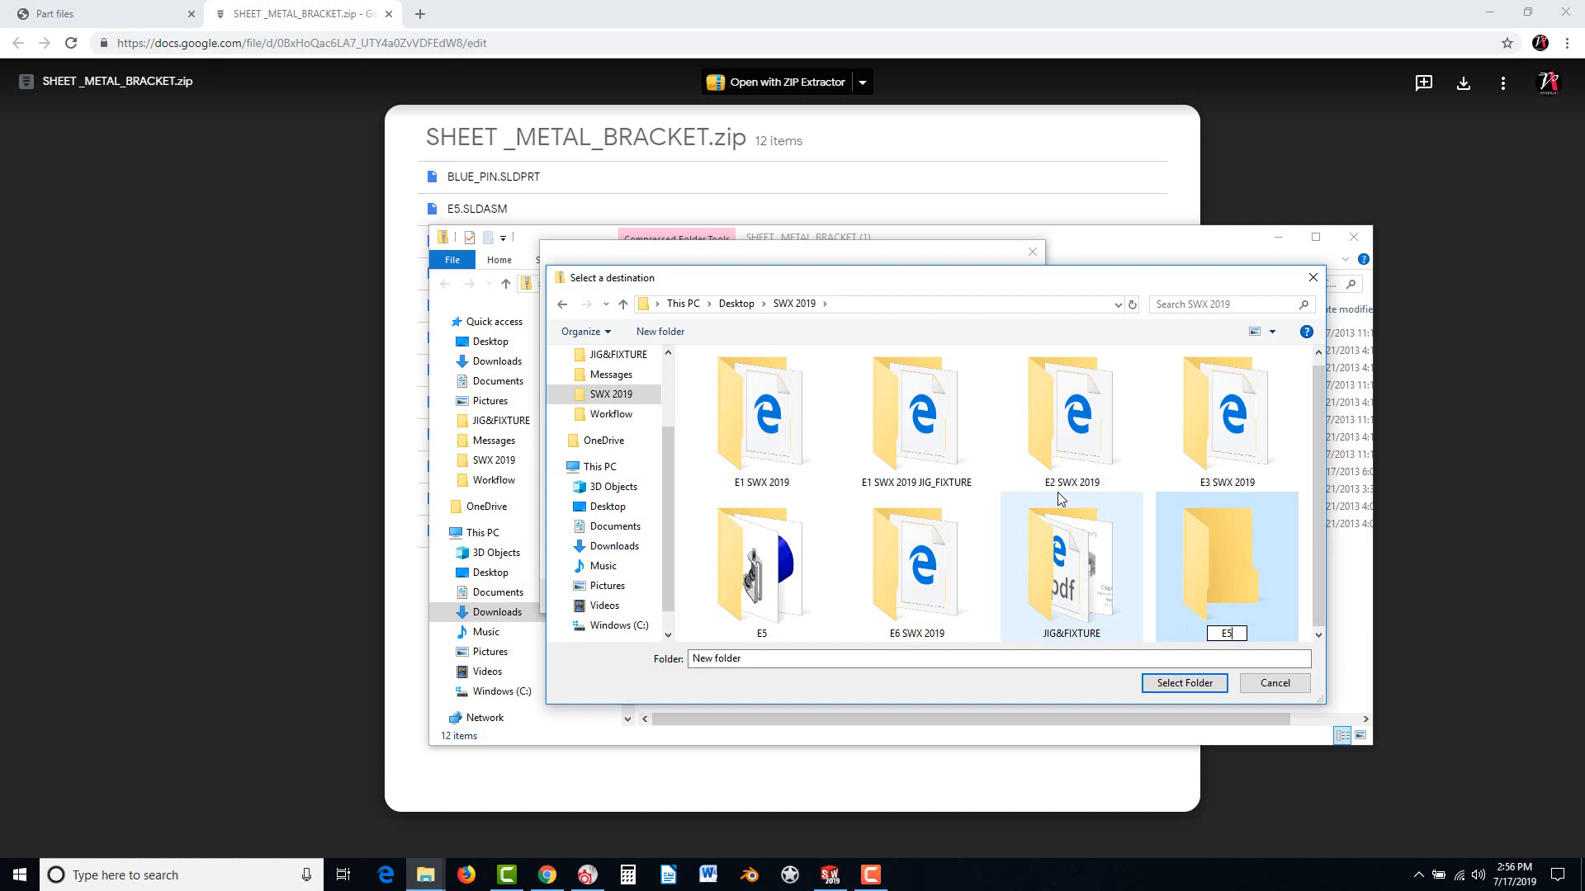
{"action": "type", "text": "x"}
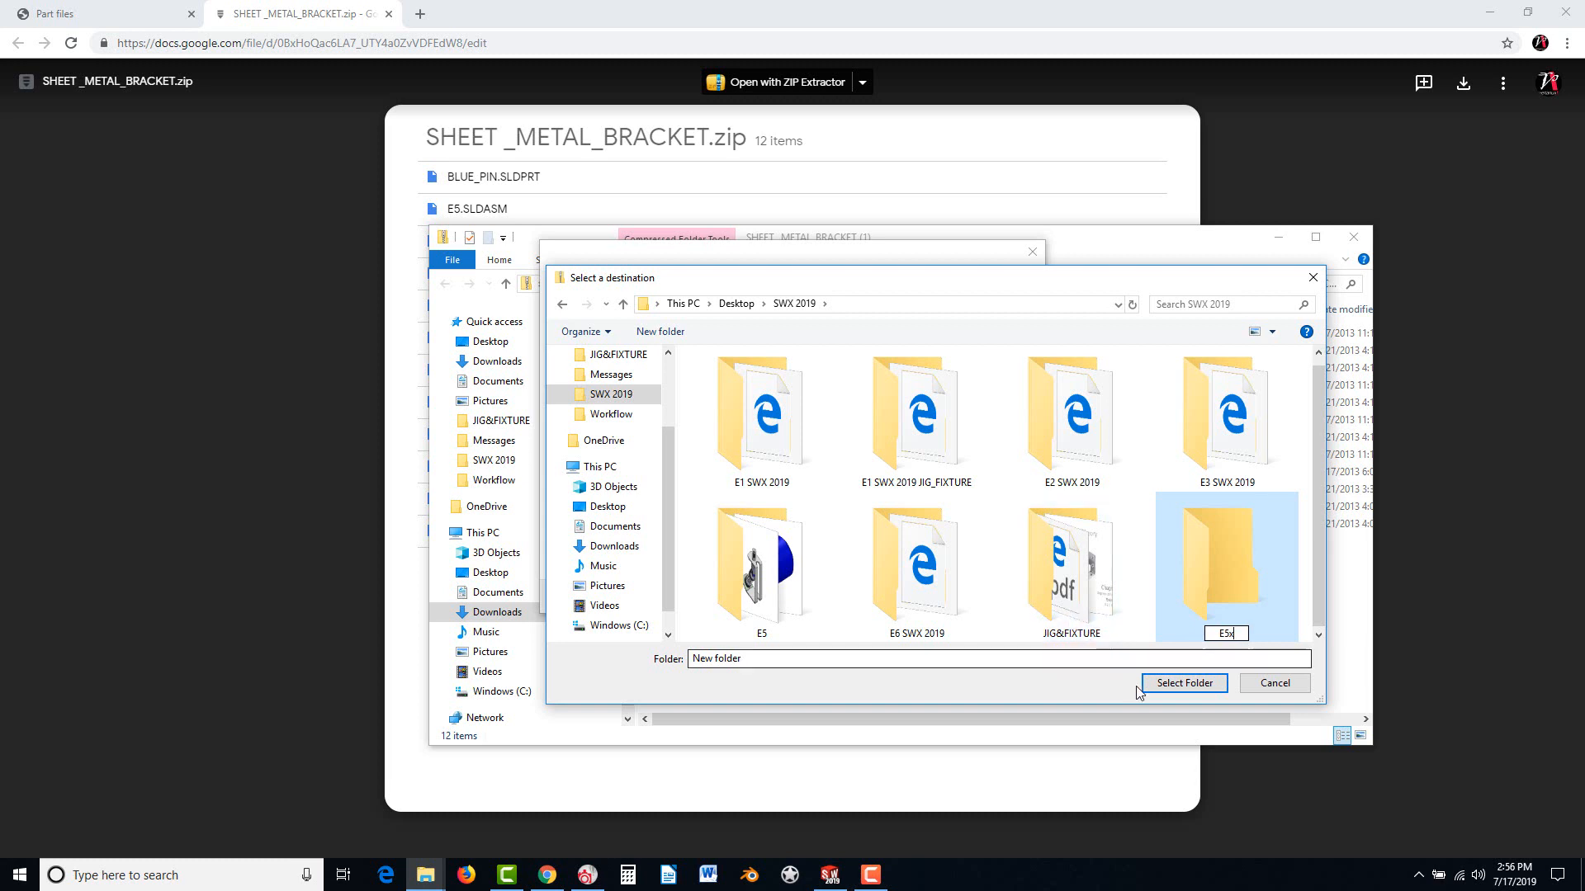
Choose the E5x folder as the destination and extract the archive into it
{"action": "left_click", "coordinate": [1172, 688]}
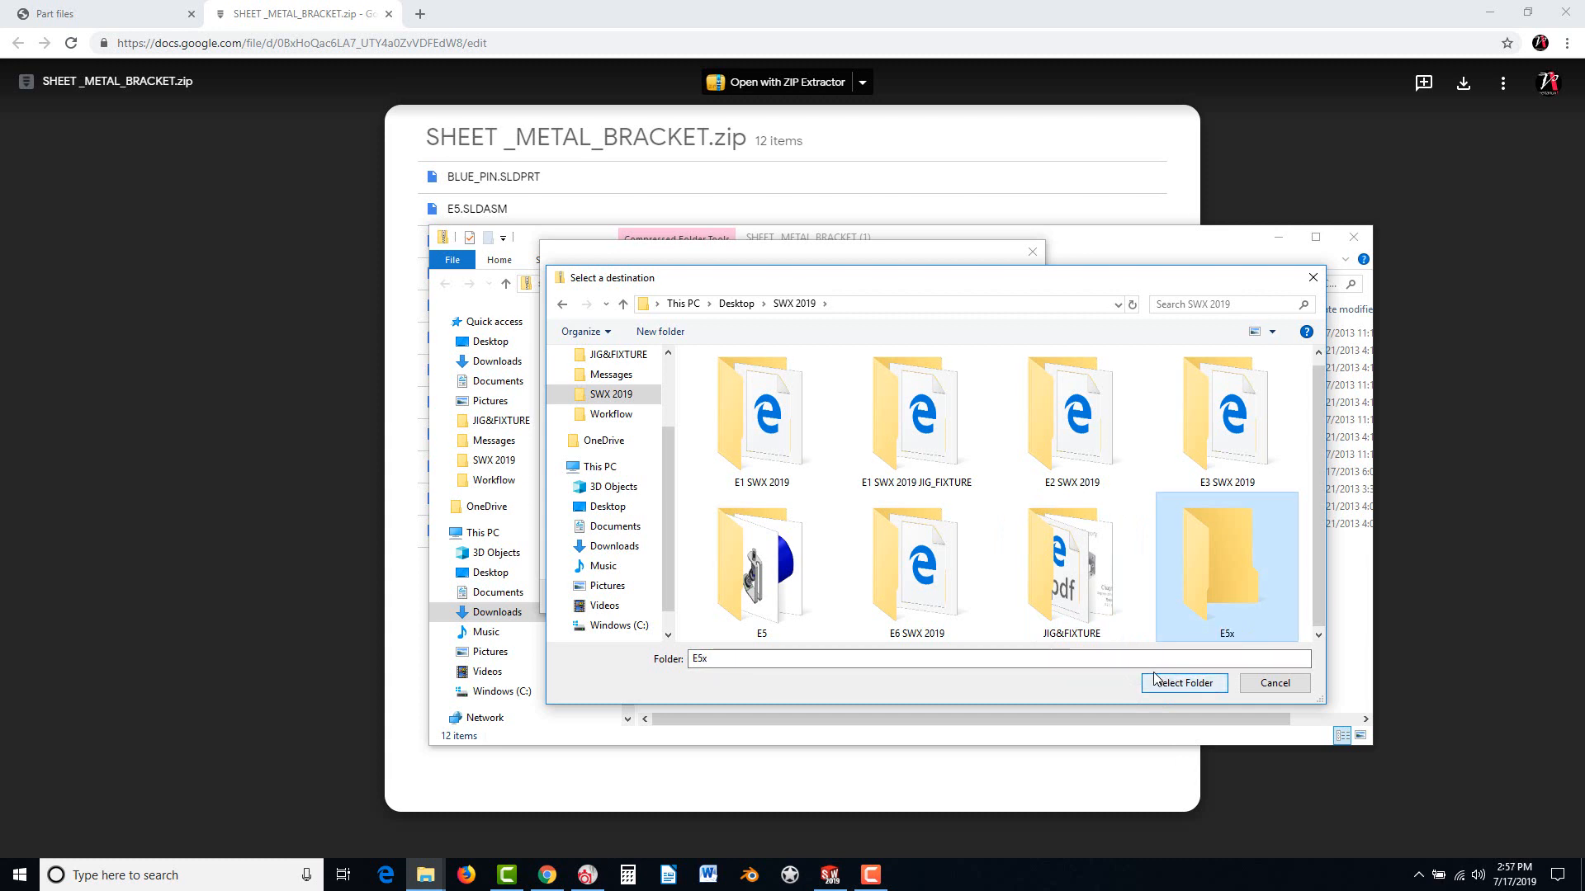
{"action": "left_click", "coordinate": [1204, 683]}
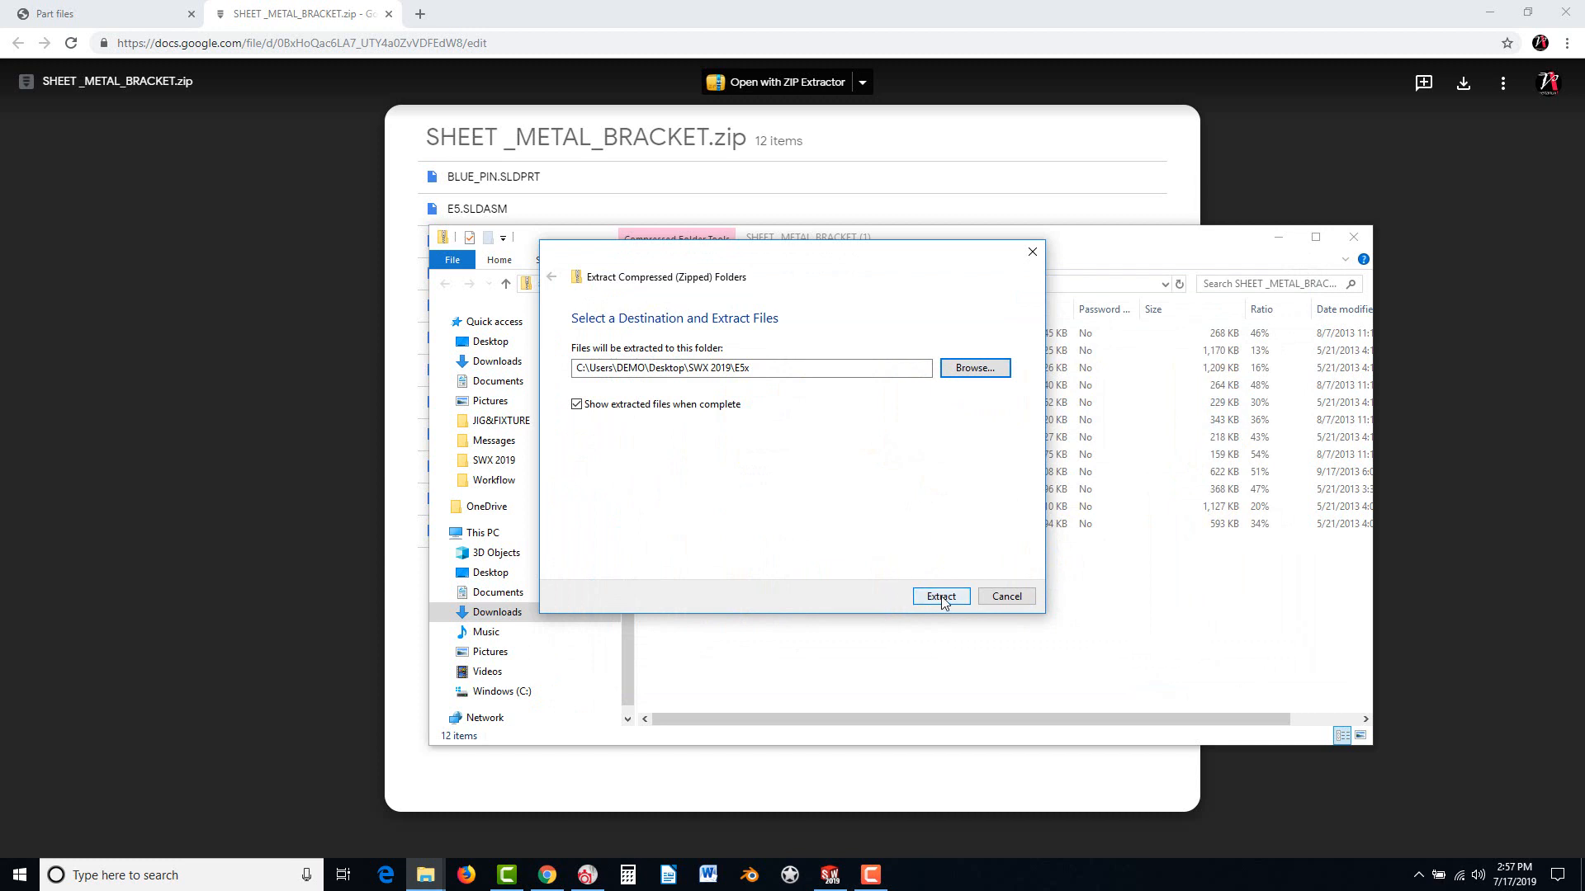
{"action": "left_click", "coordinate": [941, 596]}
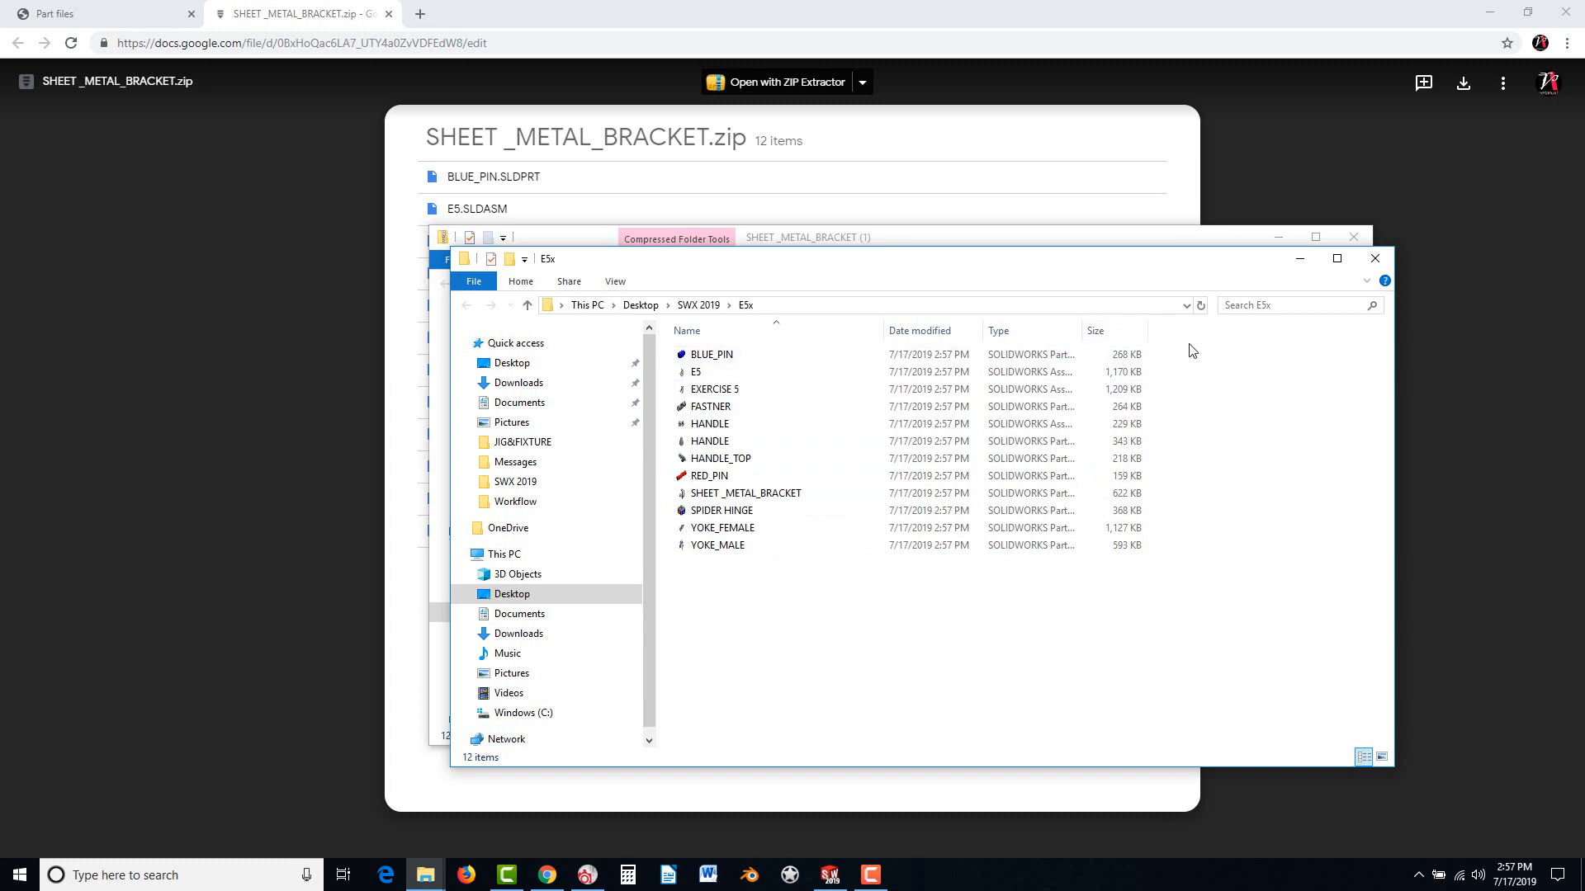
Display the extracted files in the E5x folder as extra large icons and look through the part previews
{"action": "right_click", "coordinate": [1213, 425]}
{"action": "mouse_move", "coordinate": [1247, 434]}
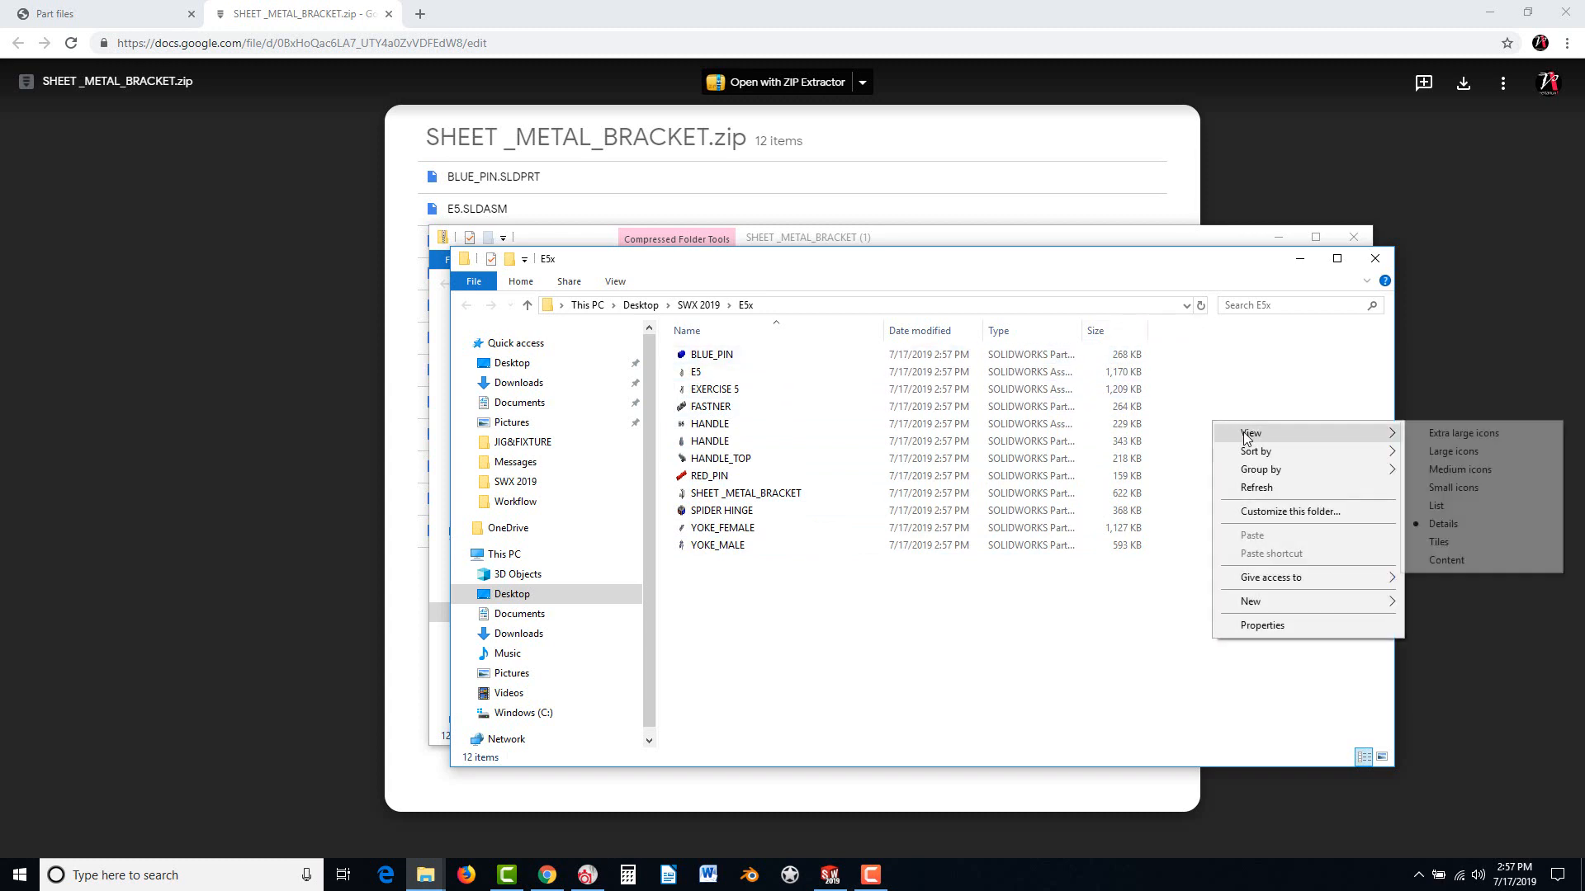
{"action": "left_click", "coordinate": [1416, 434]}
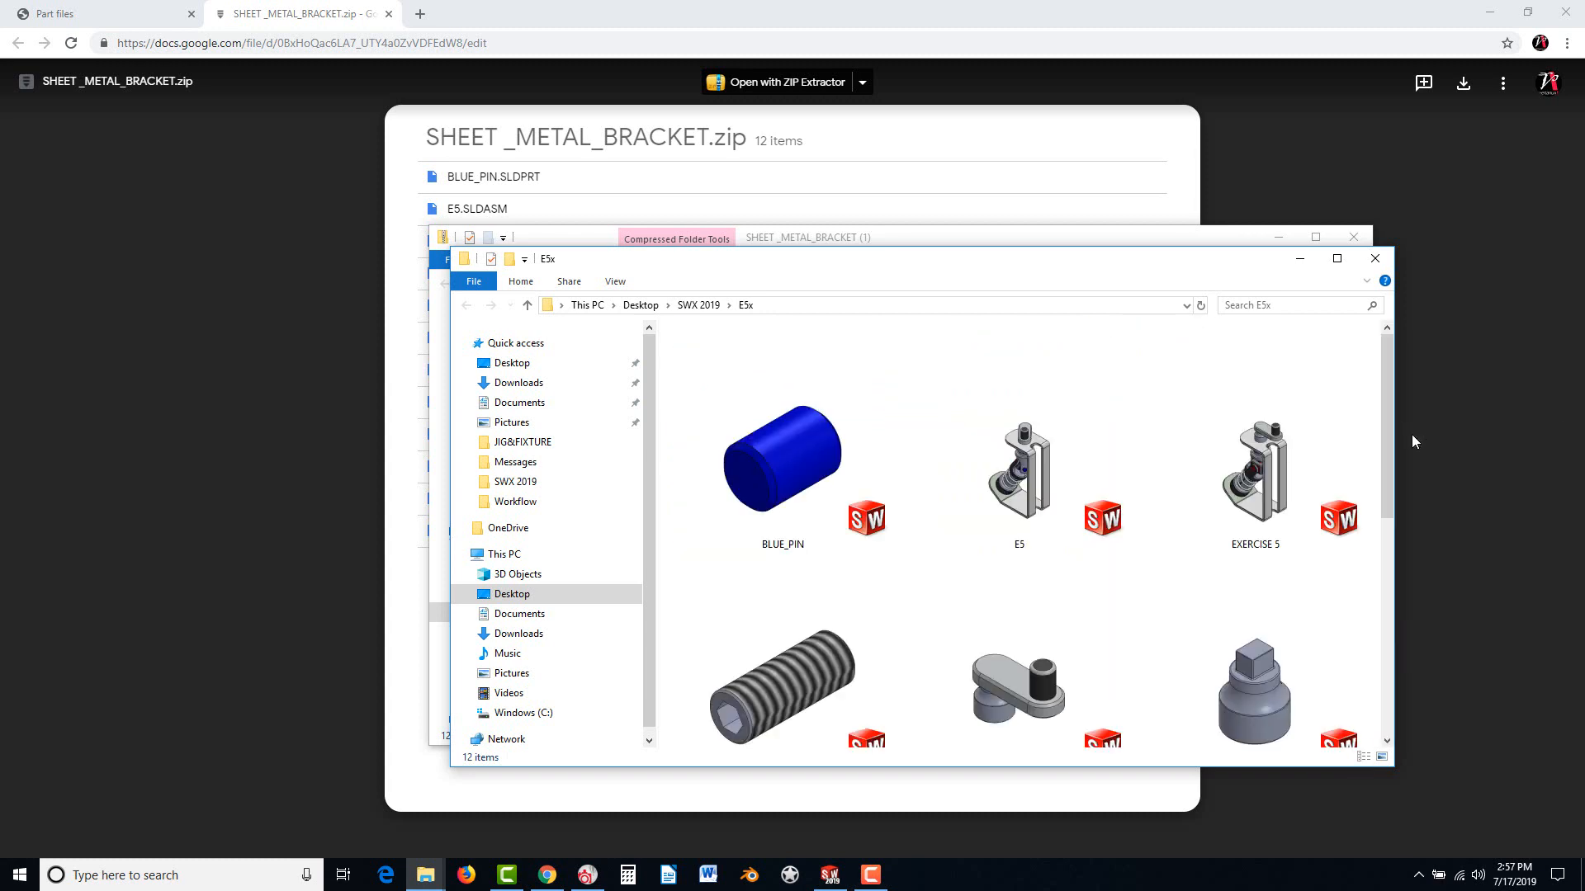
{"action": "scroll", "coordinate": [1115, 625], "scroll_direction": "down", "scroll_amount": 5}
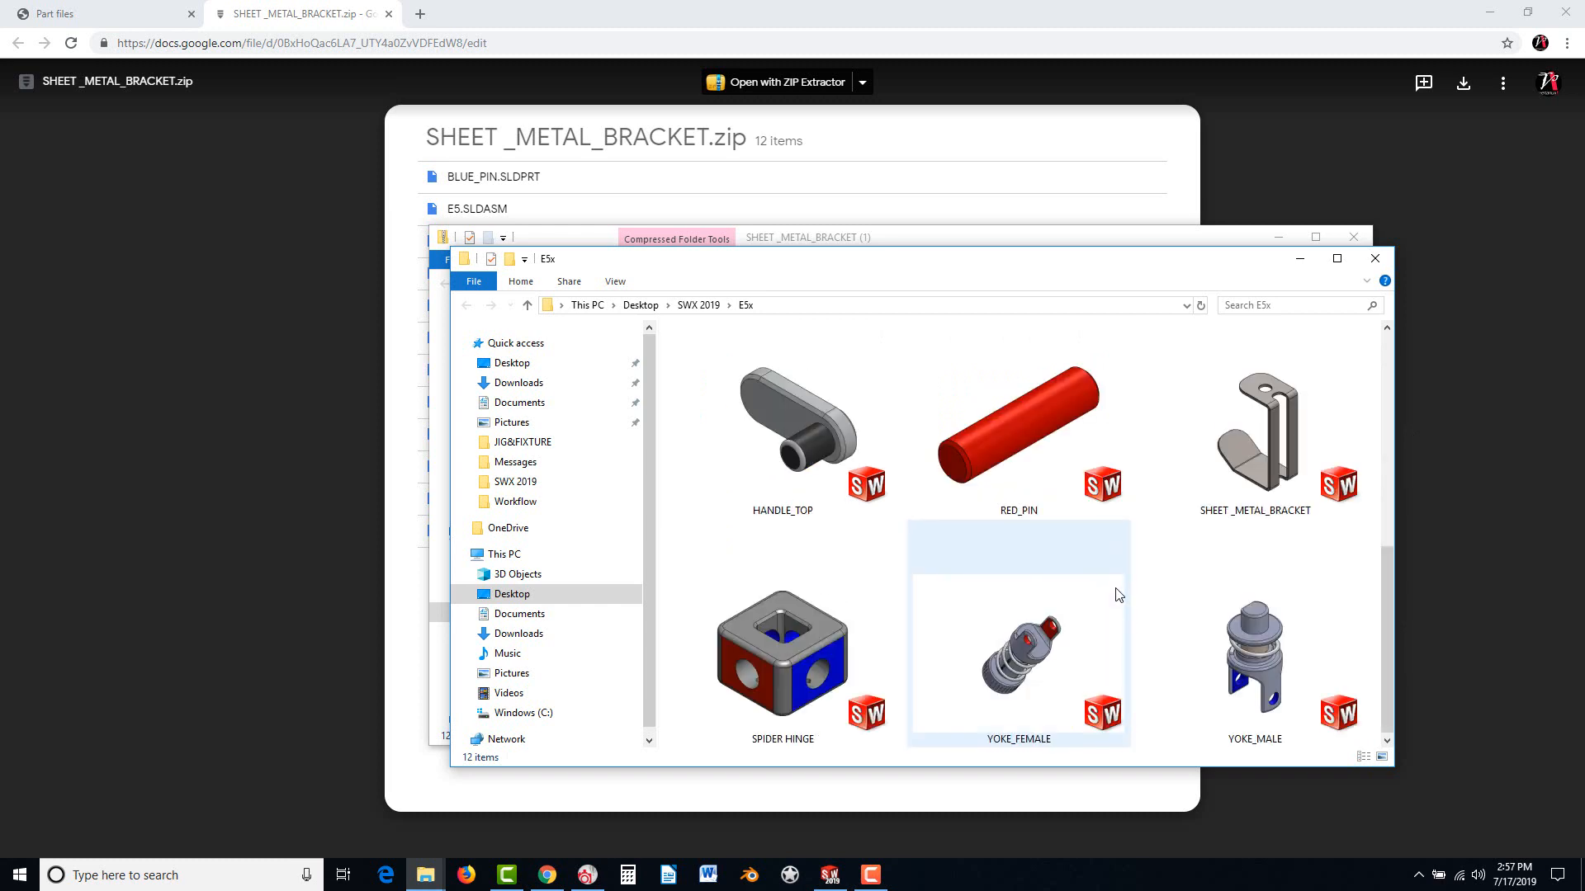
{"action": "scroll", "coordinate": [1133, 631], "scroll_direction": "up", "scroll_amount": 5}
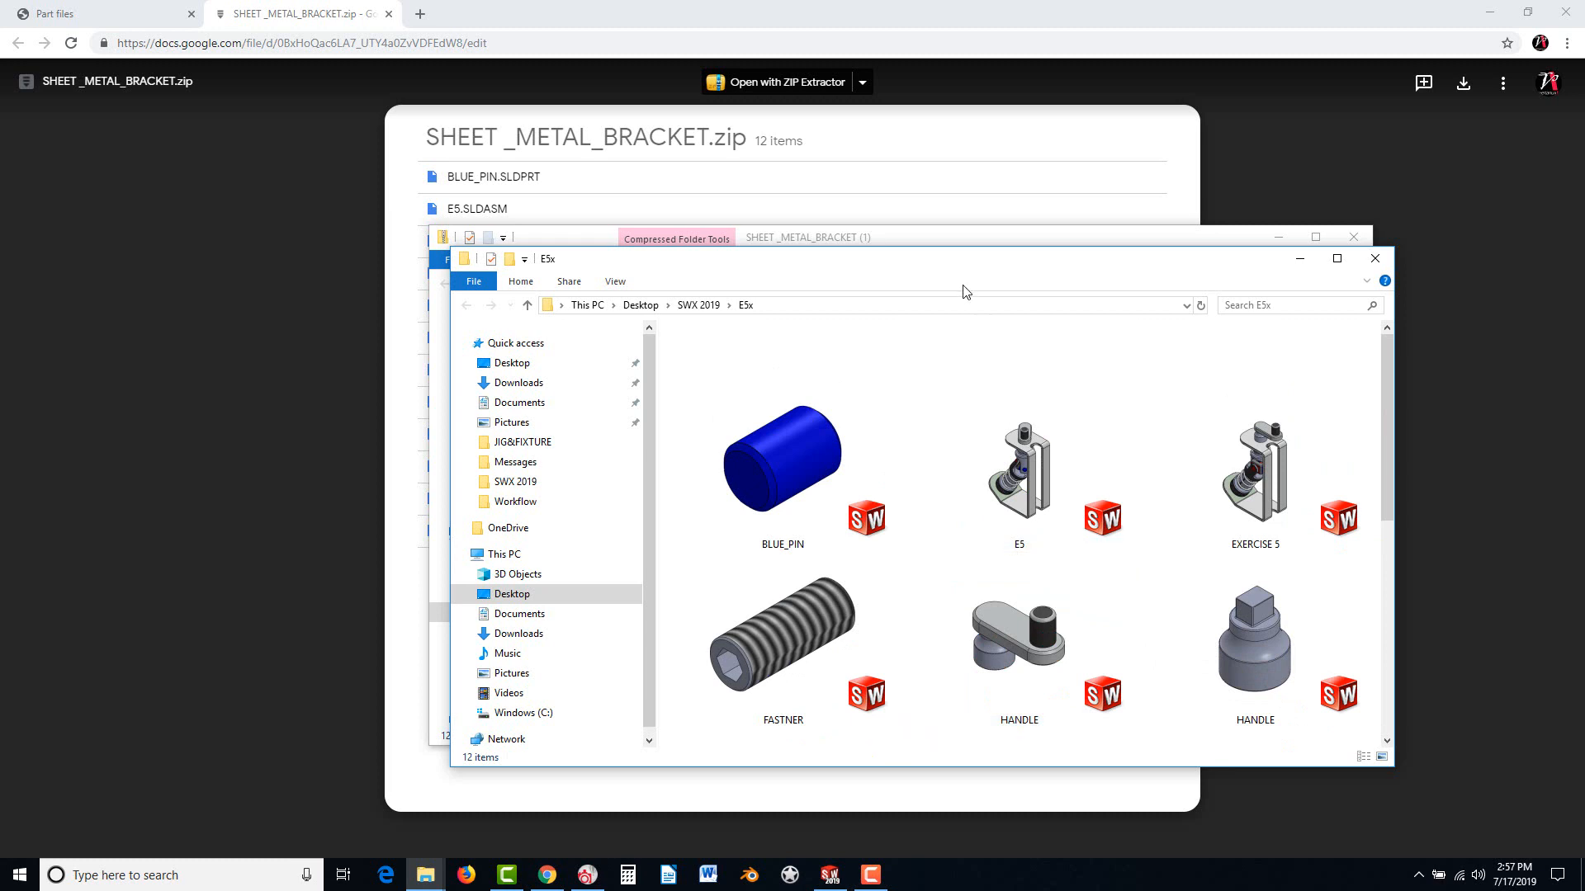
Switch to SOLIDWORKS and create a new assembly document
{"action": "left_click", "coordinate": [829, 877]}
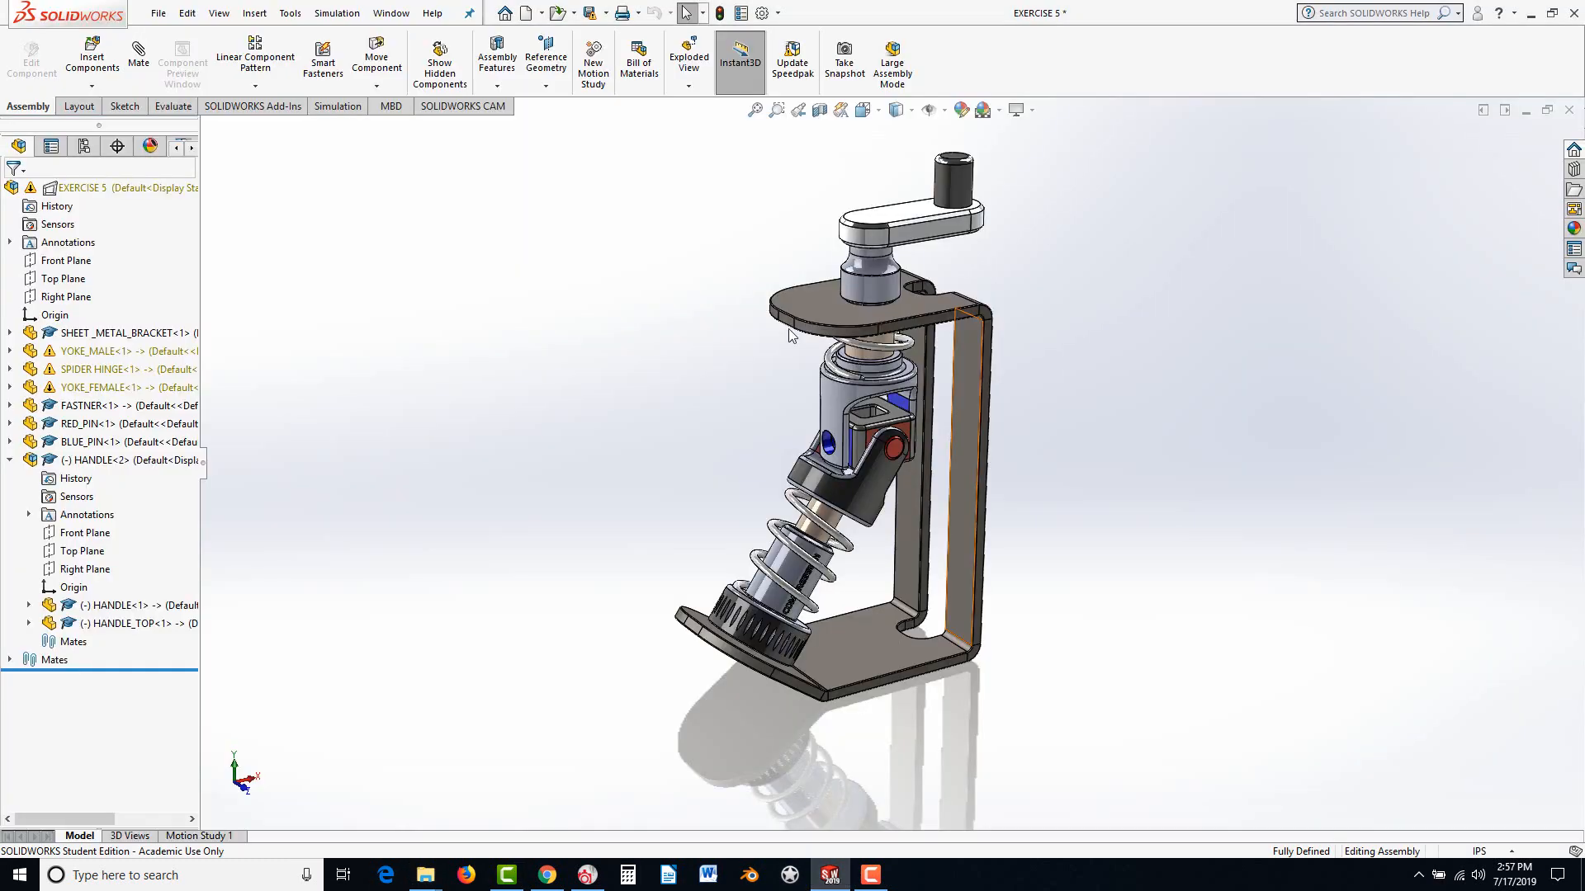
{"action": "left_click", "coordinate": [160, 18]}
{"action": "left_click", "coordinate": [181, 38]}
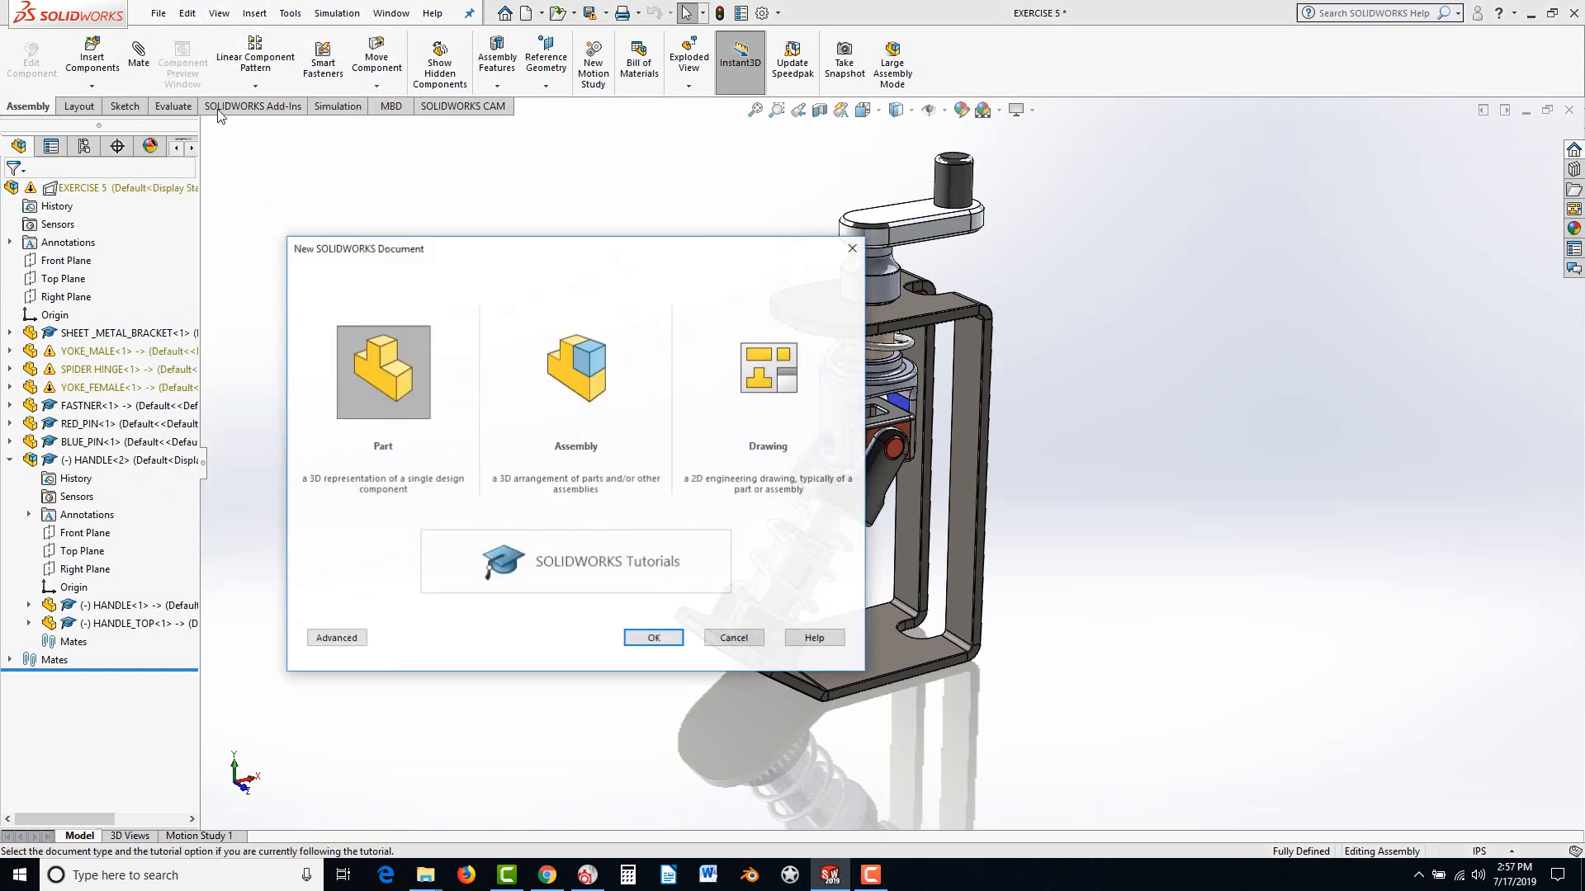
{"action": "left_click", "coordinate": [594, 369]}
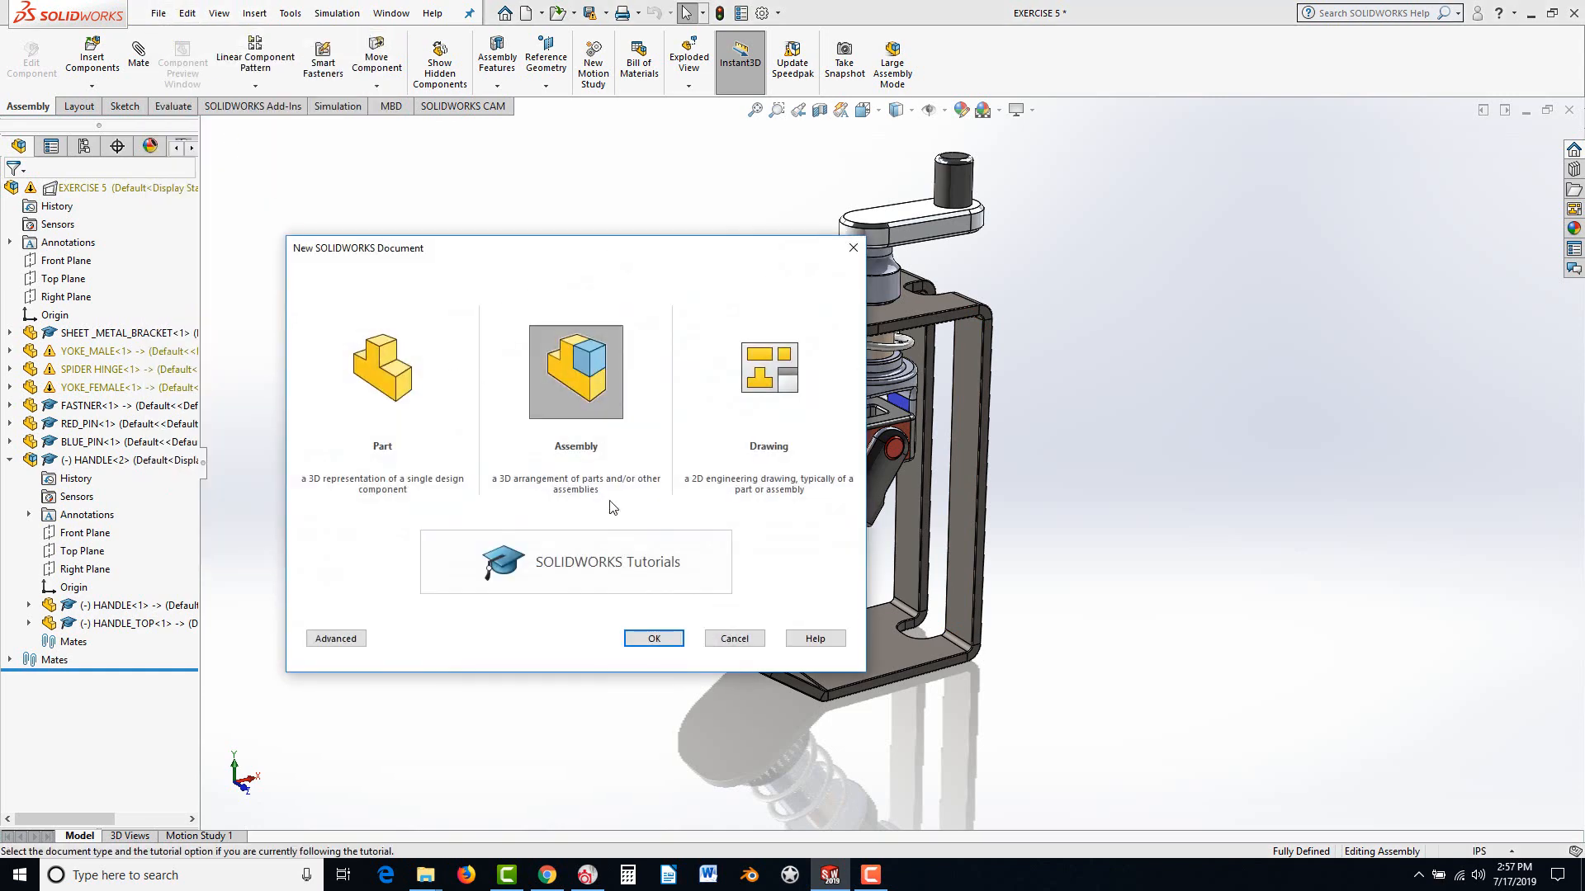
{"action": "left_click", "coordinate": [649, 635]}
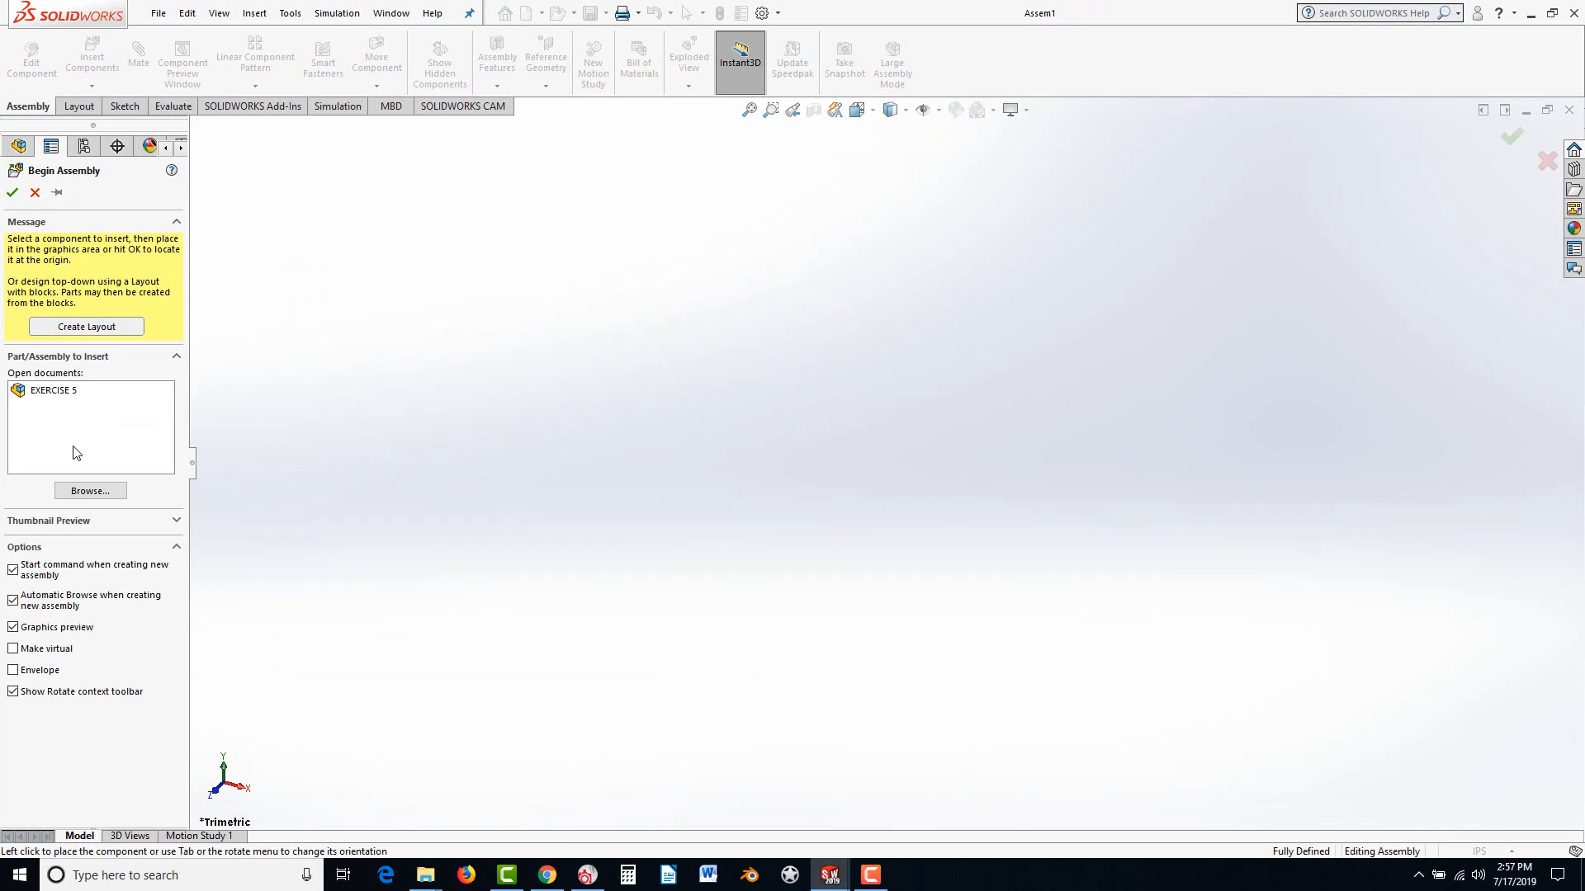
Browse for the first component in the E5 folder under SWX 2019 and show its files as icons
{"action": "left_click", "coordinate": [86, 494]}
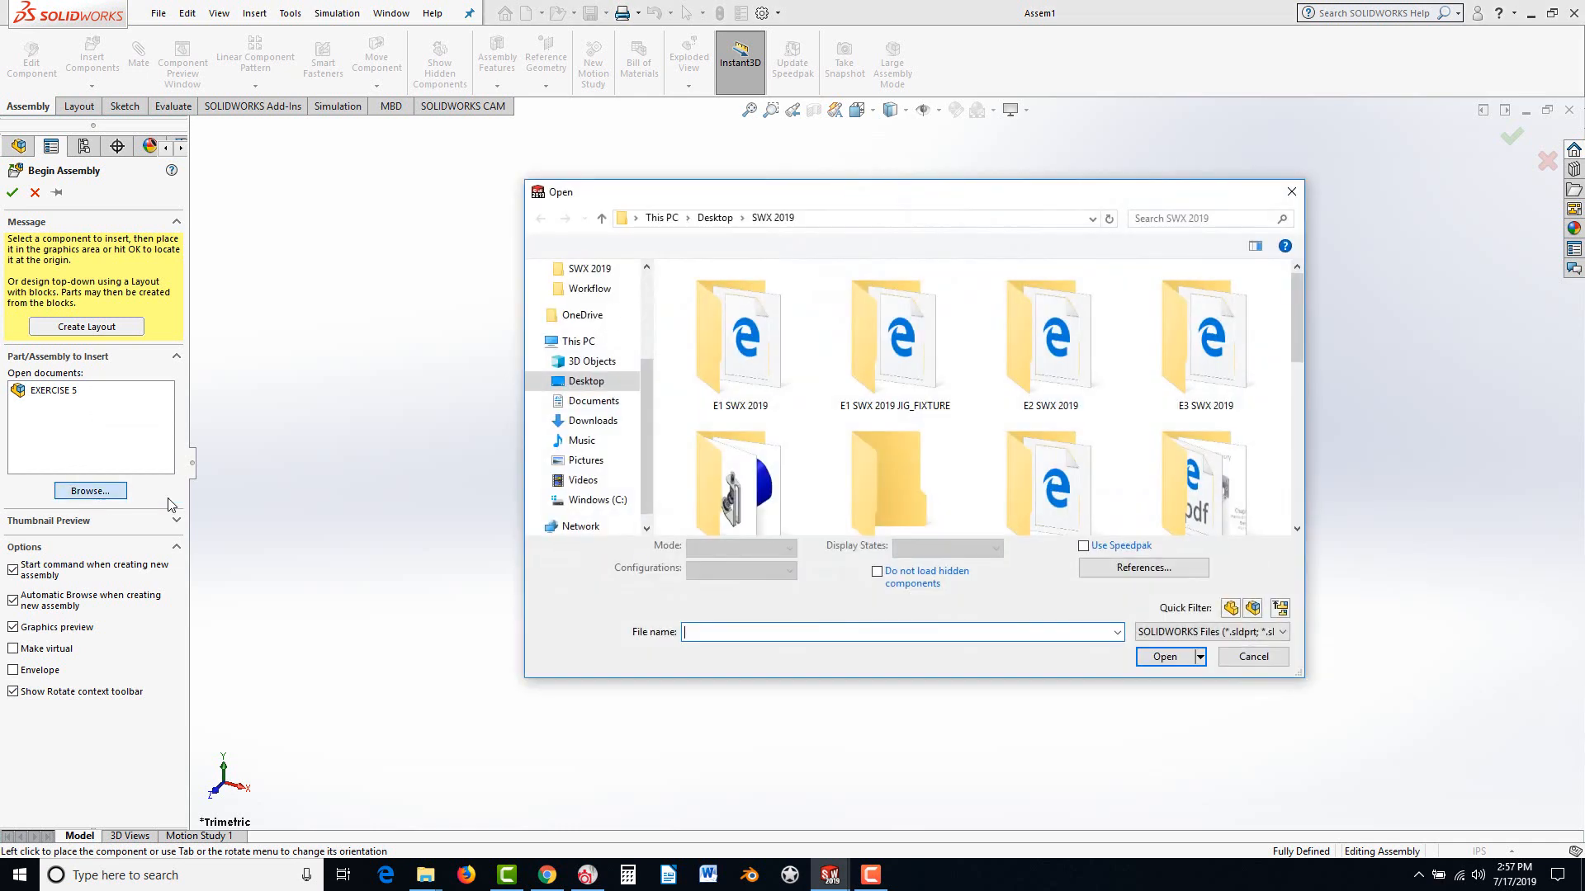
{"action": "scroll", "coordinate": [759, 483], "scroll_direction": "down", "scroll_amount": 1}
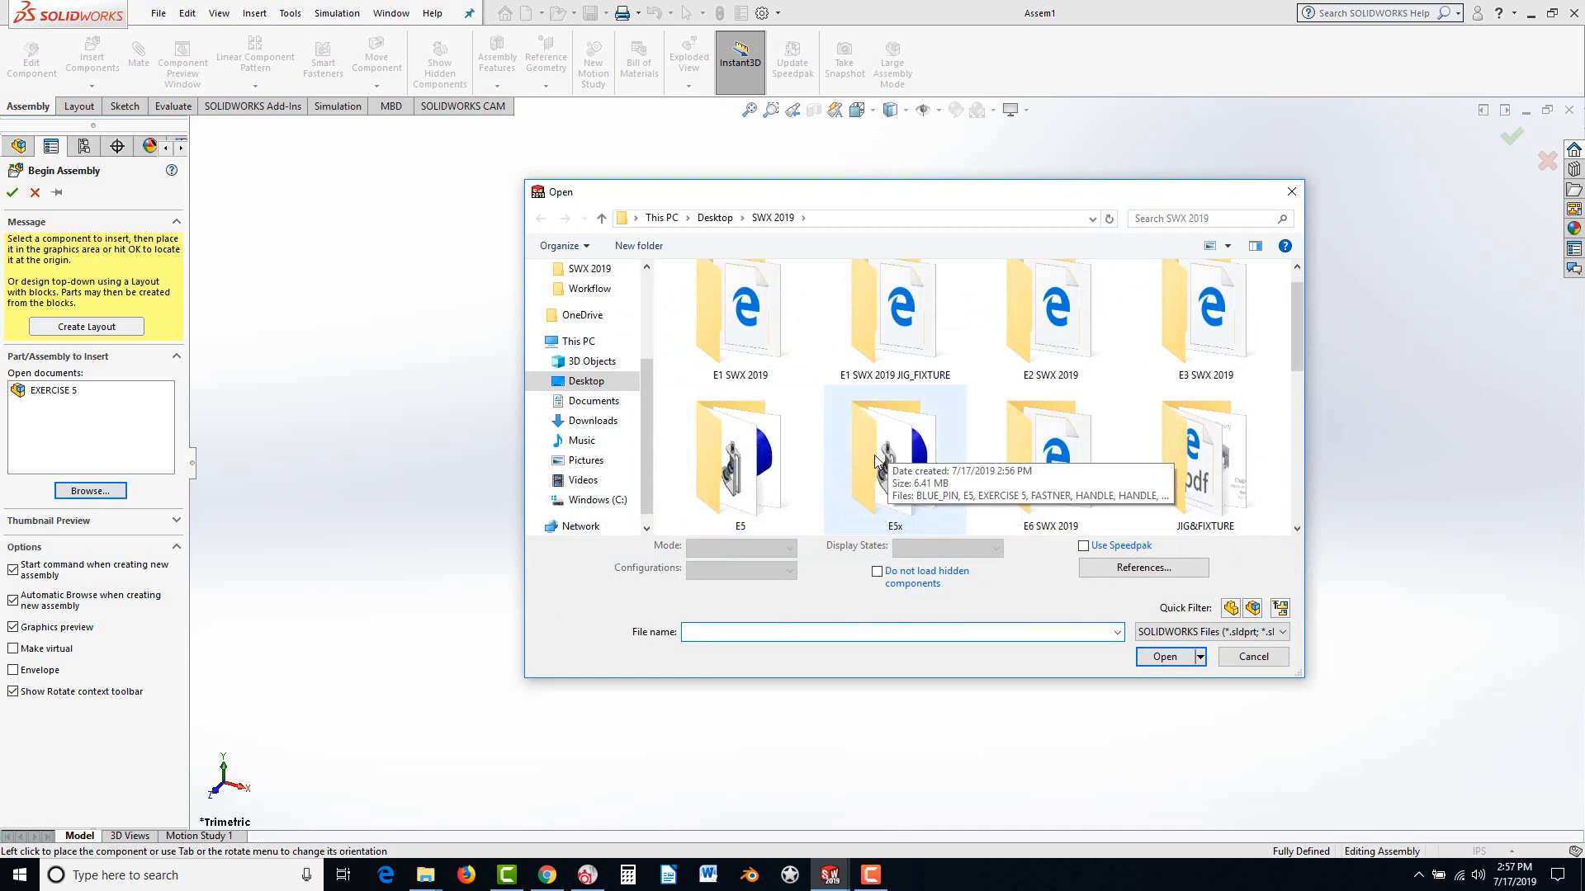
{"action": "double_click", "coordinate": [733, 474]}
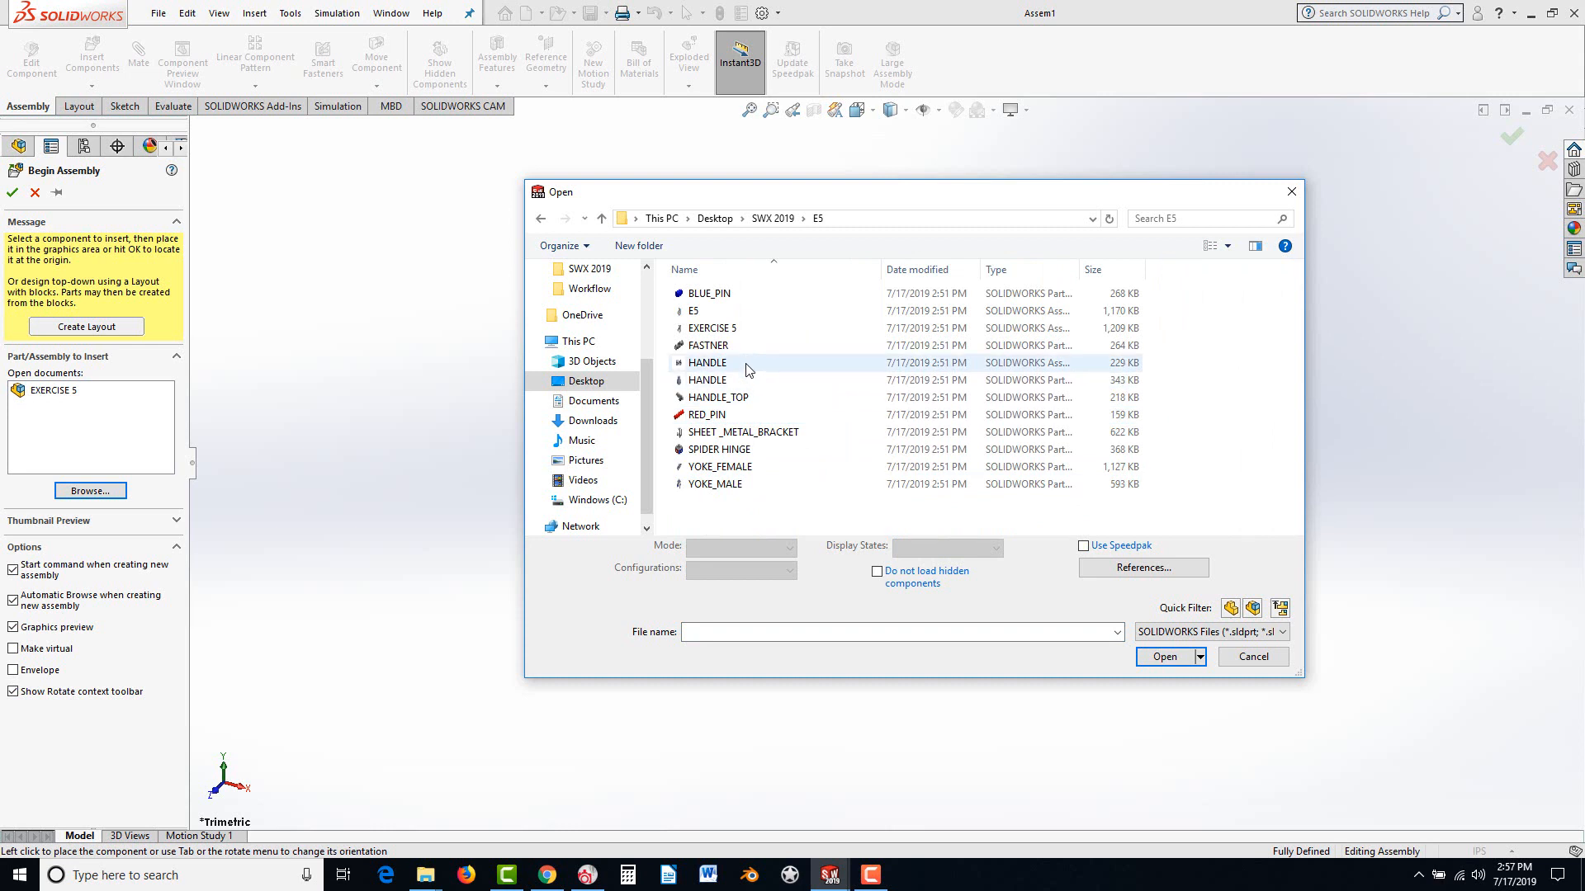
{"action": "left_click", "coordinate": [1230, 250]}
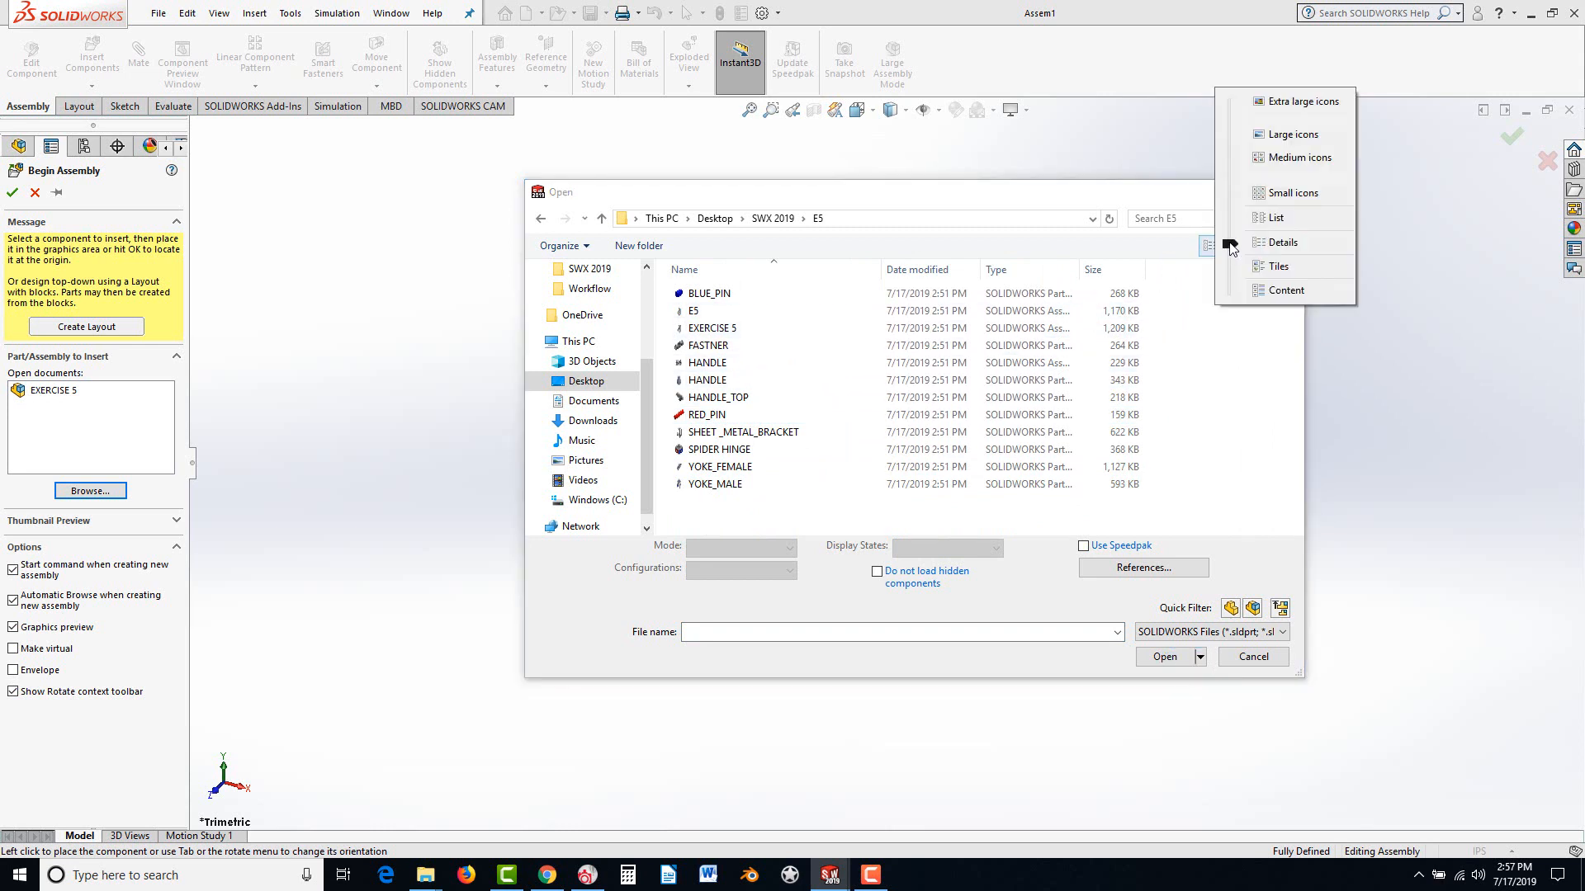
{"action": "left_click_drag", "start_coordinate": [1227, 241], "coordinate": [1246, 145]}
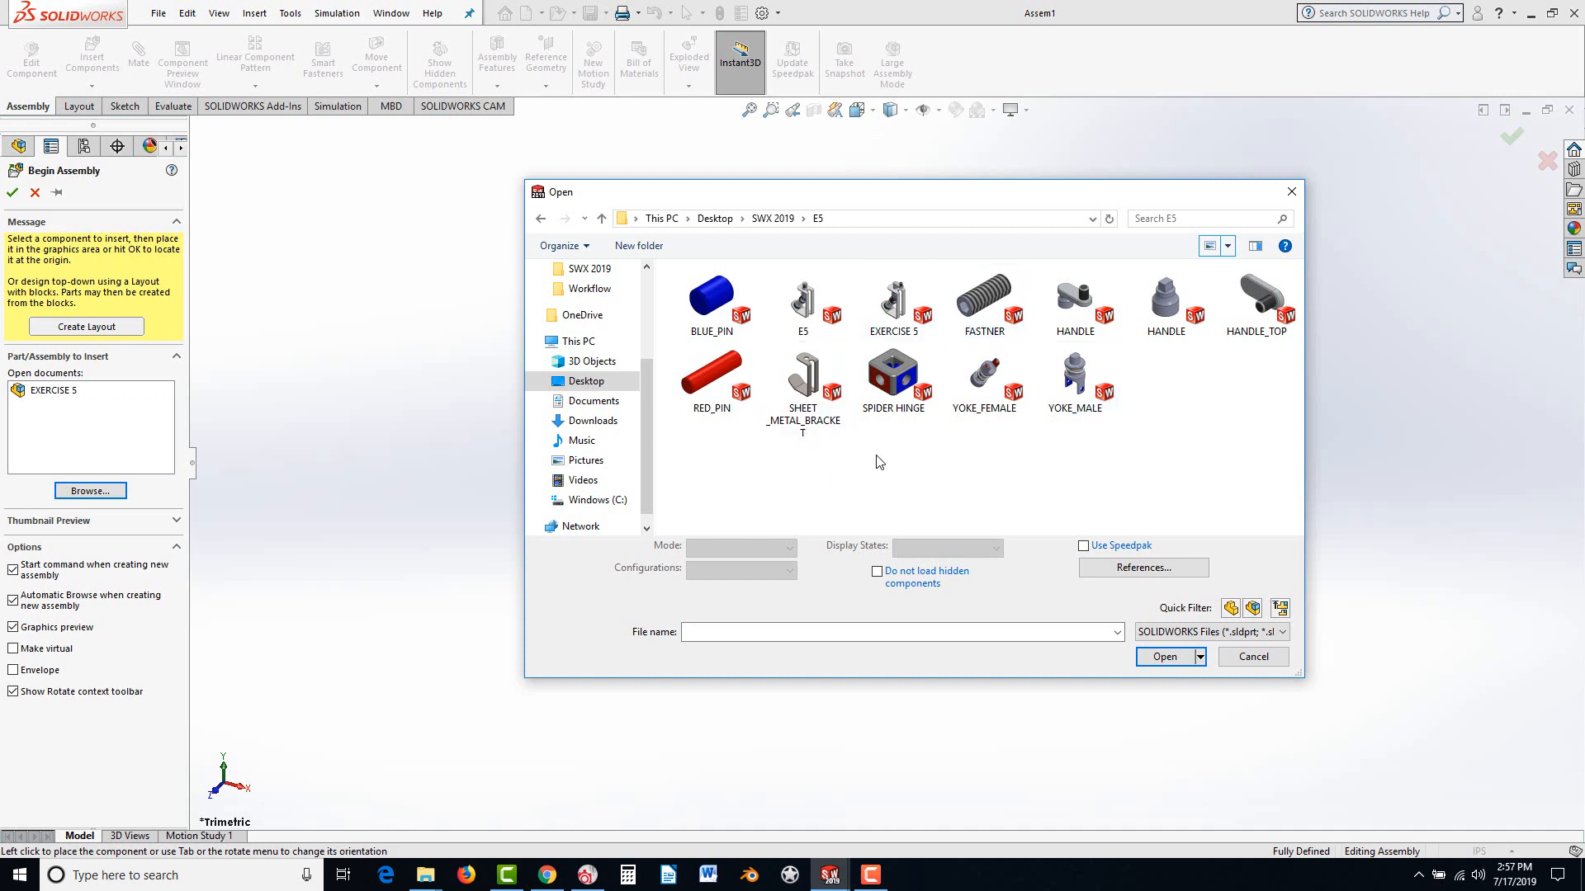
Insert the SHEET _METAL_BRACKET part as the first component, fixed at the assembly origin
{"action": "left_click", "coordinate": [806, 386]}
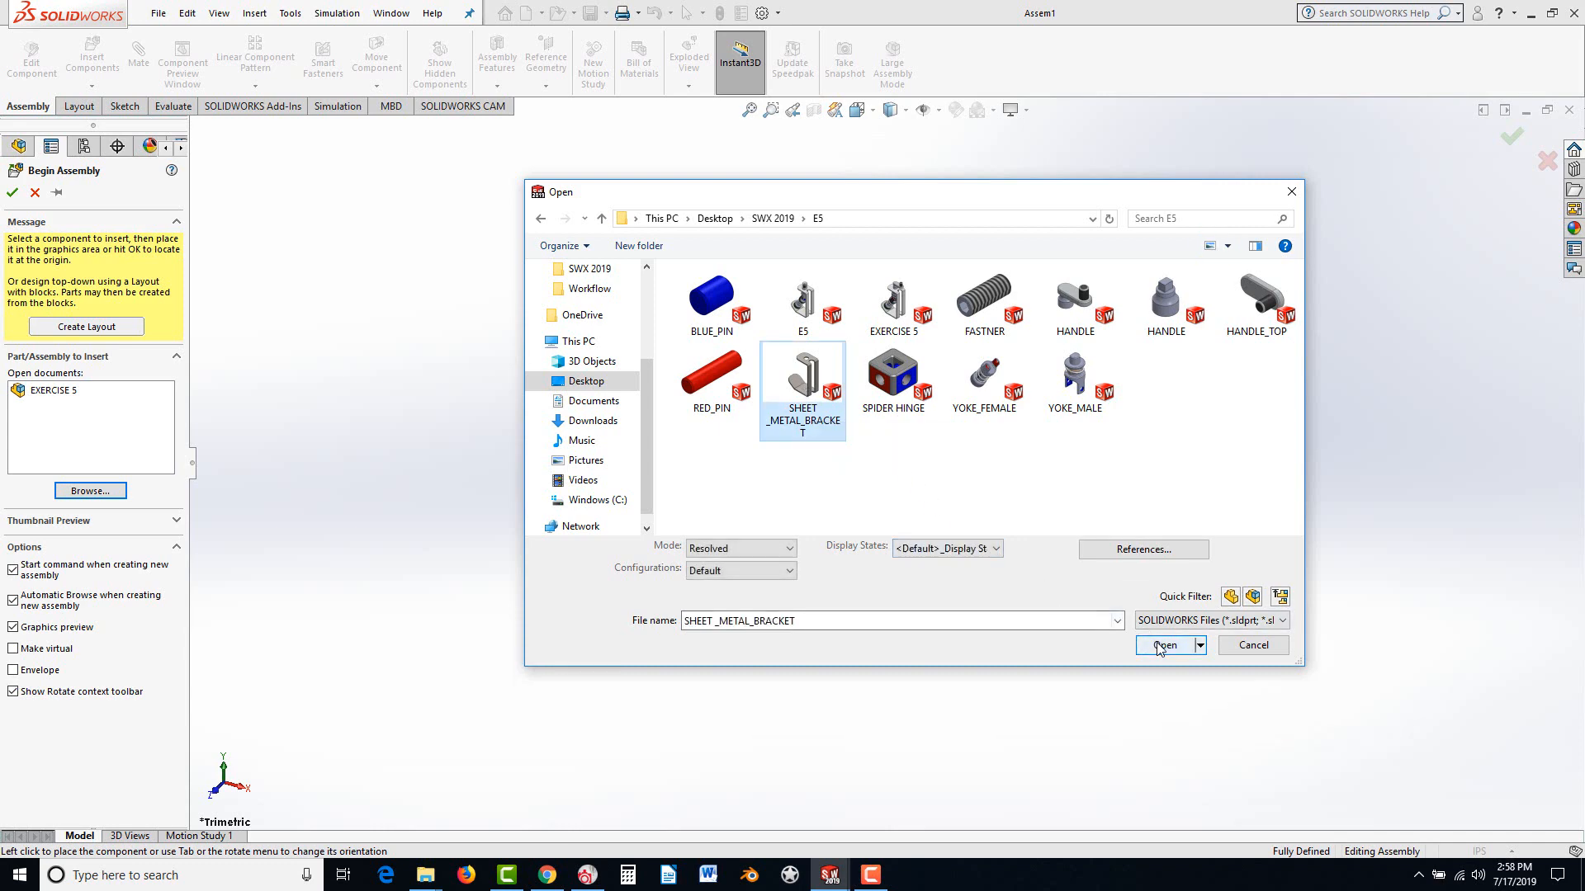
{"action": "left_click", "coordinate": [1164, 645]}
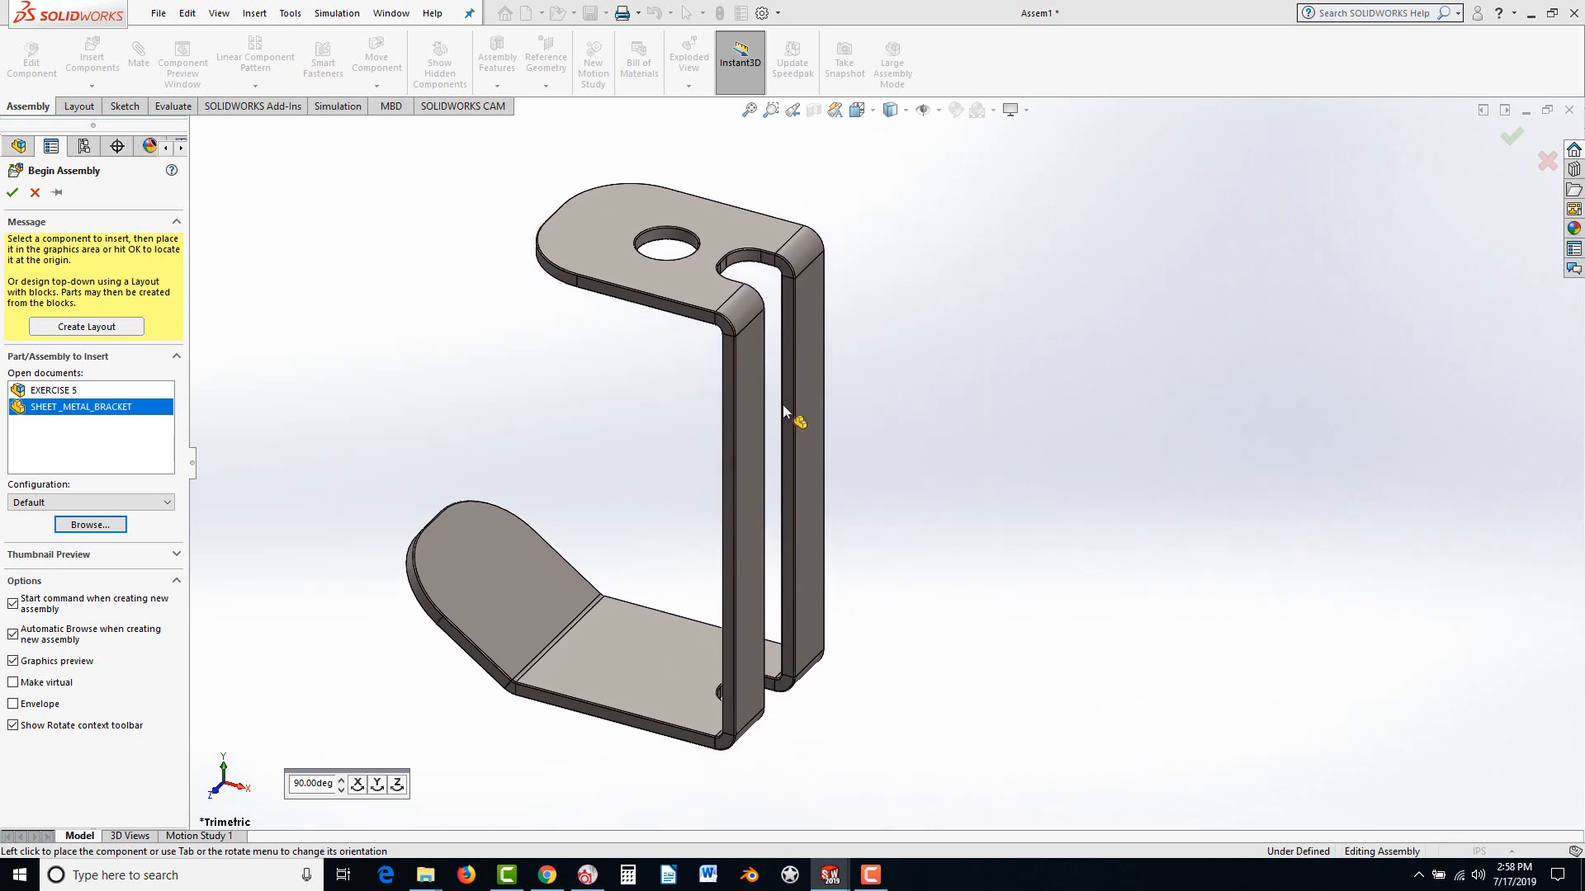
{"action": "left_click", "coordinate": [12, 194]}
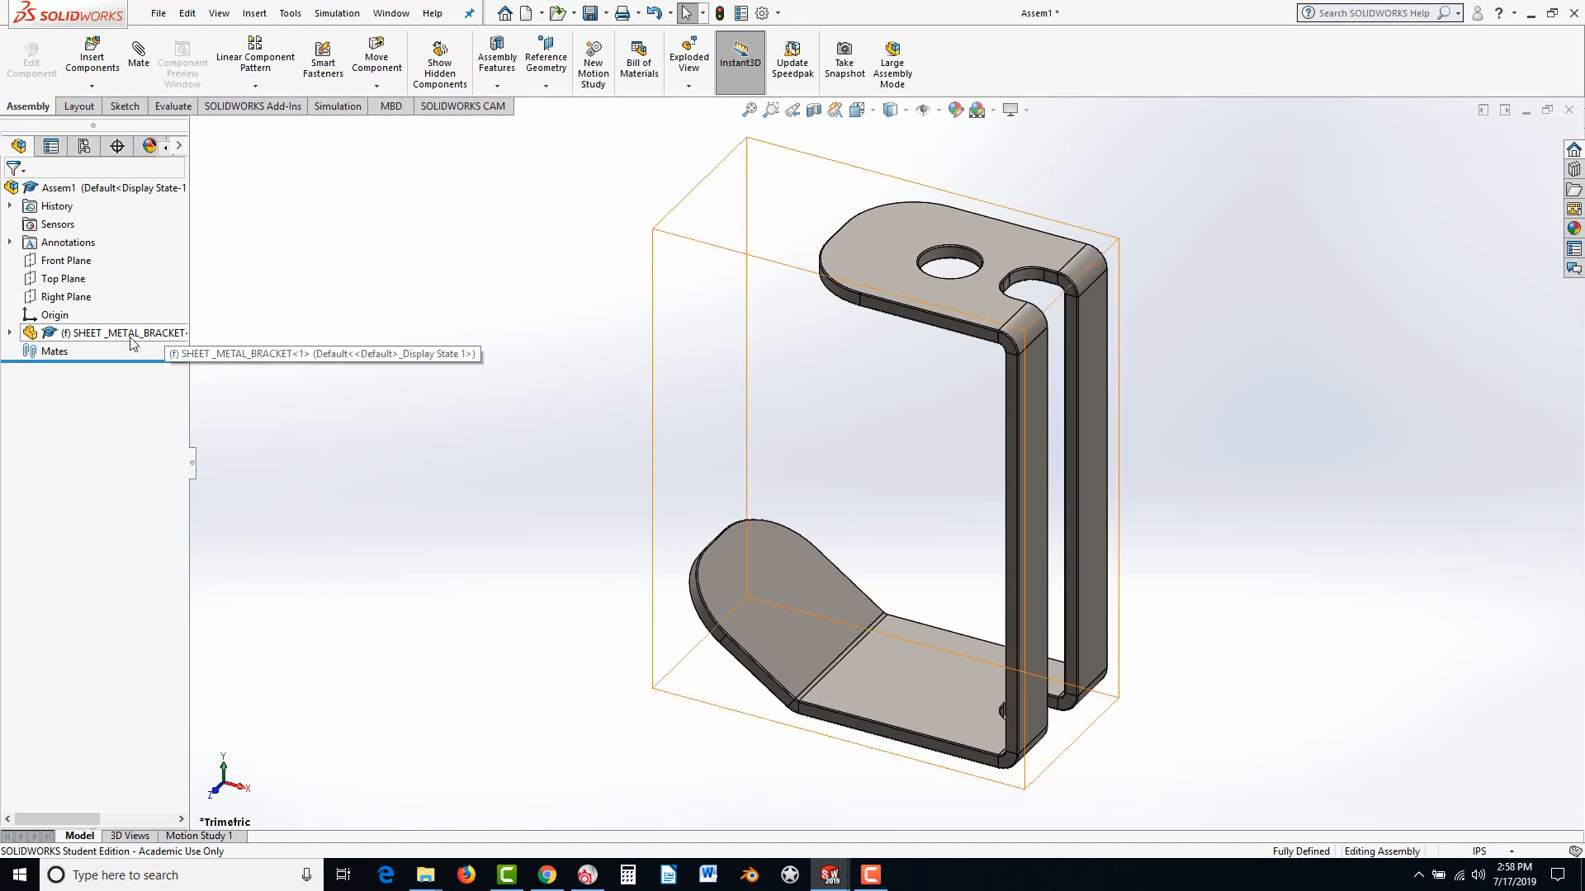
{"action": "right_click", "coordinate": [72, 338]}
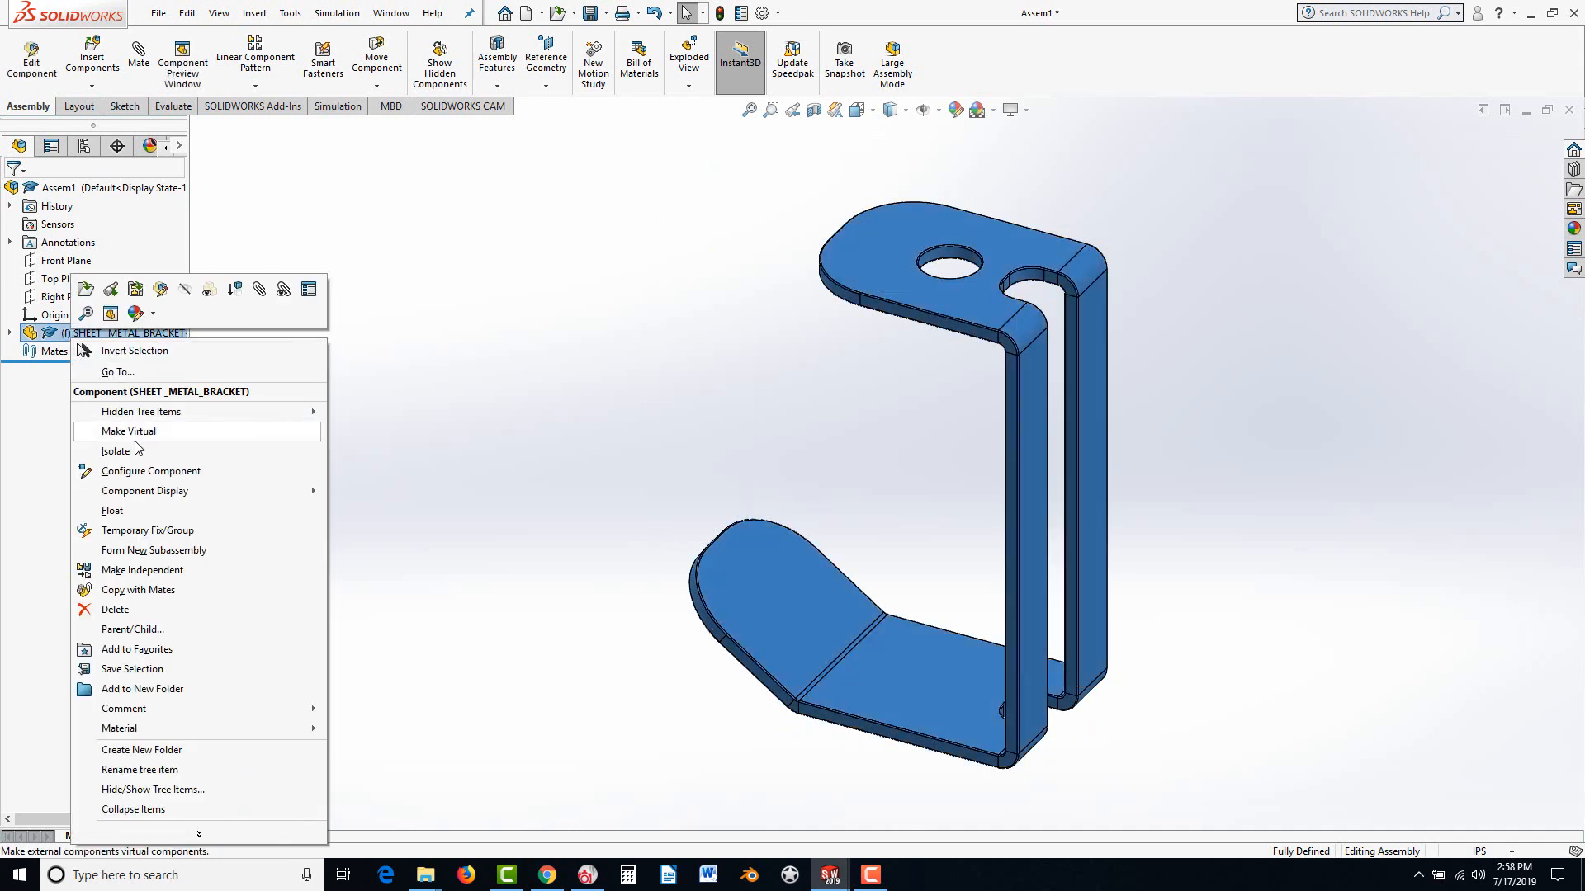
{"action": "left_click", "coordinate": [536, 376]}
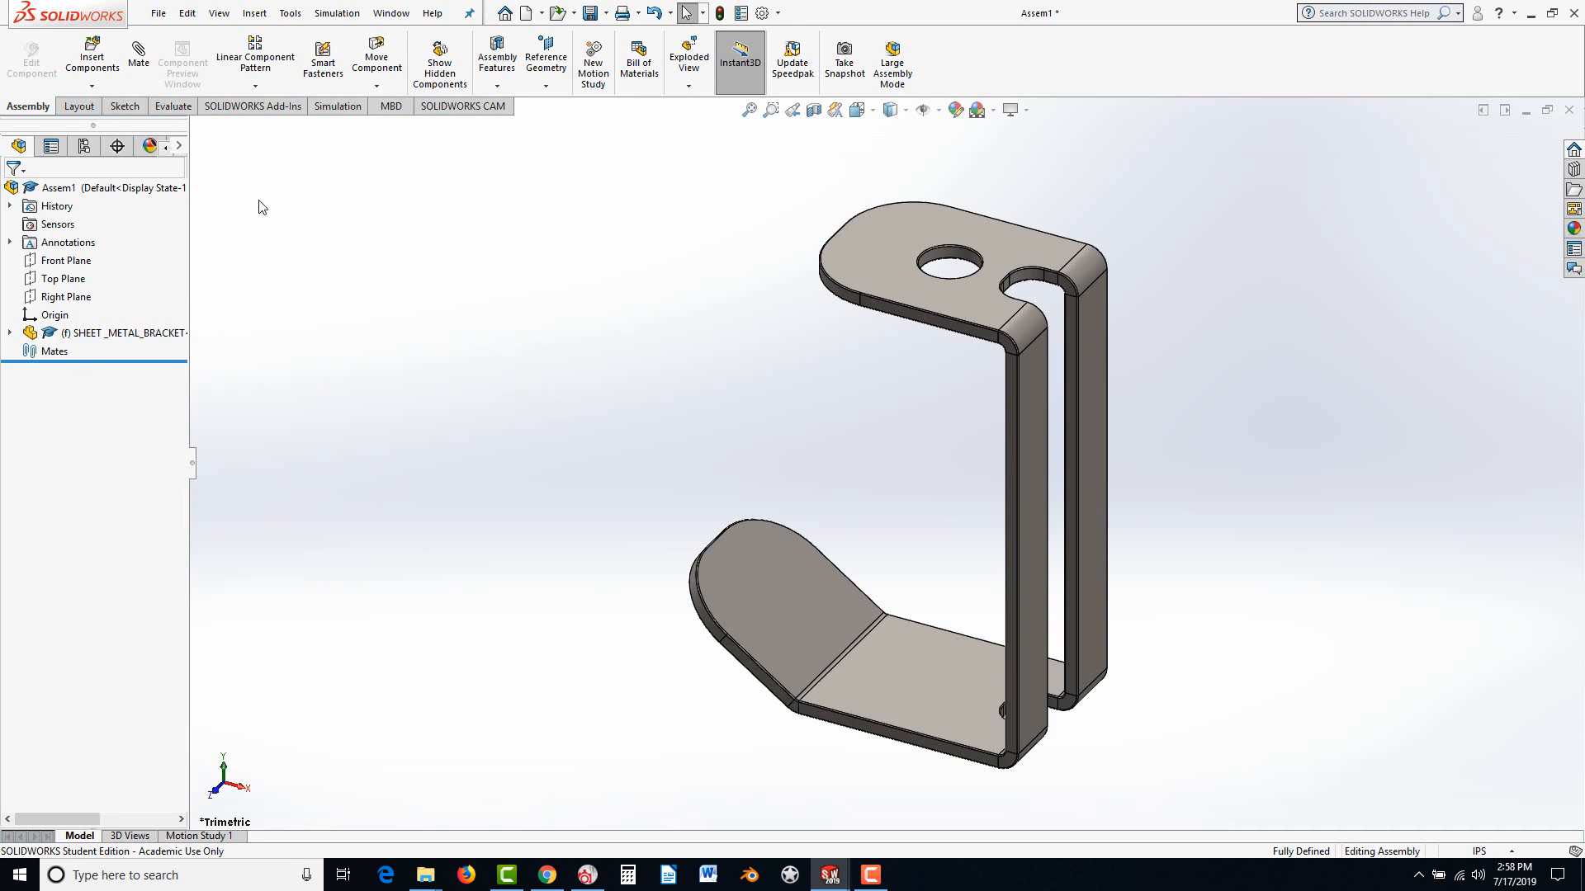
Insert the YOKE_MALE part from the E5 folder and place it beside the bracket's upper flange
{"action": "left_click", "coordinate": [95, 68]}
{"action": "left_click", "coordinate": [81, 469]}
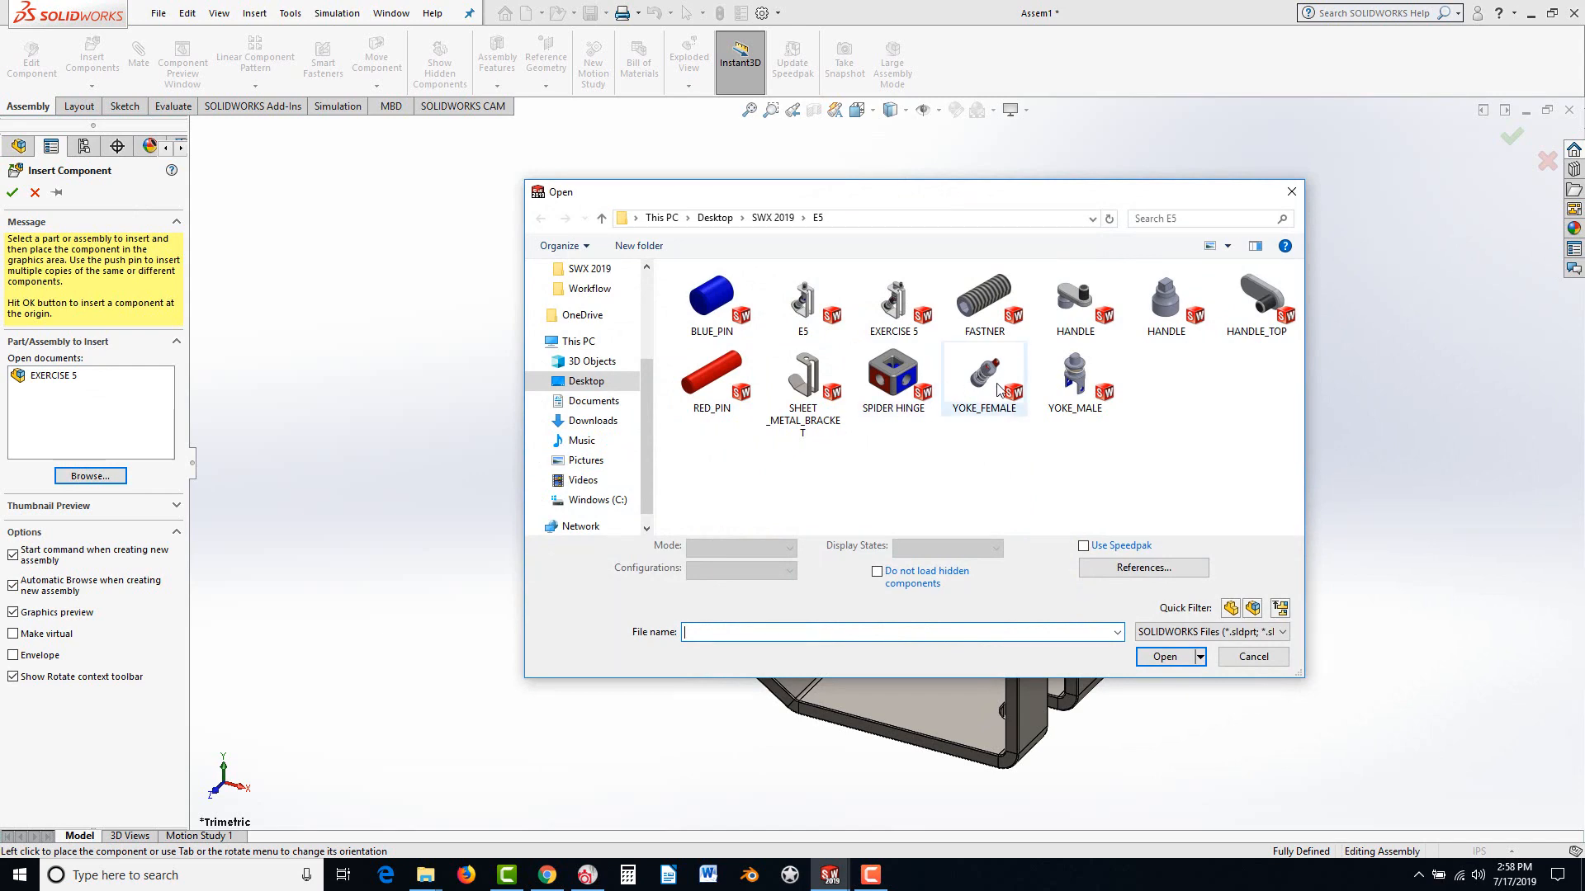
{"action": "left_click", "coordinate": [1076, 373]}
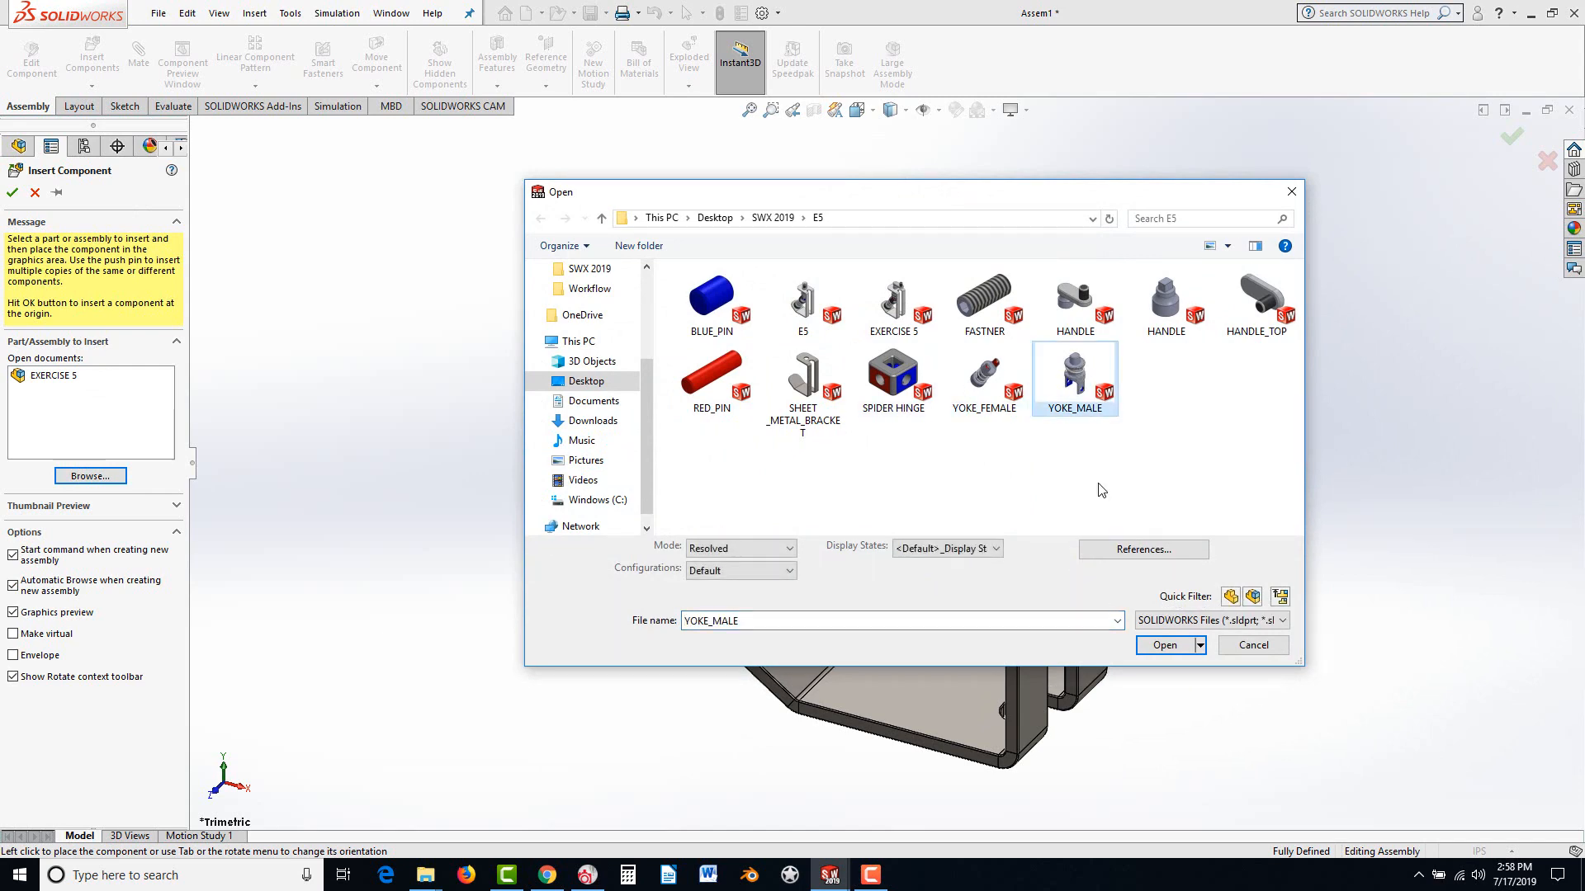
{"action": "left_click", "coordinate": [1163, 645]}
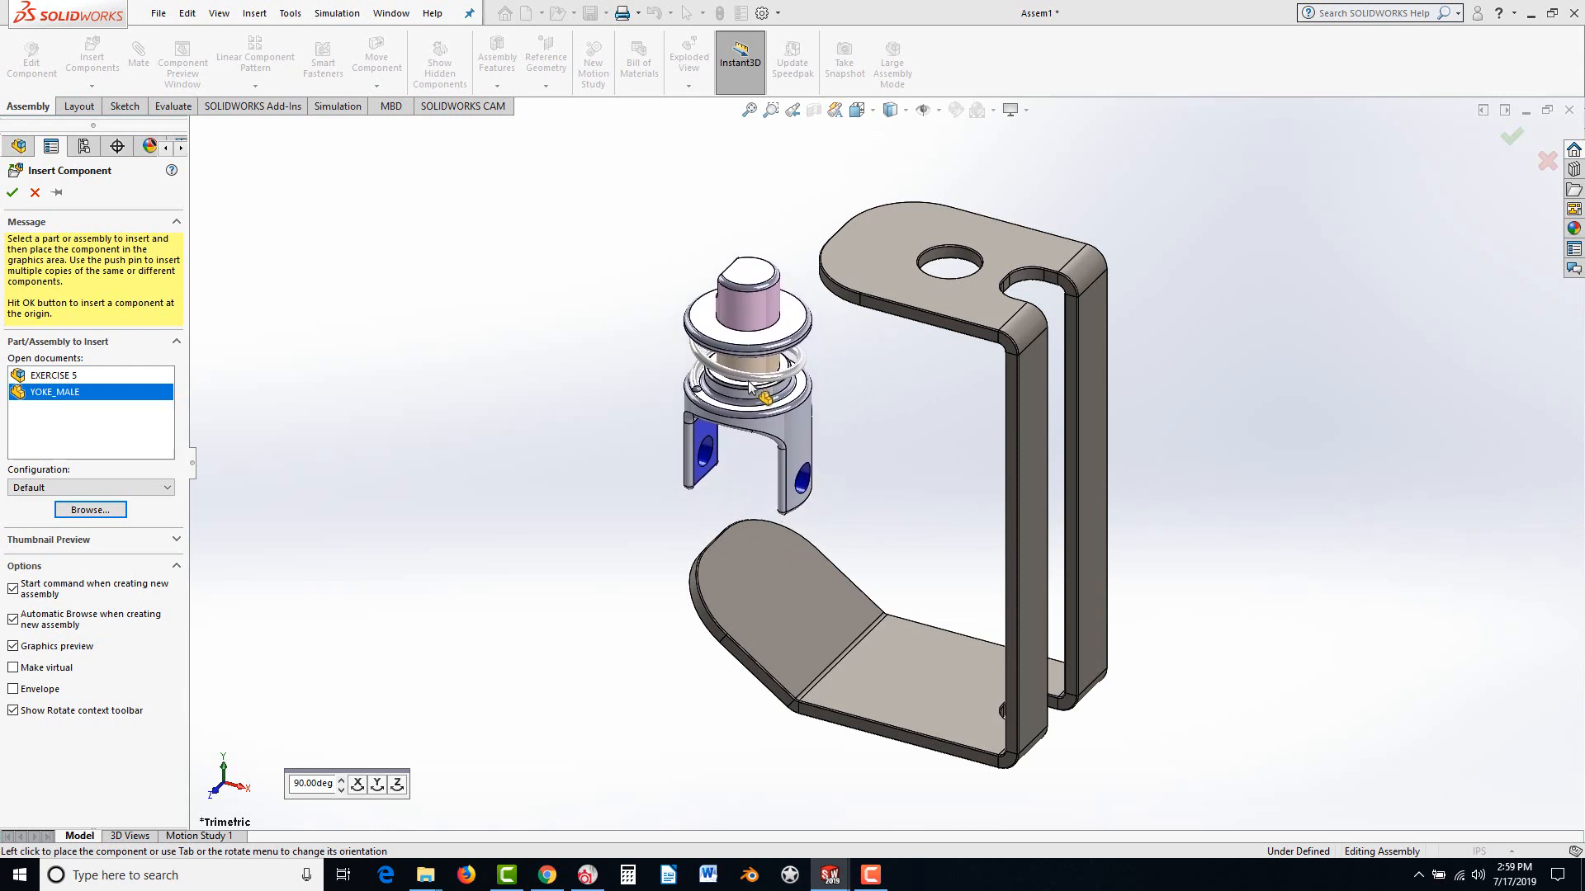
{"action": "left_click", "coordinate": [752, 418]}
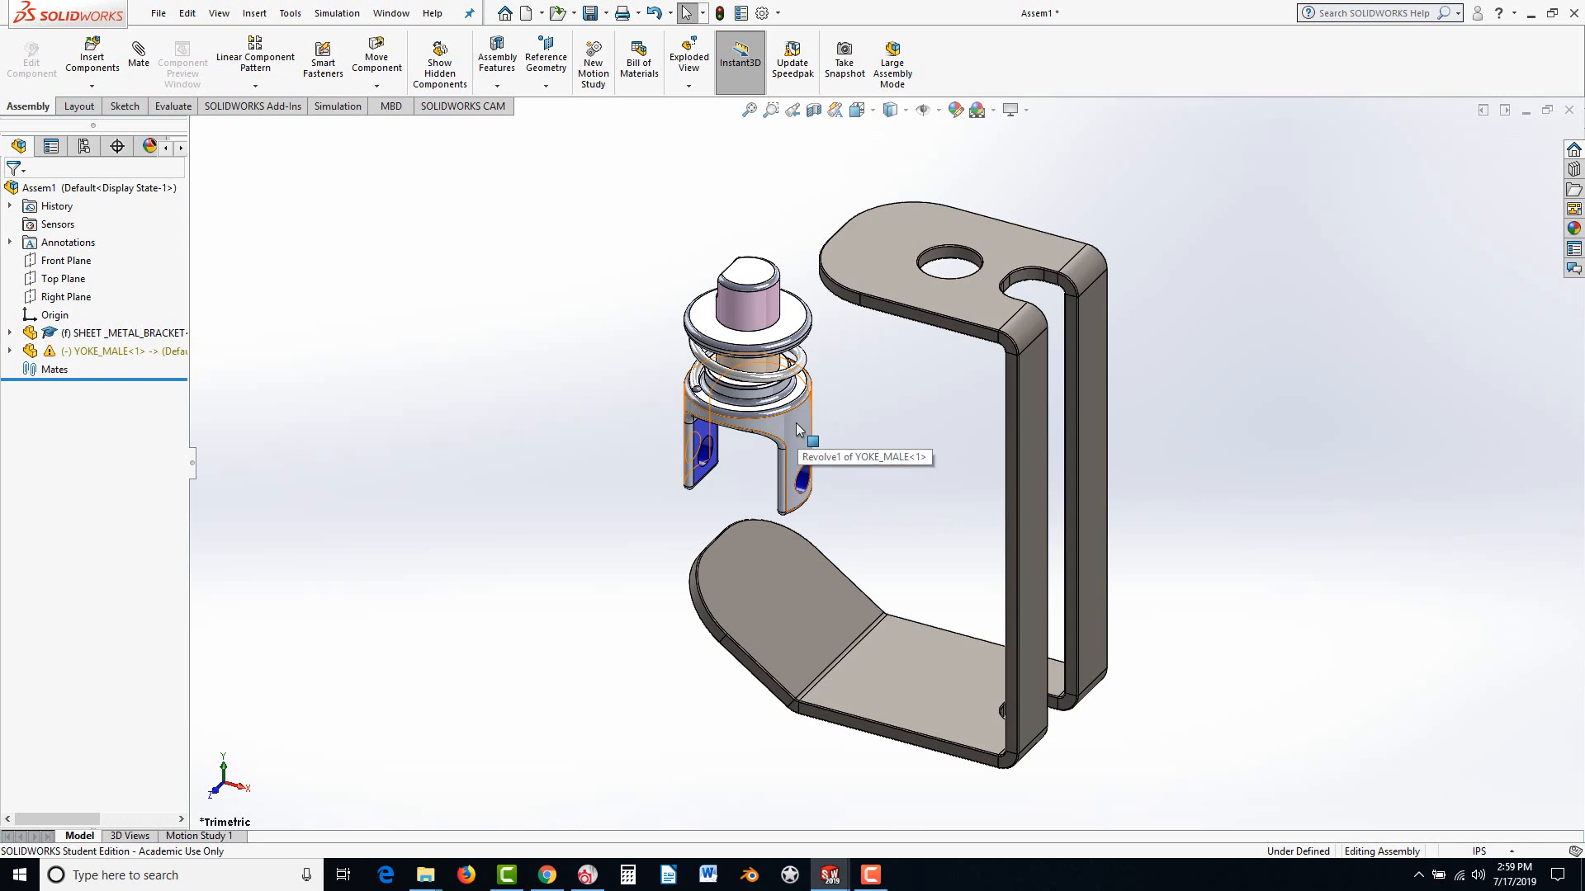
Shift the male yoke slightly away from the bracket and tilt it a little with Rotate Component in Free Drag mode
{"action": "left_click_drag", "start_coordinate": [795, 423], "coordinate": [752, 400]}
{"action": "left_click", "coordinate": [811, 464]}
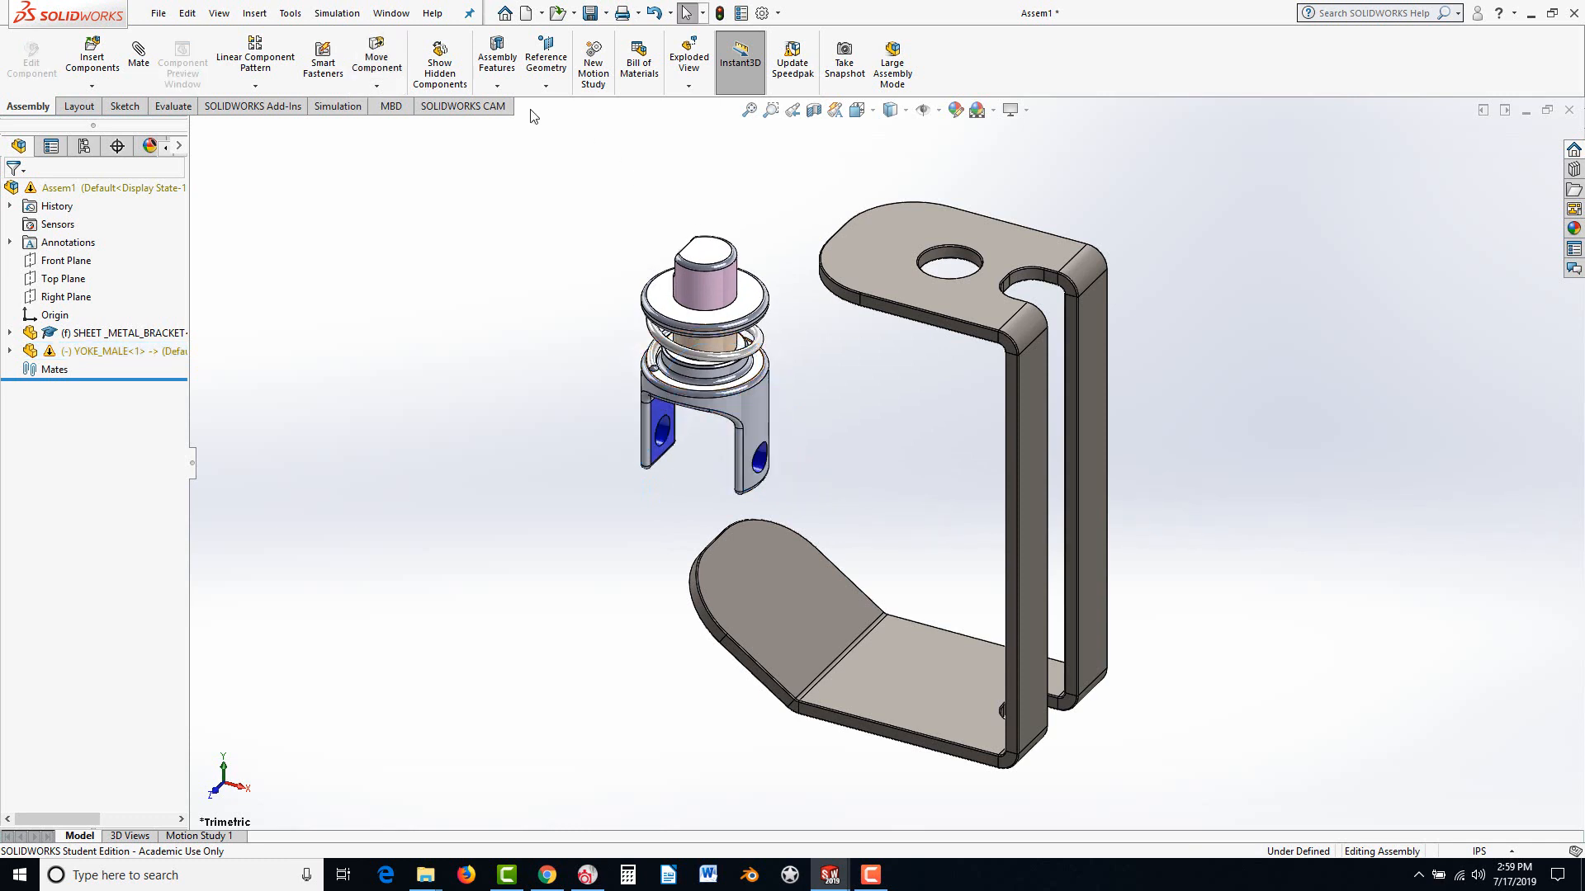
{"action": "left_click", "coordinate": [377, 87]}
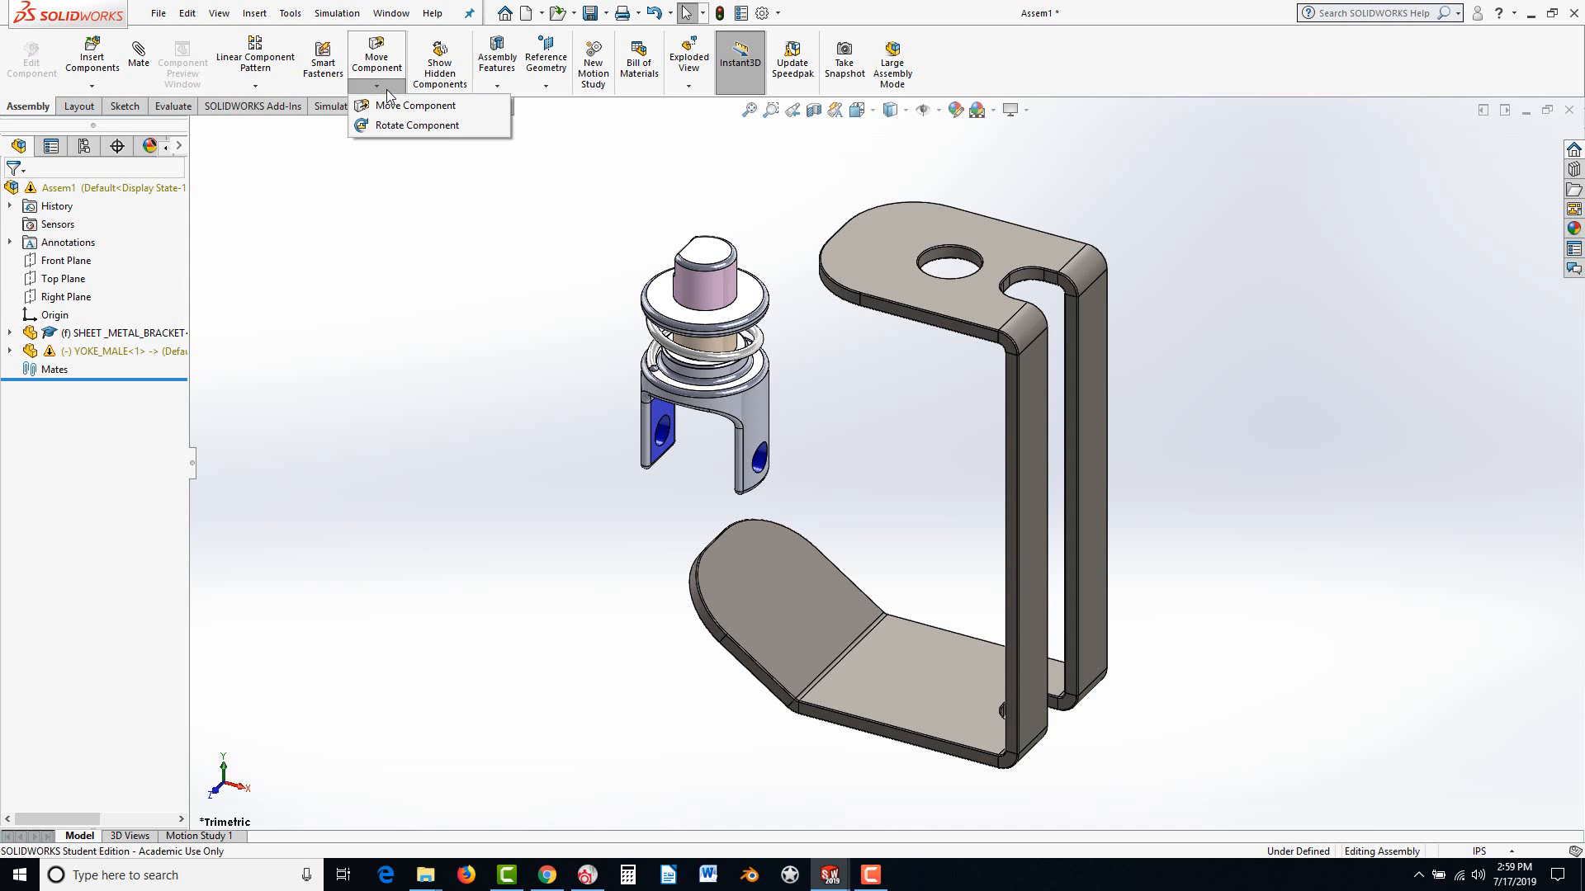
{"action": "left_click", "coordinate": [384, 126]}
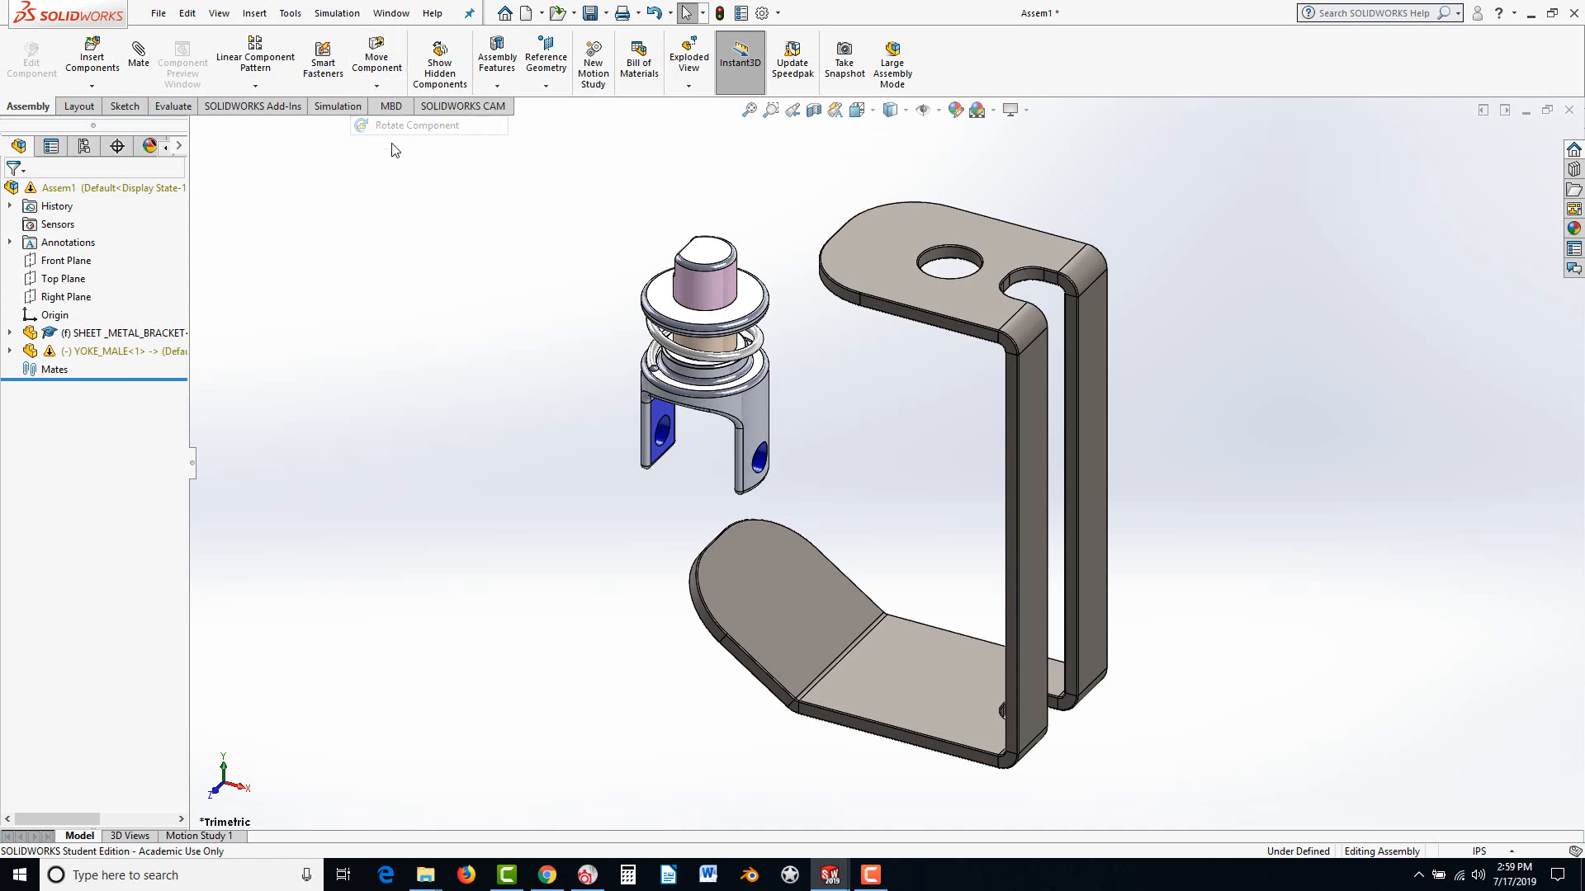
{"action": "mouse_move", "coordinate": [706, 312]}
{"action": "left_mouse_down"}
{"action": "mouse_move", "coordinate": [639, 520]}
{"action": "mouse_move", "coordinate": [633, 402]}
{"action": "mouse_move", "coordinate": [742, 214]}
{"action": "mouse_move", "coordinate": [727, 307]}
{"action": "mouse_move", "coordinate": [693, 296]}
{"action": "left_mouse_up"}
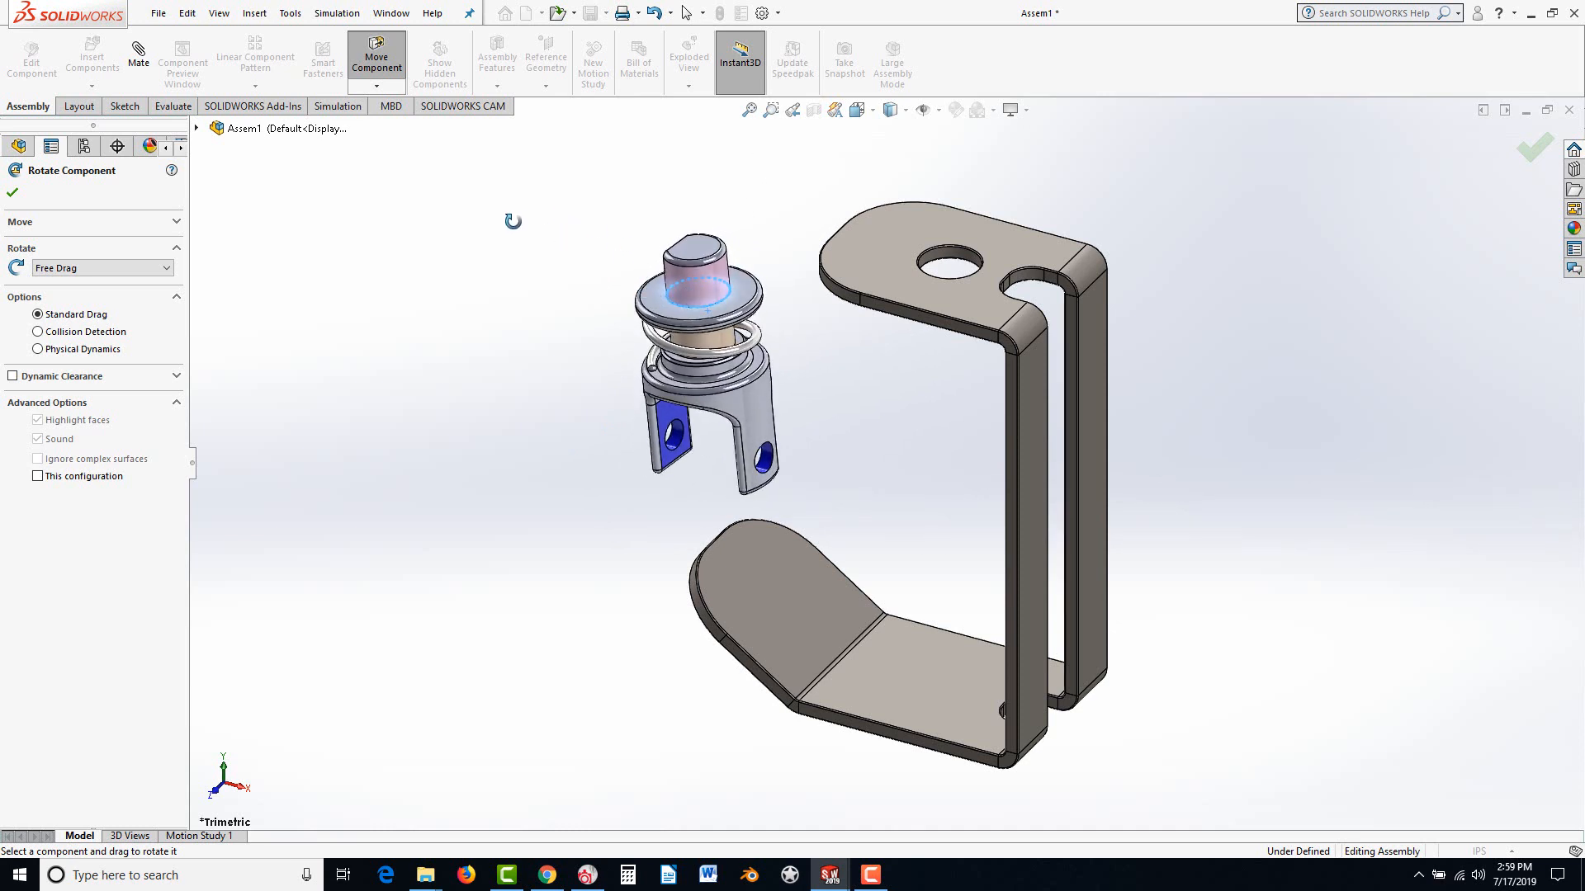
{"action": "left_click", "coordinate": [13, 192]}
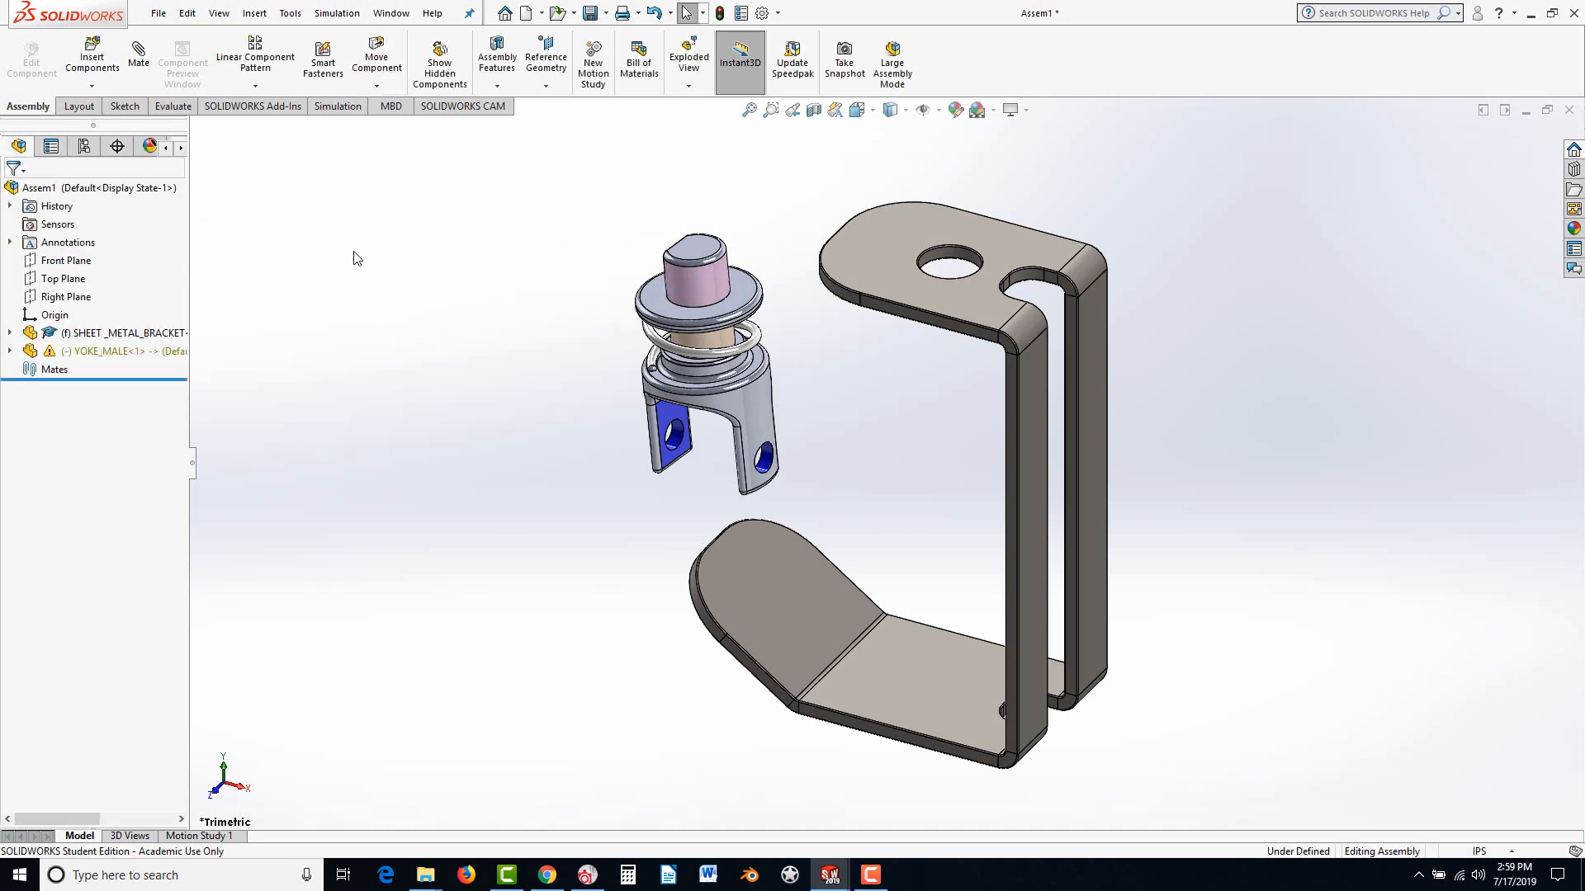
Examine the available move and rotate types and the Dynamic Clearance settings of the Move Component command
{"action": "left_click", "coordinate": [381, 62]}
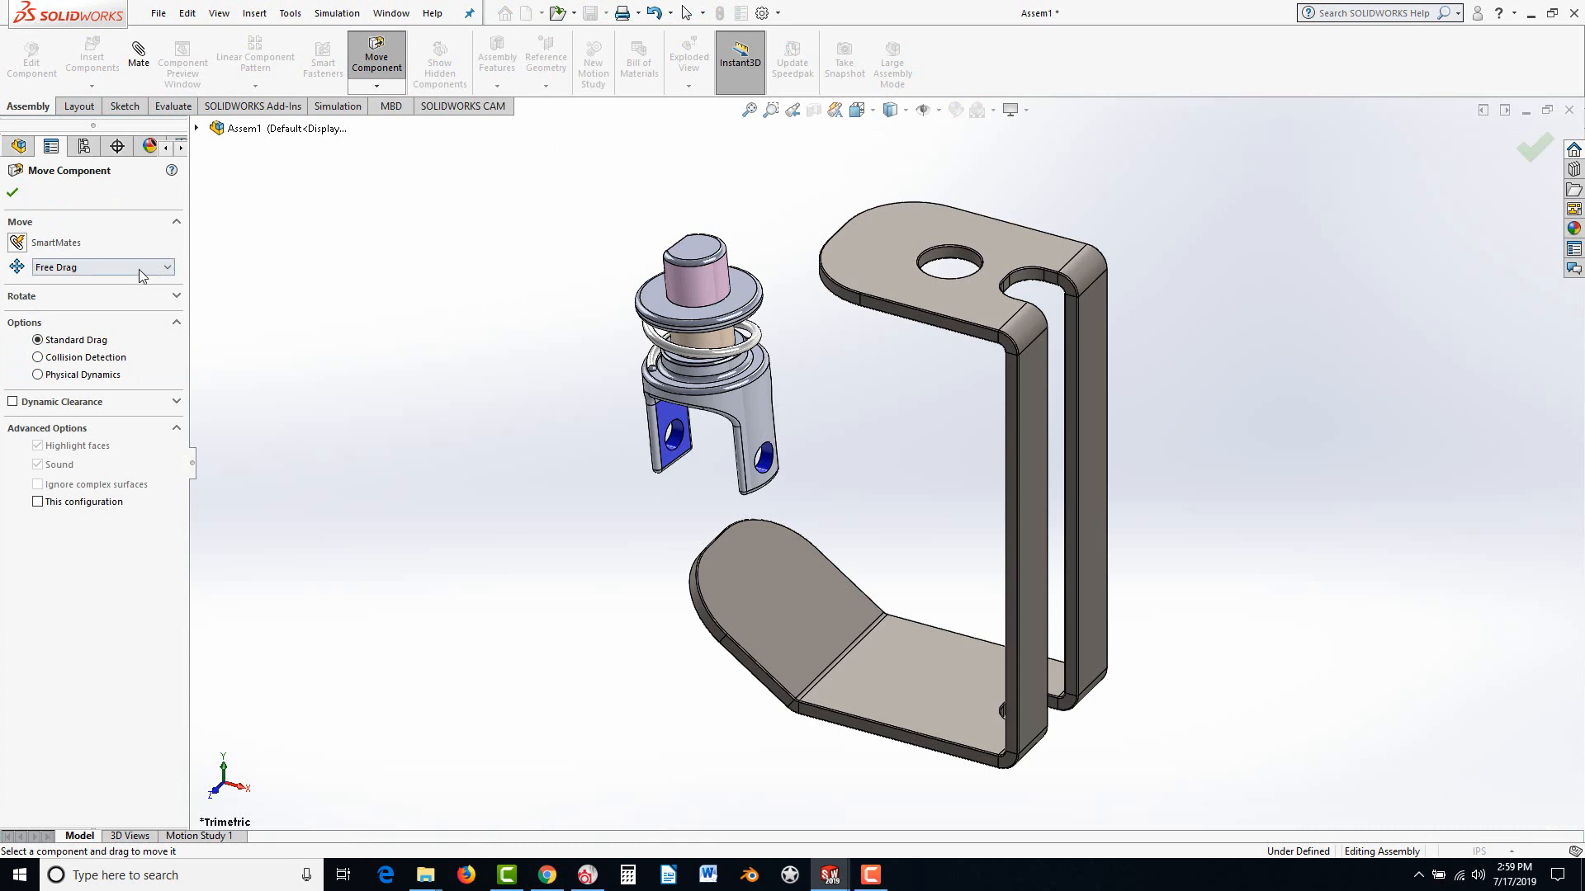
{"action": "left_click", "coordinate": [98, 267]}
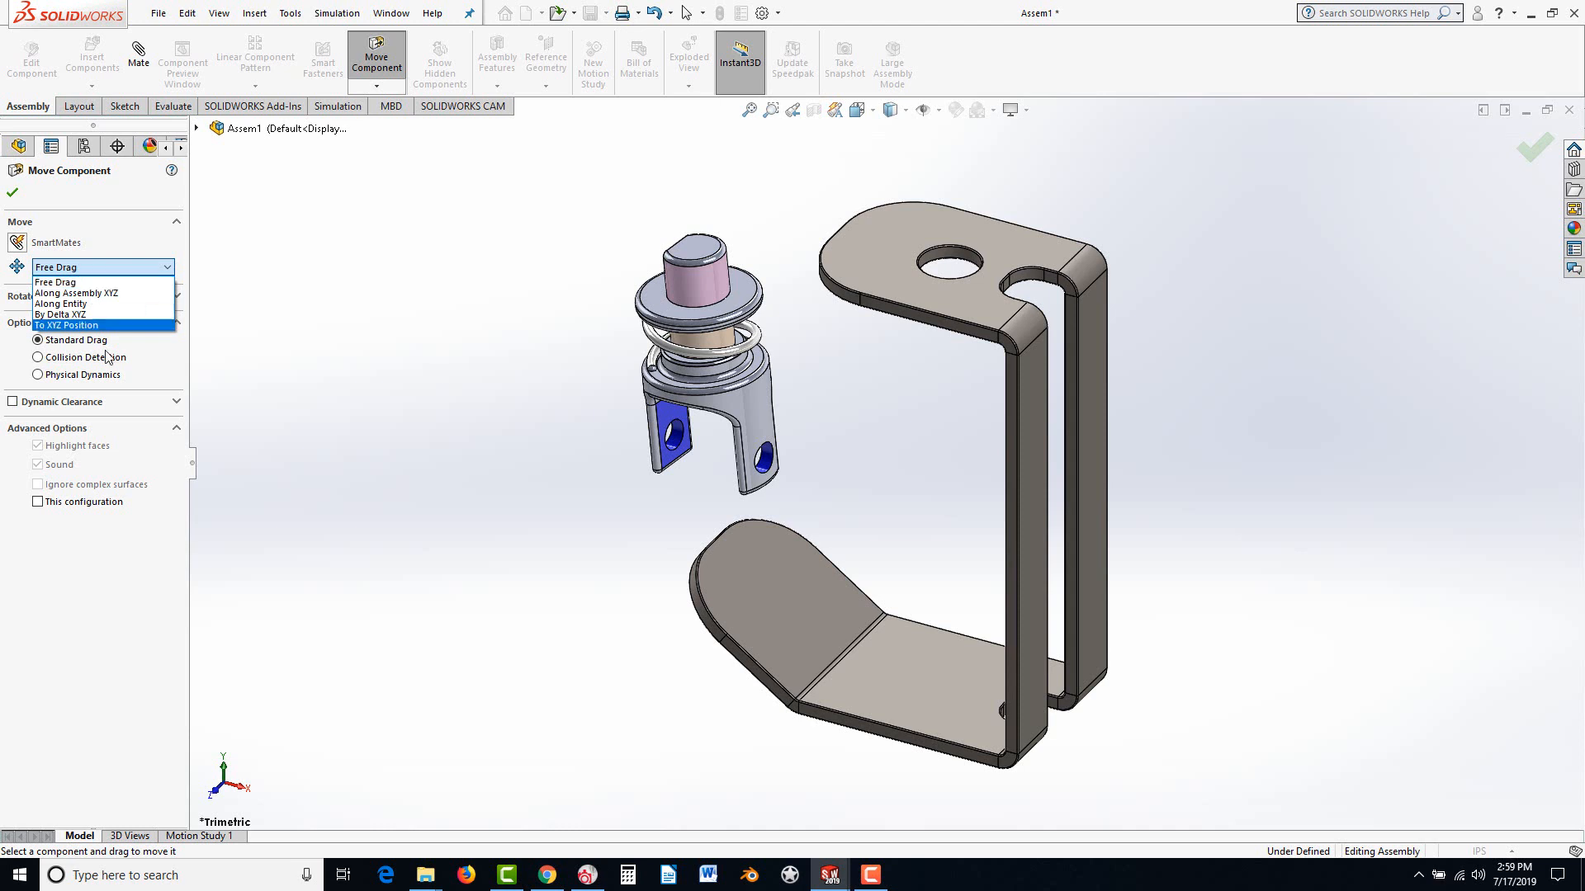
{"action": "left_click", "coordinate": [154, 369]}
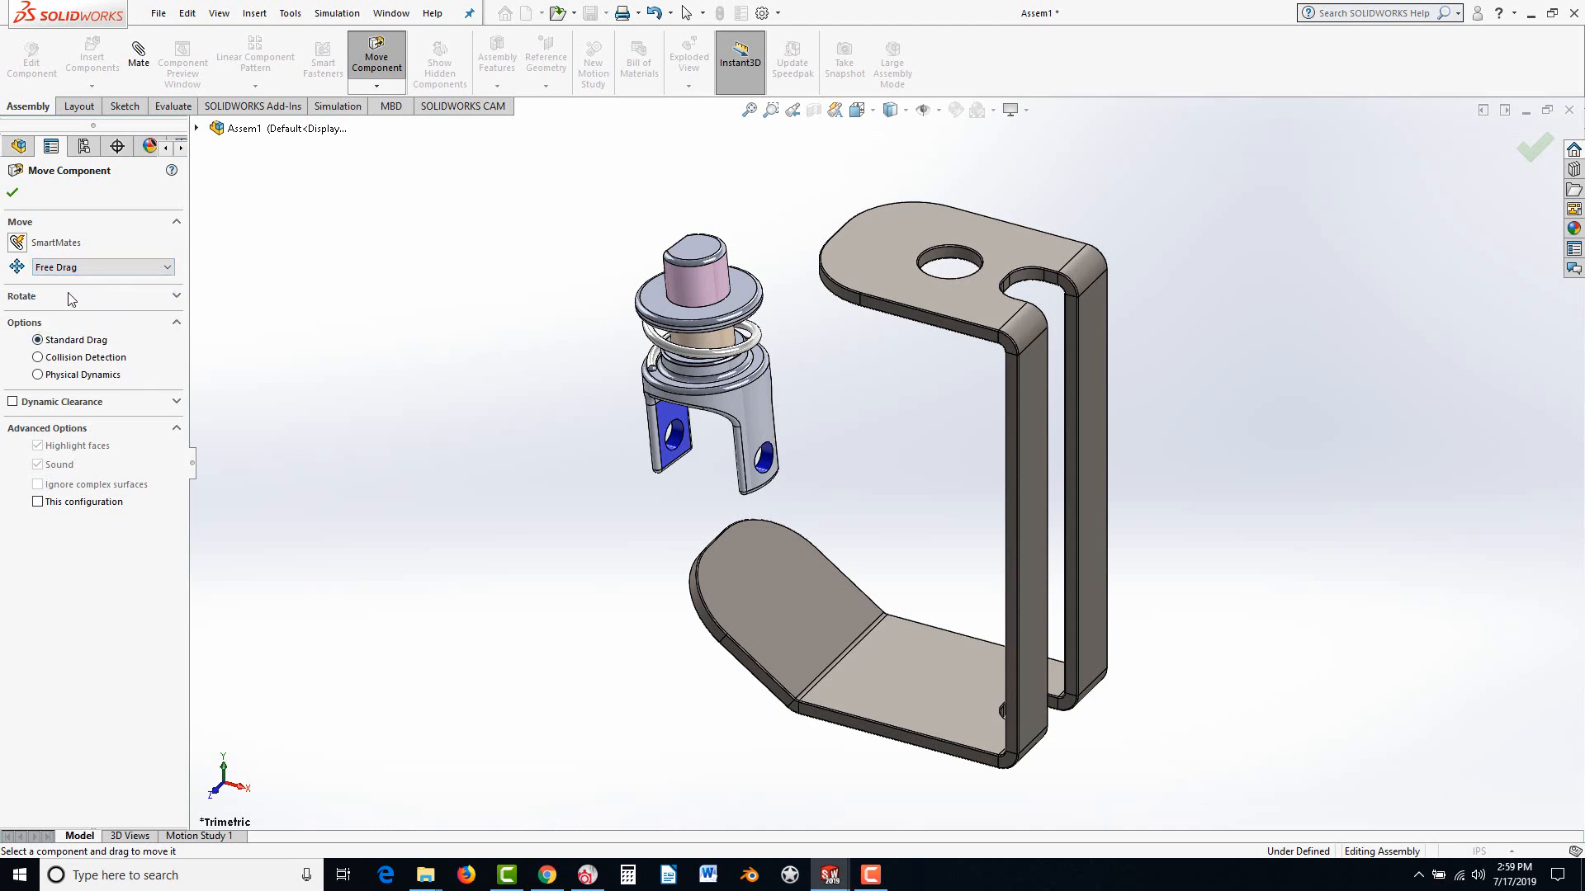
{"action": "left_click", "coordinate": [176, 298]}
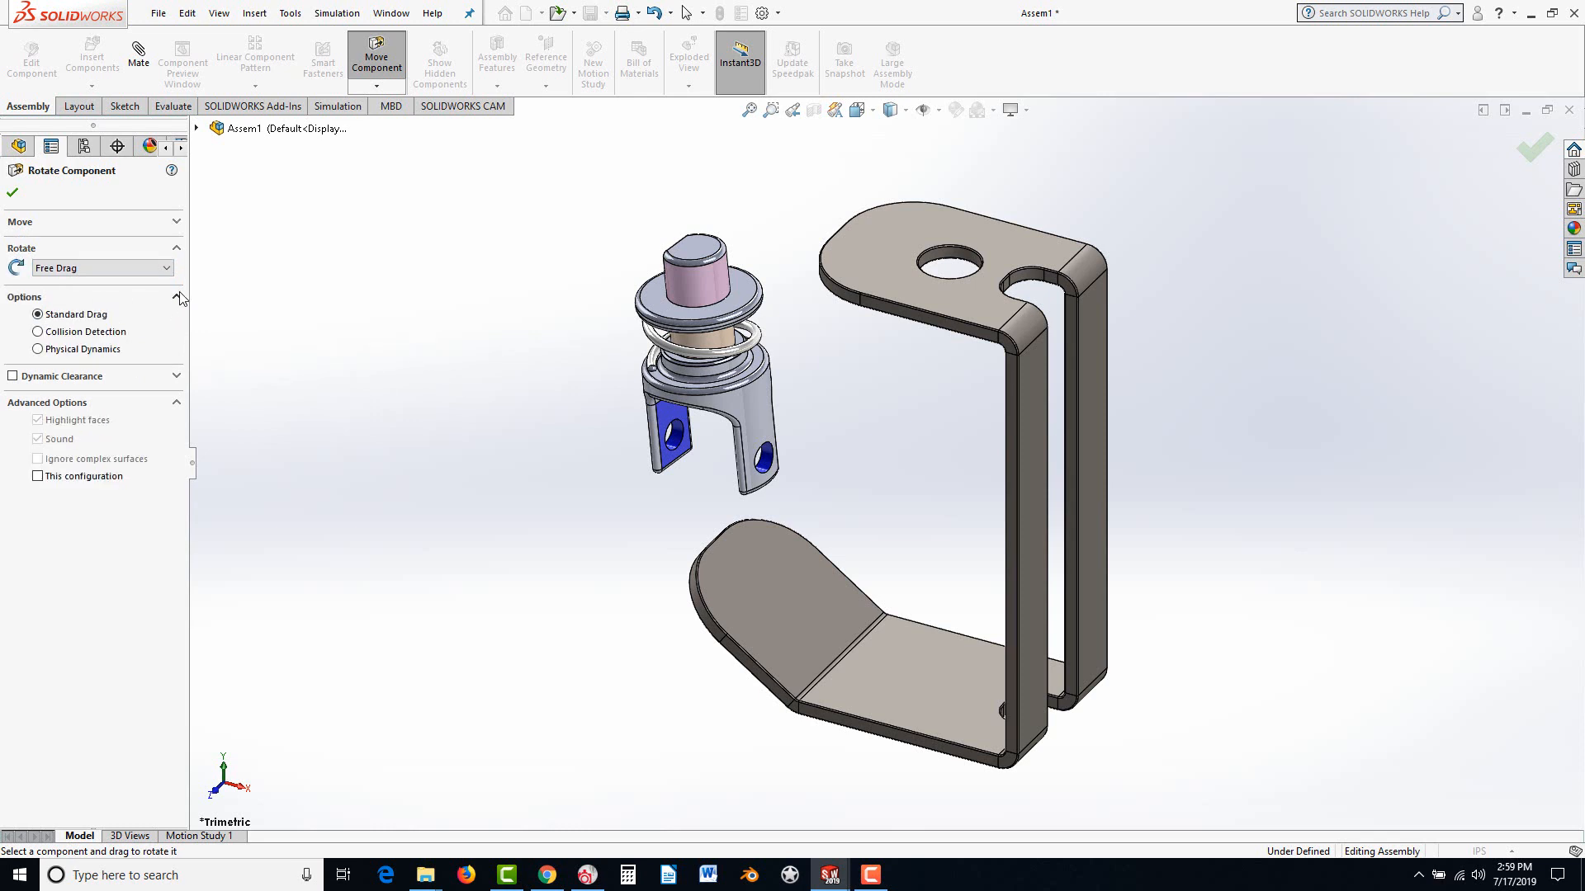
{"action": "left_click", "coordinate": [176, 378]}
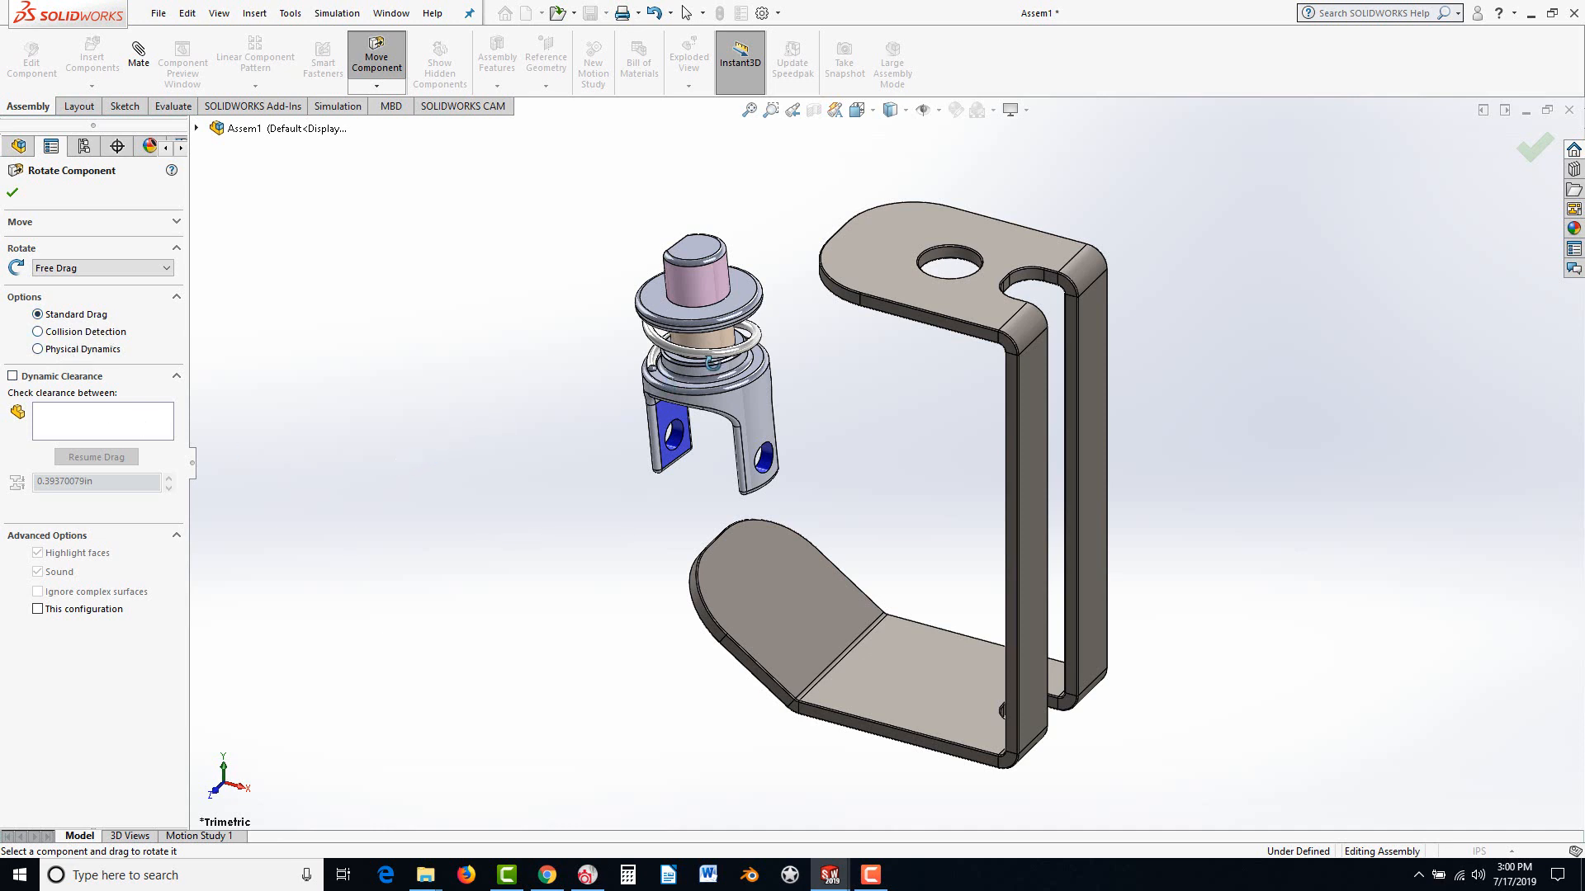
{"action": "left_click", "coordinate": [113, 269]}
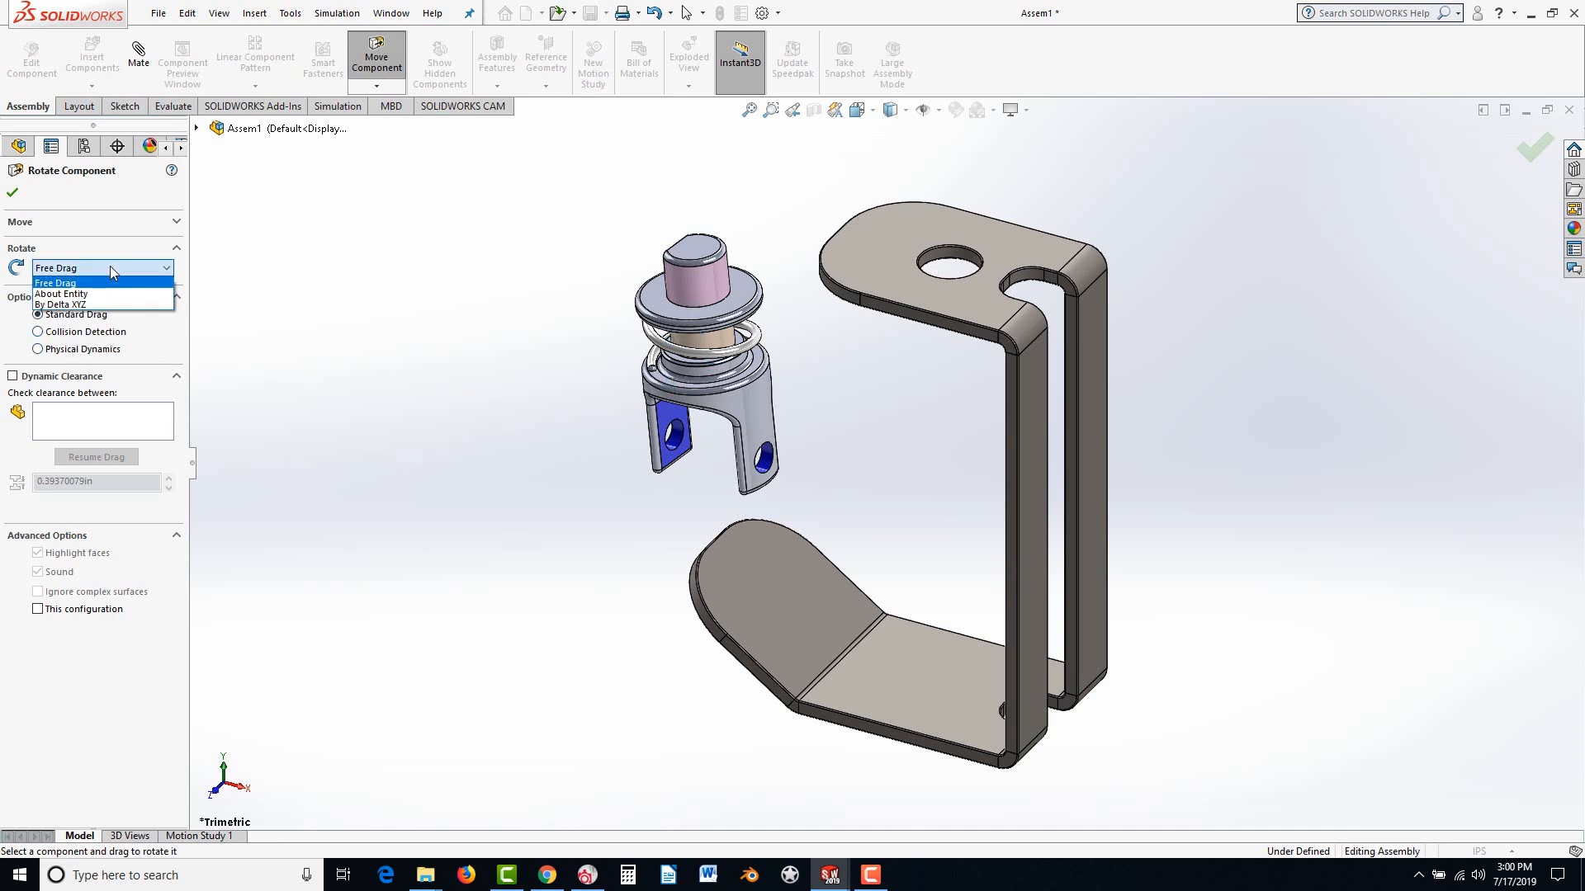
{"action": "left_click", "coordinate": [74, 256]}
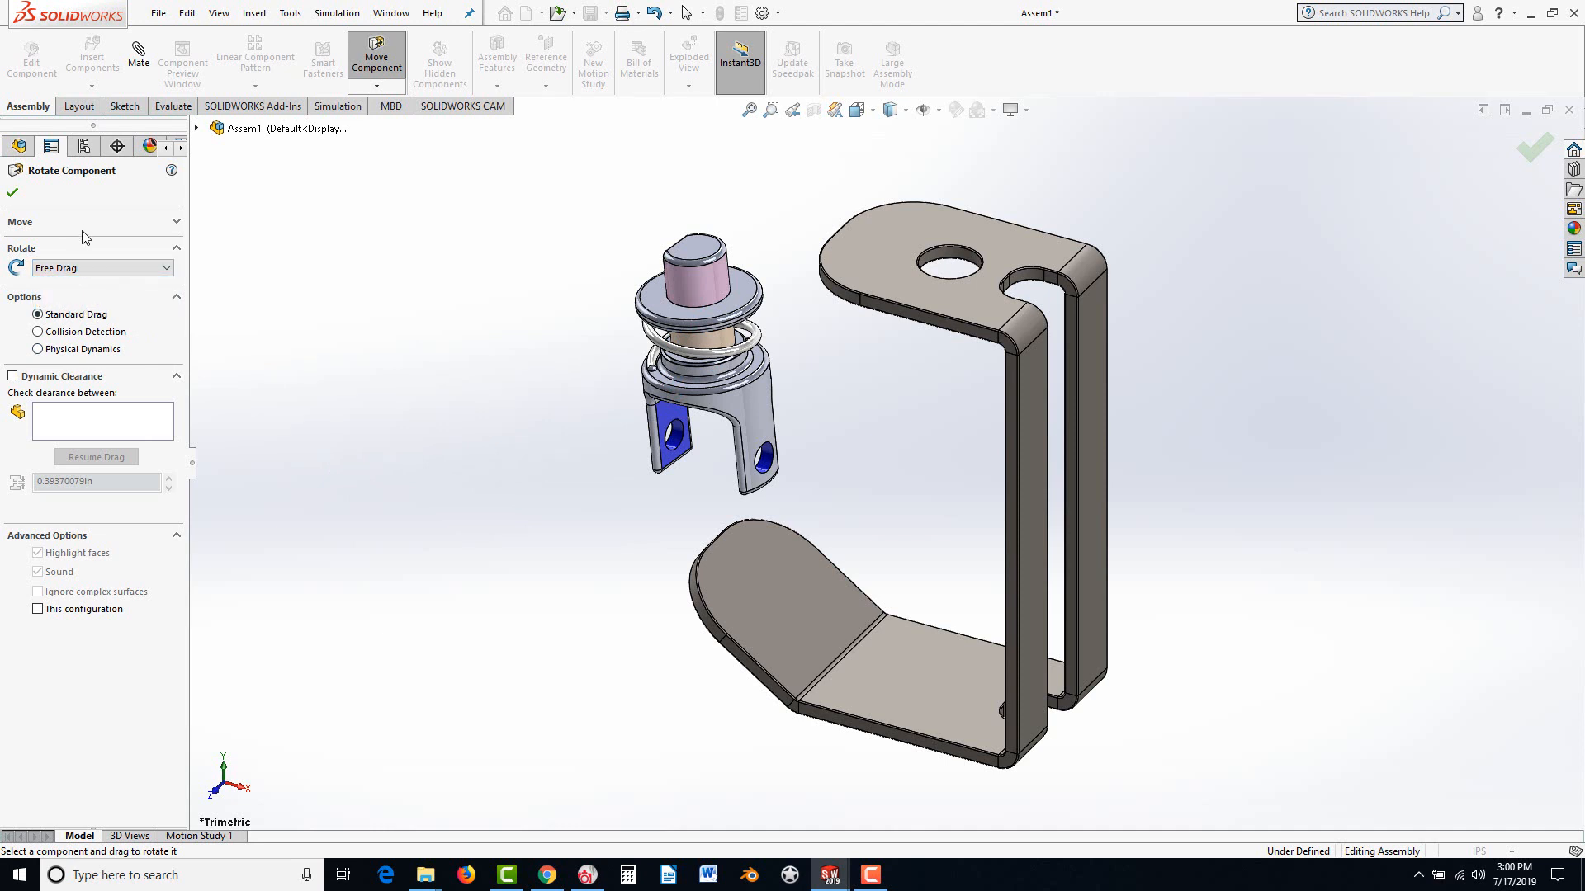
Move the male yoke freely beside the bracket, first with Standard Drag and again with Collision Detection between all components
{"action": "left_click", "coordinate": [58, 219]}
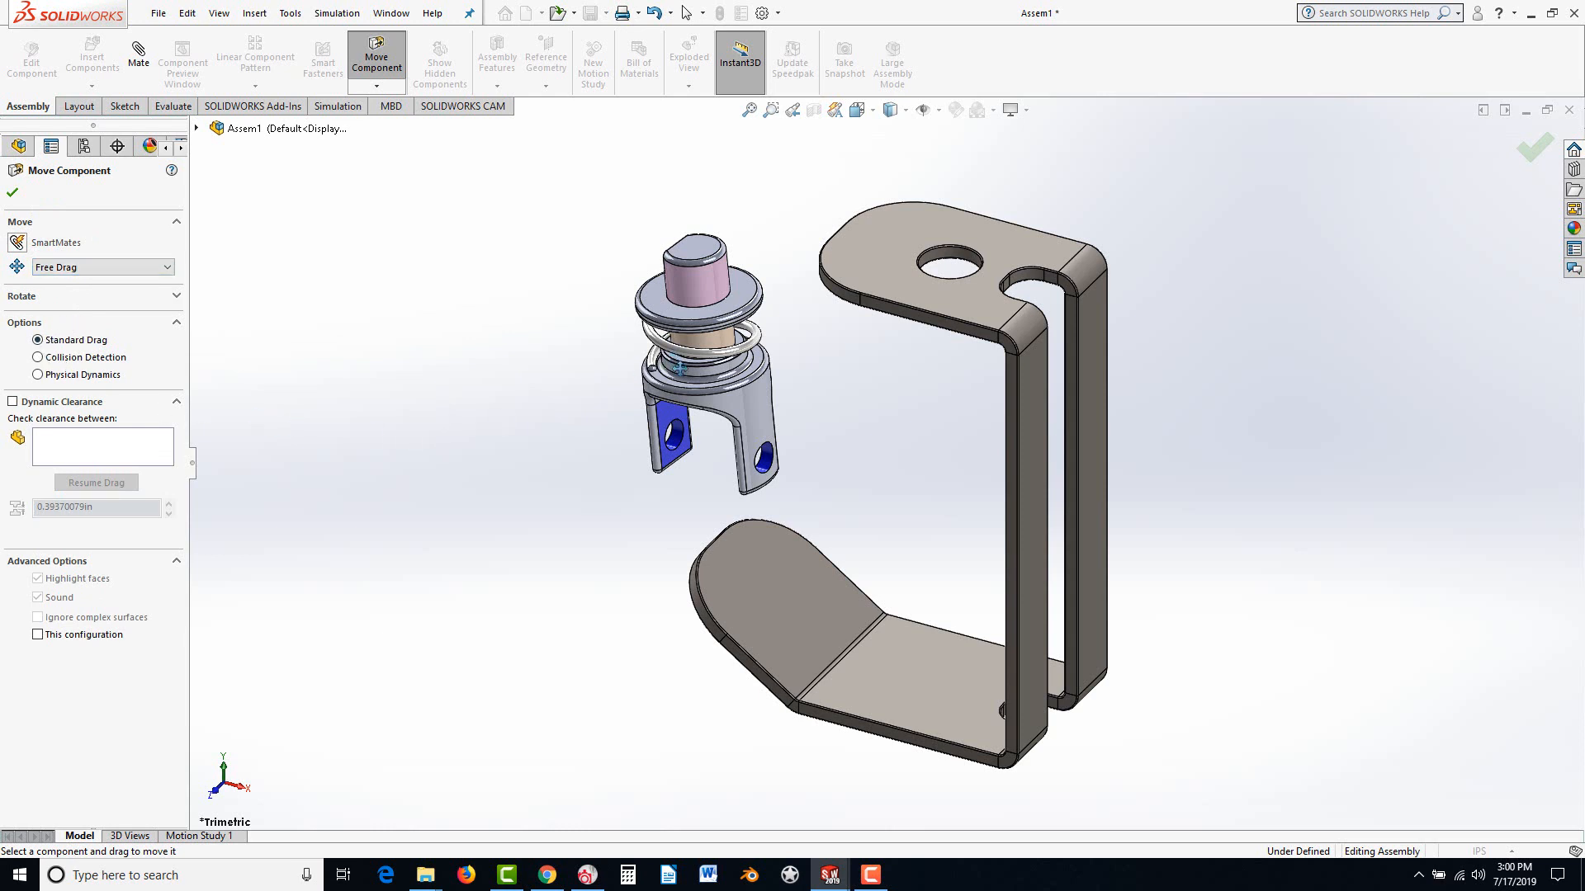
{"action": "left_click_drag", "start_coordinate": [697, 371], "coordinate": [671, 336]}
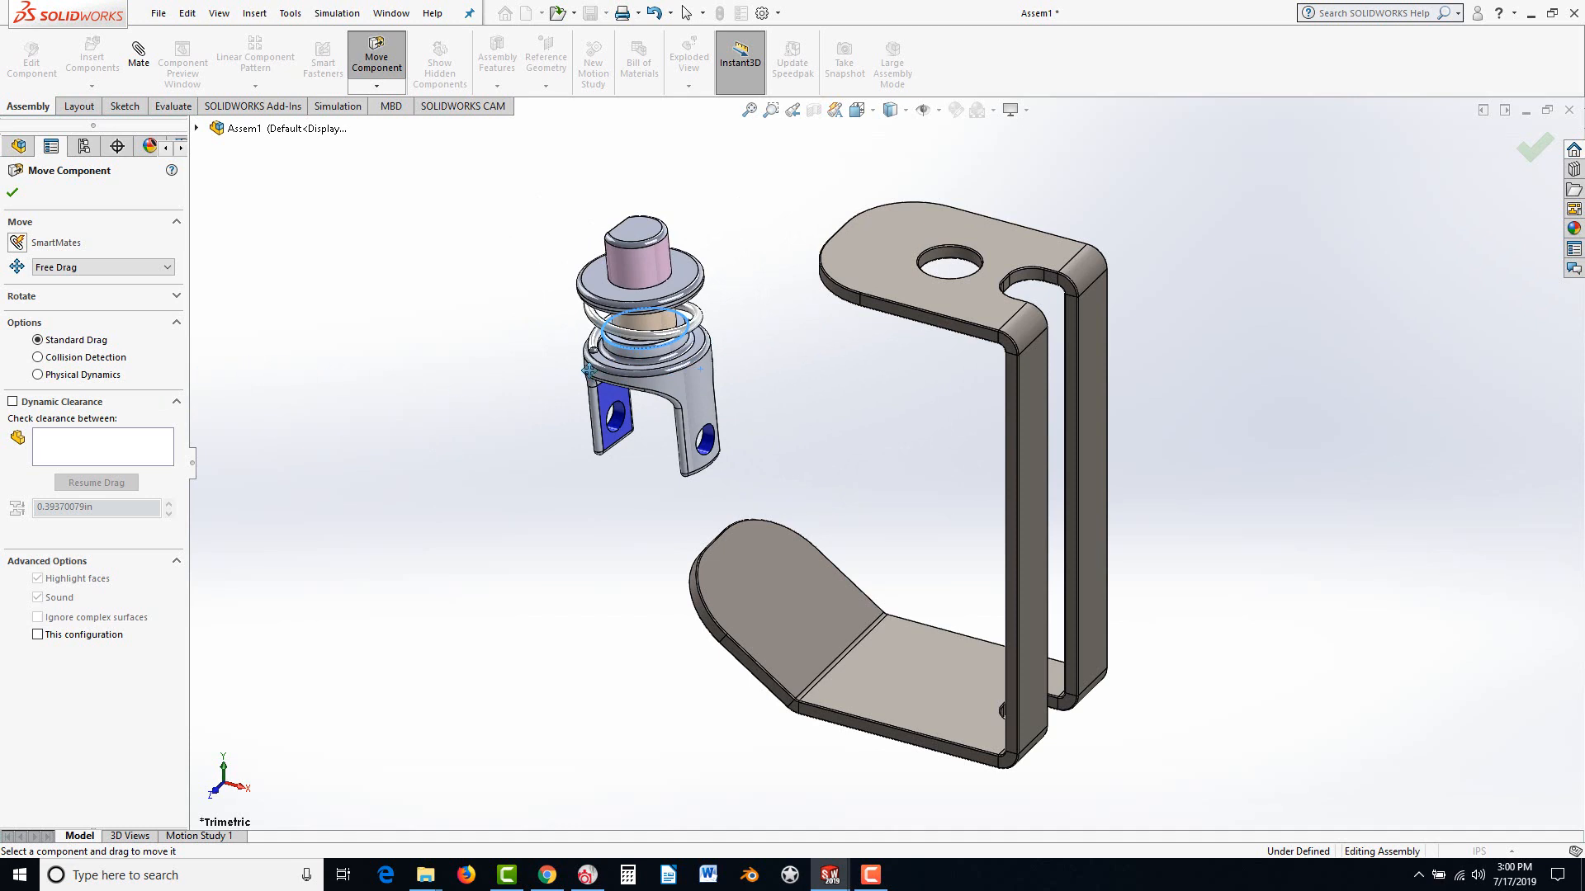
{"action": "left_click", "coordinate": [38, 358]}
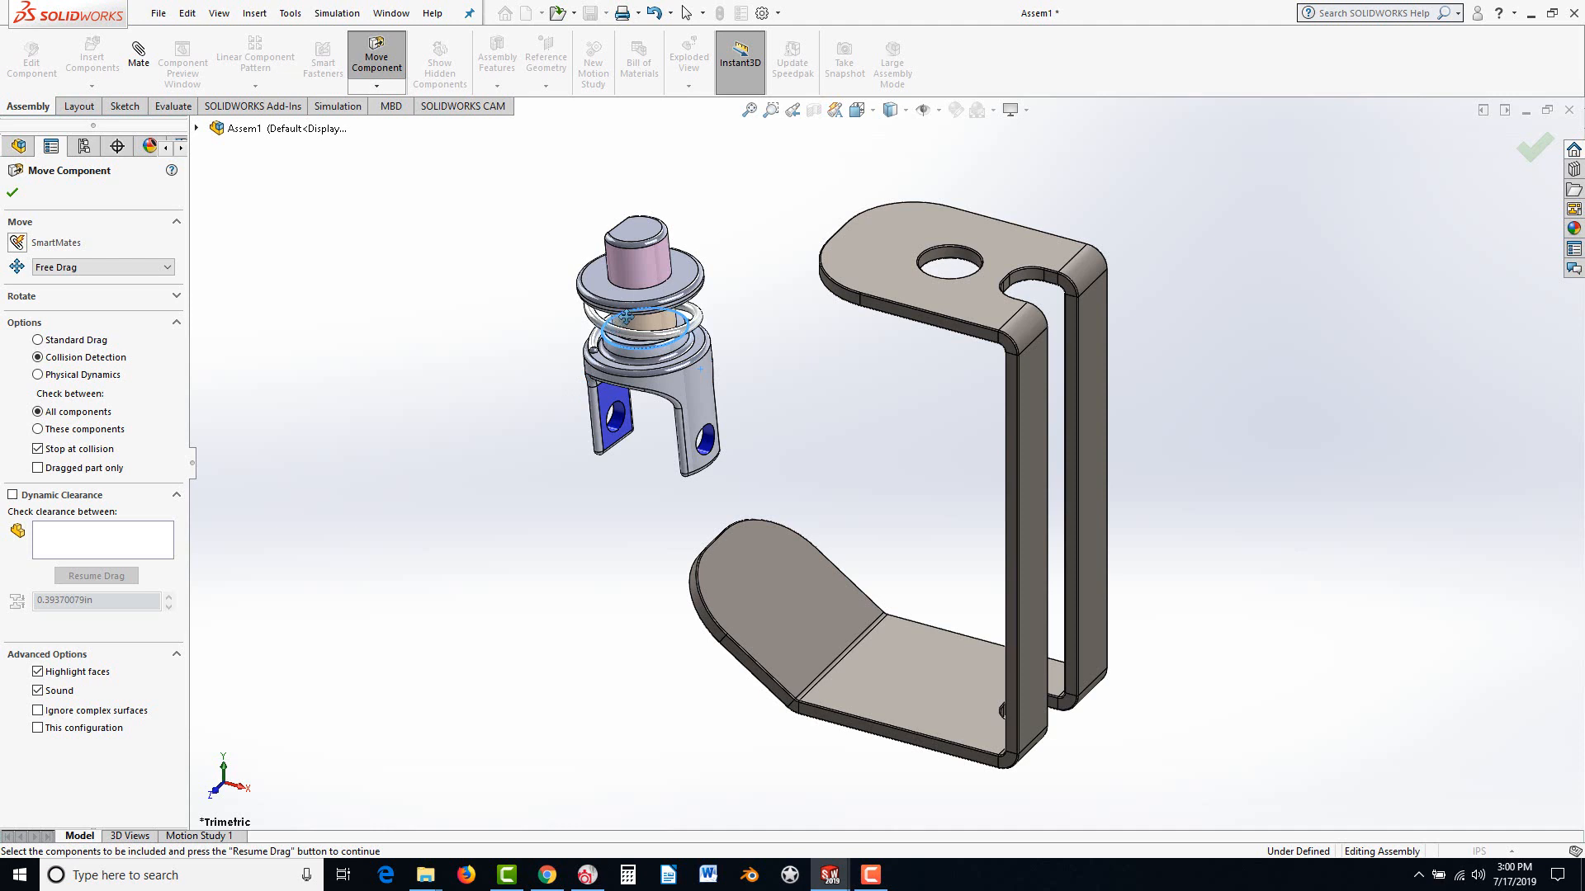
{"action": "left_click_drag", "start_coordinate": [626, 317], "coordinate": [718, 393]}
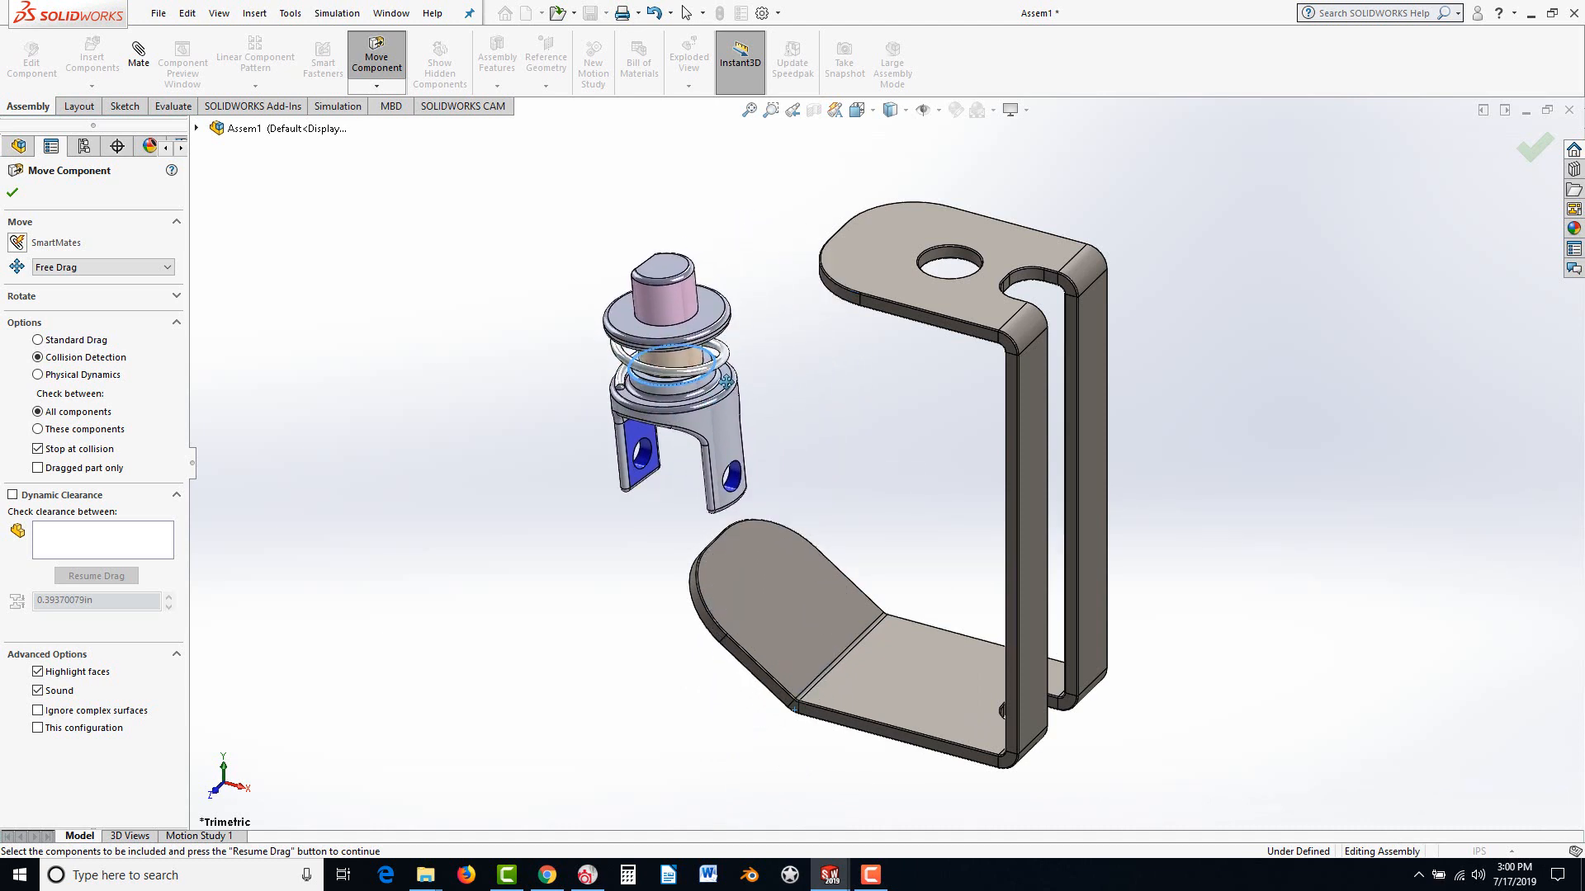
{"action": "left_click_drag", "start_coordinate": [709, 414], "coordinate": [629, 419]}
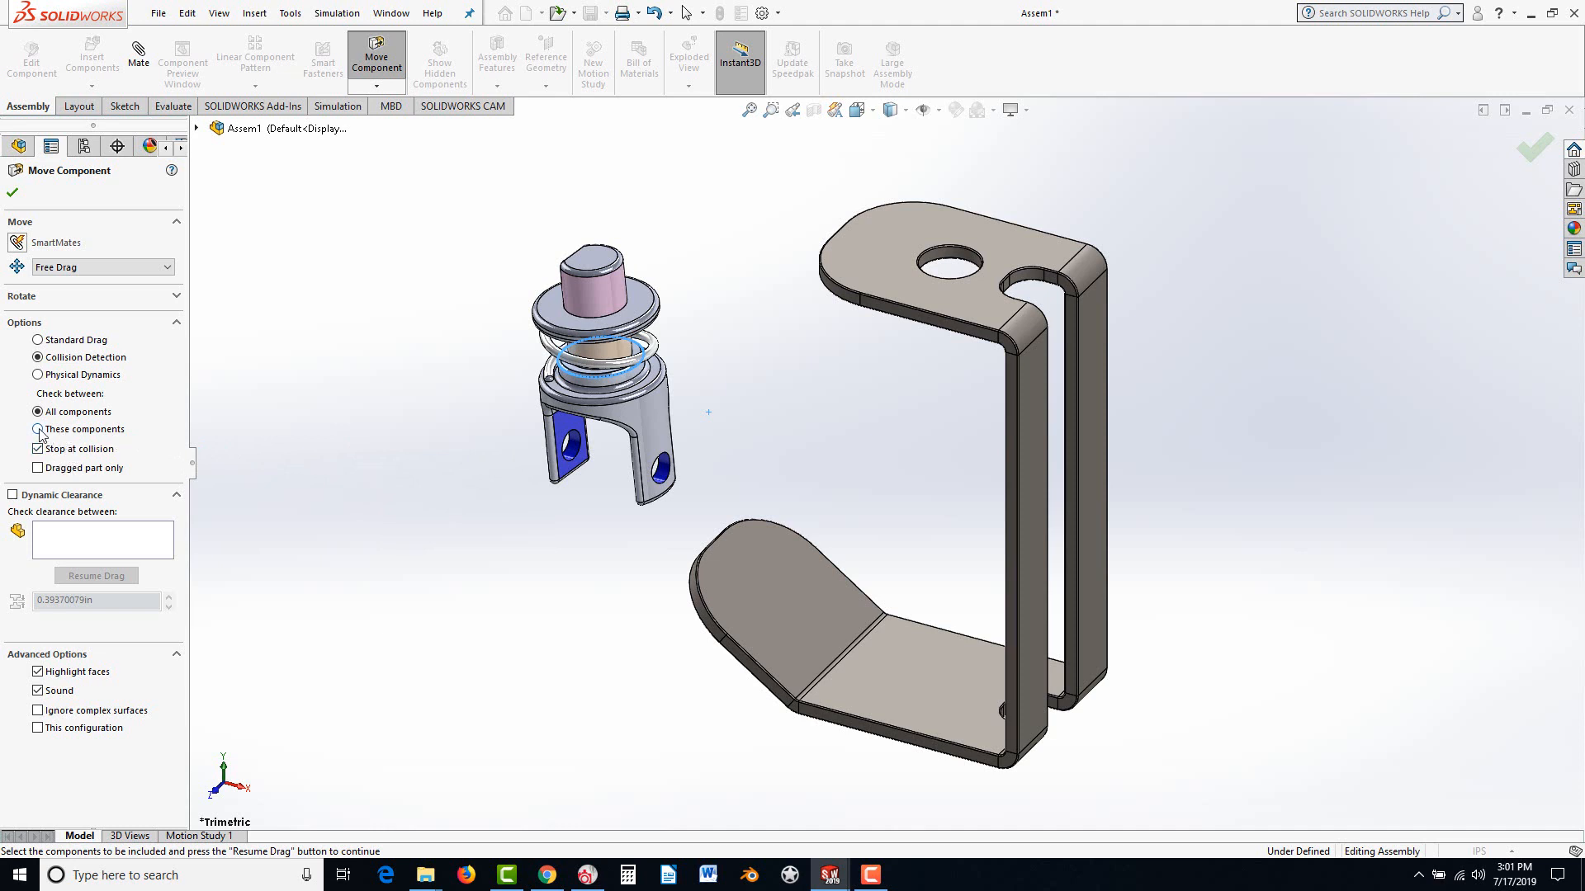
Enable Dynamic Clearance between YOKE_MALE and SHEET_METAL_BRACKET and move the yoke to check its clearance
{"action": "left_click", "coordinate": [12, 495]}
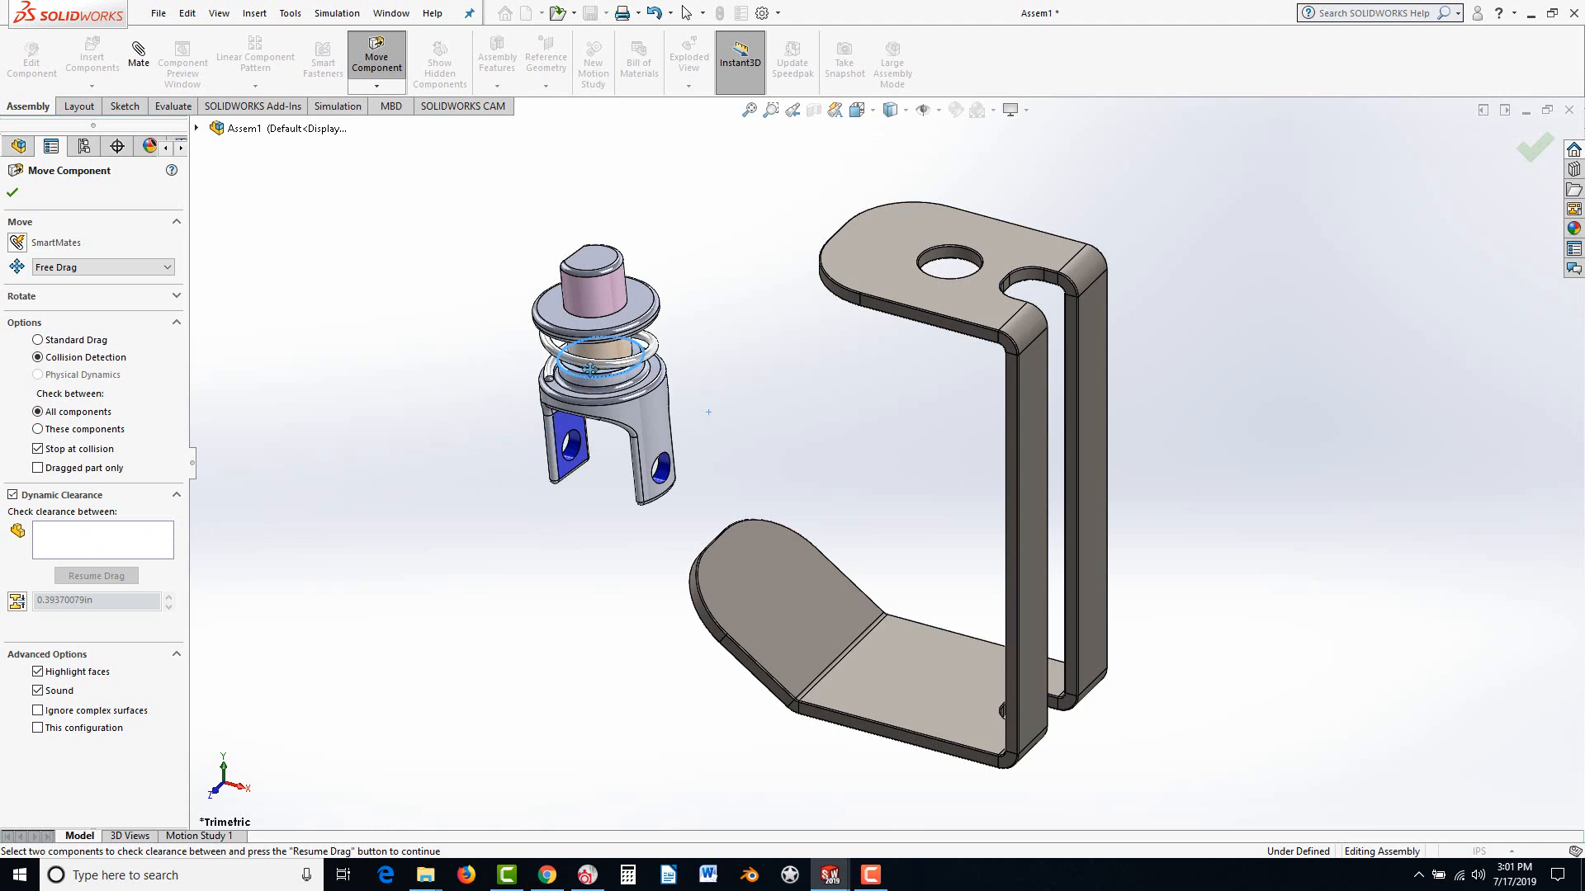
{"action": "left_click_drag", "start_coordinate": [590, 369], "coordinate": [549, 356]}
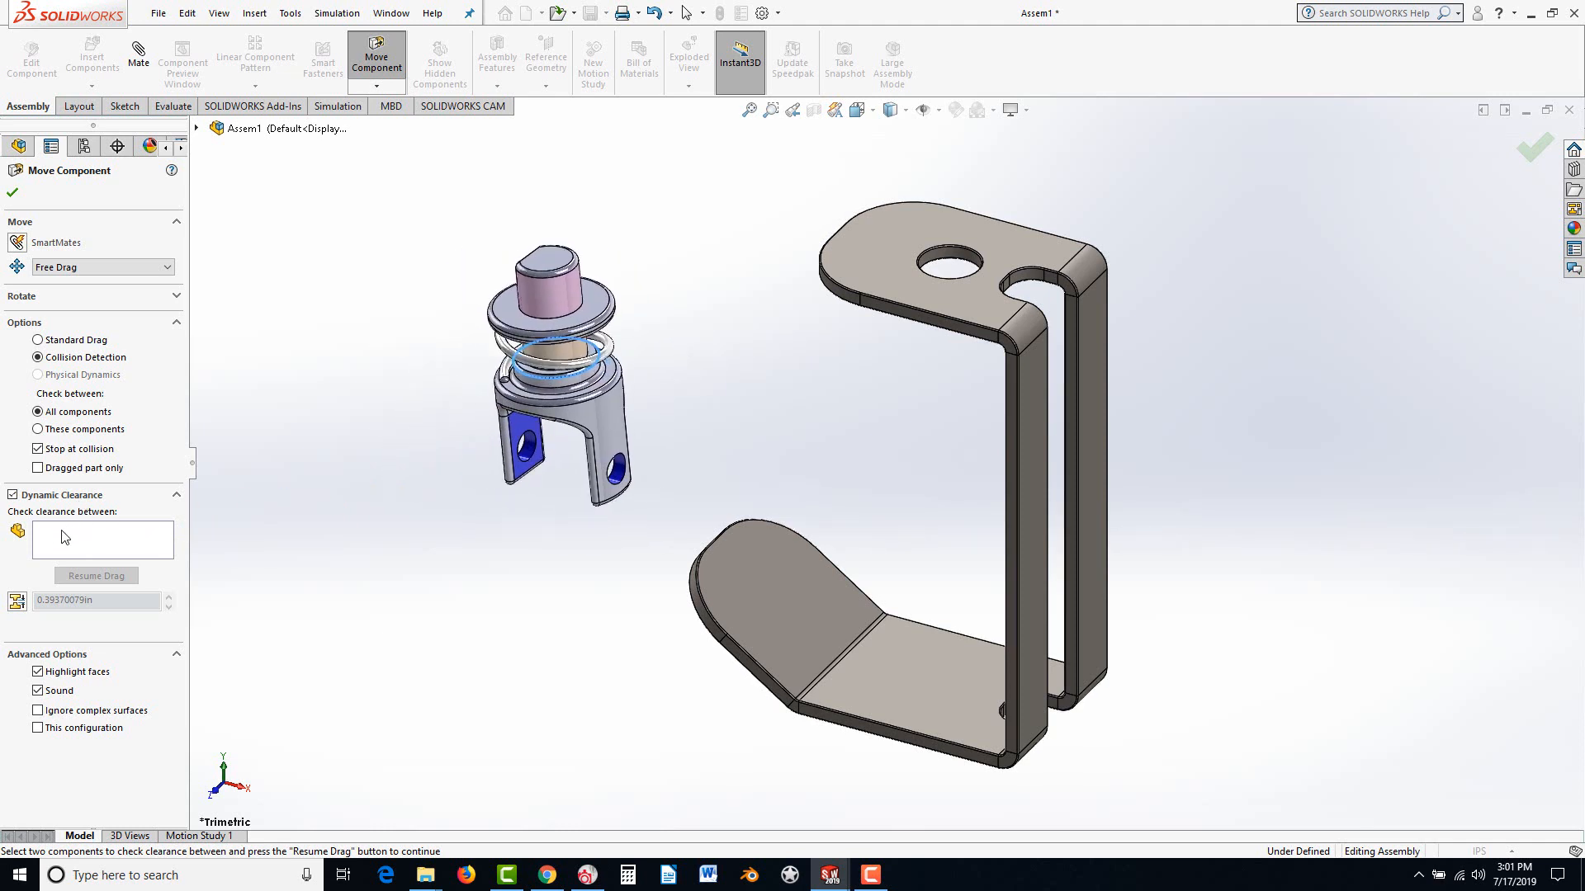
{"action": "left_click", "coordinate": [64, 537]}
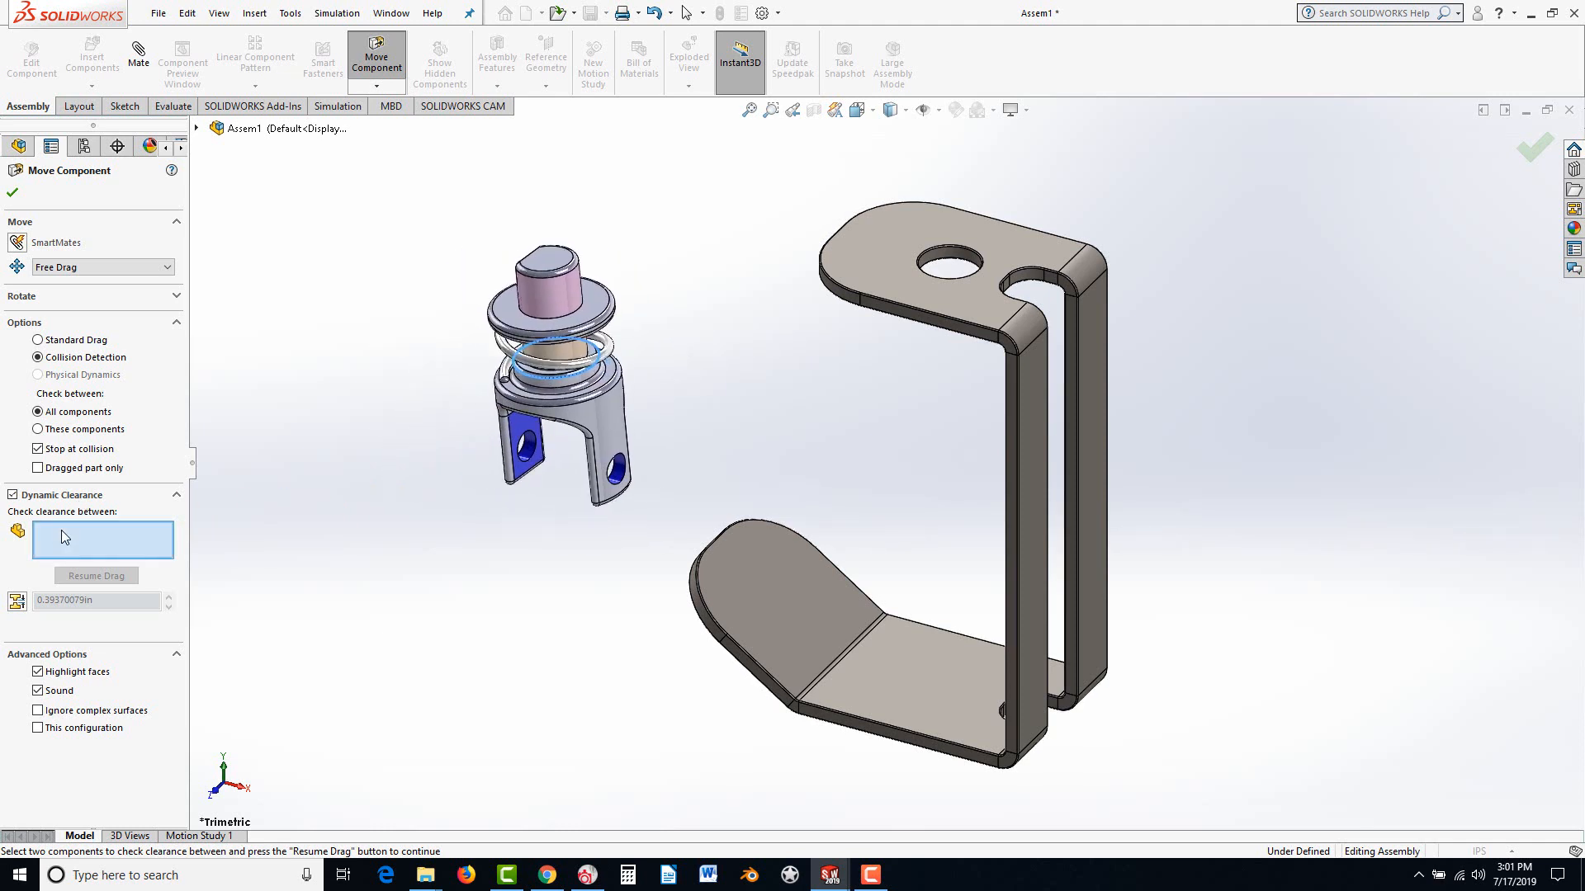
{"action": "left_click", "coordinate": [611, 443]}
{"action": "left_click", "coordinate": [770, 536]}
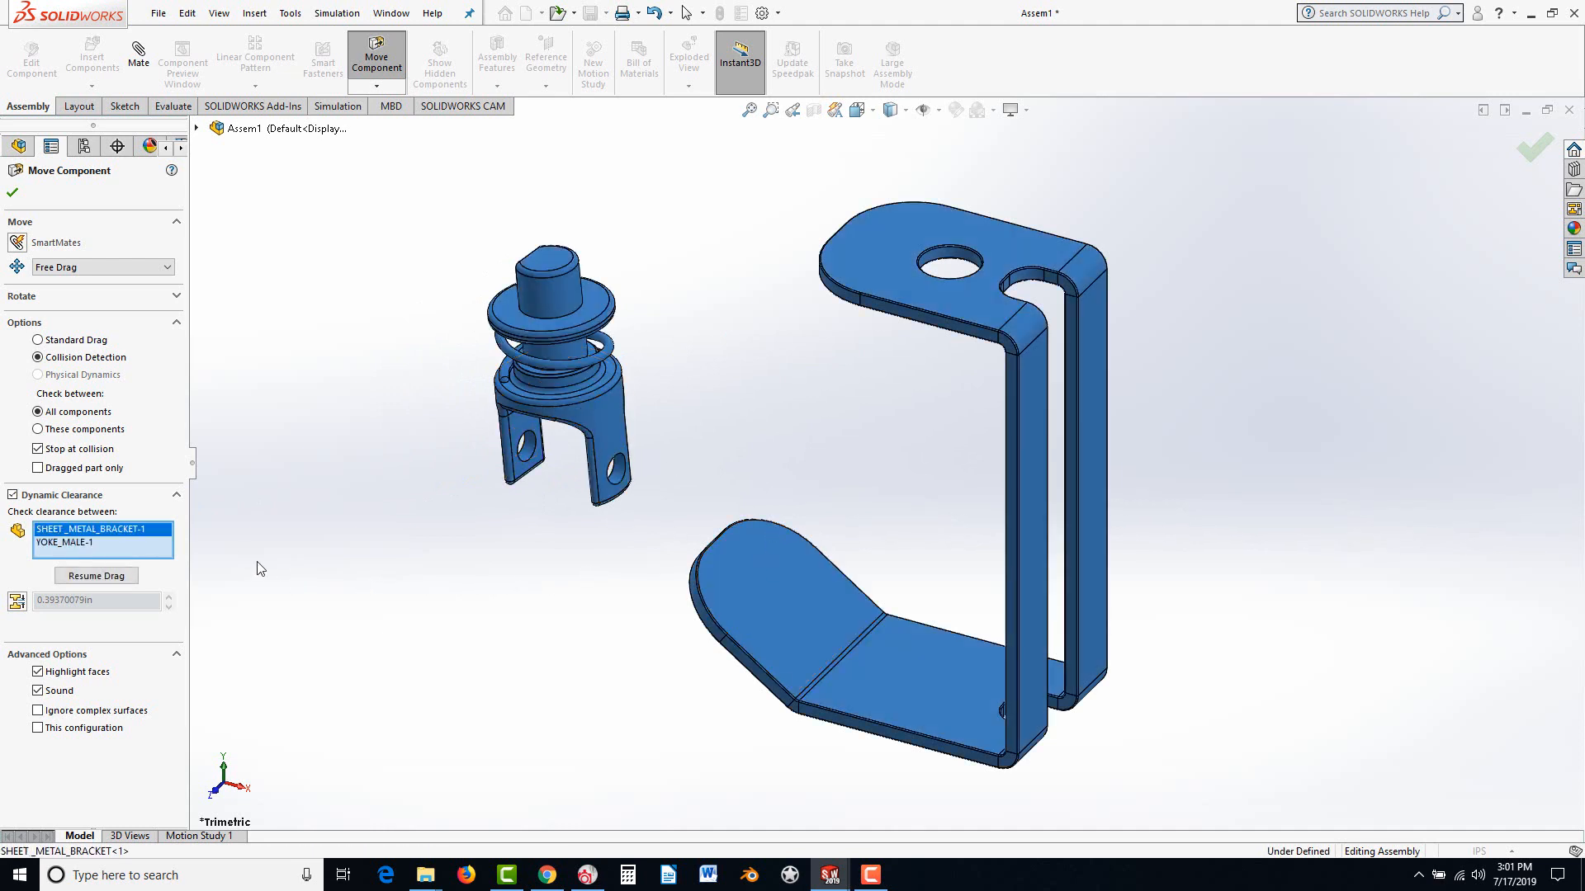
{"action": "left_click", "coordinate": [96, 576]}
{"action": "mouse_move", "coordinate": [582, 396]}
{"action": "left_mouse_down"}
{"action": "mouse_move", "coordinate": [505, 393]}
{"action": "mouse_move", "coordinate": [495, 413]}
{"action": "mouse_move", "coordinate": [561, 371]}
{"action": "mouse_move", "coordinate": [569, 330]}
{"action": "mouse_move", "coordinate": [474, 339]}
{"action": "mouse_move", "coordinate": [378, 458]}
{"action": "mouse_move", "coordinate": [487, 437]}
{"action": "mouse_move", "coordinate": [534, 409]}
{"action": "mouse_move", "coordinate": [538, 386]}
{"action": "mouse_move", "coordinate": [434, 389]}
{"action": "mouse_move", "coordinate": [652, 354]}
{"action": "mouse_move", "coordinate": [566, 354]}
{"action": "mouse_move", "coordinate": [588, 402]}
{"action": "left_mouse_up"}
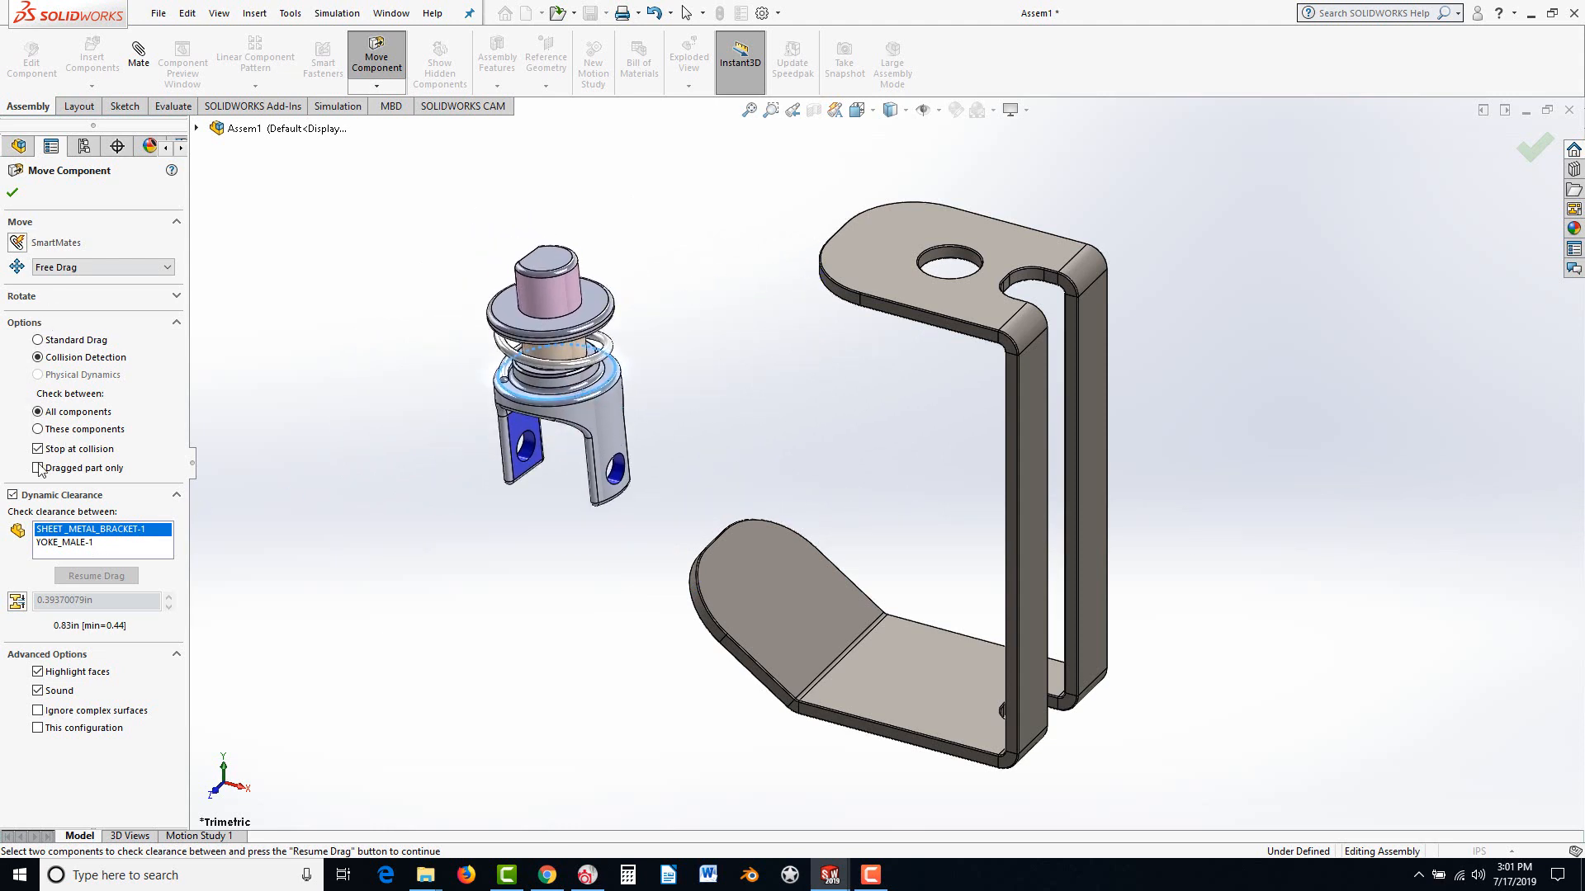
Make the yoke stop at a specified clearance of 0.5 in, move it upward beside the bracket and finish Move Component
{"action": "left_click", "coordinate": [17, 602]}
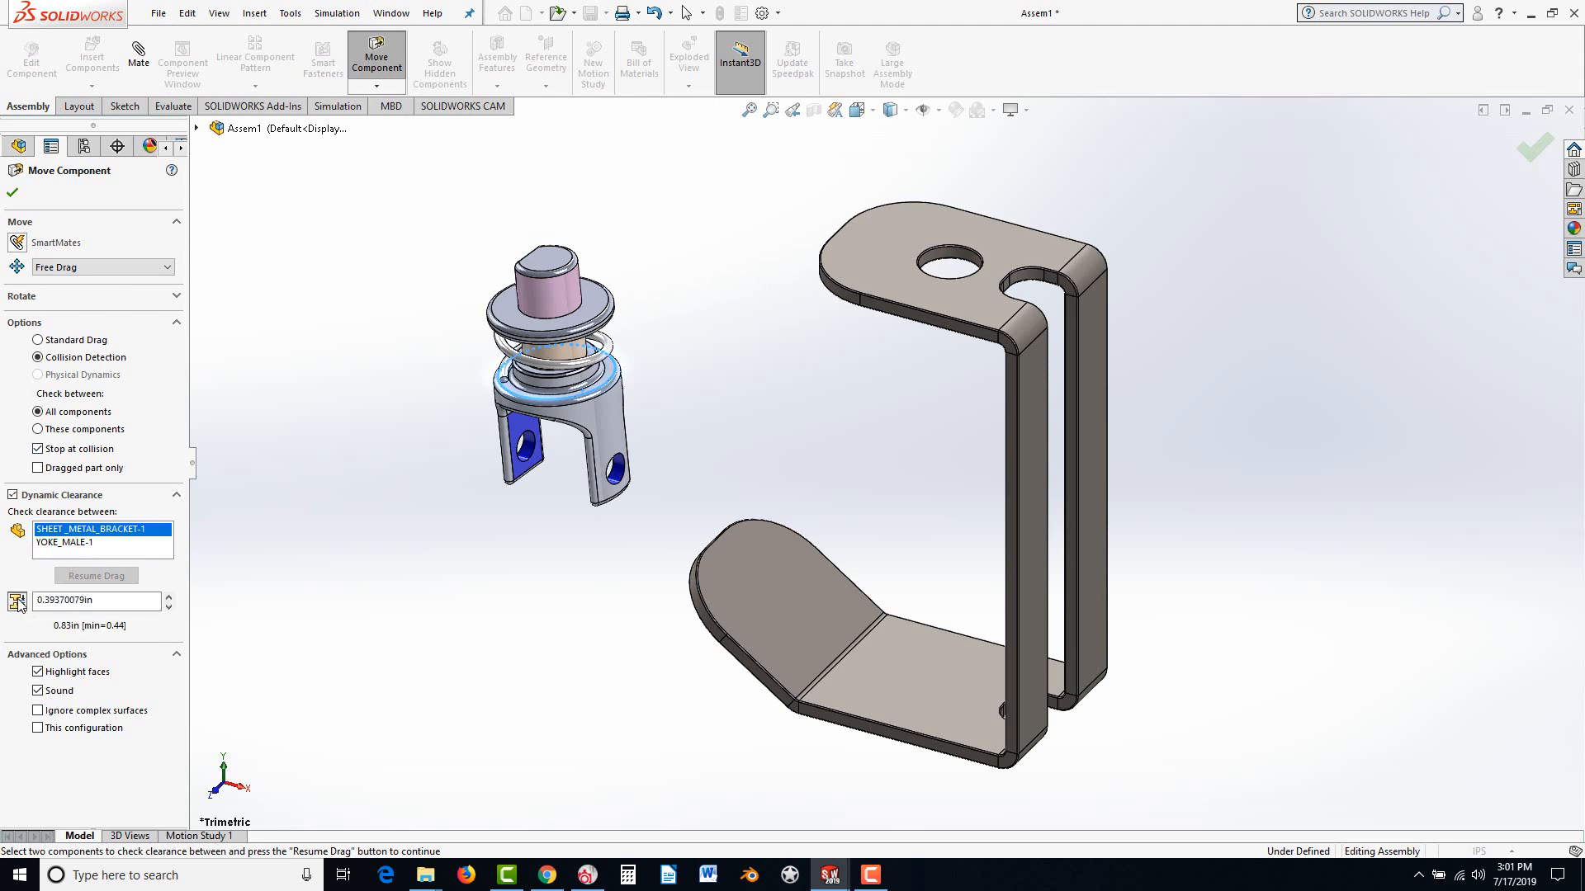
{"action": "left_click_drag", "start_coordinate": [100, 601], "coordinate": [19, 582]}
{"action": "type", "text": ".5"}
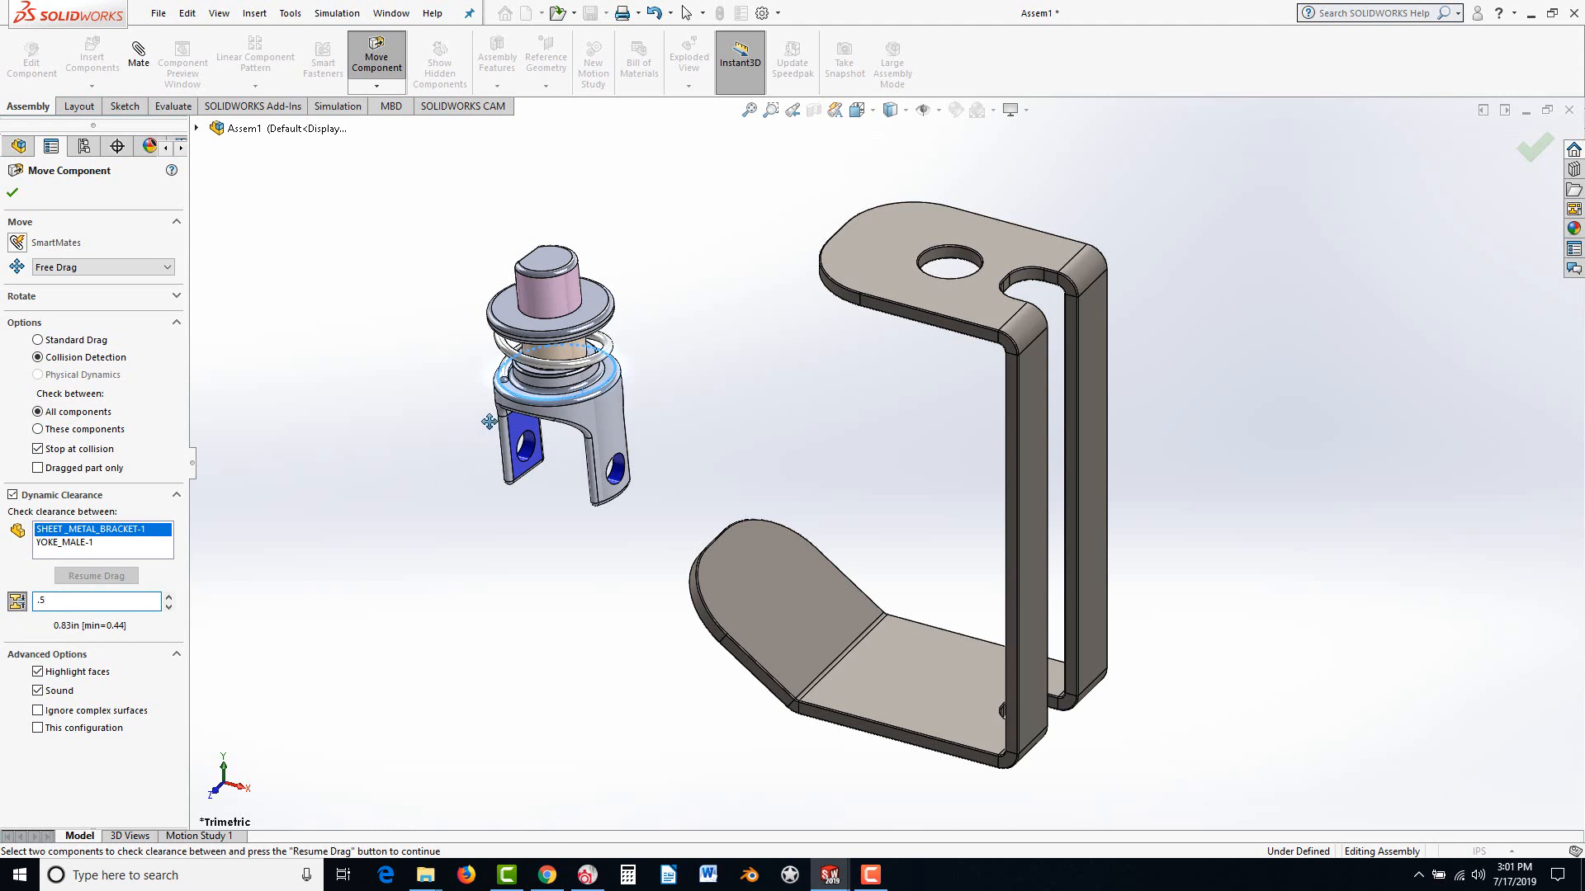
{"action": "left_click_drag", "start_coordinate": [571, 365], "coordinate": [624, 273]}
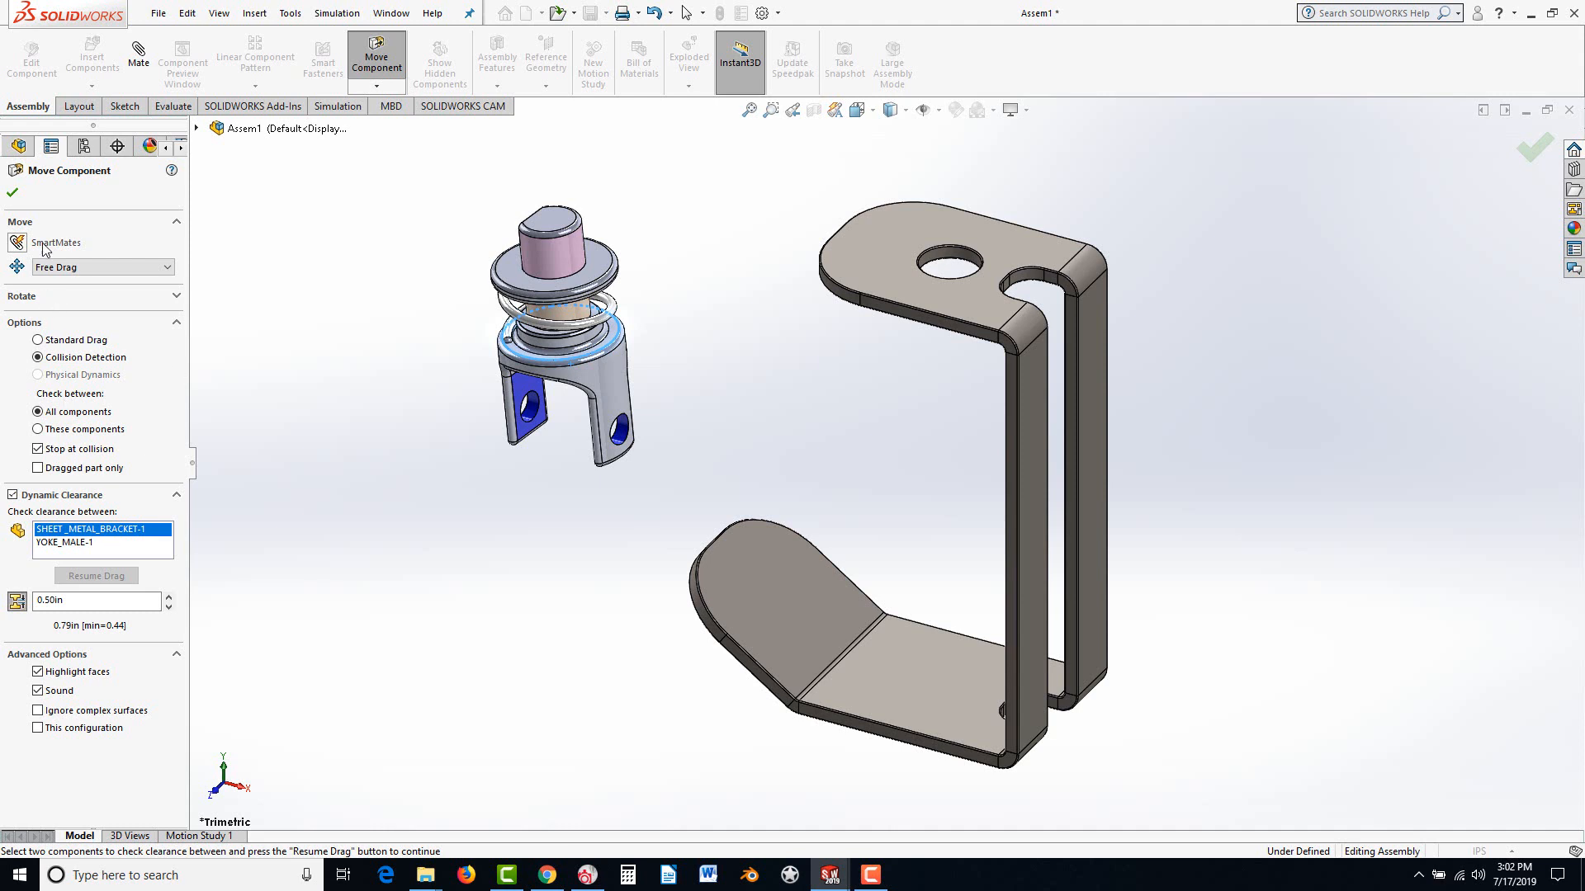
{"action": "left_click", "coordinate": [12, 195]}
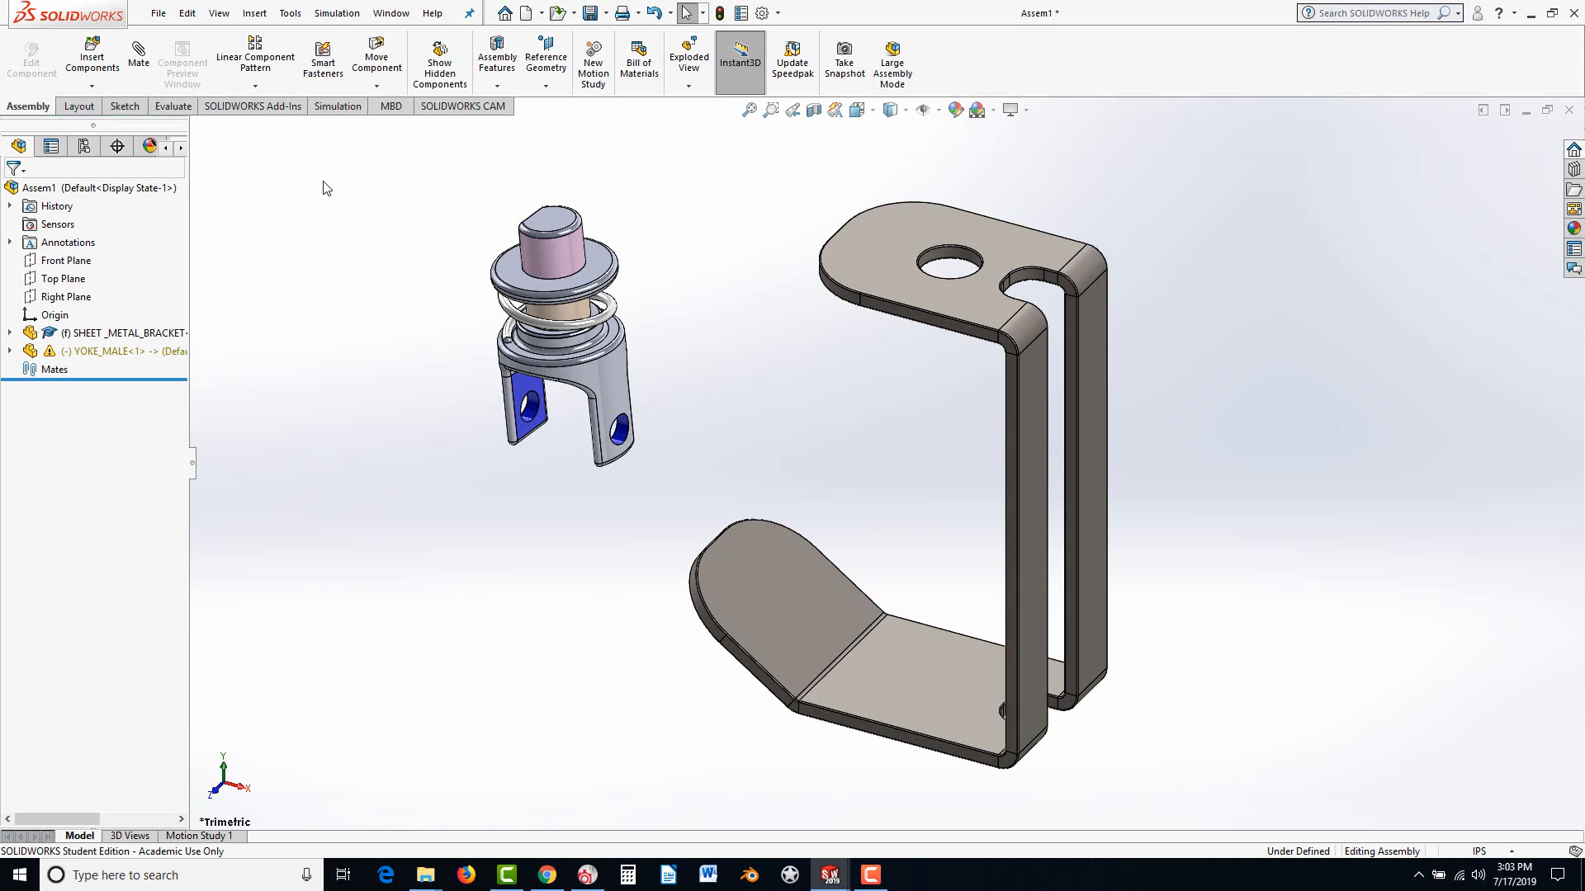
Add a concentric mate between the male yoke's upper shaft and the round hole in the bracket's upper flange
{"action": "left_click", "coordinate": [145, 63]}
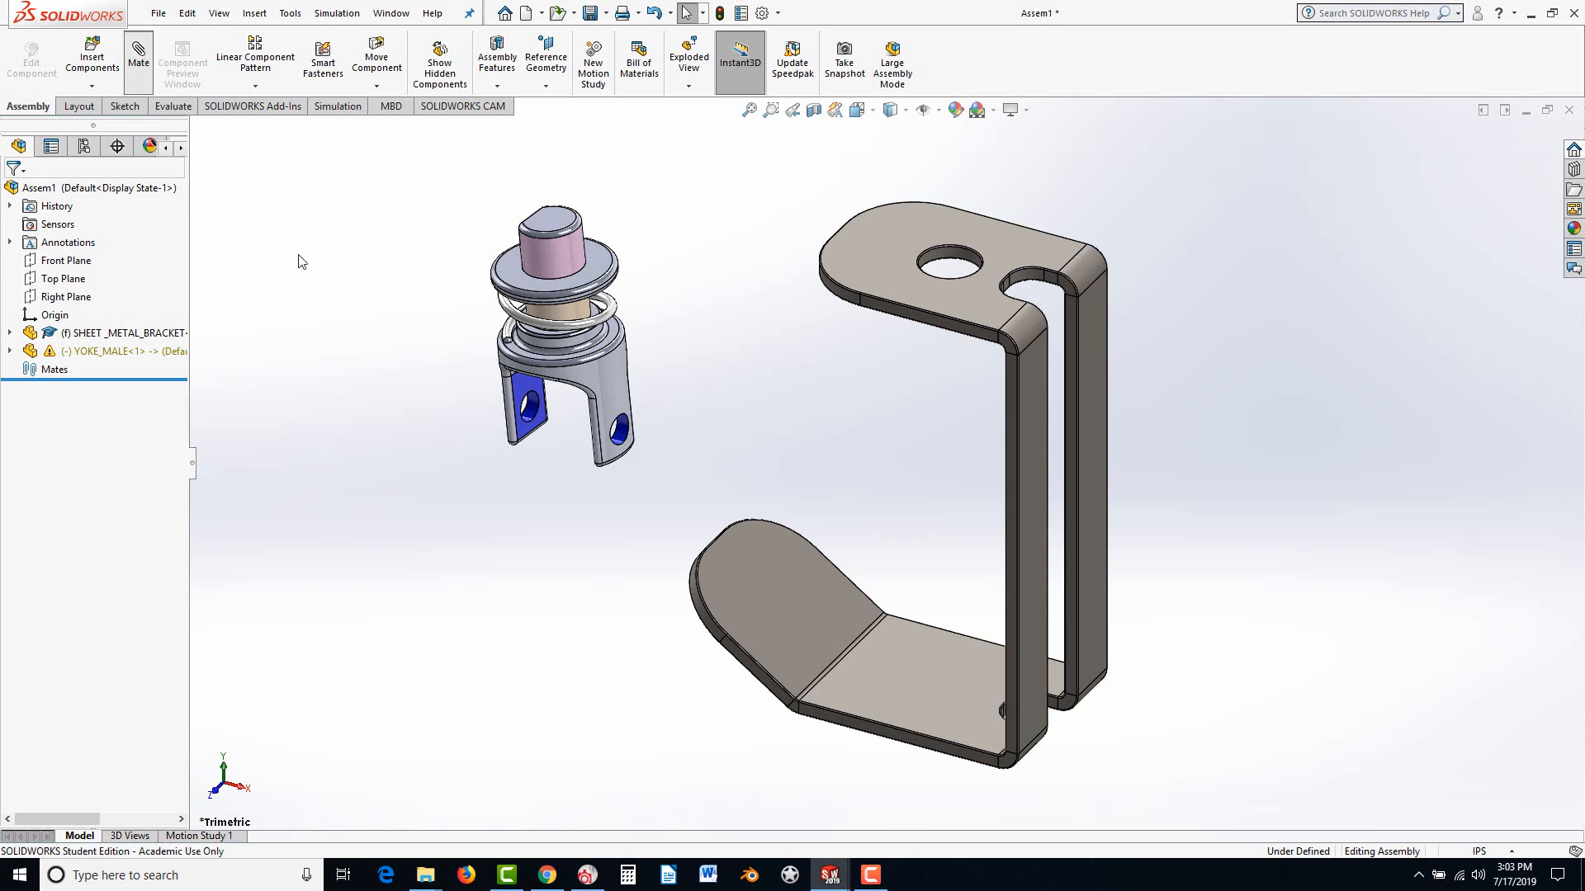
{"action": "left_click", "coordinate": [564, 257]}
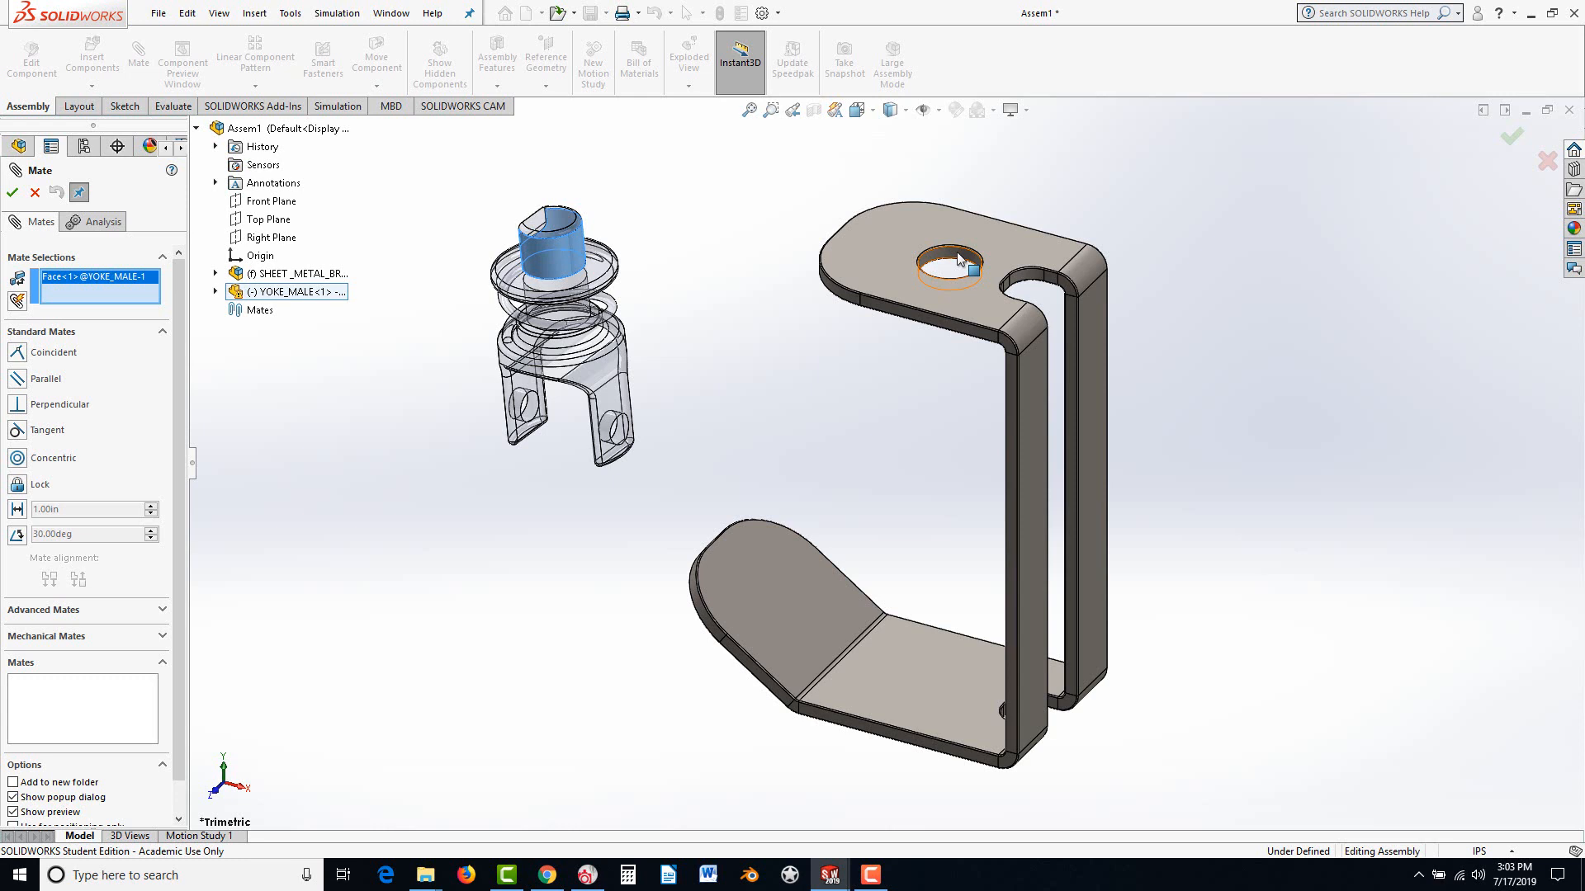
{"action": "left_click", "coordinate": [959, 260]}
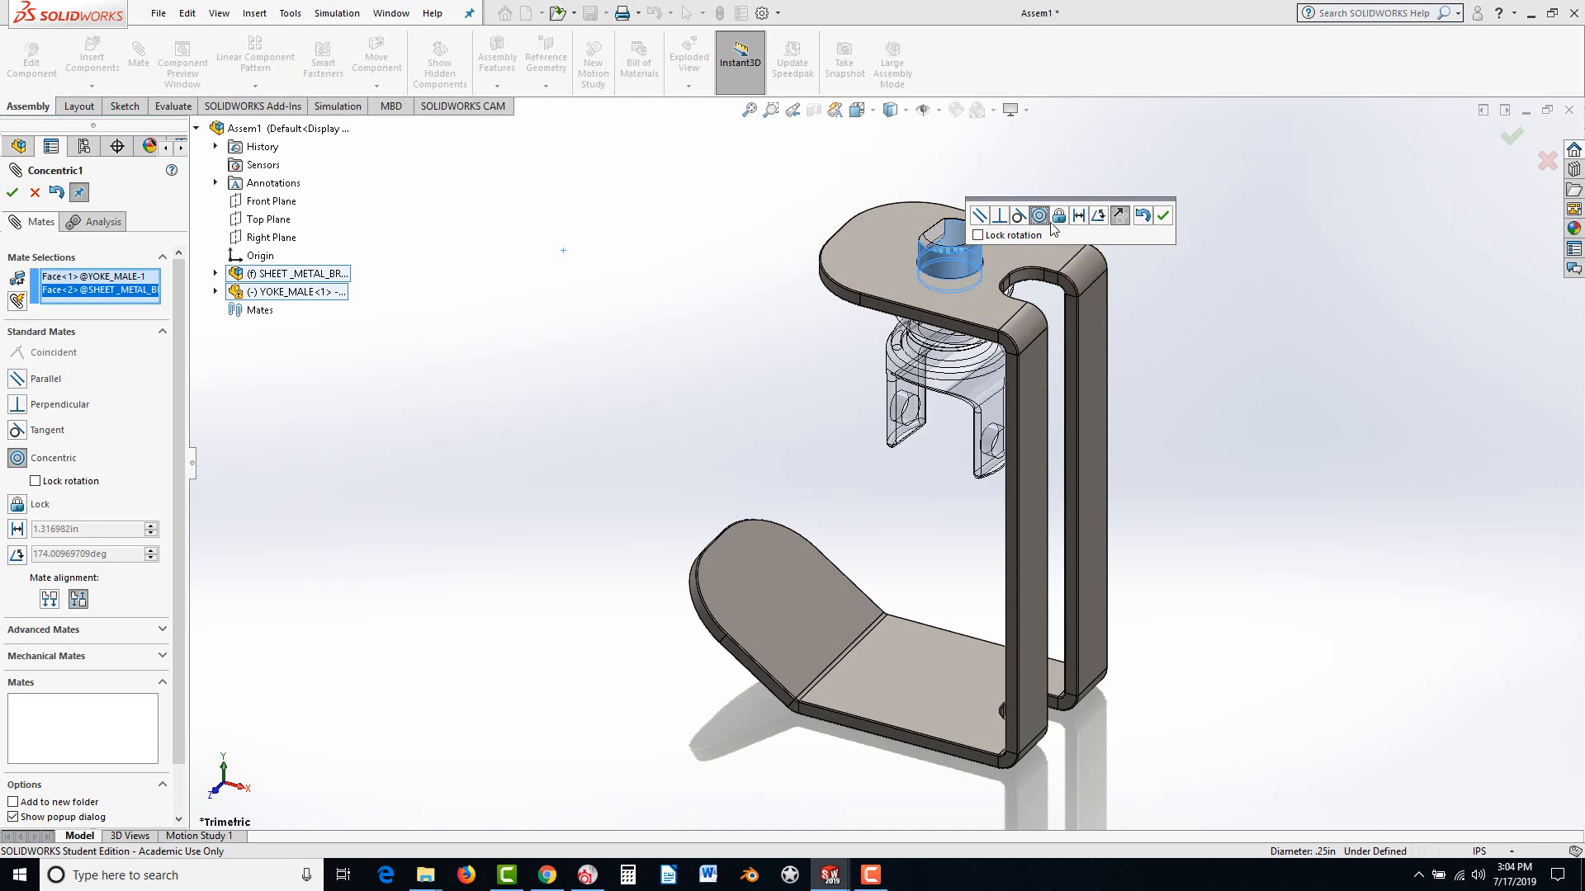
{"action": "left_click", "coordinate": [1164, 216]}
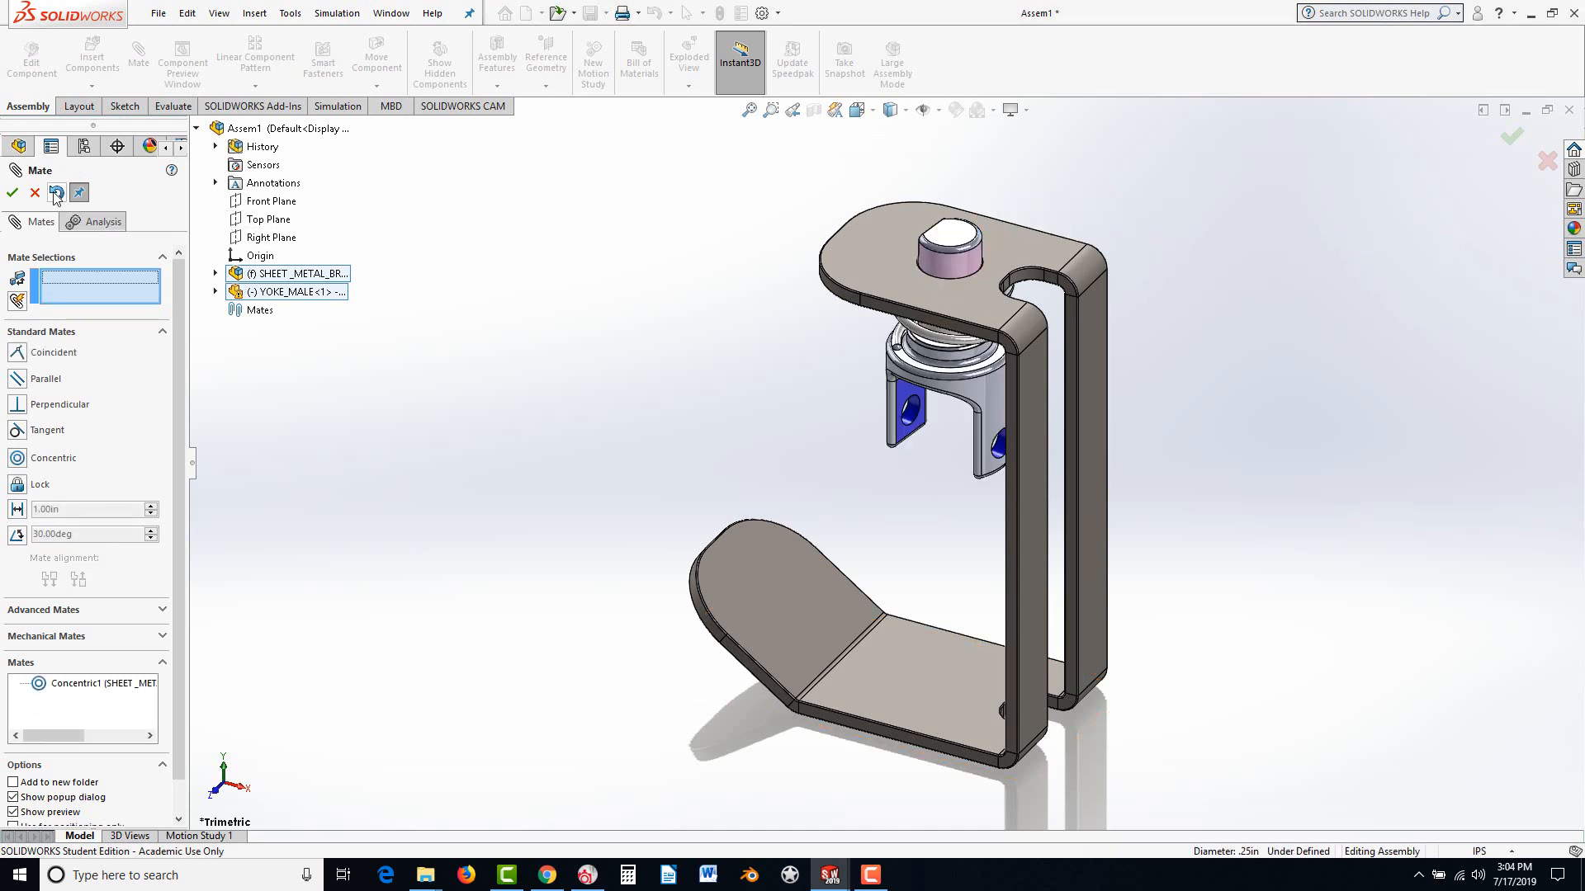
{"action": "left_click", "coordinate": [12, 192]}
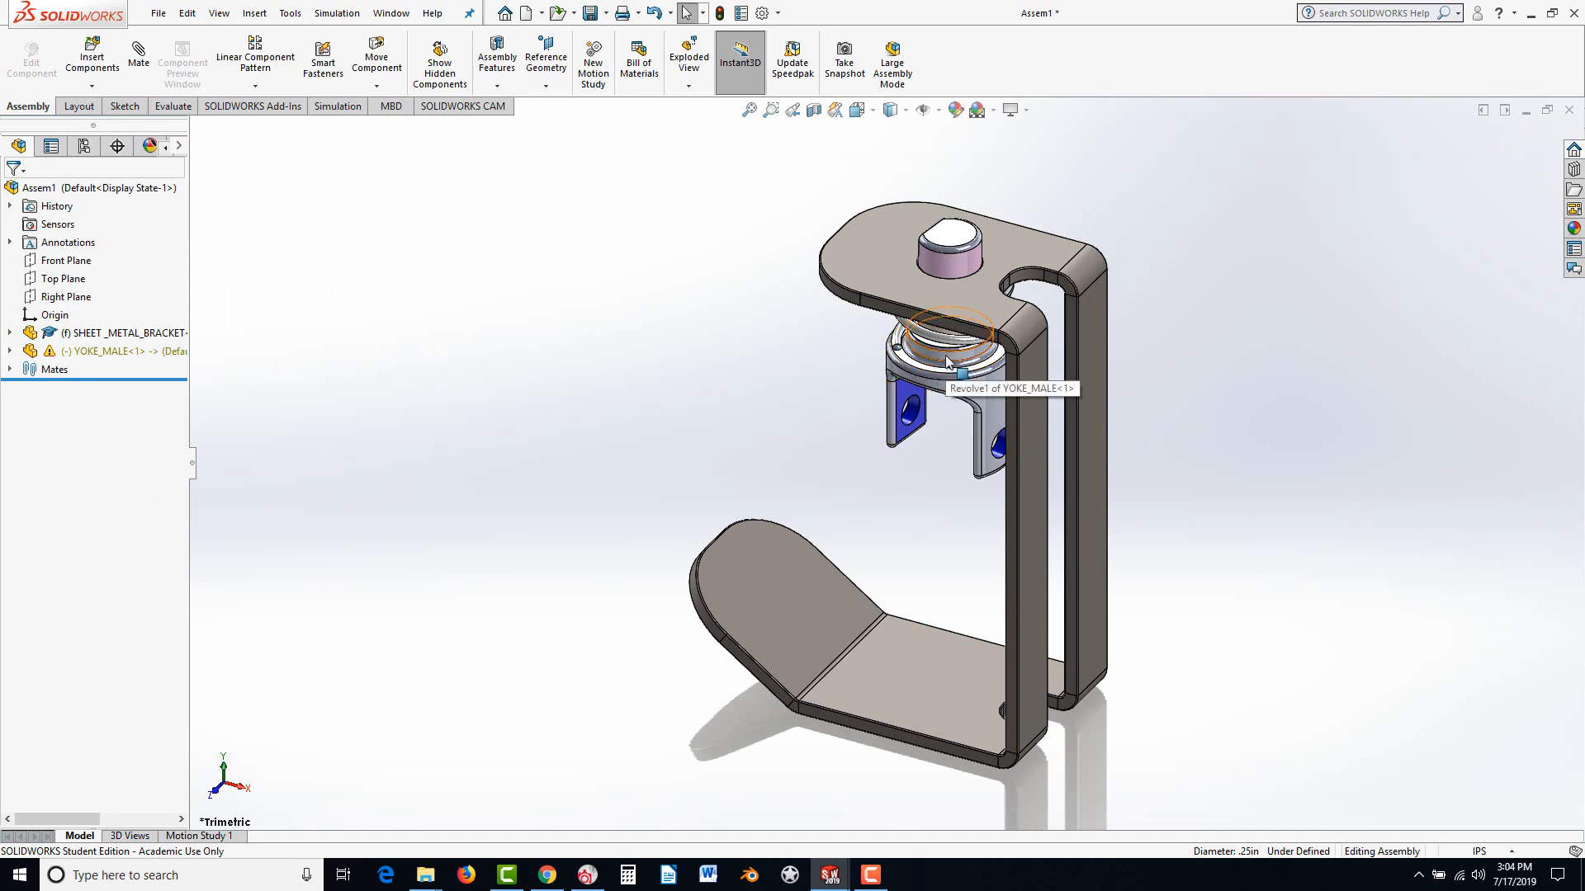
Move the male yoke down along the hole's axis until it sits fully below the bracket's upper flange
{"action": "mouse_move", "coordinate": [947, 361]}
{"action": "left_mouse_down"}
{"action": "mouse_move", "coordinate": [947, 410]}
{"action": "mouse_move", "coordinate": [949, 356]}
{"action": "mouse_move", "coordinate": [1001, 394]}
{"action": "mouse_move", "coordinate": [951, 375]}
{"action": "left_mouse_up"}
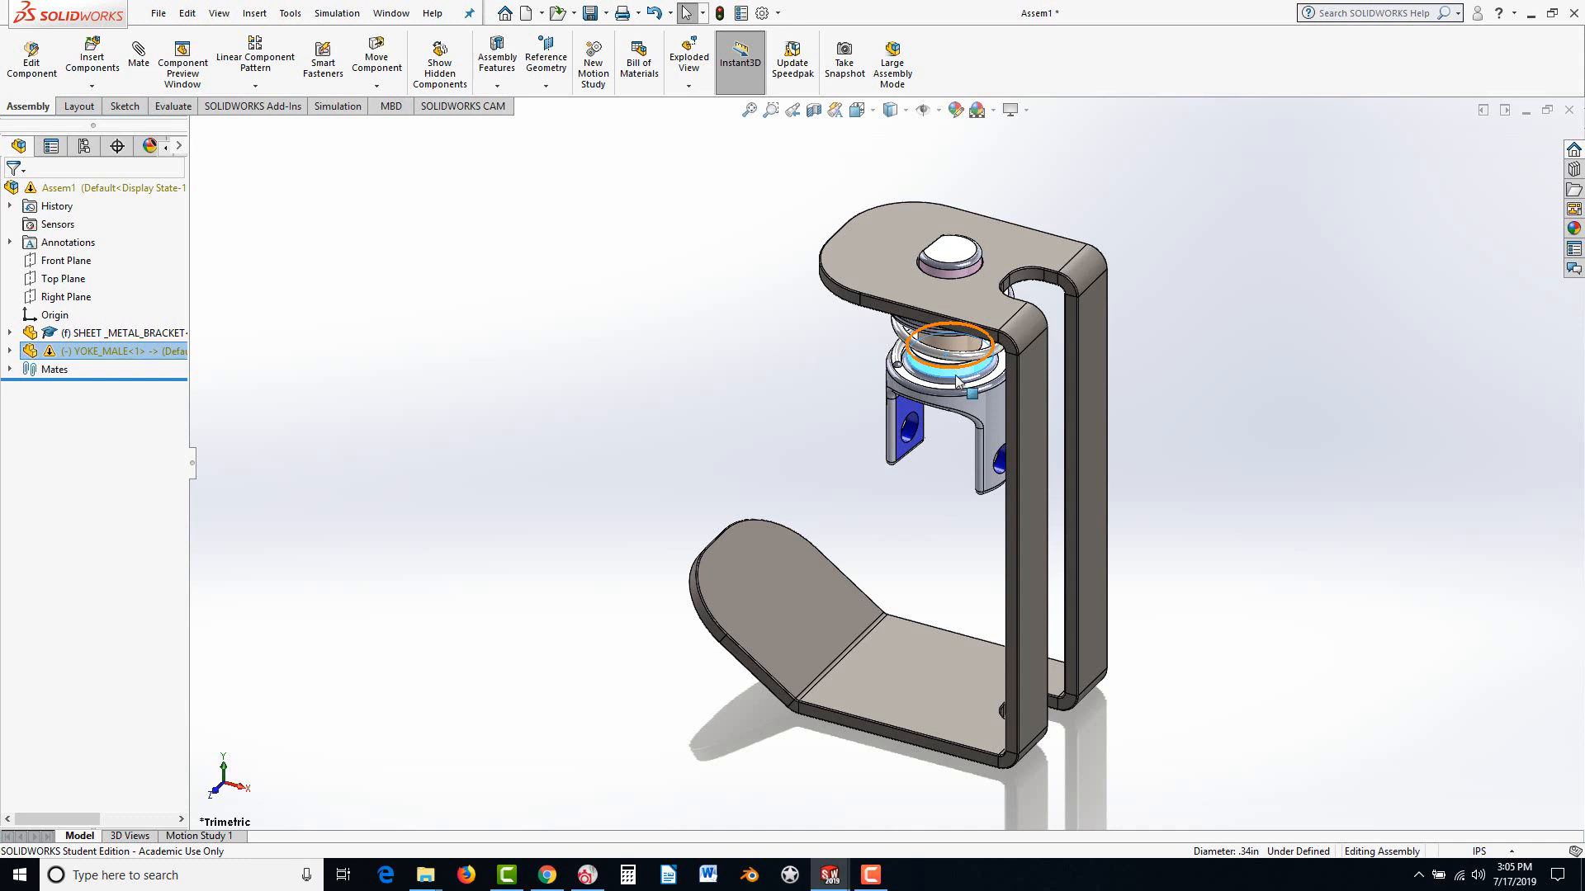
{"action": "left_click", "coordinate": [953, 371]}
{"action": "left_click_drag", "start_coordinate": [953, 371], "coordinate": [968, 426]}
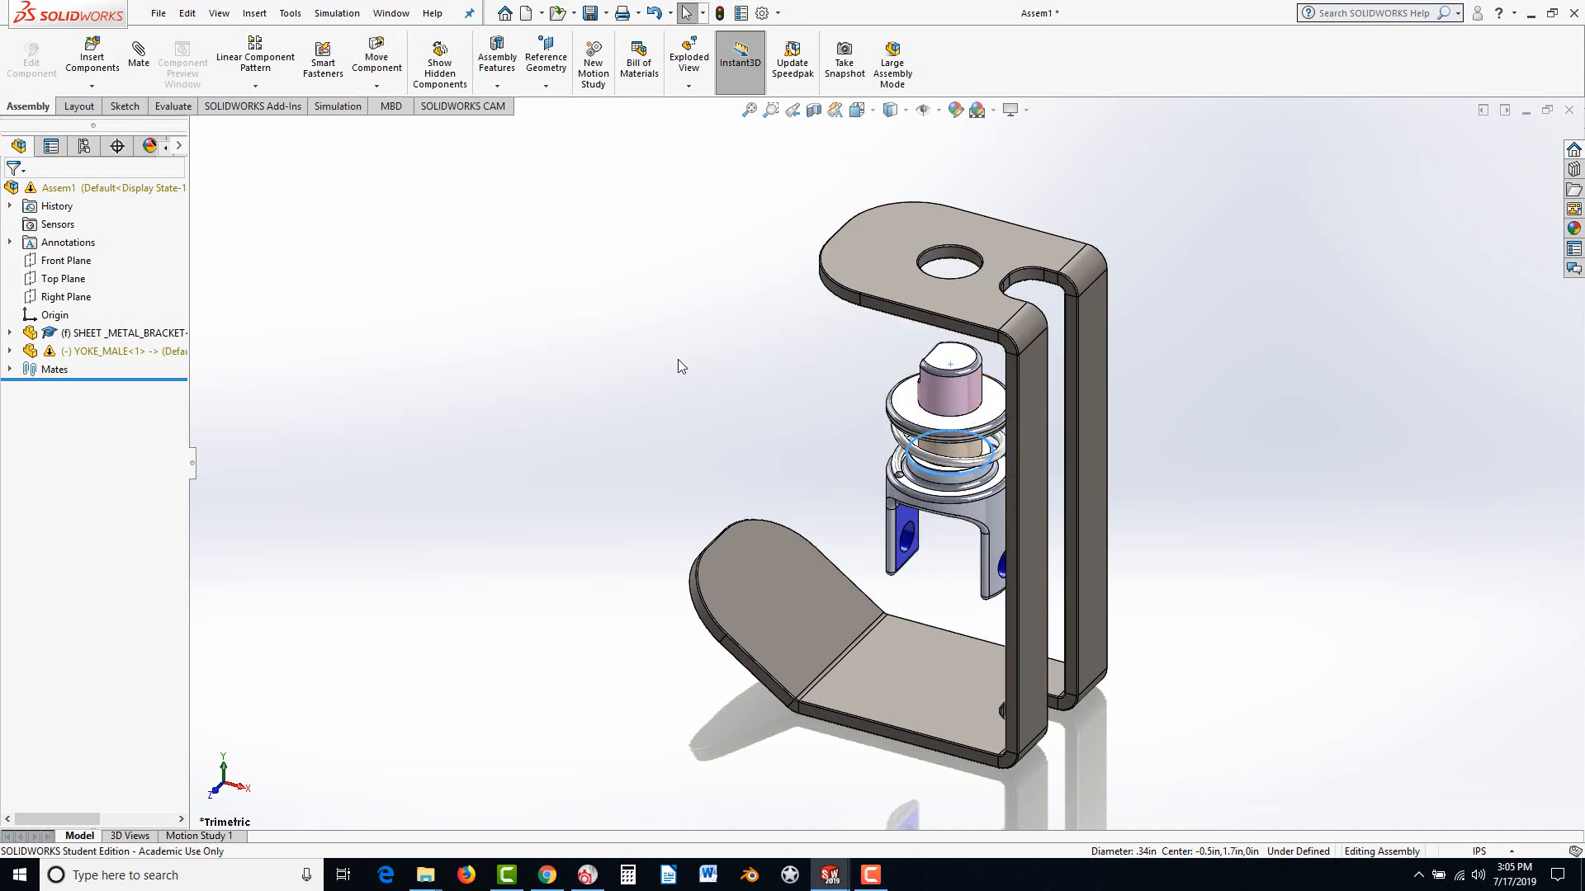
{"action": "left_click", "coordinate": [743, 378]}
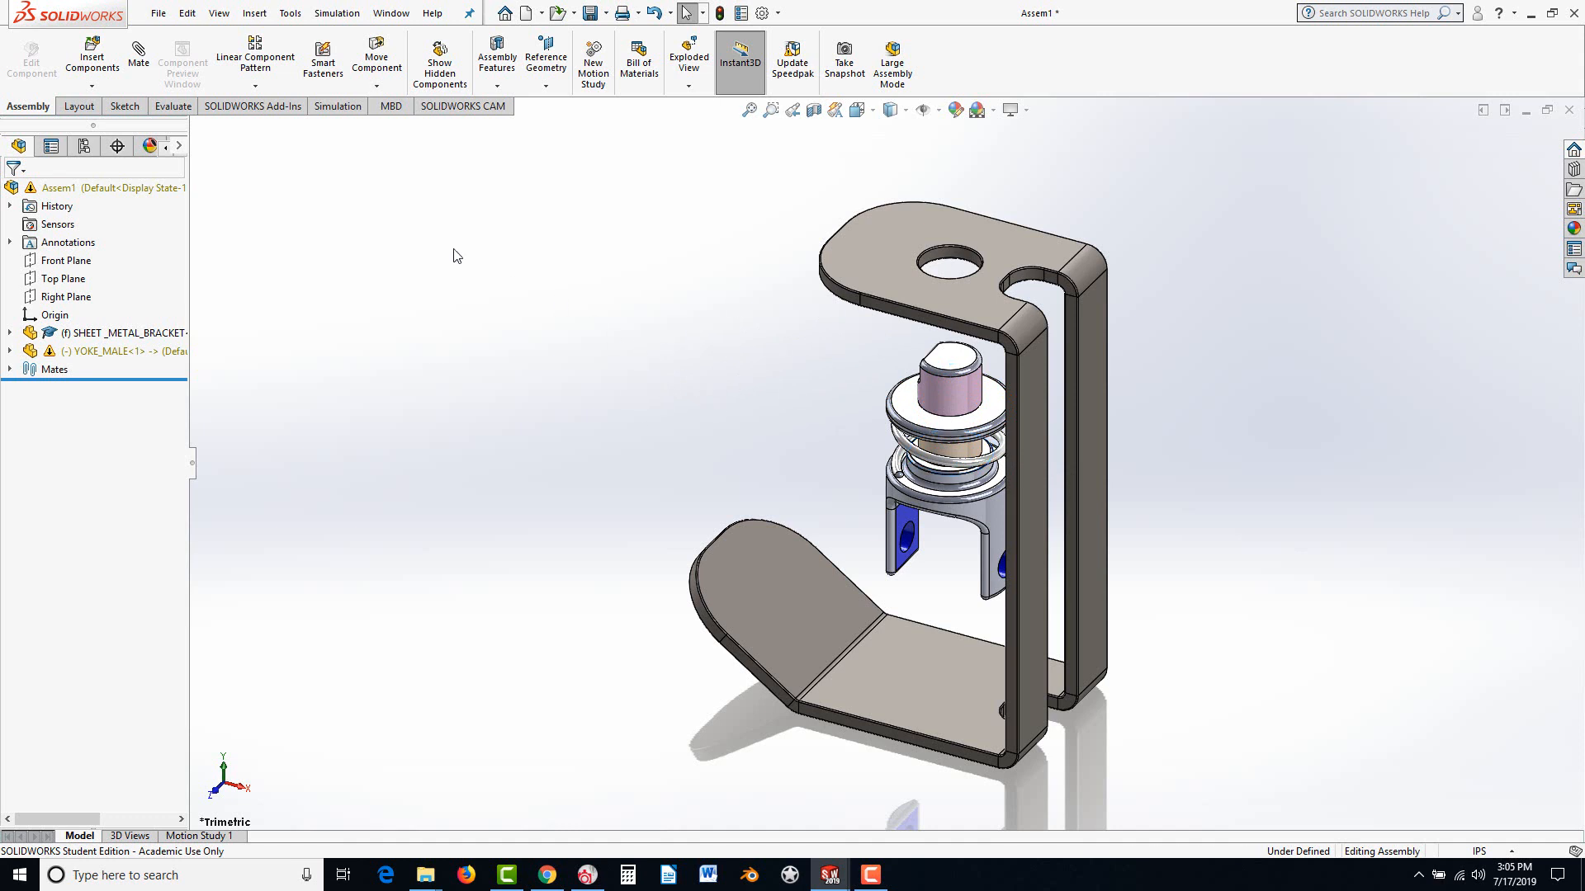
Display the Selection Filter toolbar and turn on the face filter so that only faces can be selected
{"action": "left_click", "coordinate": [138, 56]}
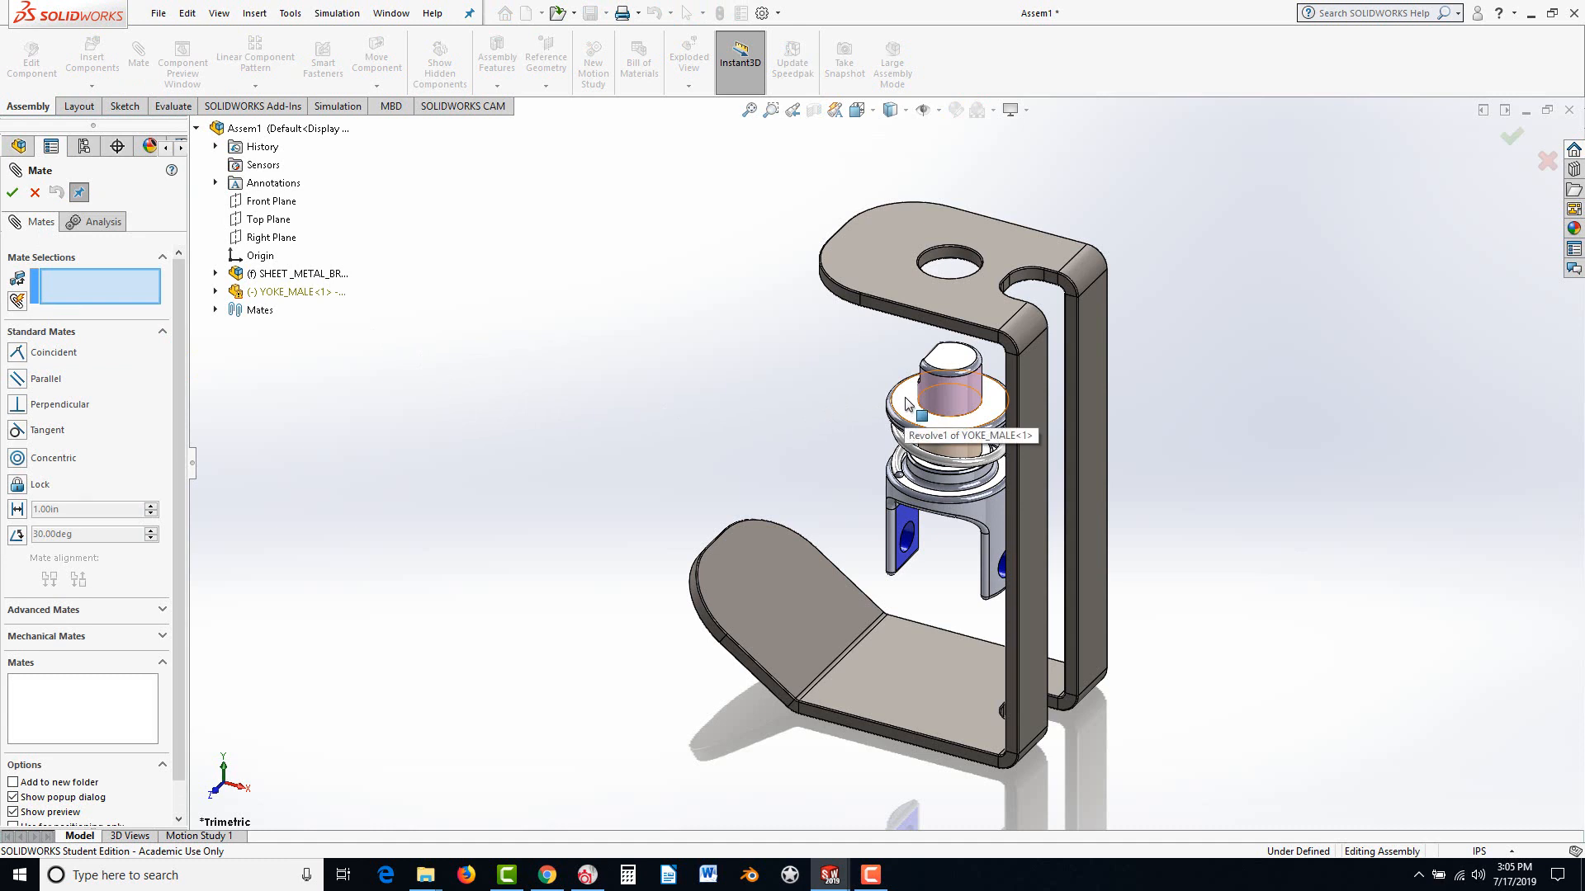
{"action": "key", "text": "Escape"}
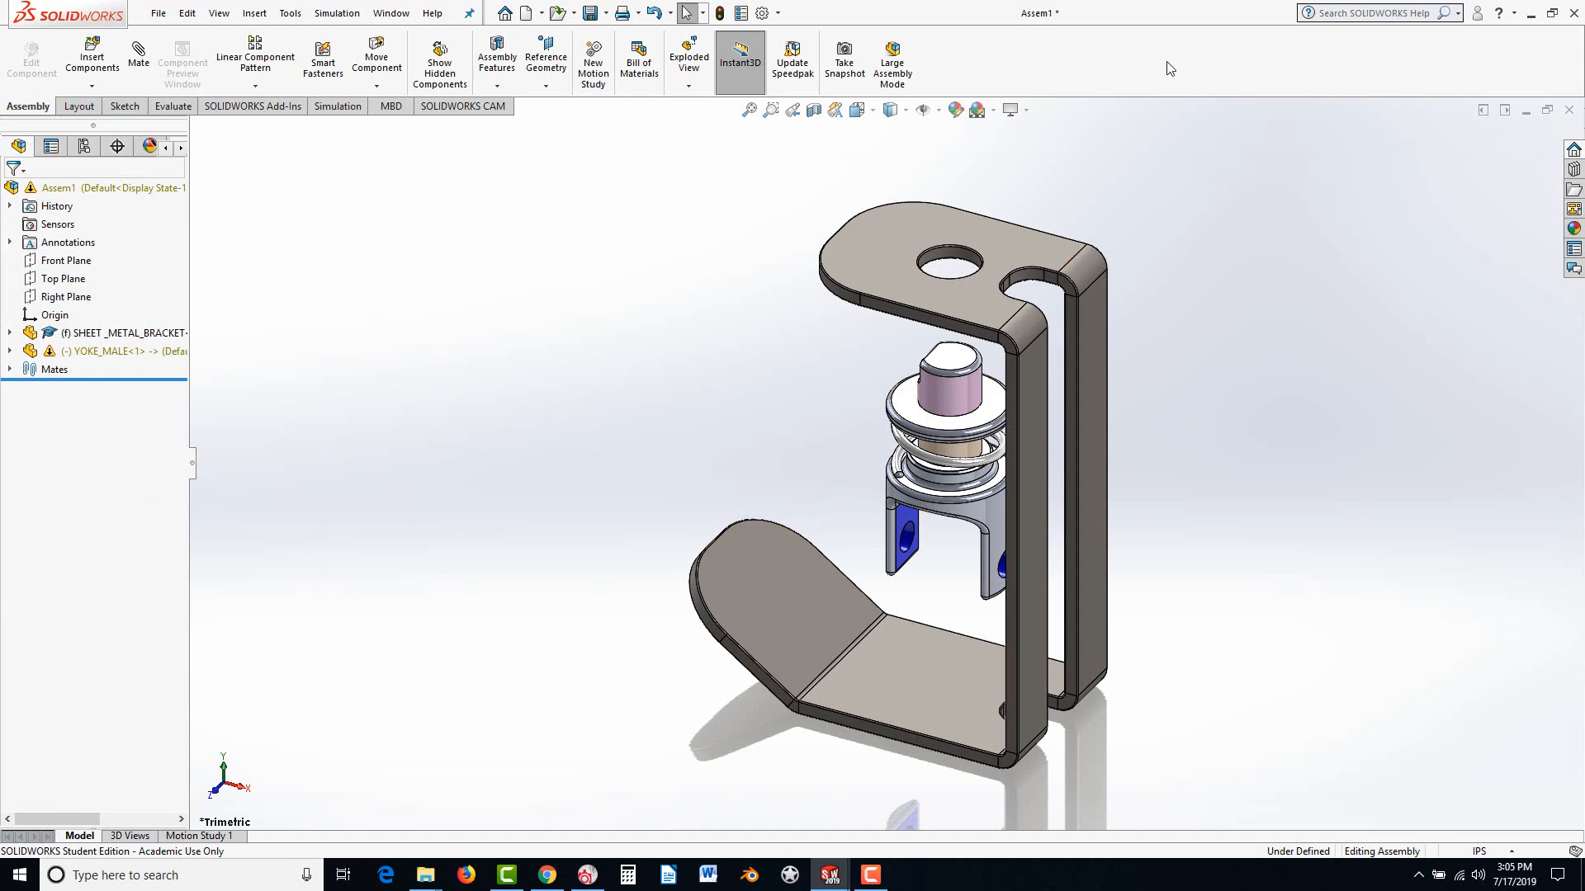
{"action": "right_click", "coordinate": [1208, 69]}
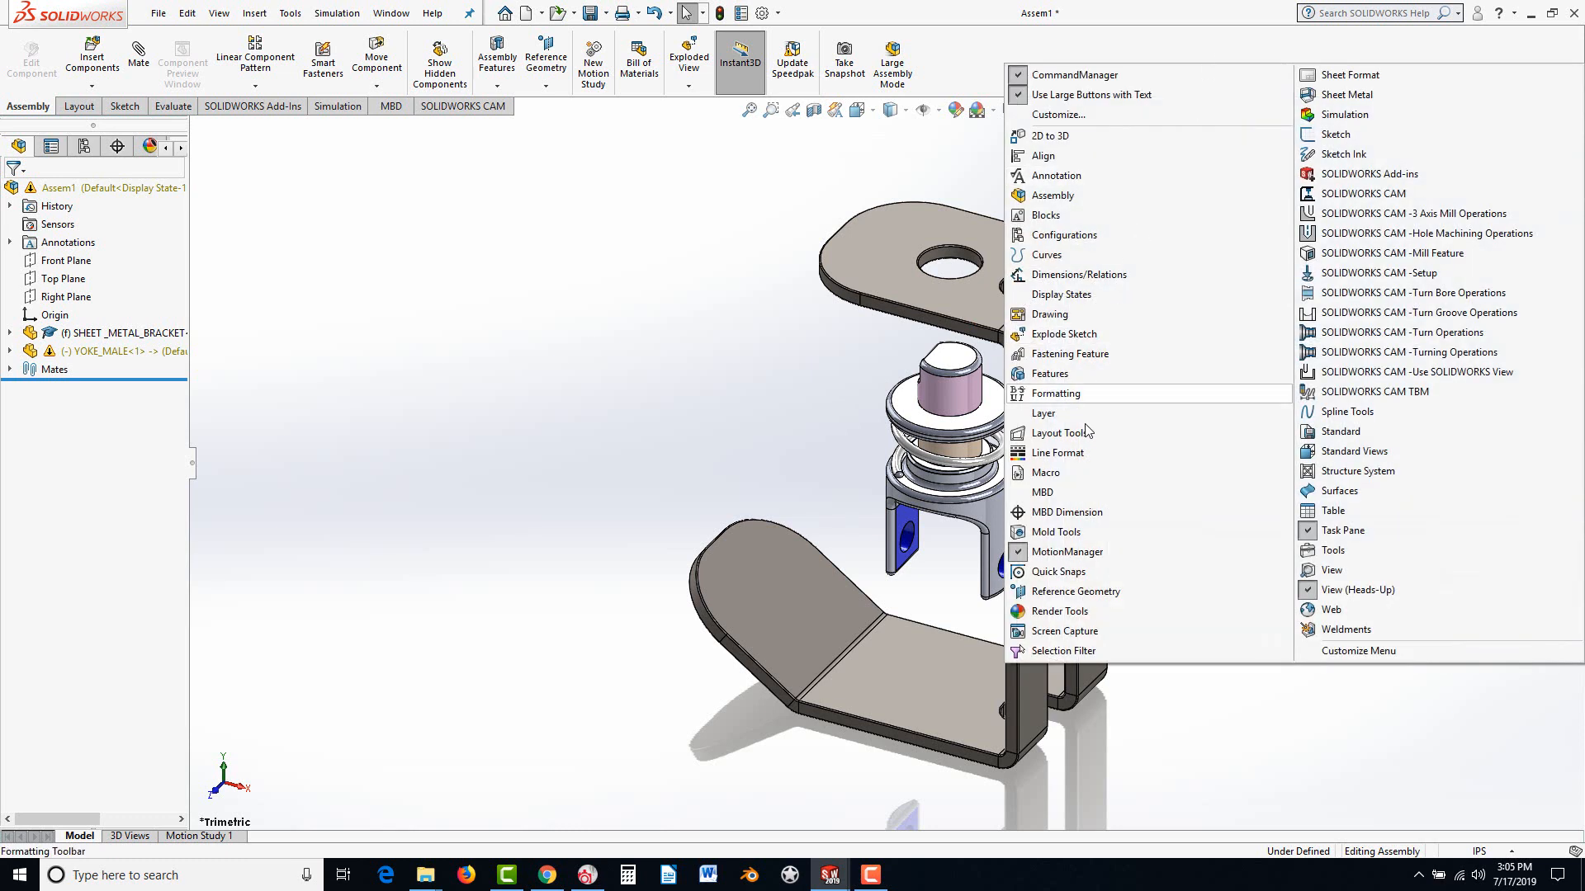
{"action": "left_click", "coordinate": [1038, 651]}
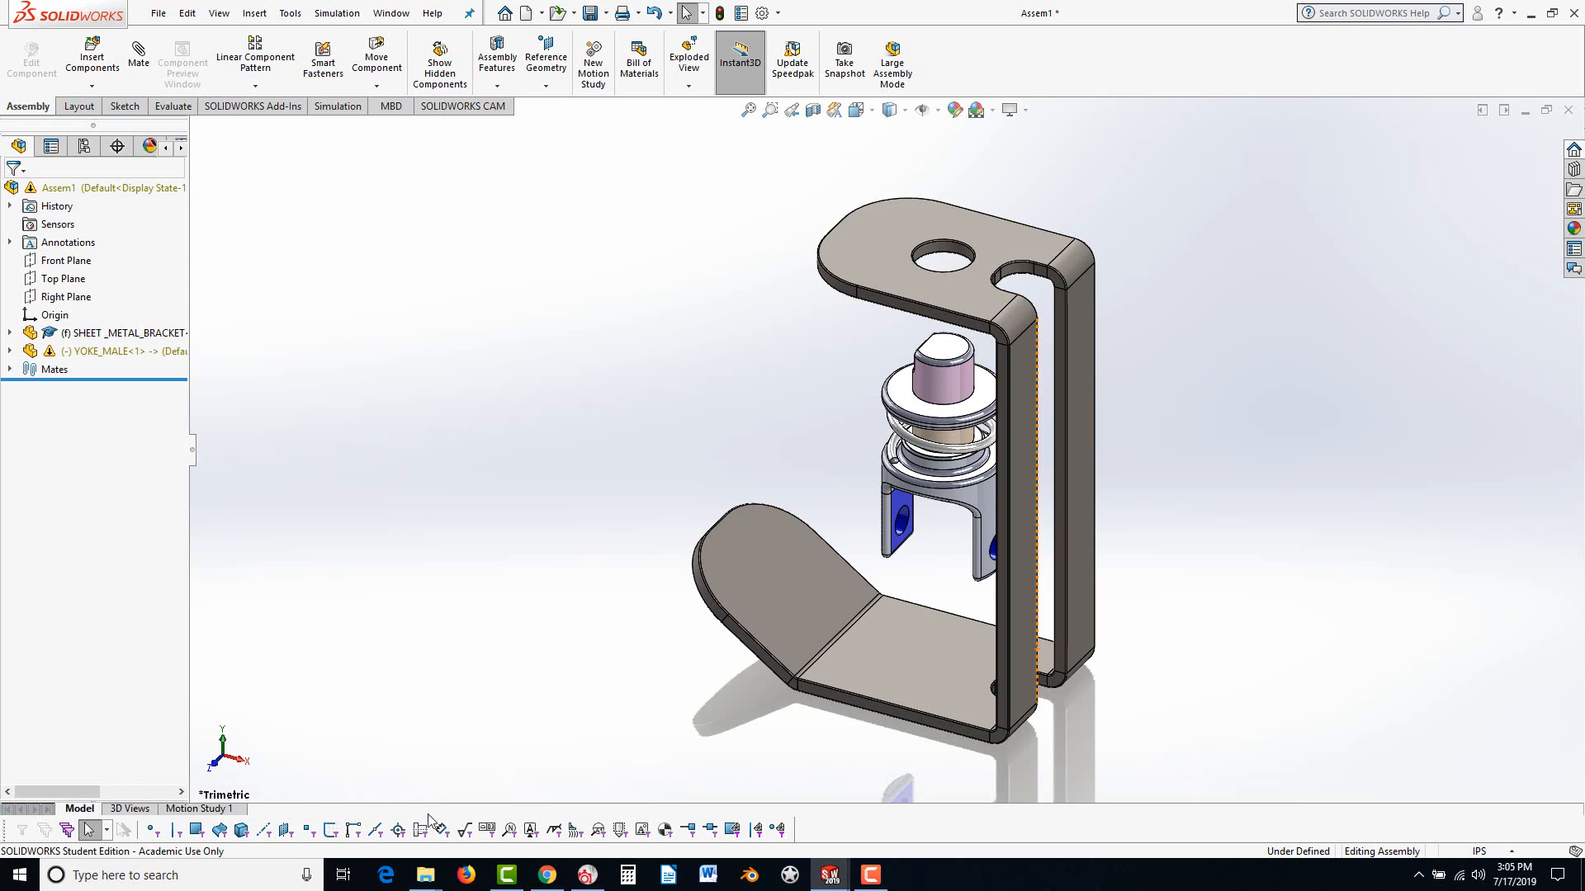
{"action": "left_click", "coordinate": [196, 830]}
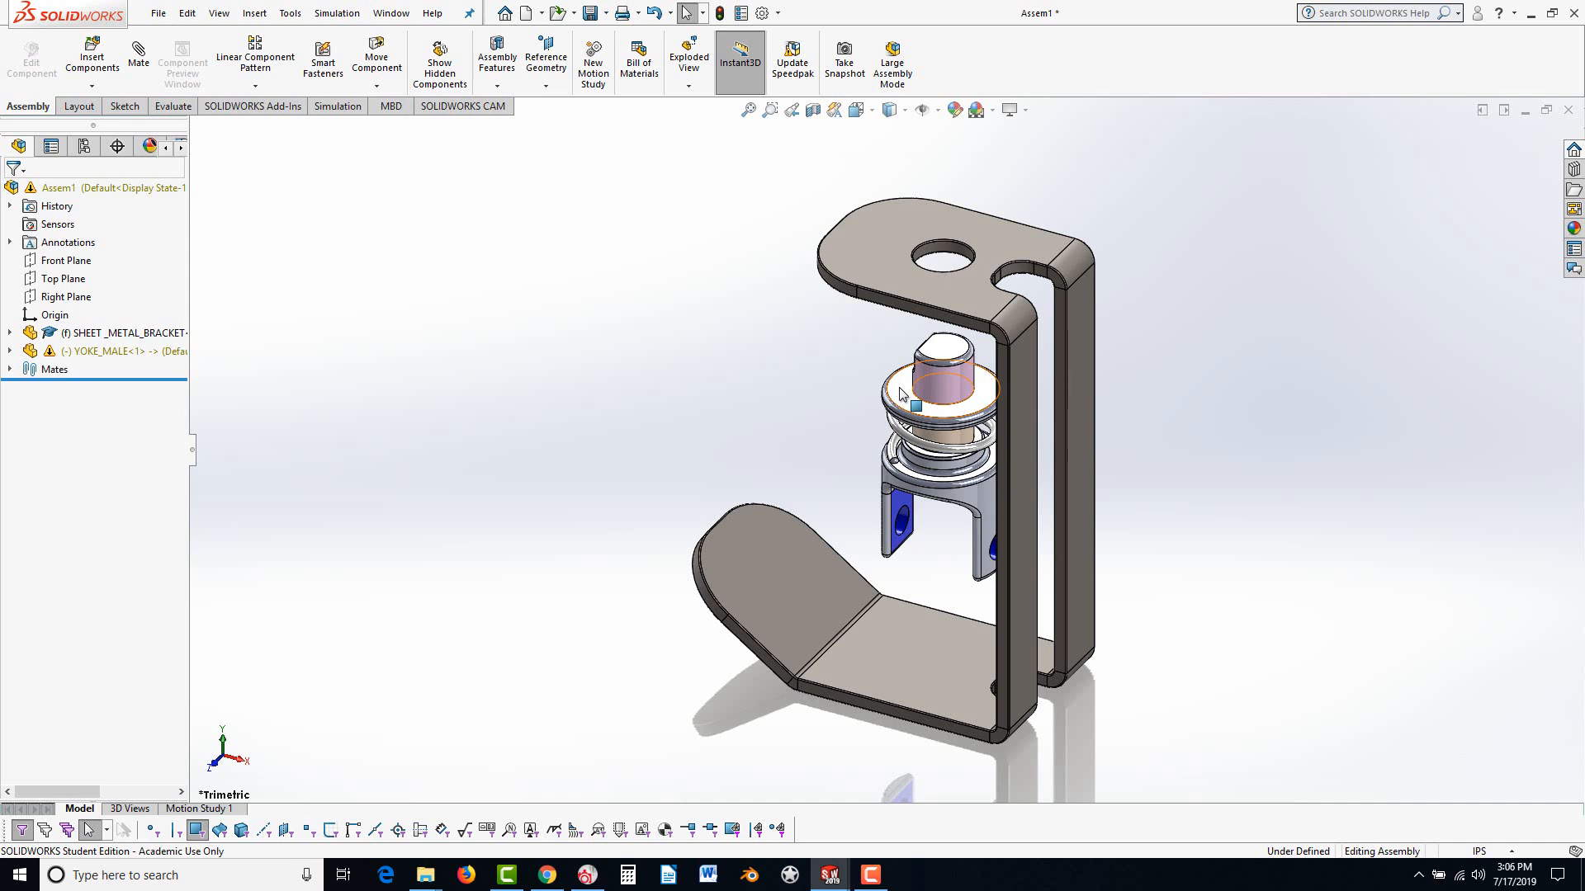
Add a coincident mate between the underside of the bracket's upper flange and the flat top face of the male yoke's collar
{"action": "left_click", "coordinate": [902, 393]}
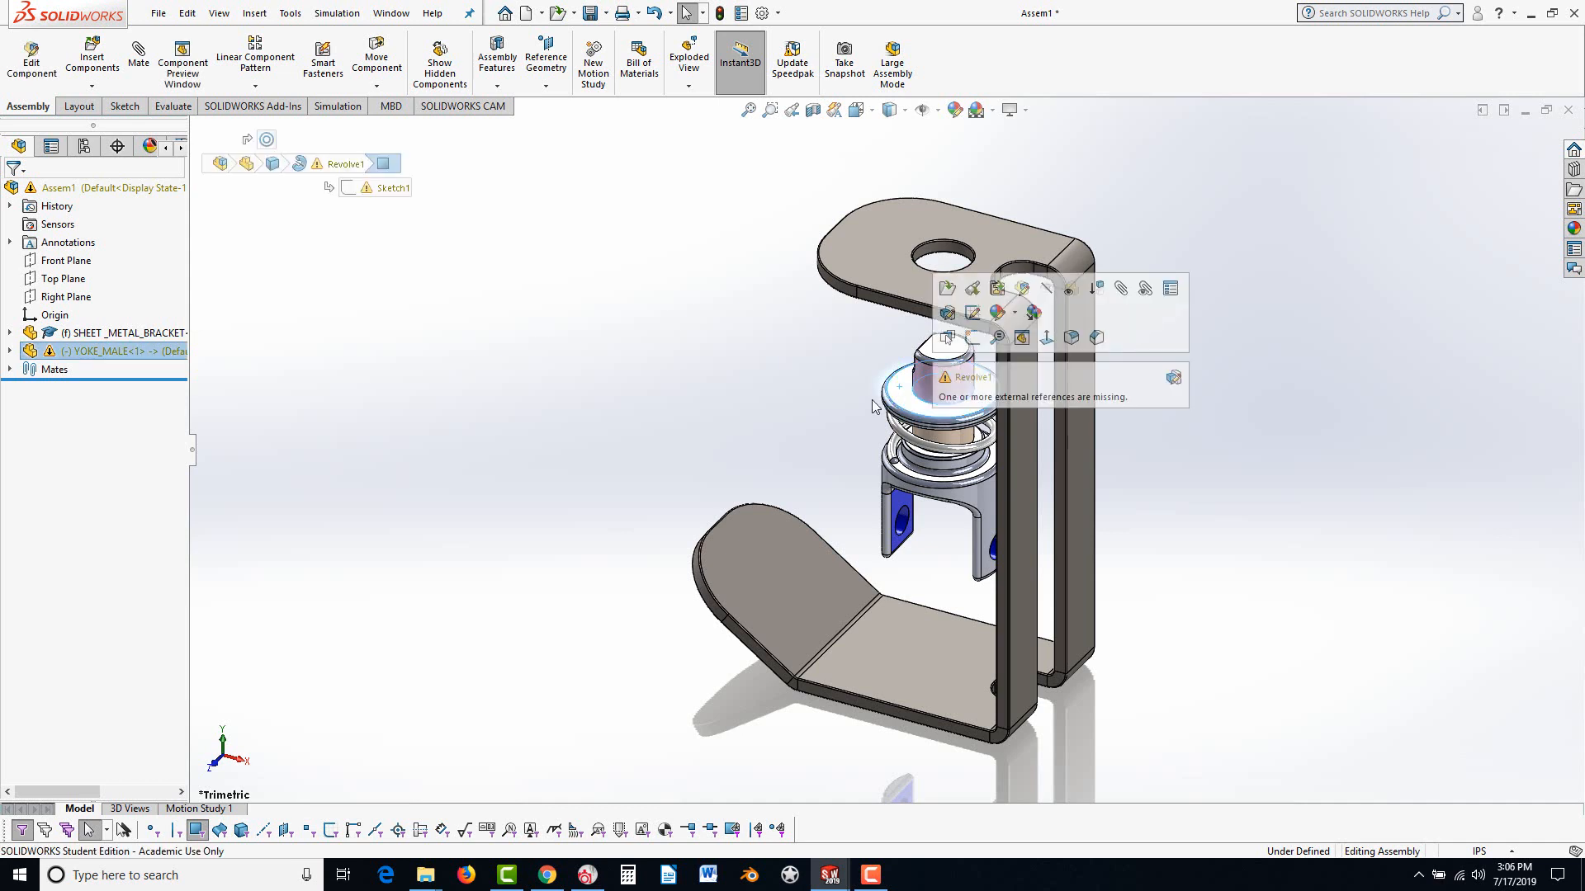
{"action": "middle_click_drag", "start_coordinate": [735, 458], "coordinate": [753, 187]}
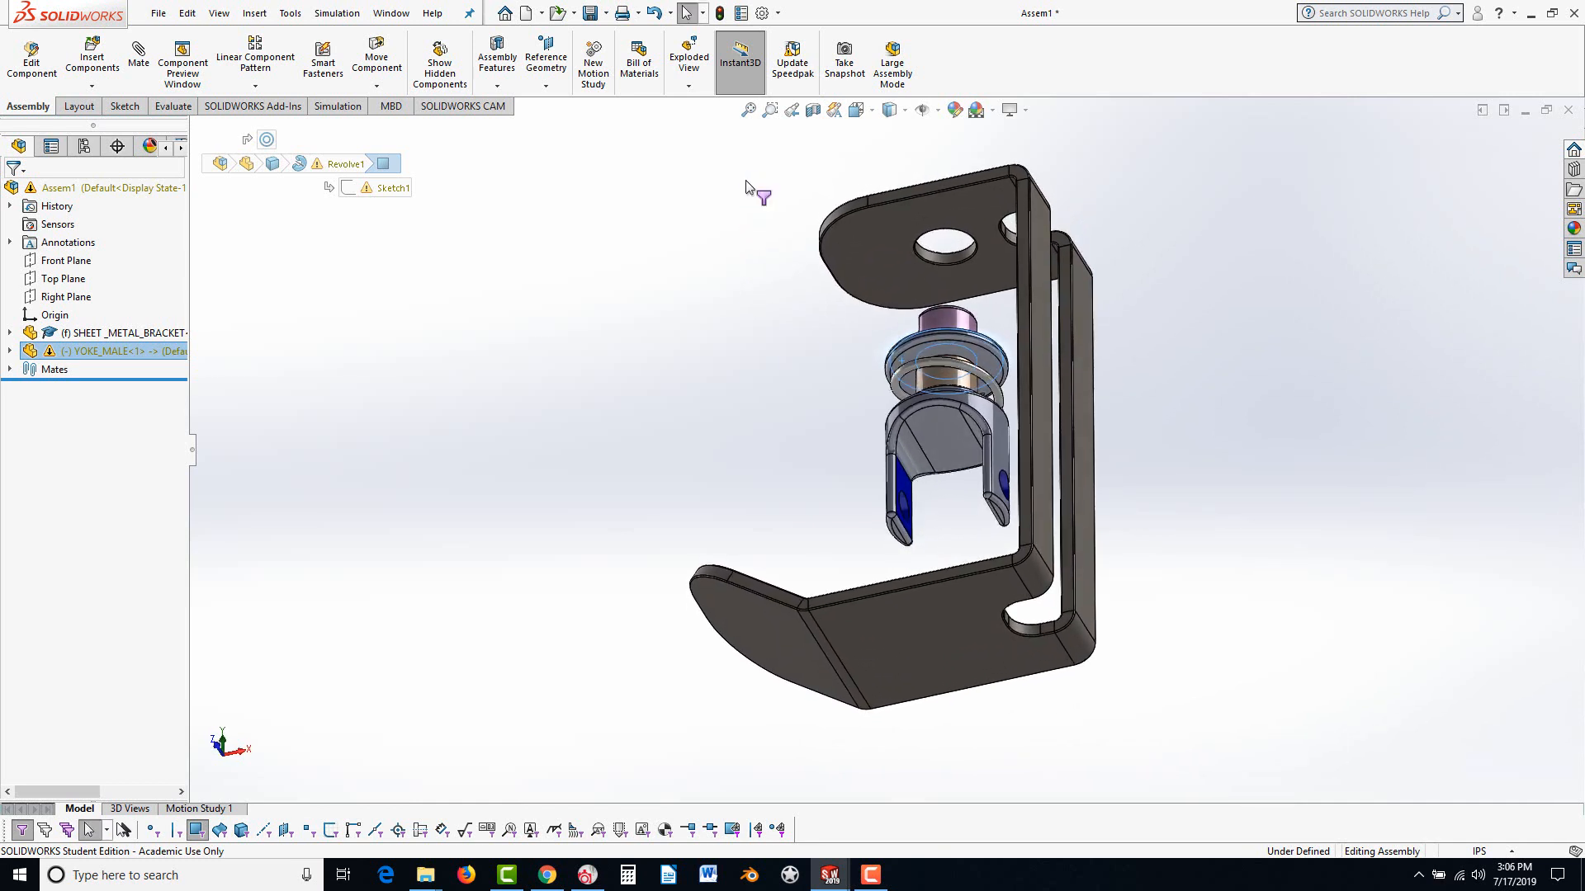
{"action": "left_click", "coordinate": [871, 255]}
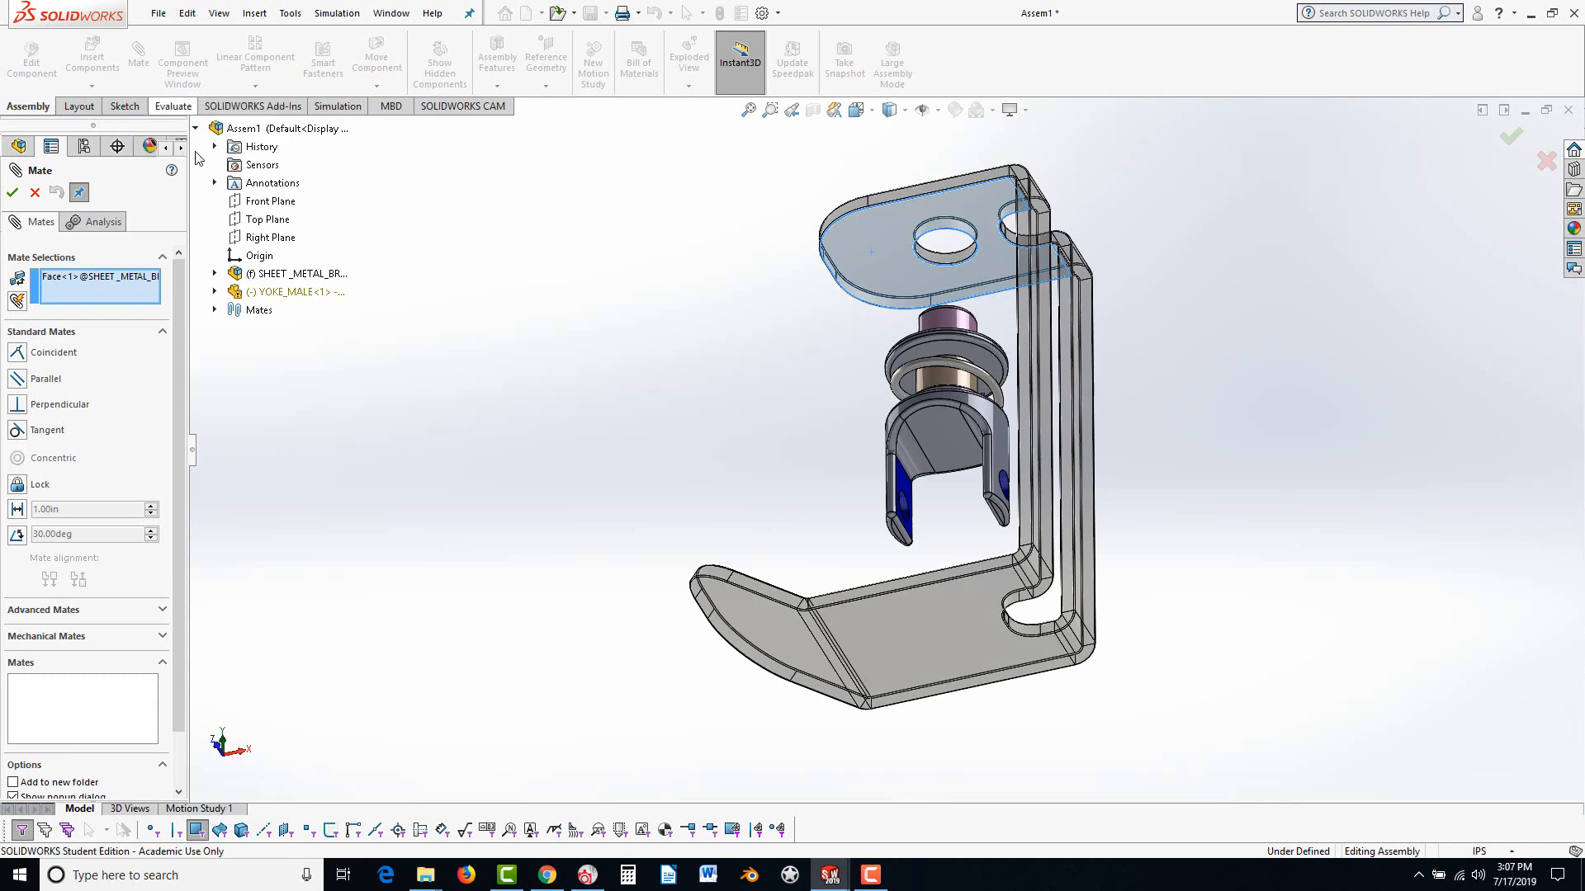
{"action": "middle_click_drag", "start_coordinate": [744, 304], "coordinate": [721, 559]}
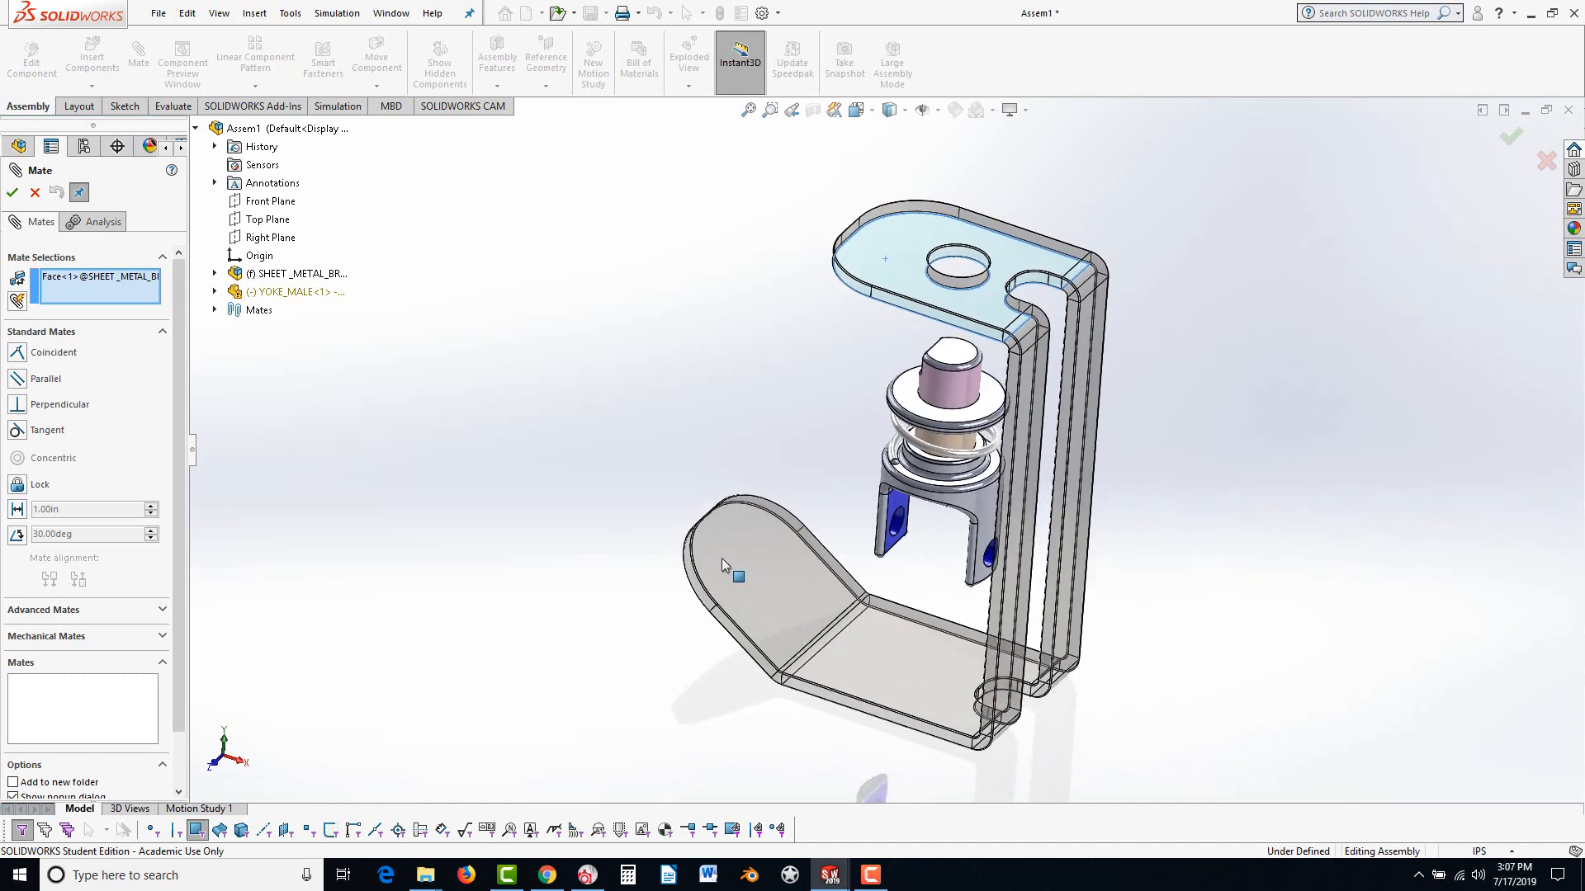
{"action": "left_click", "coordinate": [908, 397]}
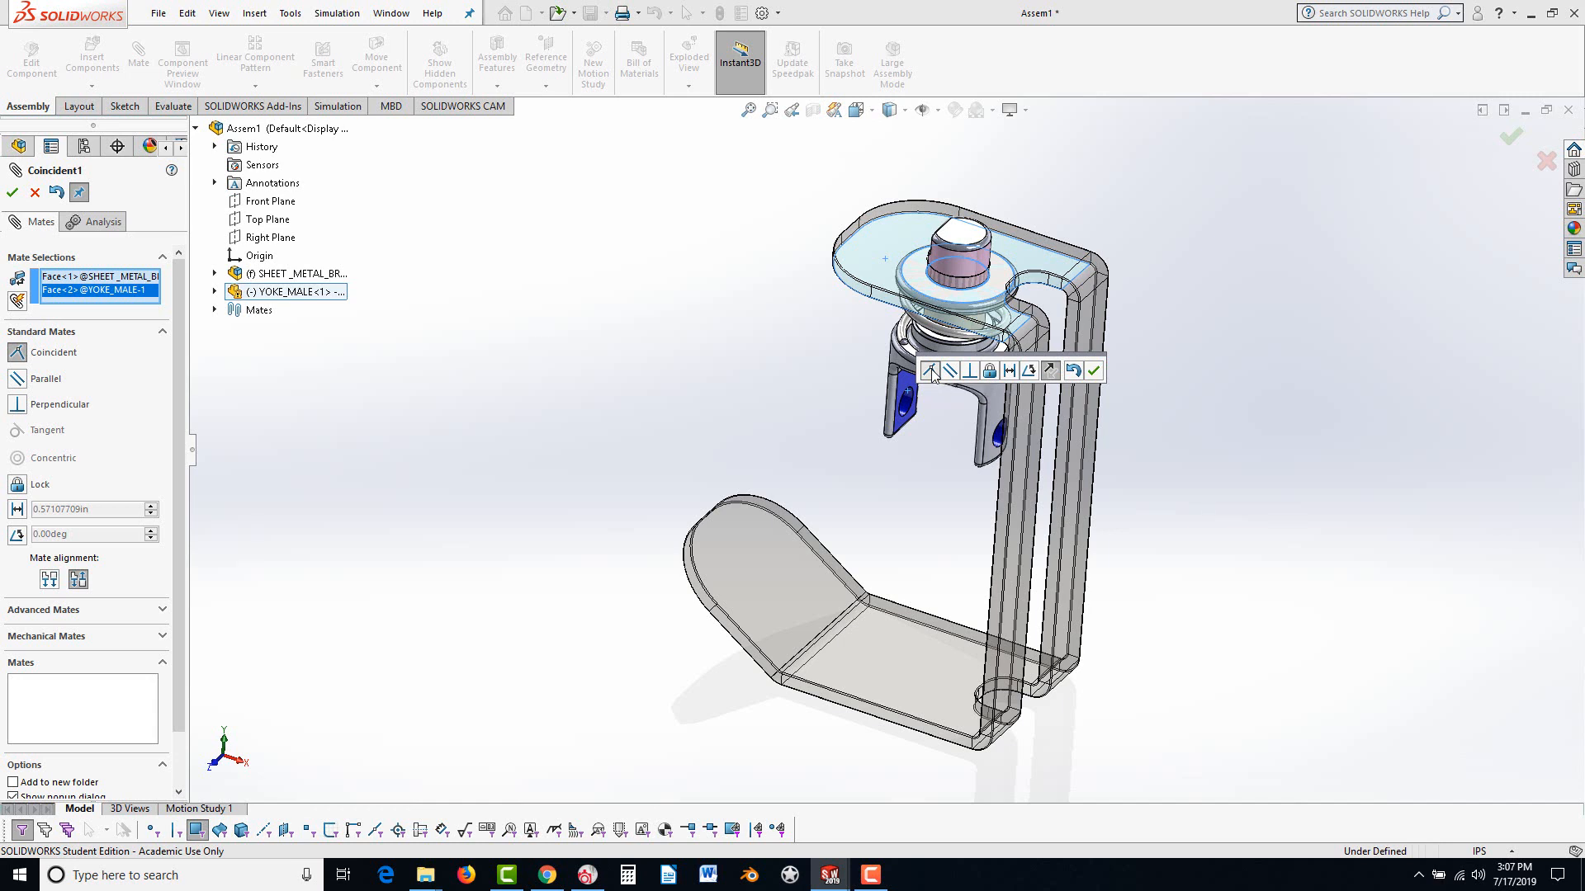
{"action": "left_click", "coordinate": [1094, 370]}
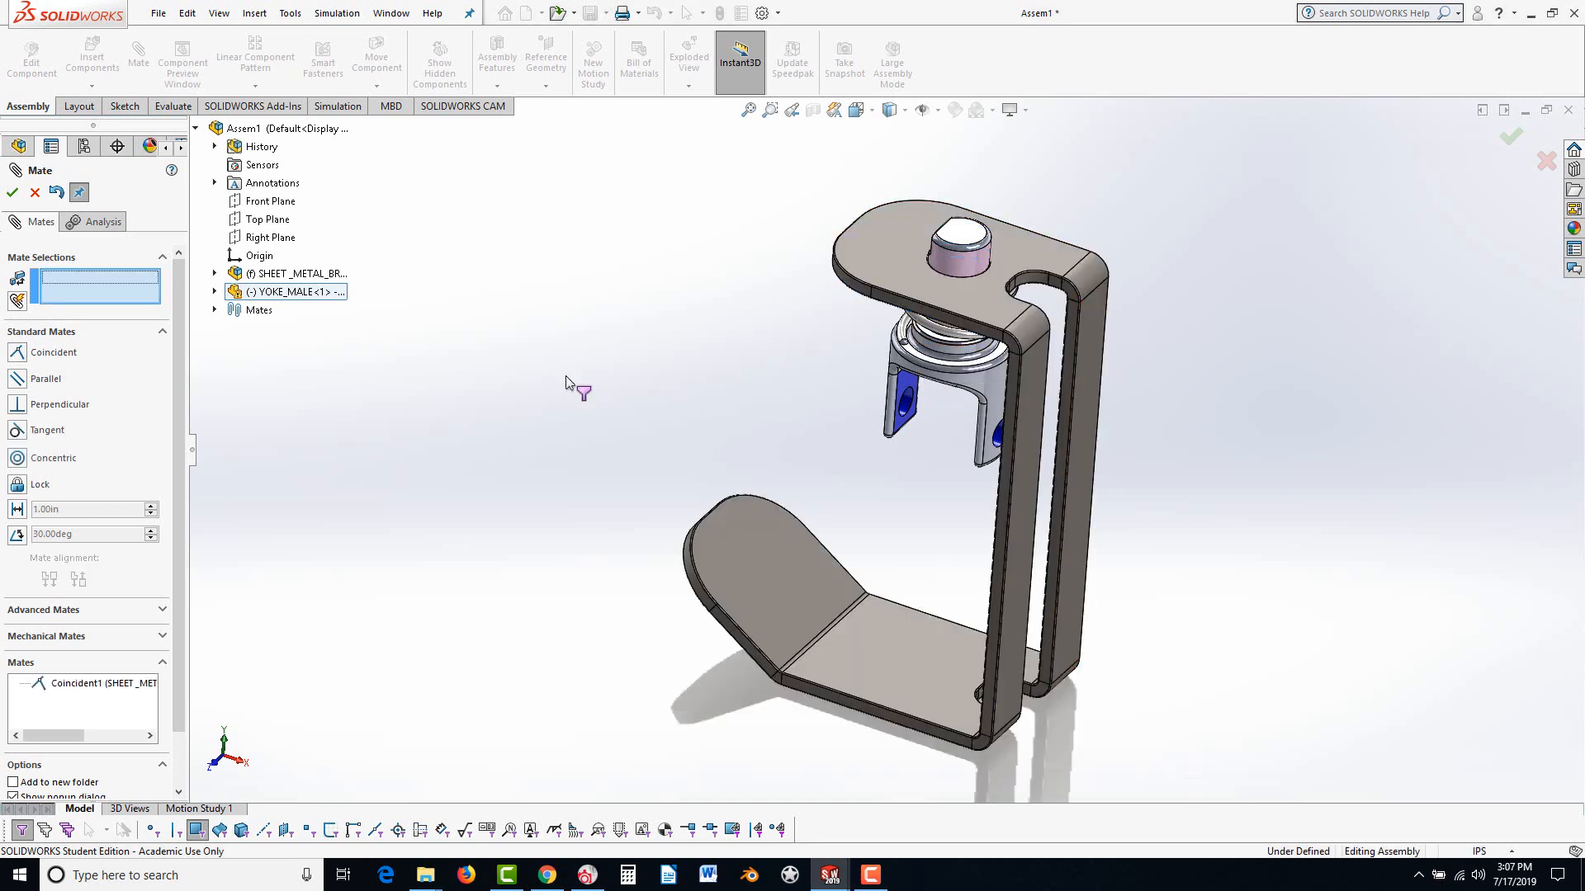
{"action": "left_click", "coordinate": [12, 192]}
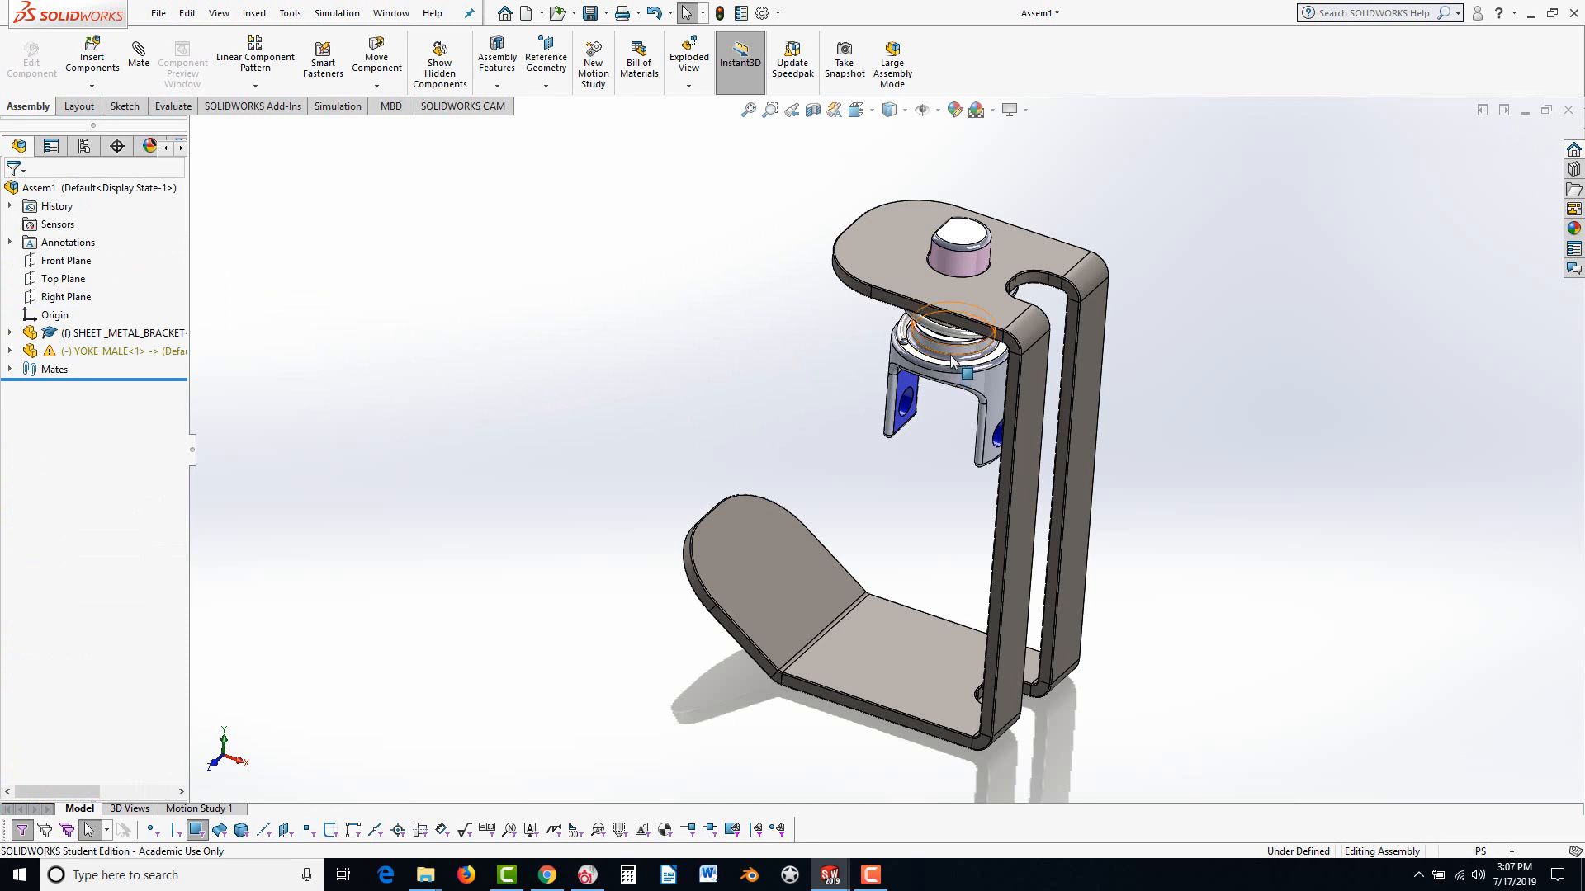
Rotate the male yoke slightly about its shaft axis under the bracket's flange and clear the selection
{"action": "mouse_move", "coordinate": [963, 356]}
{"action": "left_mouse_down"}
{"action": "mouse_move", "coordinate": [938, 353]}
{"action": "mouse_move", "coordinate": [954, 354]}
{"action": "left_mouse_up"}
{"action": "key", "text": "Escape"}
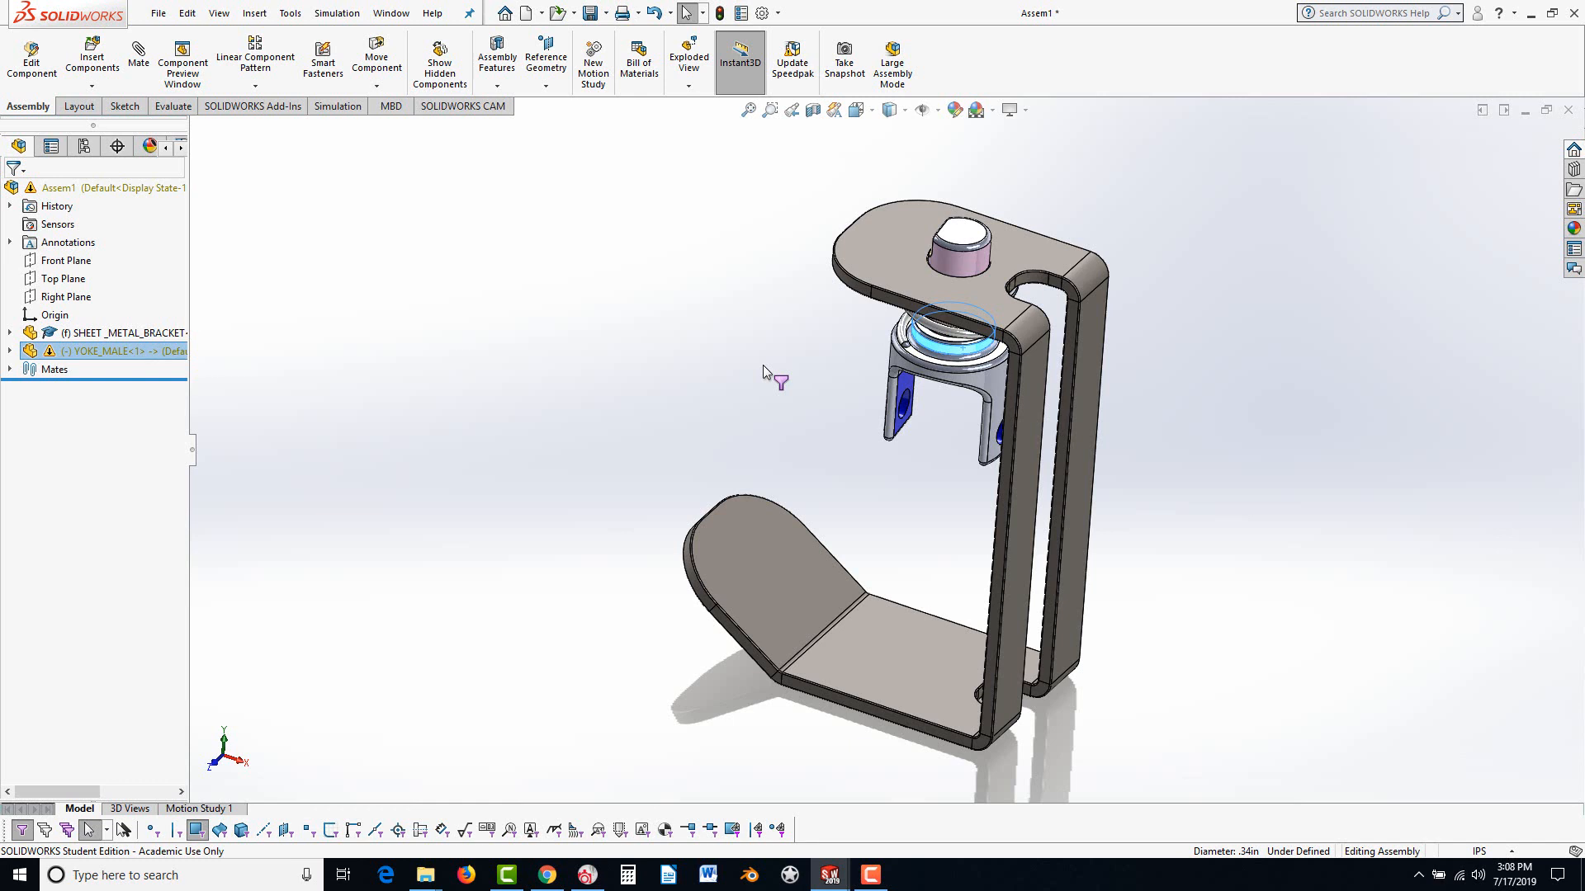
{"action": "left_click", "coordinate": [607, 279]}
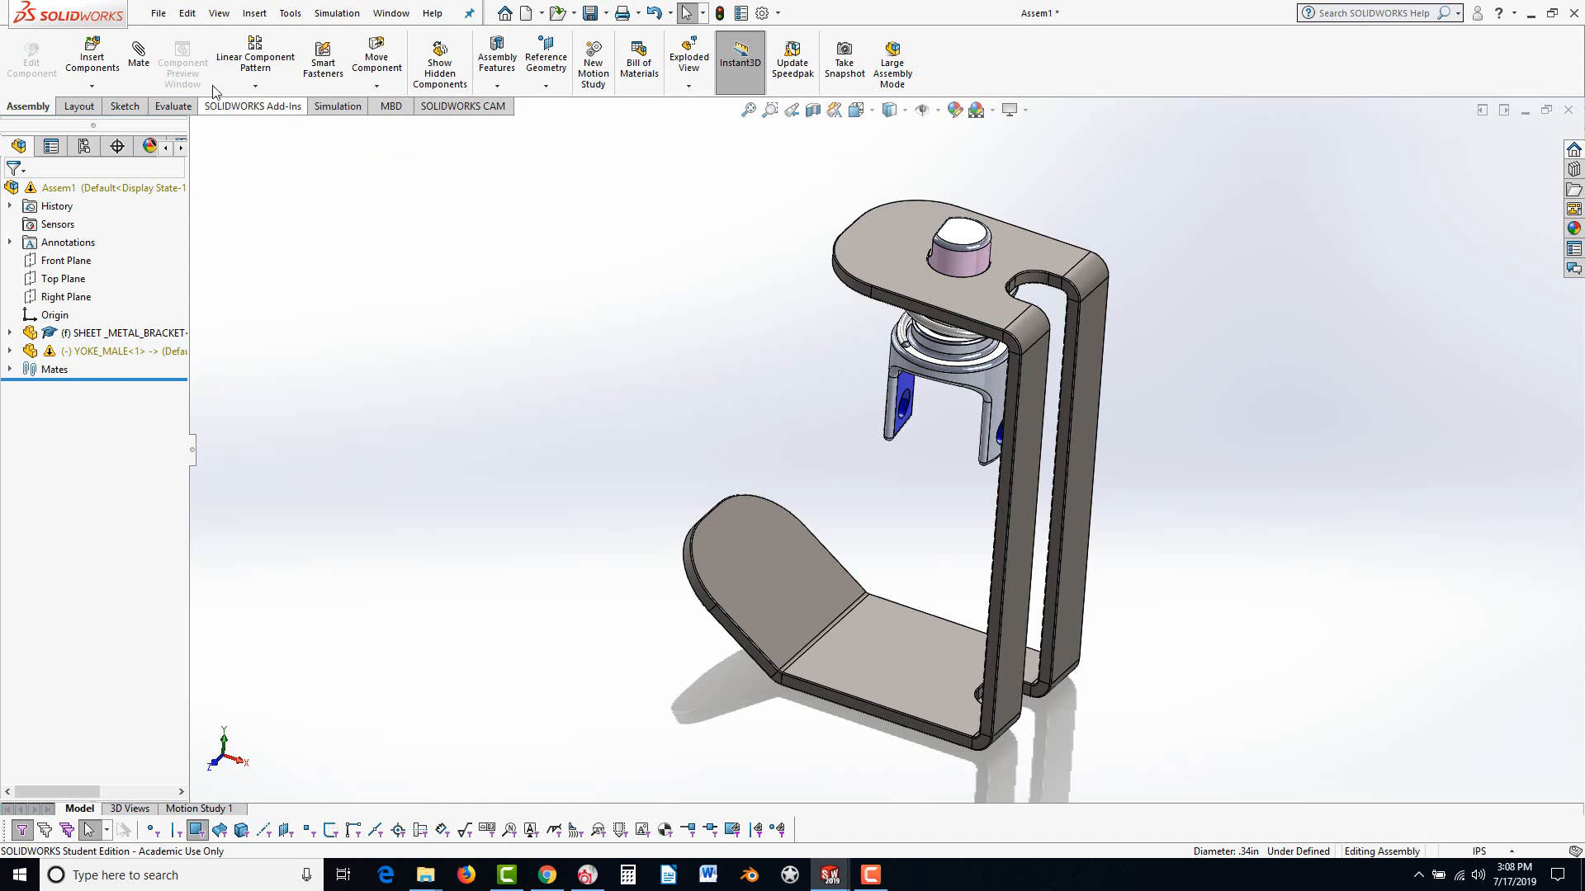
Insert the SPIDER HINGE part from the E5 folder and place it just below the male yoke's arms
{"action": "left_click", "coordinate": [93, 56]}
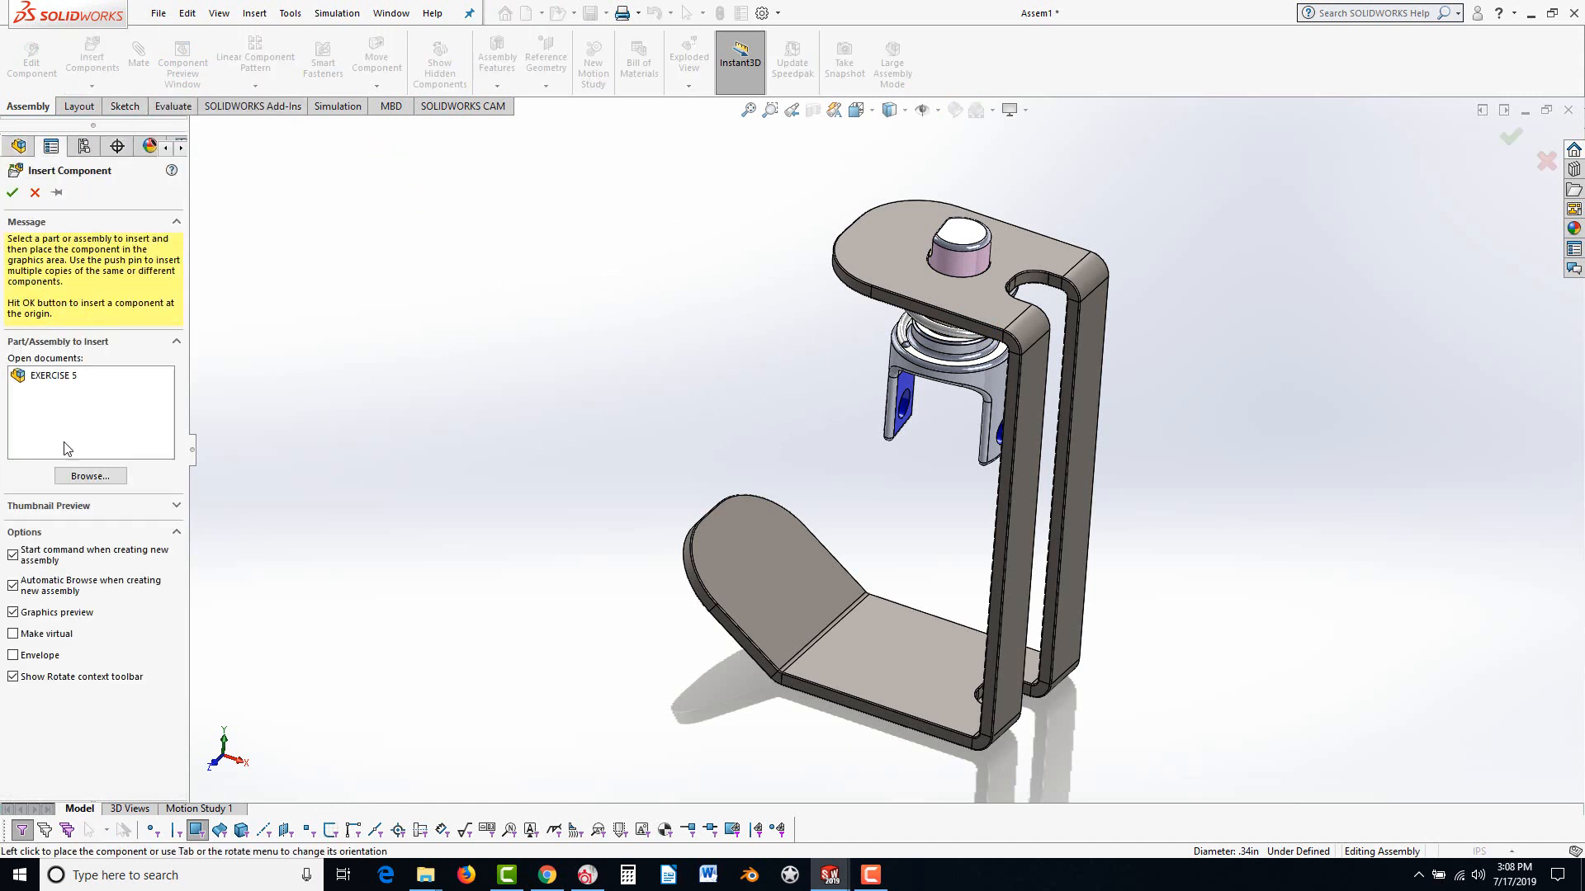
{"action": "left_click", "coordinate": [90, 476]}
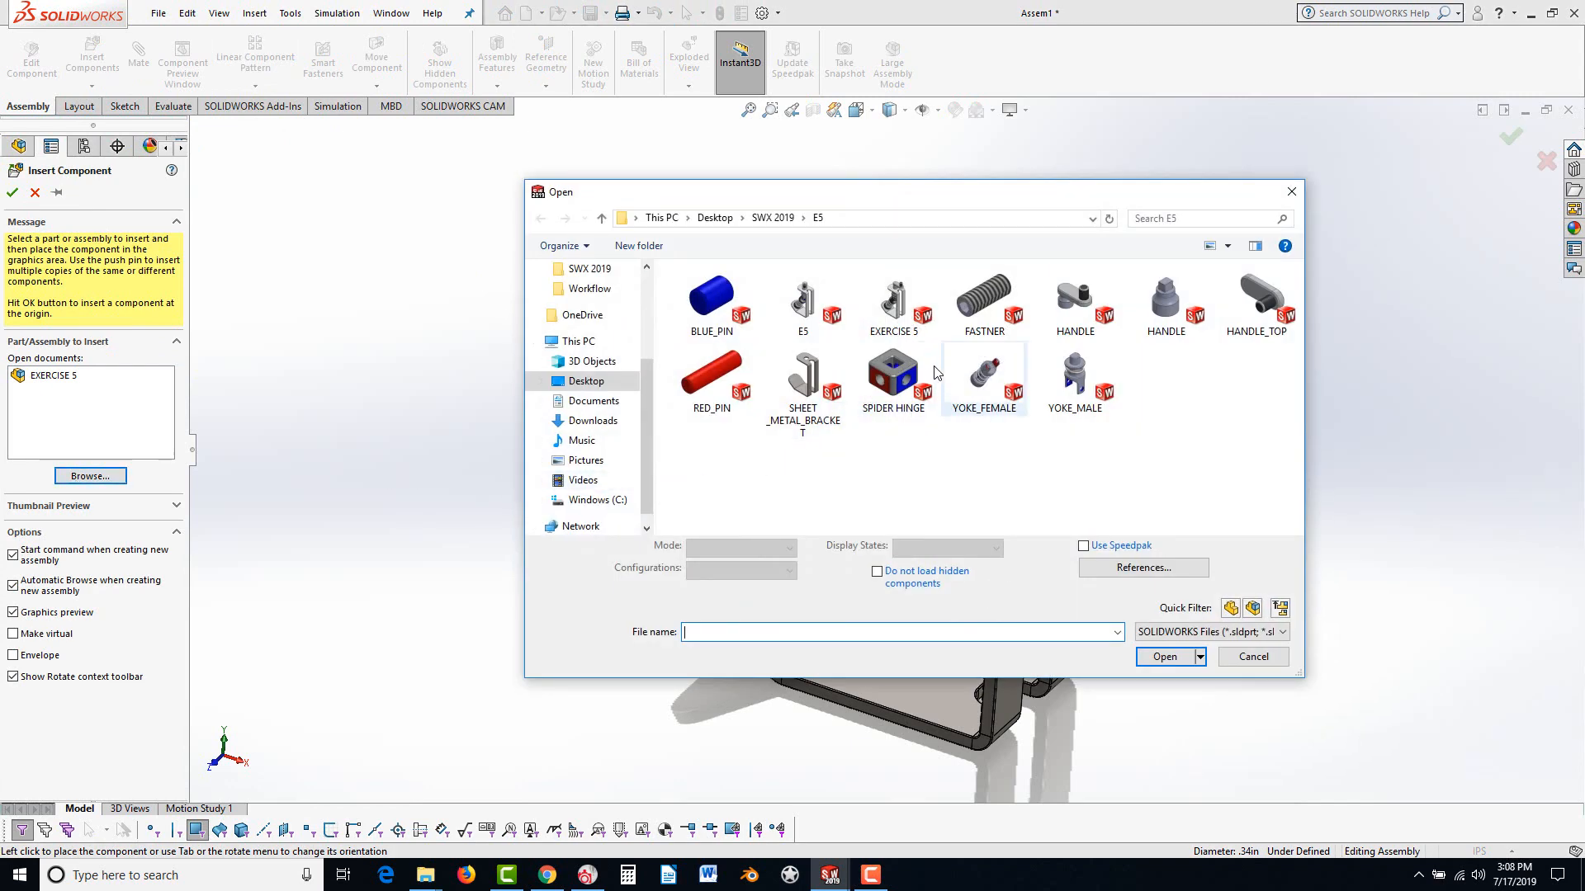
{"action": "left_click", "coordinate": [896, 375]}
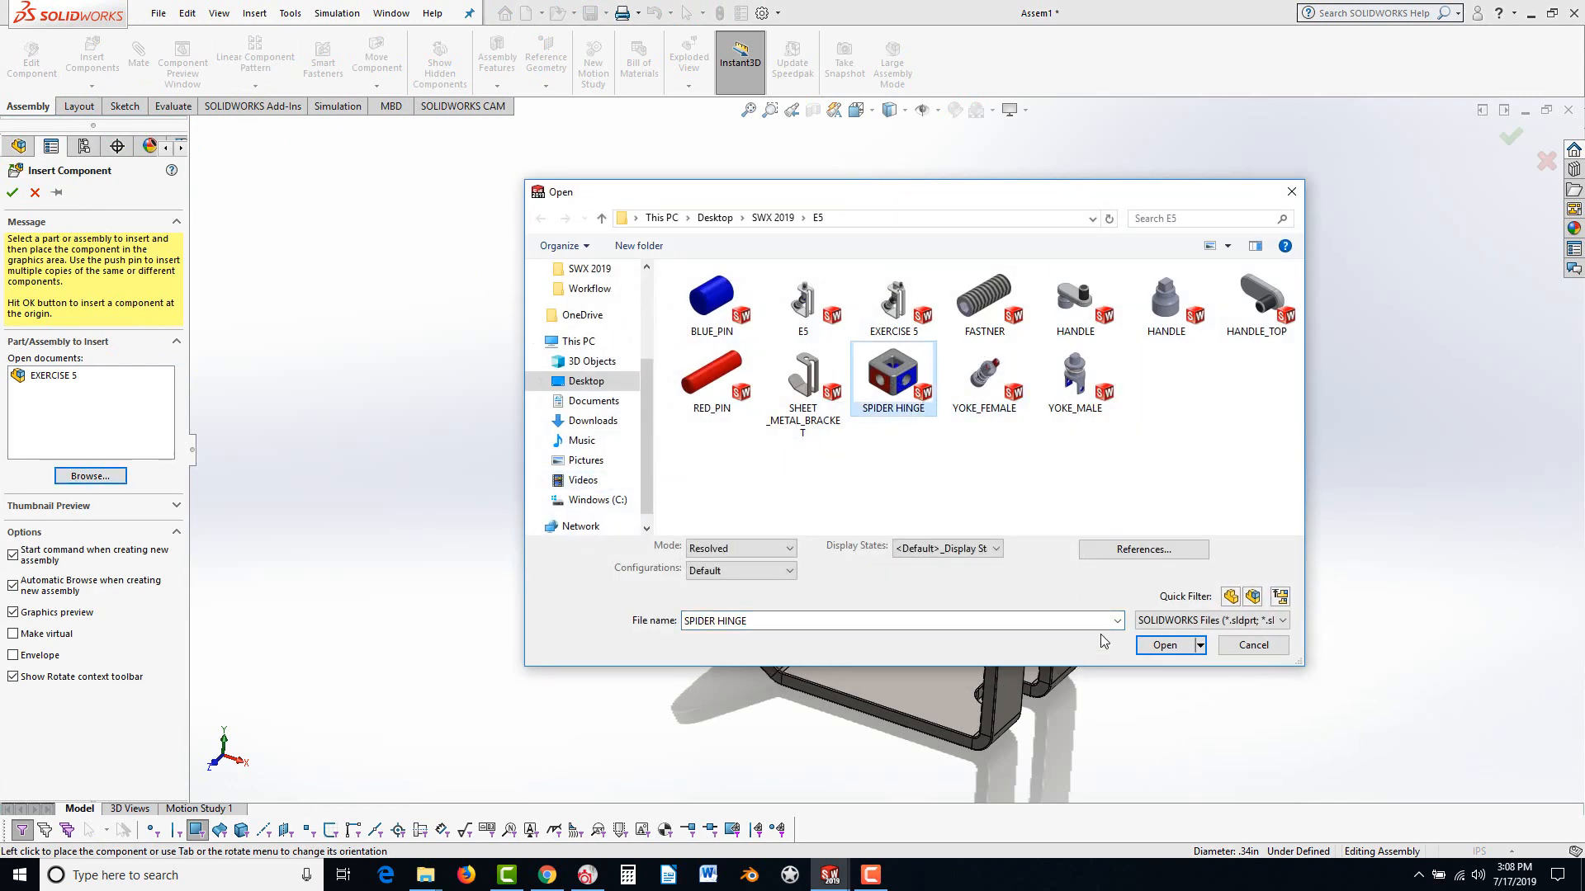
{"action": "left_click", "coordinate": [1165, 645]}
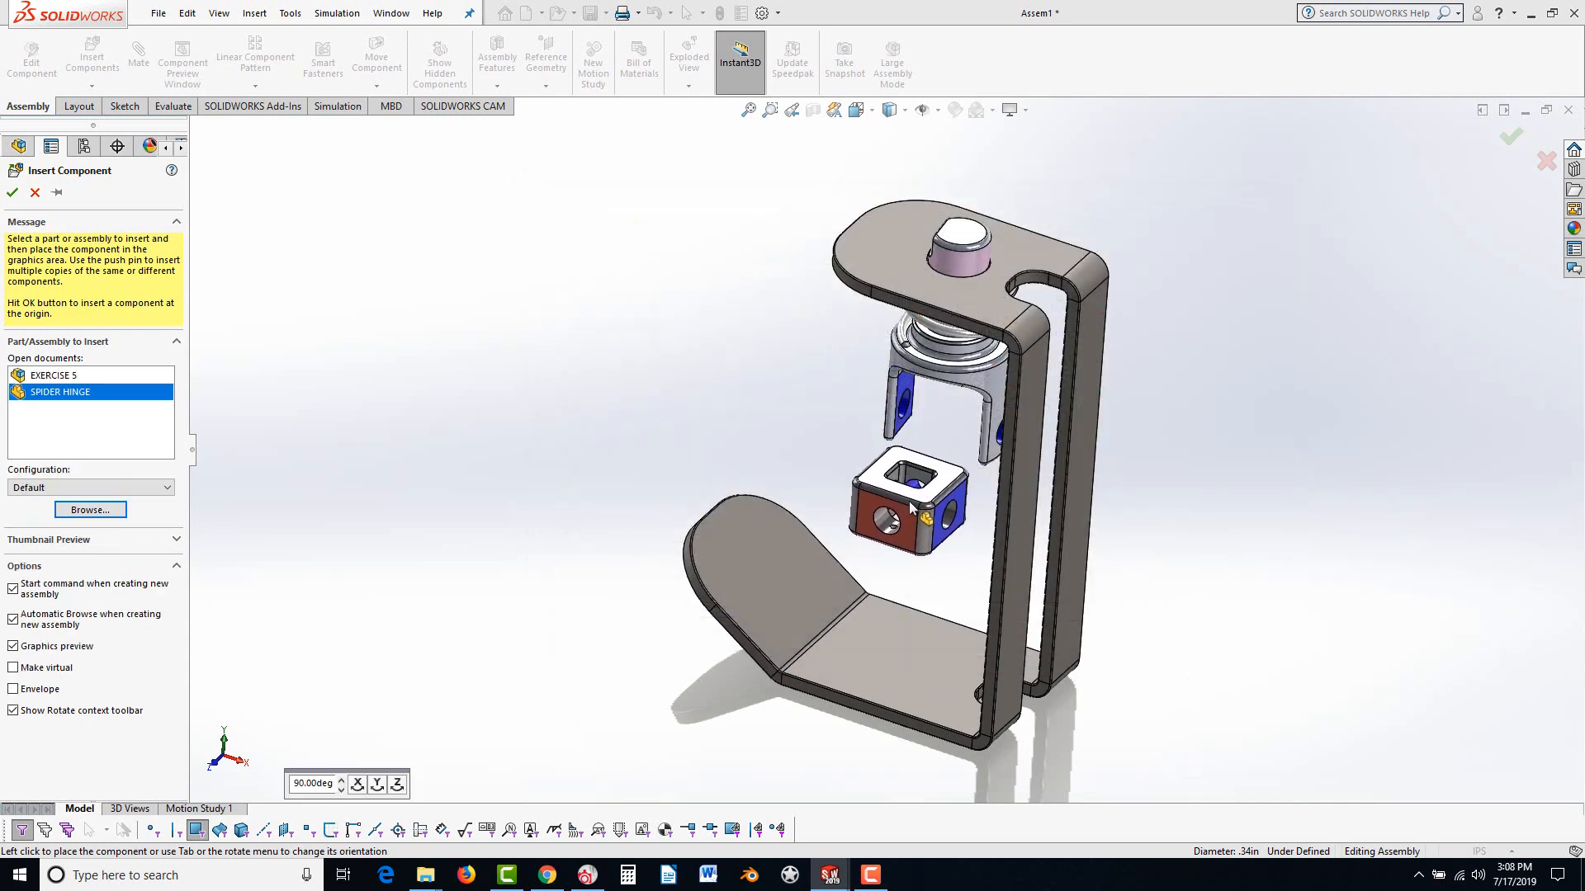
{"action": "left_click", "coordinate": [909, 502]}
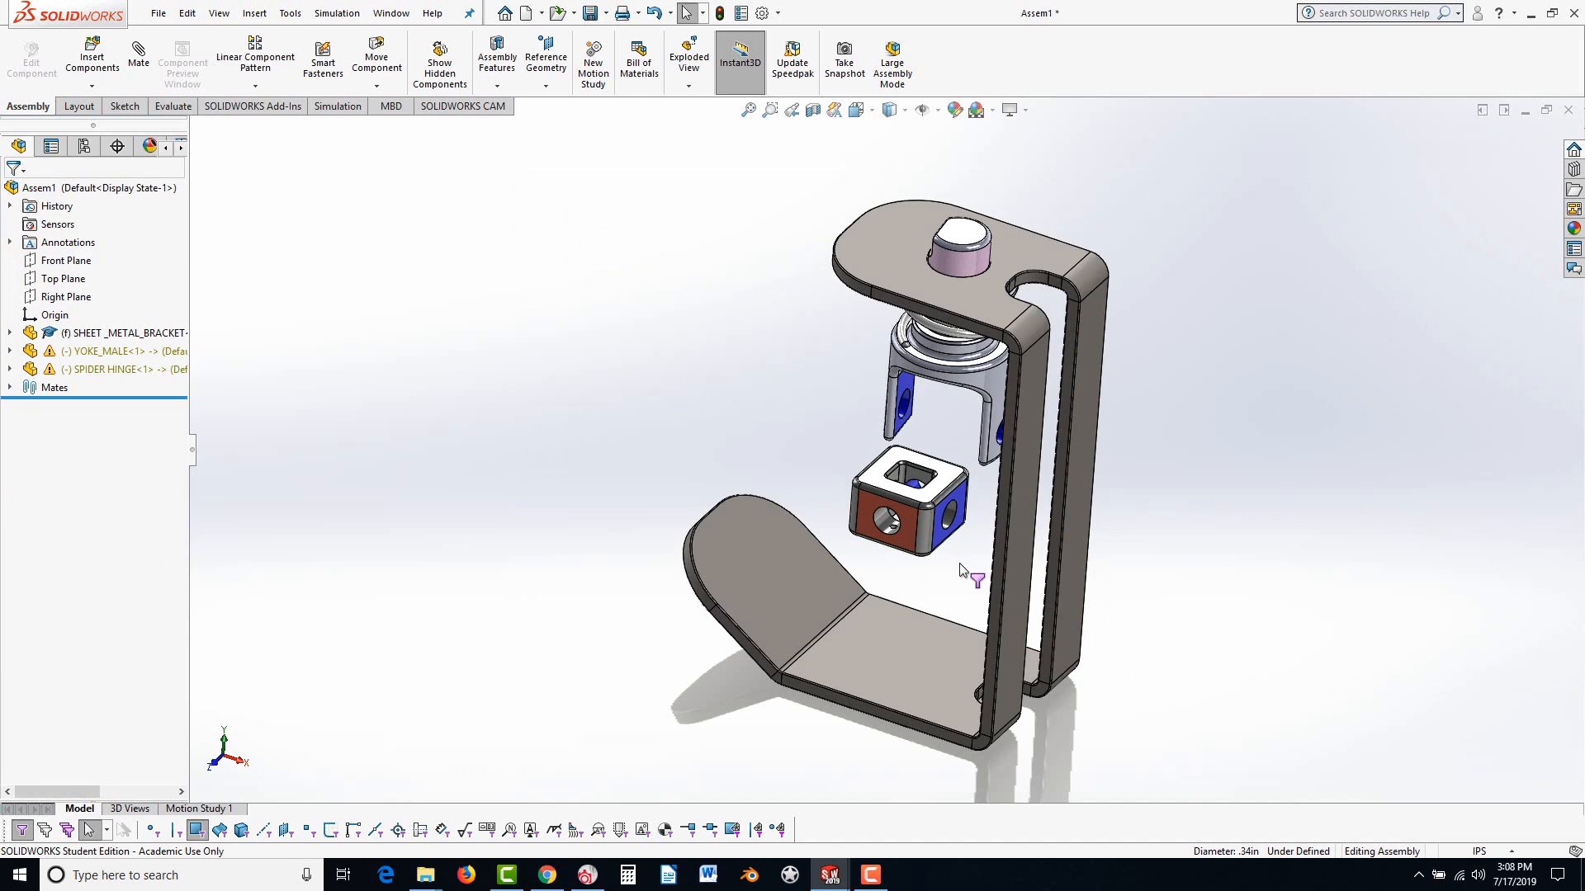
Add a concentric mate between the hole in the spider hinge's blue face and the hole in the male yoke's arm
{"action": "scroll", "coordinate": [942, 535], "scroll_direction": "down", "scroll_amount": 6}
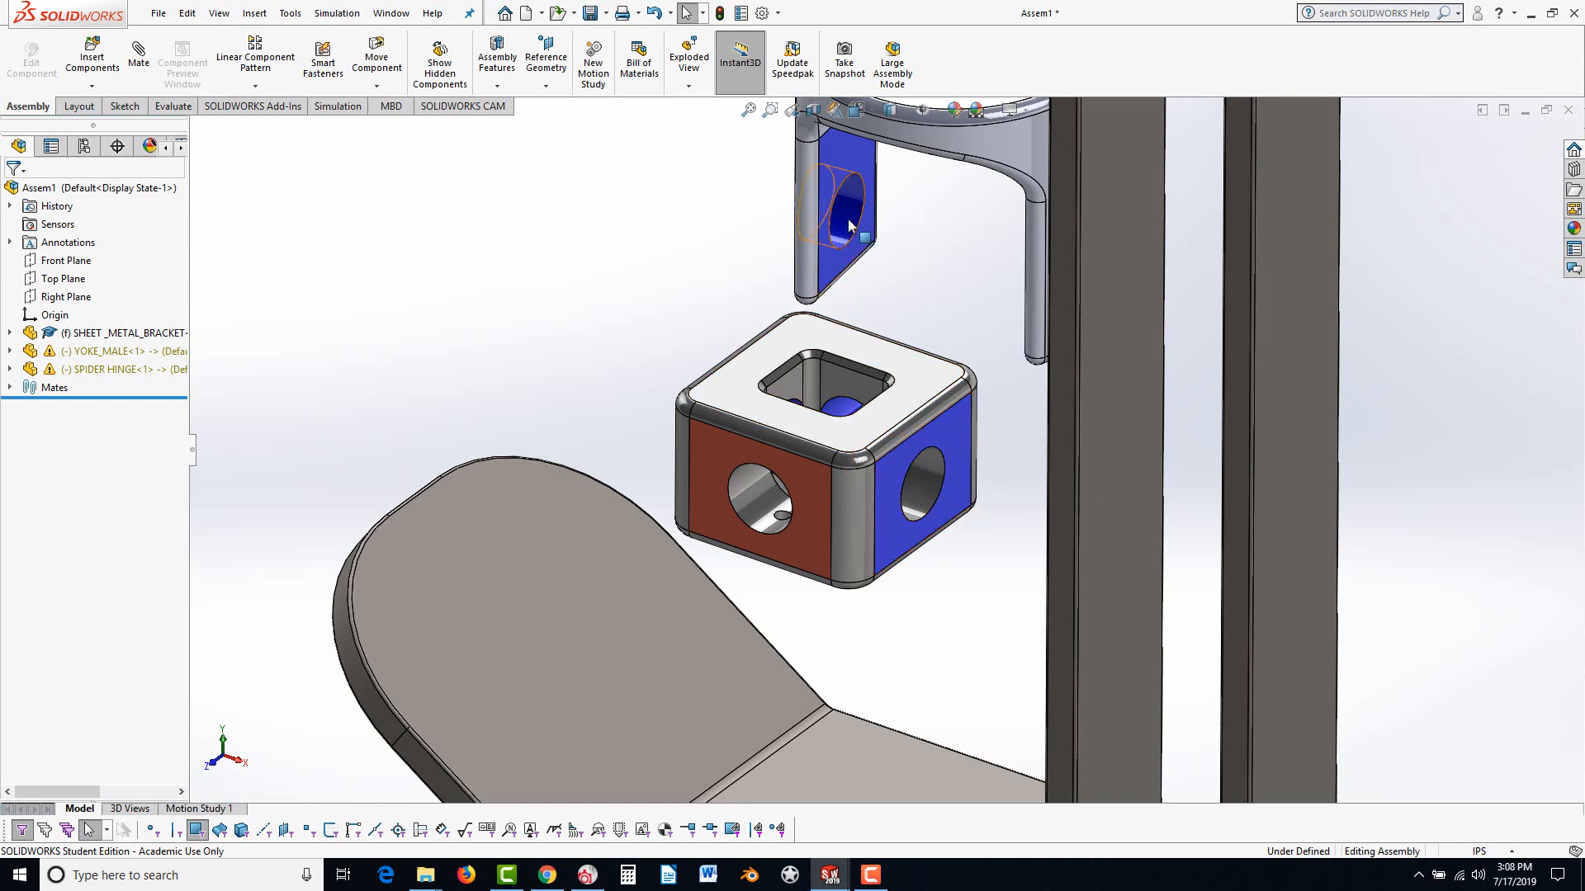
{"action": "left_click", "coordinate": [138, 54]}
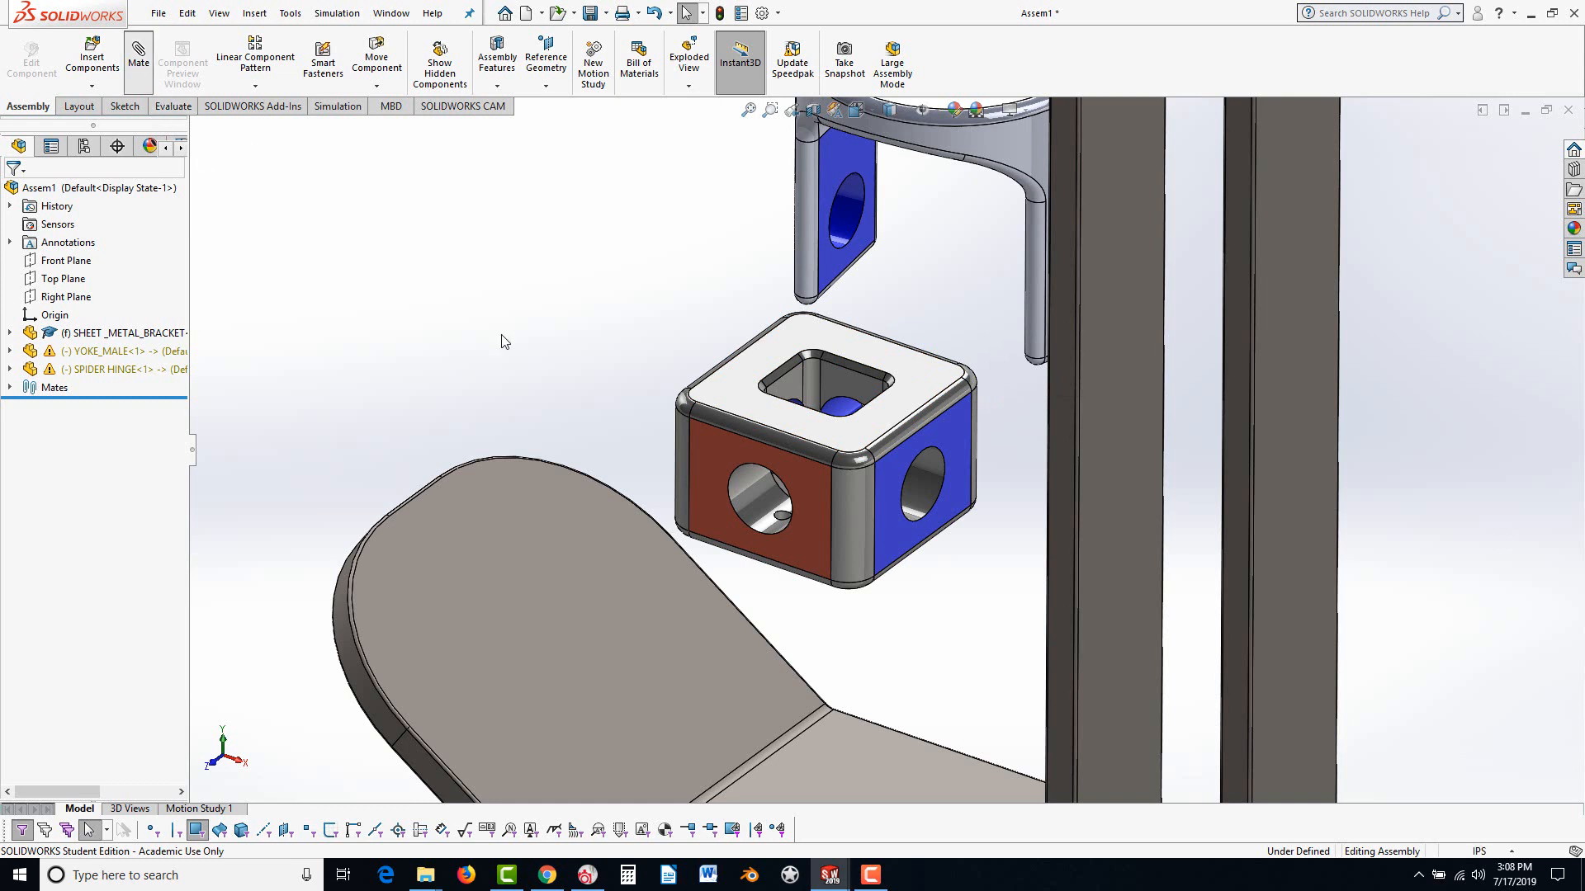
{"action": "left_click", "coordinate": [931, 485]}
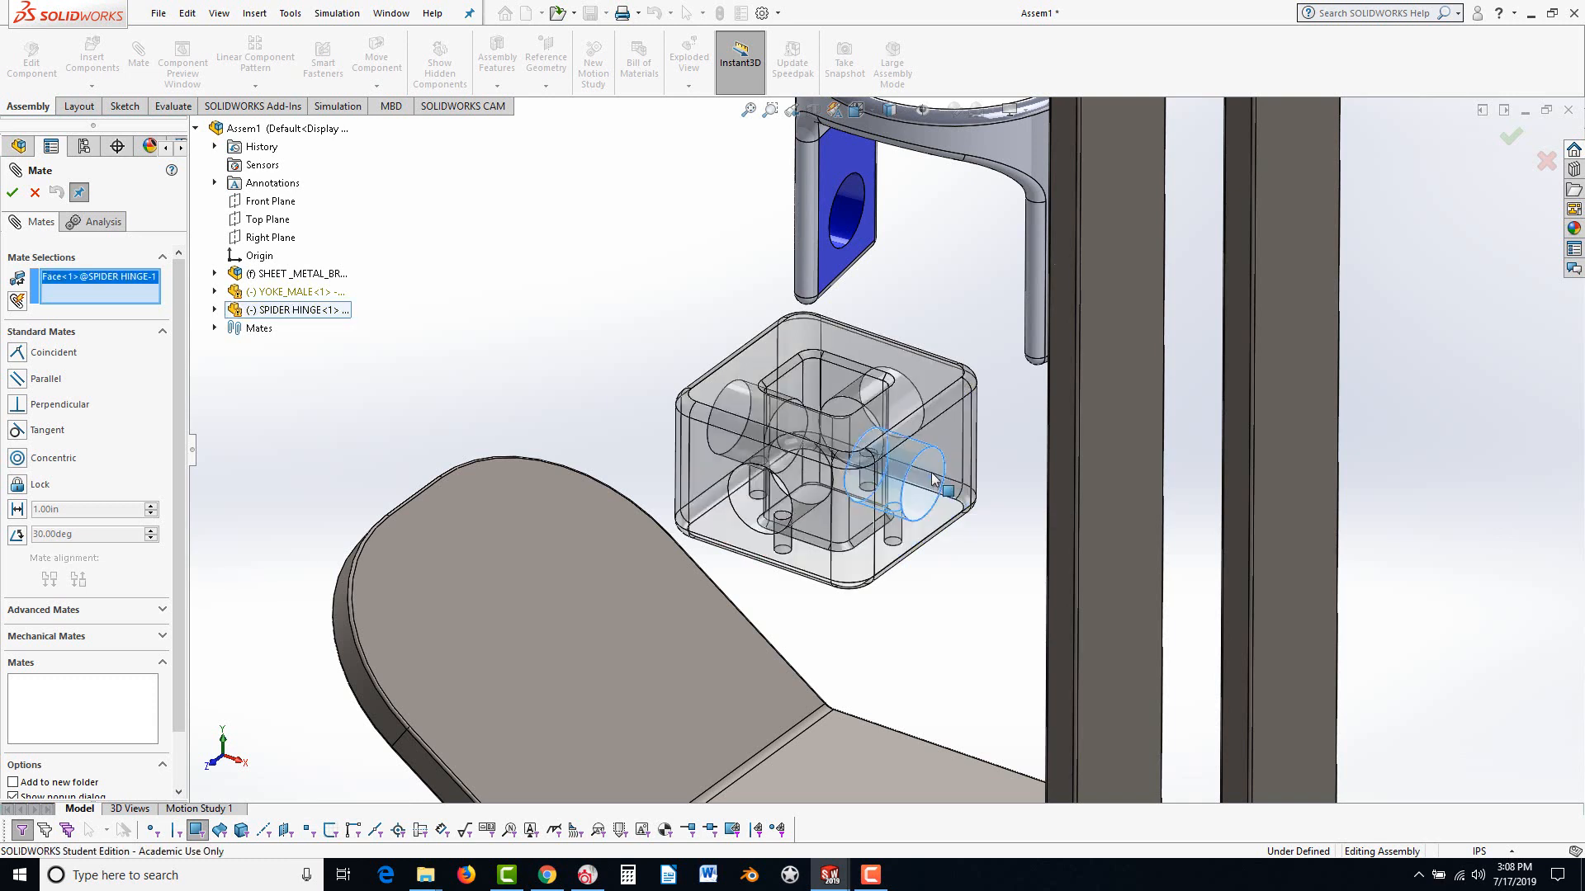
{"action": "left_click", "coordinate": [853, 217]}
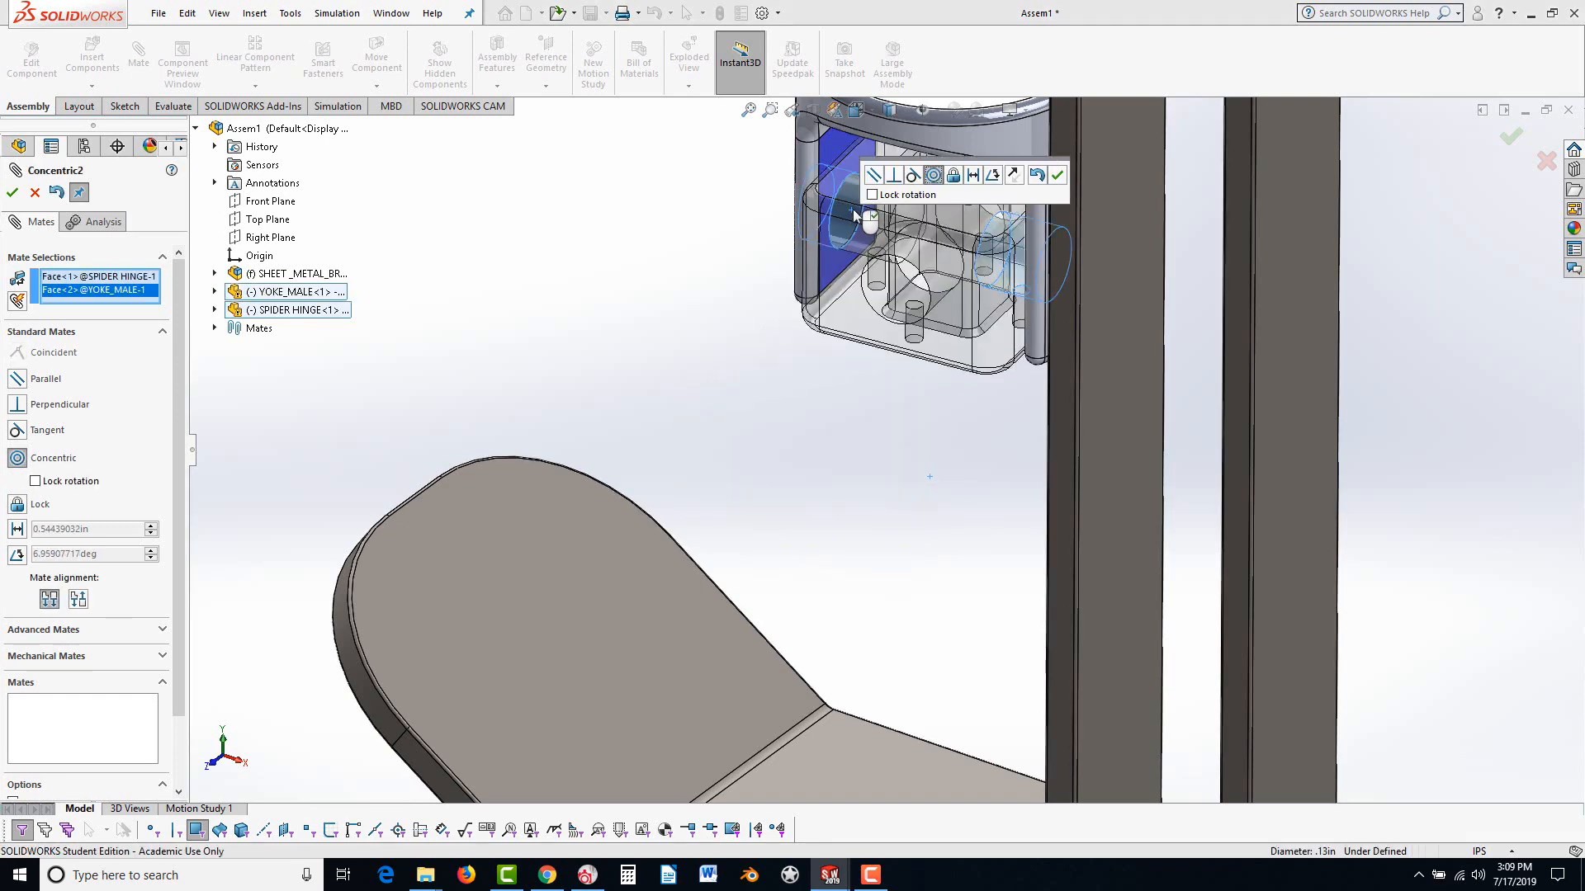
{"action": "left_click", "coordinate": [1057, 174]}
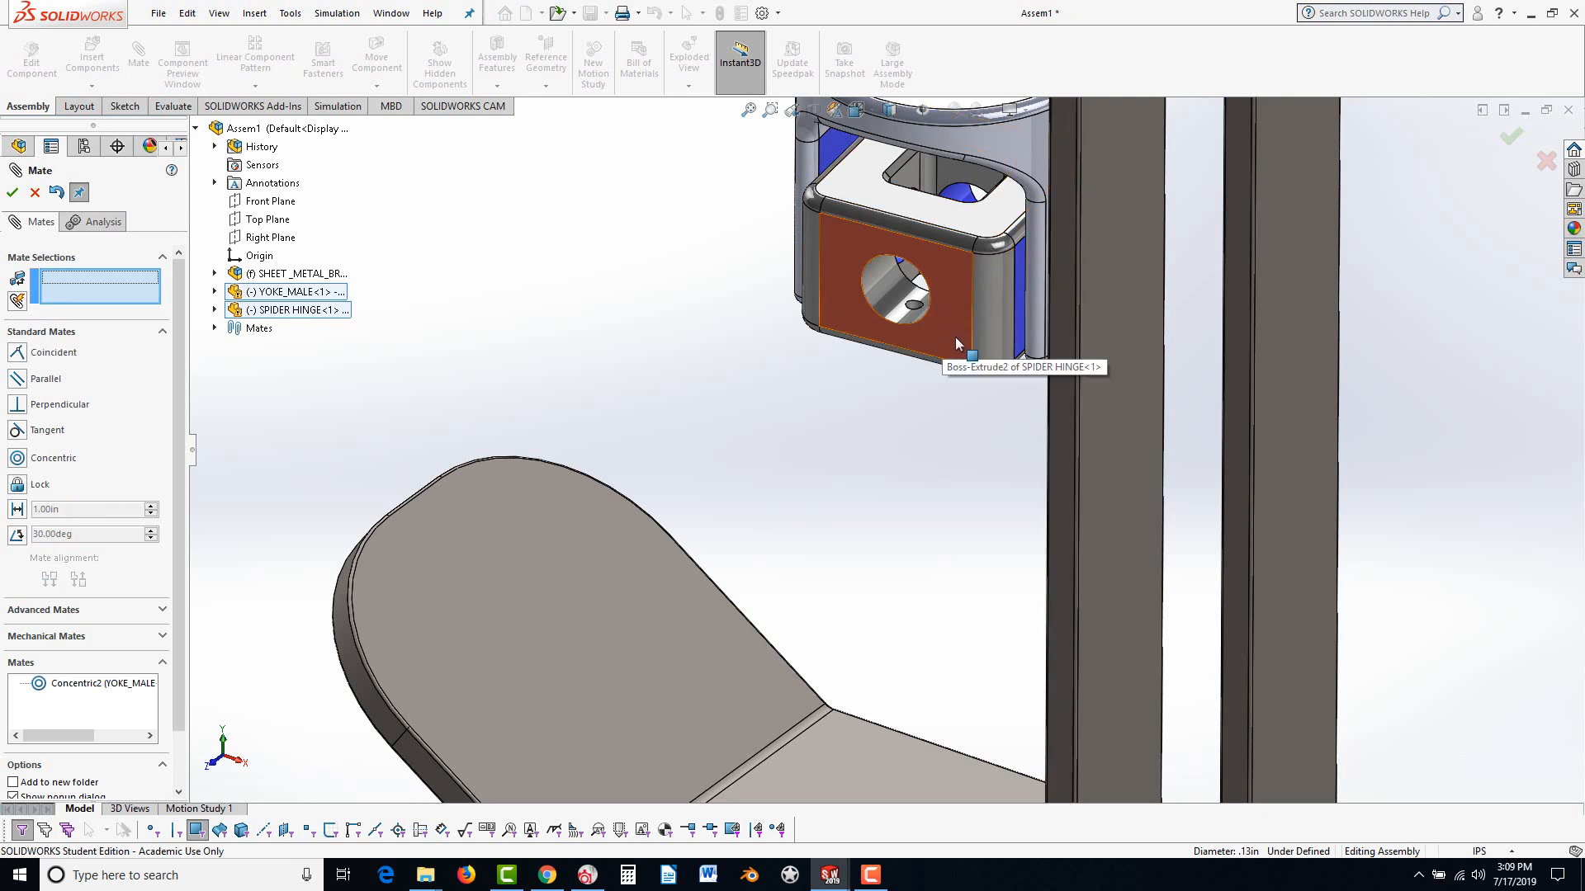
Try a coincident mate between the spider hinge's blue side face and the inner blue face of the yoke's opposite arm, and undo it
{"action": "left_click_drag", "start_coordinate": [954, 337], "coordinate": [941, 375]}
{"action": "middle_click_drag", "start_coordinate": [941, 376], "coordinate": [813, 410]}
{"action": "scroll", "coordinate": [754, 365], "scroll_direction": "down", "scroll_amount": 3}
{"action": "scroll", "coordinate": [759, 432], "scroll_direction": "up", "scroll_amount": 5}
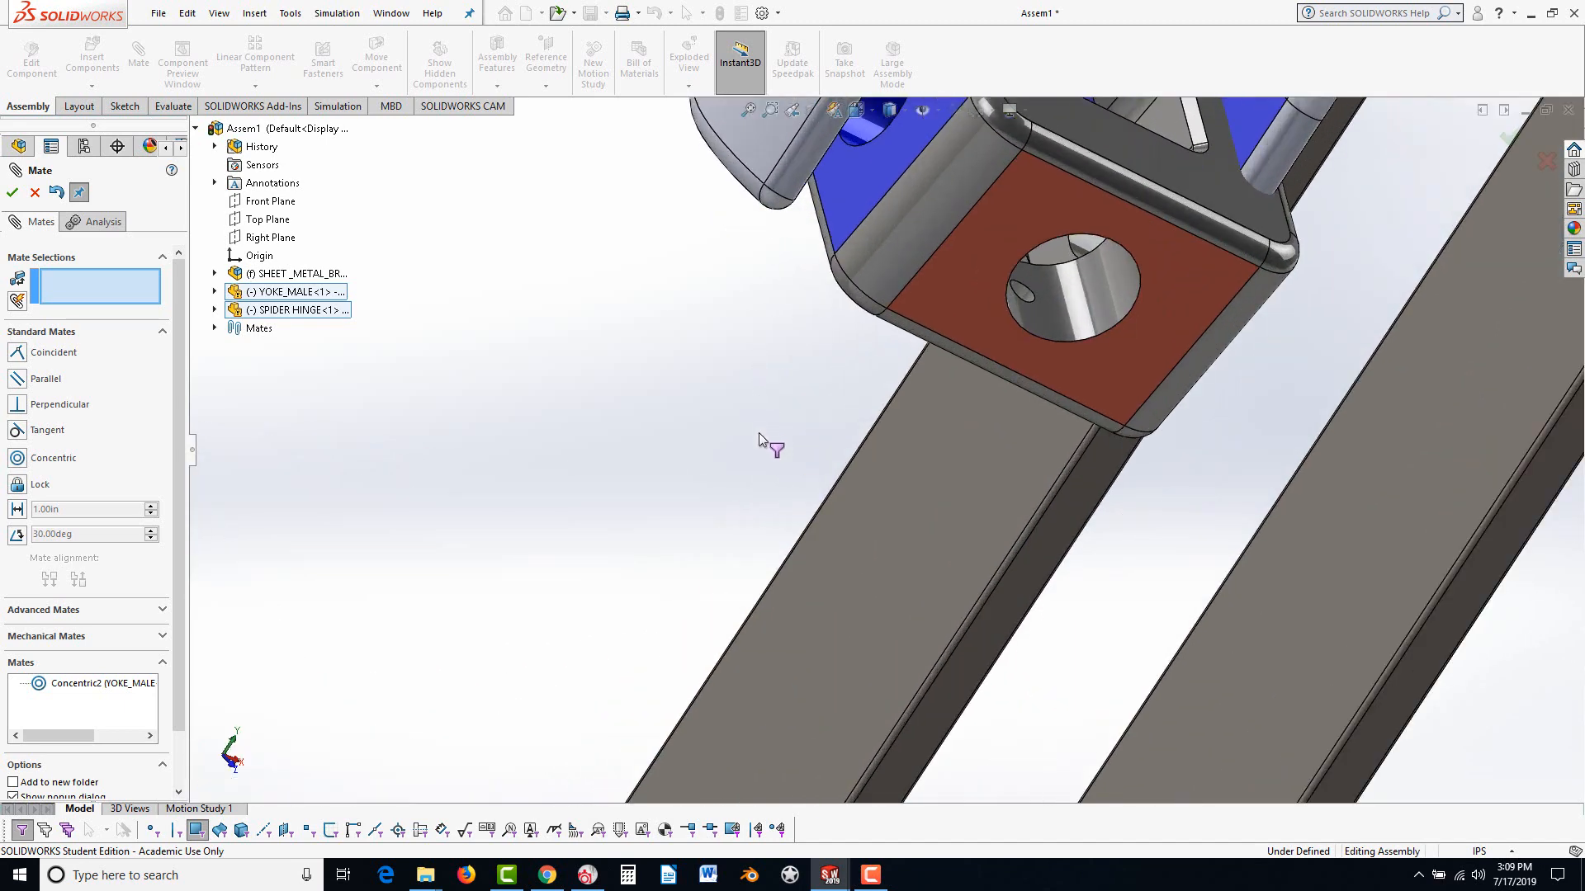
{"action": "scroll", "coordinate": [774, 409], "scroll_direction": "down", "scroll_amount": 7}
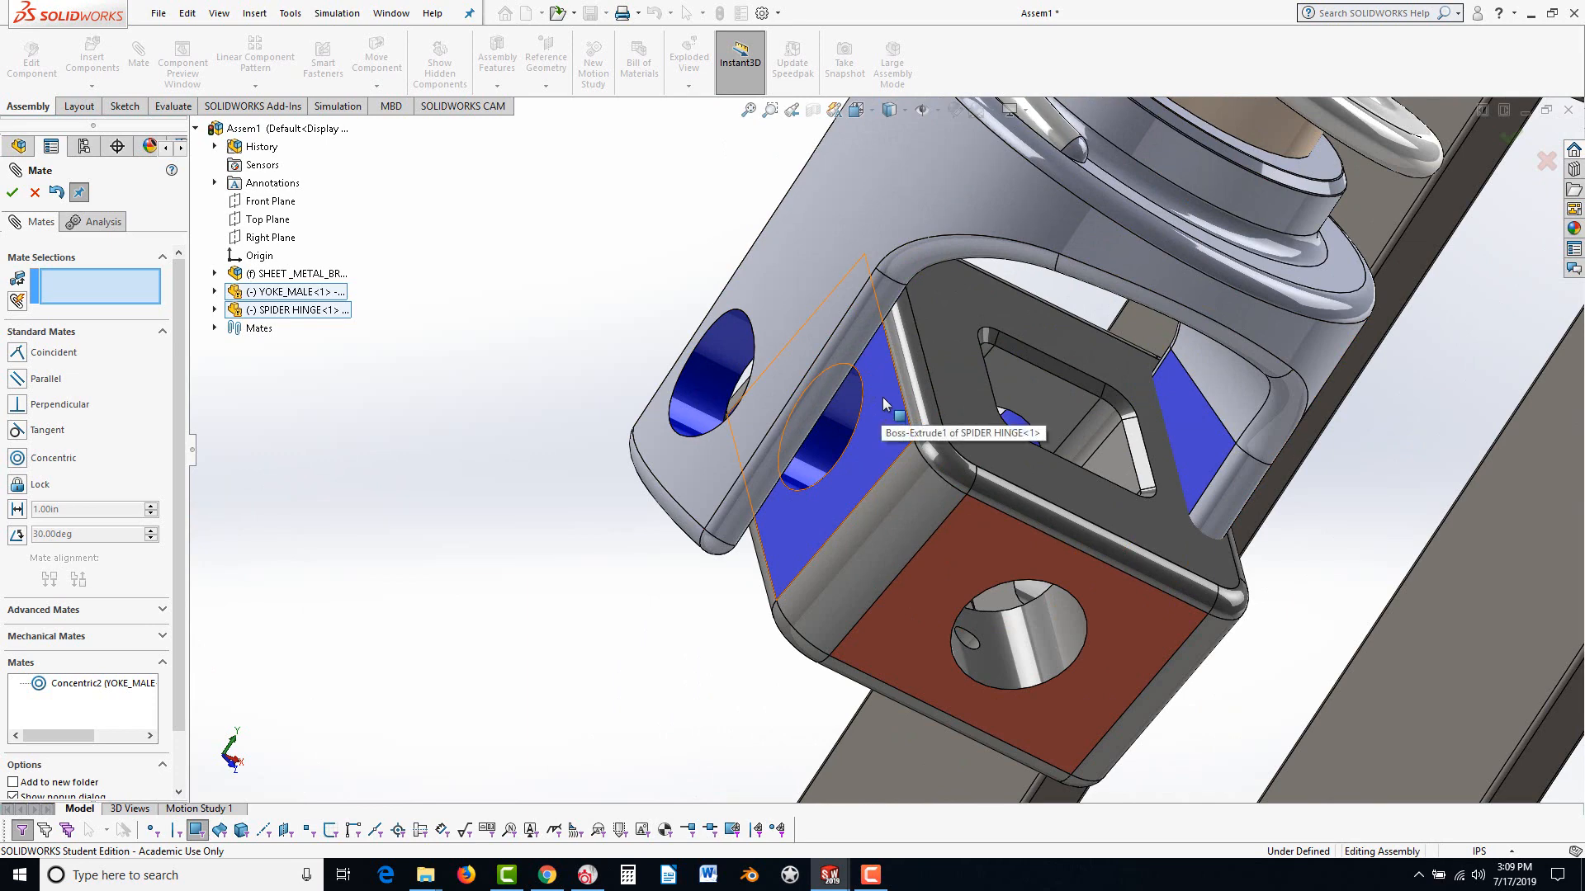
{"action": "left_click", "coordinate": [883, 398]}
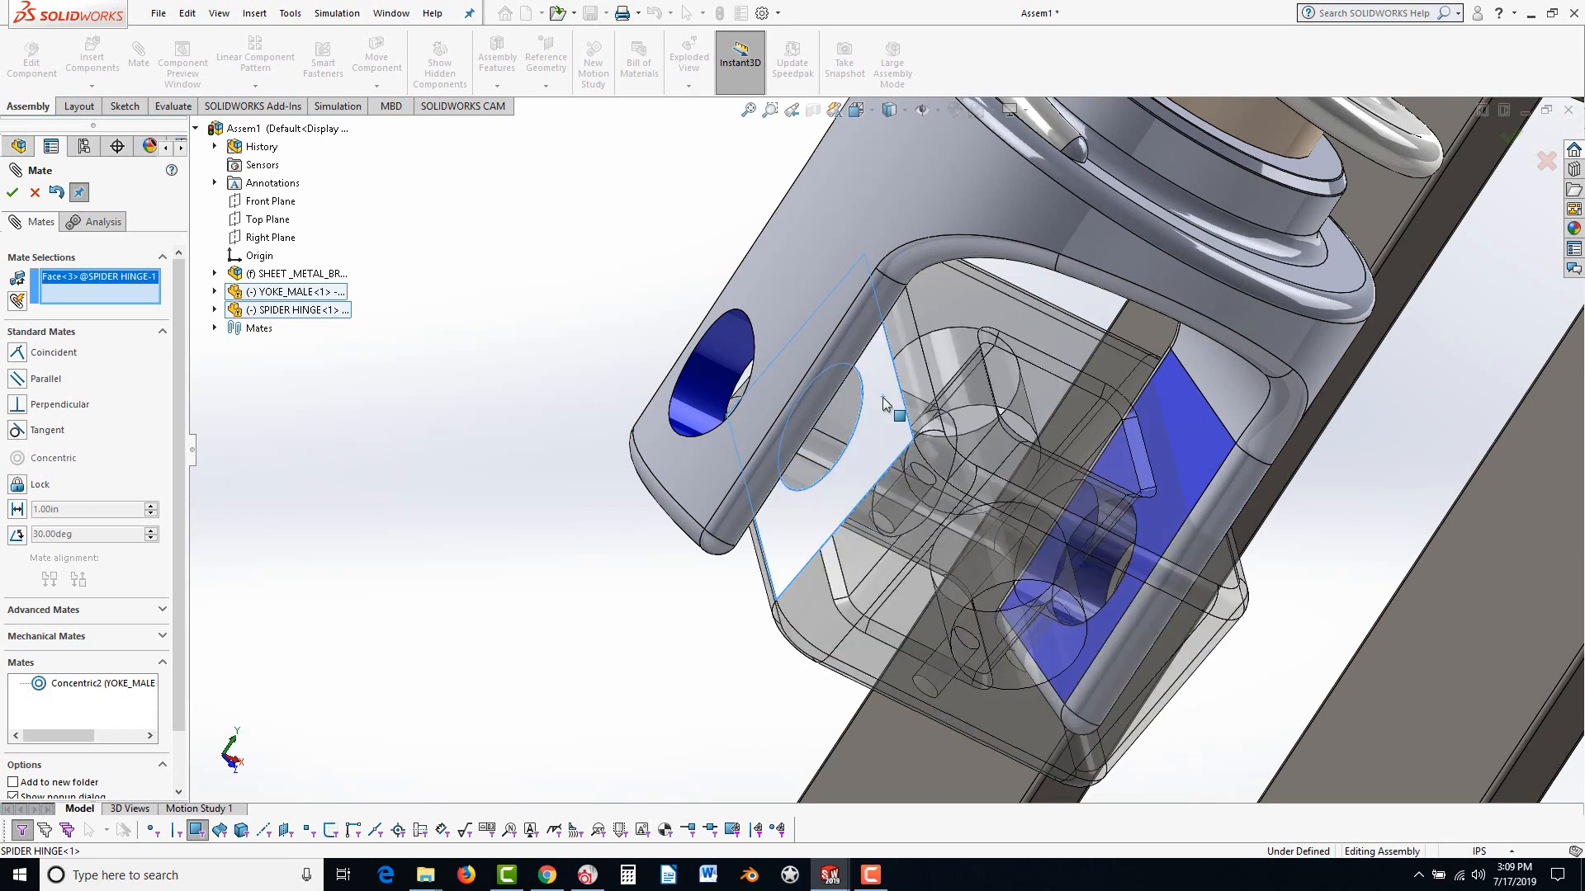
{"action": "middle_click_drag", "start_coordinate": [842, 508], "coordinate": [724, 492]}
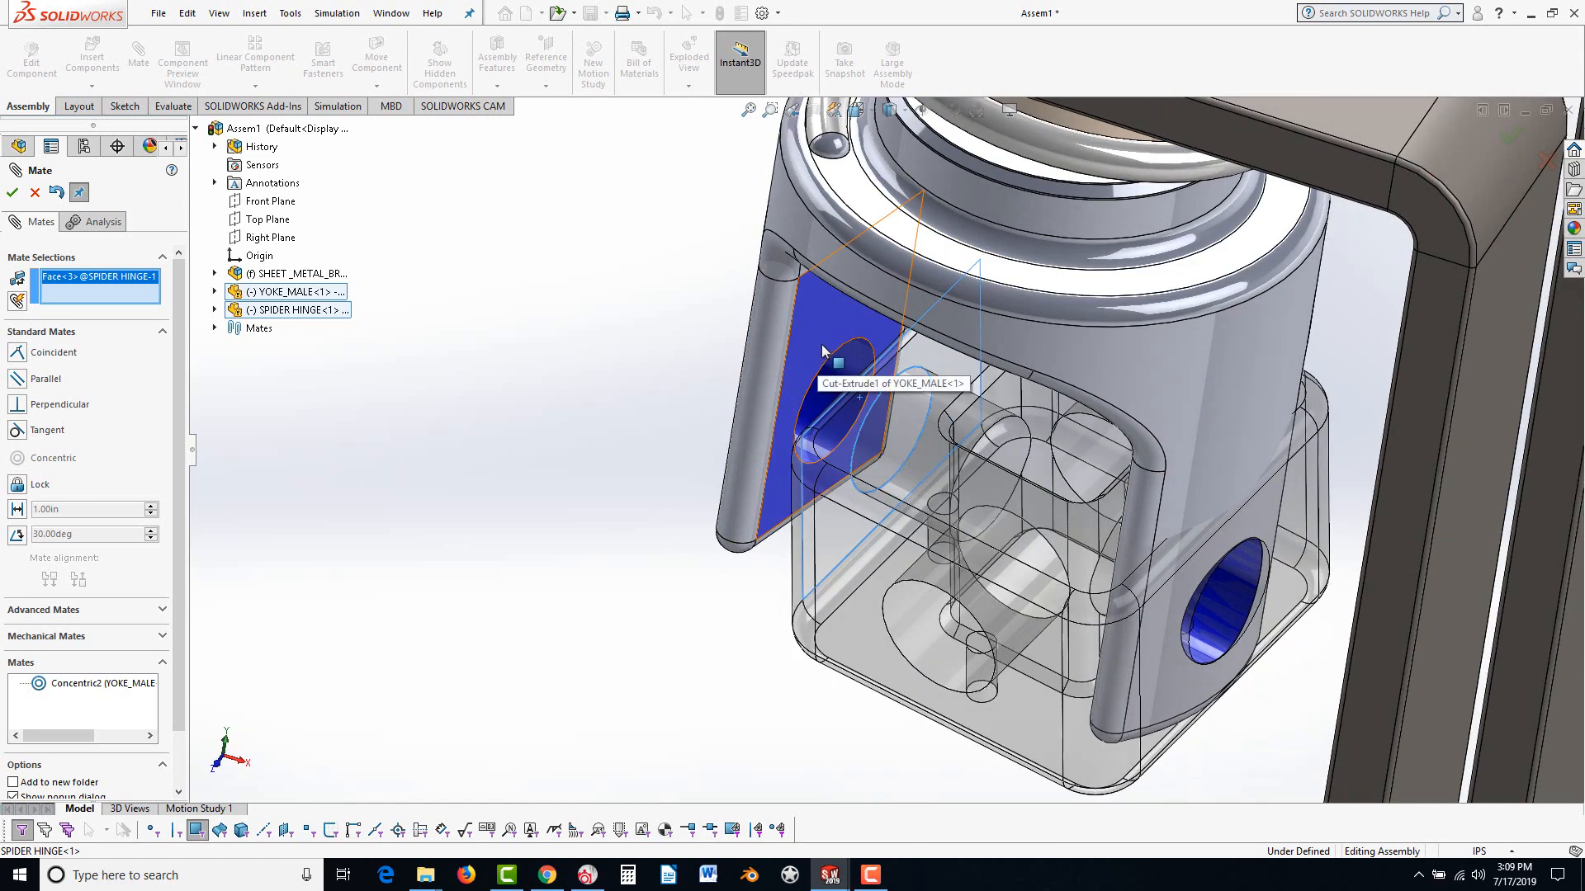
{"action": "middle_click_drag", "start_coordinate": [785, 655], "coordinate": [1211, 421]}
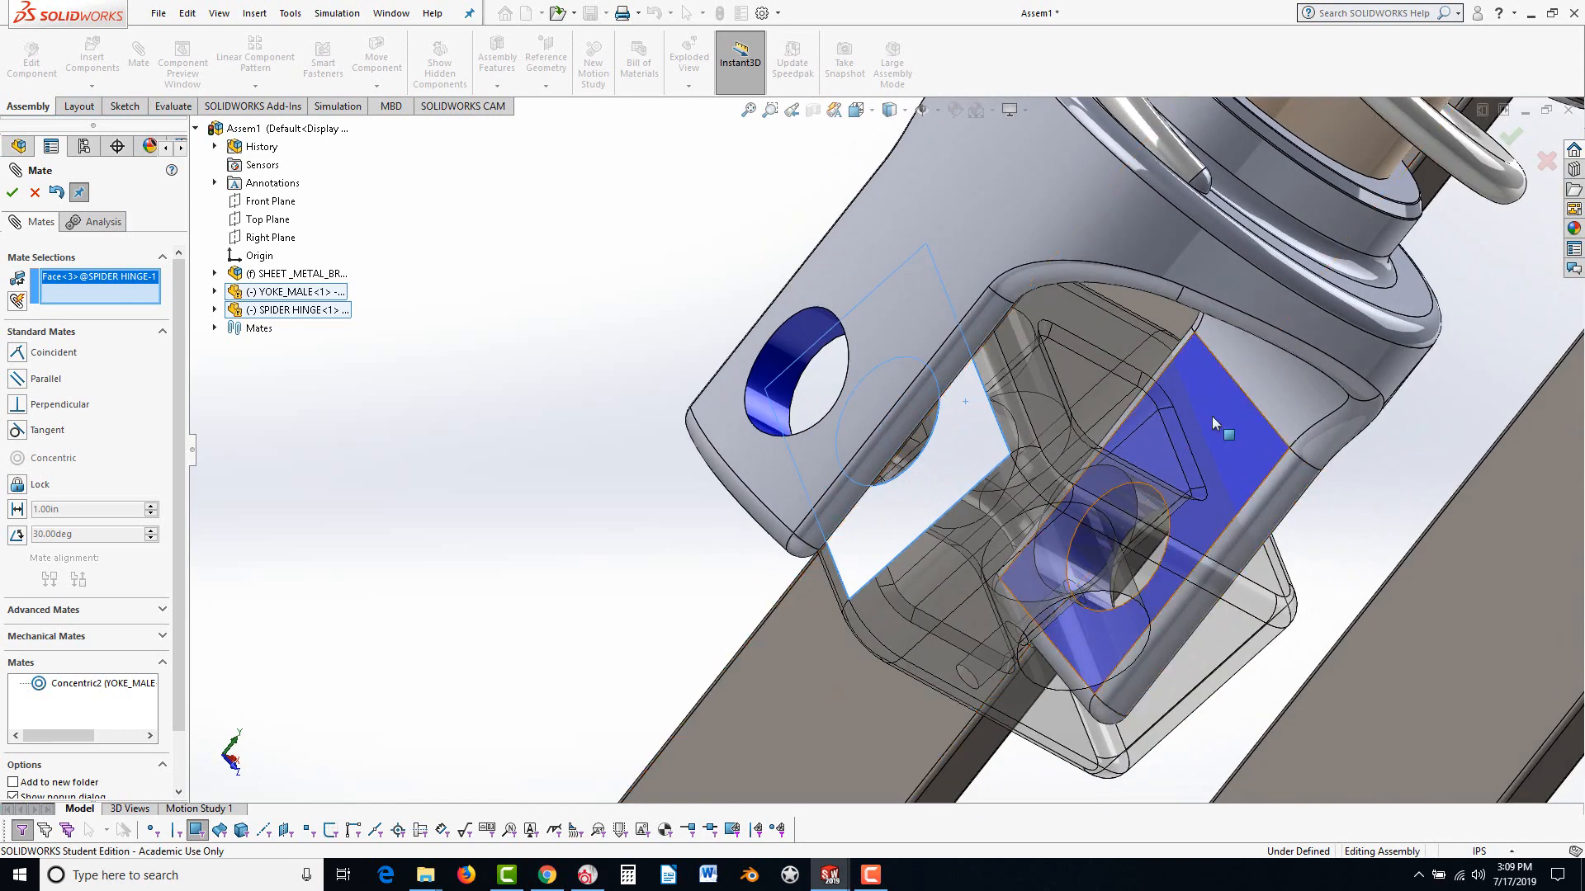
{"action": "left_click", "coordinate": [1233, 429]}
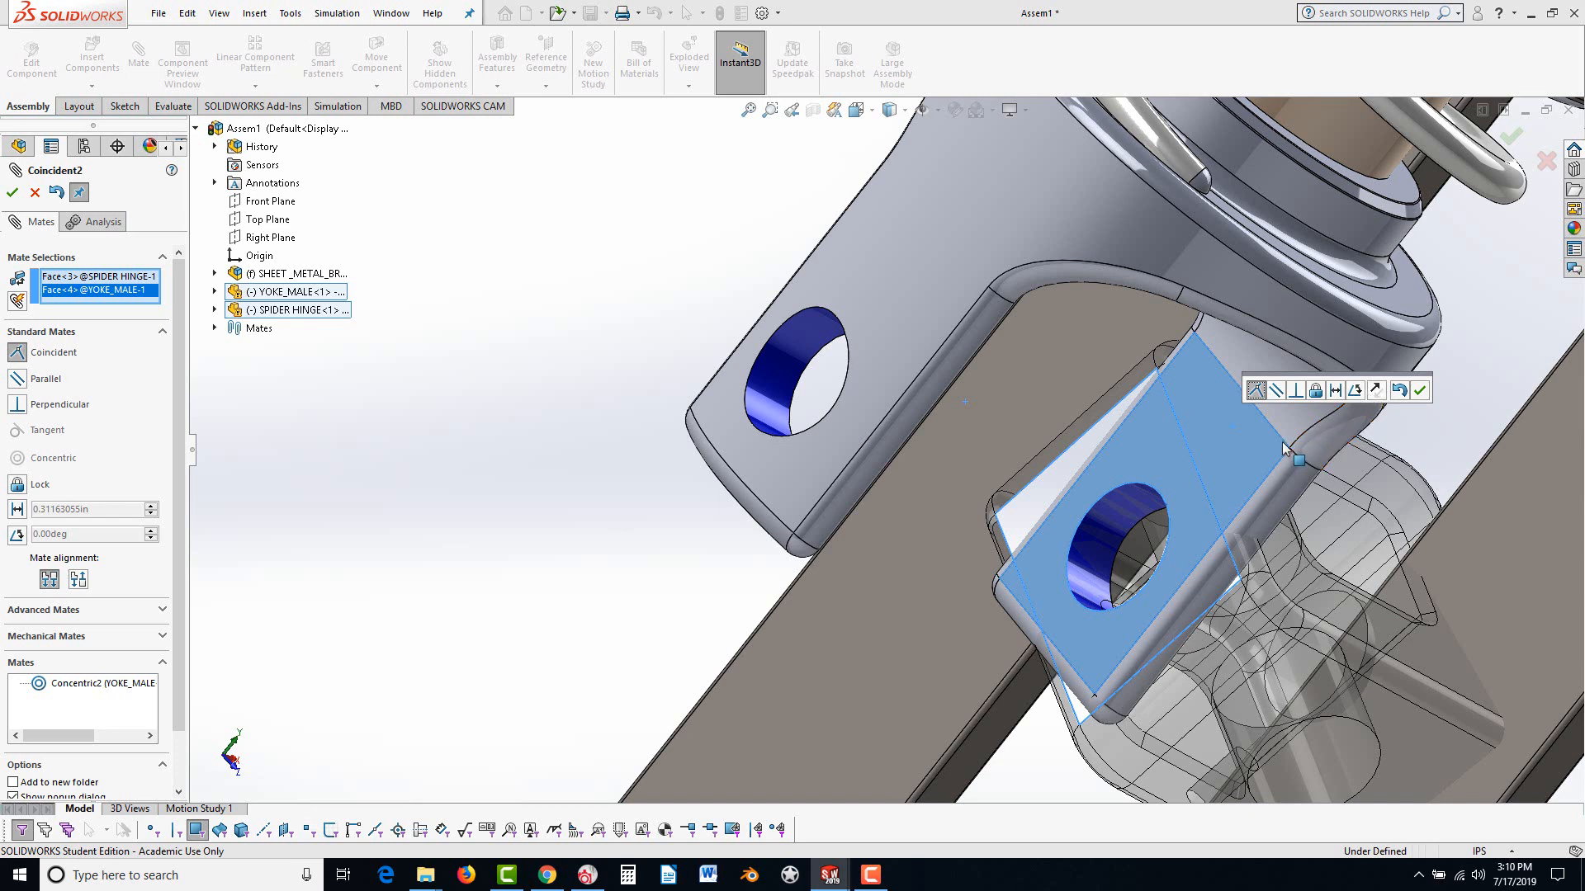
{"action": "left_click", "coordinate": [1400, 390]}
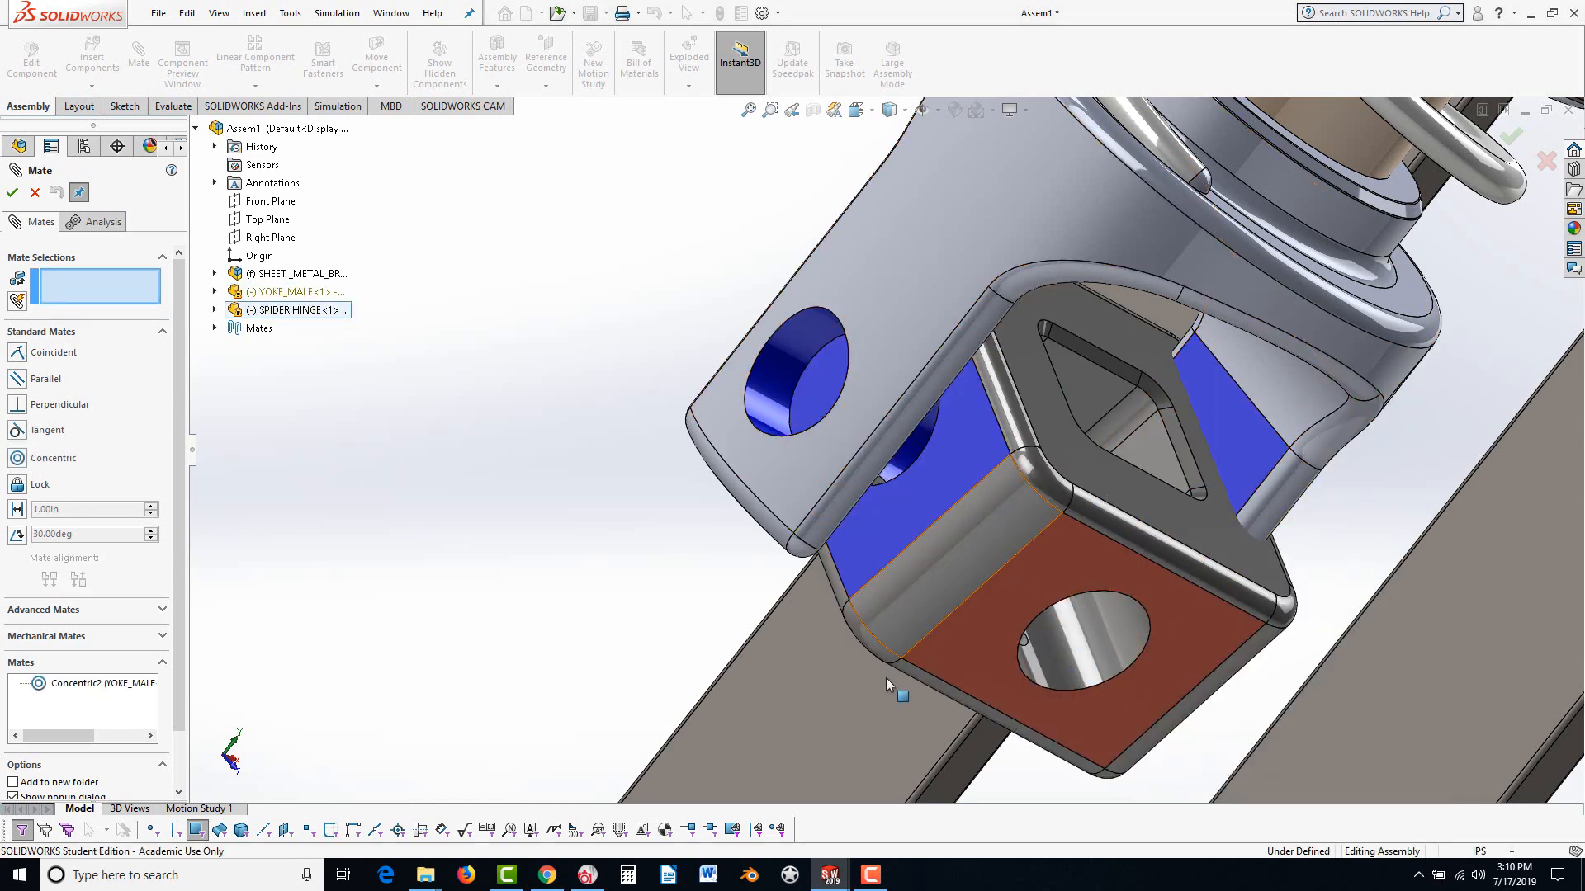
Add a coincident mate between the spider hinge's blue side face and the inner blue face of the male yoke's arm, and finish mating
{"action": "left_click", "coordinate": [969, 458]}
{"action": "middle_click_drag", "start_coordinate": [968, 458], "coordinate": [829, 561]}
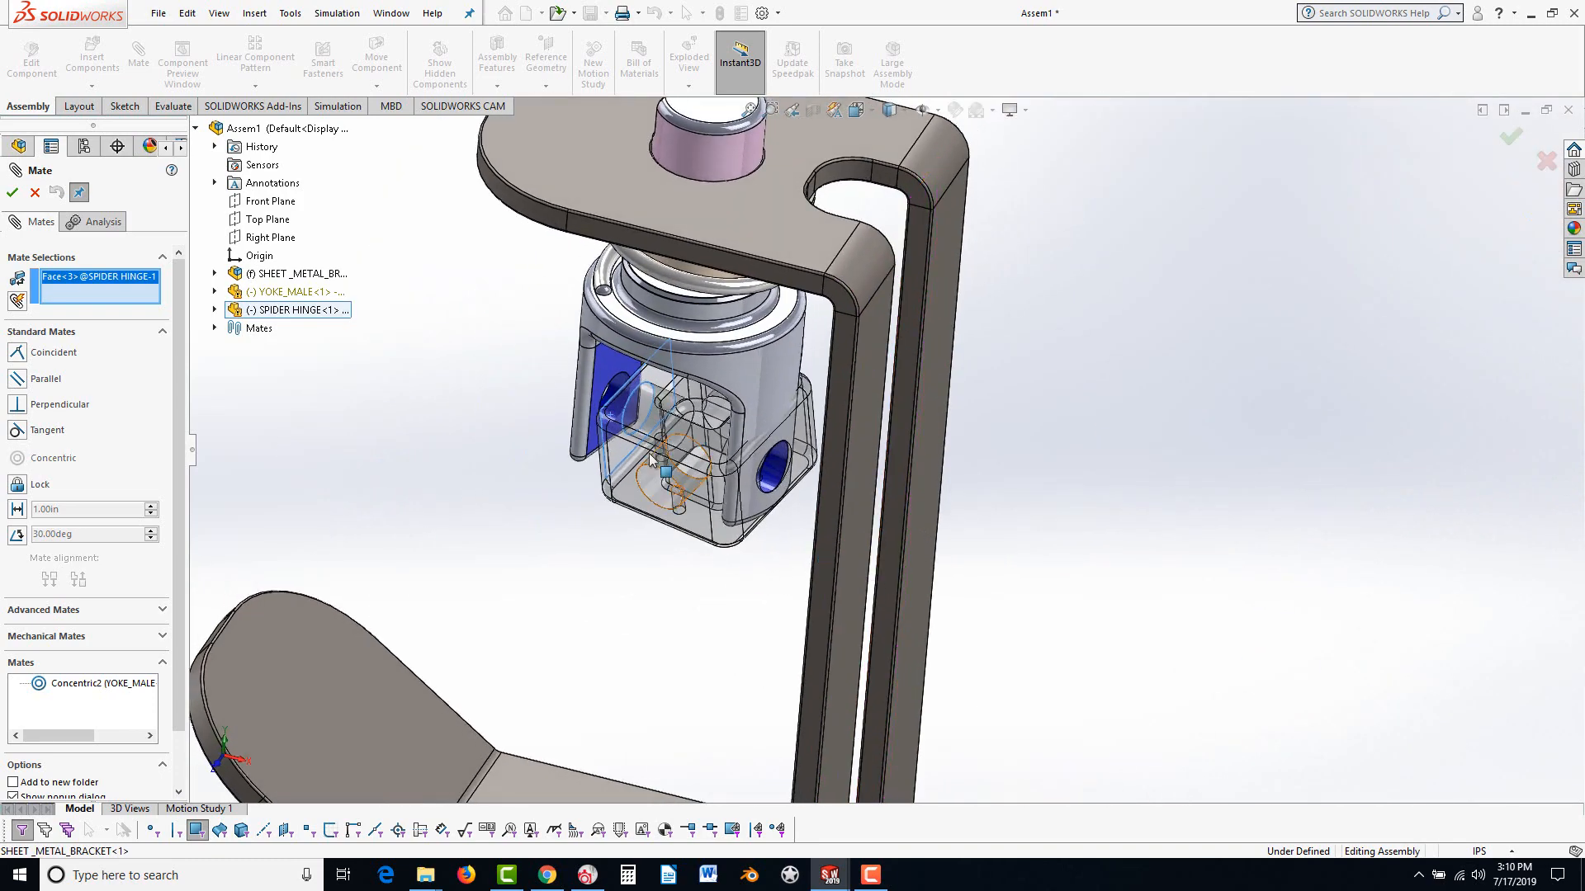
{"action": "scroll", "coordinate": [611, 404], "scroll_direction": "down", "scroll_amount": 3}
{"action": "left_click", "coordinate": [656, 438]}
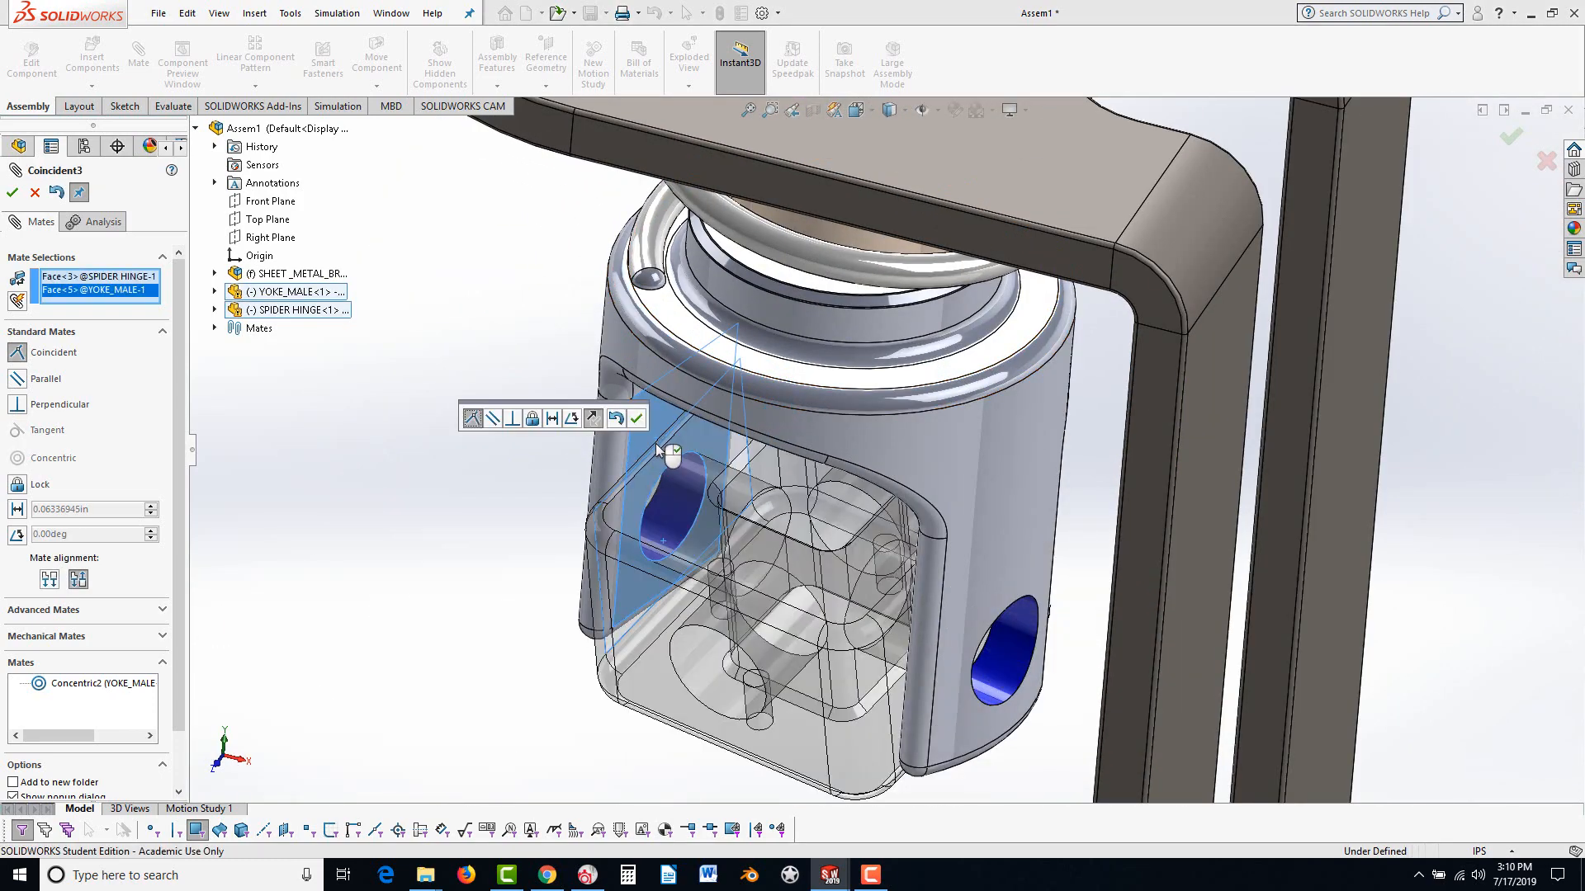
{"action": "left_click", "coordinate": [636, 419]}
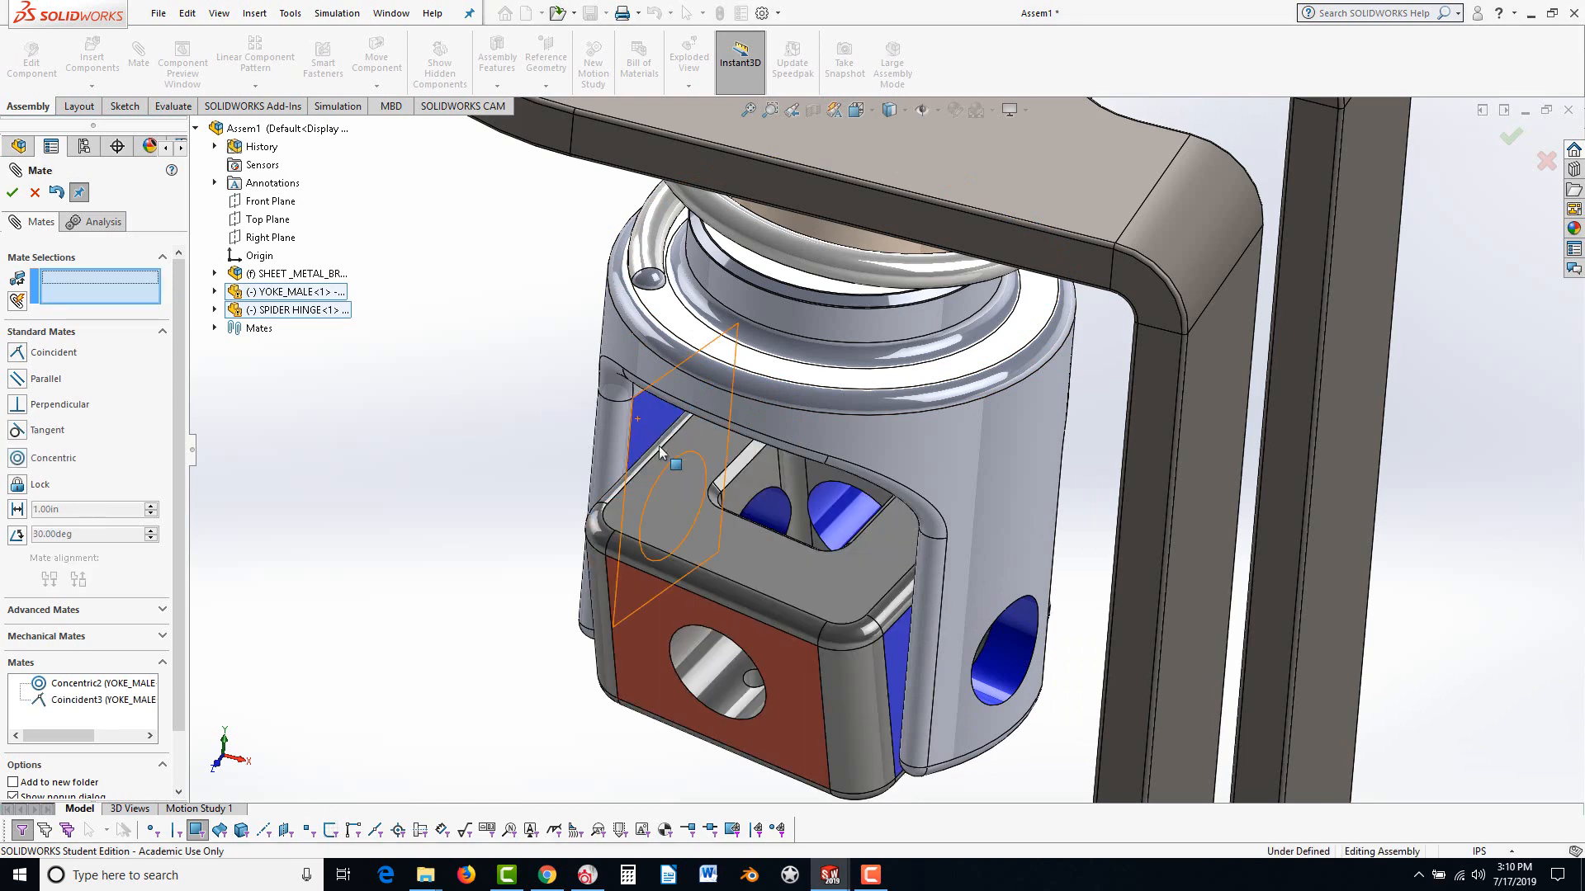
{"action": "left_click", "coordinate": [13, 192]}
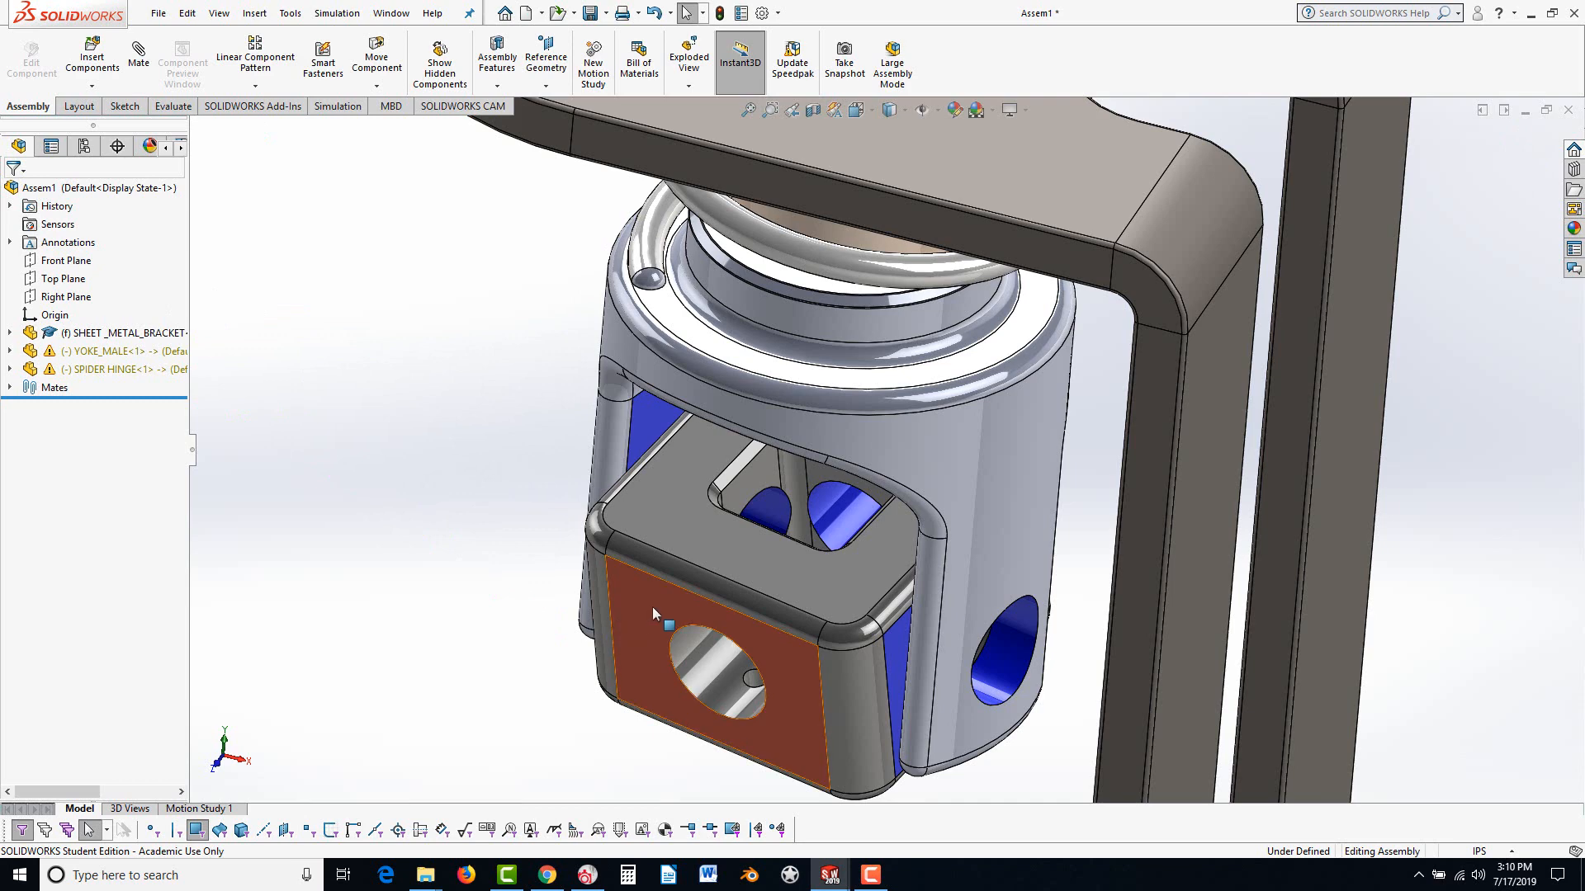
Try turning the male yoke about its shaft axis to check the mated hinge's motion, and clear the selection
{"action": "scroll", "coordinate": [652, 607], "scroll_direction": "up", "scroll_amount": 3}
{"action": "left_click", "coordinate": [821, 487]}
{"action": "left_click_drag", "start_coordinate": [821, 487], "coordinate": [929, 428]}
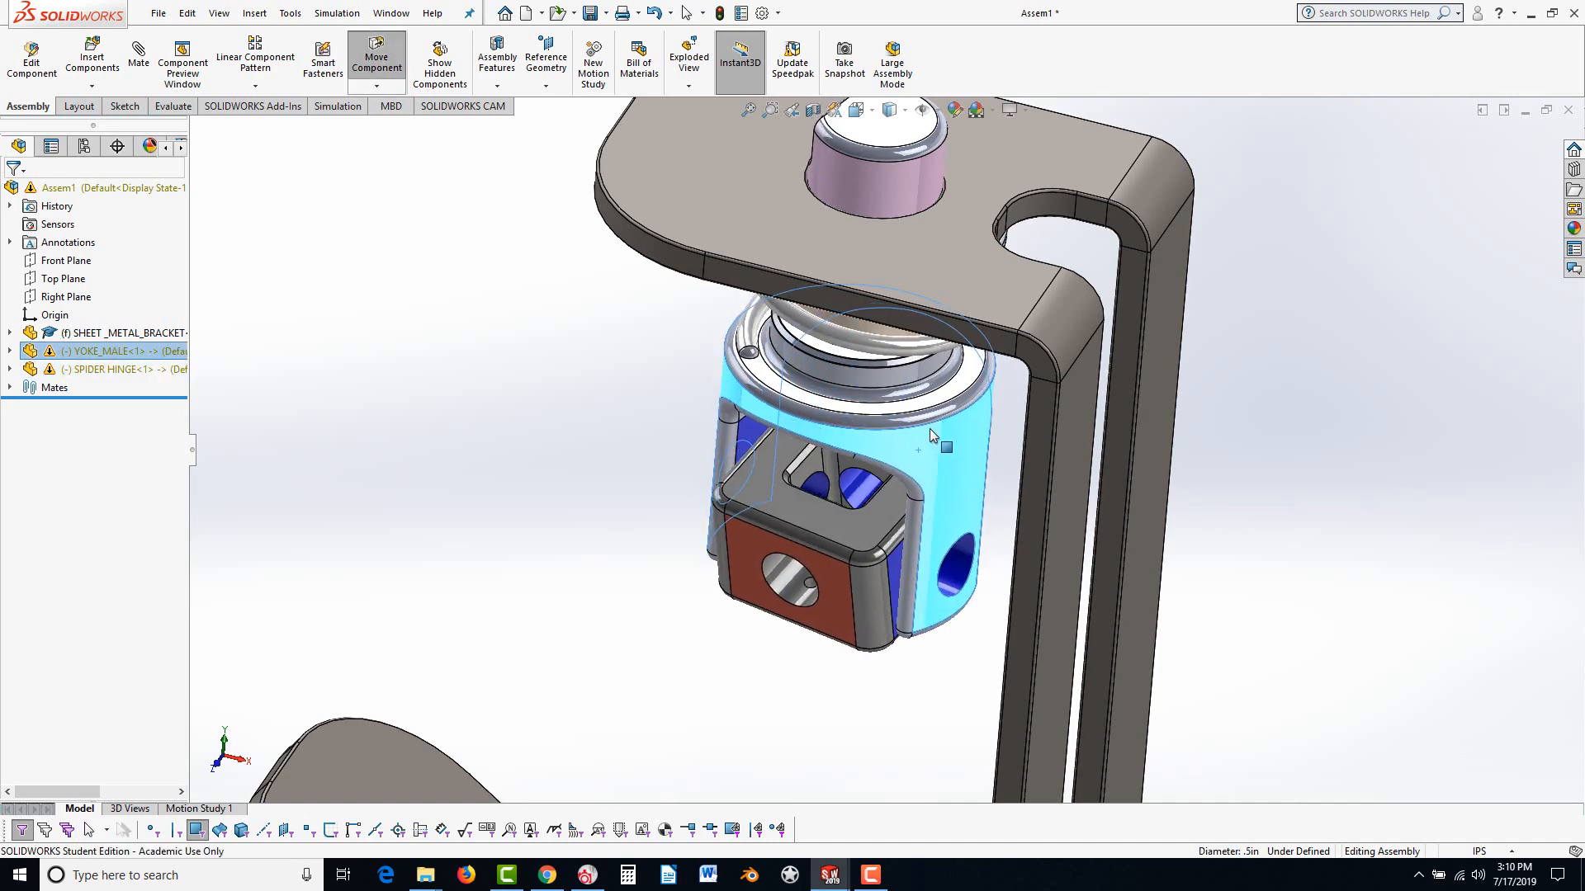
{"action": "left_click", "coordinate": [651, 660]}
{"action": "scroll", "coordinate": [660, 656], "scroll_direction": "up", "scroll_amount": 4}
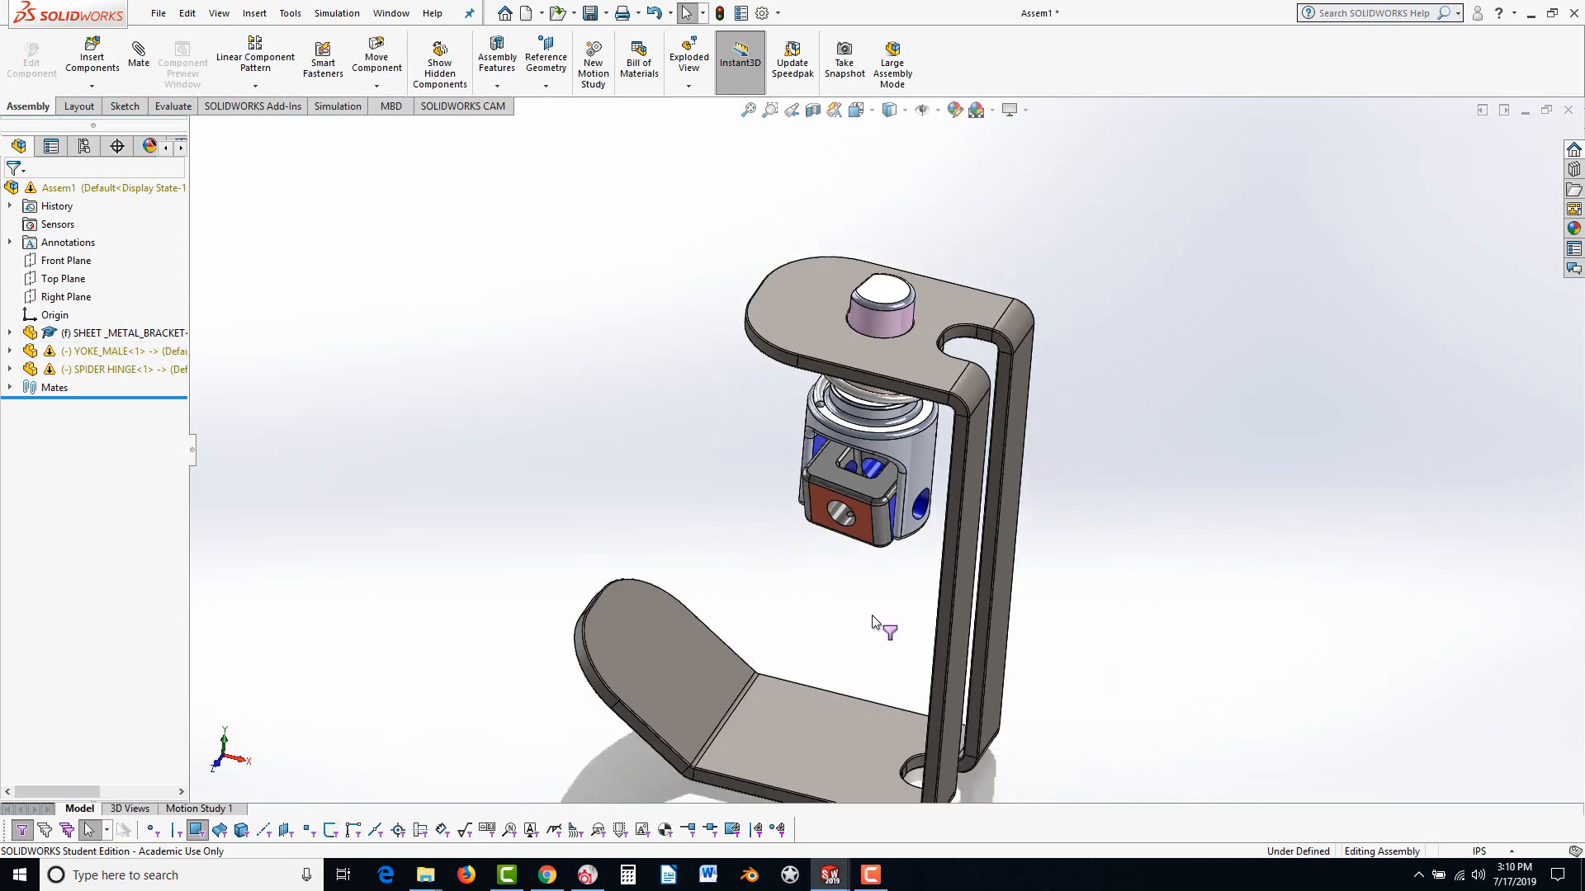
{"action": "scroll", "coordinate": [873, 622], "scroll_direction": "down", "scroll_amount": 3}
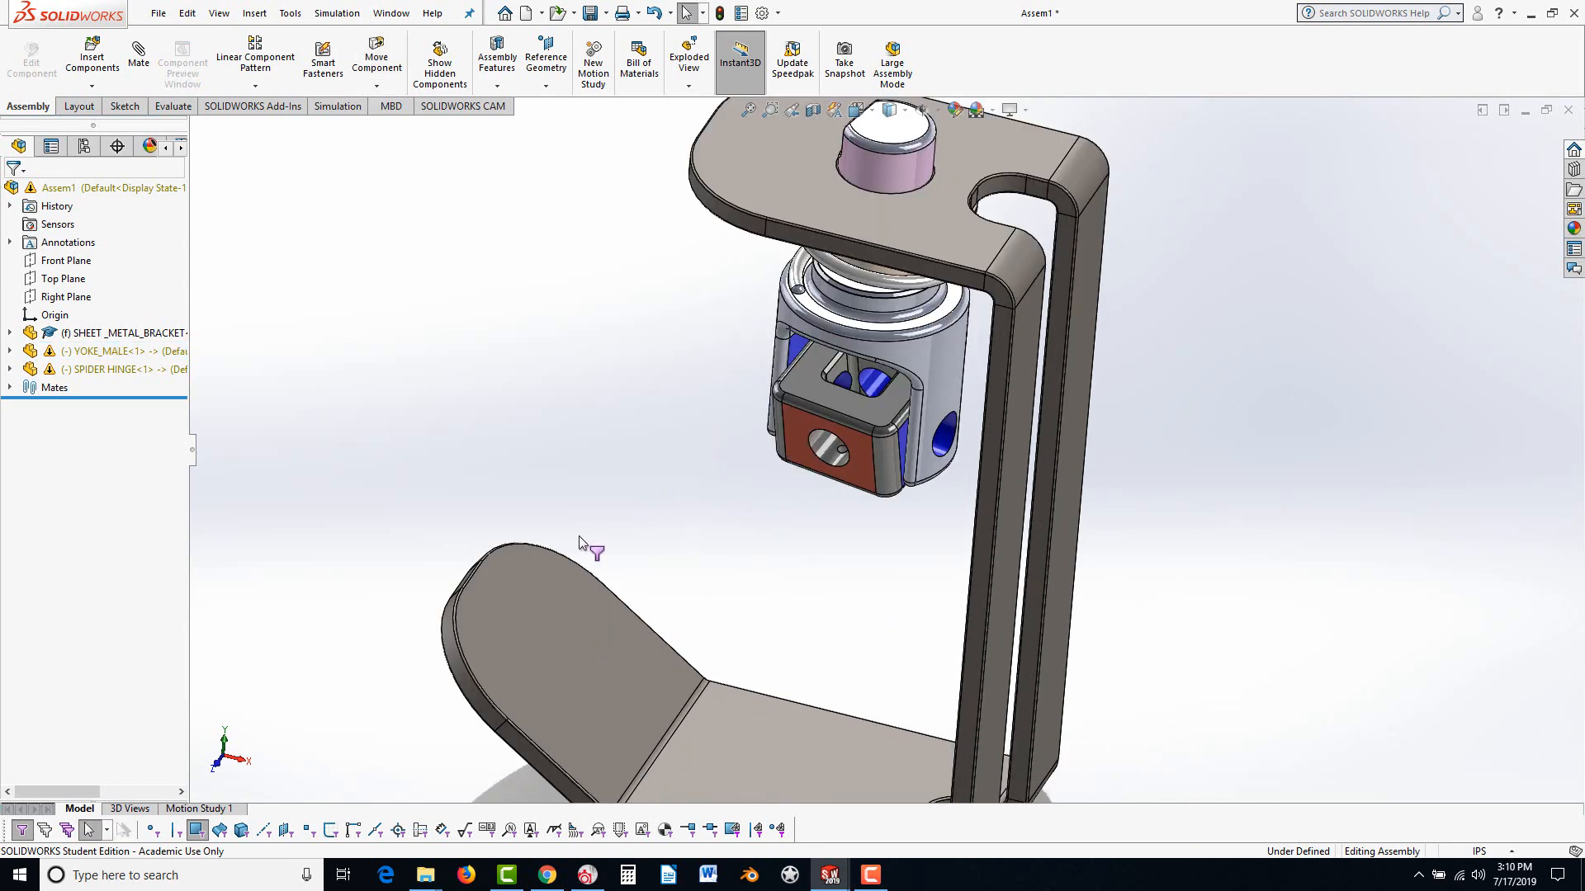
Insert the YOKE_FEMALE part from the E5 folder and place it beside the spider hinge, above the bracket's angled foot
{"action": "left_click", "coordinate": [119, 70]}
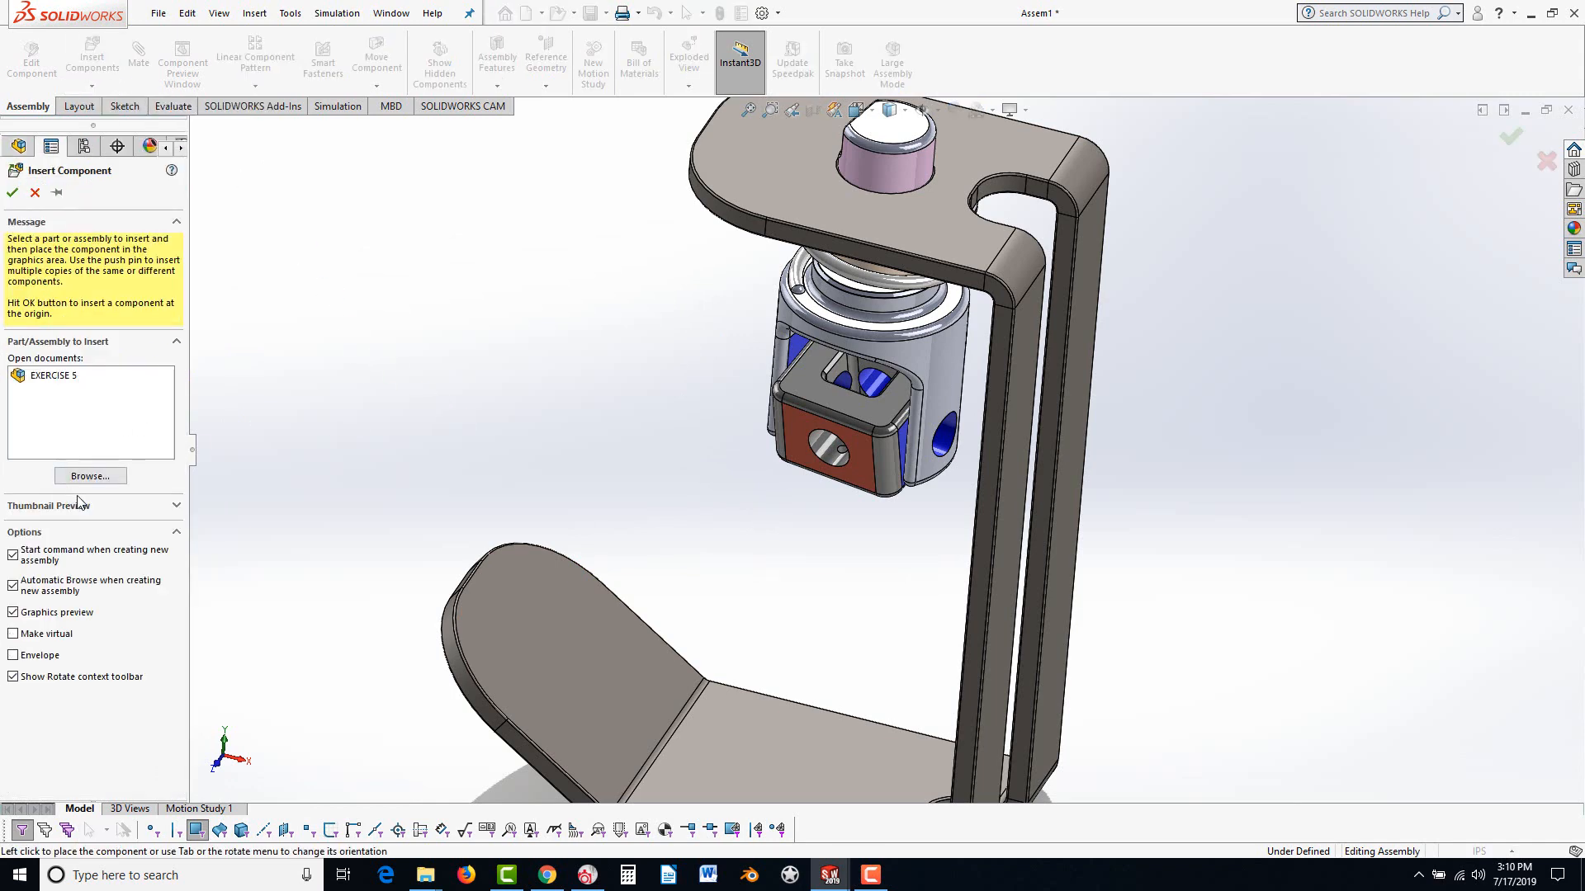
{"action": "left_click", "coordinate": [90, 476]}
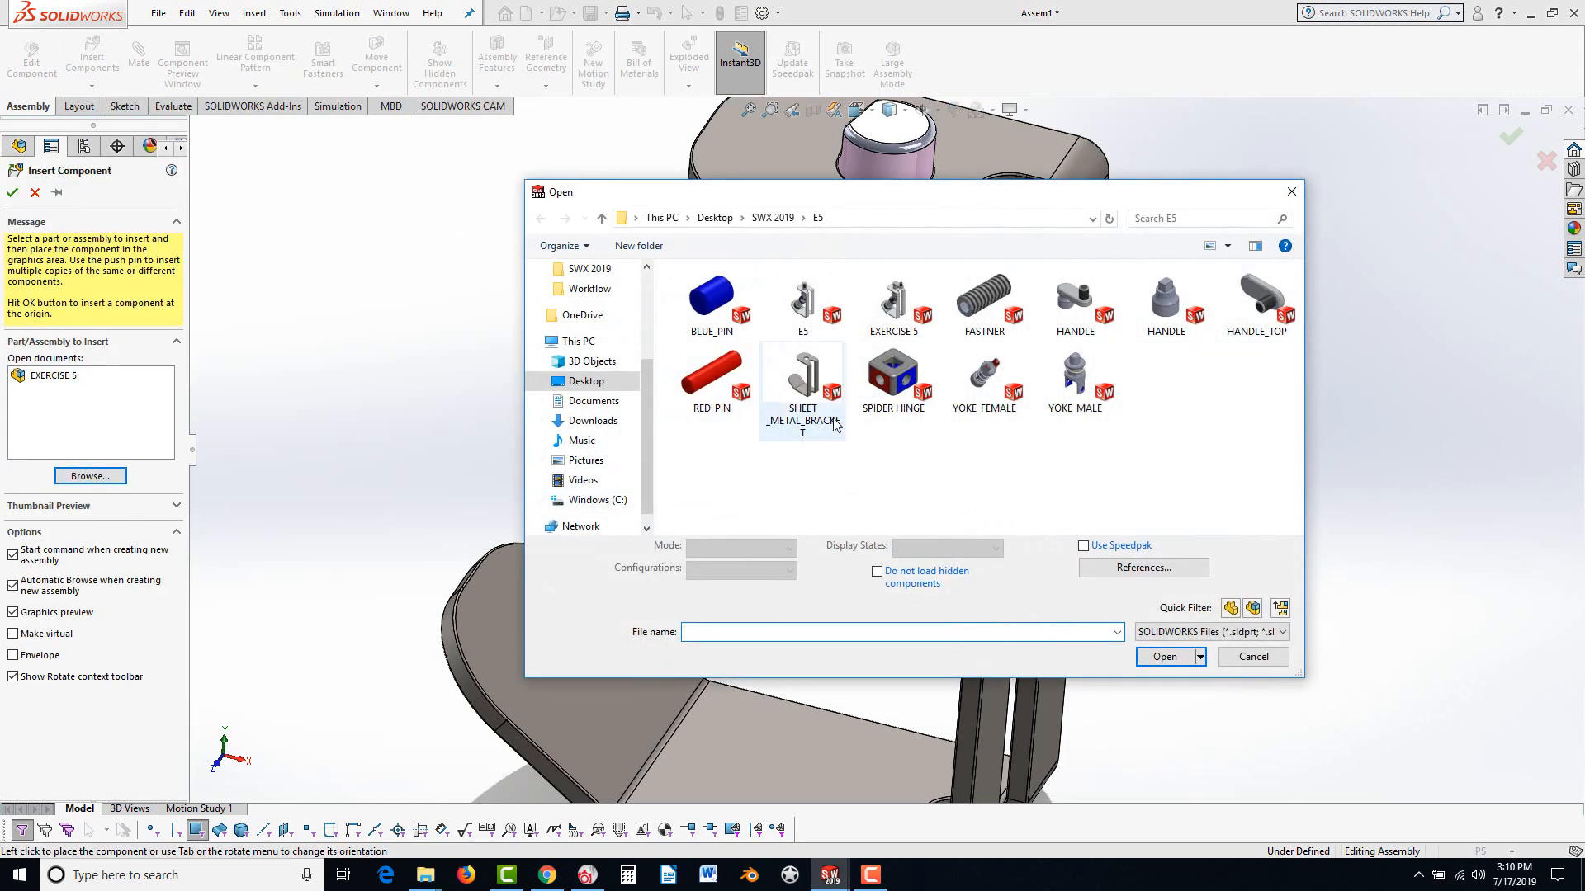
{"action": "left_click", "coordinate": [982, 388]}
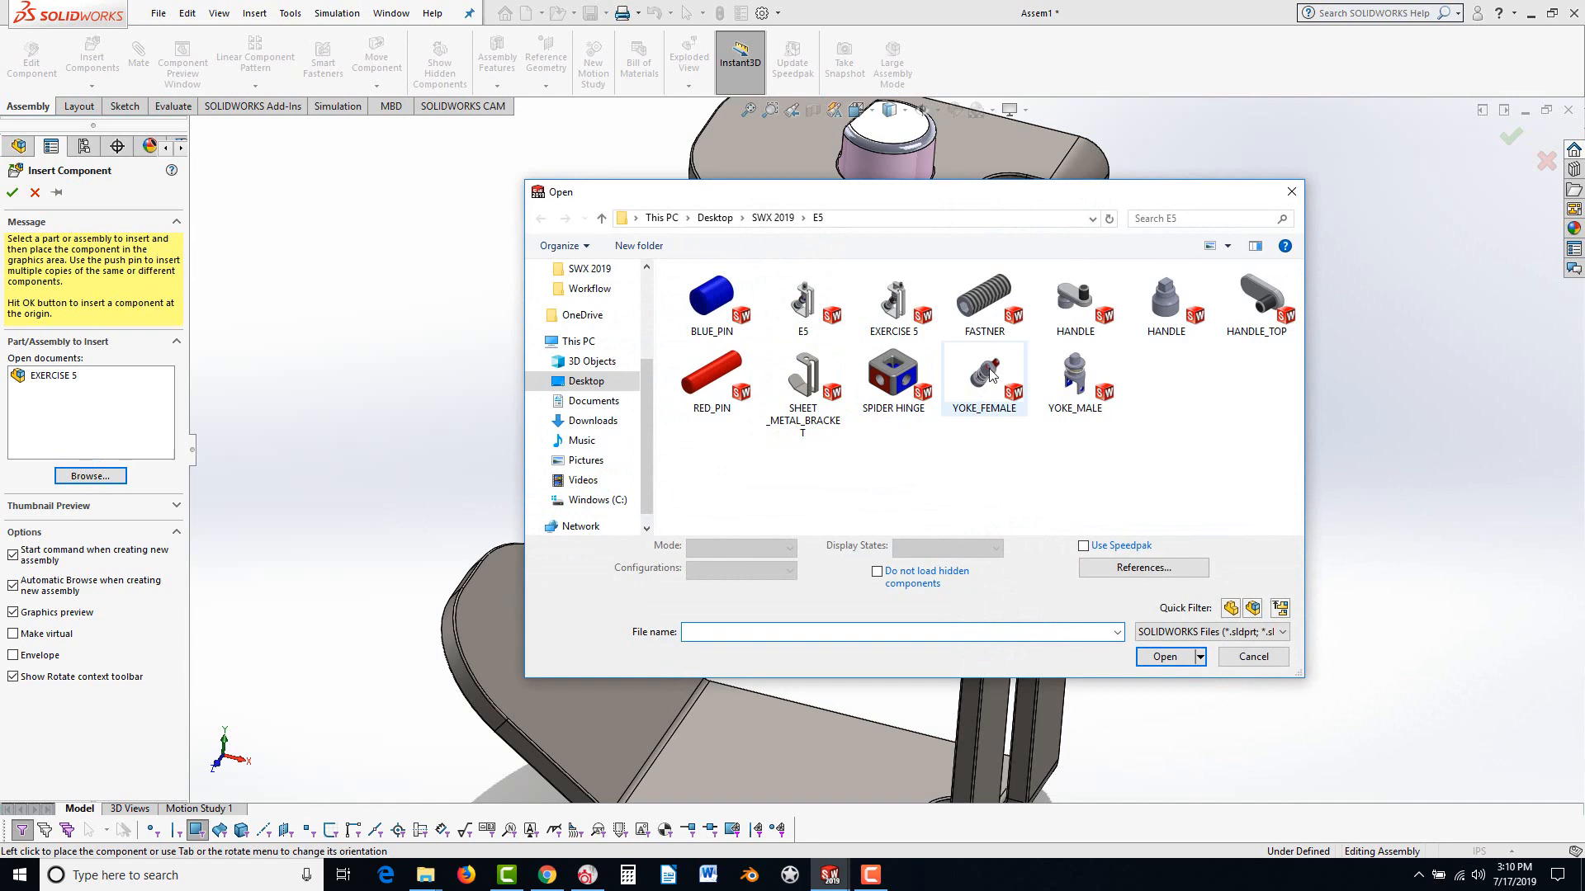
{"action": "left_click", "coordinate": [1164, 645]}
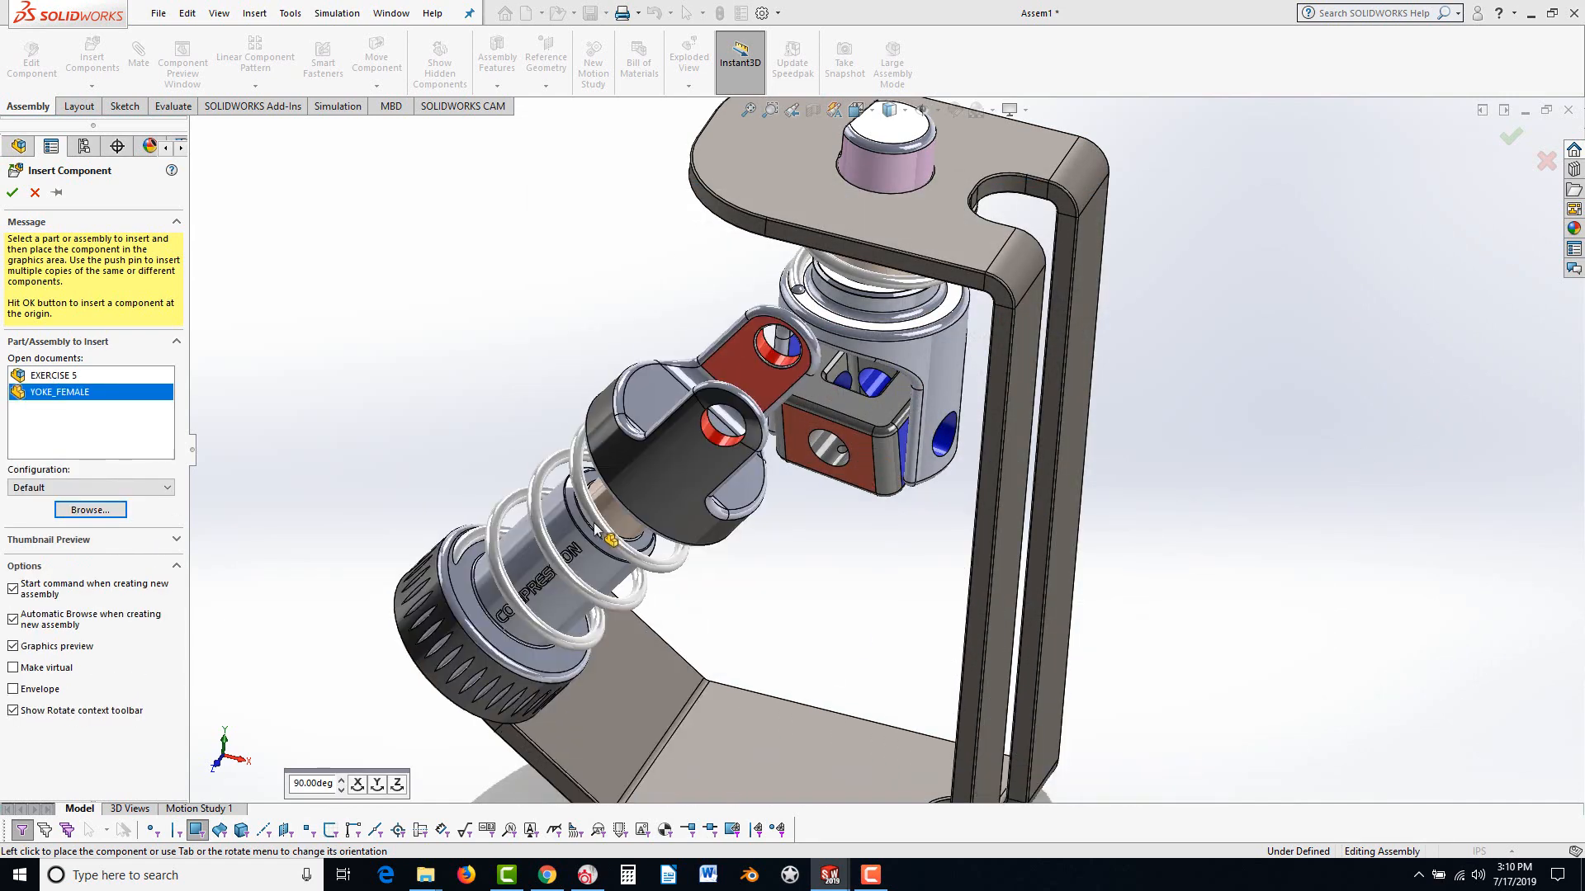
{"action": "left_click", "coordinate": [511, 499]}
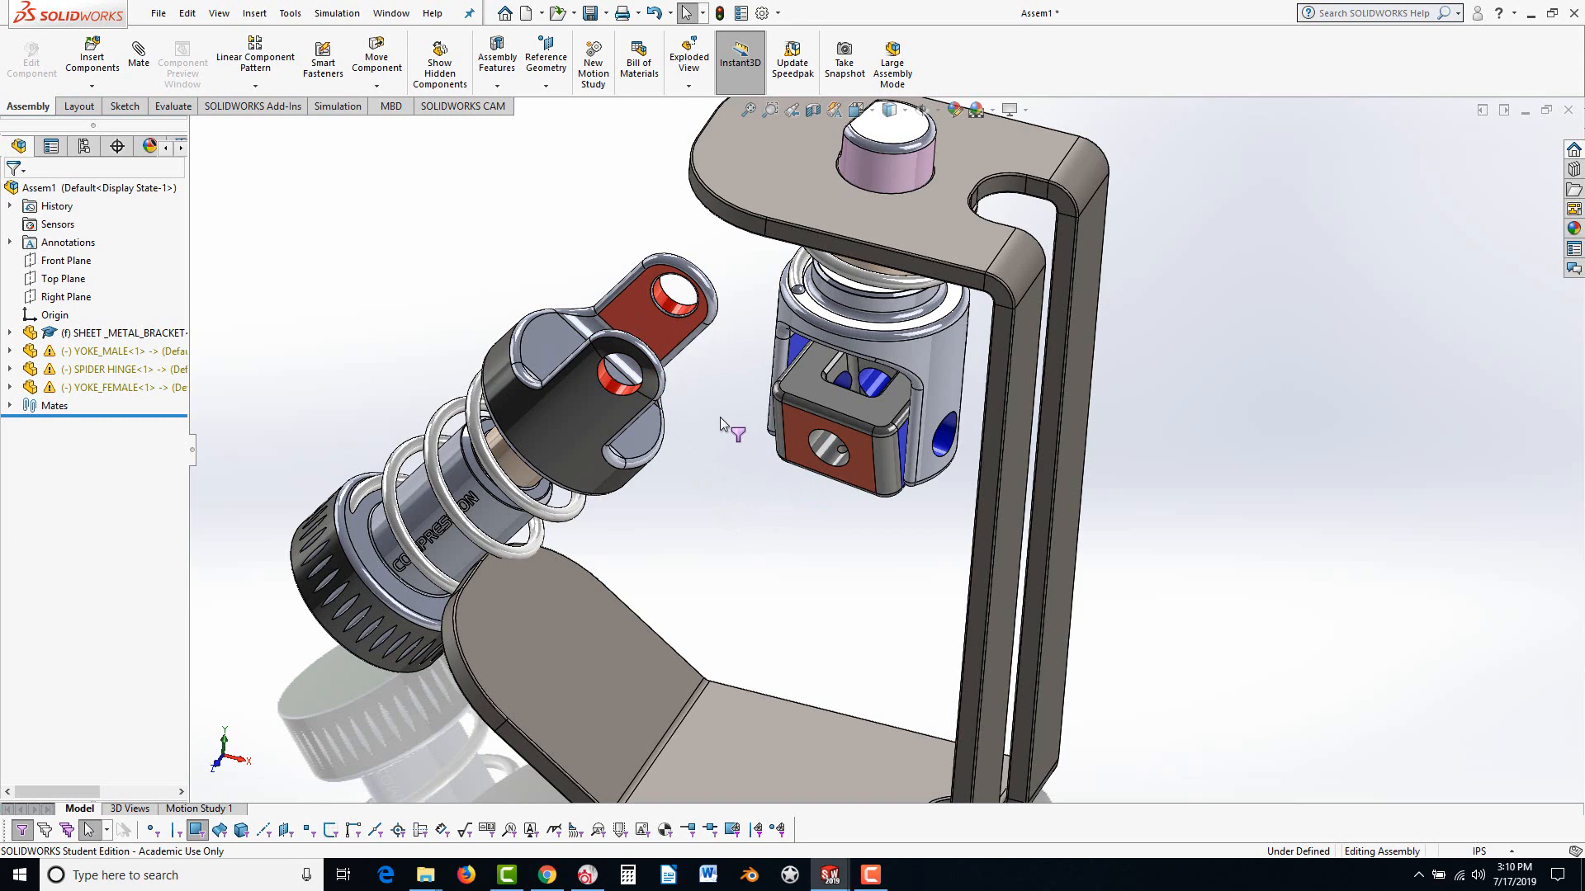
Add a concentric mate between the red hole in the female yoke's arm and the hole in the spider hinge's red face
{"action": "scroll", "coordinate": [712, 312], "scroll_direction": "down", "scroll_amount": 3}
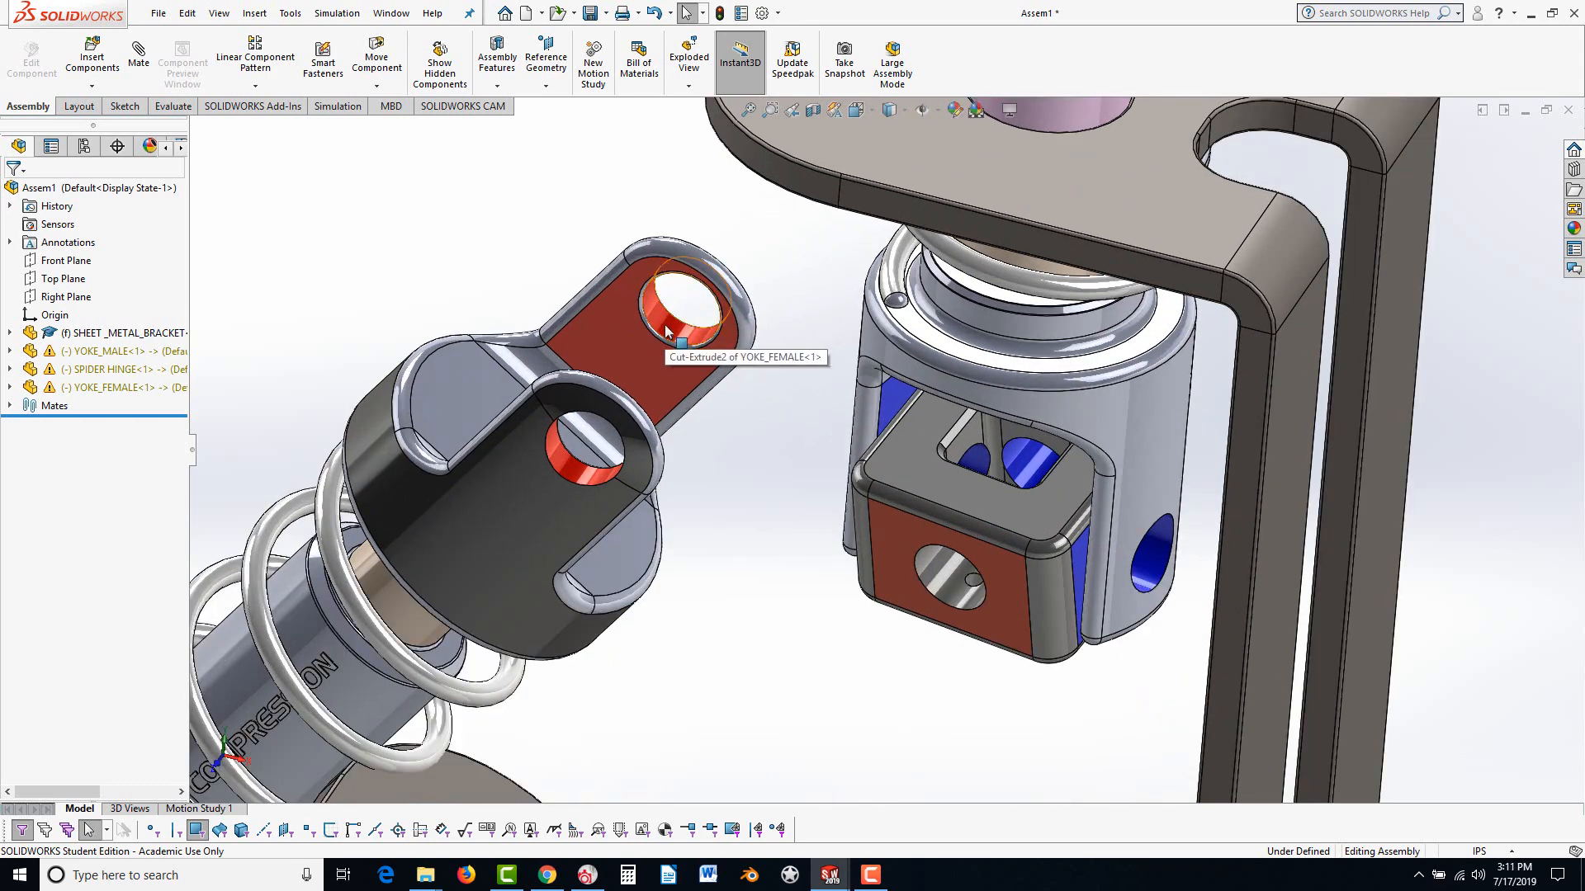
{"action": "left_click", "coordinate": [669, 330]}
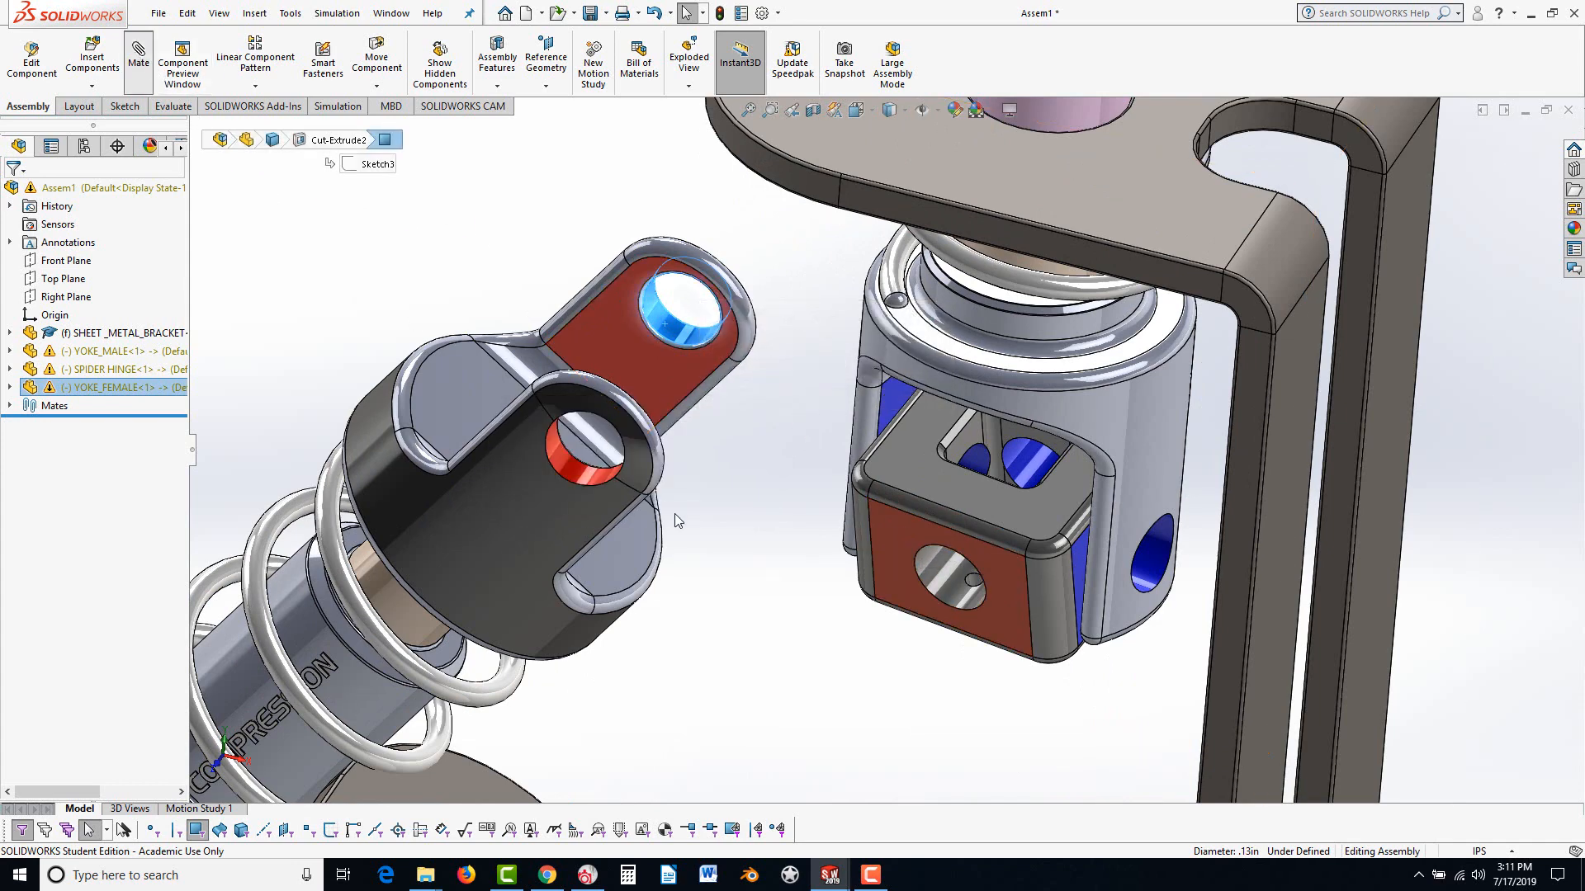
{"action": "left_click", "coordinate": [939, 578]}
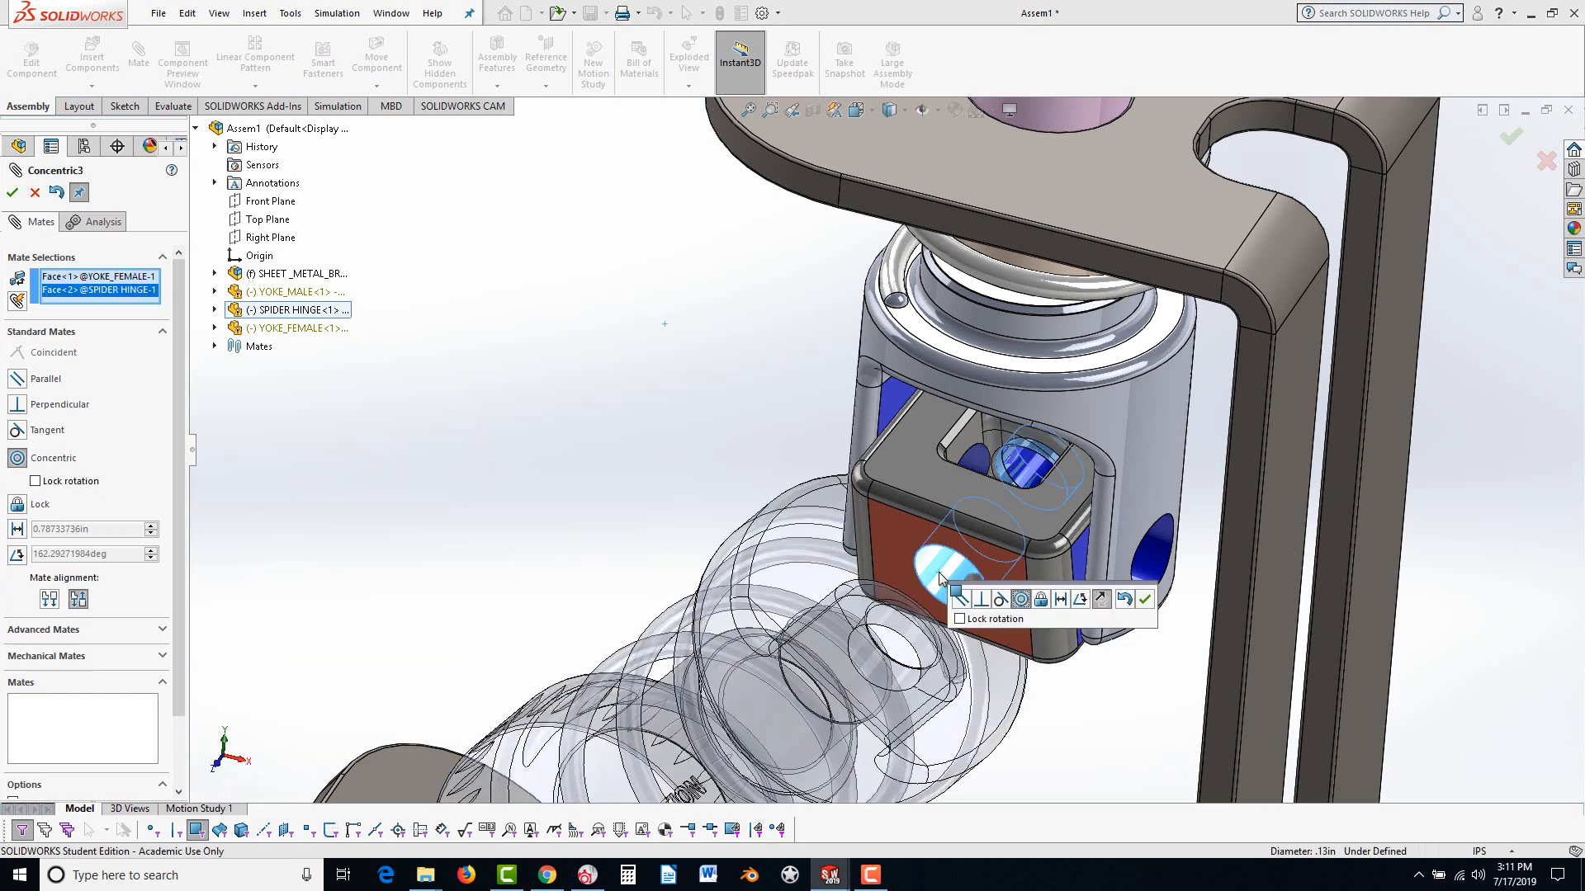
{"action": "left_click", "coordinate": [1144, 599]}
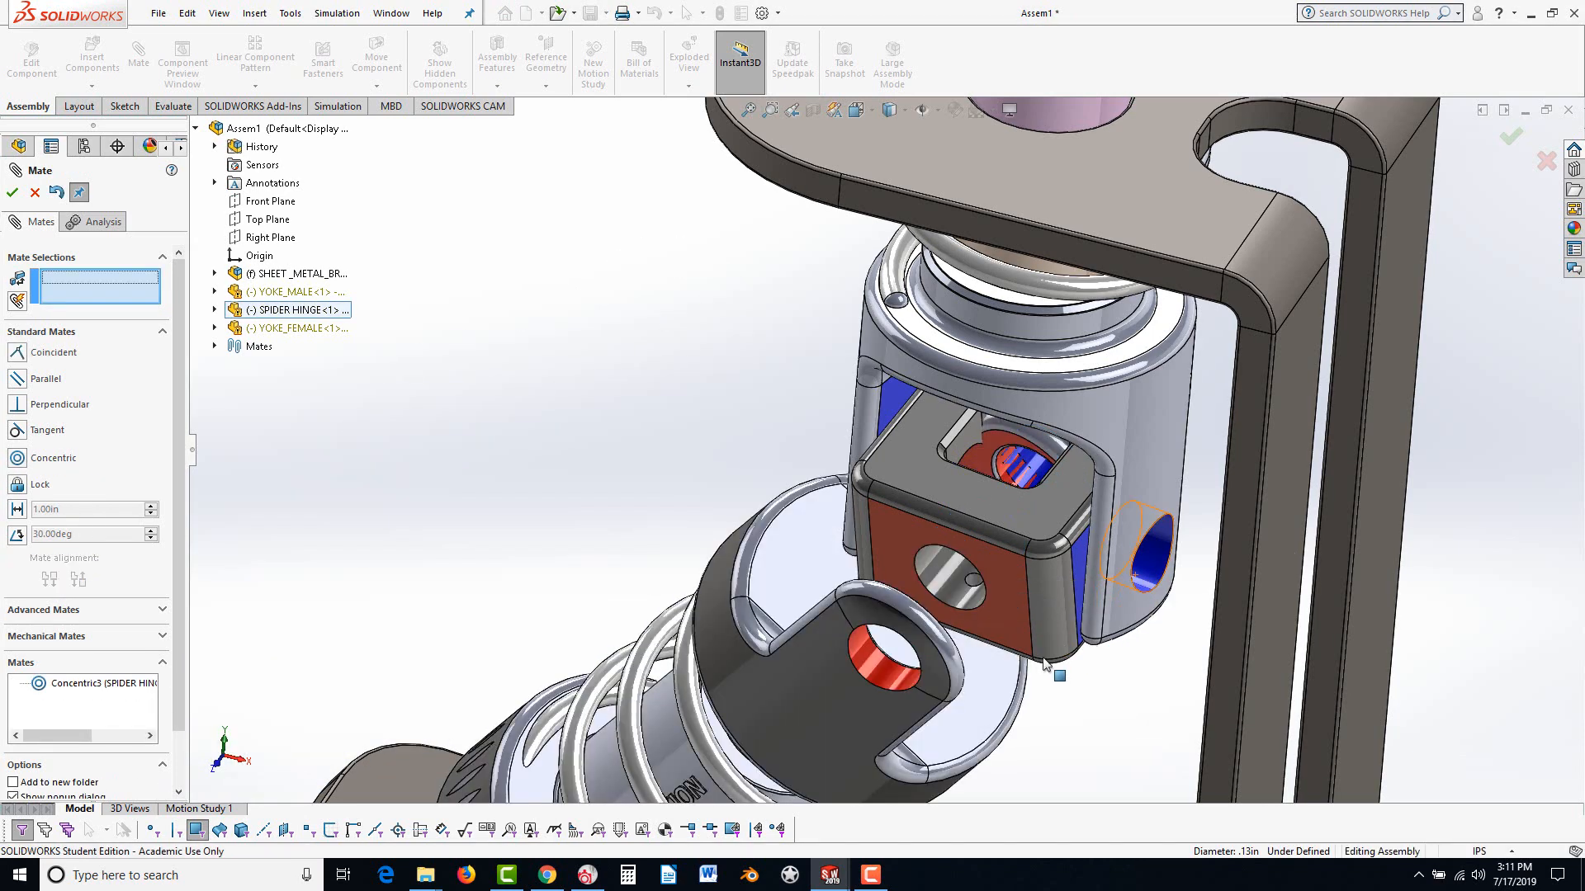
Add a coincident mate between the inner red face of the female yoke's arm and the spider hinge's red side face, and finish mating
{"action": "key", "text": "f"}
{"action": "middle_click_drag", "start_coordinate": [1003, 591], "coordinate": [1184, 708]}
{"action": "scroll", "coordinate": [957, 496], "scroll_direction": "down", "scroll_amount": 10}
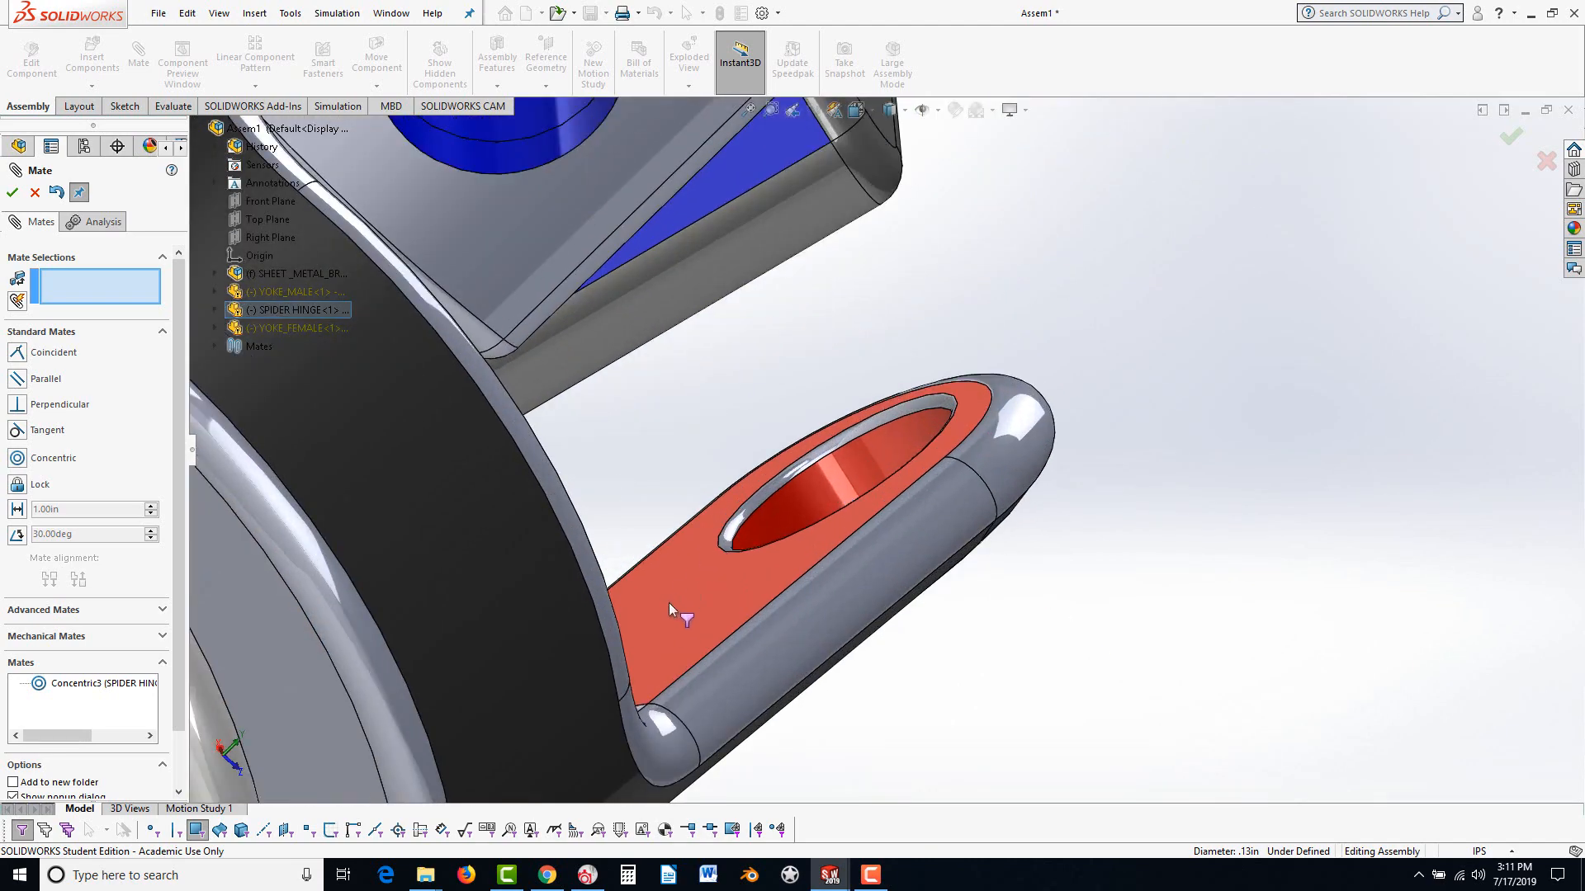
{"action": "left_click", "coordinate": [695, 586]}
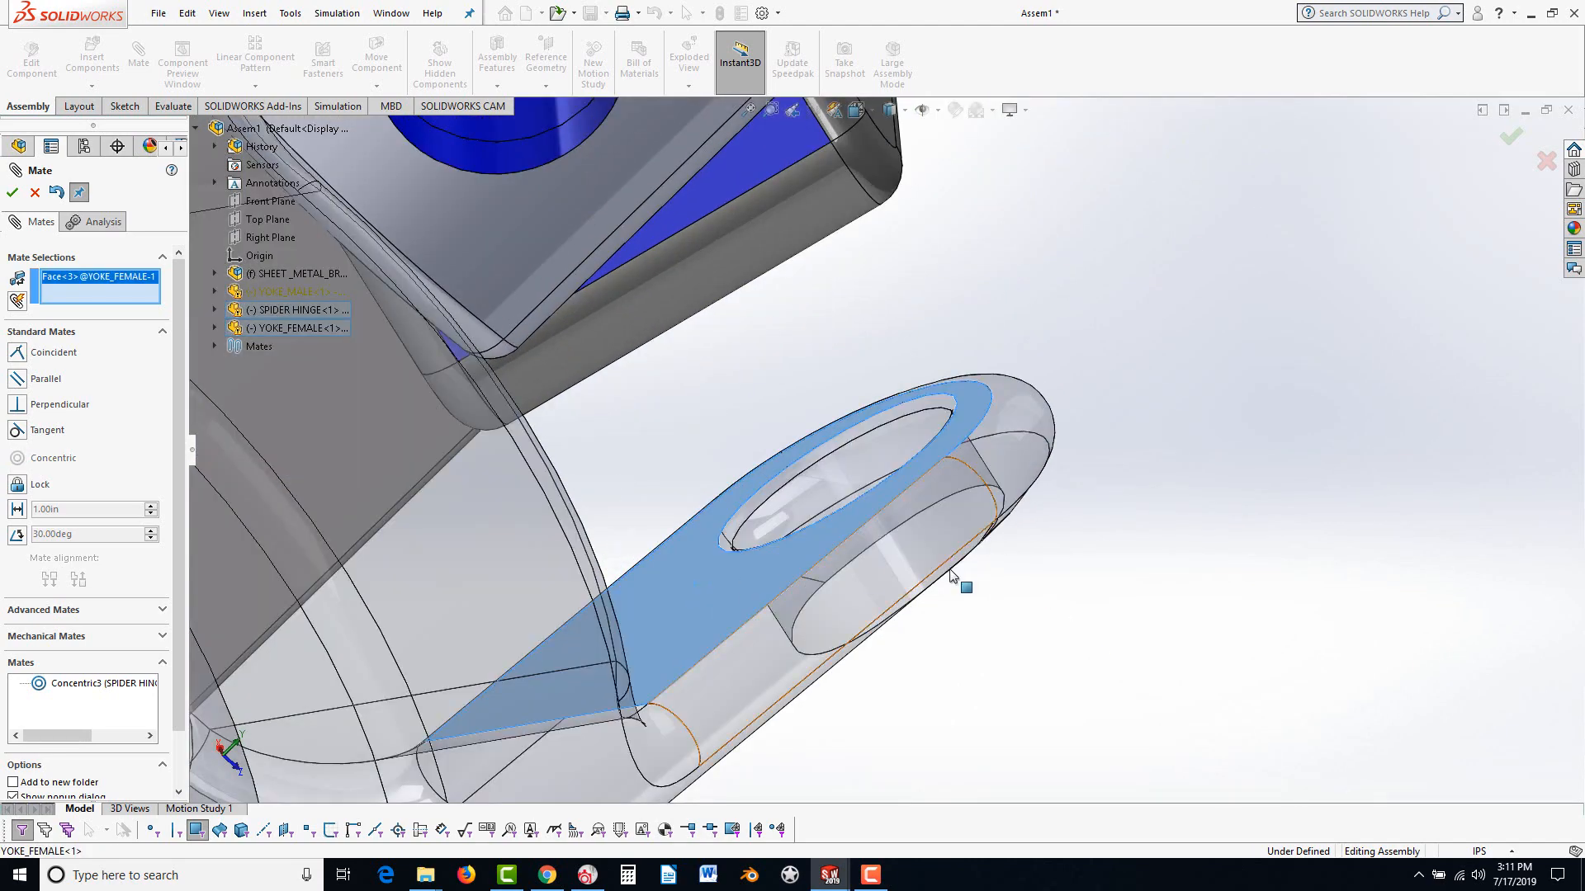
{"action": "scroll", "coordinate": [961, 570], "scroll_direction": "up", "scroll_amount": 3}
{"action": "scroll", "coordinate": [972, 556], "scroll_direction": "up", "scroll_amount": 1}
{"action": "middle_click_drag", "start_coordinate": [982, 487], "coordinate": [867, 504]}
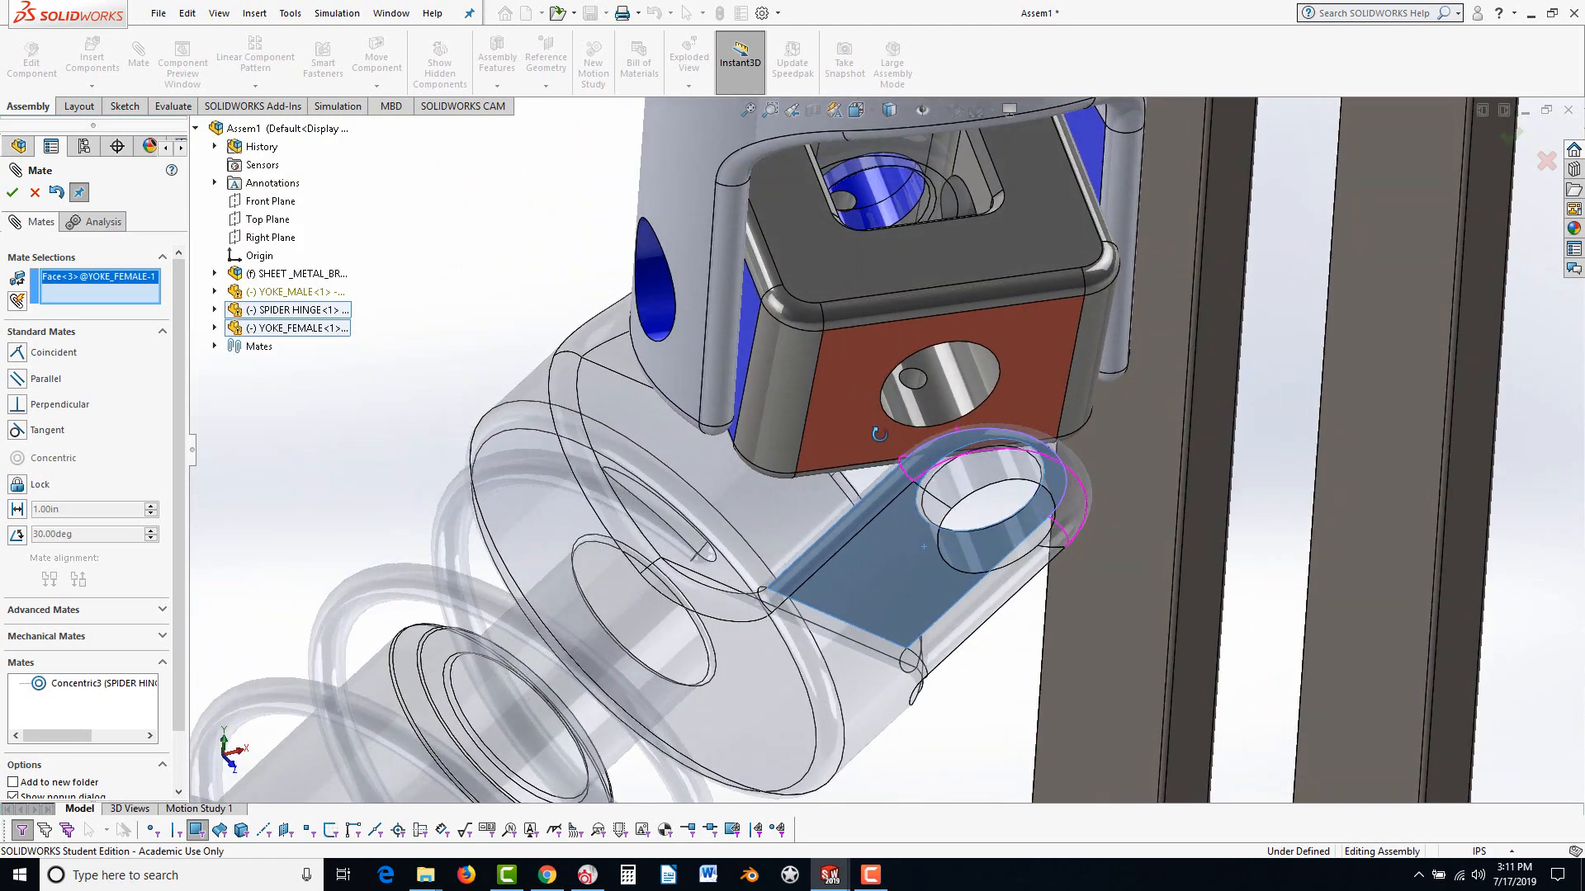
{"action": "scroll", "coordinate": [874, 416], "scroll_direction": "down", "scroll_amount": 2}
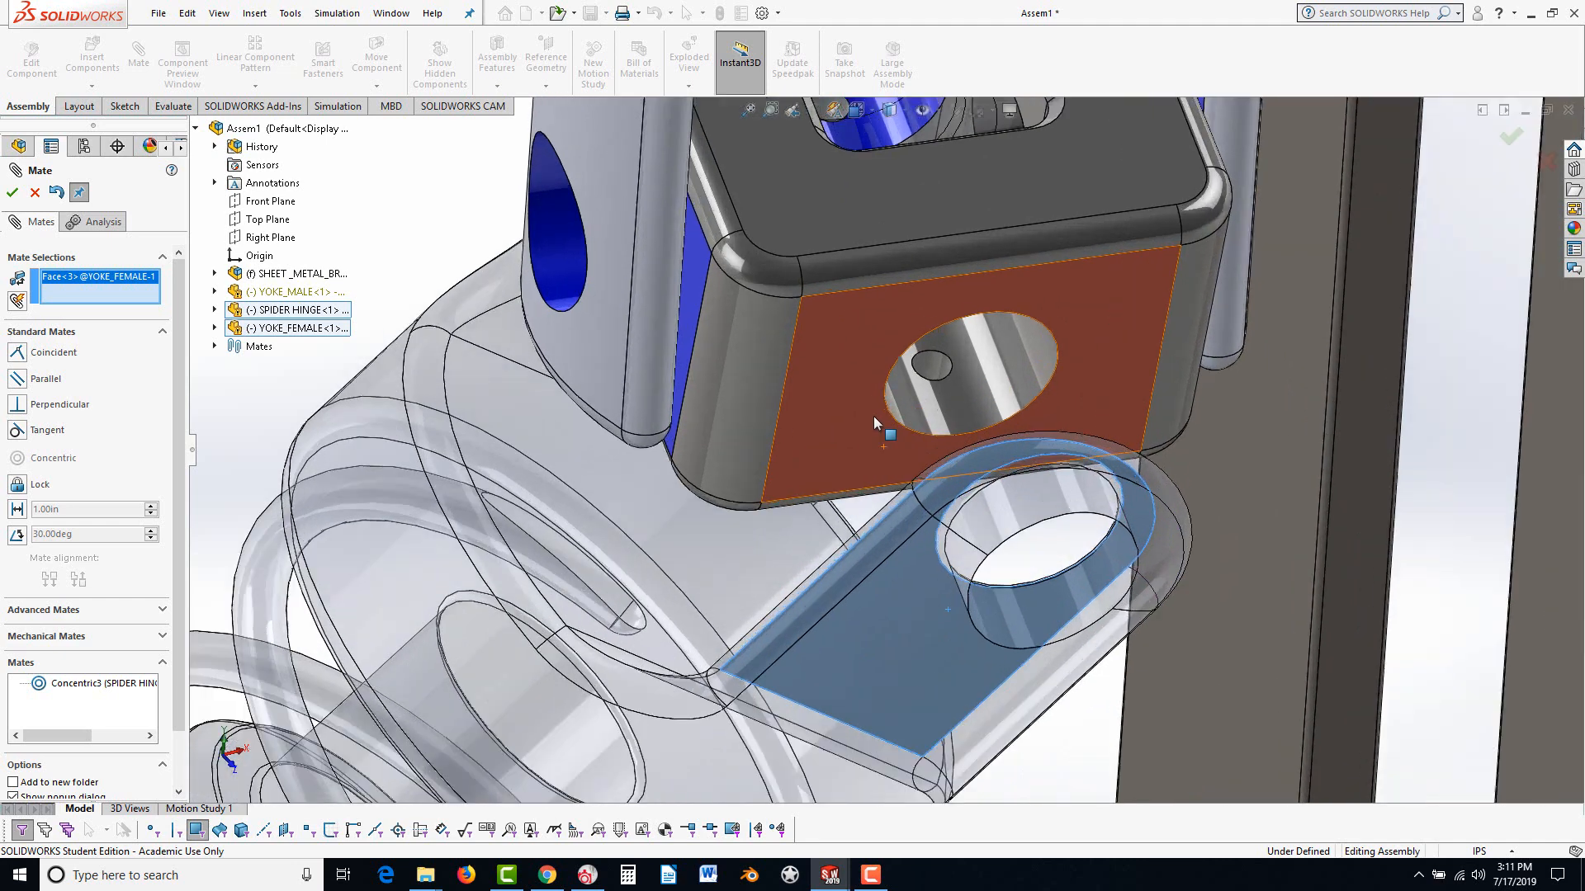
{"action": "left_click", "coordinate": [826, 423]}
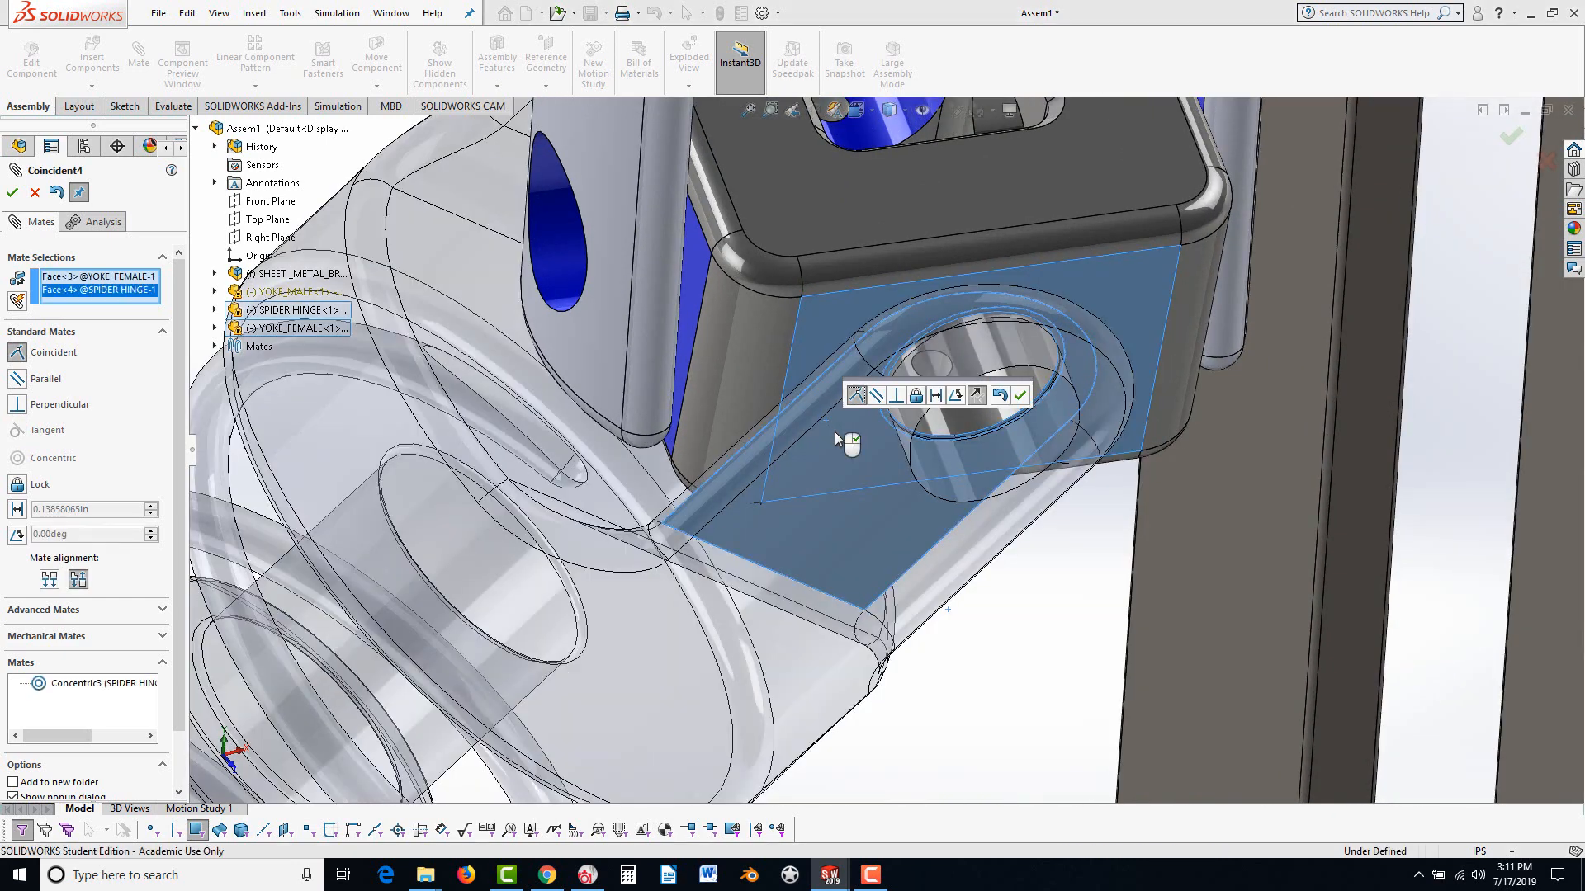
{"action": "left_click", "coordinate": [1021, 396]}
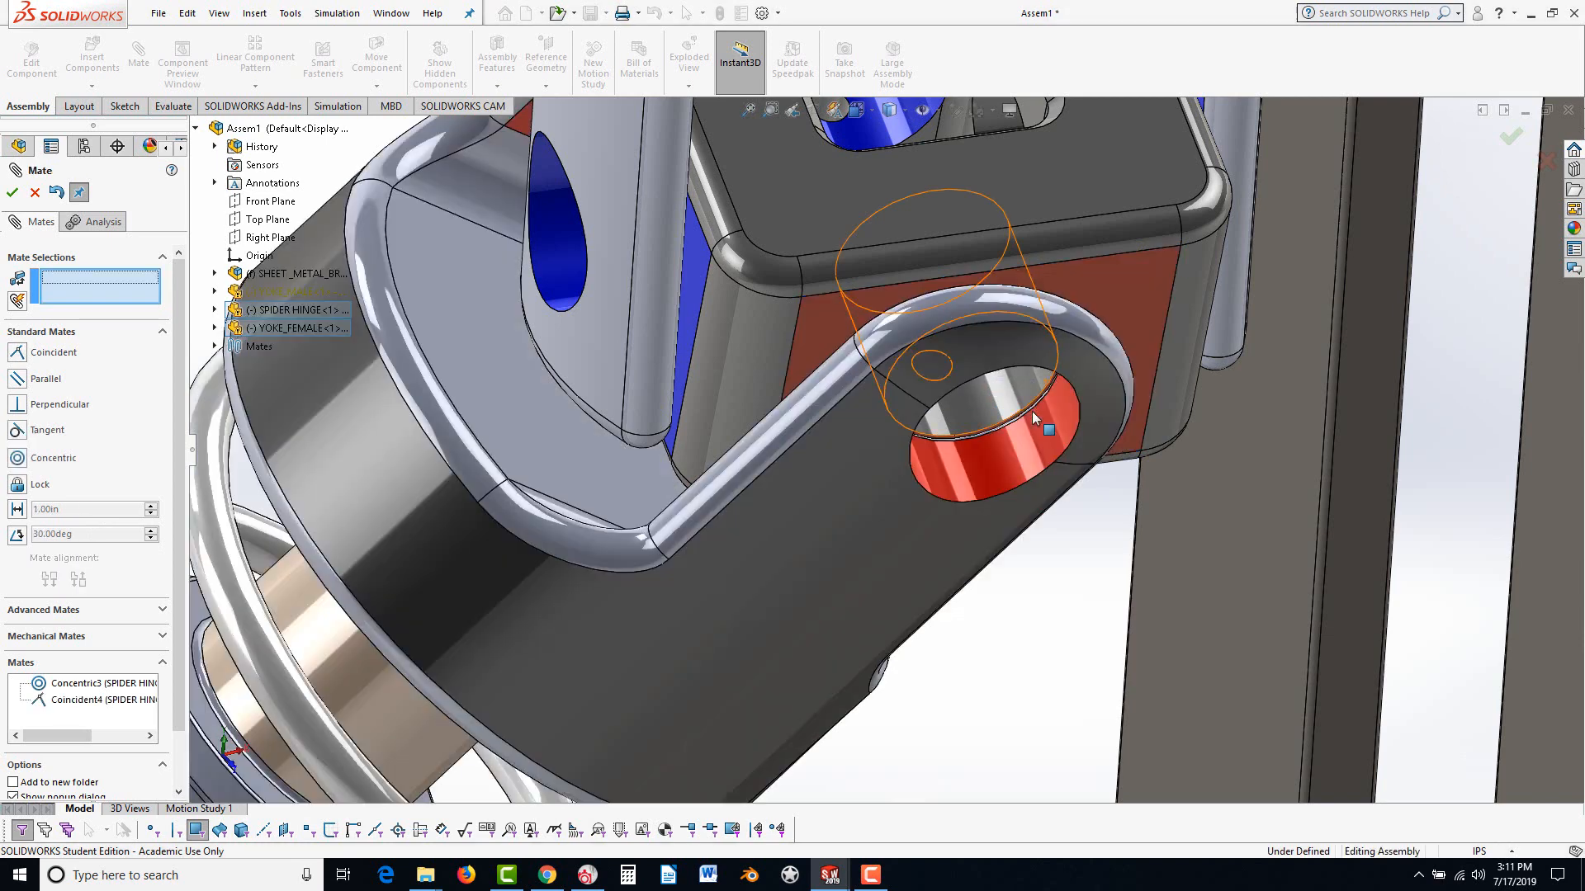
{"action": "left_click", "coordinate": [13, 195]}
Swing the female yoke slightly on the spider hinge above the bracket's angled foot
{"action": "scroll", "coordinate": [878, 512], "scroll_direction": "up", "scroll_amount": 5}
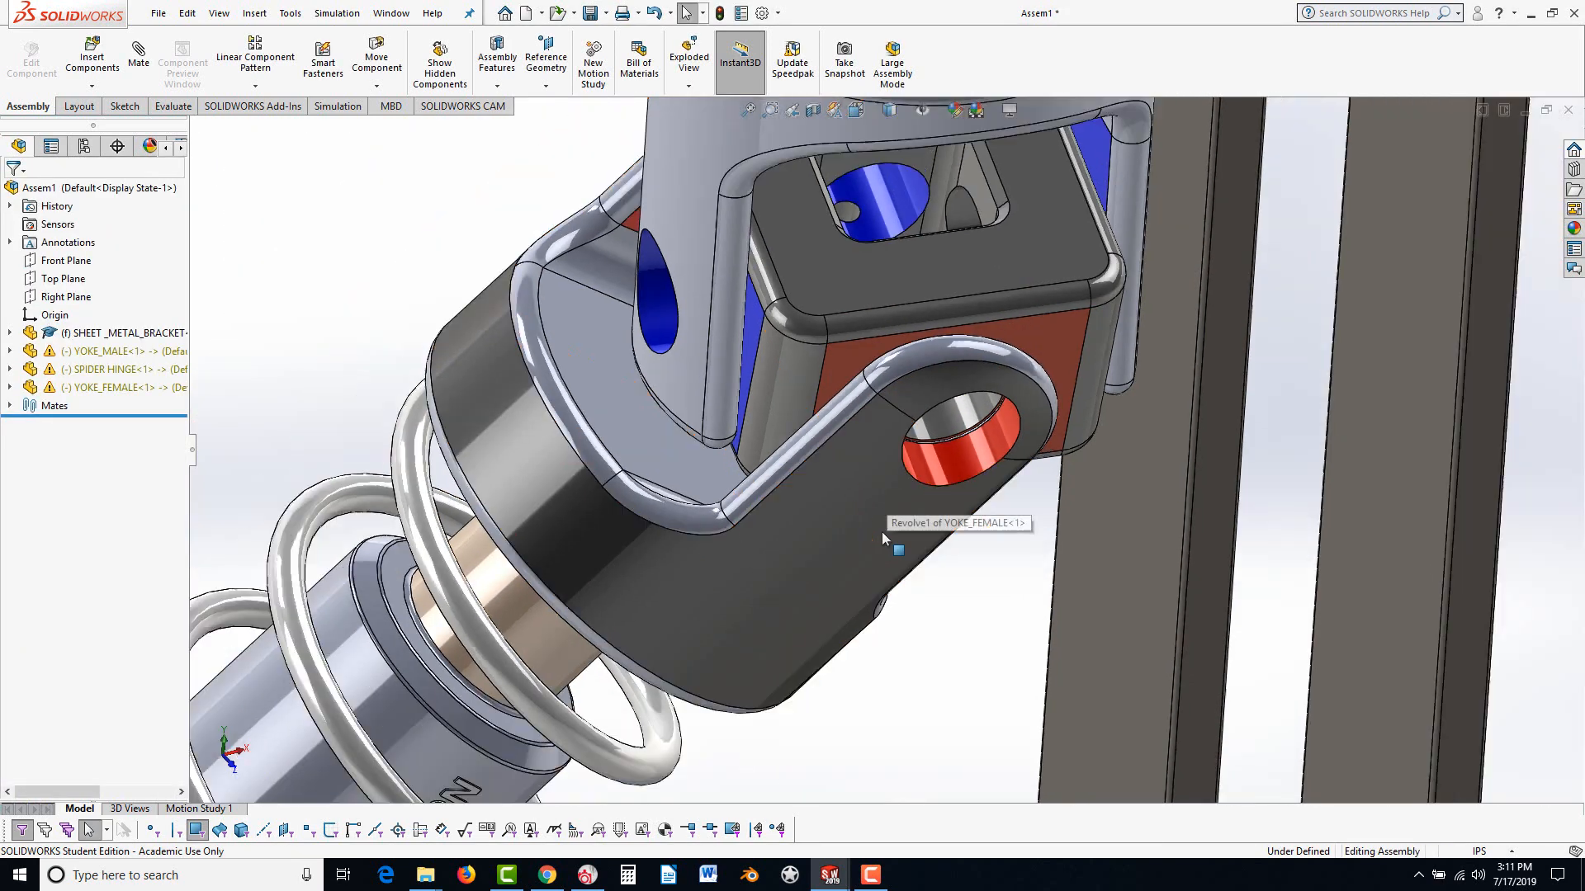
{"action": "scroll", "coordinate": [849, 536], "scroll_direction": "up", "scroll_amount": 3}
{"action": "middle_click_drag", "start_coordinate": [850, 533], "coordinate": [817, 468]}
{"action": "scroll", "coordinate": [889, 474], "scroll_direction": "down", "scroll_amount": 5}
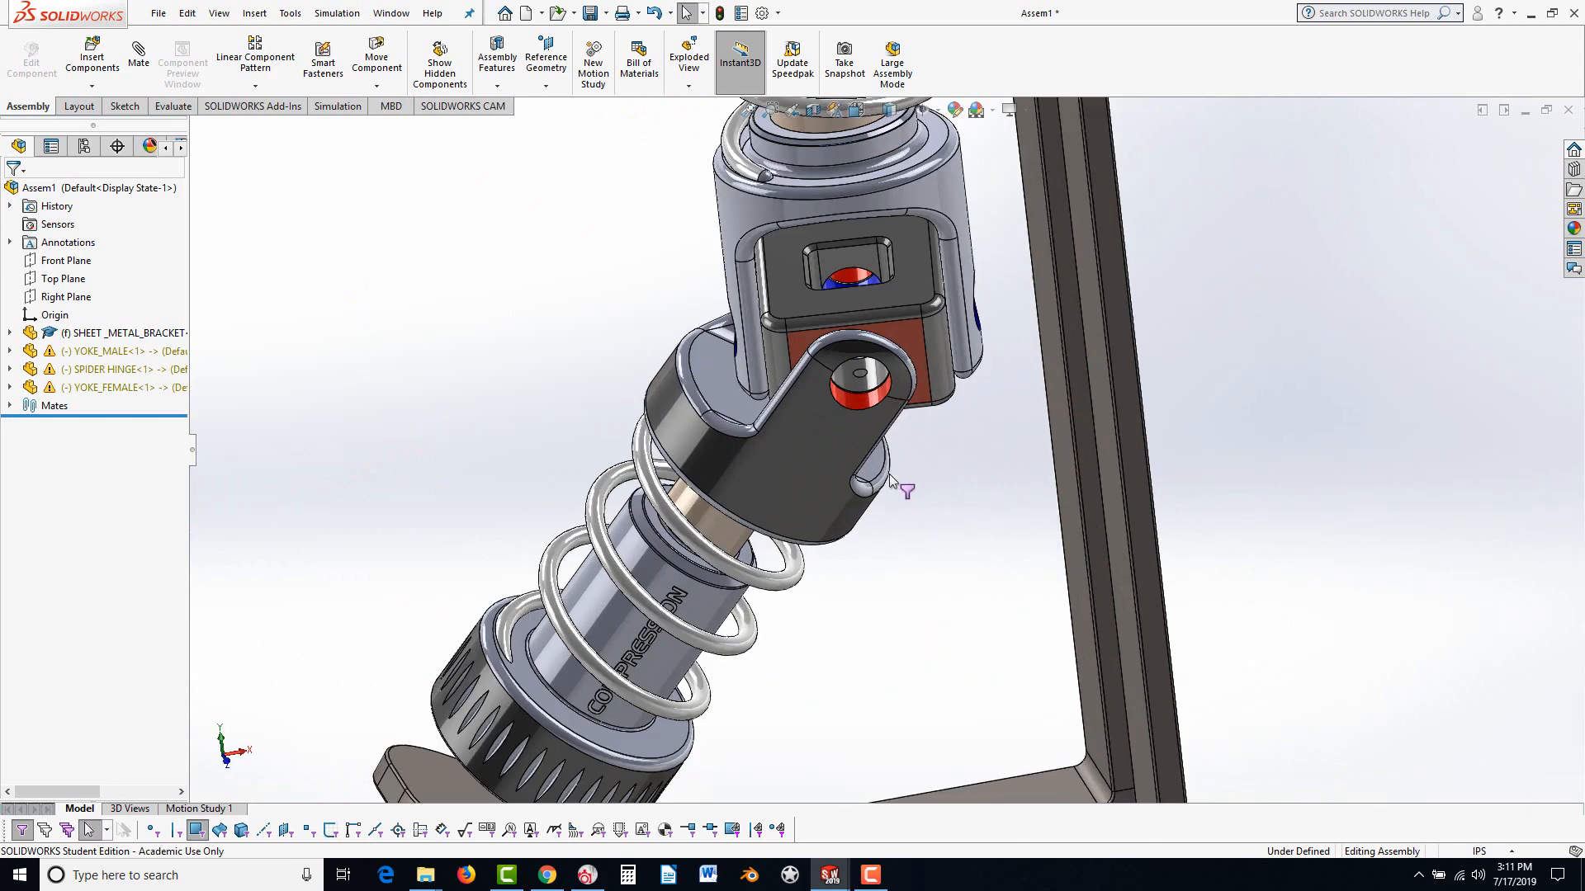
{"action": "scroll", "coordinate": [848, 487], "scroll_direction": "up", "scroll_amount": 3}
{"action": "left_click_drag", "start_coordinate": [756, 467], "coordinate": [742, 520]}
Add a parallel mate between the flat end face of the female yoke's knurled knob and the upper face of the bracket's angled foot
{"action": "middle_click_drag", "start_coordinate": [743, 520], "coordinate": [612, 679]}
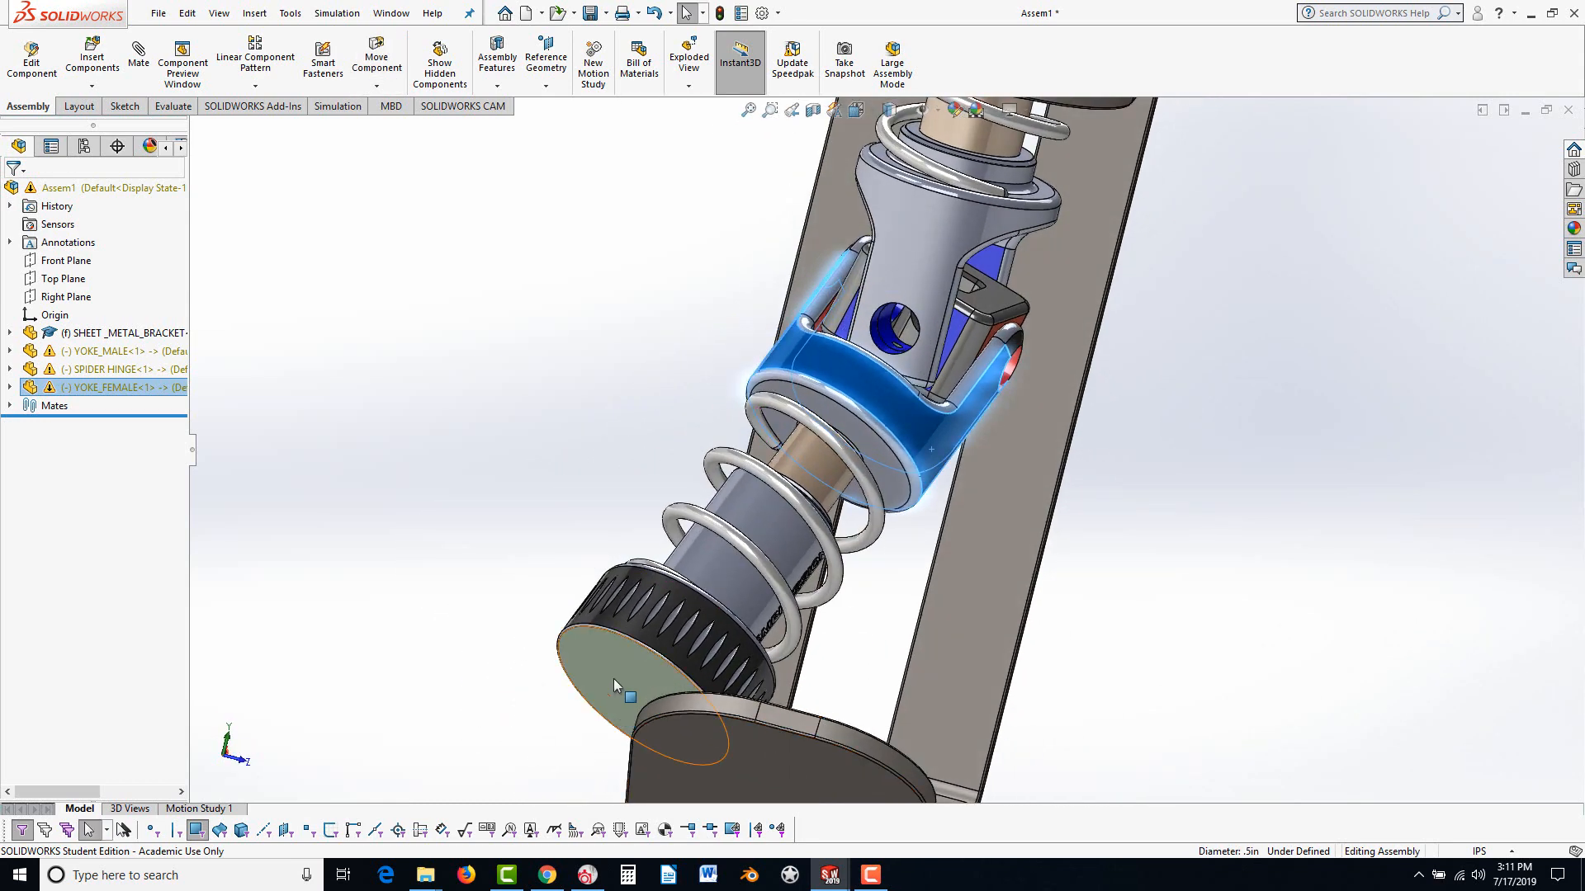
{"action": "scroll", "coordinate": [726, 619], "scroll_direction": "down", "scroll_amount": 3}
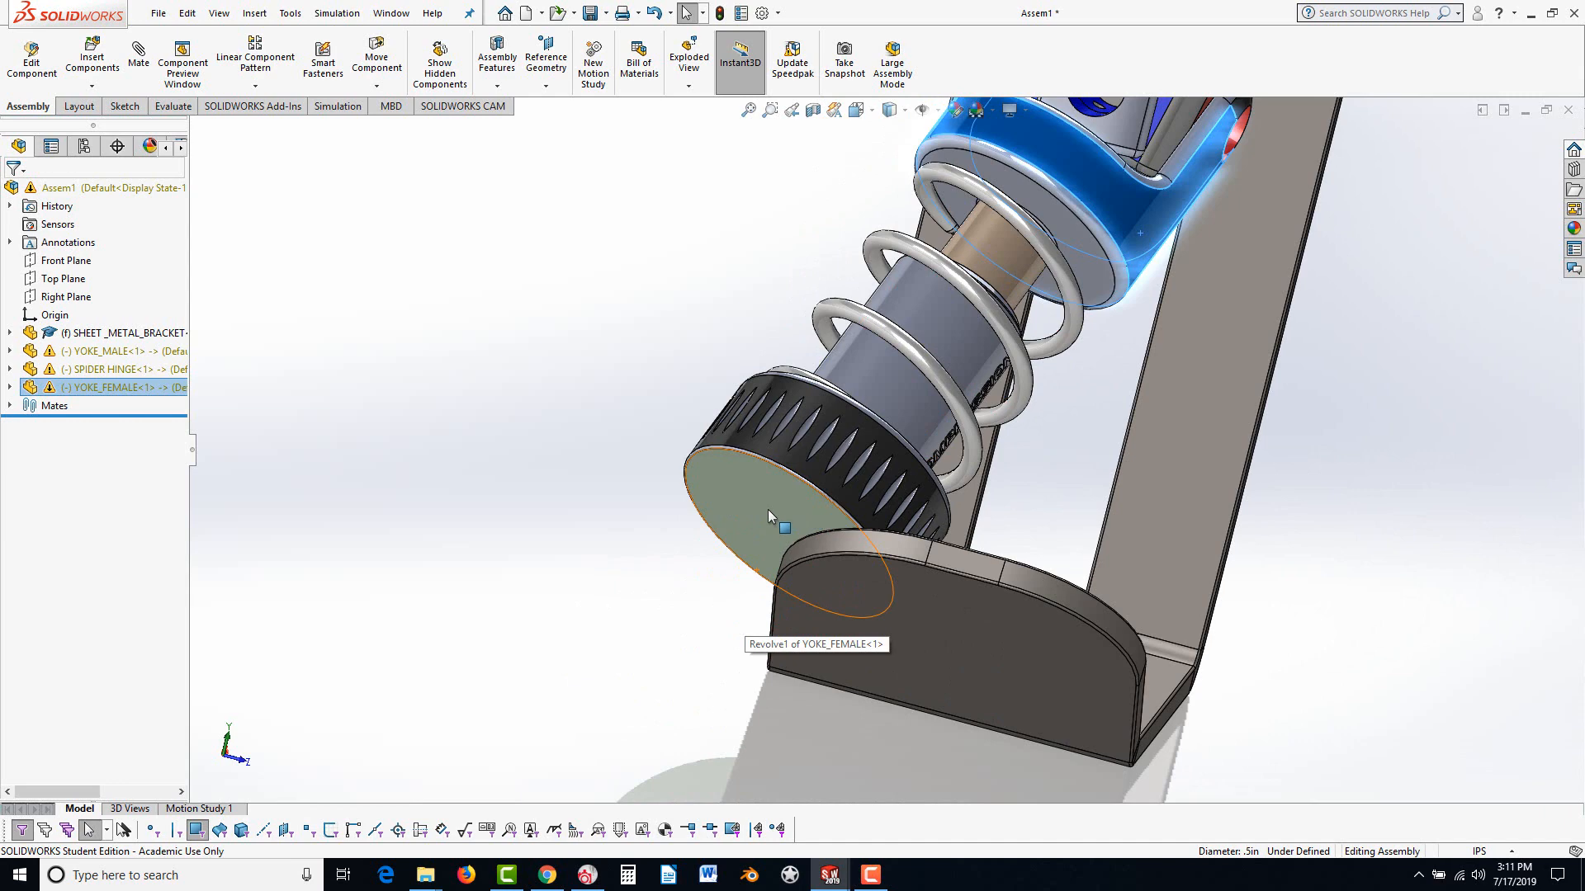
{"action": "middle_click_drag", "start_coordinate": [772, 502], "coordinate": [745, 522]}
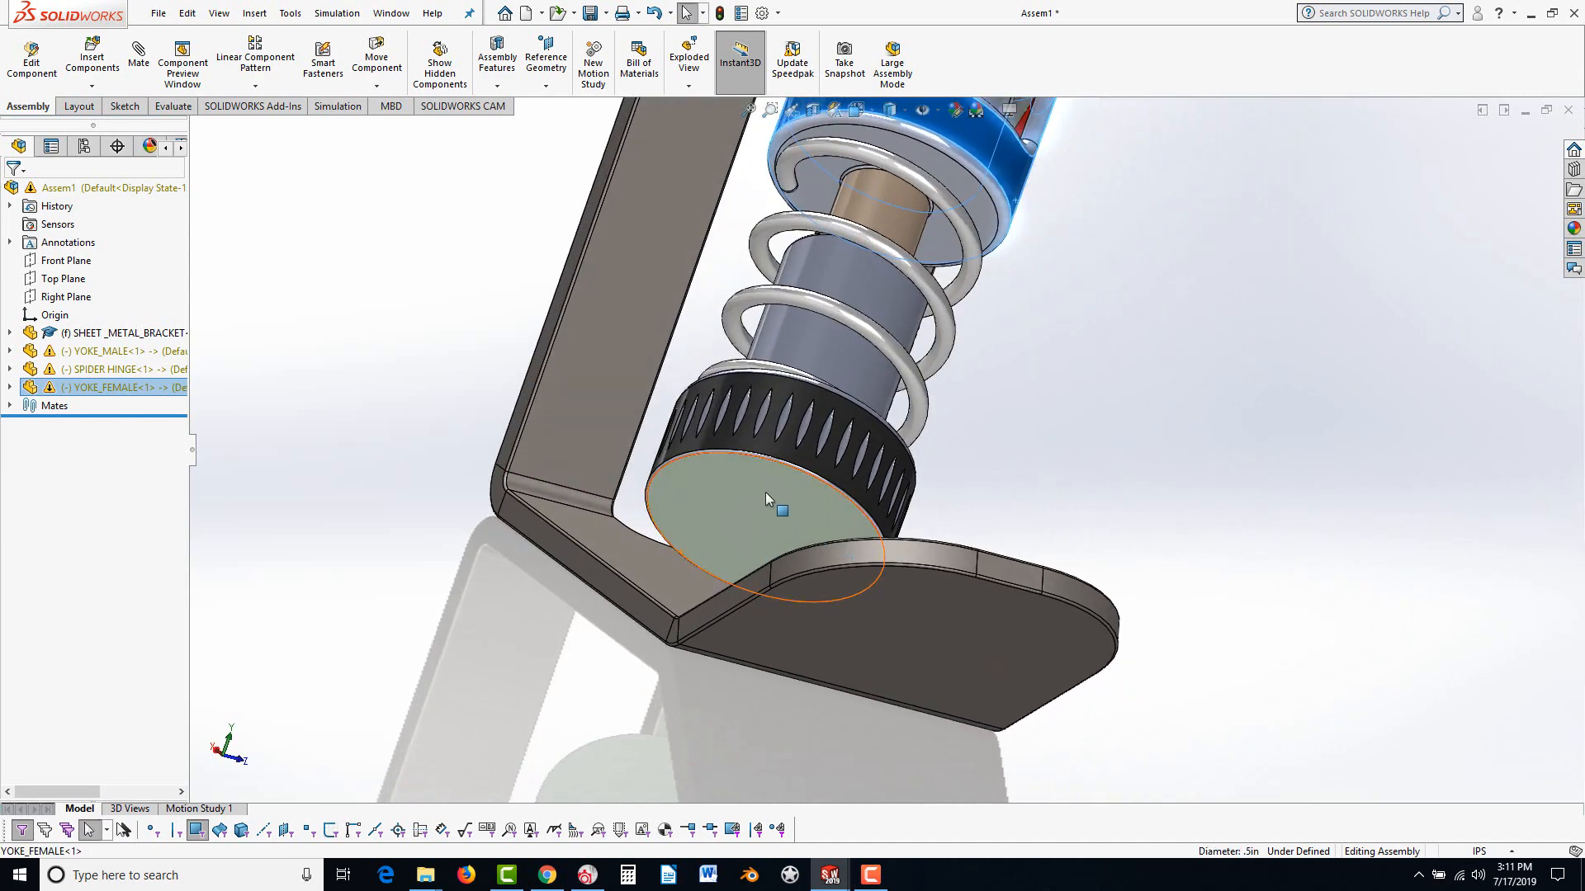
{"action": "middle_click_drag", "start_coordinate": [955, 488], "coordinate": [744, 609]}
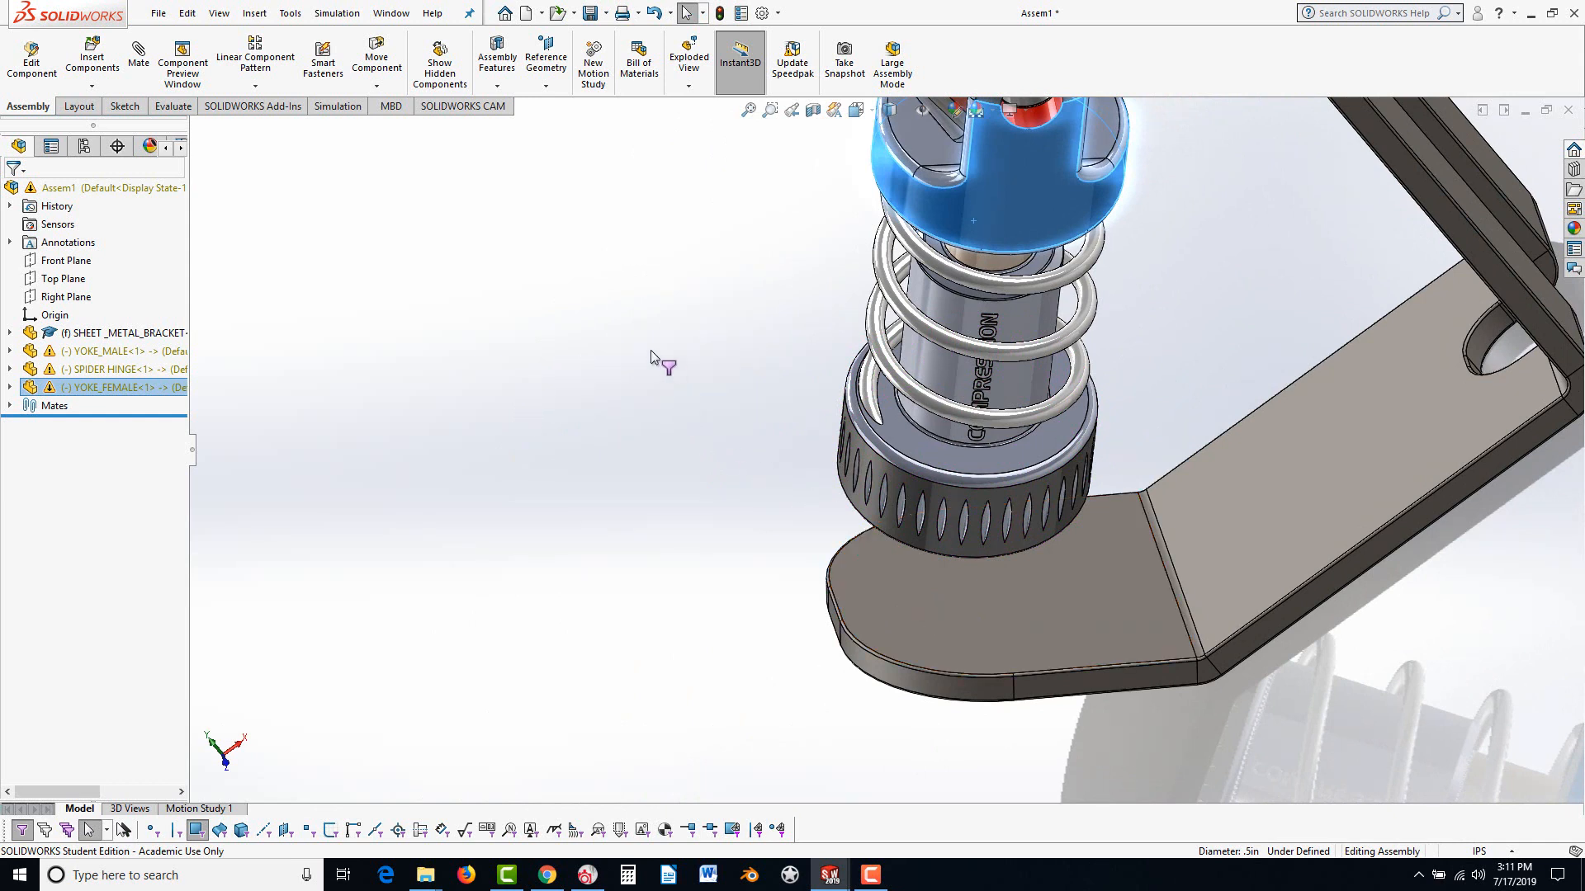
{"action": "left_click", "coordinate": [147, 80]}
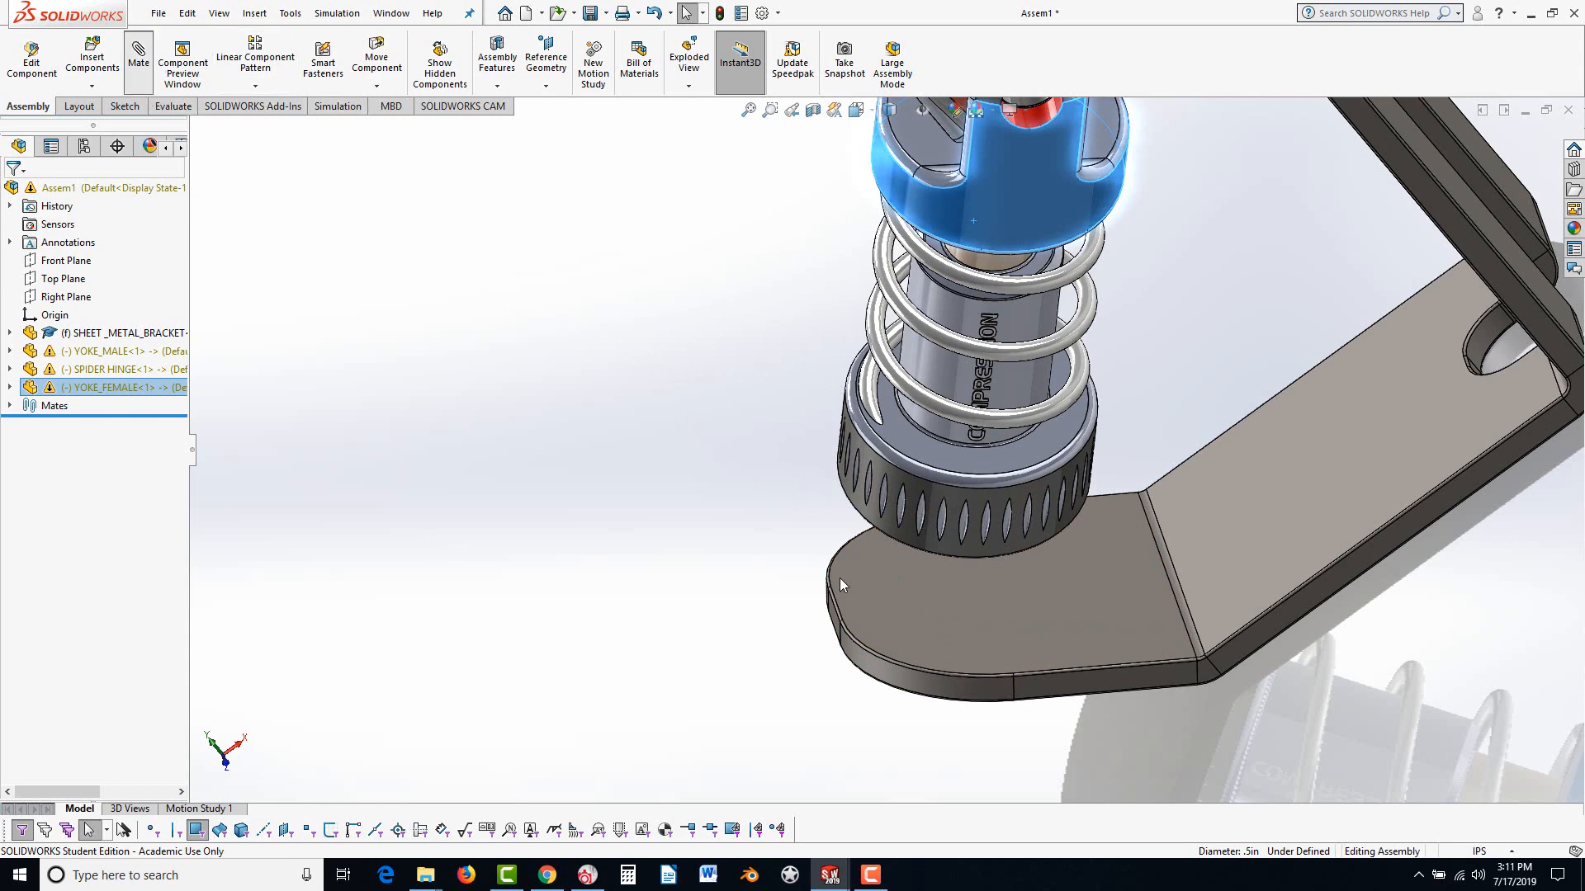
{"action": "middle_click_drag", "start_coordinate": [765, 655], "coordinate": [806, 631]}
{"action": "left_click", "coordinate": [1021, 583]}
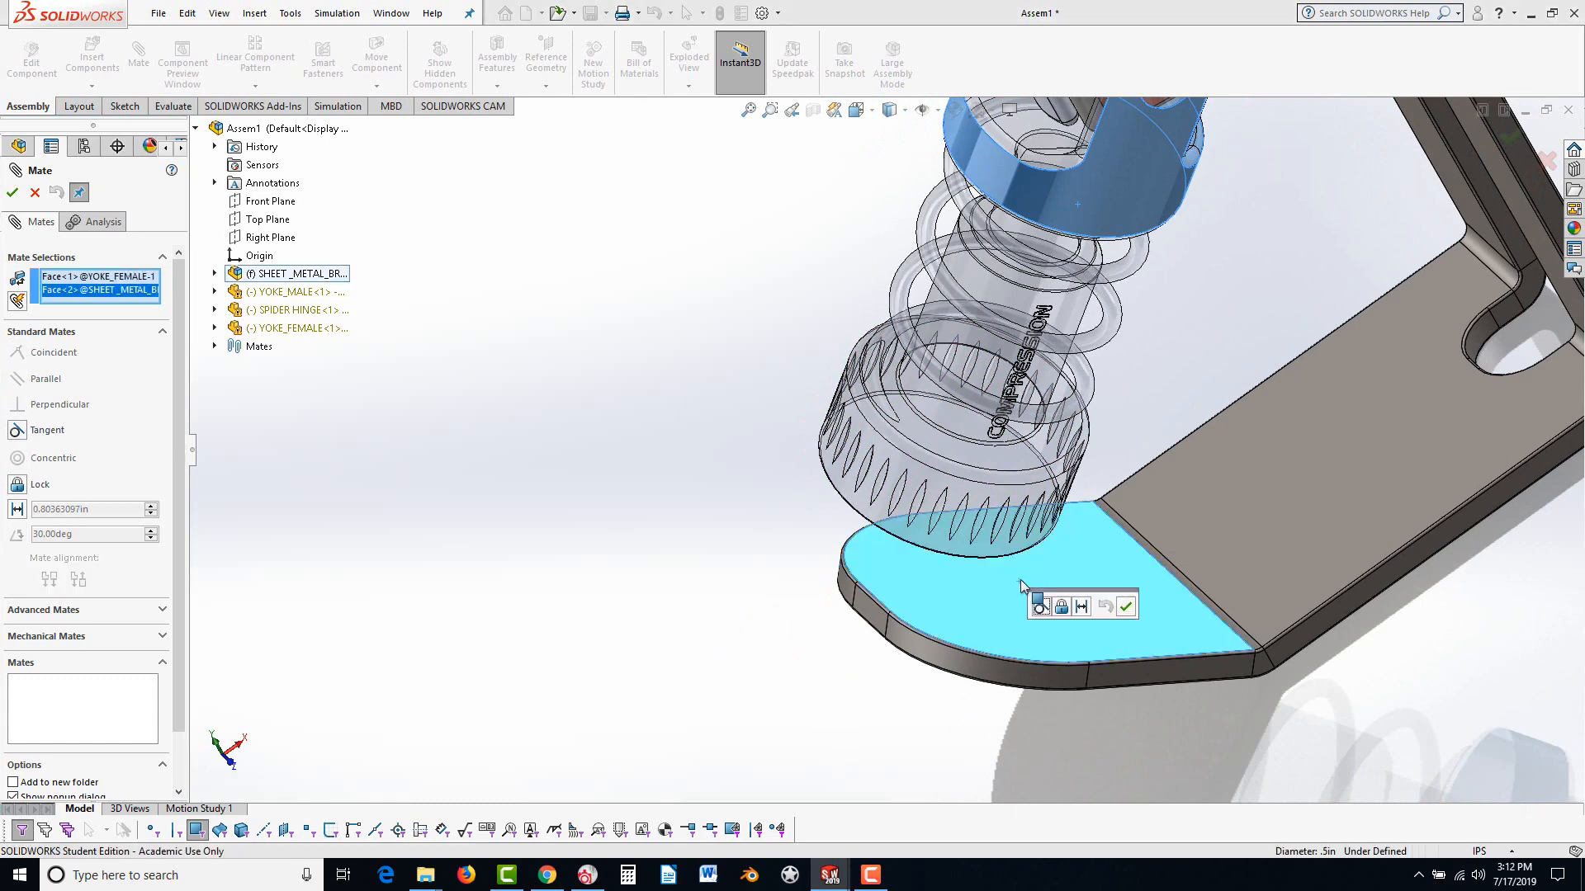
{"action": "right_click", "coordinate": [86, 281]}
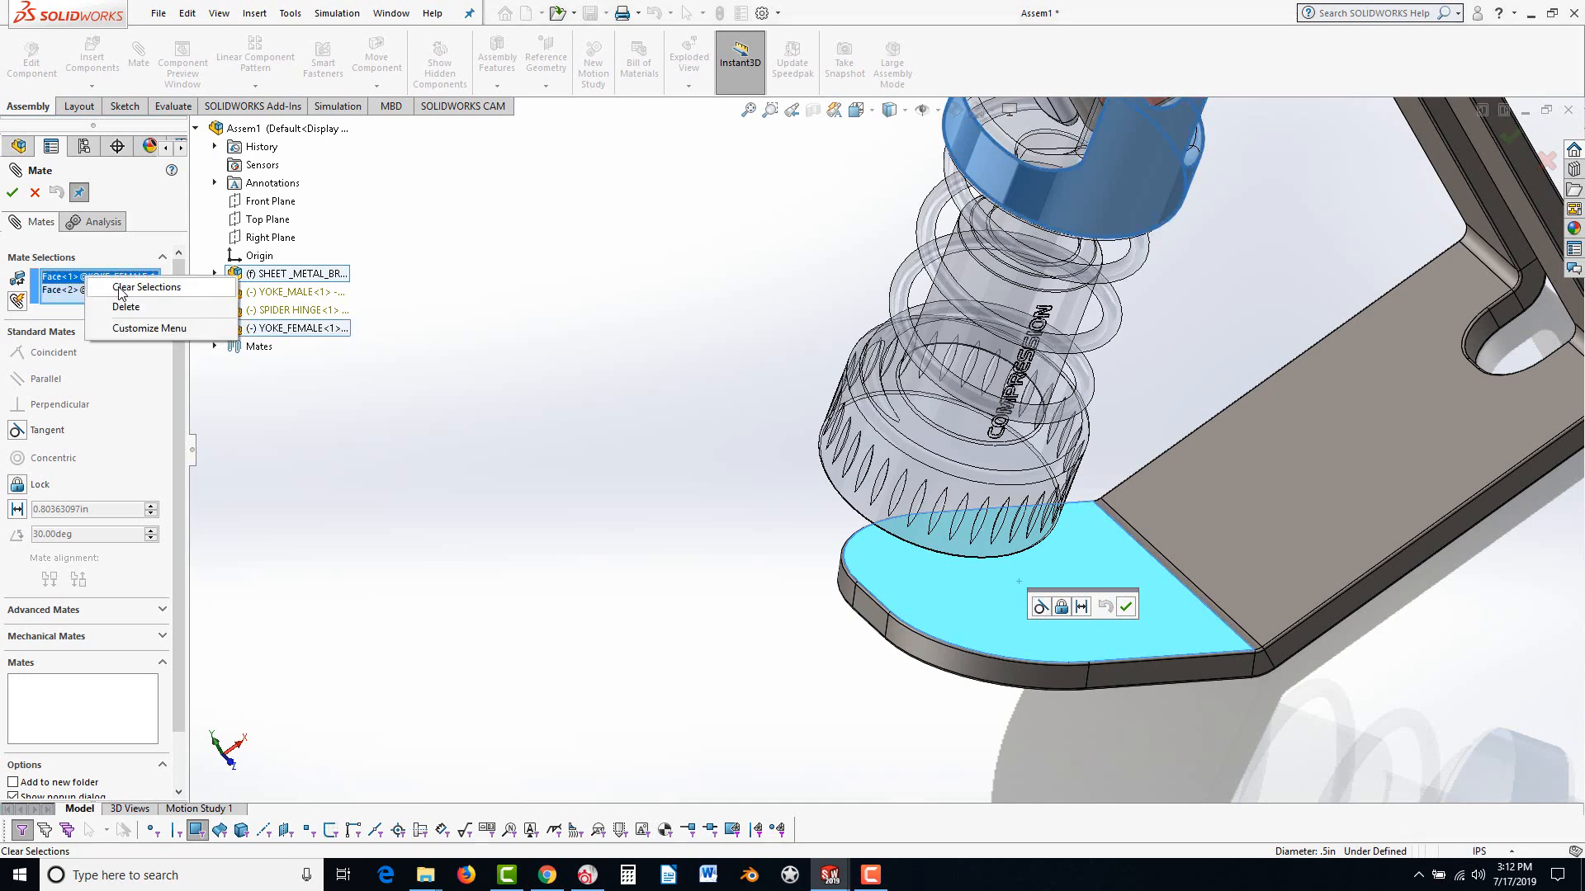
{"action": "left_click", "coordinate": [128, 306]}
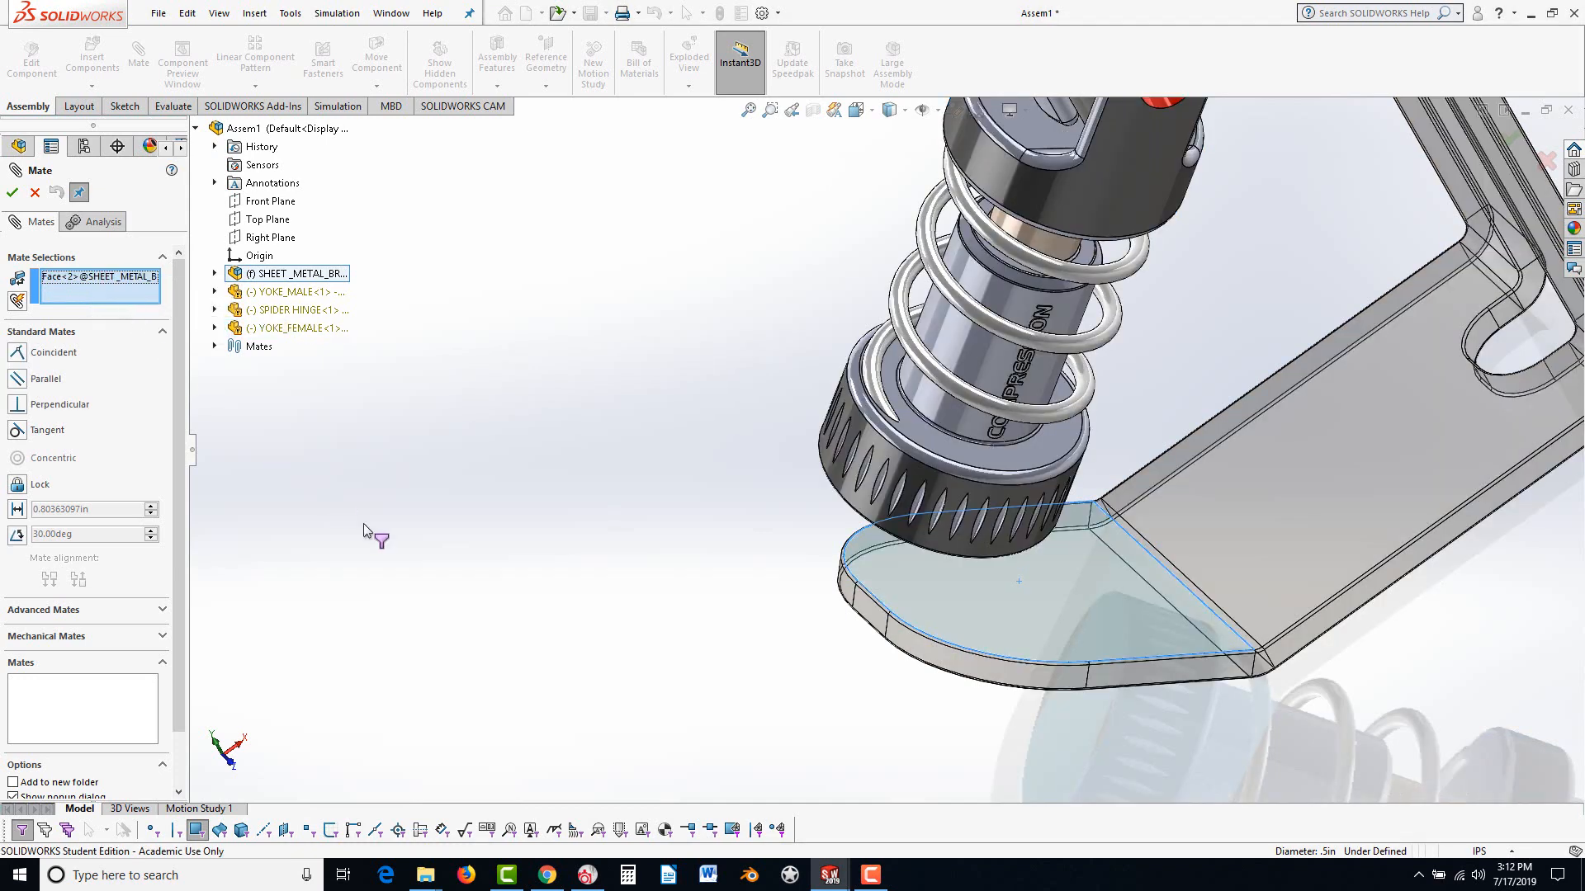
{"action": "middle_click_drag", "start_coordinate": [453, 555], "coordinate": [612, 428]}
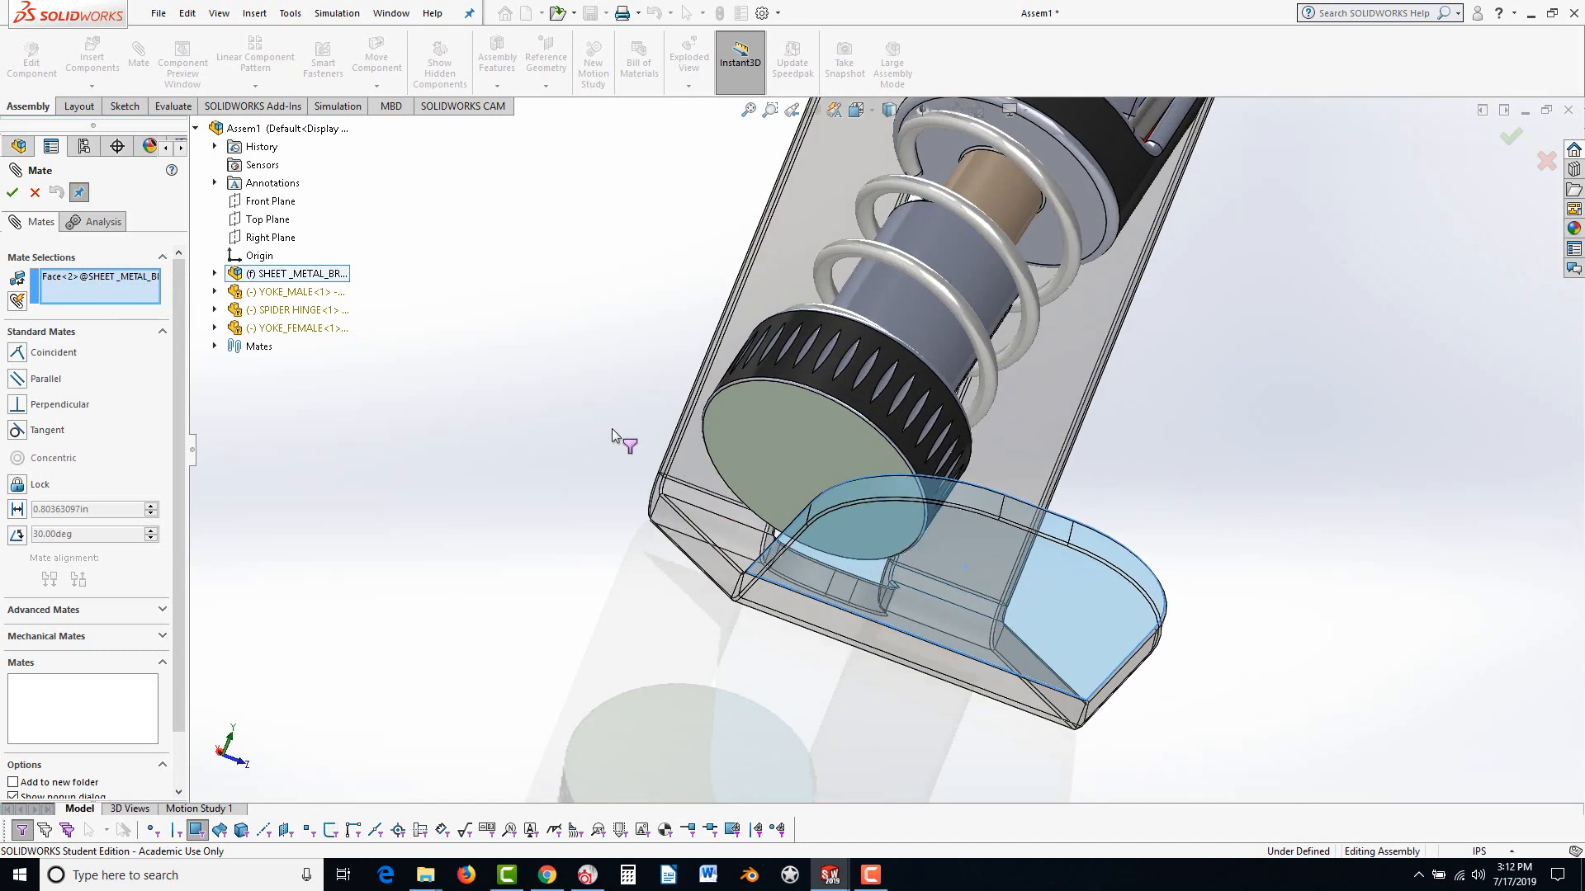
{"action": "left_click", "coordinate": [777, 438]}
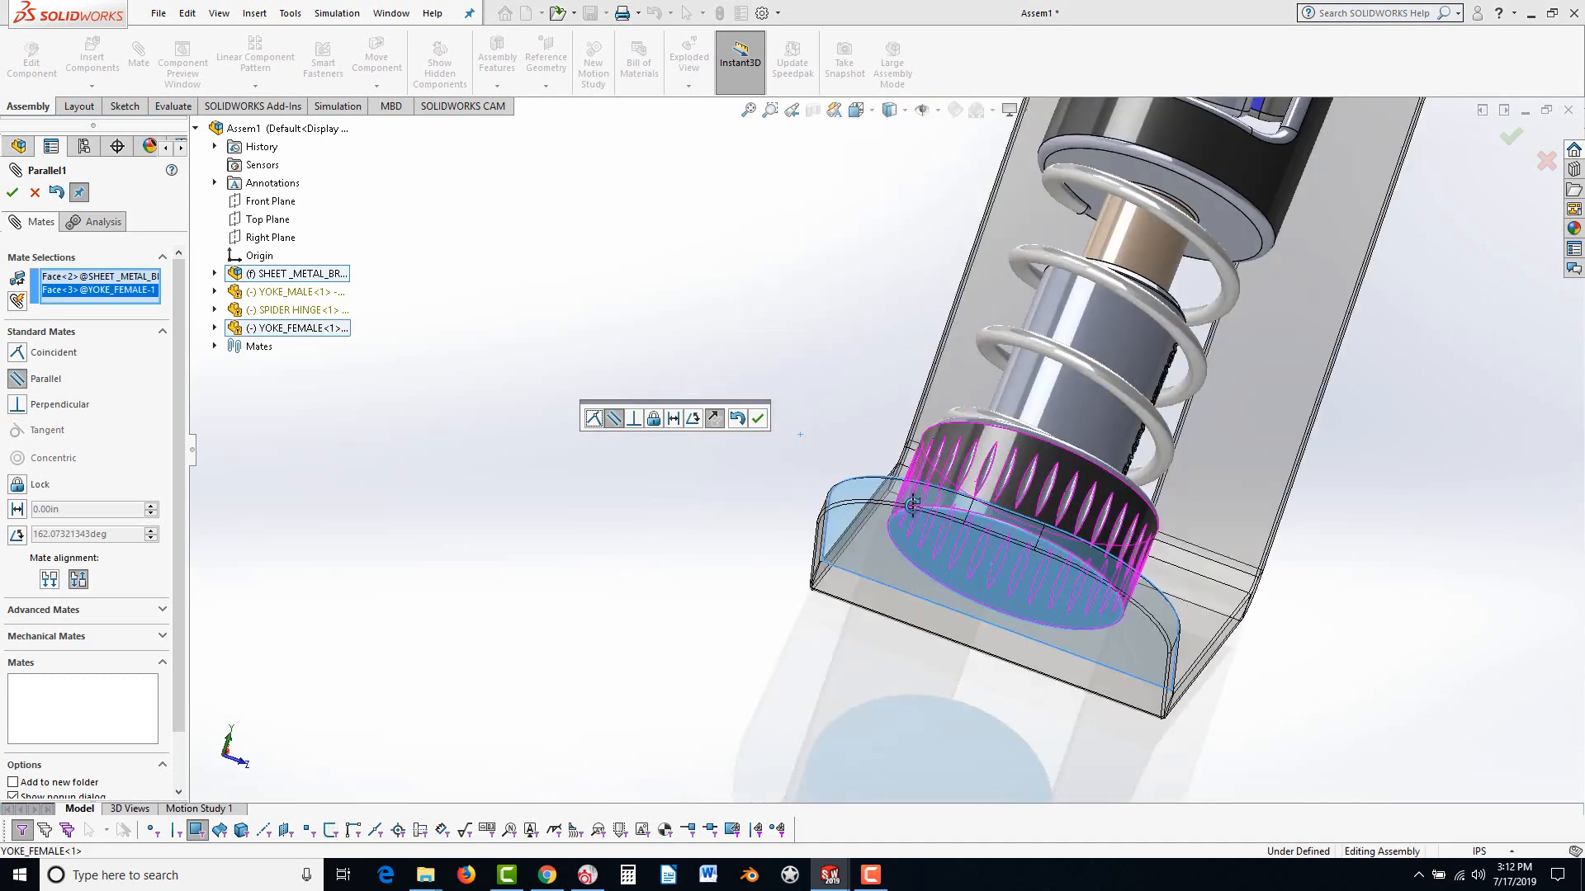
{"action": "middle_click_drag", "start_coordinate": [912, 505], "coordinate": [650, 447]}
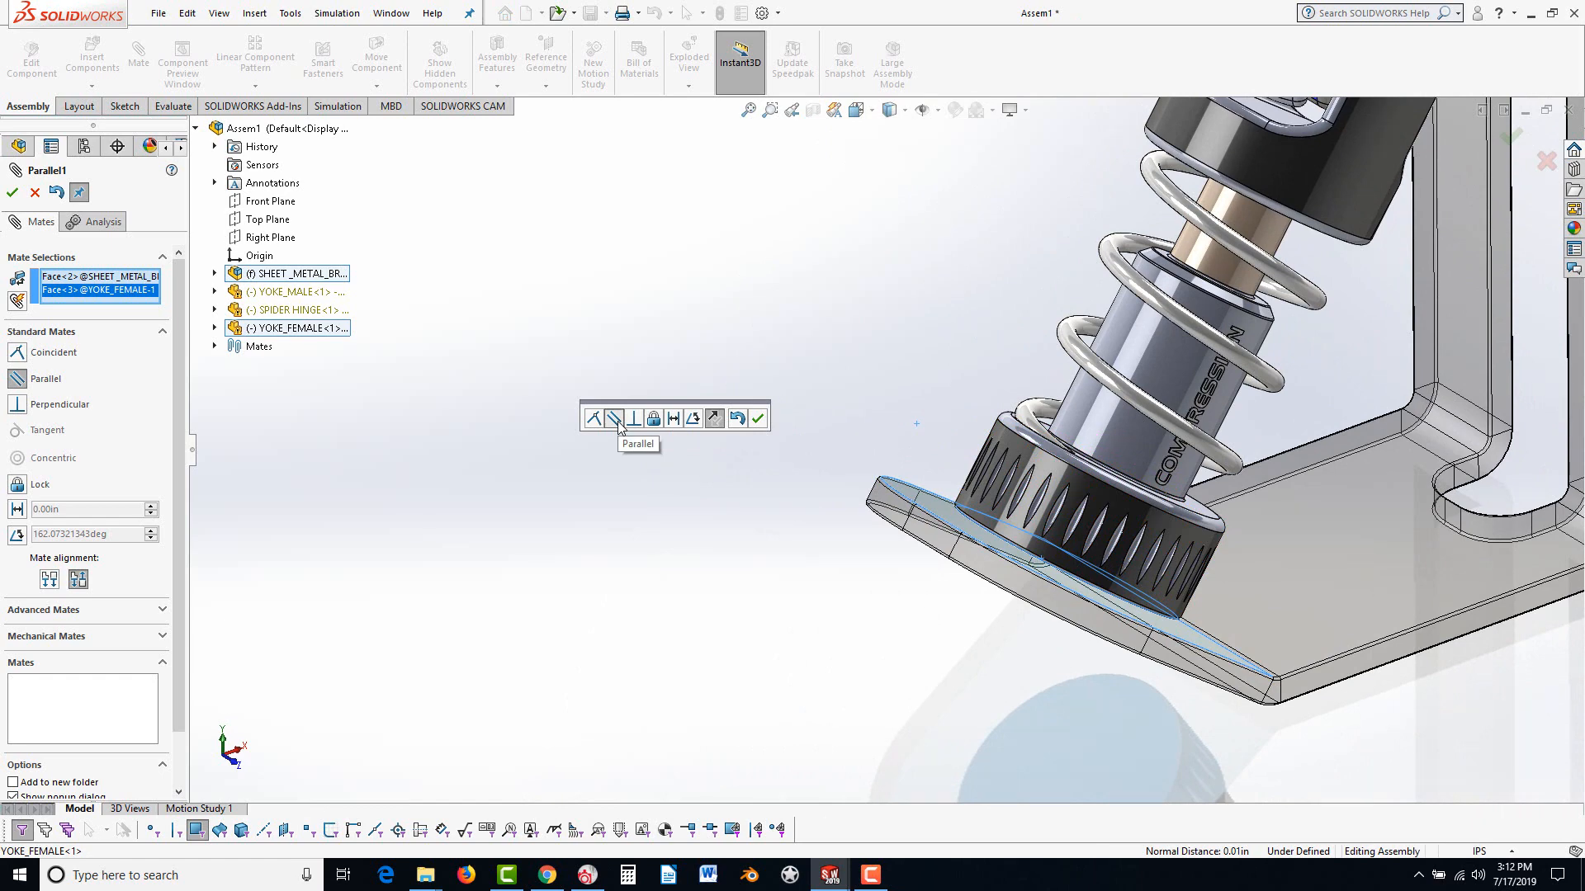
{"action": "left_click", "coordinate": [758, 420]}
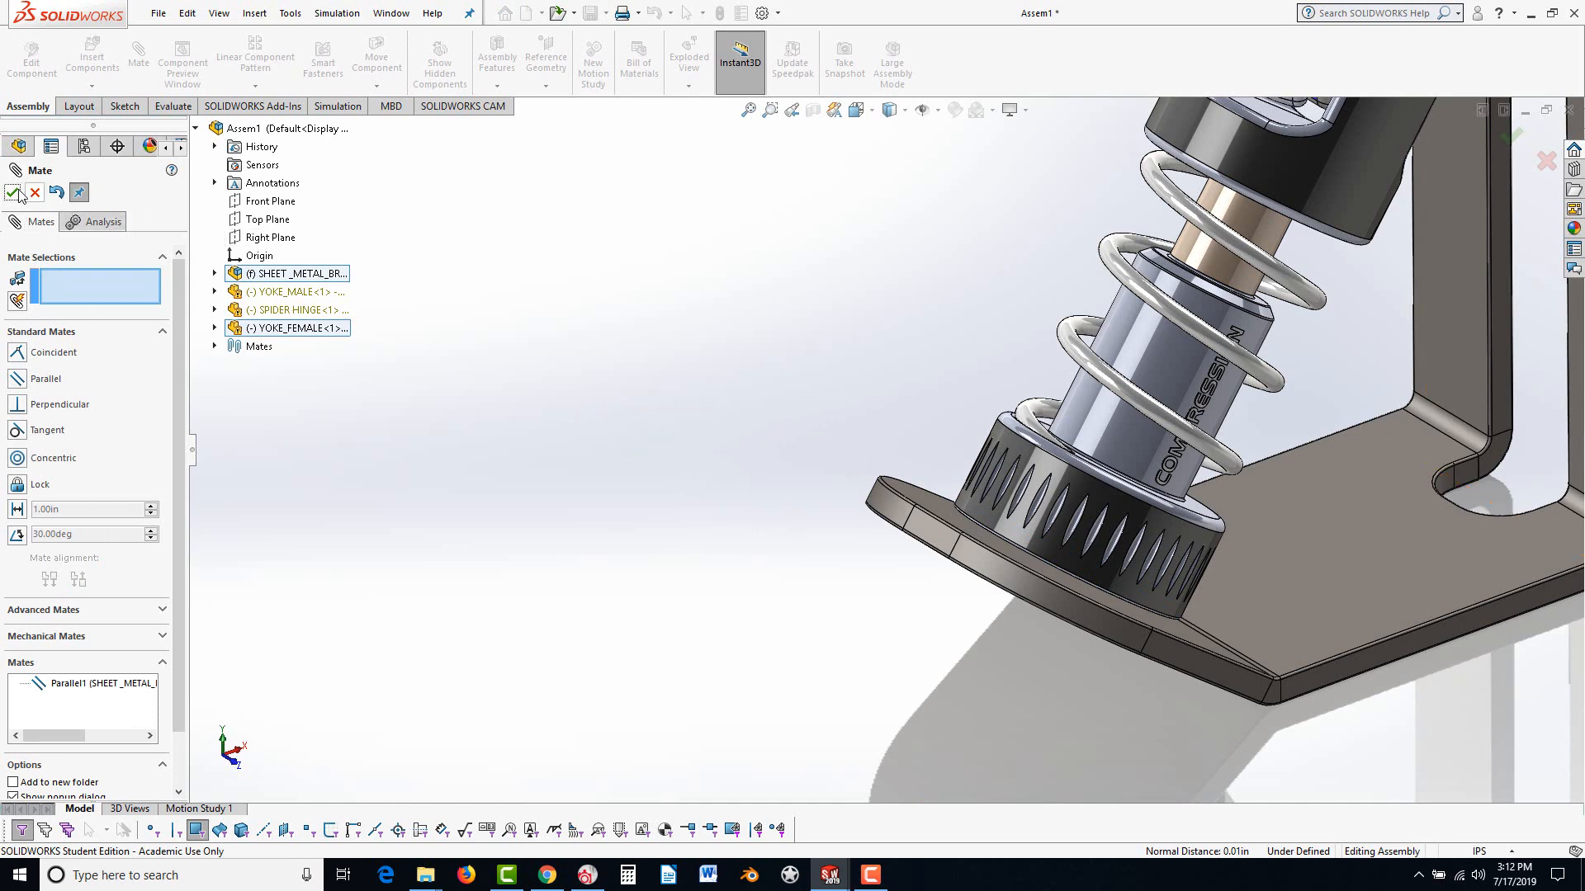
{"action": "key", "text": "Escape"}
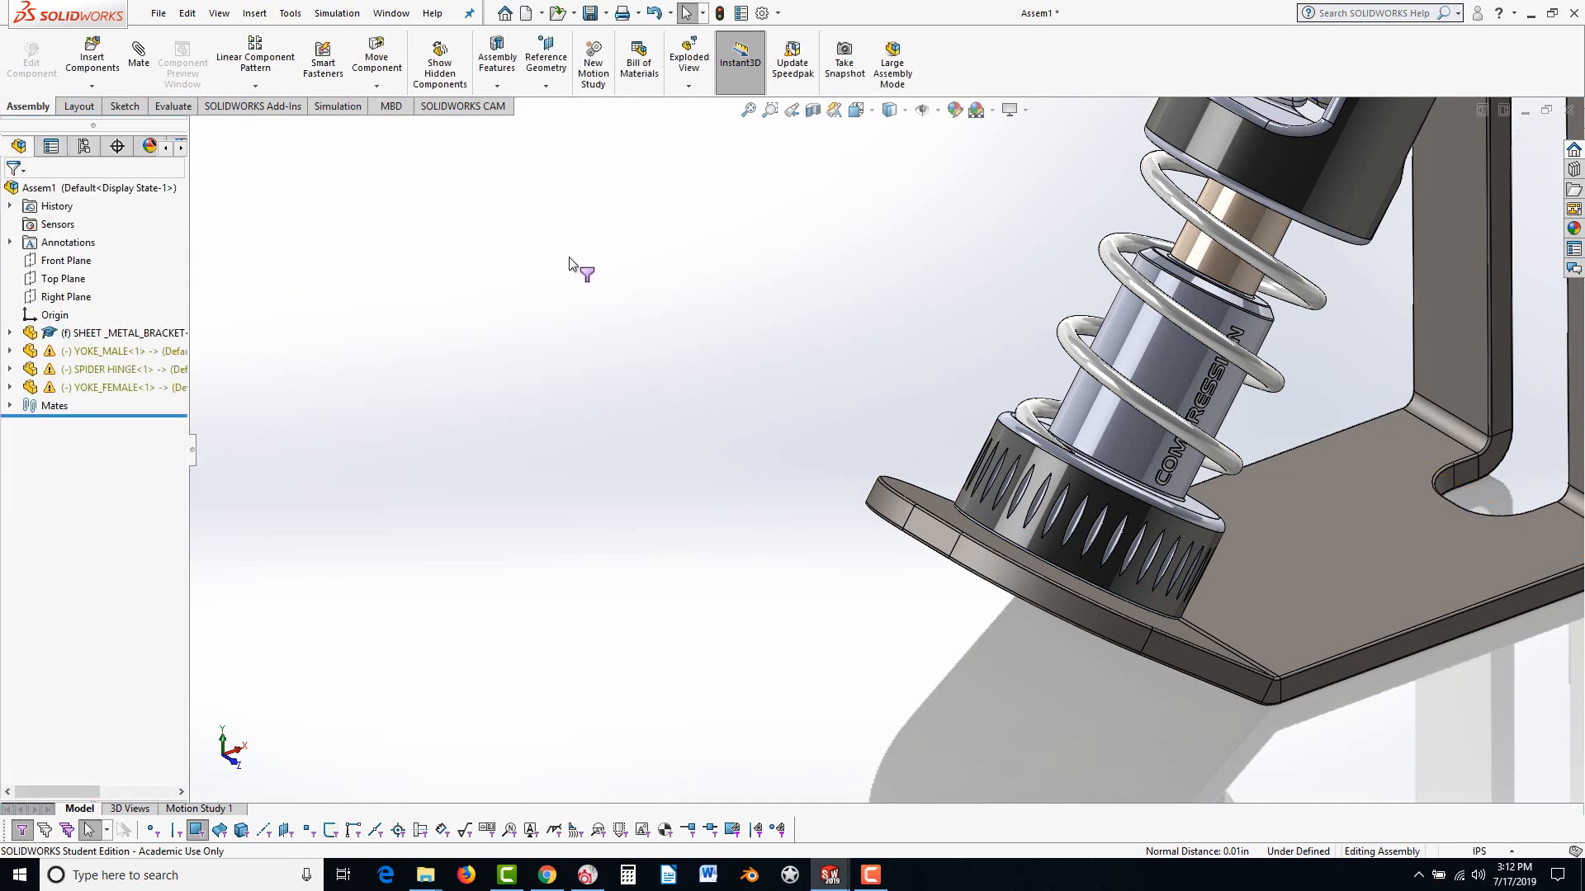
Examine the assembly in the Right and Front views, checking the clearance between the female yoke's knurled knob and the bracket's angled foot
{"action": "key", "text": "space"}
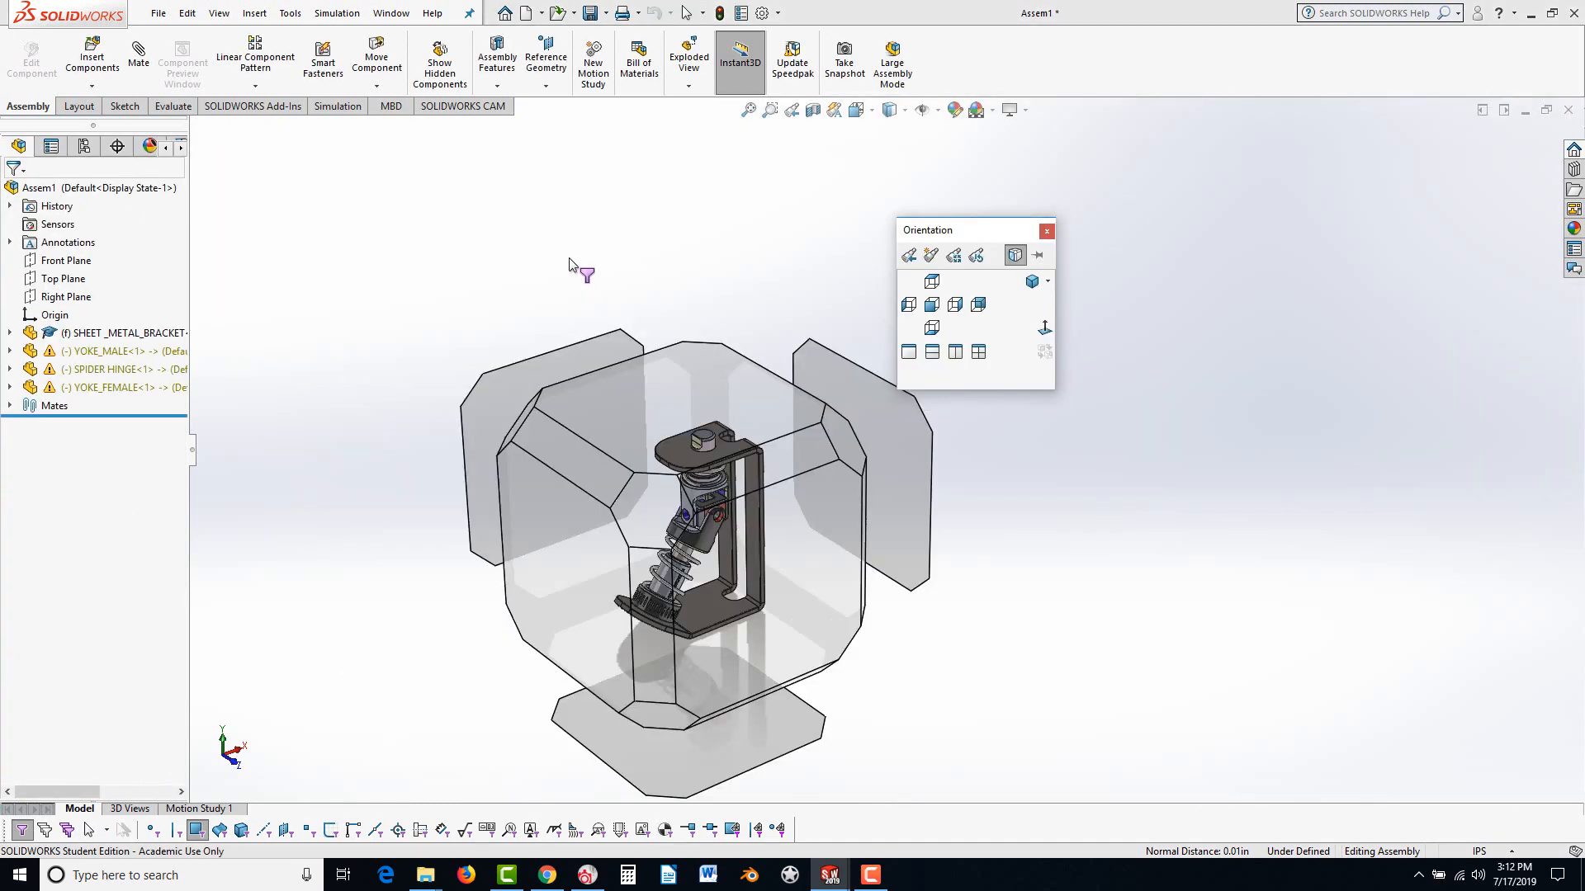
{"action": "left_click", "coordinate": [956, 305]}
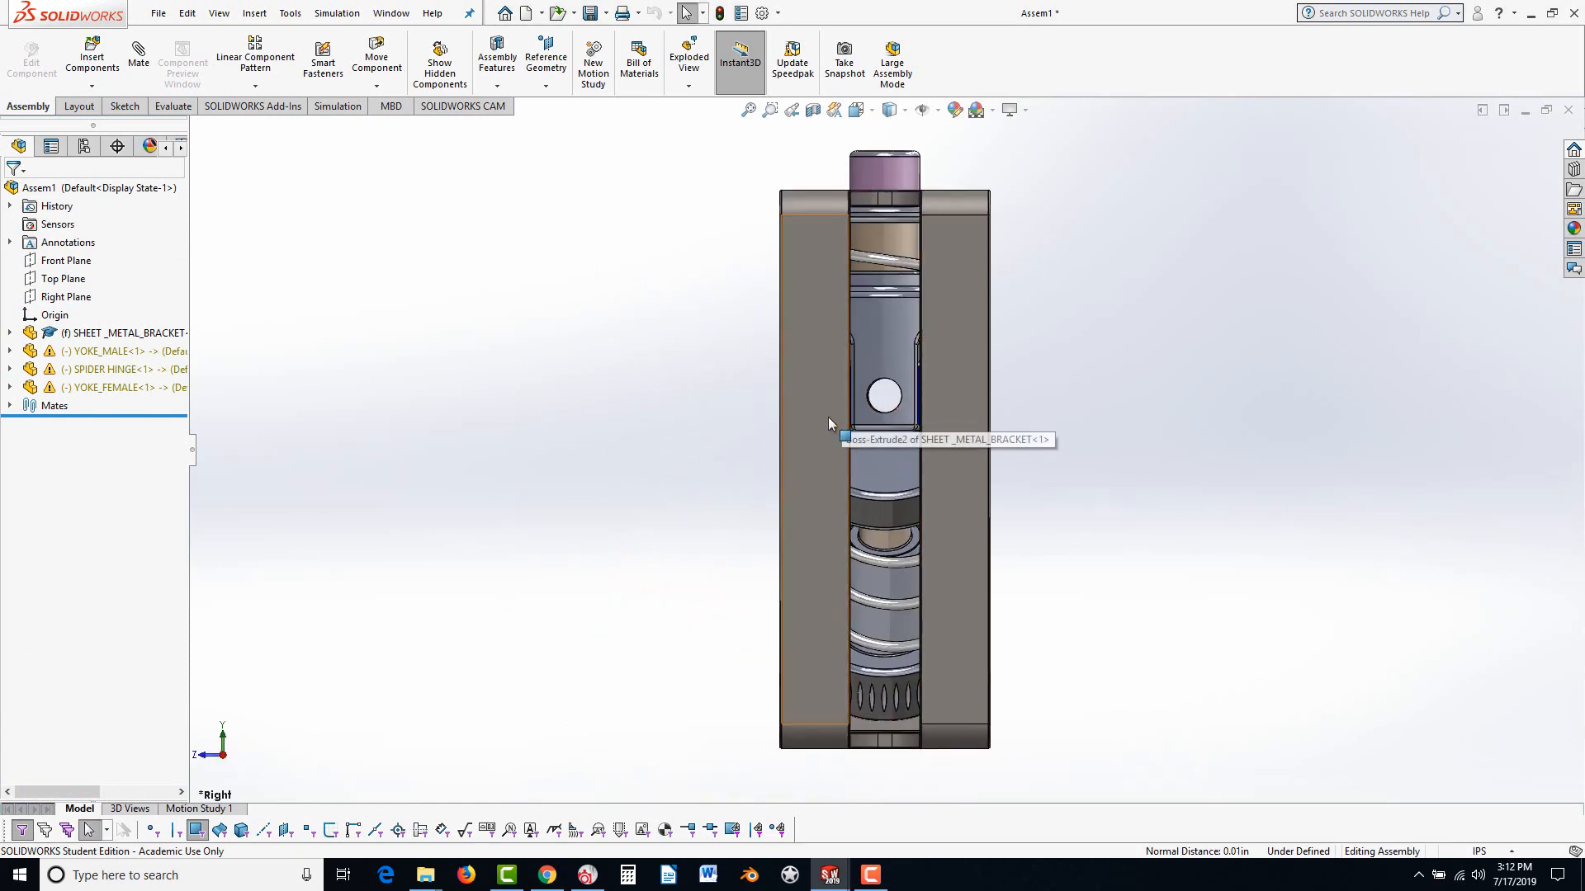
{"action": "key", "text": "space"}
{"action": "left_click", "coordinate": [931, 306]}
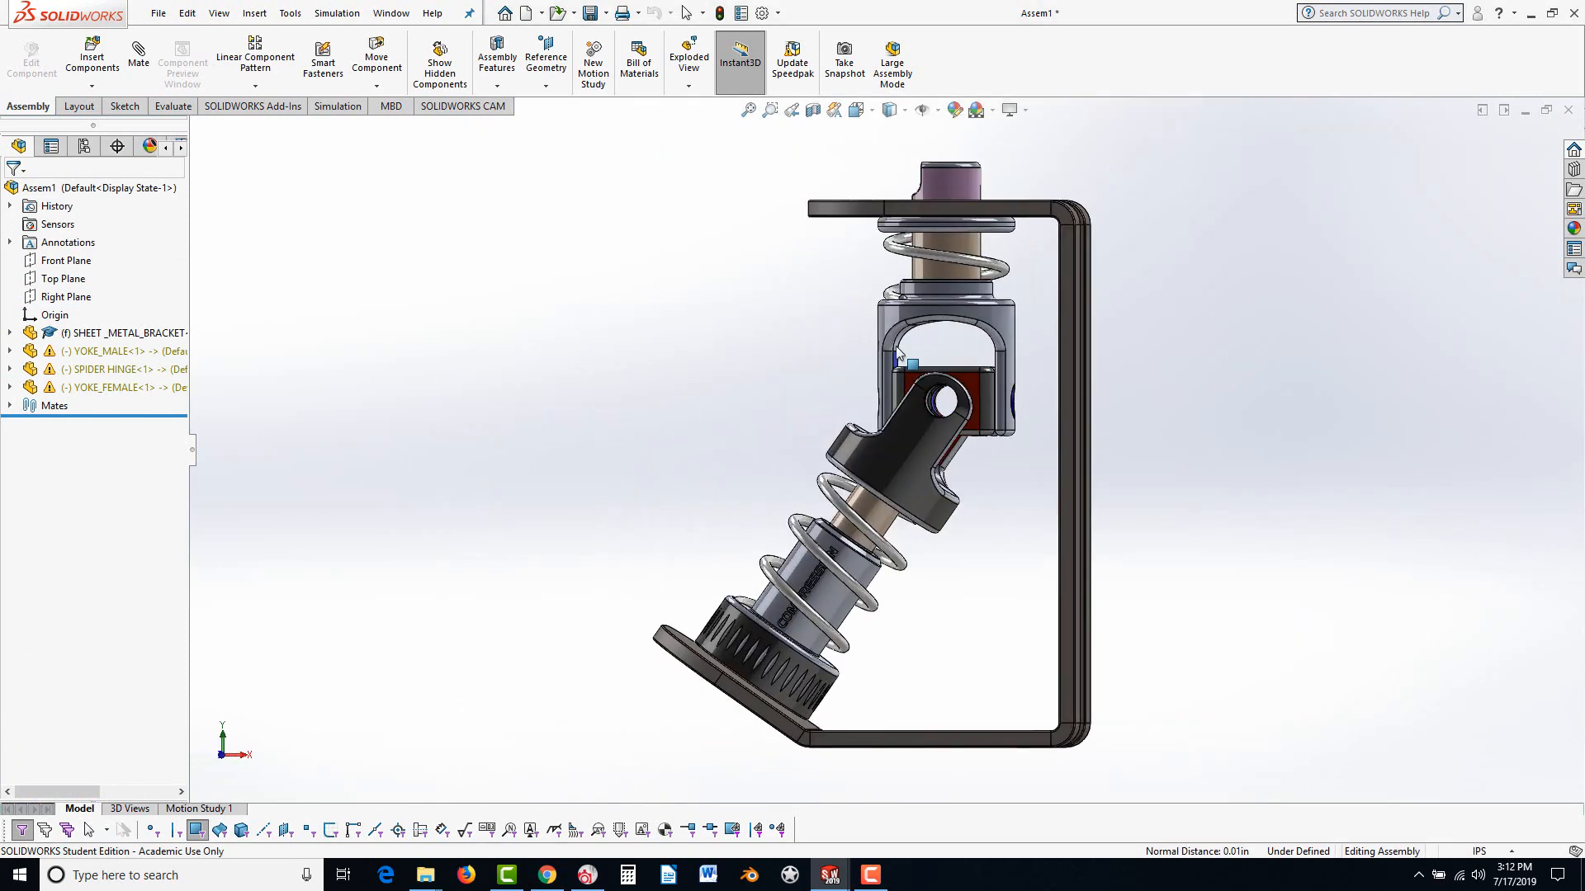
{"action": "scroll", "coordinate": [767, 677], "scroll_direction": "down", "scroll_amount": 6}
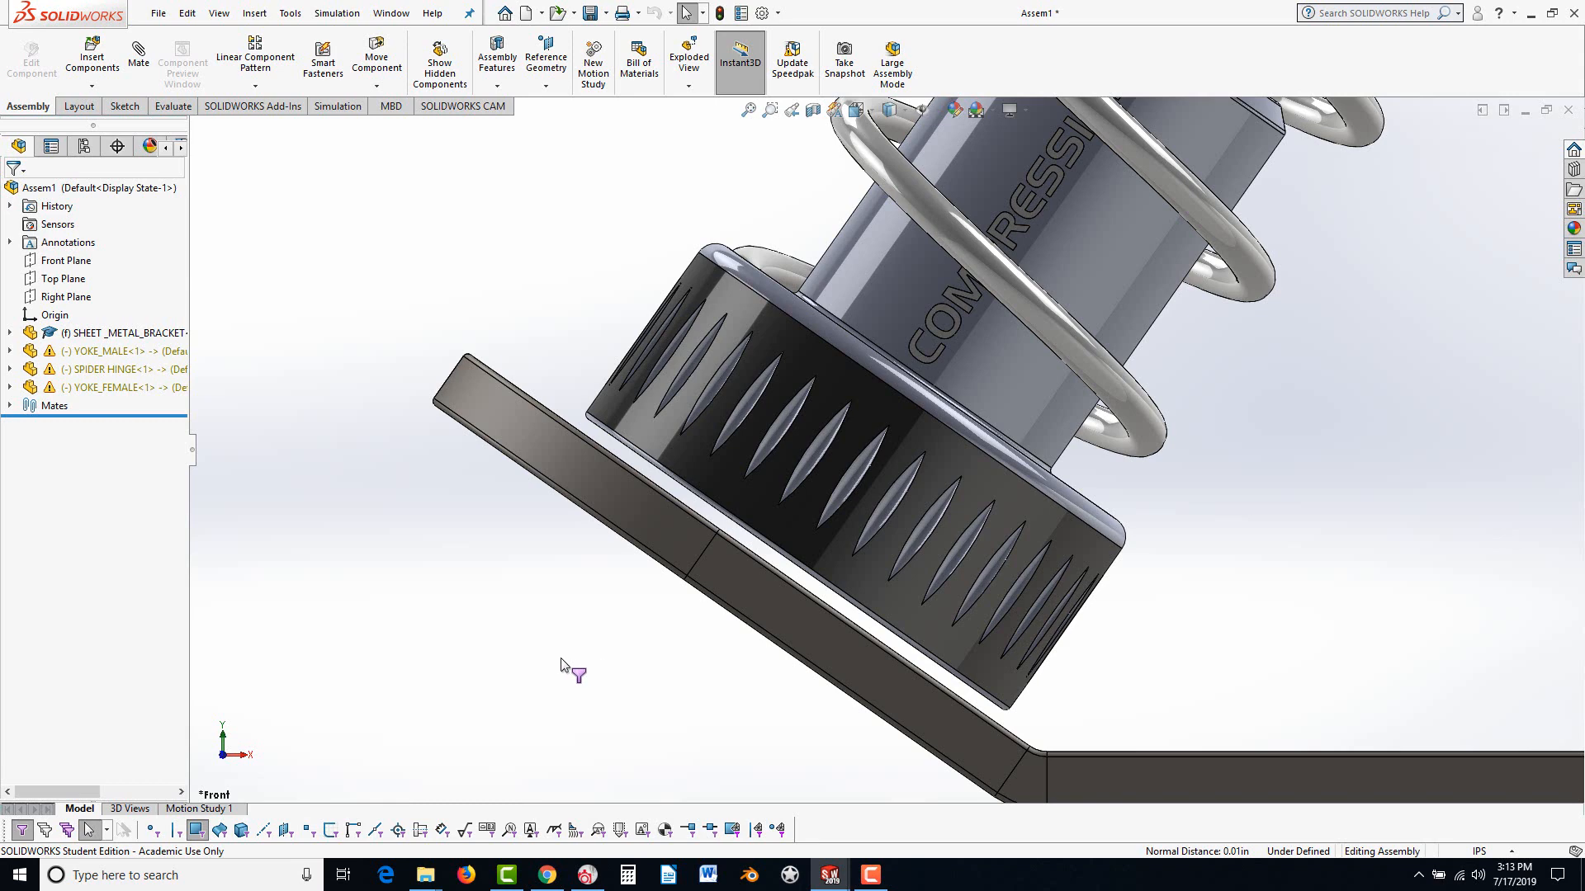
{"action": "scroll", "coordinate": [583, 666], "scroll_direction": "up", "scroll_amount": 10}
{"action": "scroll", "coordinate": [1037, 274], "scroll_direction": "down", "scroll_amount": 2}
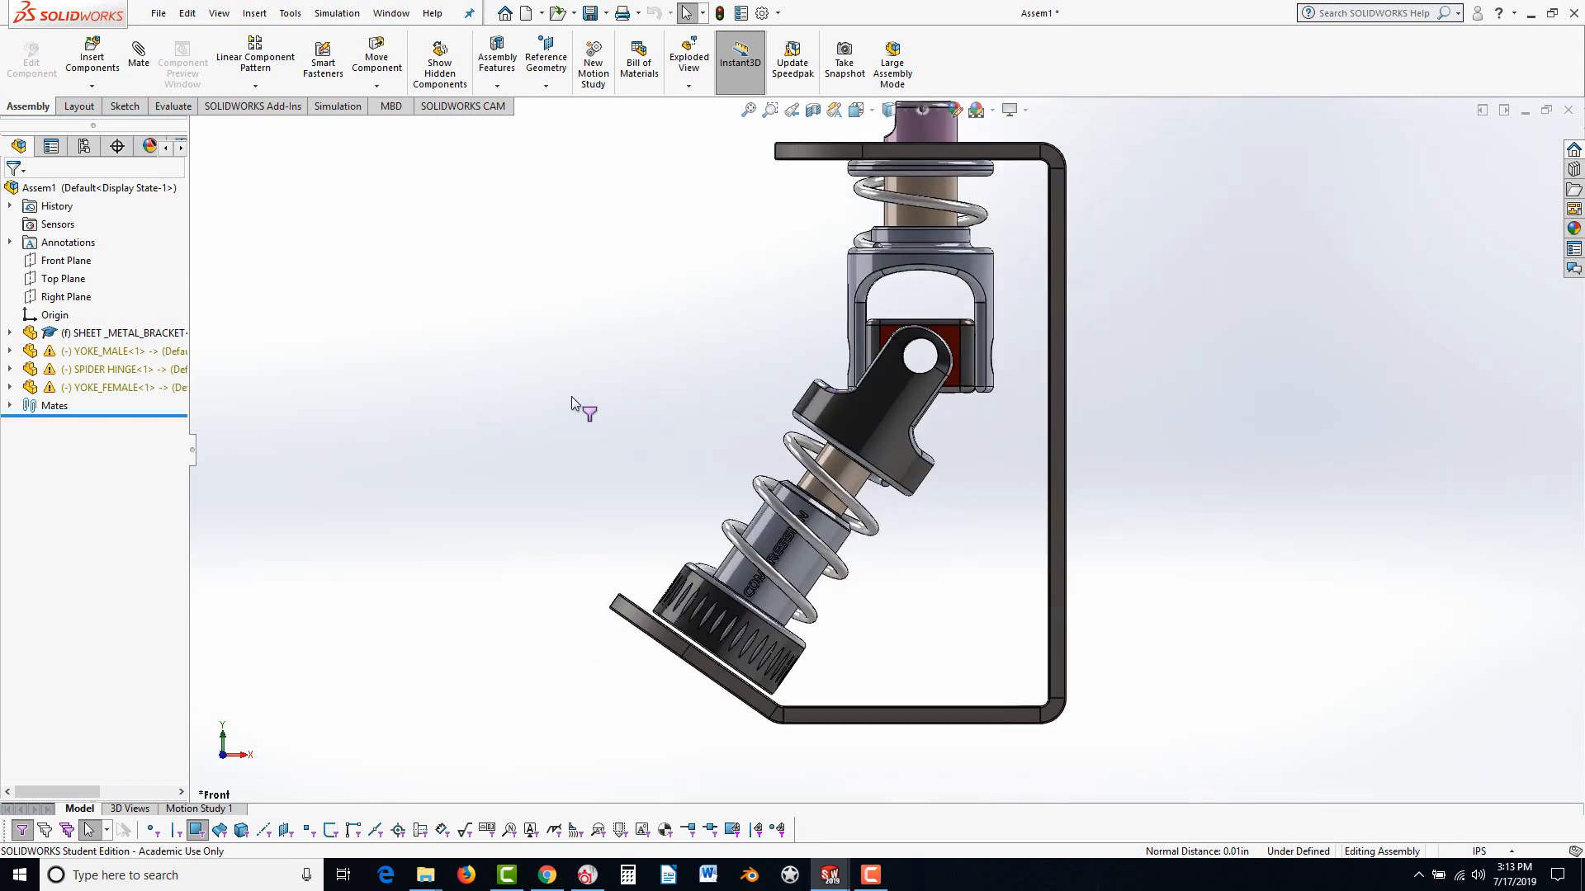
{"action": "middle_click_drag", "start_coordinate": [573, 390], "coordinate": [658, 523]}
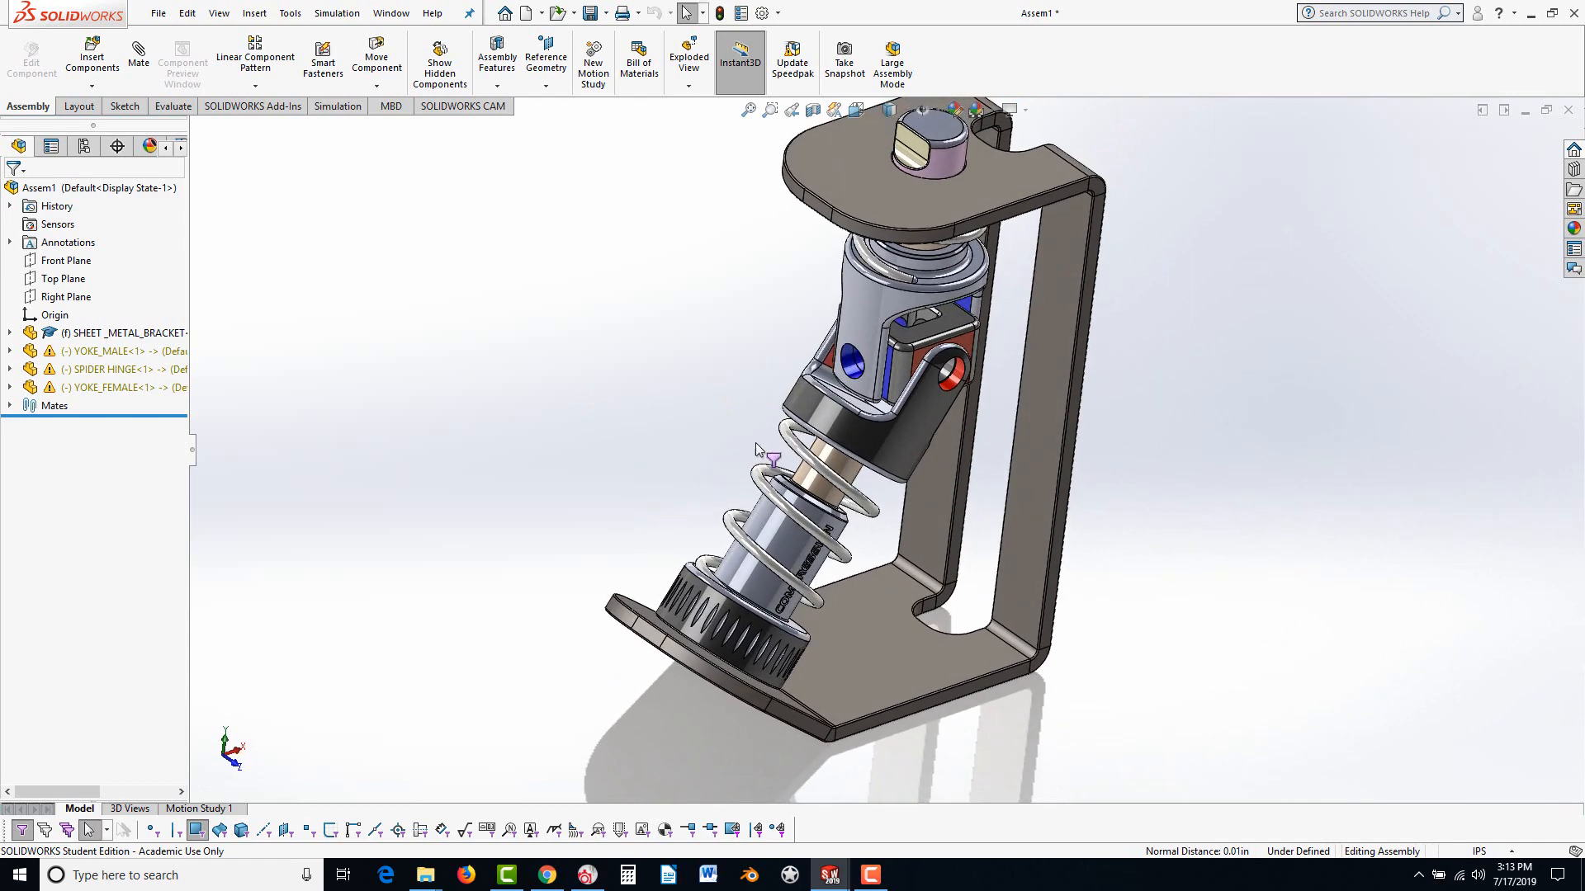
{"action": "scroll", "coordinate": [901, 273], "scroll_direction": "down", "scroll_amount": 1}
{"action": "scroll", "coordinate": [900, 274], "scroll_direction": "up", "scroll_amount": 2}
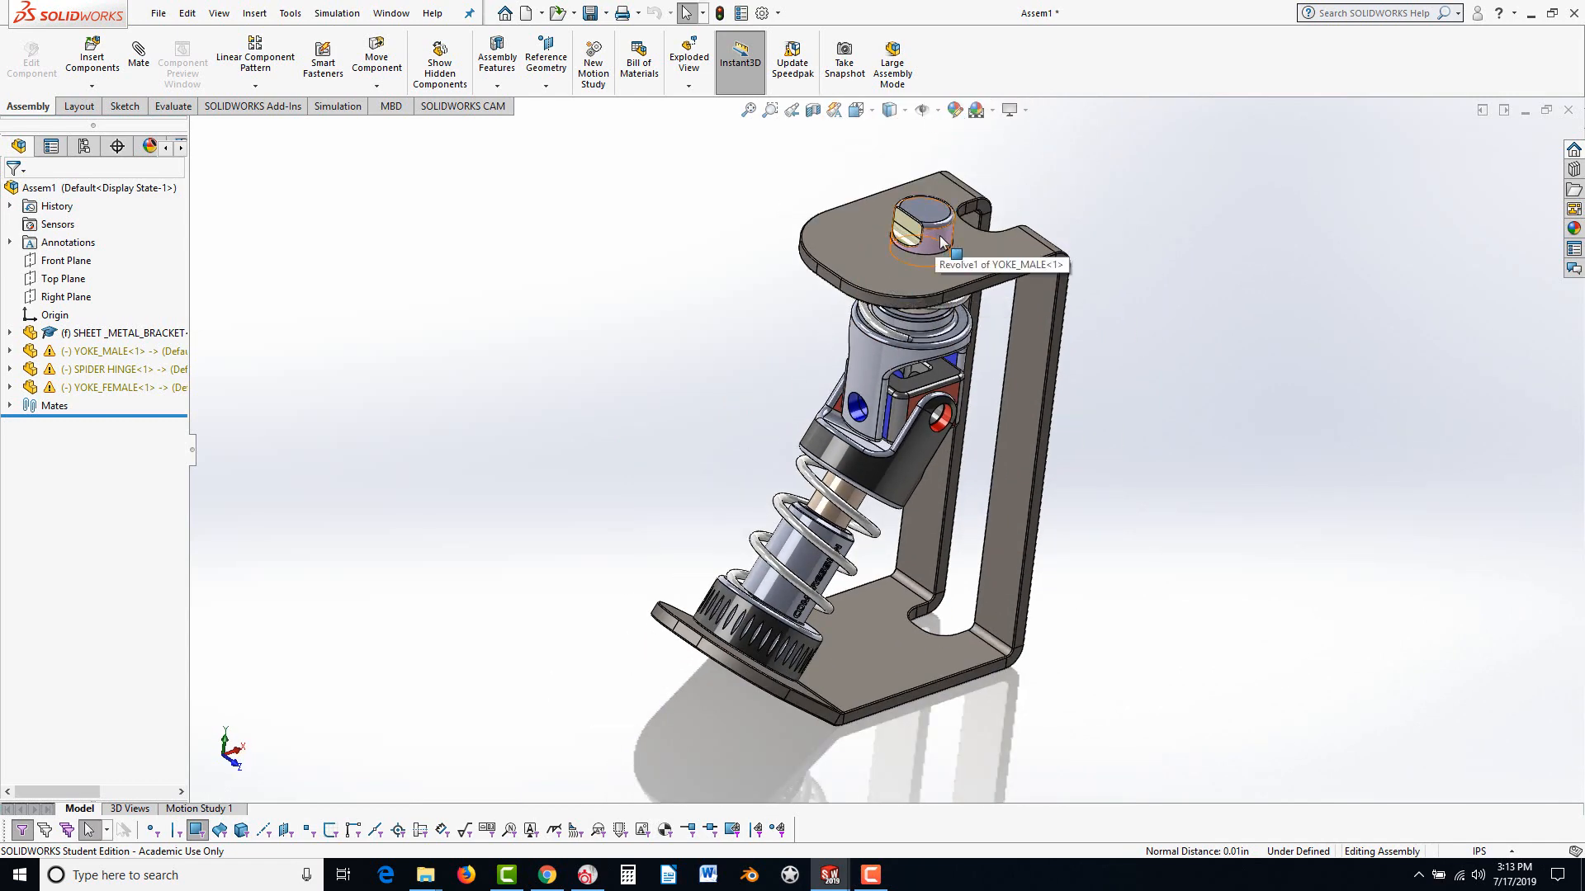
Turn the male yoke slightly by its shaft above the bracket to test how the mated joint moves, and deselect it
{"action": "mouse_move", "coordinate": [937, 239]}
{"action": "left_mouse_down"}
{"action": "mouse_move", "coordinate": [888, 286]}
{"action": "mouse_move", "coordinate": [990, 183]}
{"action": "mouse_move", "coordinate": [964, 163]}
{"action": "mouse_move", "coordinate": [938, 180]}
{"action": "mouse_move", "coordinate": [914, 261]}
{"action": "mouse_move", "coordinate": [863, 251]}
{"action": "mouse_move", "coordinate": [956, 184]}
{"action": "mouse_move", "coordinate": [864, 261]}
{"action": "mouse_move", "coordinate": [941, 257]}
{"action": "left_mouse_up"}
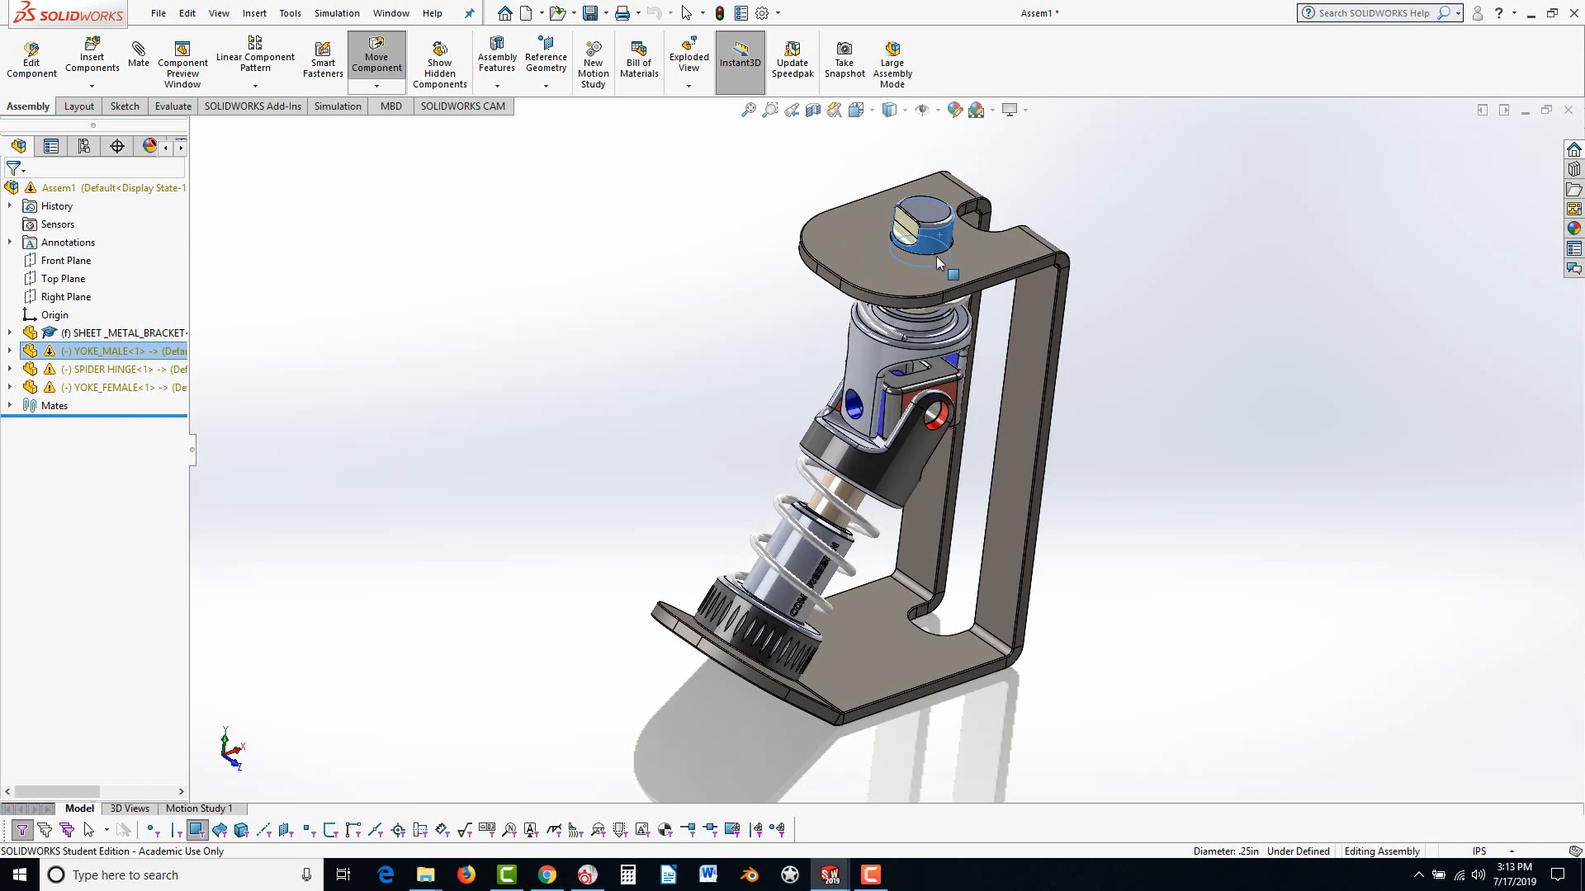
{"action": "key", "text": "Escape"}
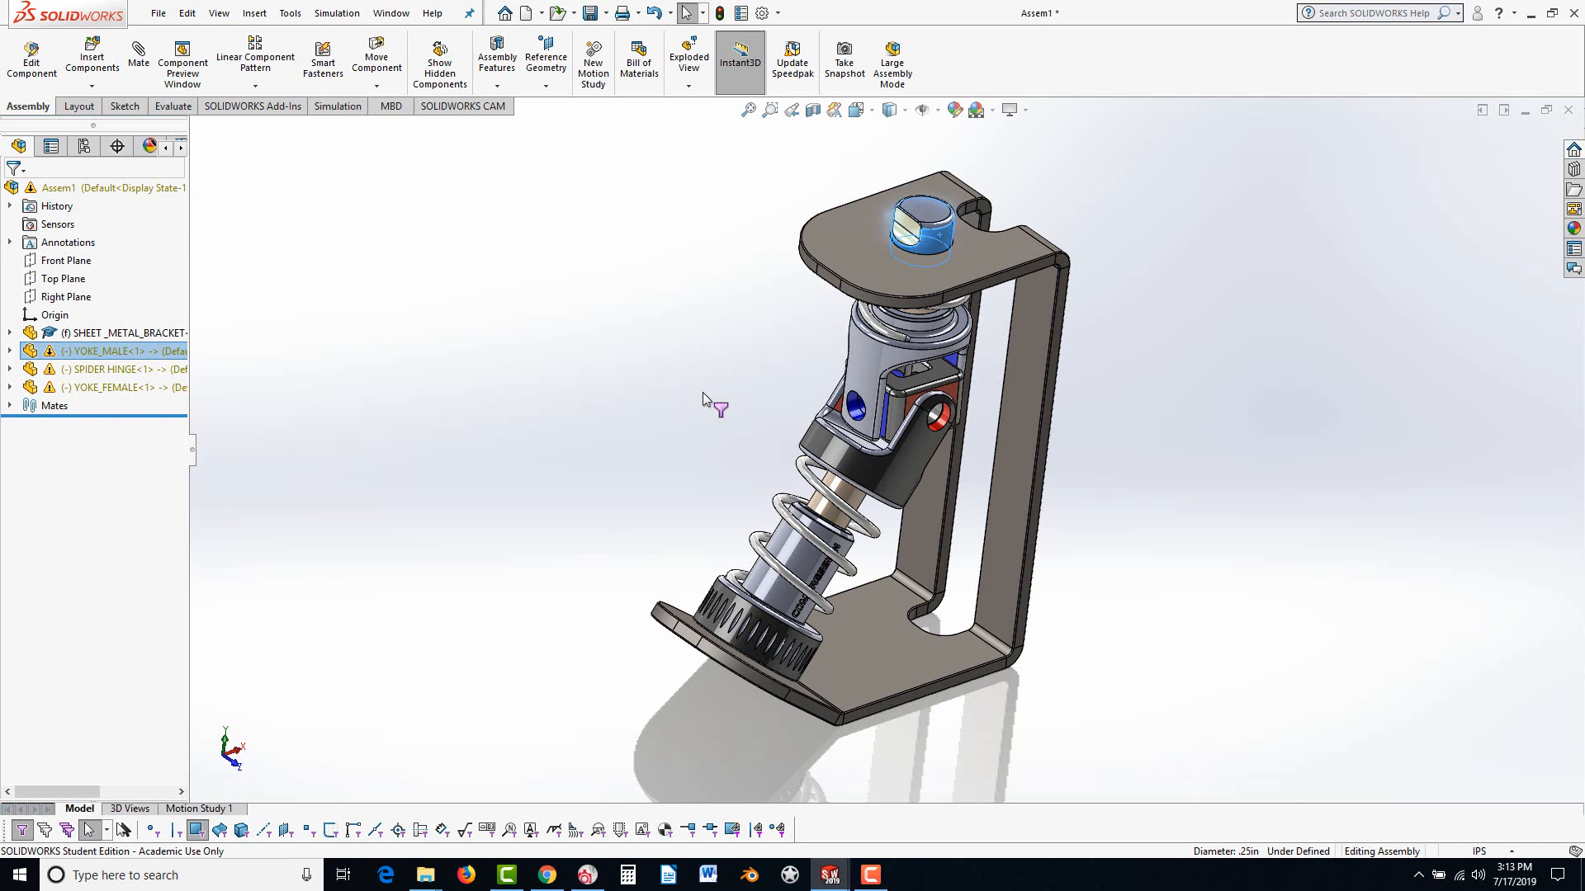
{"action": "left_click", "coordinate": [655, 436]}
{"action": "middle_click_drag", "start_coordinate": [656, 436], "coordinate": [562, 449]}
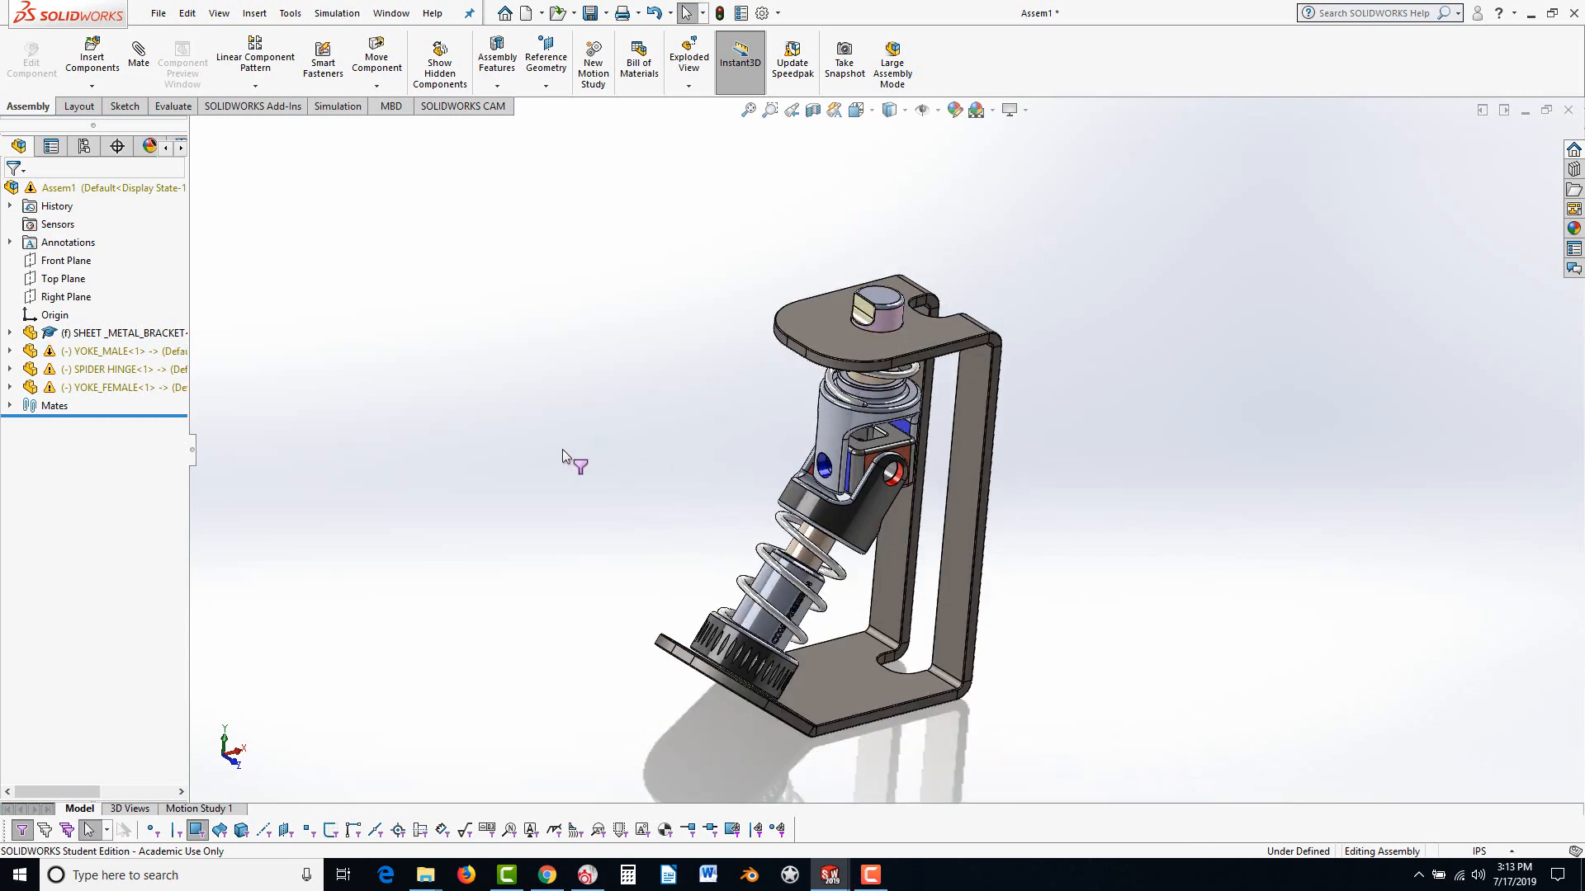
Switch to the E5 folder window in File Explorer, show its files as medium icons, and resize it to a narrow window beside the yoke joint
{"action": "scroll", "coordinate": [753, 450], "scroll_direction": "down", "scroll_amount": 5}
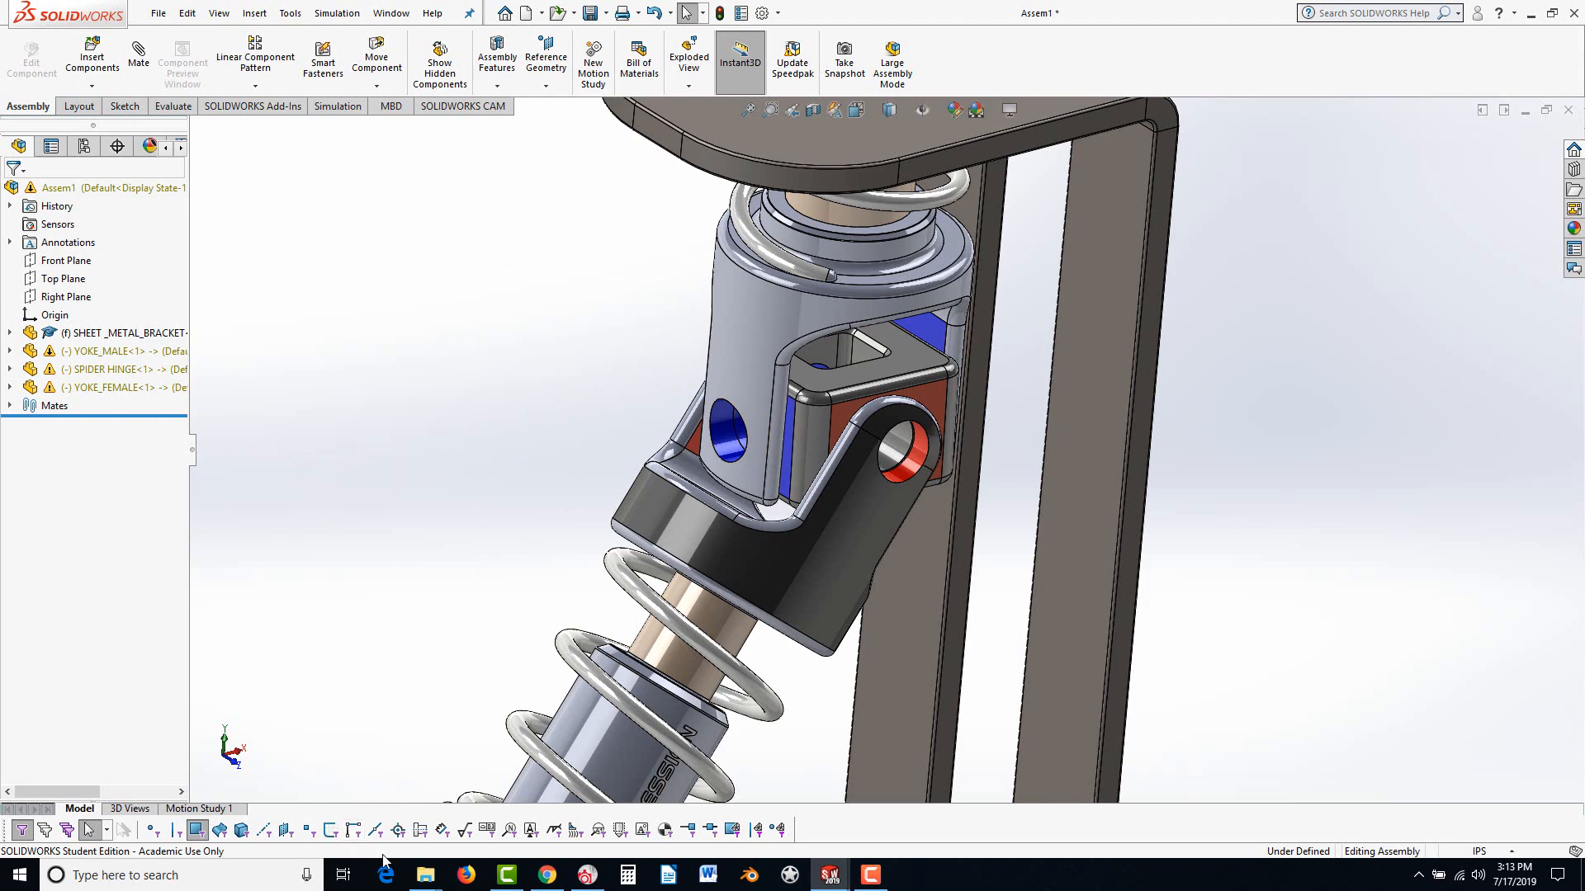
{"action": "mouse_move", "coordinate": [423, 877]}
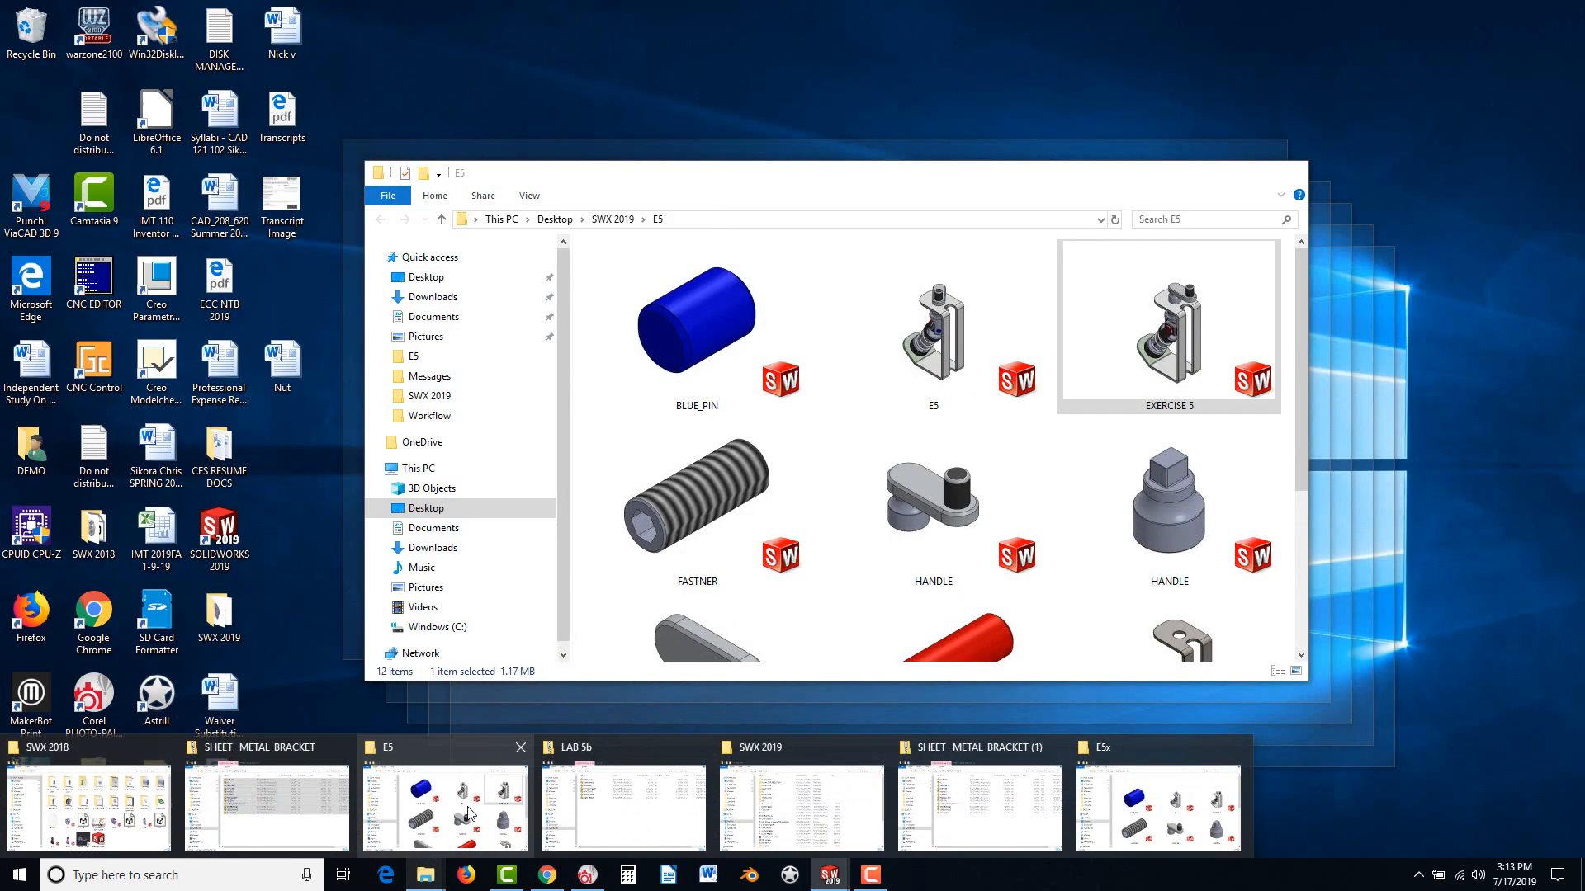
{"action": "left_click", "coordinate": [477, 790]}
{"action": "left_click_drag", "start_coordinate": [1036, 181], "coordinate": [1236, 71]}
{"action": "left_click_drag", "start_coordinate": [1176, 571], "coordinate": [1149, 823]}
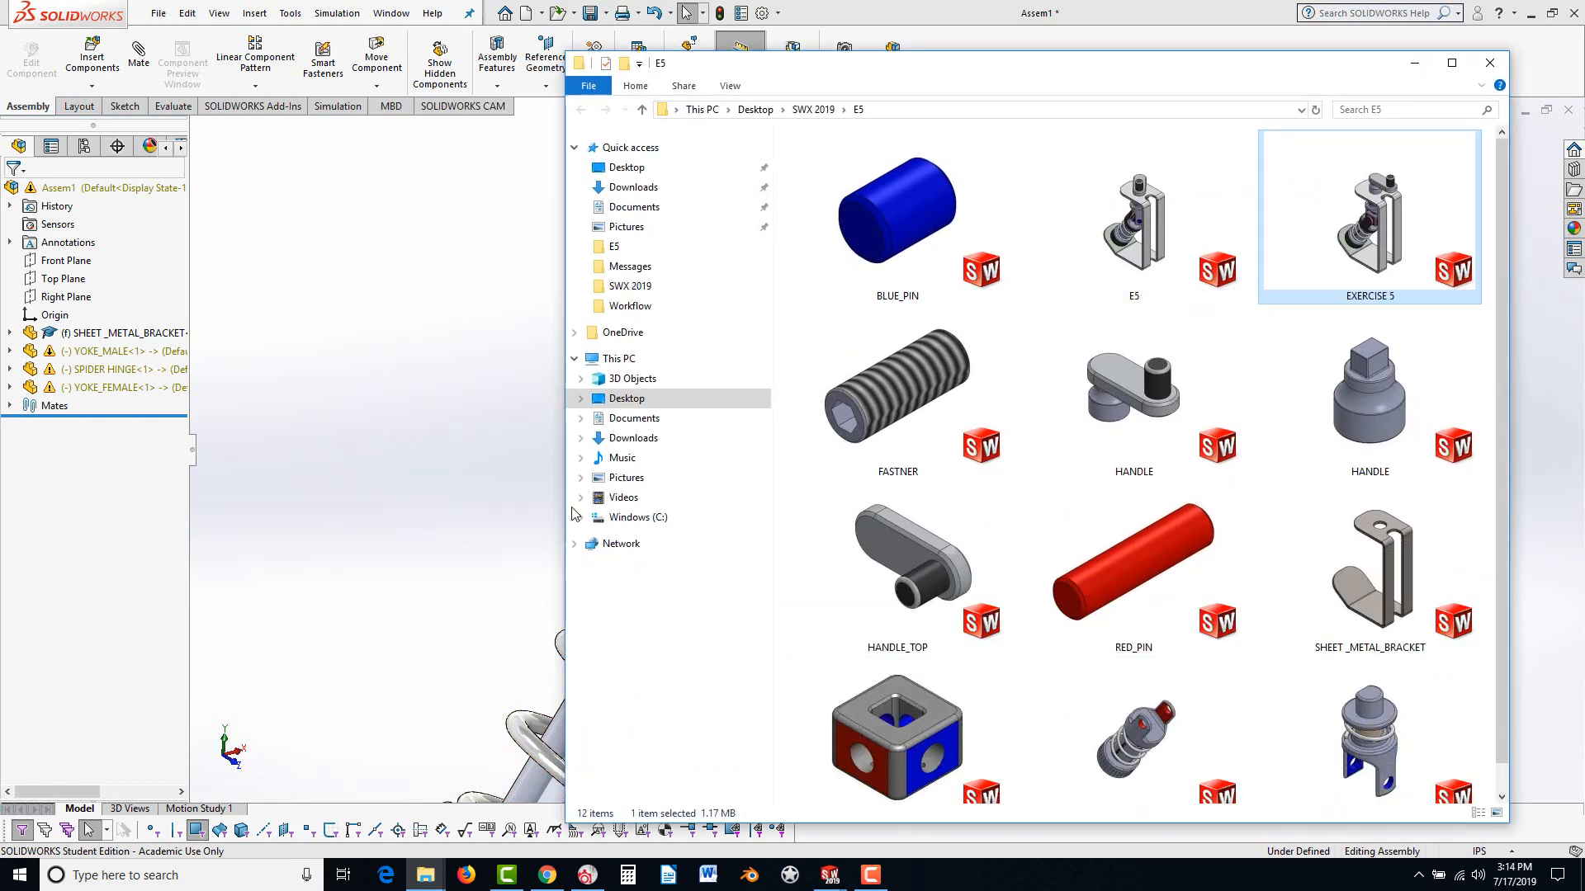
{"action": "left_click_drag", "start_coordinate": [564, 482], "coordinate": [643, 449]}
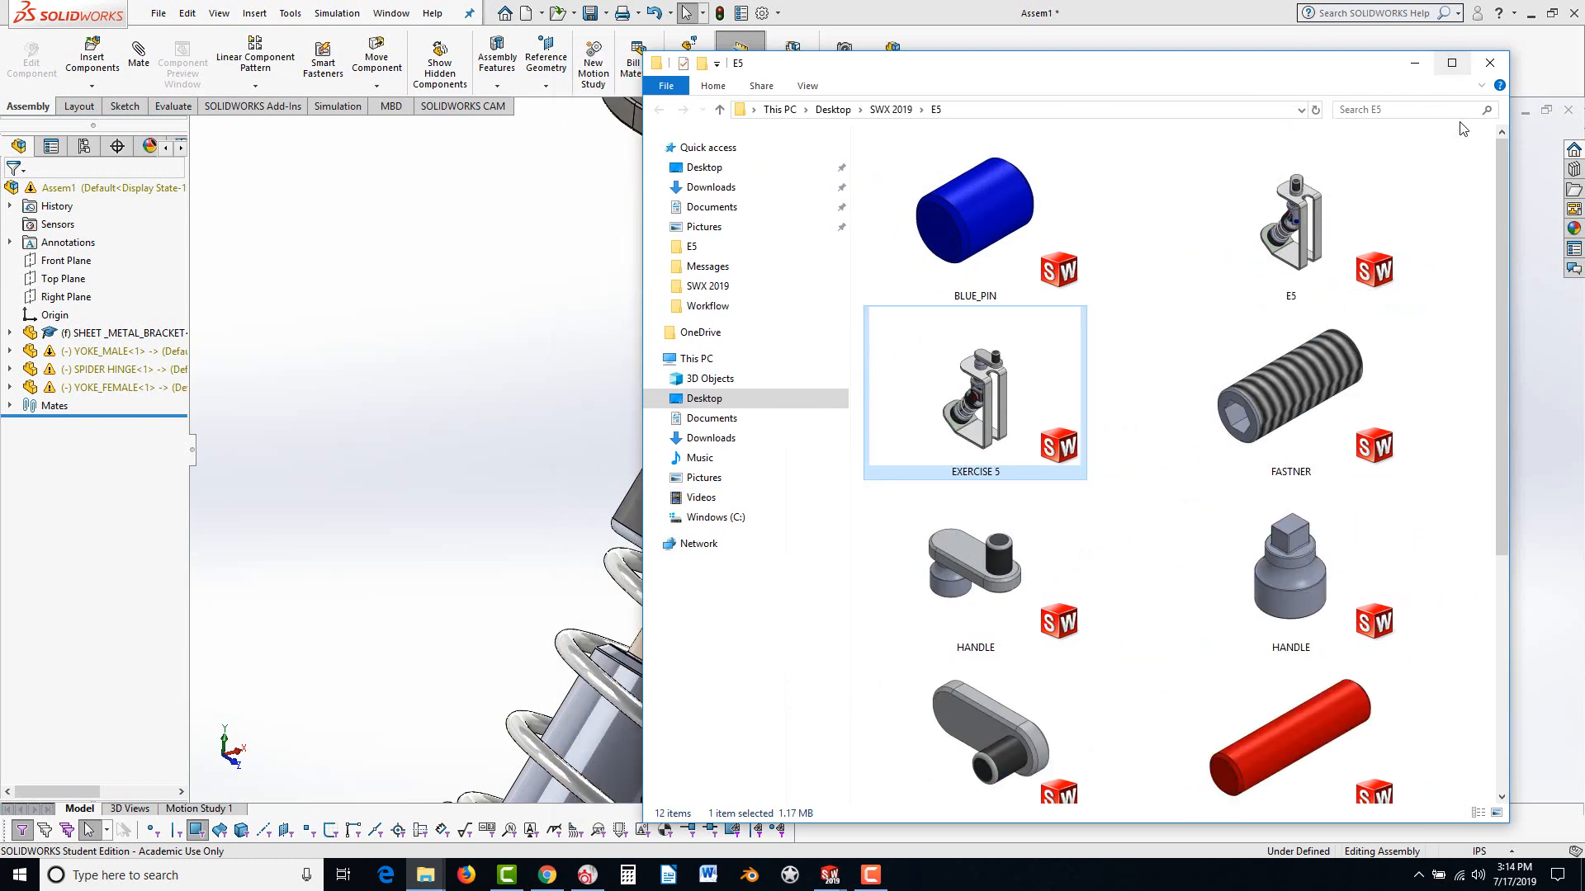
{"action": "right_click", "coordinate": [1420, 201]}
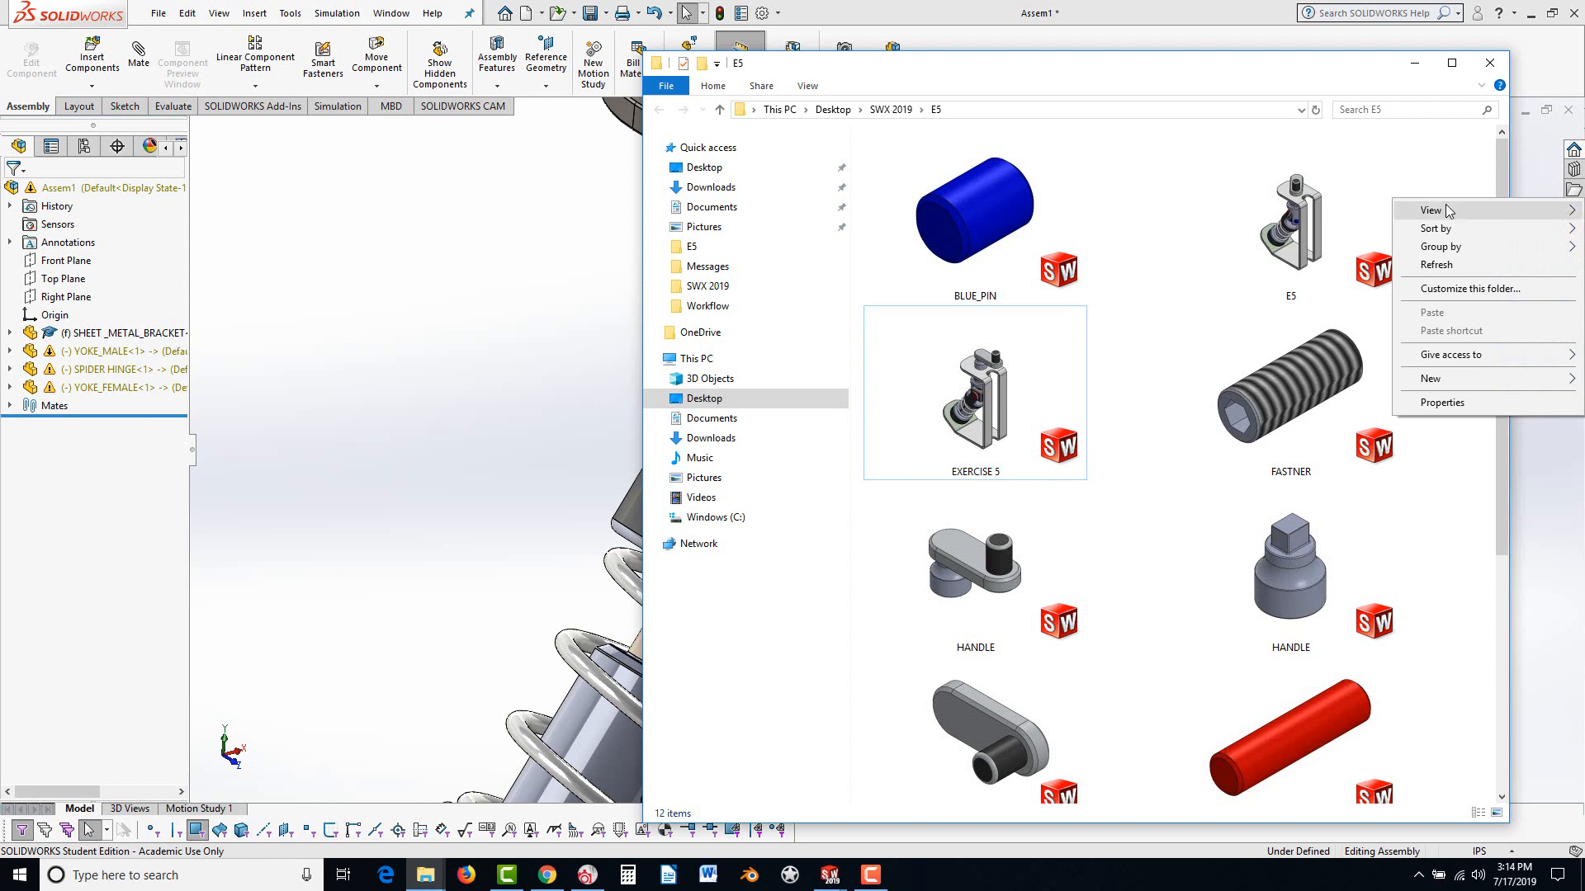
{"action": "mouse_move", "coordinate": [1449, 220]}
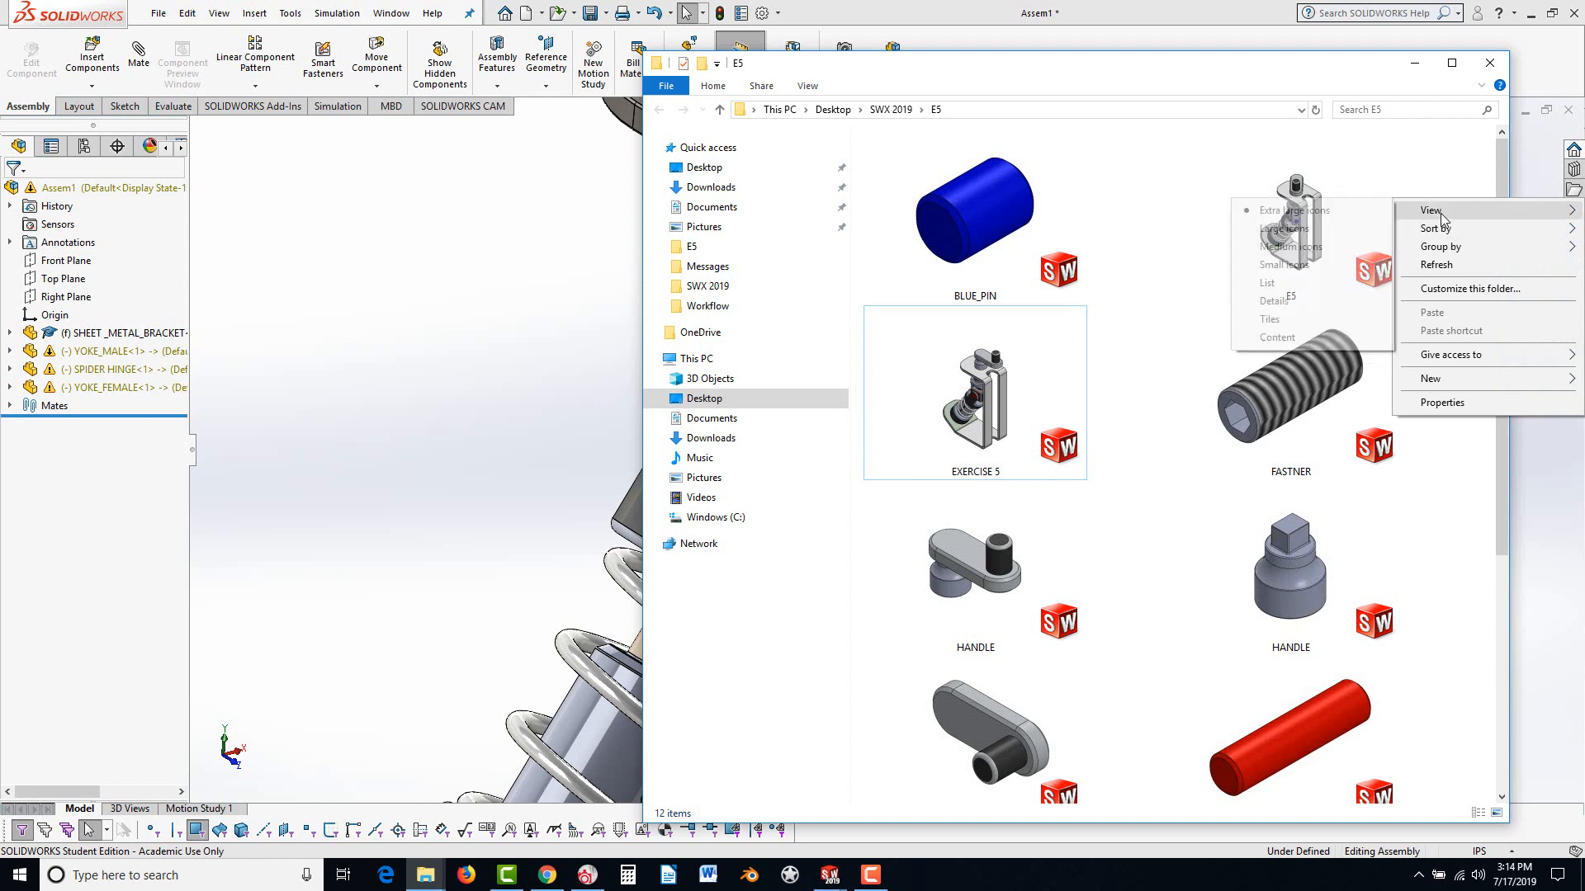
{"action": "left_click", "coordinate": [1248, 245]}
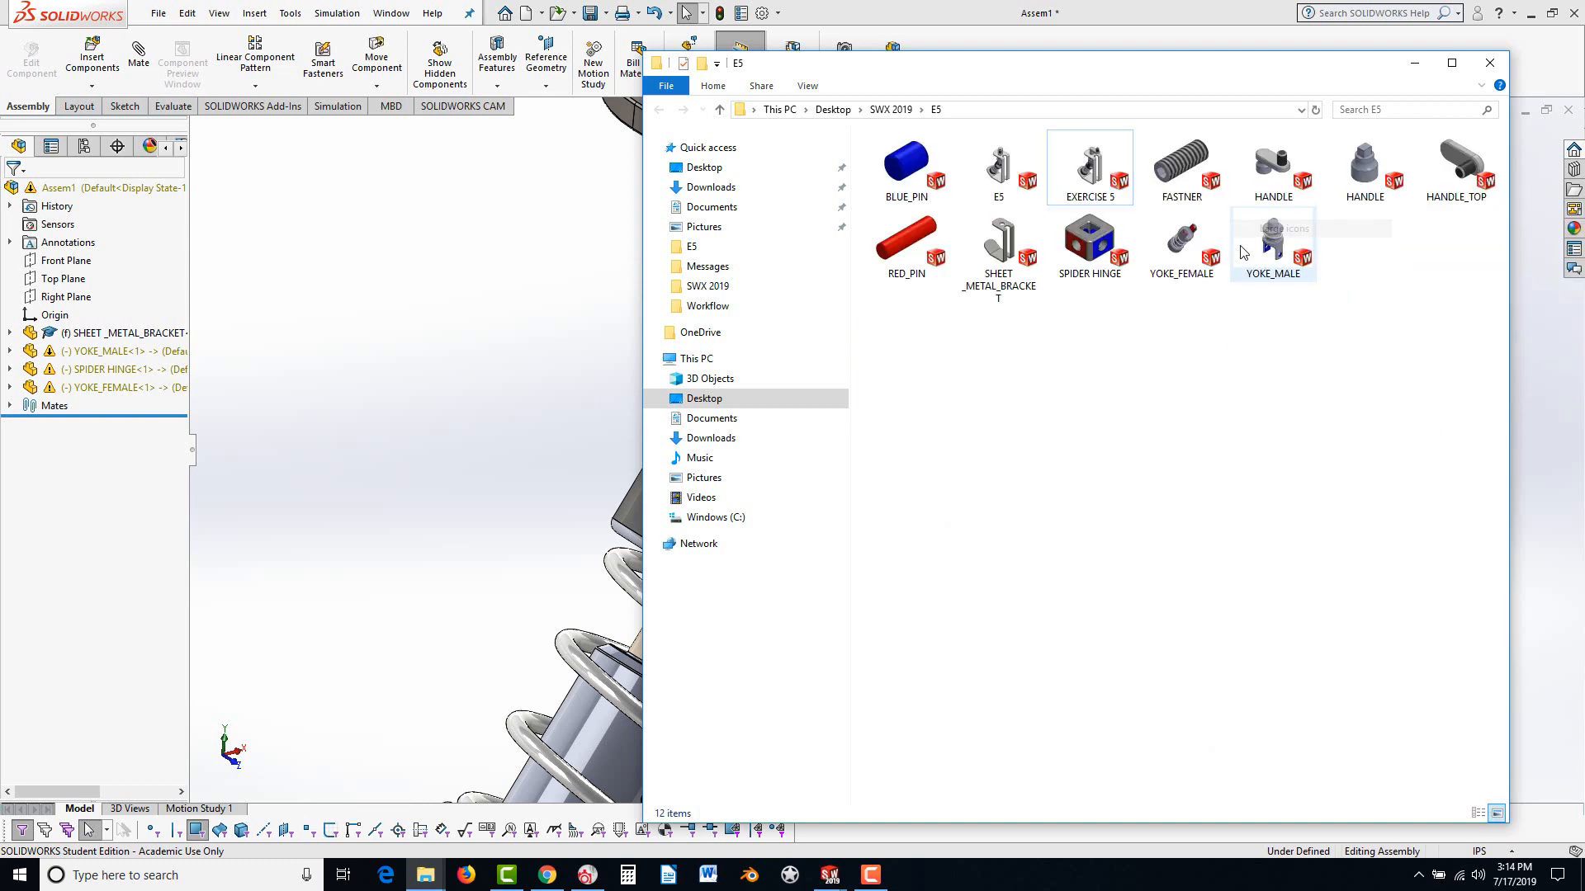
{"action": "left_click_drag", "start_coordinate": [1338, 826], "coordinate": [1434, 339]}
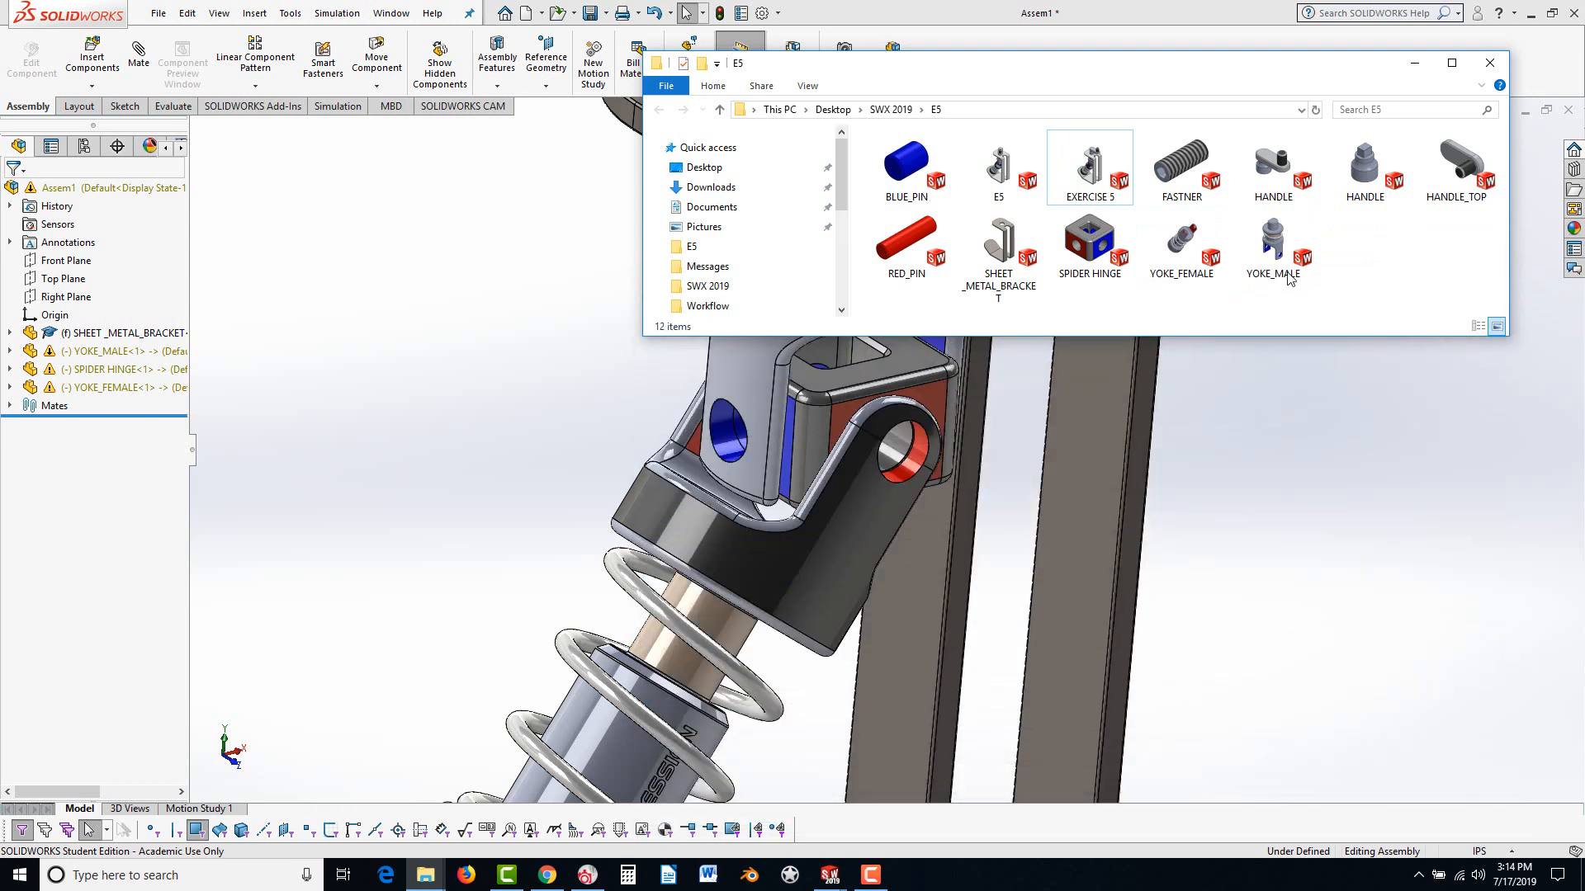
{"action": "mouse_move", "coordinate": [1224, 73]}
{"action": "left_mouse_down"}
{"action": "mouse_move", "coordinate": [1228, 456]}
{"action": "mouse_move", "coordinate": [1256, 283]}
{"action": "mouse_move", "coordinate": [1255, 68]}
{"action": "left_mouse_up"}
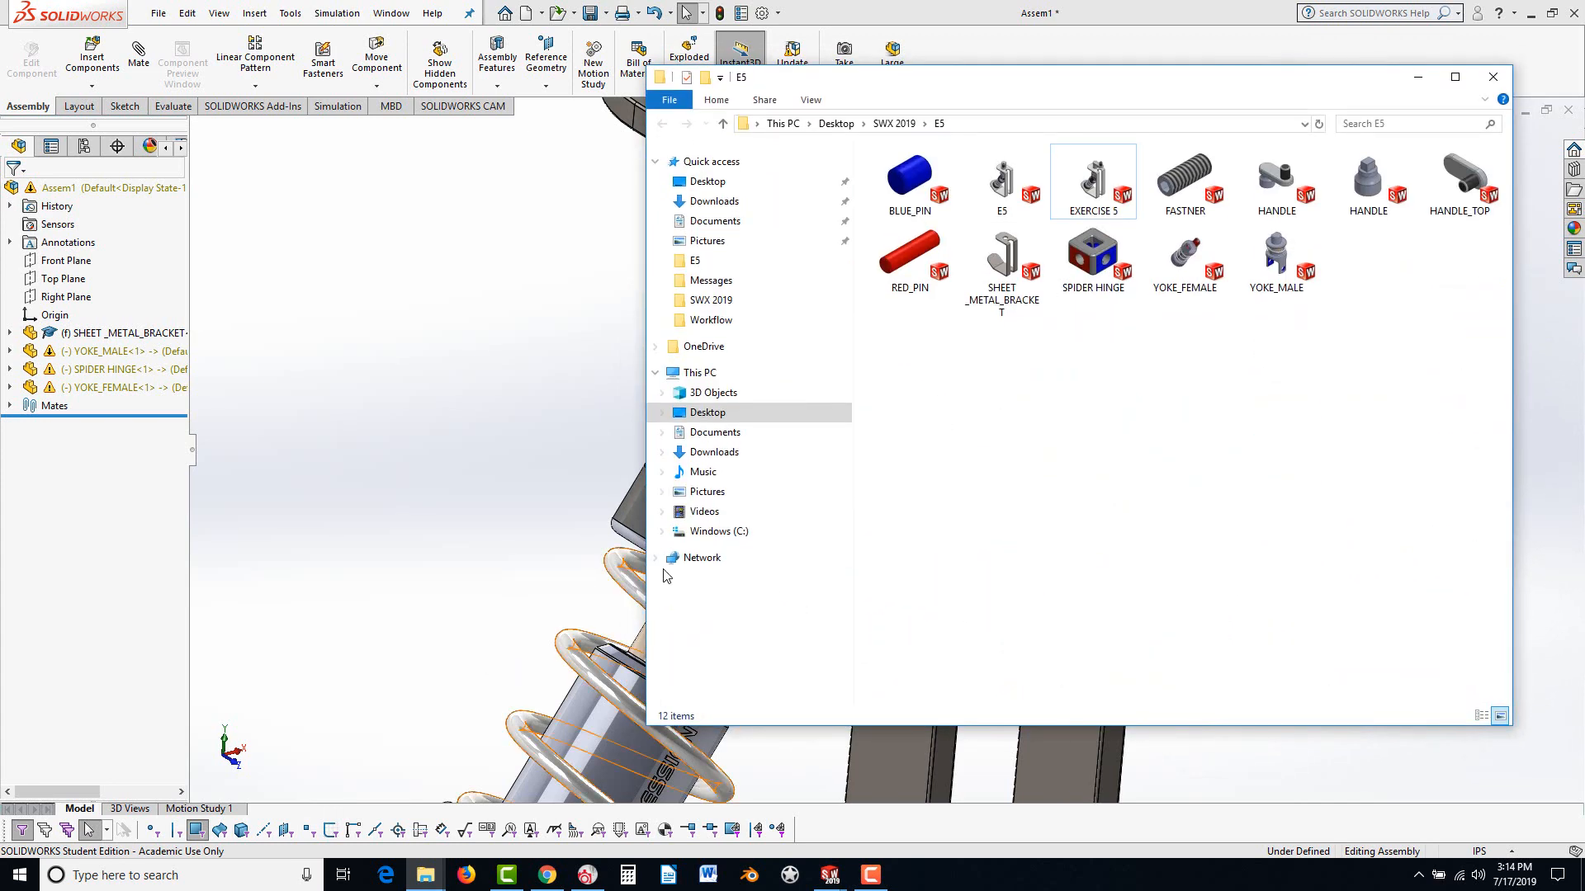
{"action": "left_click_drag", "start_coordinate": [640, 578], "coordinate": [1075, 497]}
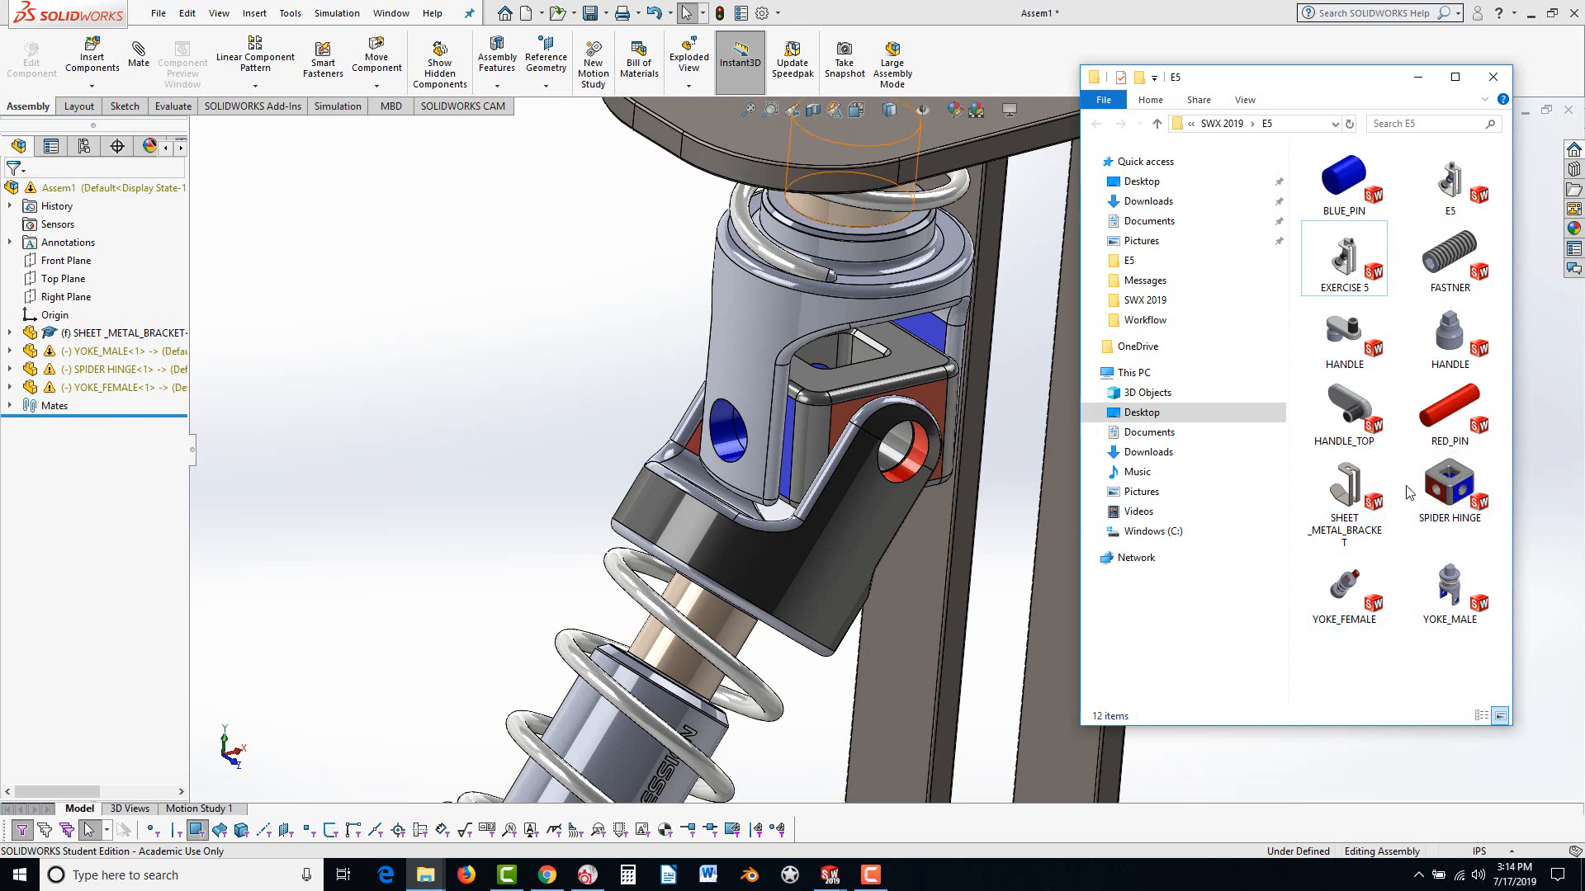
Insert the RED_PIN part from the E5 folder into the assembly beside the female yoke's hole
{"action": "left_click_drag", "start_coordinate": [1455, 408], "coordinate": [909, 469]}
{"action": "scroll", "coordinate": [940, 419], "scroll_direction": "down", "scroll_amount": 5}
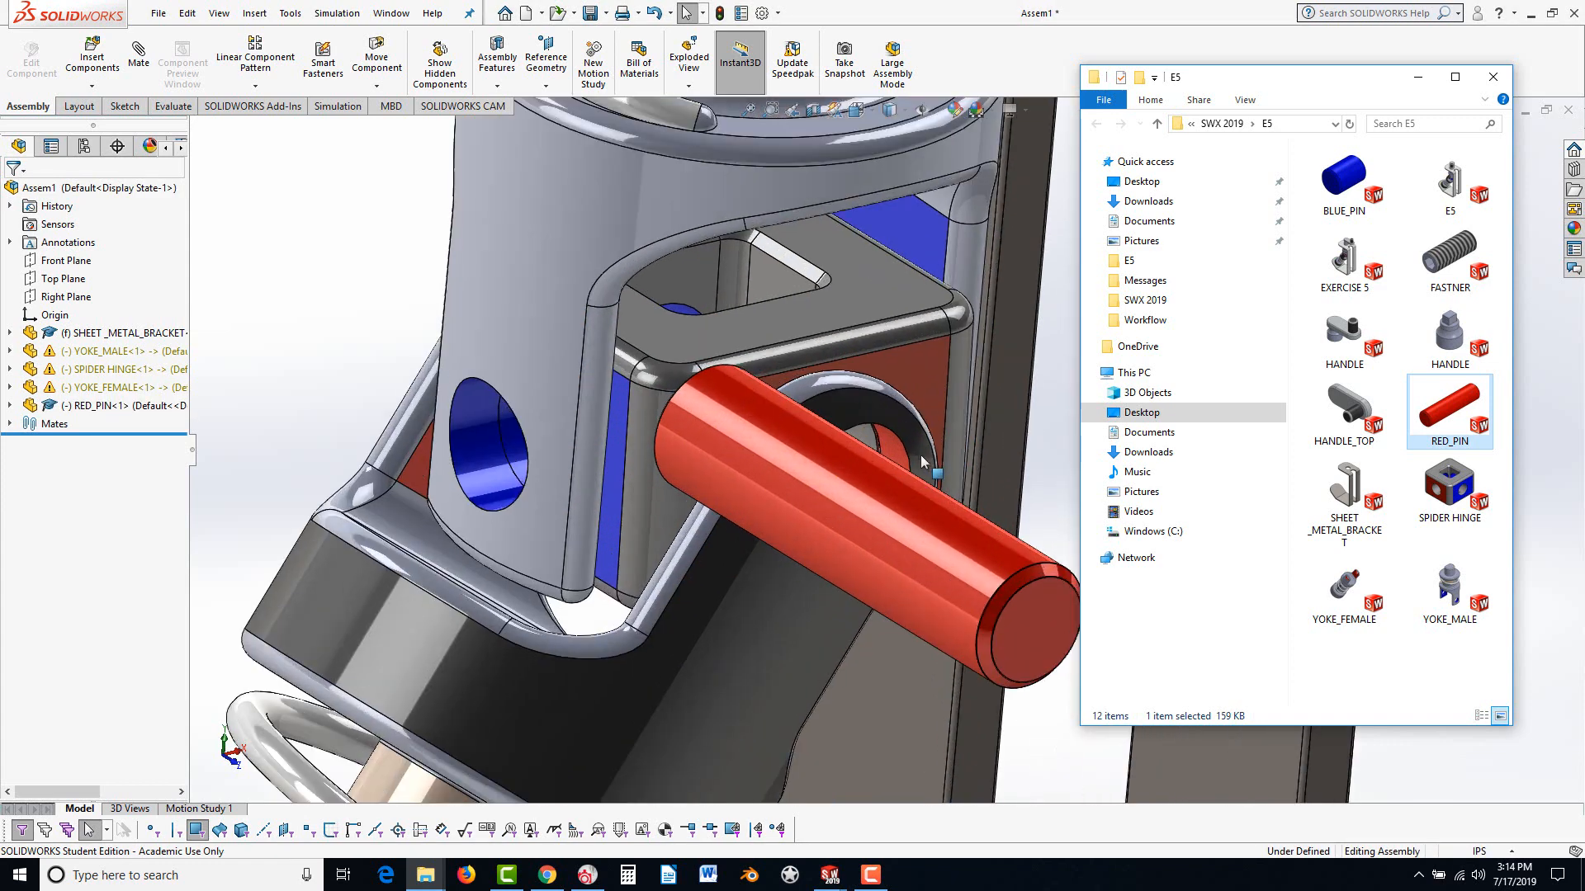
{"action": "middle_click_drag", "start_coordinate": [939, 419], "coordinate": [906, 425]}
Add a concentric mate between the red pin's cylindrical face and the female yoke's hole, and slide the pin partway into the hole
{"action": "left_click", "coordinate": [142, 78]}
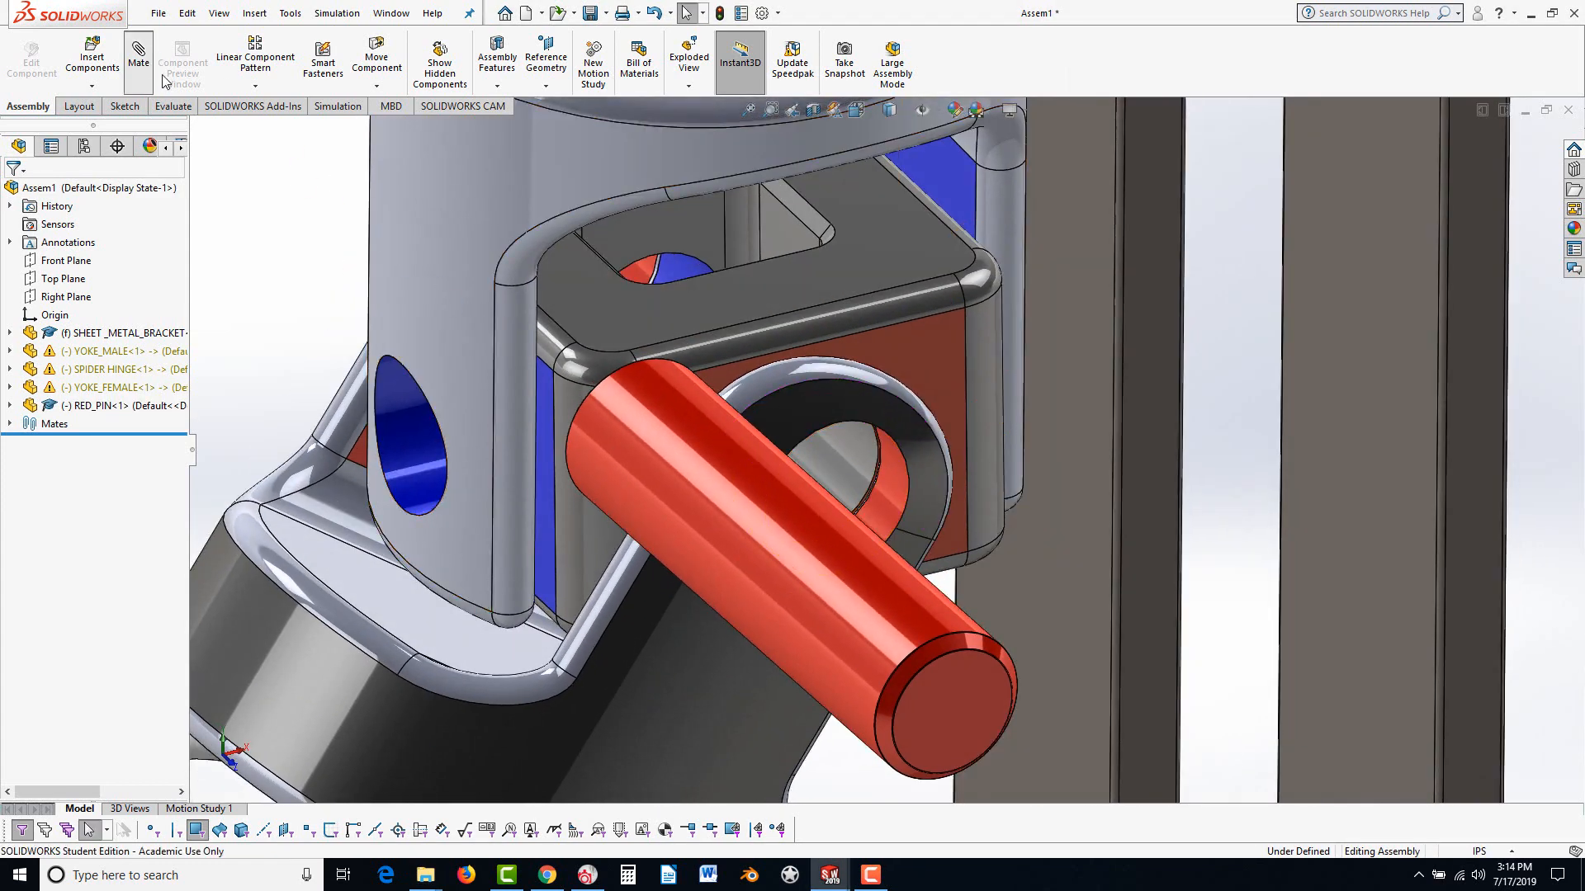
{"action": "left_click", "coordinate": [822, 536]}
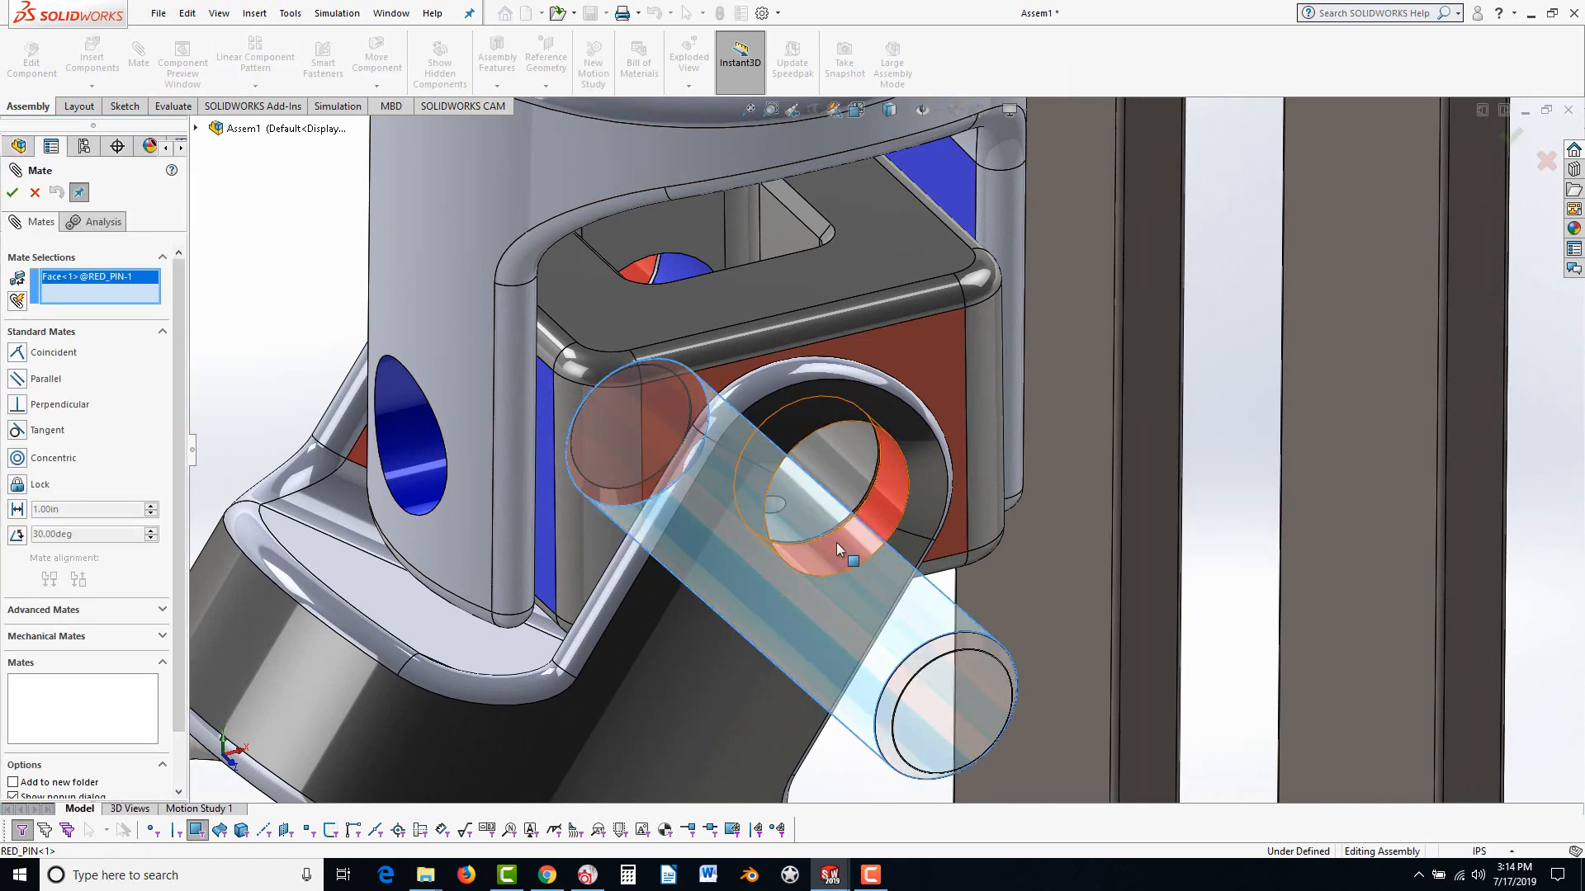
{"action": "left_click", "coordinate": [896, 488]}
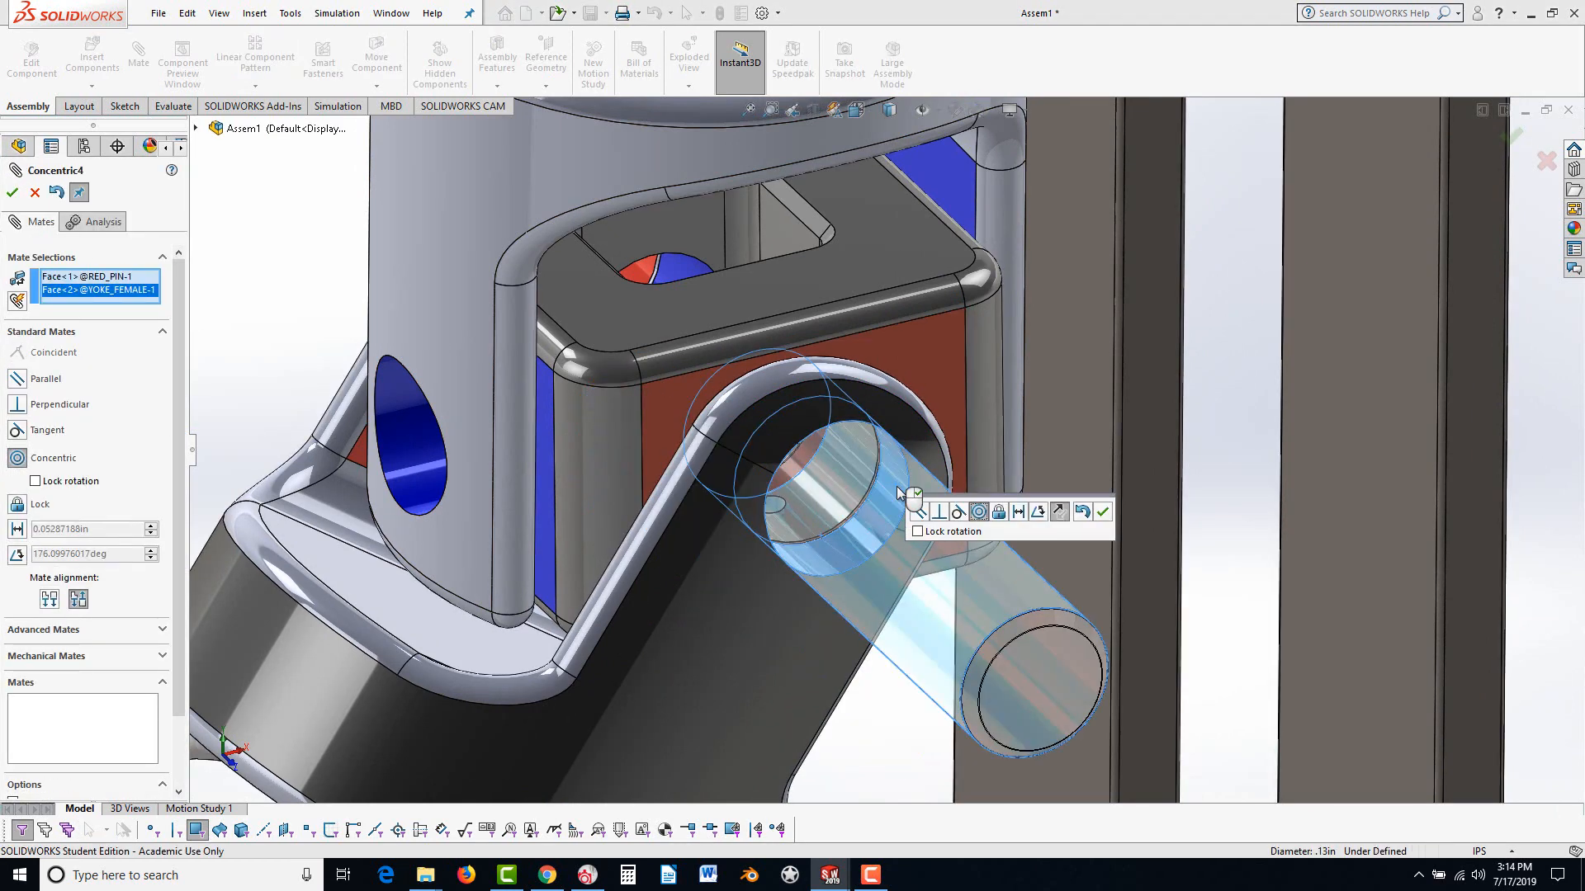
{"action": "left_click", "coordinate": [1103, 513]}
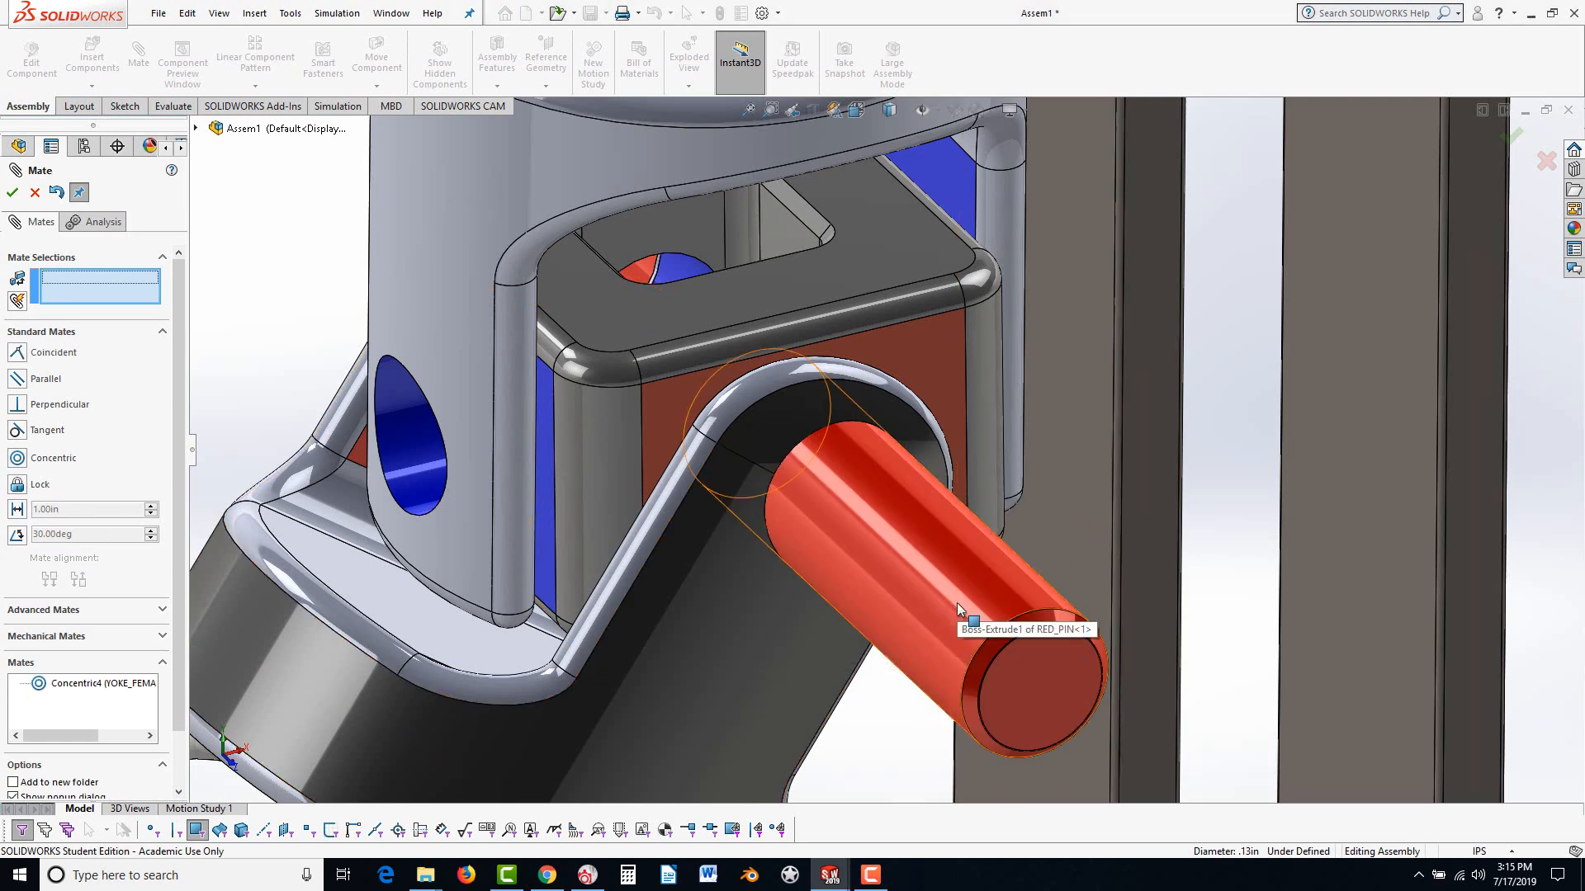
{"action": "left_click_drag", "start_coordinate": [958, 603], "coordinate": [825, 528]}
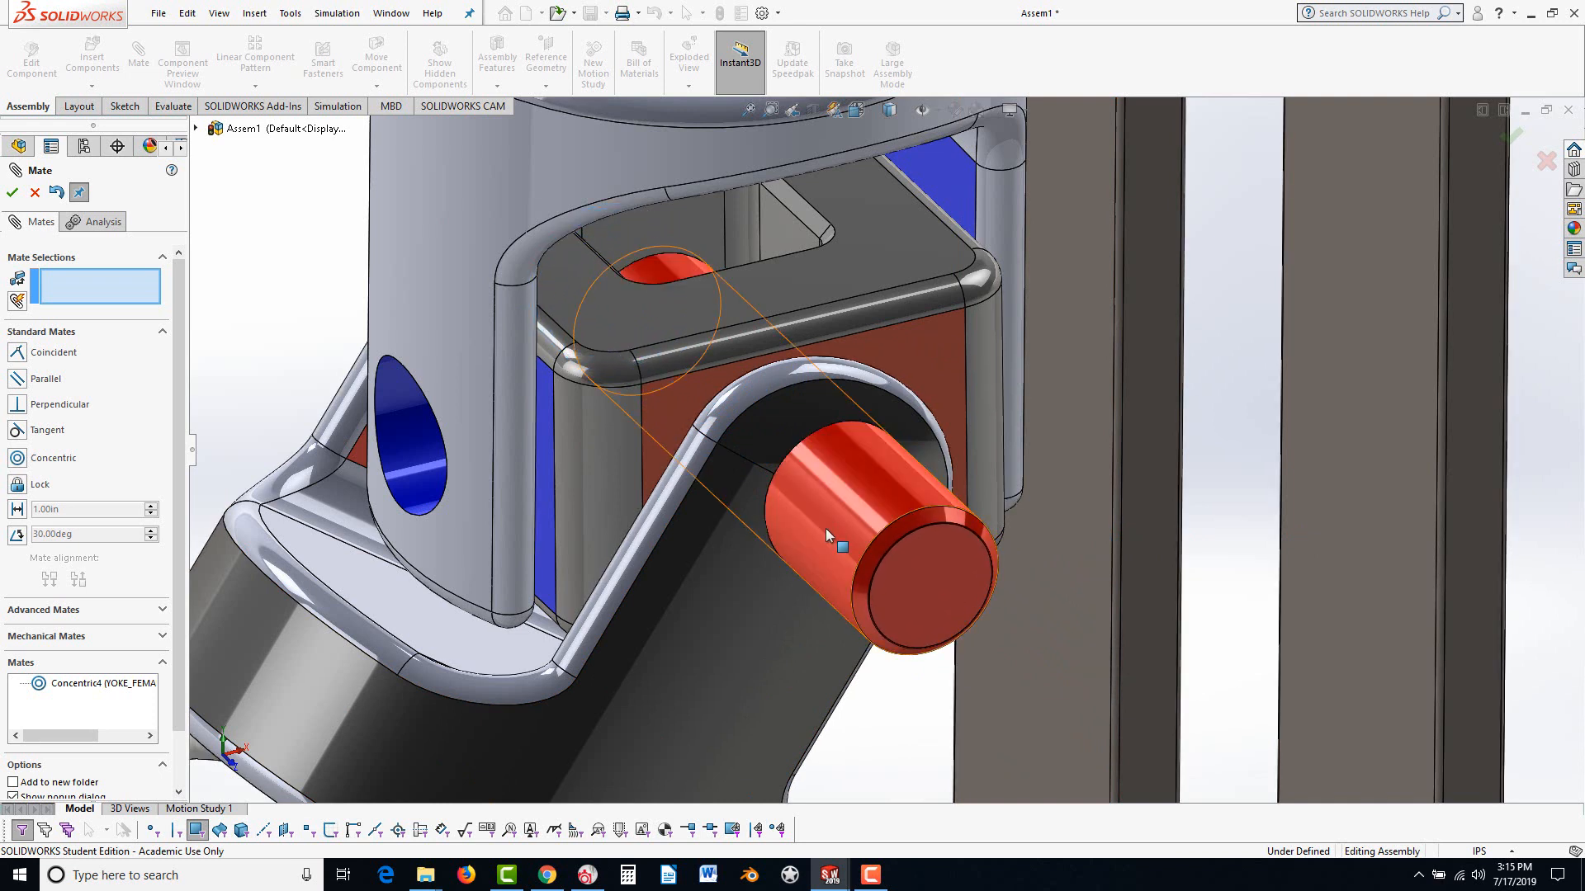
Add a tangent mate between the red pin's flat end face and the female yoke's curved outer face, and finish mating
{"action": "left_click", "coordinate": [922, 586]}
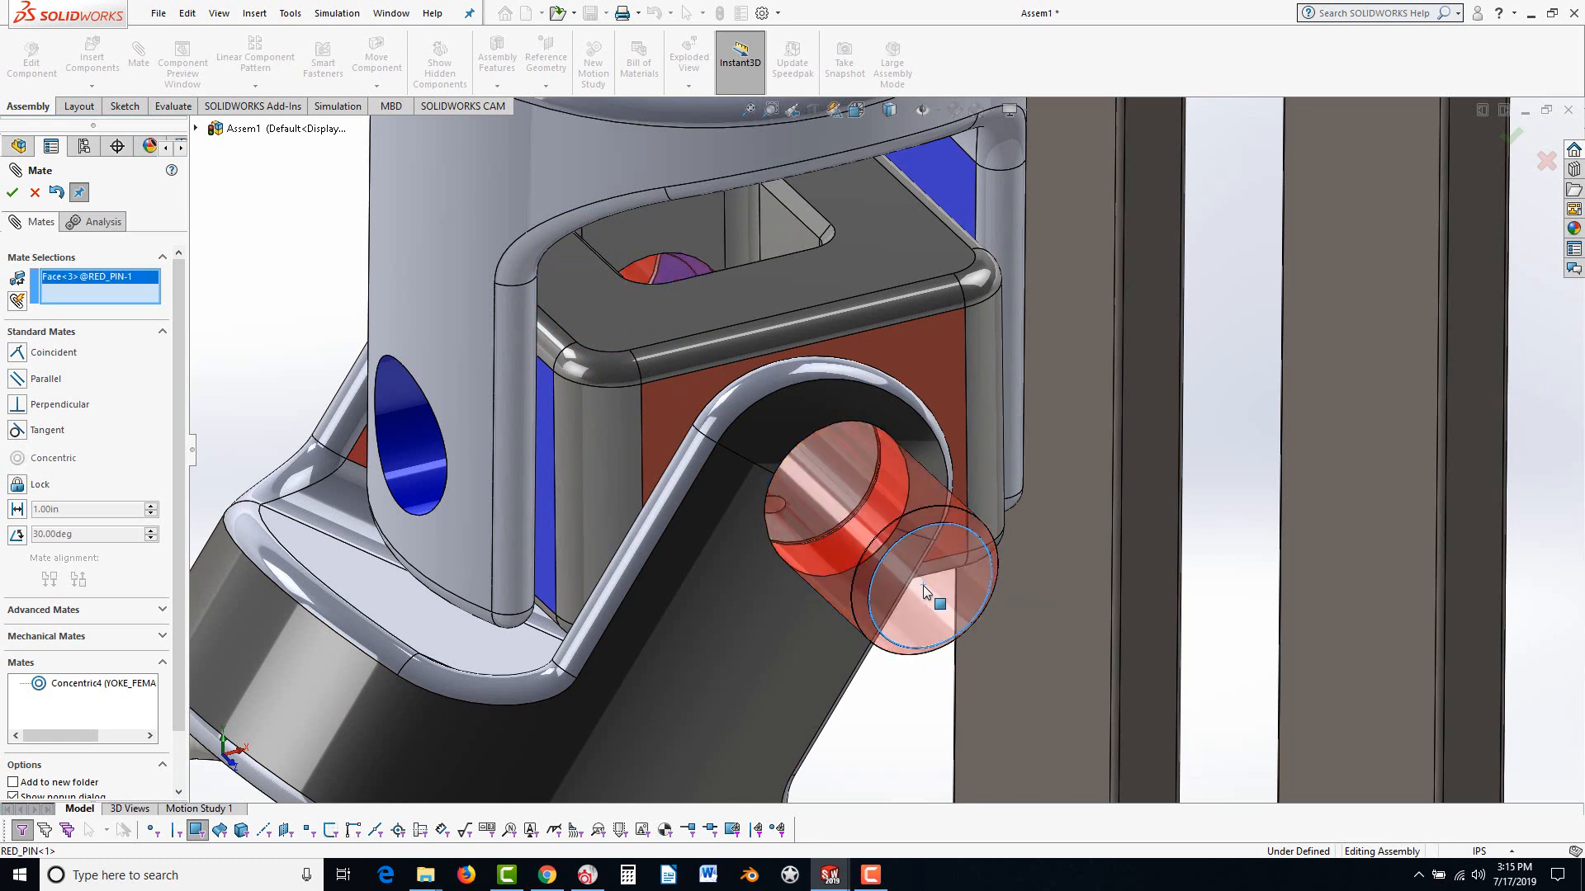
{"action": "left_click", "coordinate": [721, 641]}
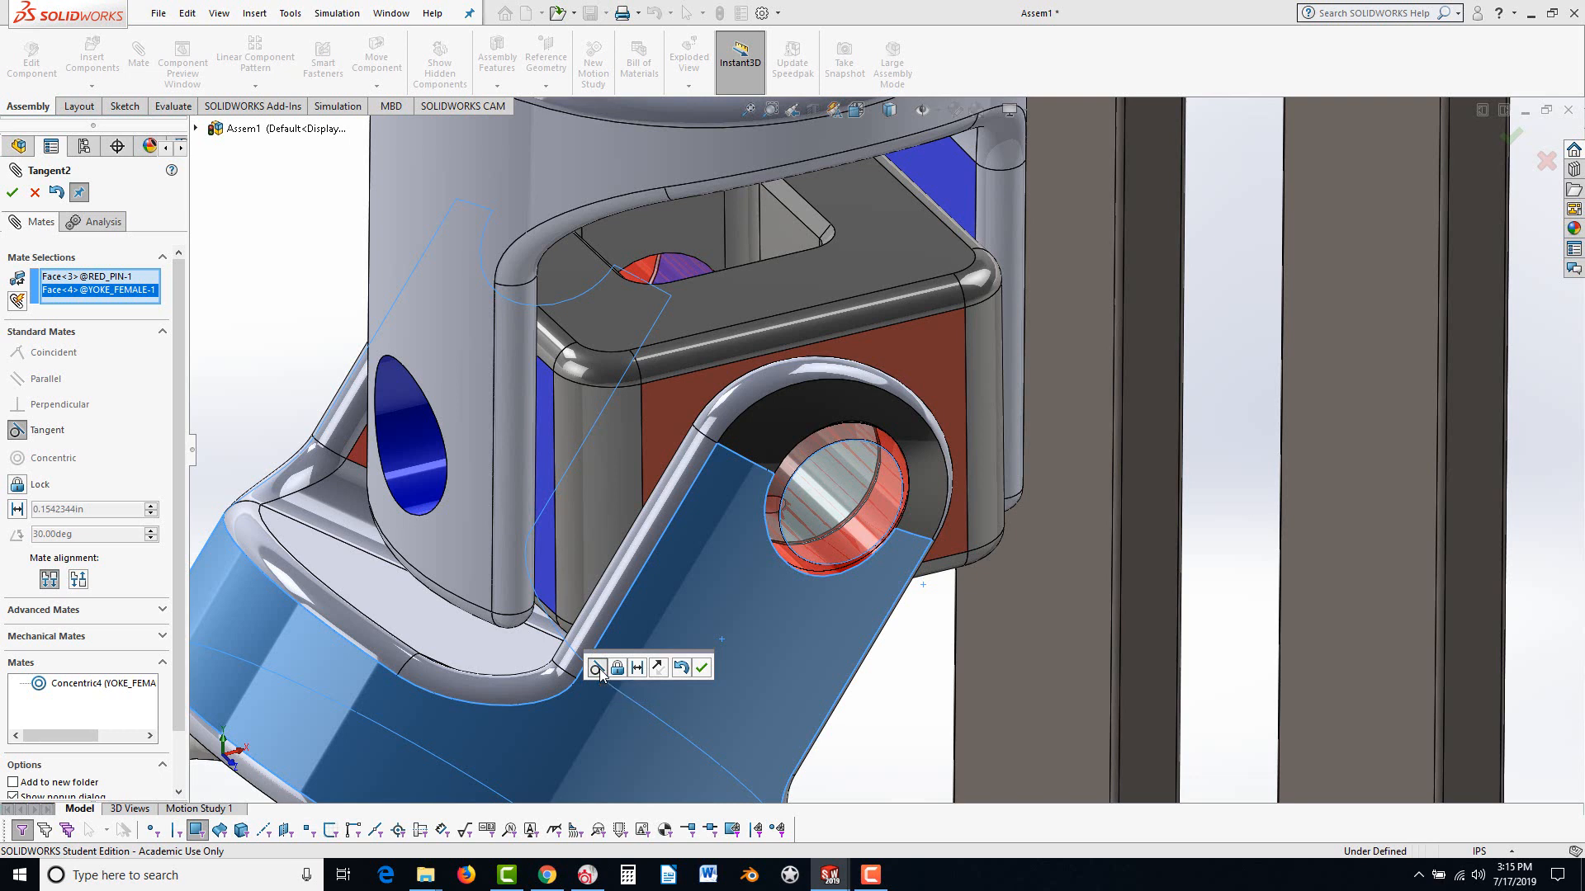
{"action": "left_click", "coordinate": [702, 669]}
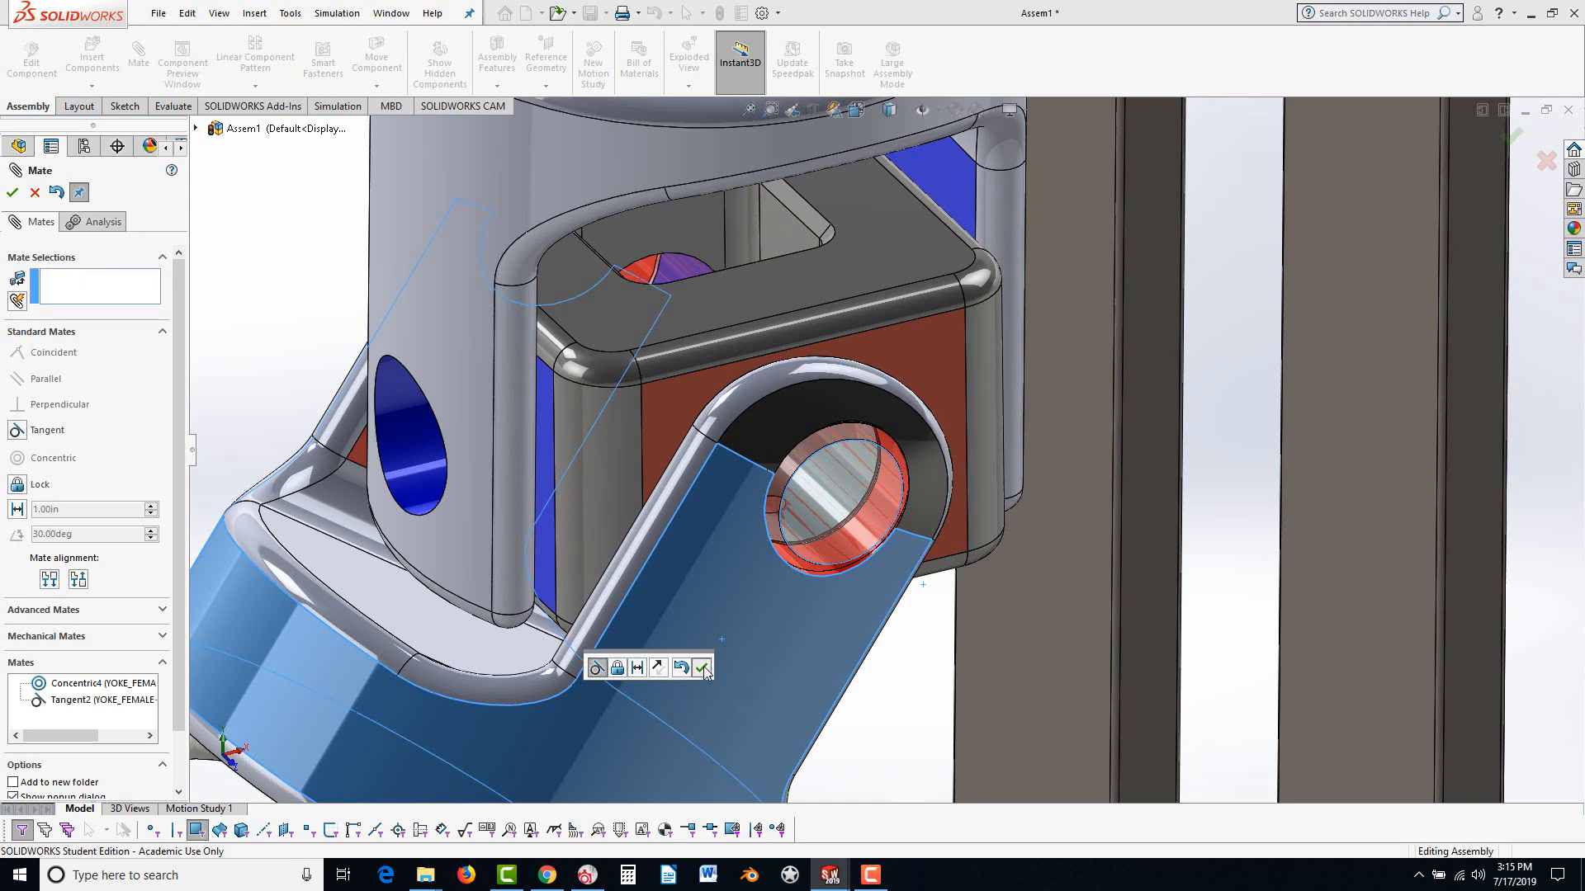
{"action": "left_click", "coordinate": [13, 193]}
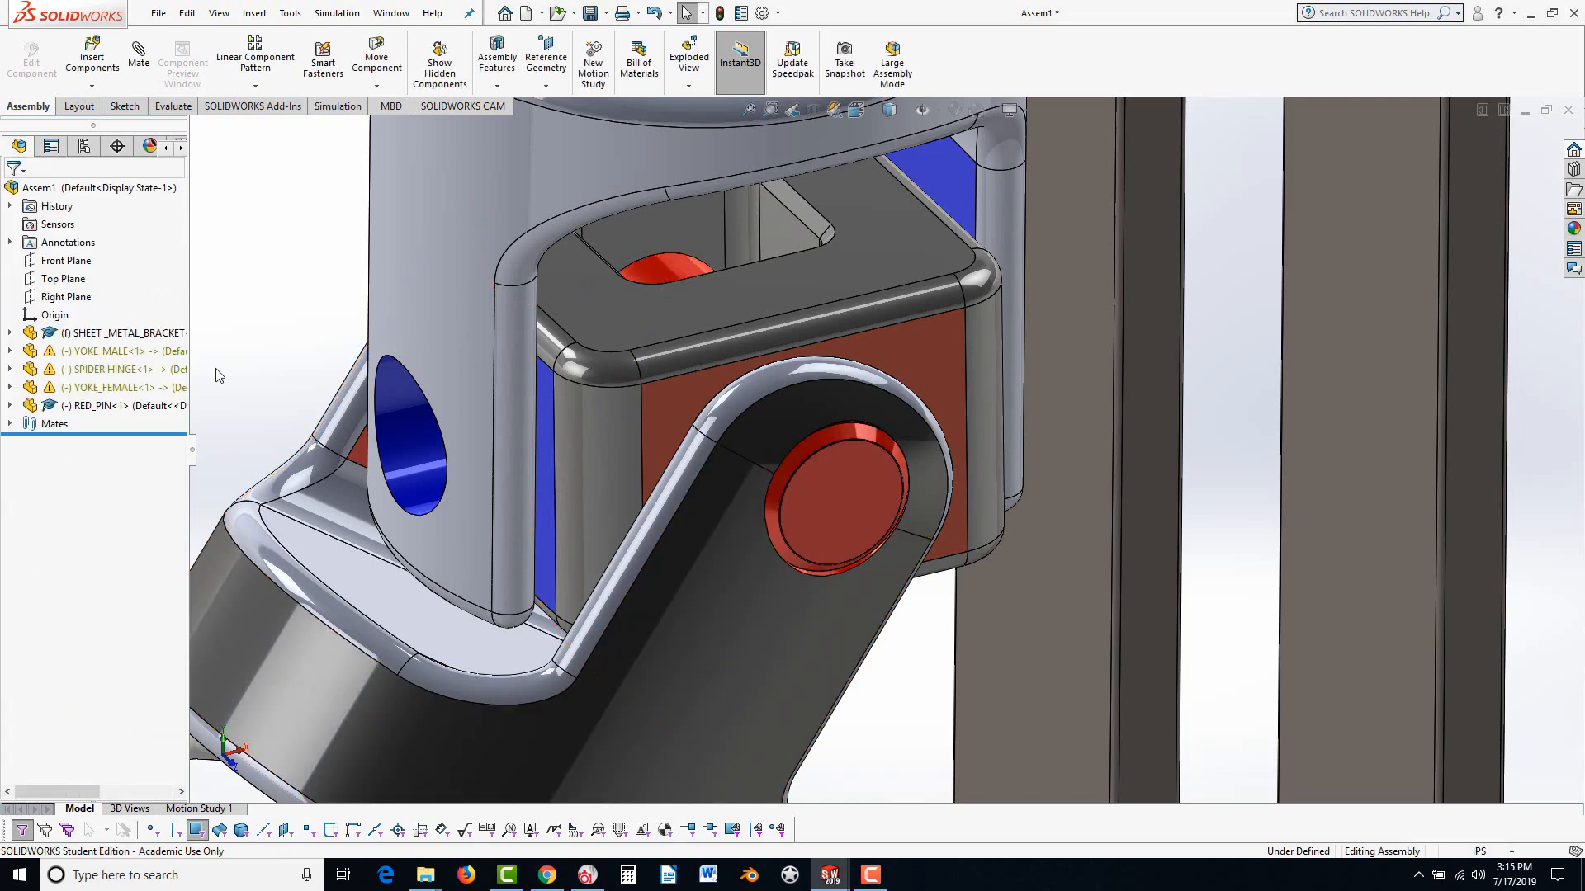
Insert the BLUE_PIN part from the E5 folder into the assembly beside the male yoke's hole
{"action": "scroll", "coordinate": [429, 632], "scroll_direction": "up", "scroll_amount": 3}
{"action": "scroll", "coordinate": [438, 648], "scroll_direction": "up", "scroll_amount": 2}
{"action": "left_click", "coordinate": [446, 652]}
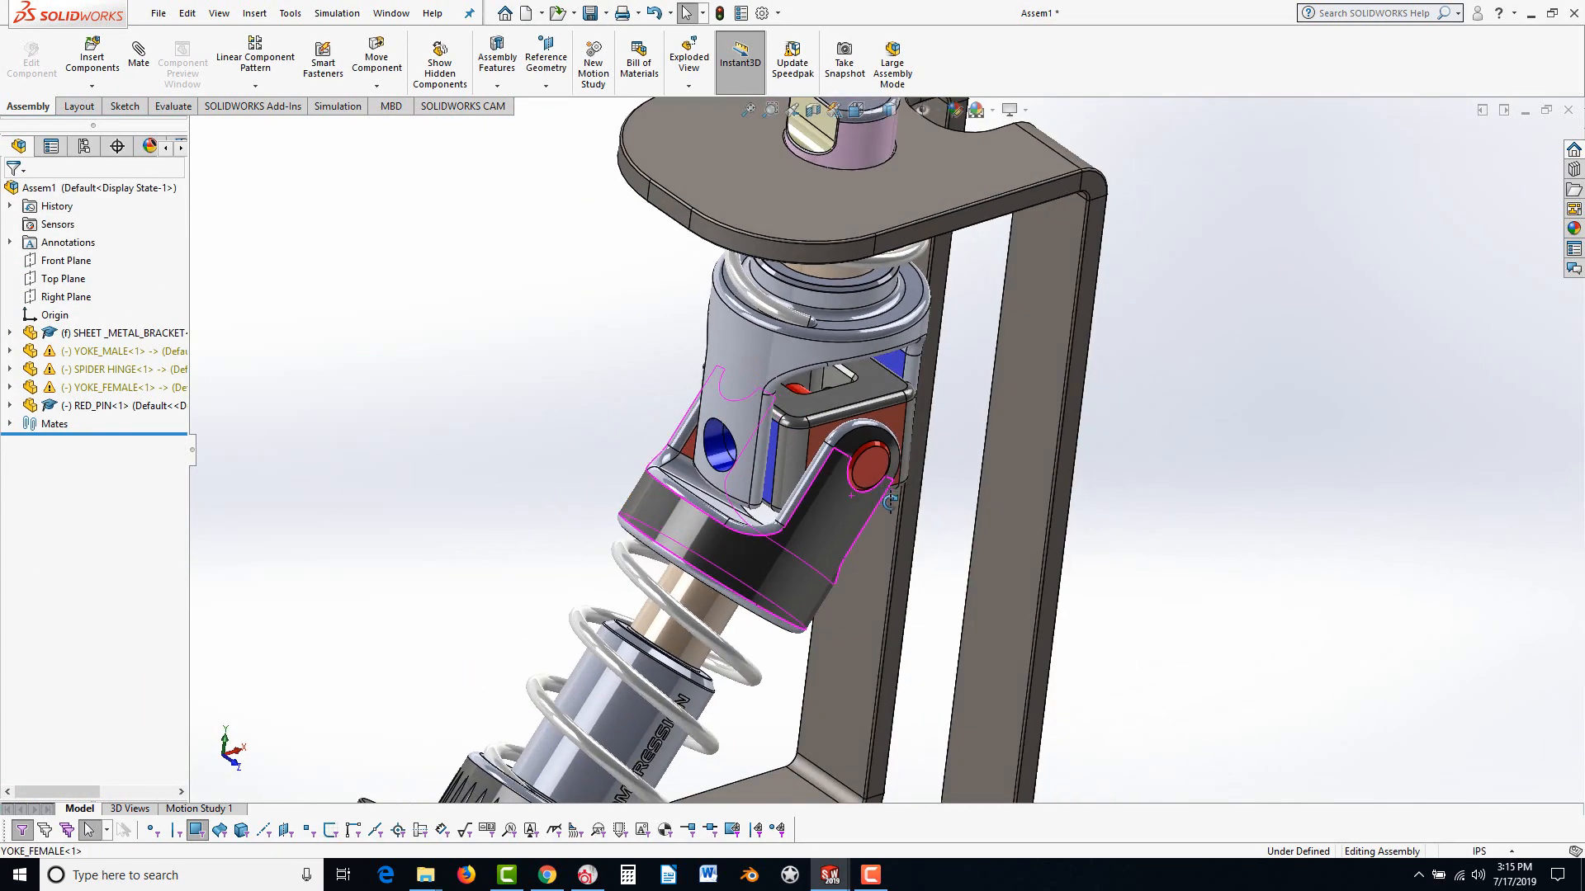
{"action": "middle_click_drag", "start_coordinate": [445, 652], "coordinate": [850, 515]}
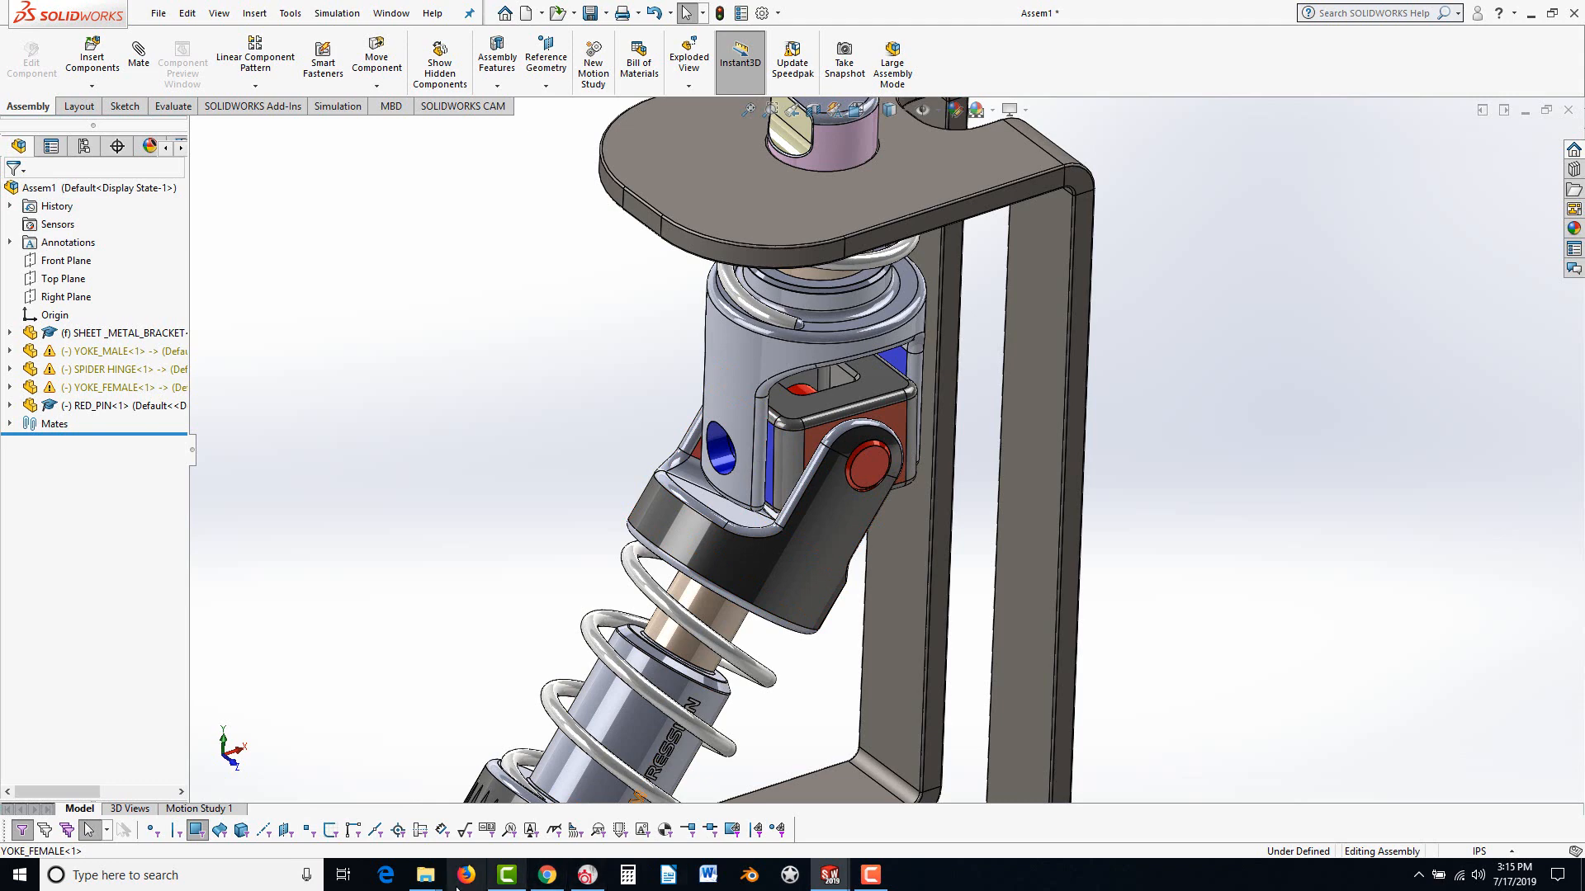
{"action": "left_click", "coordinate": [426, 876]}
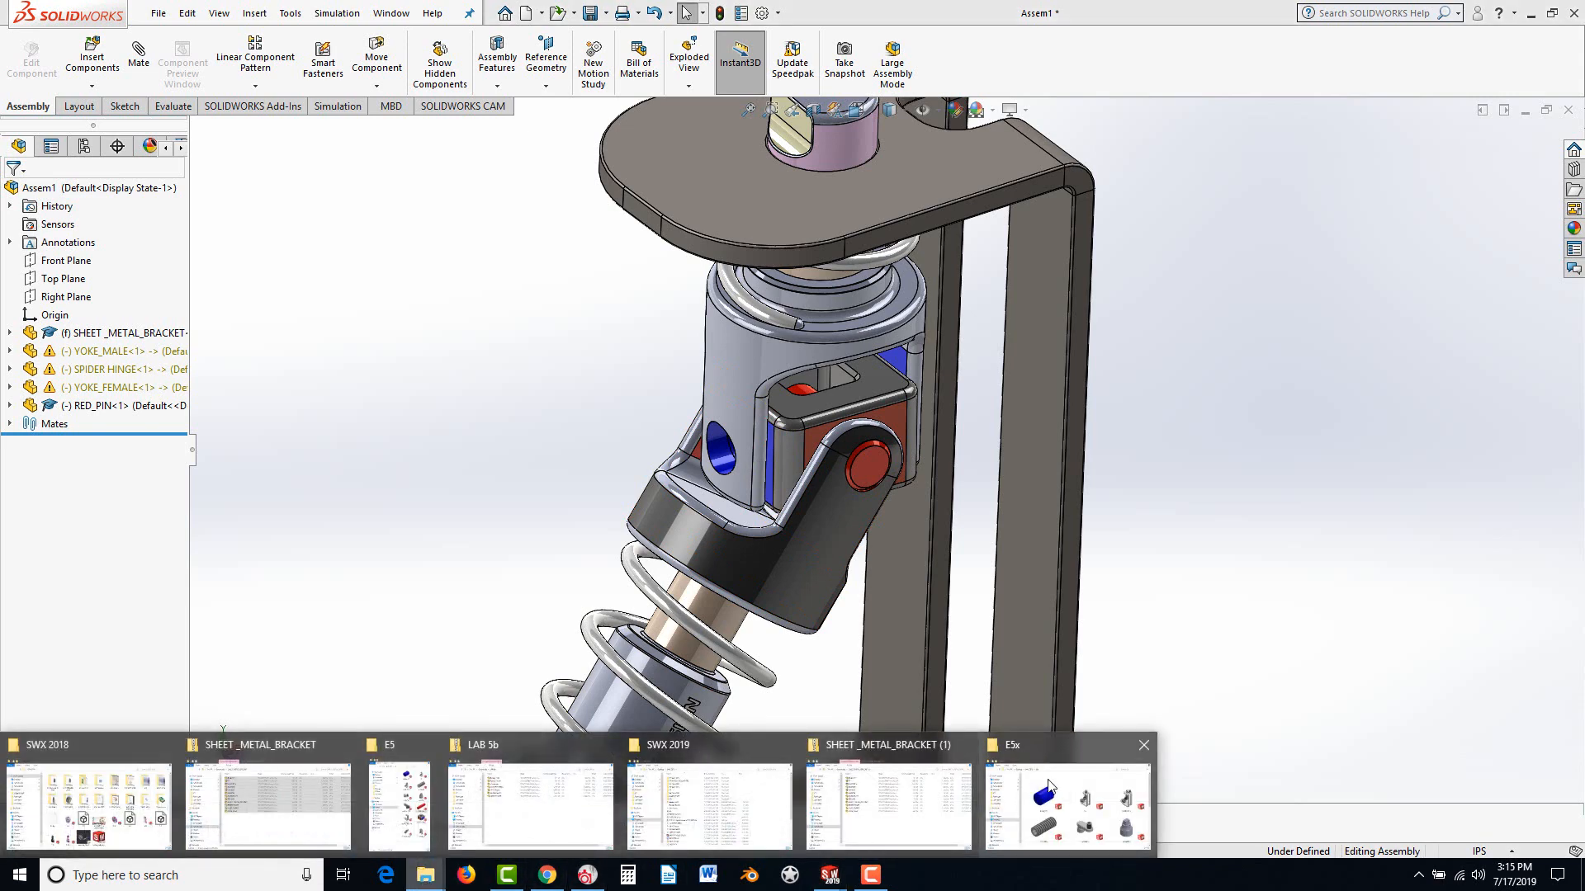
{"action": "left_click", "coordinate": [405, 836]}
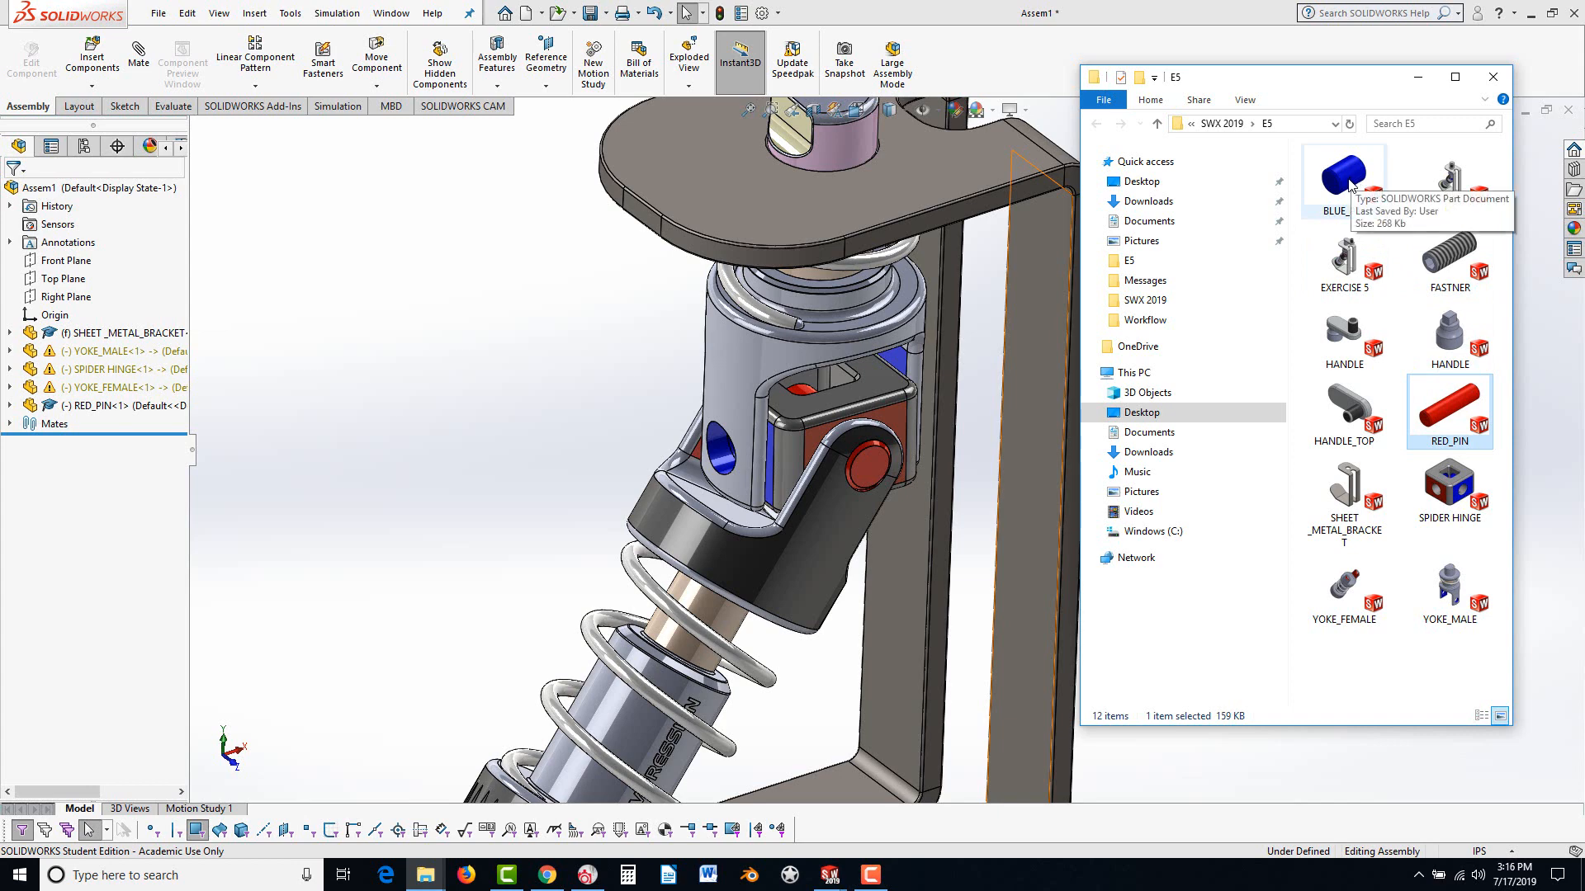
{"action": "left_click_drag", "start_coordinate": [1350, 183], "coordinate": [660, 456]}
{"action": "scroll", "coordinate": [720, 464], "scroll_direction": "down", "scroll_amount": 5}
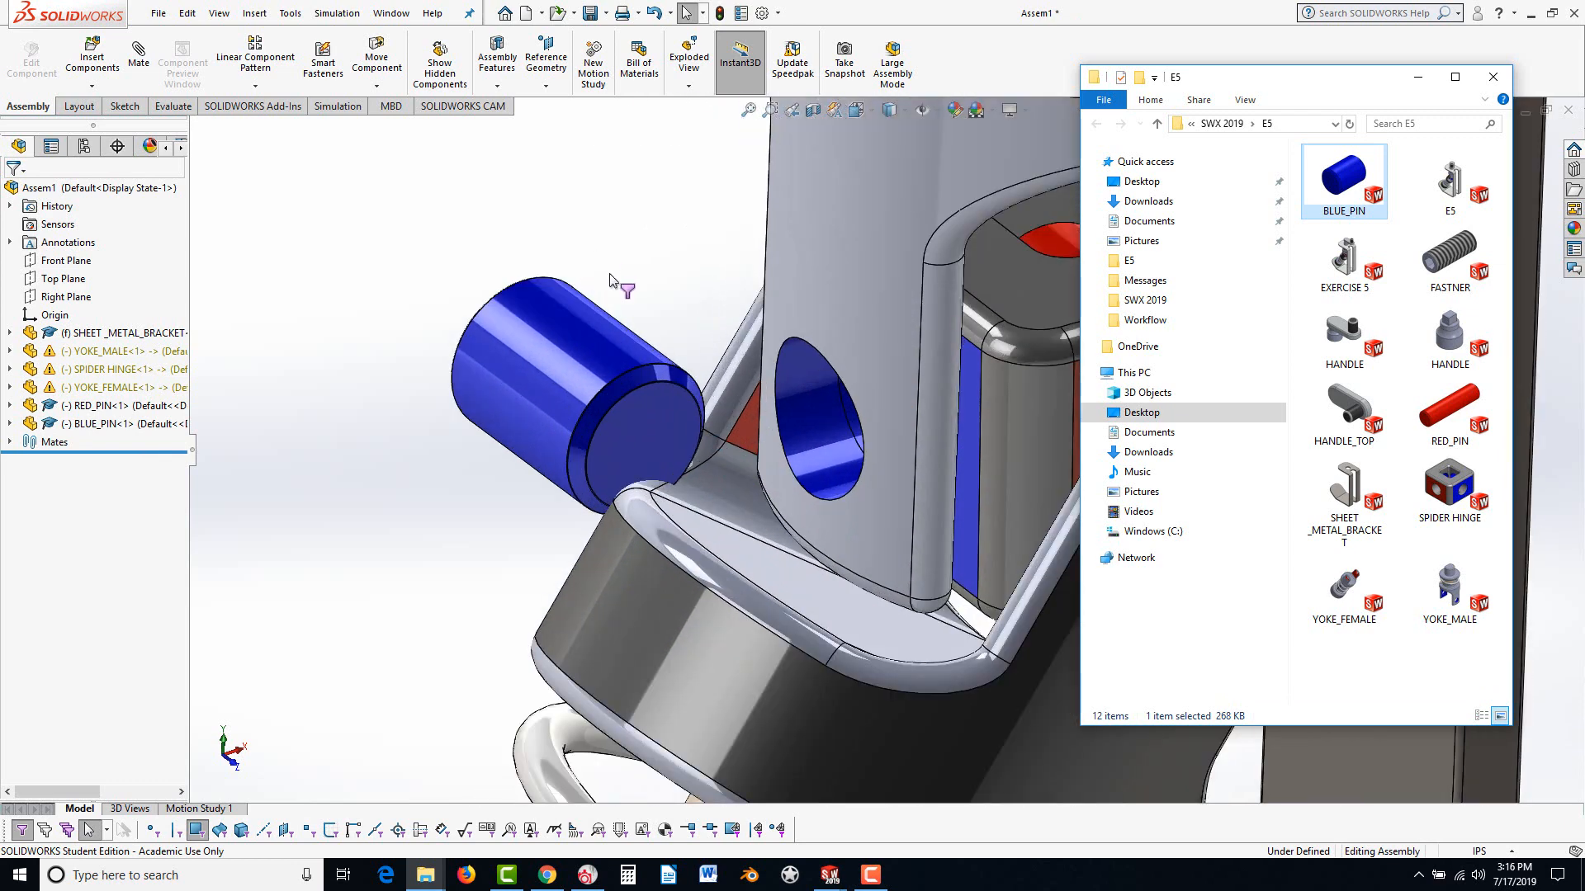
Add a concentric mate between the blue pin's cylindrical face and the hole in the male yoke
{"action": "left_click", "coordinate": [556, 365]}
{"action": "left_click", "coordinate": [556, 364]}
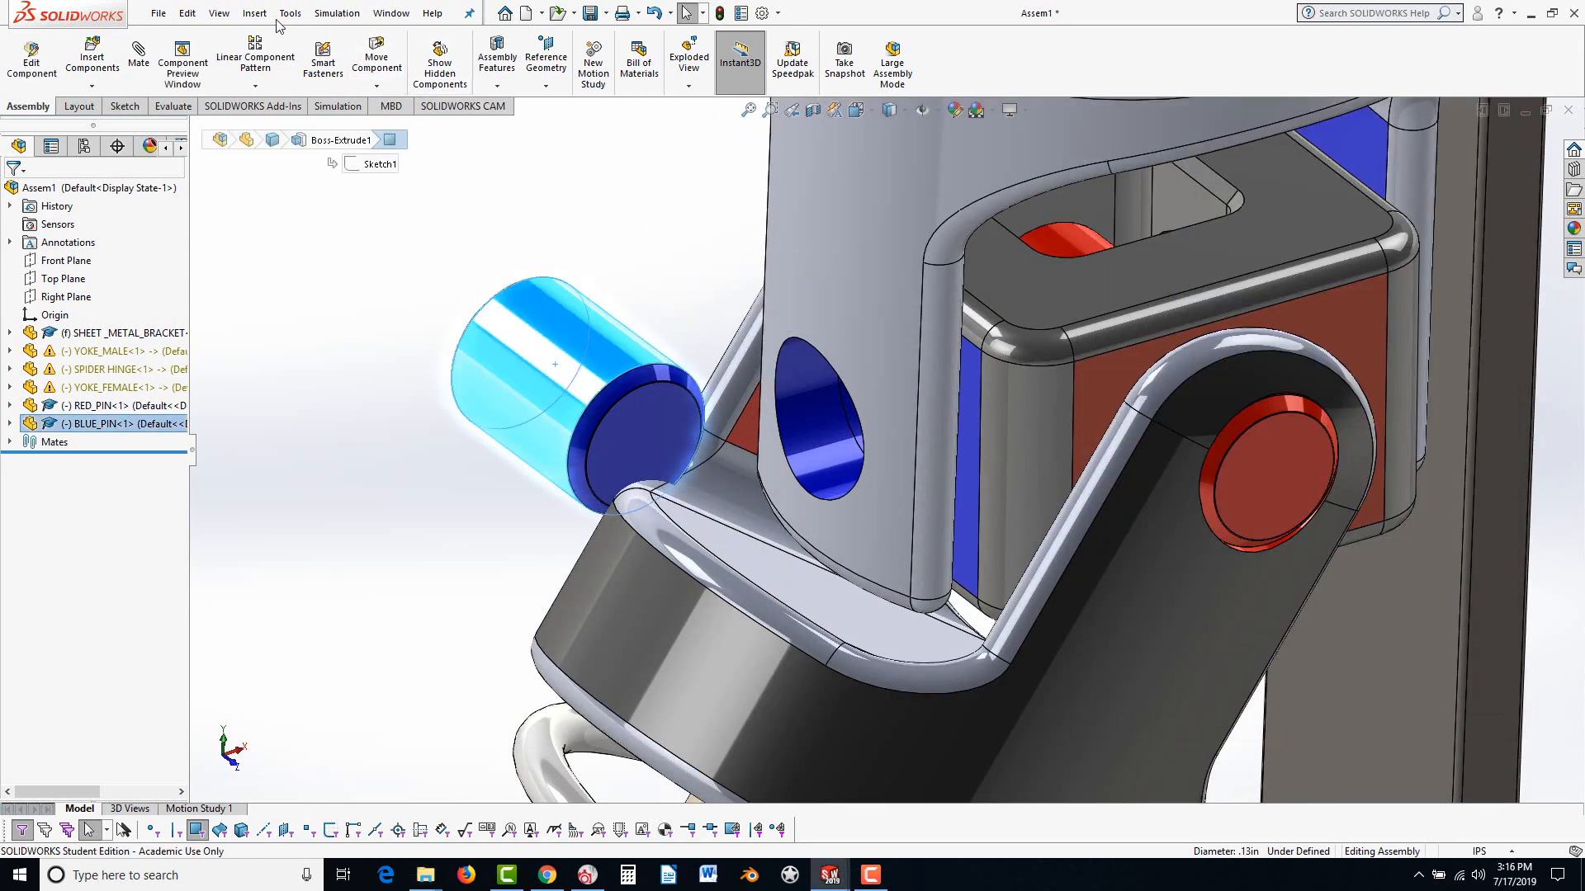
{"action": "key", "text": "m"}
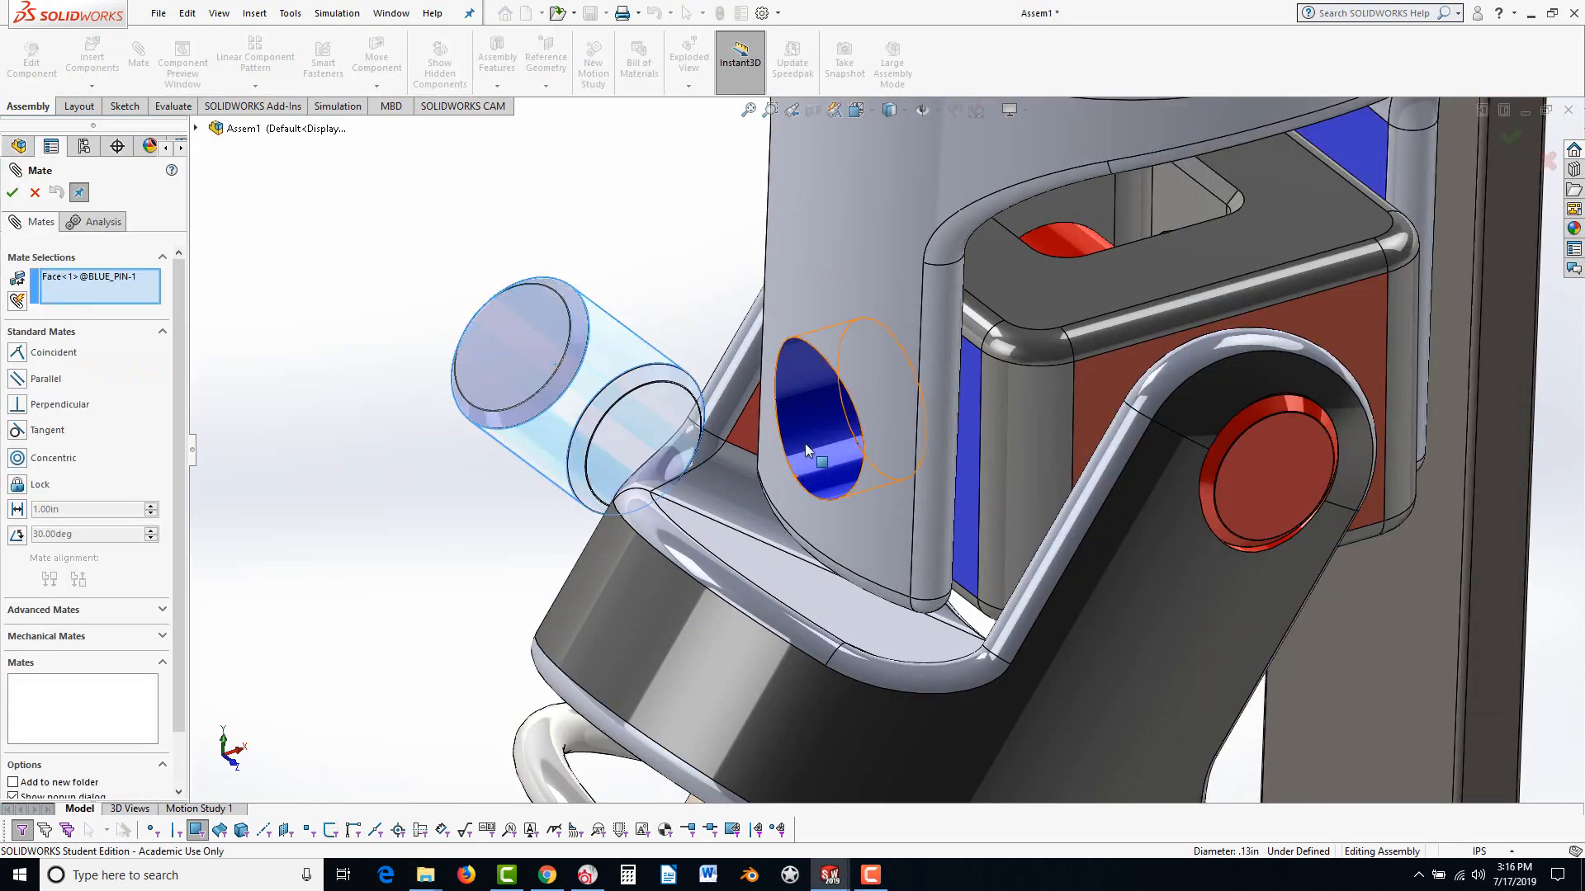
{"action": "left_click", "coordinate": [810, 451]}
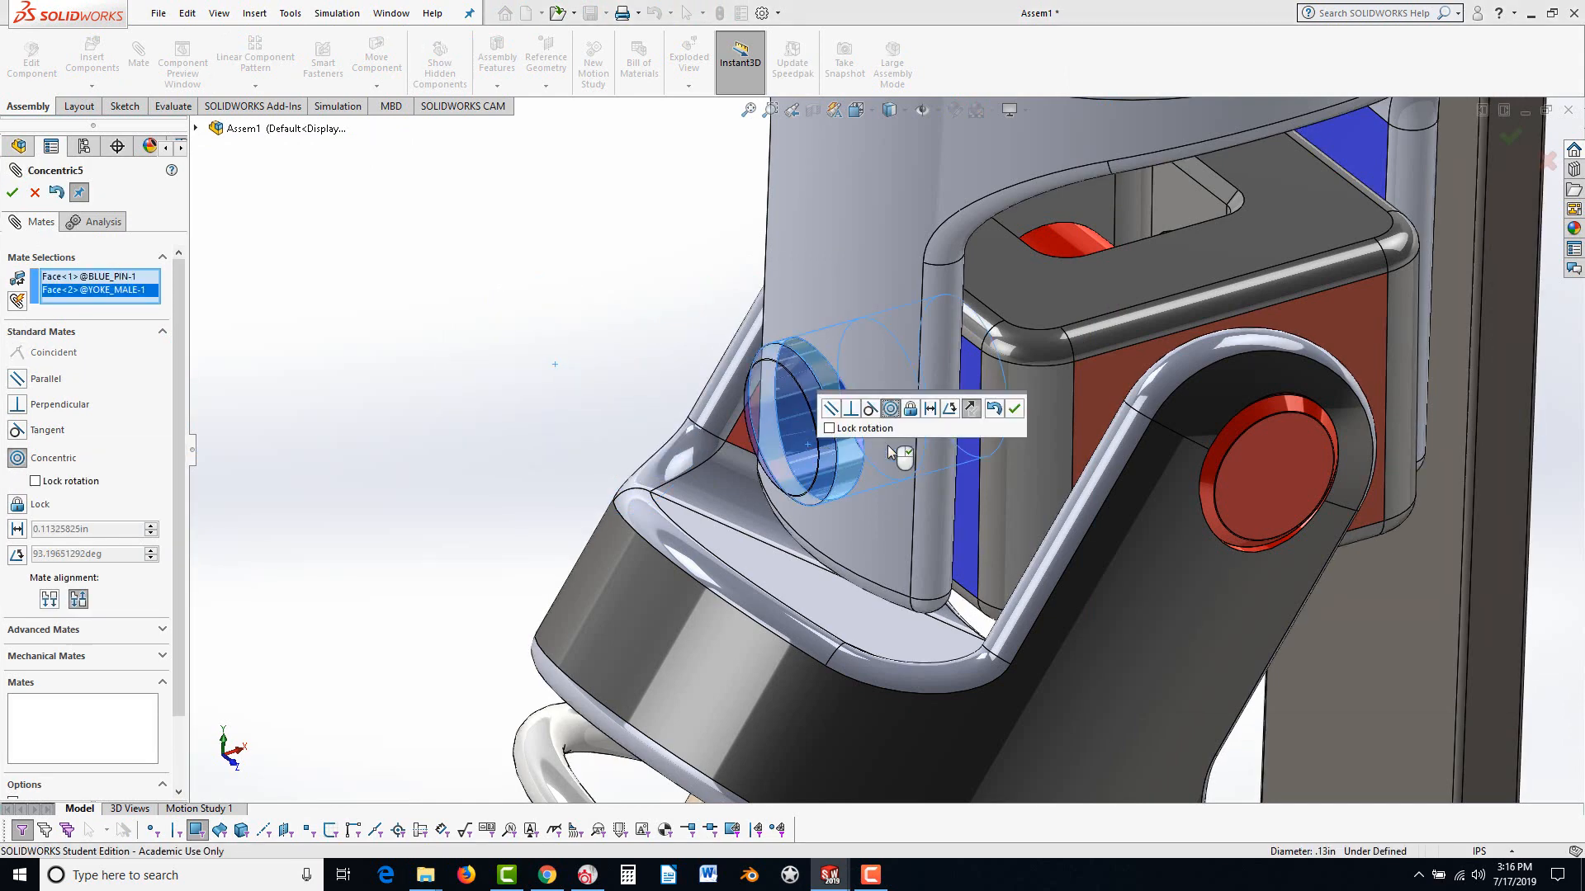
{"action": "left_click", "coordinate": [1015, 409]}
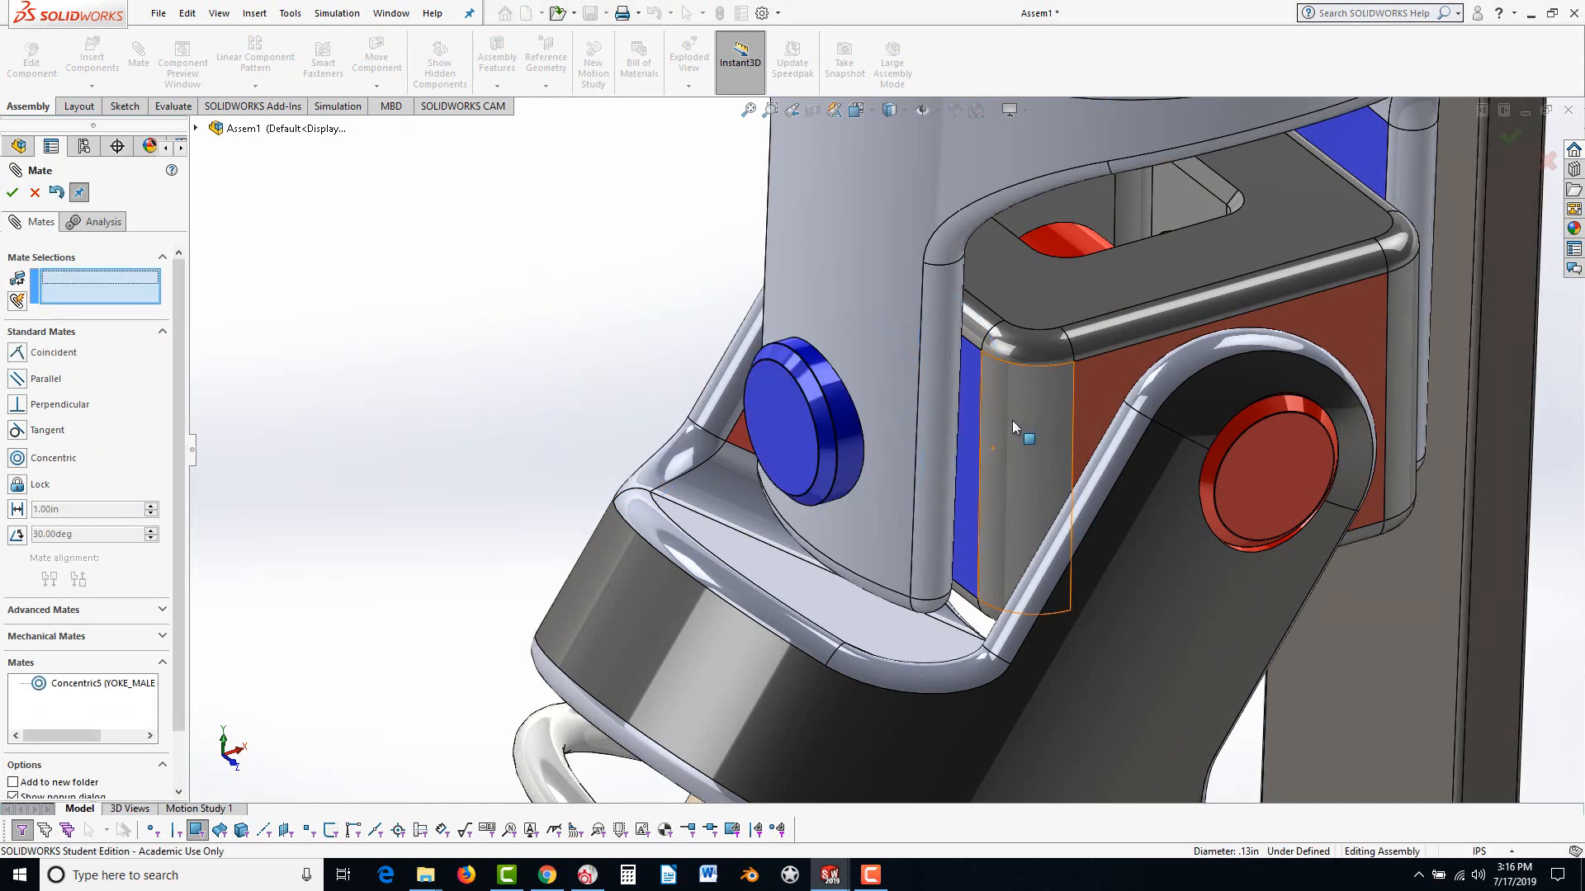
Add a tangent mate between the blue pin's flat end face and the male yoke's curved outer face, and finish mating
{"action": "left_click", "coordinate": [776, 422]}
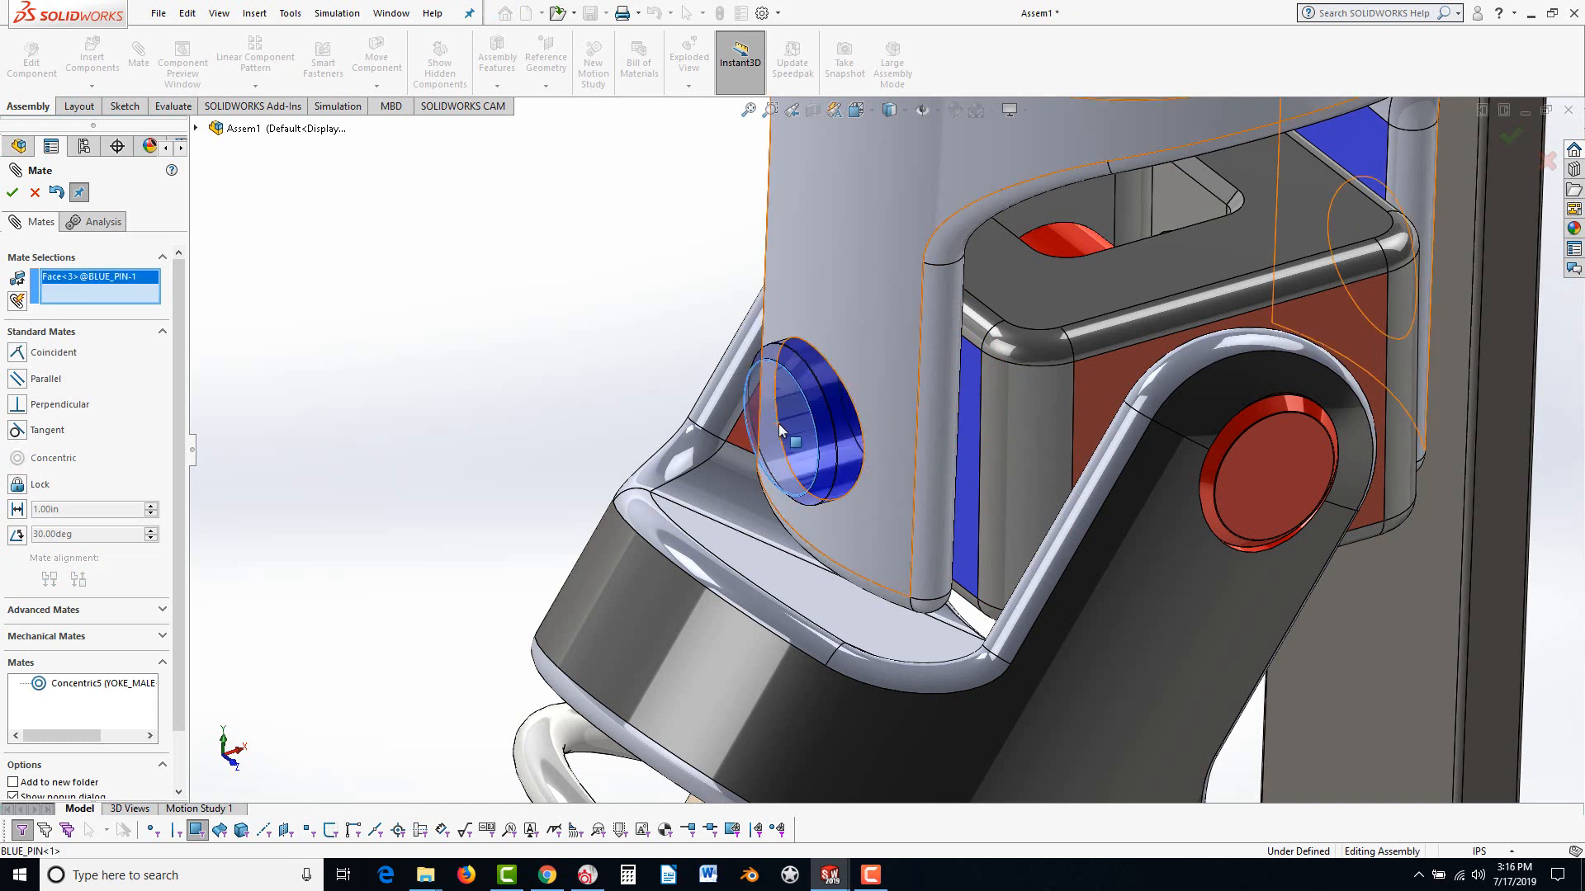
{"action": "left_click", "coordinate": [855, 248]}
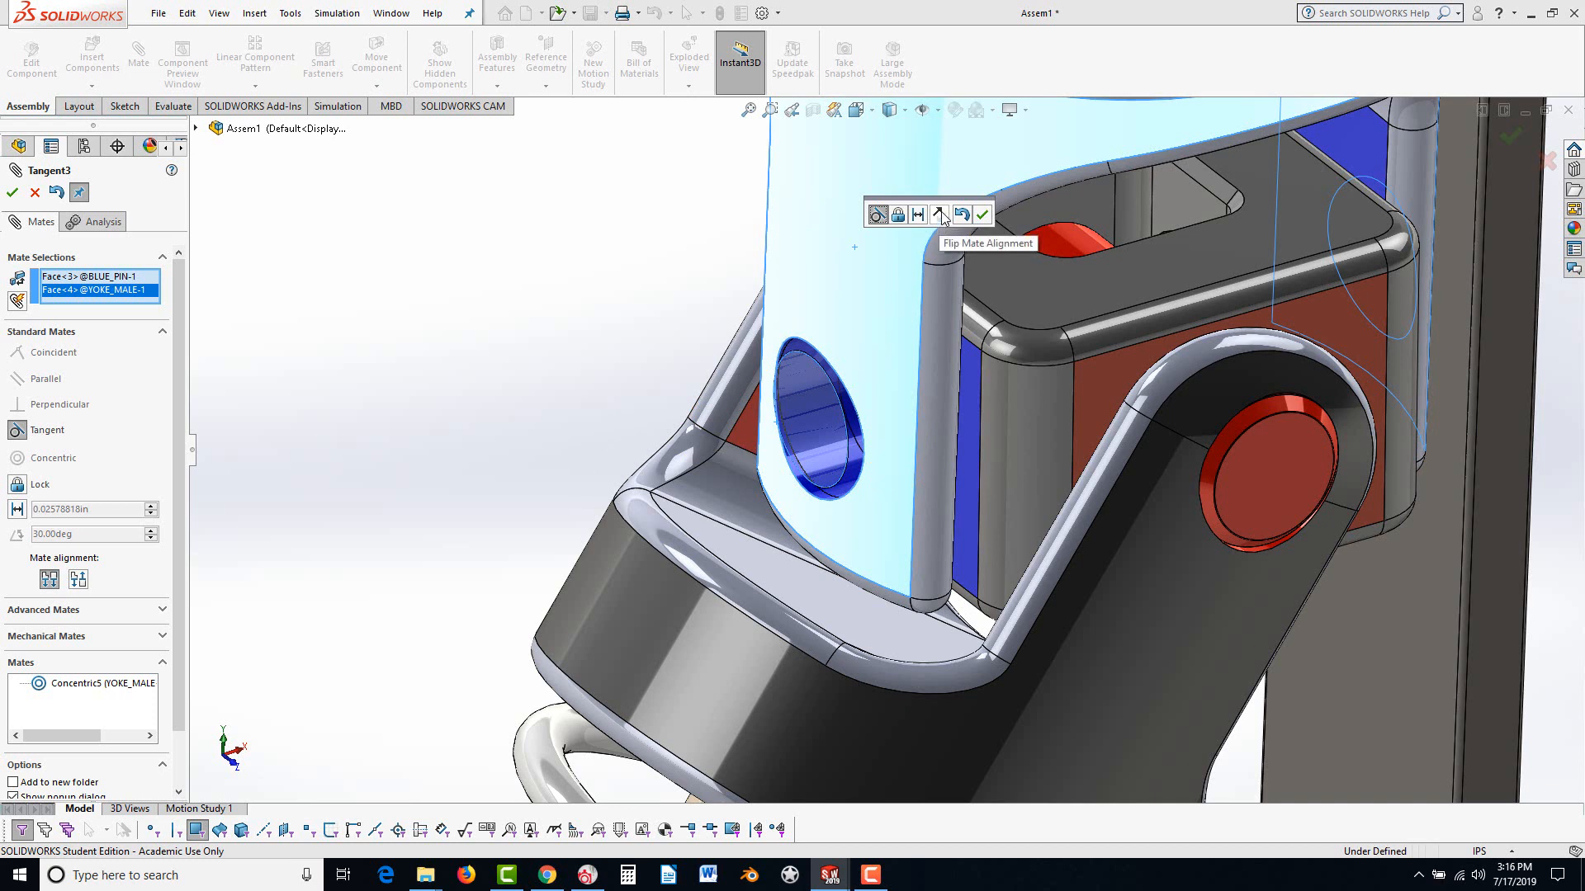
{"action": "left_click", "coordinate": [982, 216]}
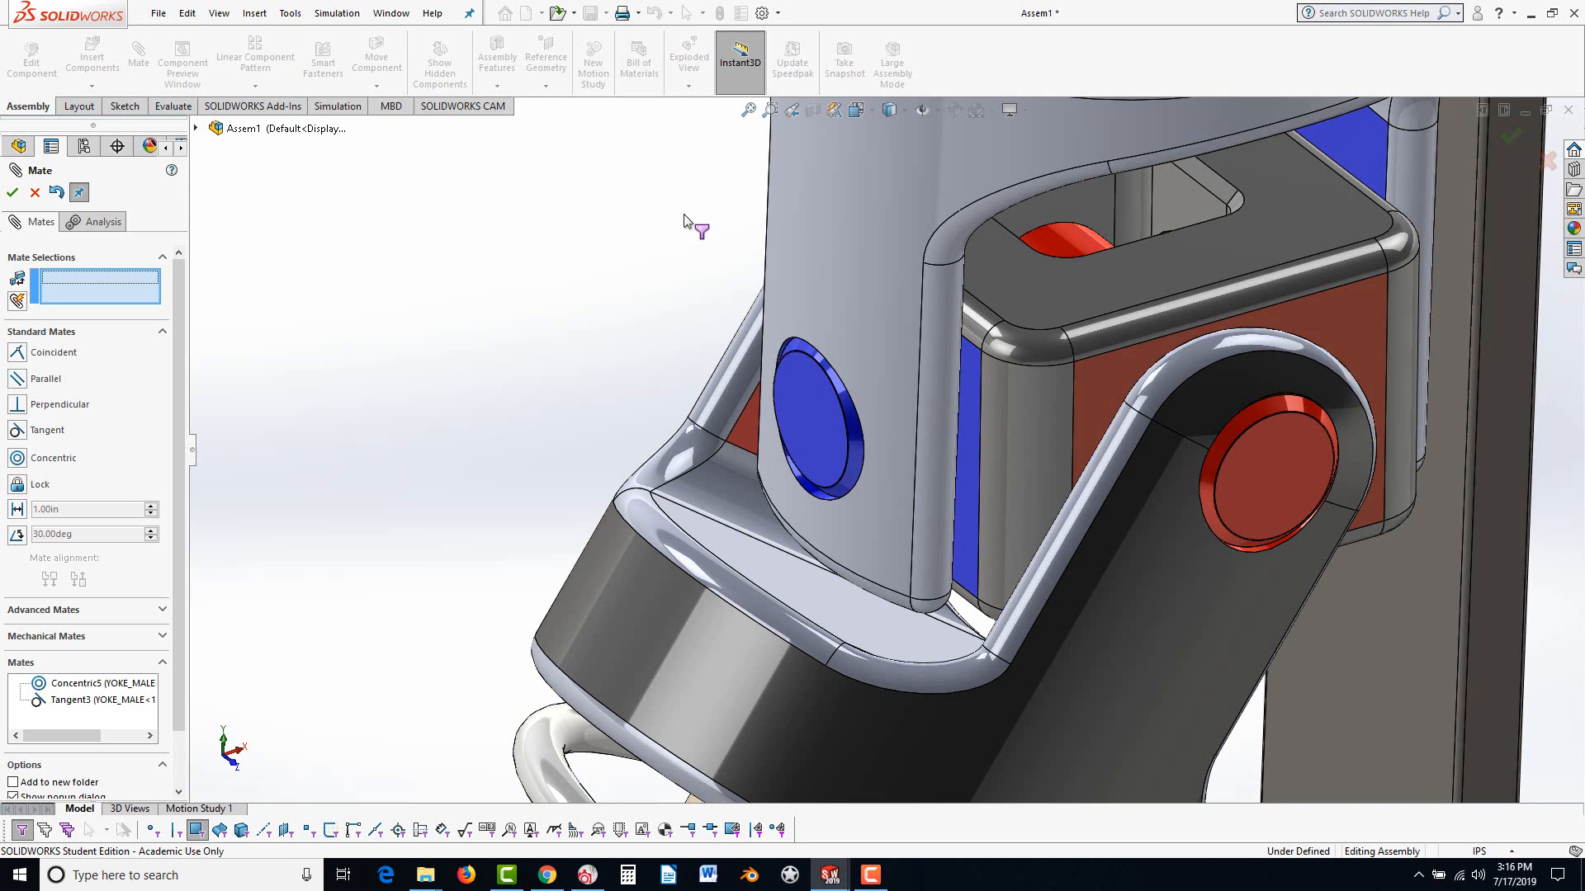
{"action": "left_click", "coordinate": [12, 193]}
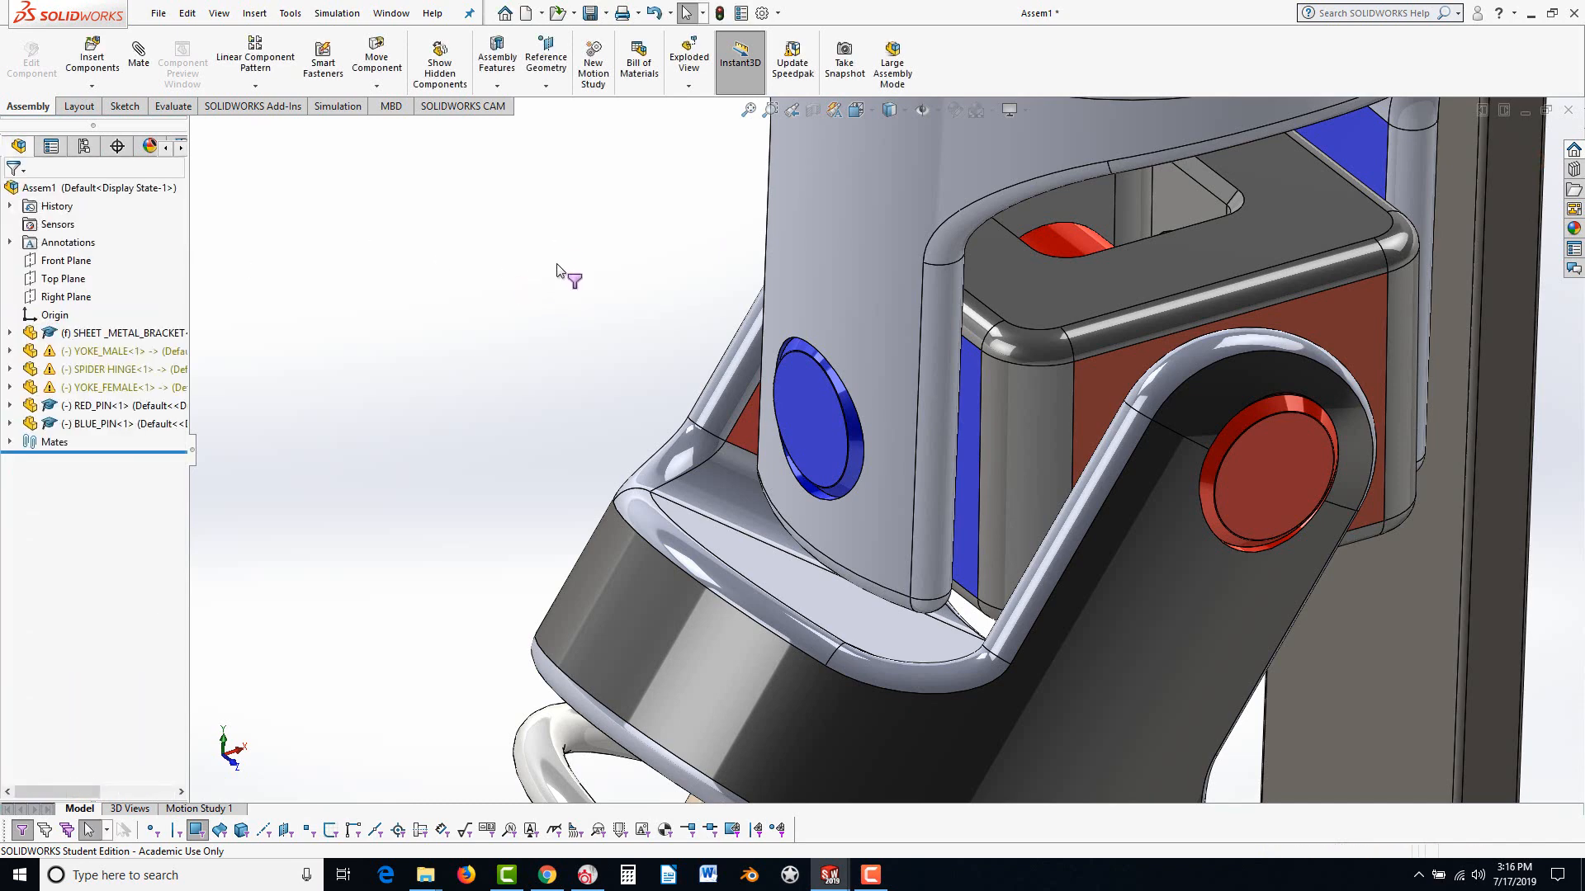
Open the BLUE_PIN part from the E5 folder in its own document window
{"action": "scroll", "coordinate": [546, 460], "scroll_direction": "up", "scroll_amount": 3}
{"action": "scroll", "coordinate": [547, 464], "scroll_direction": "up", "scroll_amount": 5}
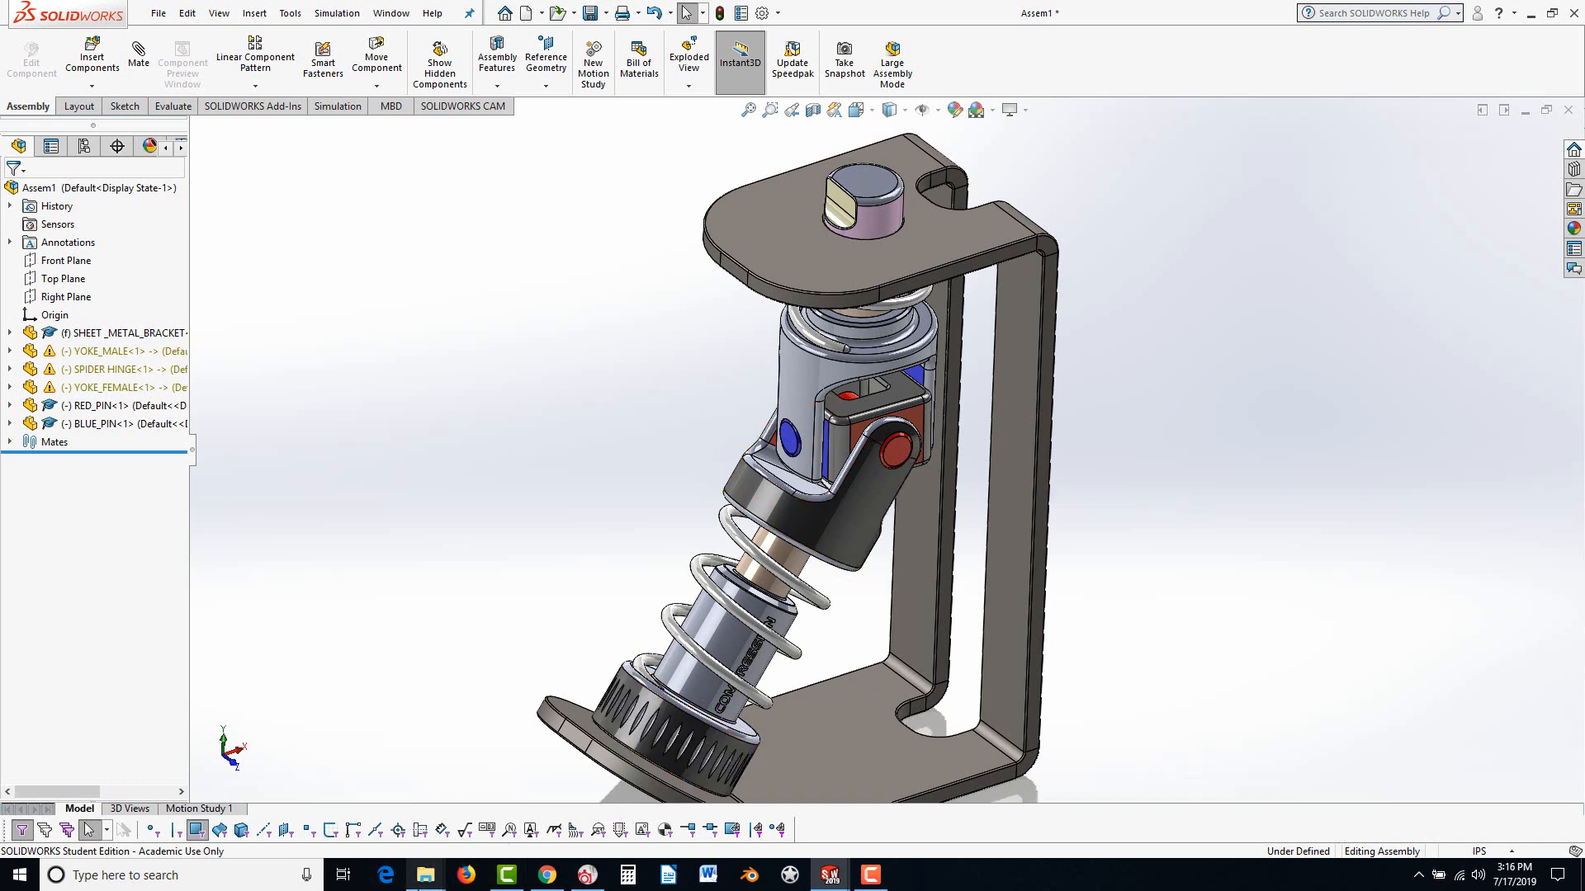
{"action": "left_click", "coordinate": [425, 875]}
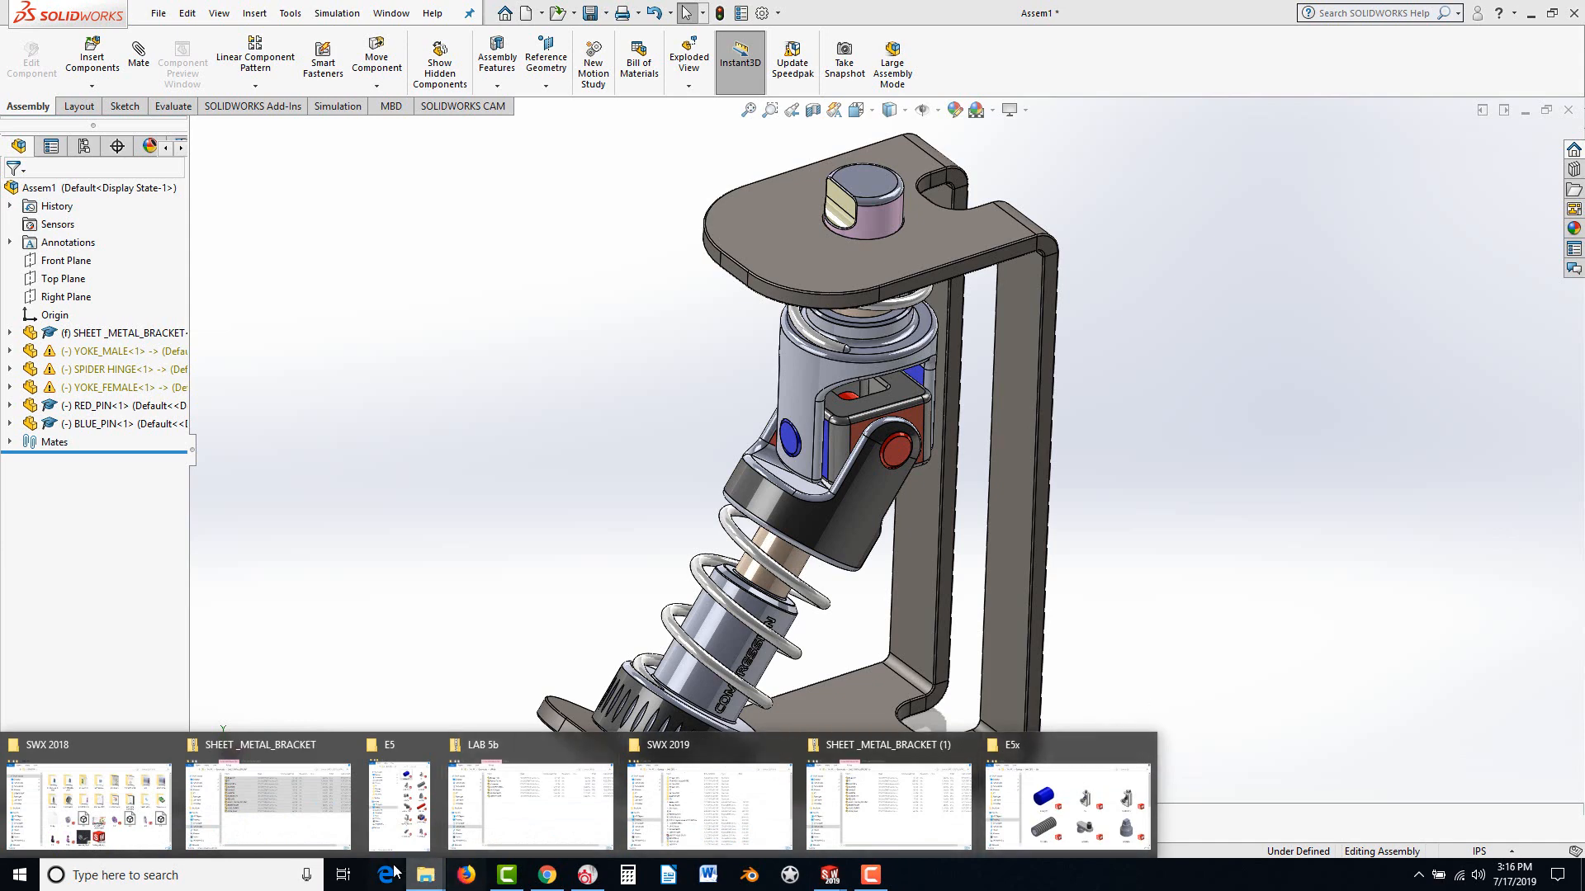
{"action": "left_click", "coordinate": [409, 813]}
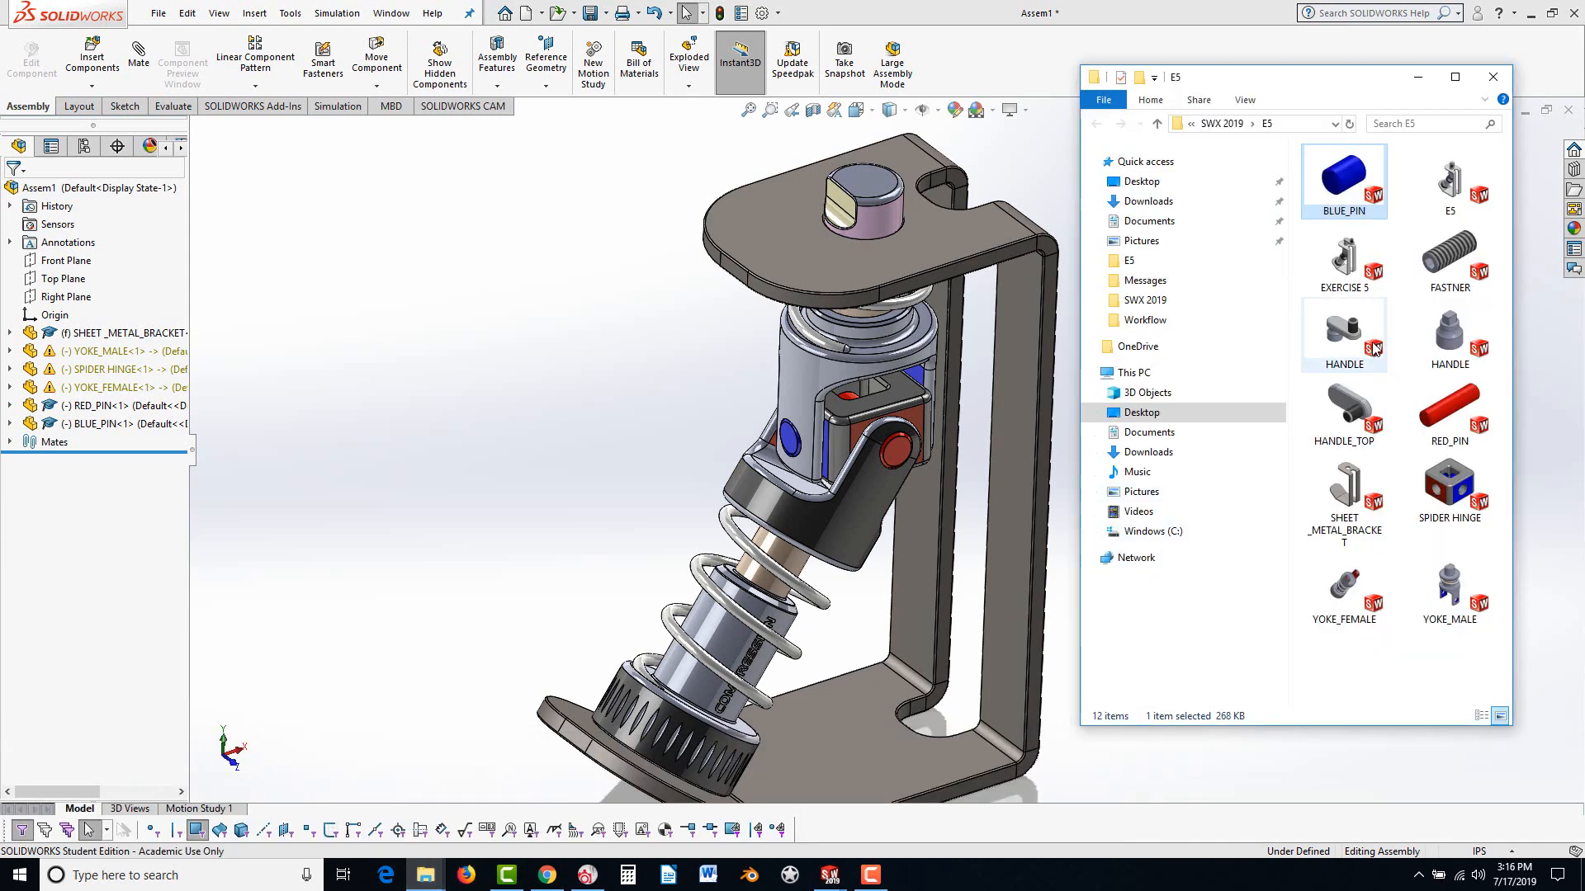
{"action": "double_click", "coordinate": [1354, 184]}
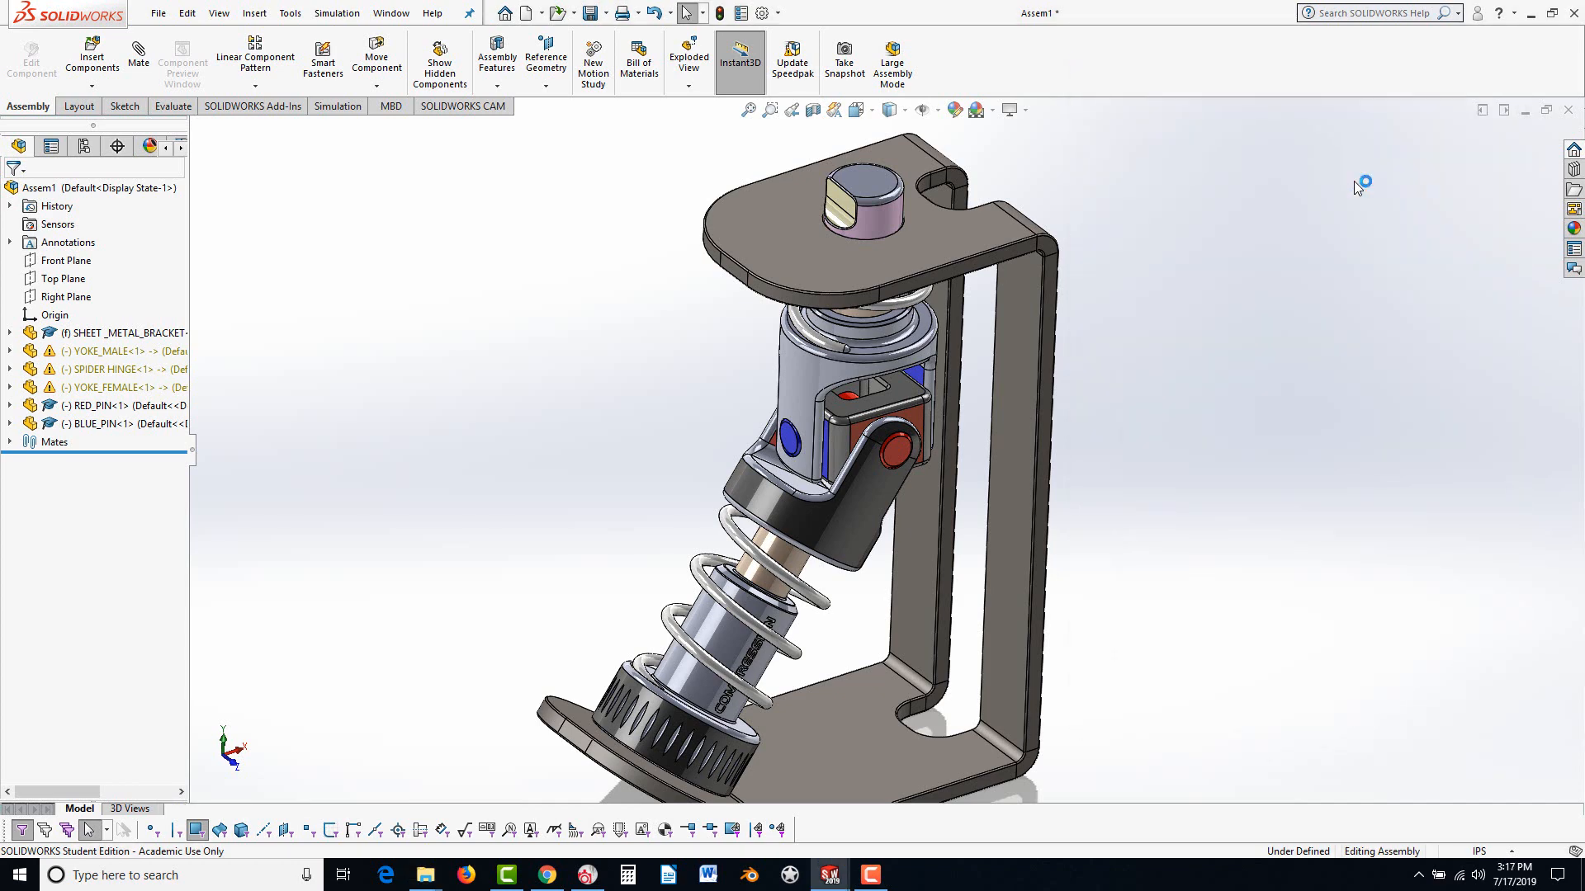
{"action": "scroll", "coordinate": [875, 549], "scroll_direction": "down", "scroll_amount": 2}
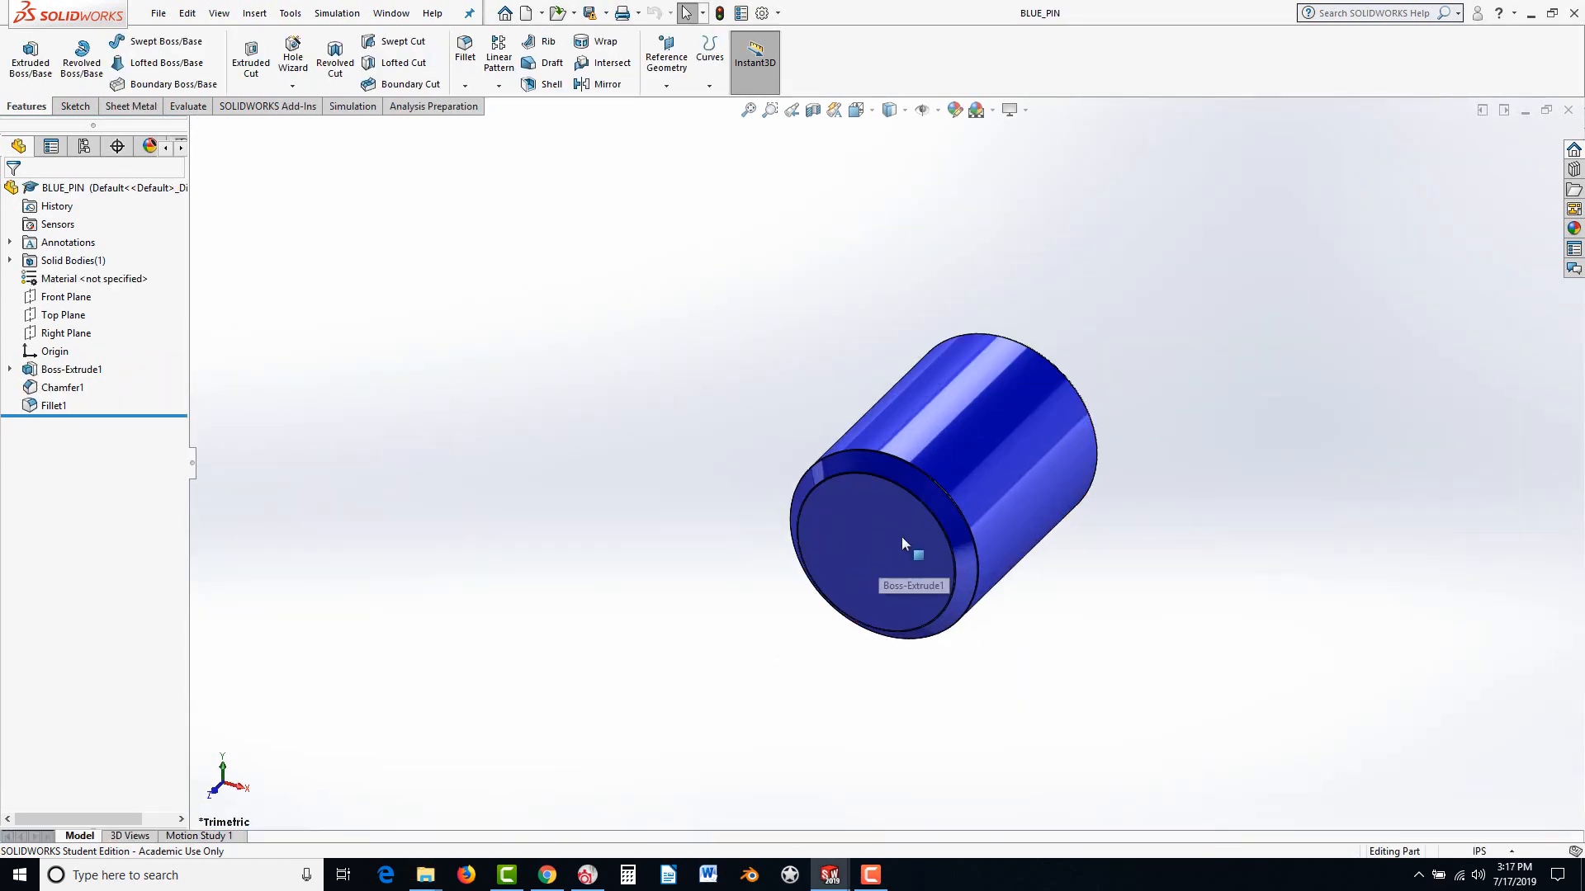
{"action": "middle_click_drag", "start_coordinate": [973, 449], "coordinate": [955, 556]}
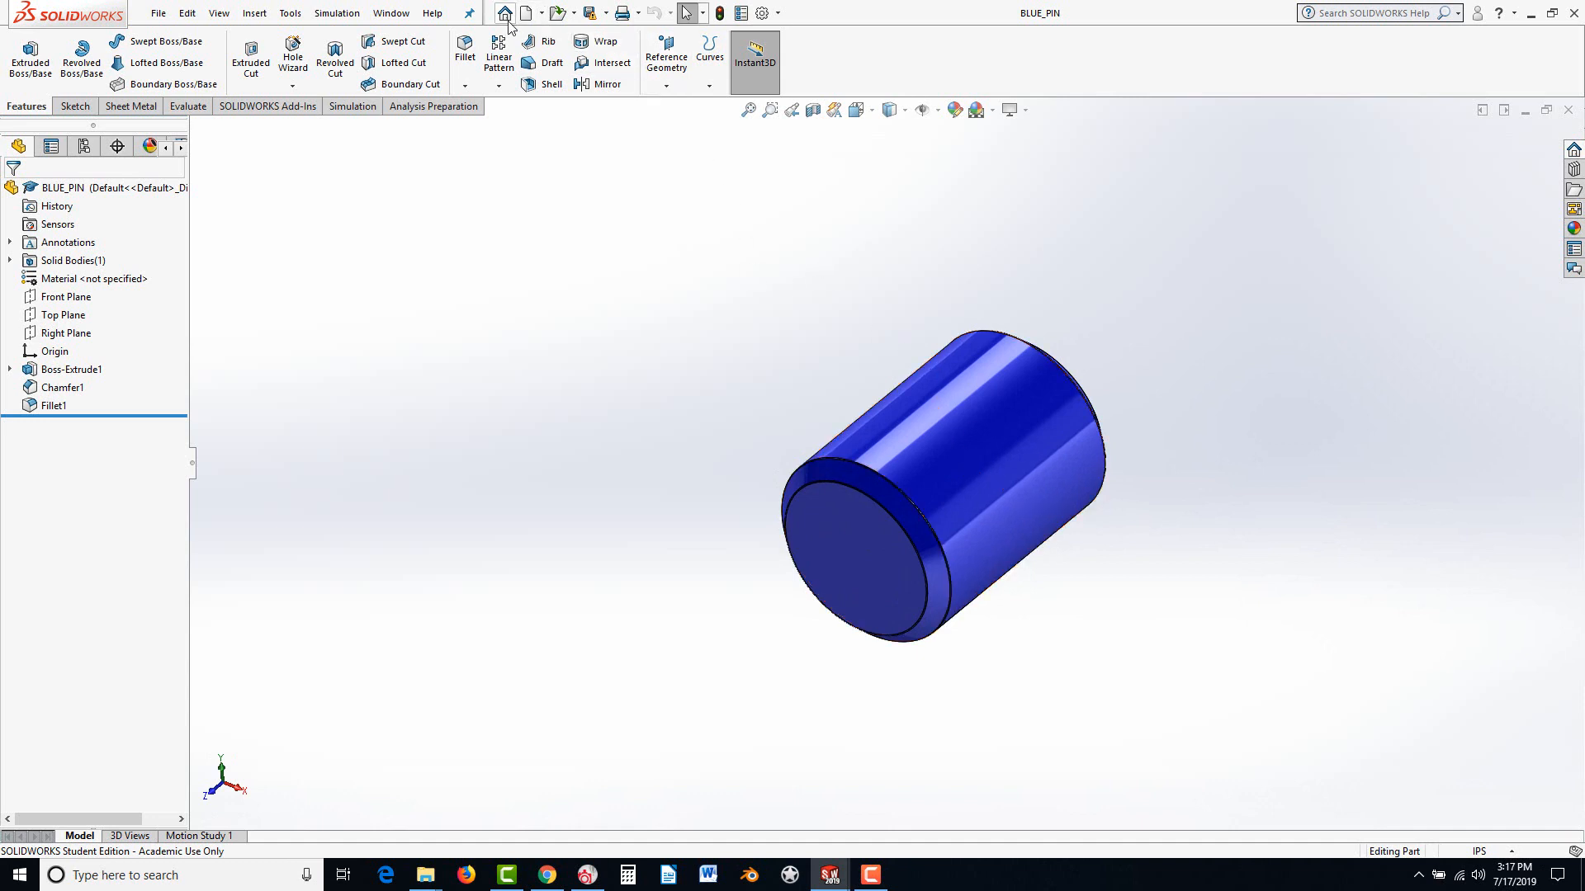
Close the EXERCISE 5 assembly without saving, and tile the BLUE_PIN and Assem1 windows vertically
{"action": "left_click", "coordinate": [394, 16]}
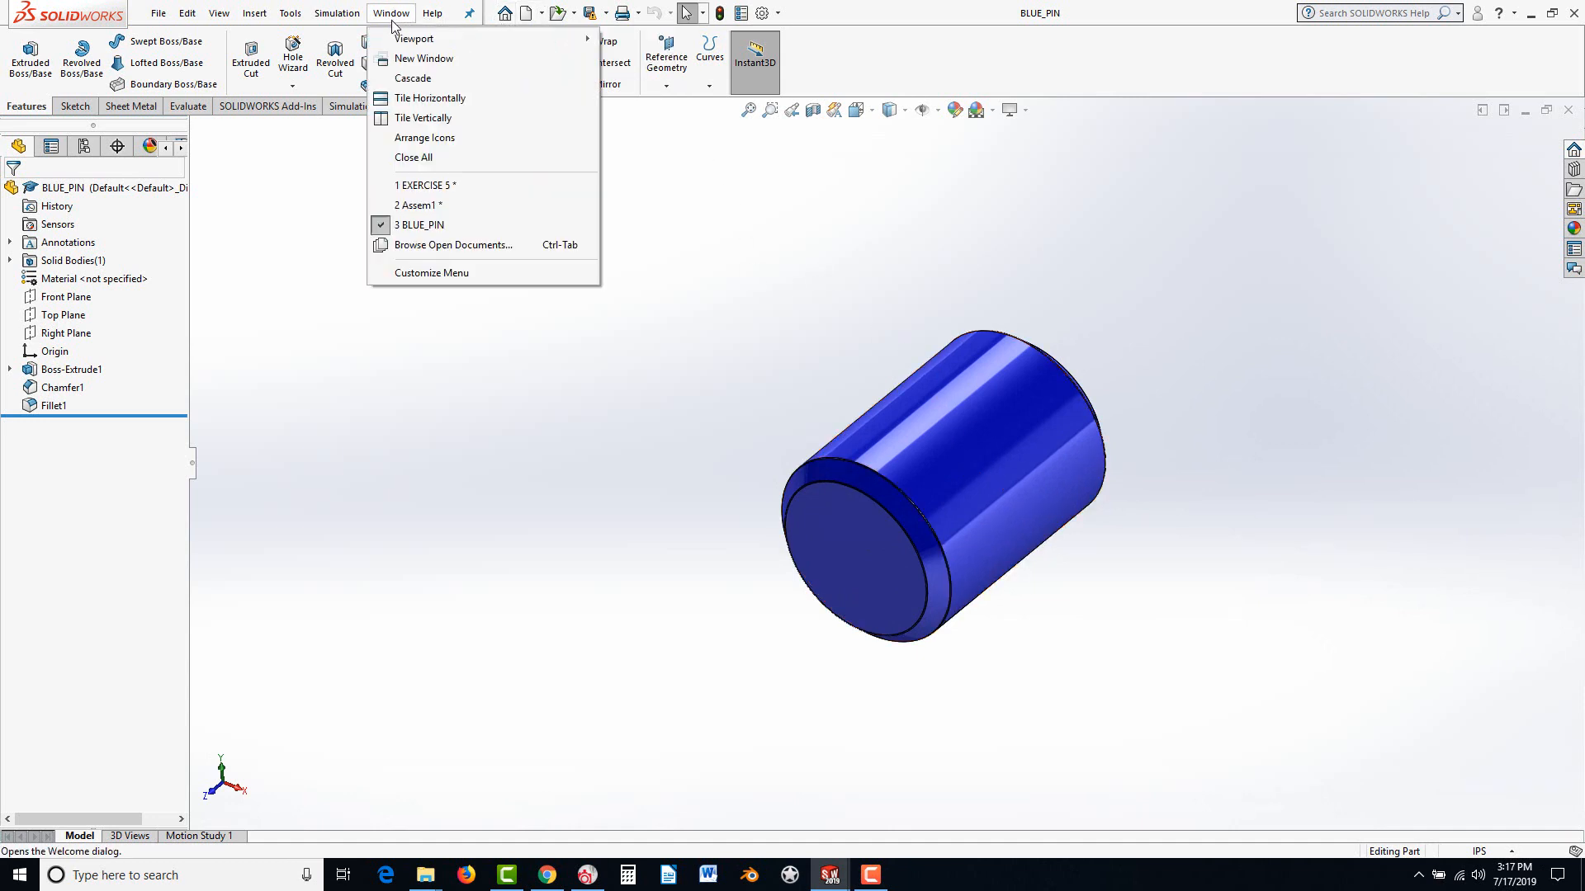
{"action": "left_click", "coordinate": [399, 123]}
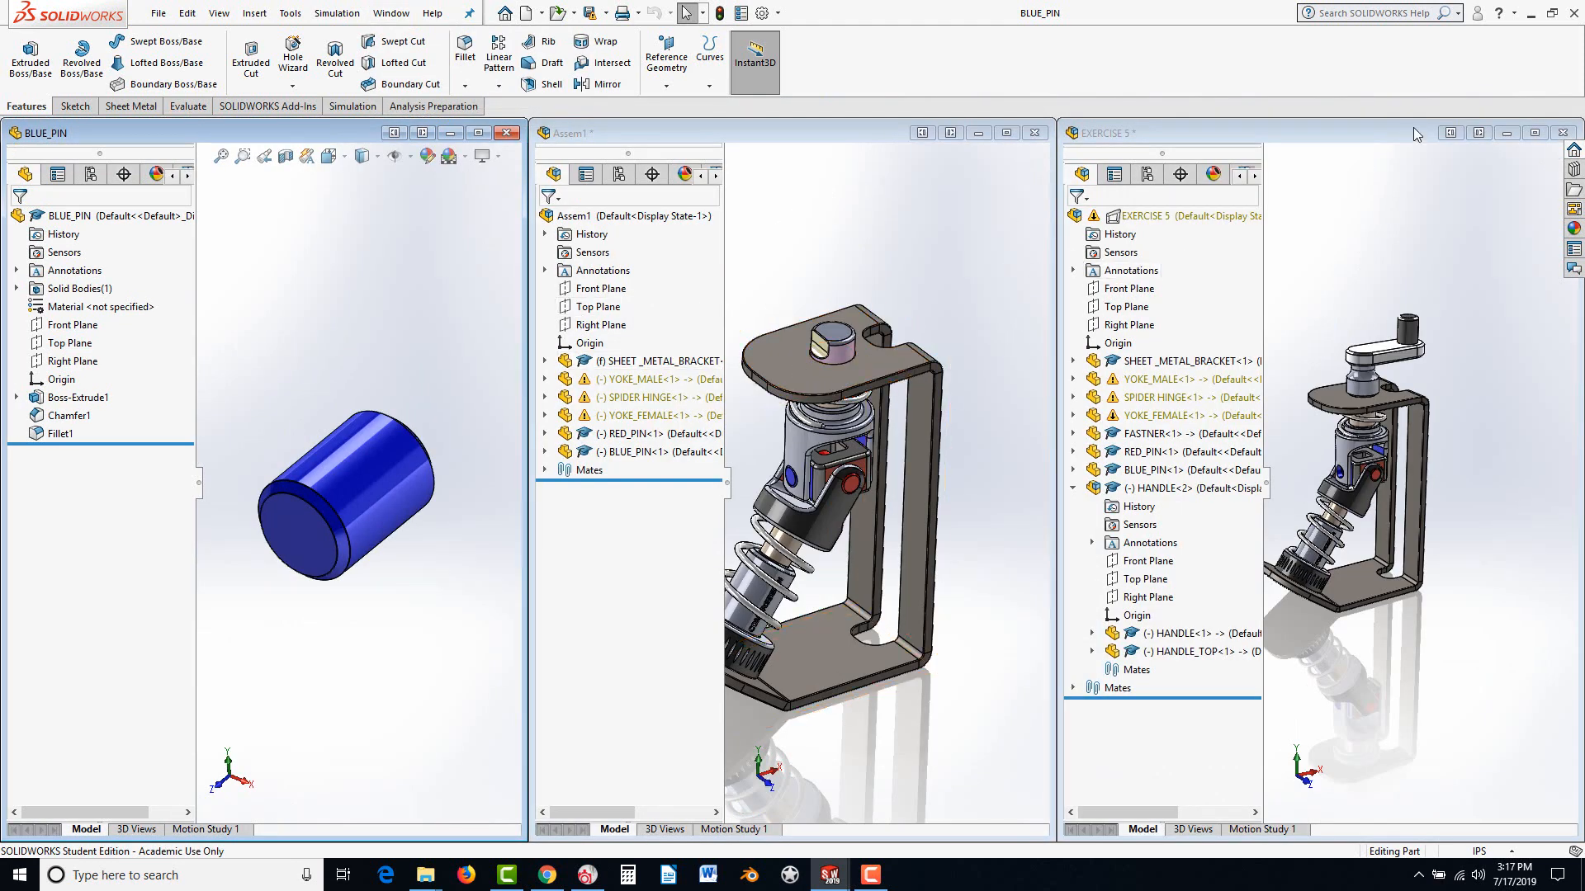
{"action": "left_click", "coordinate": [1562, 133]}
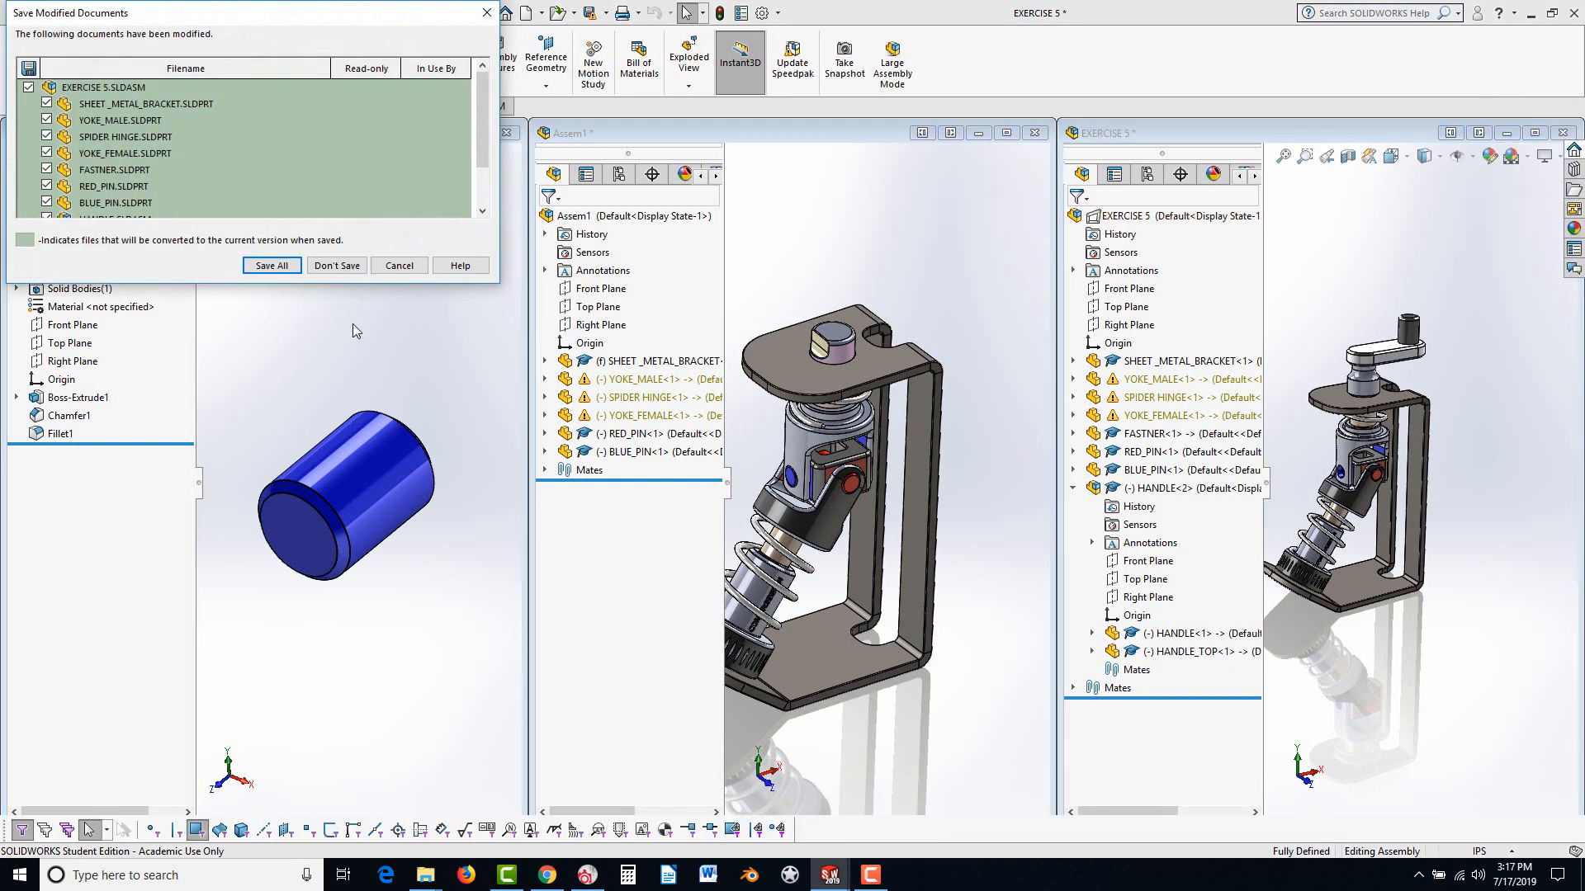
{"action": "left_click", "coordinate": [337, 266]}
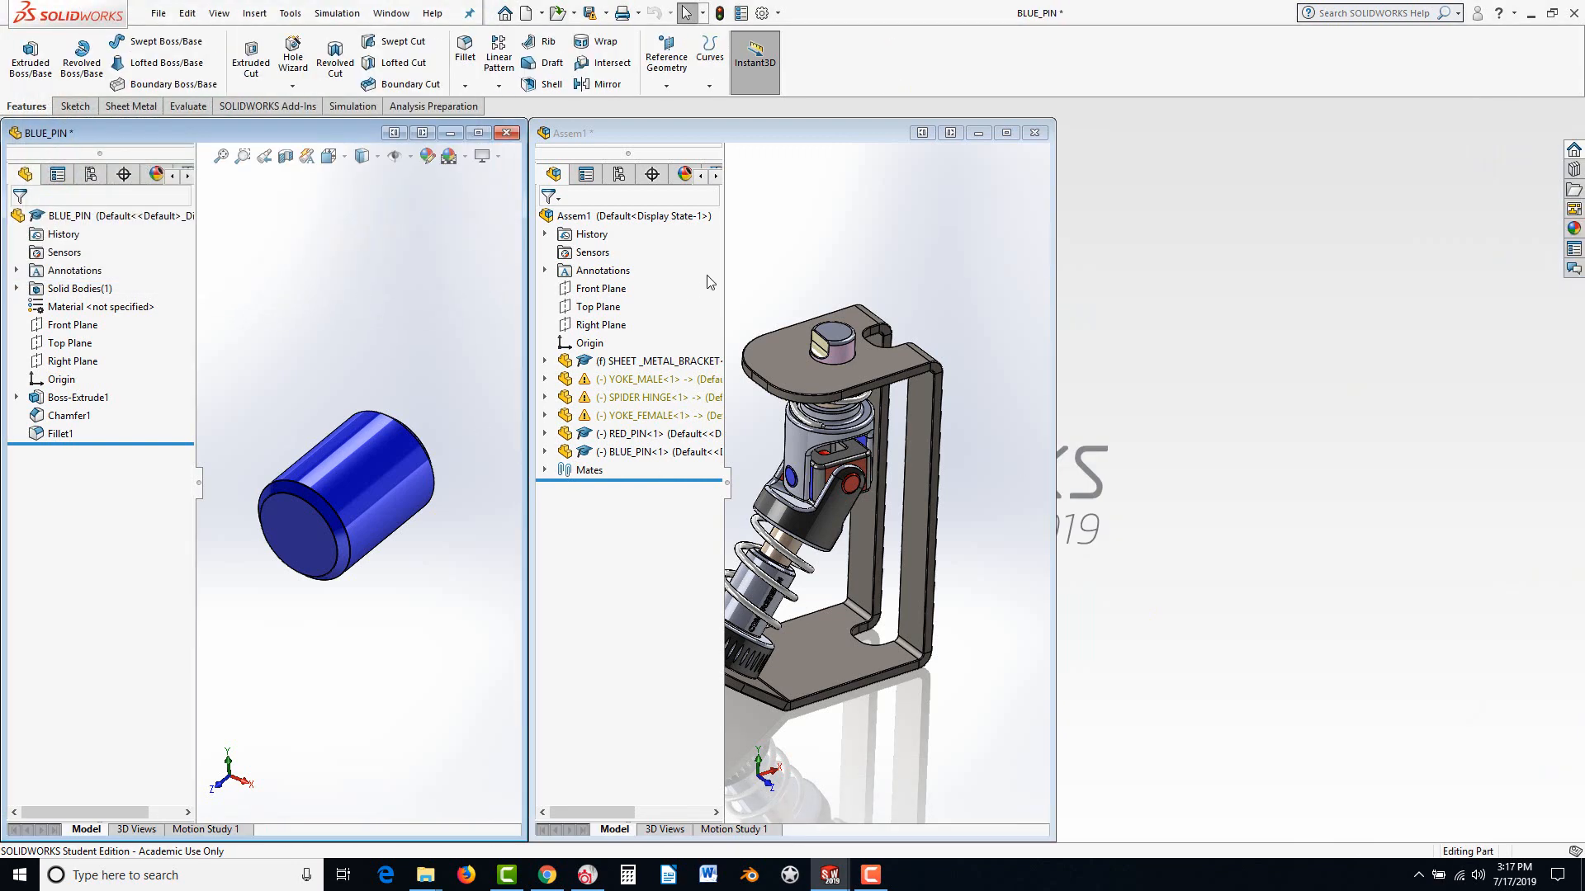
{"action": "left_click", "coordinate": [391, 13]}
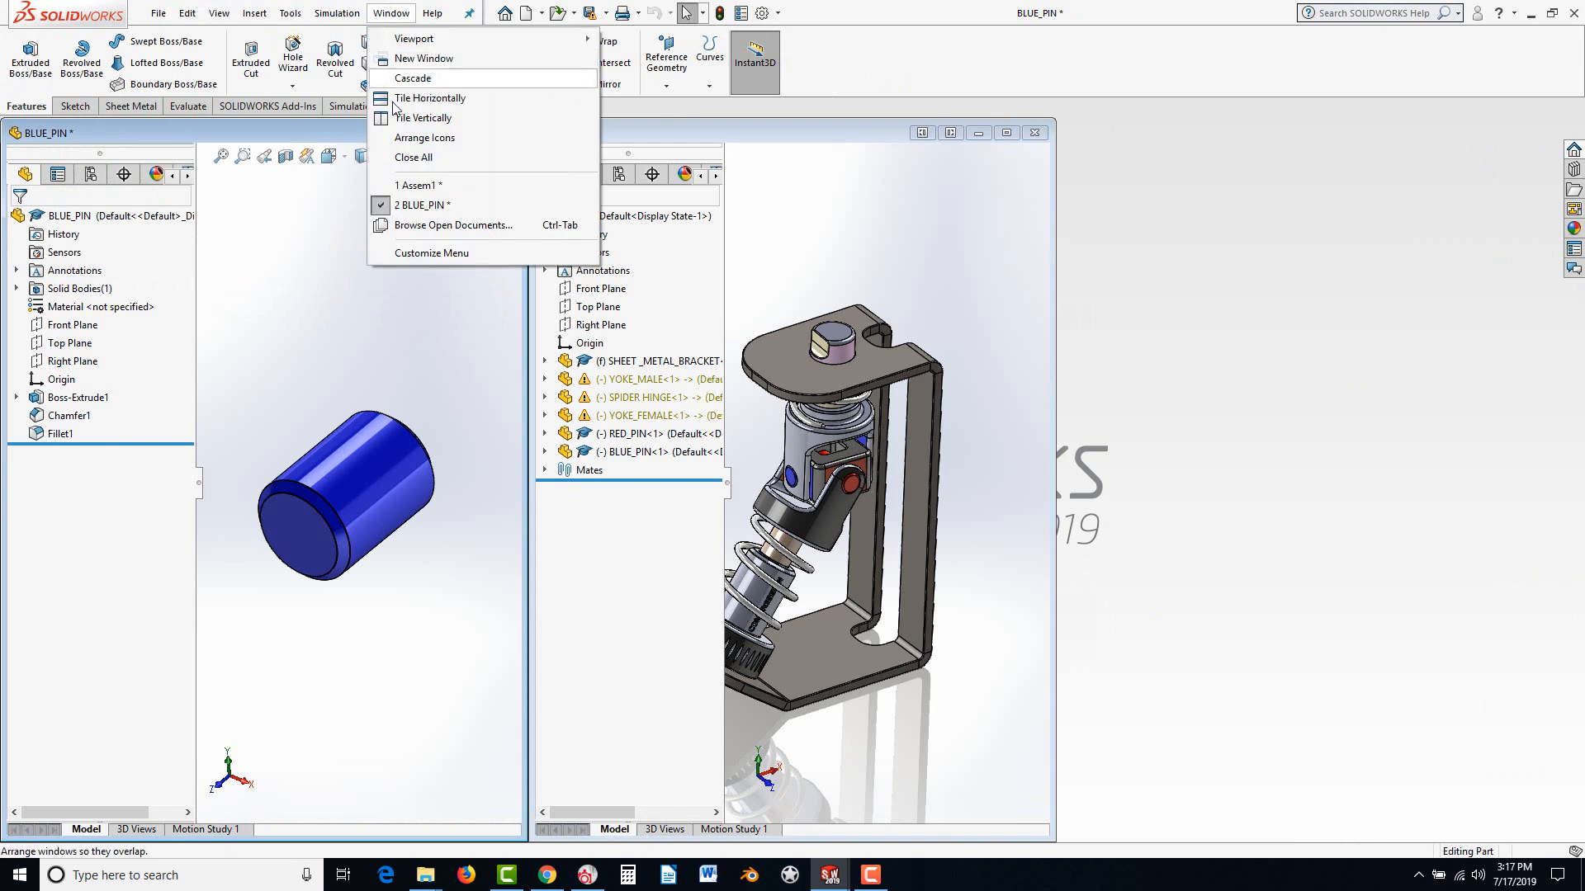
{"action": "left_click", "coordinate": [422, 118]}
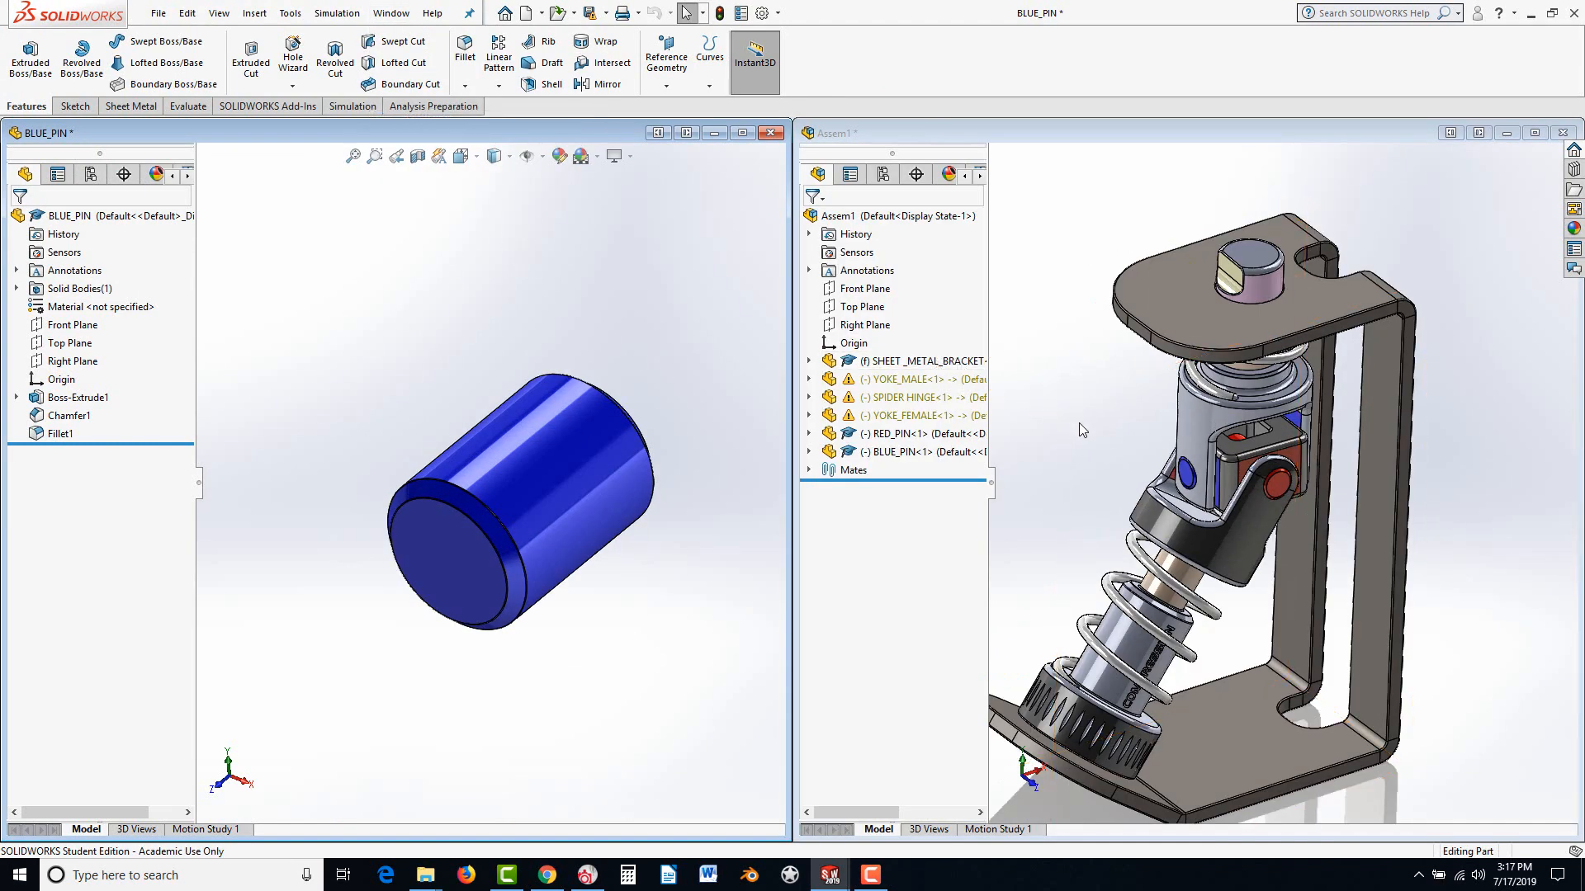
Place a second BLUE_PIN from its part window in the male yoke's opposite hole, with its cylindrical face concentric to the hole
{"action": "left_click", "coordinate": [1218, 400]}
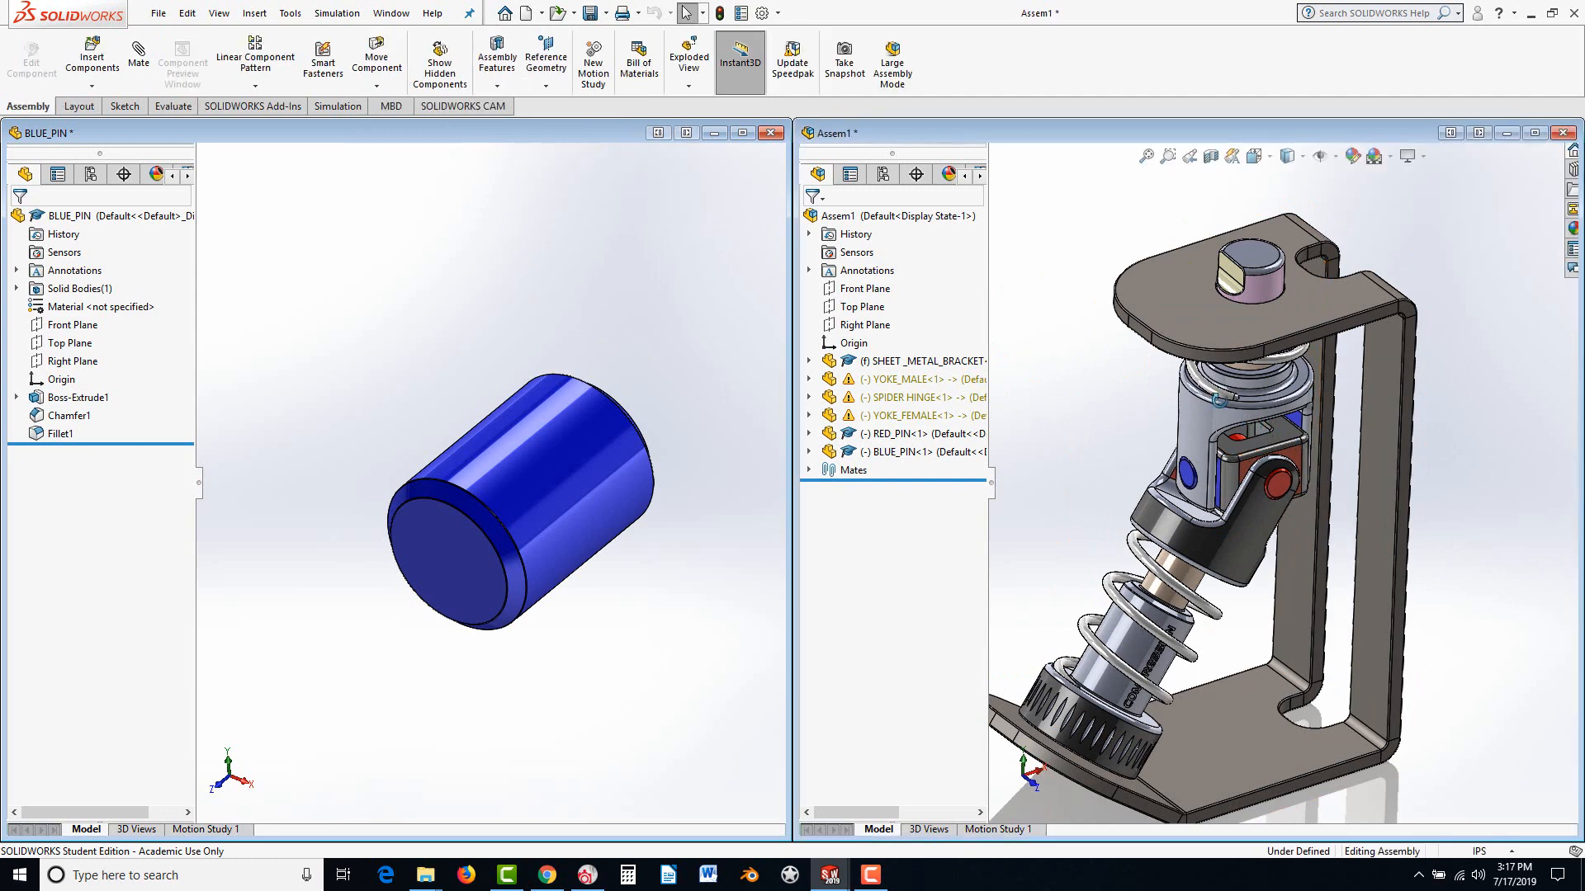
{"action": "middle_click_drag", "start_coordinate": [1218, 400], "coordinate": [1184, 493]}
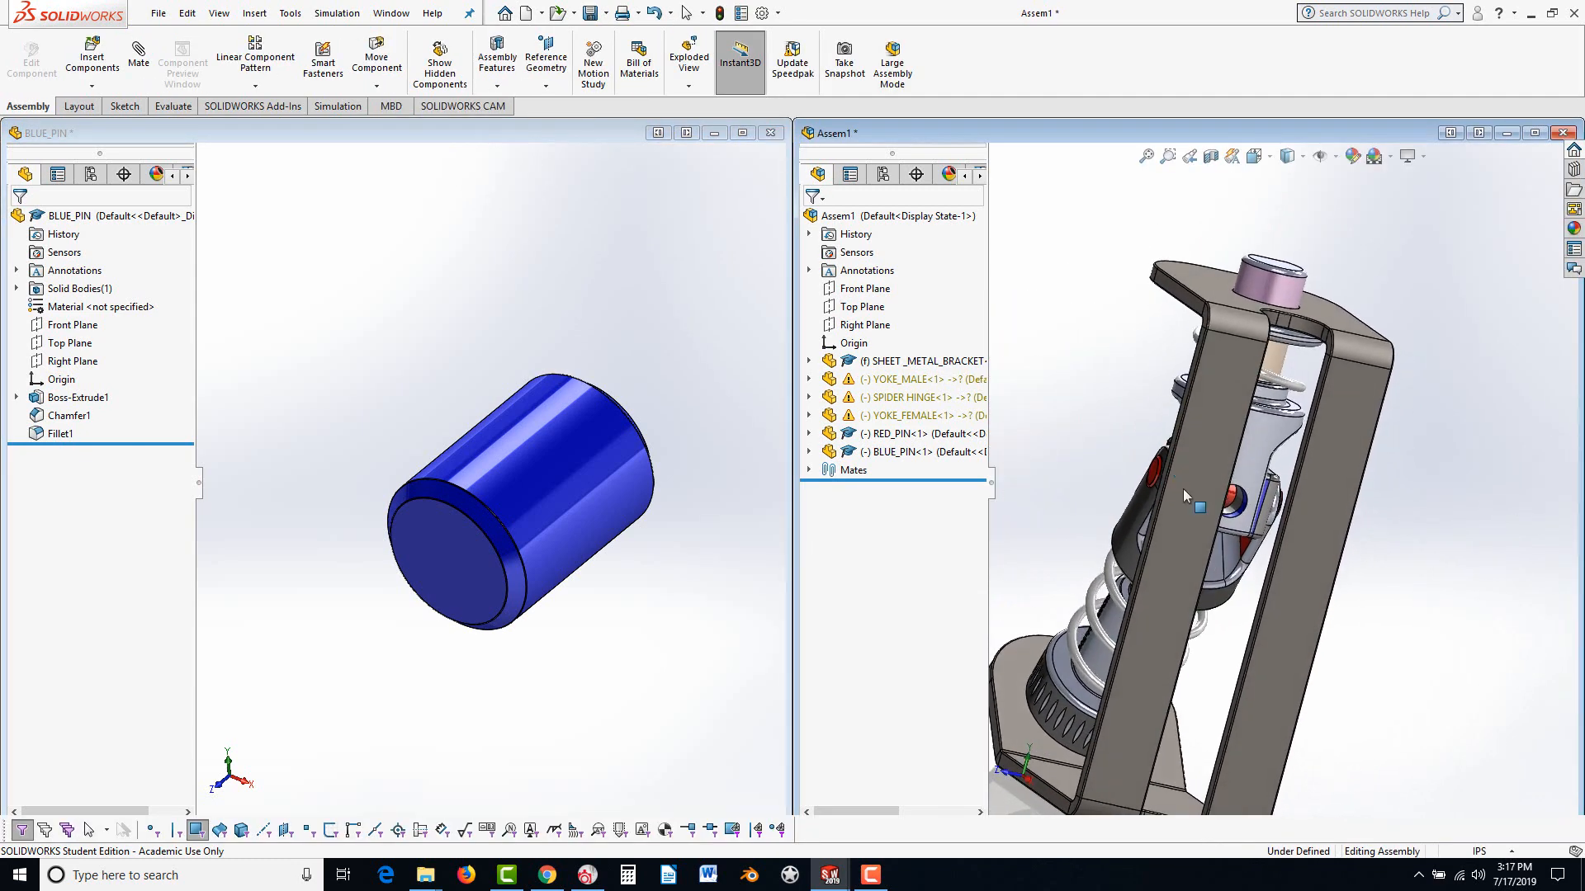
{"action": "scroll", "coordinate": [1183, 493], "scroll_direction": "down", "scroll_amount": 5}
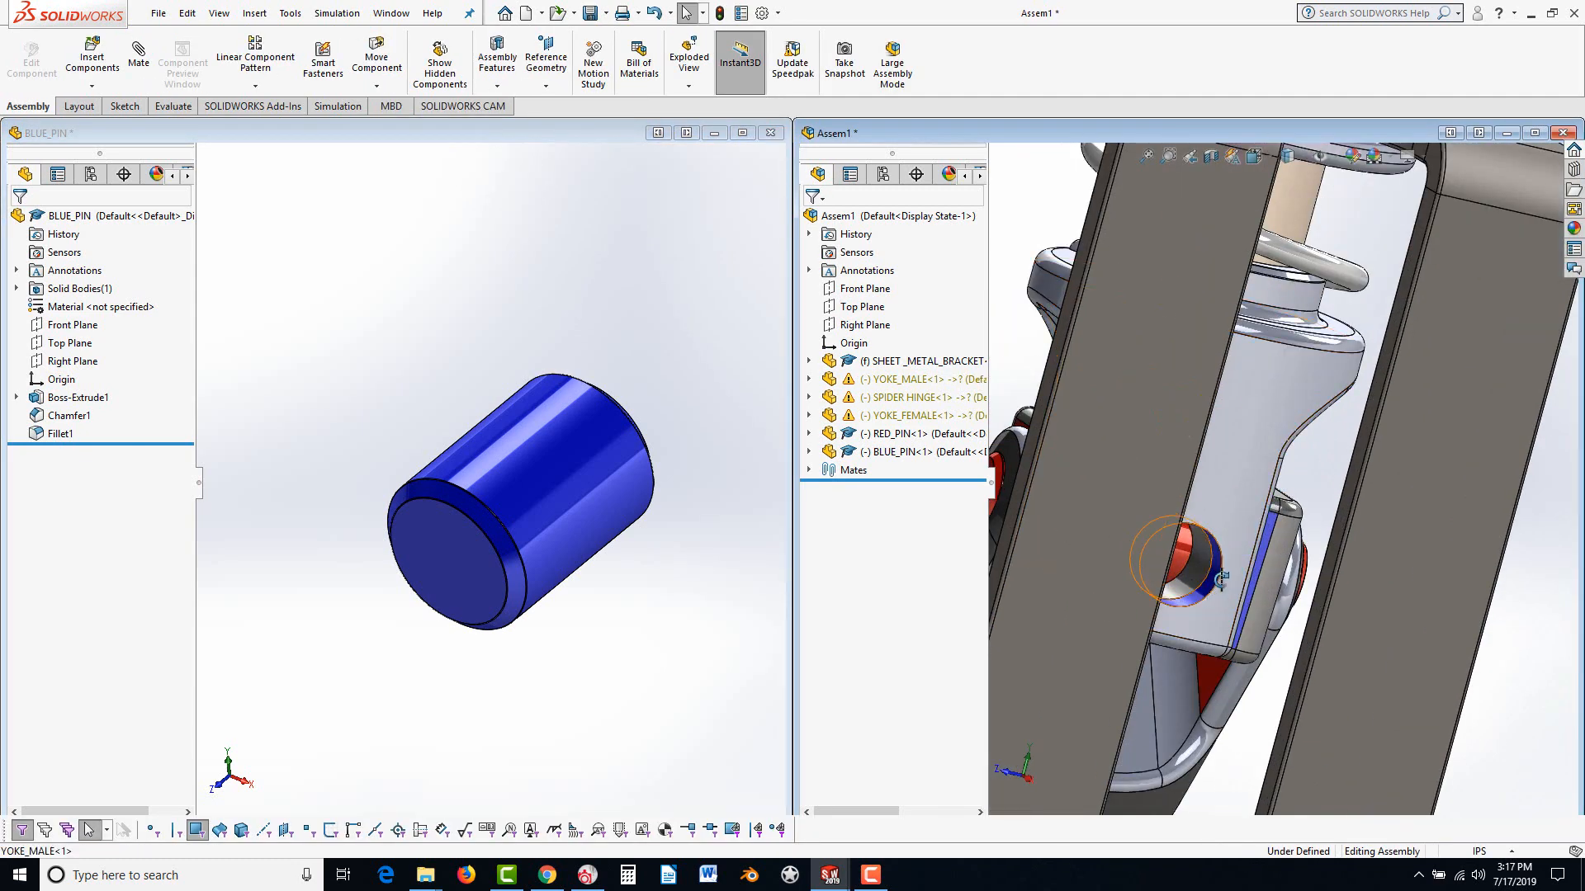
{"action": "scroll", "coordinate": [1213, 582], "scroll_direction": "down", "scroll_amount": 4}
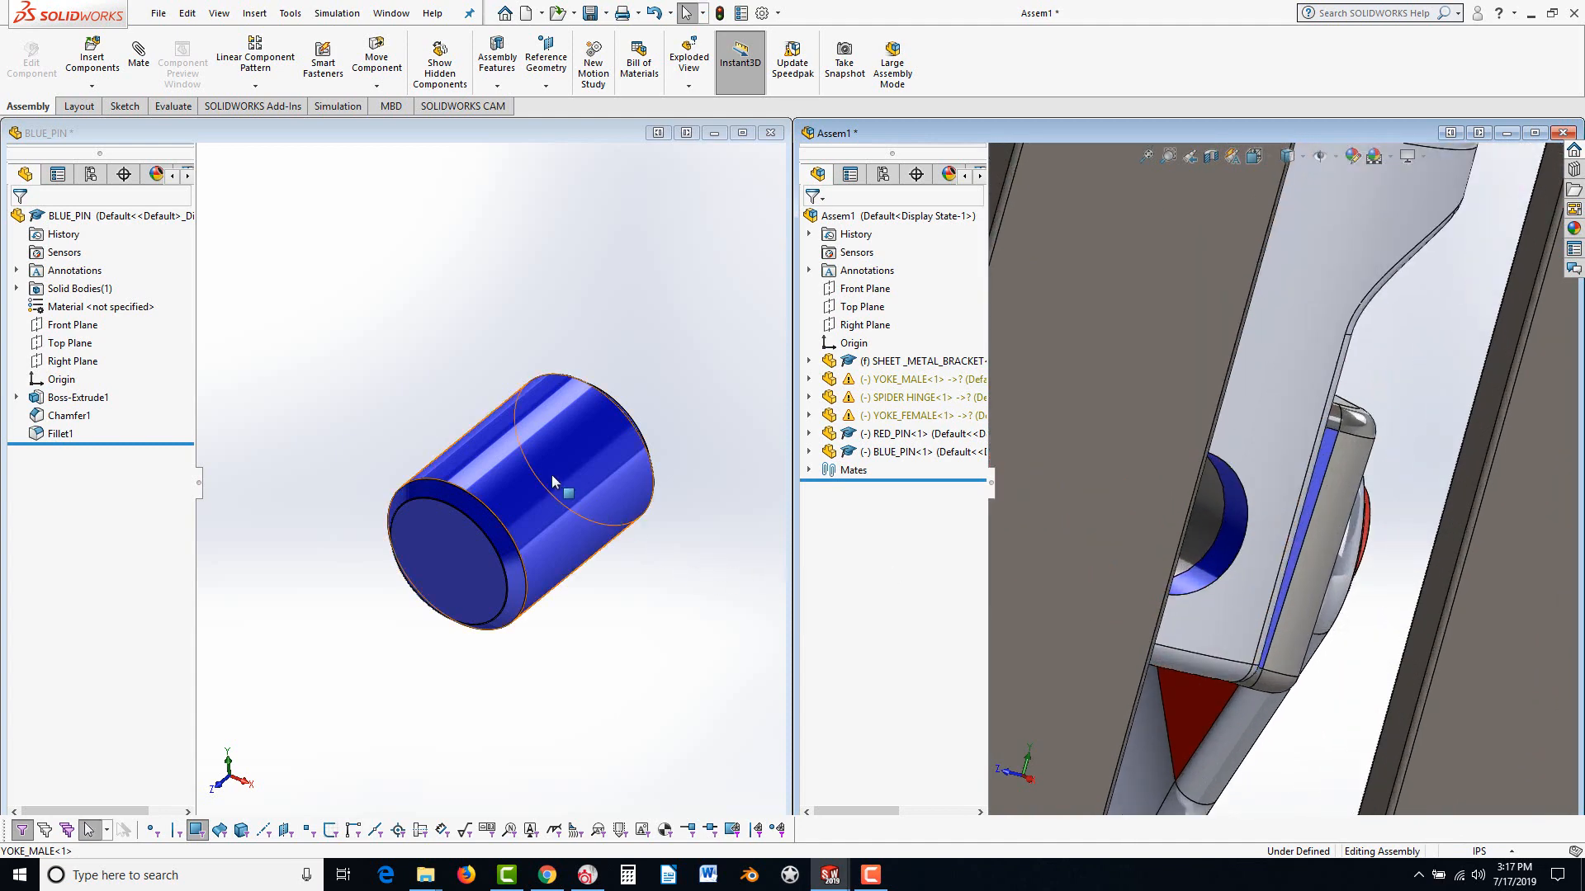
{"action": "left_click", "coordinate": [505, 460]}
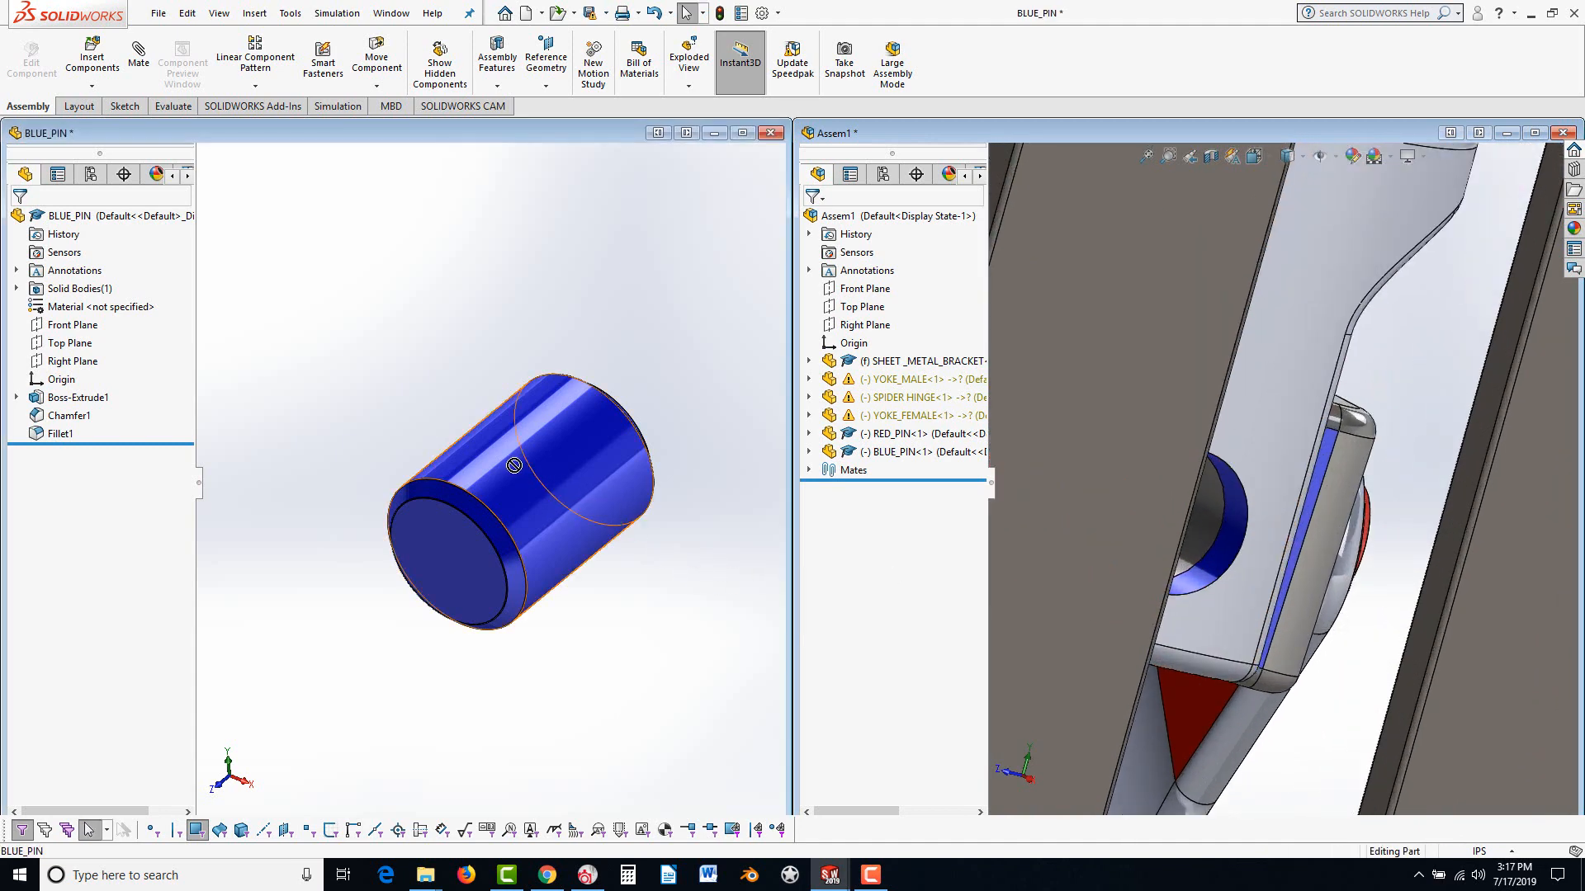
{"action": "left_click_drag", "start_coordinate": [638, 506], "coordinate": [1243, 527]}
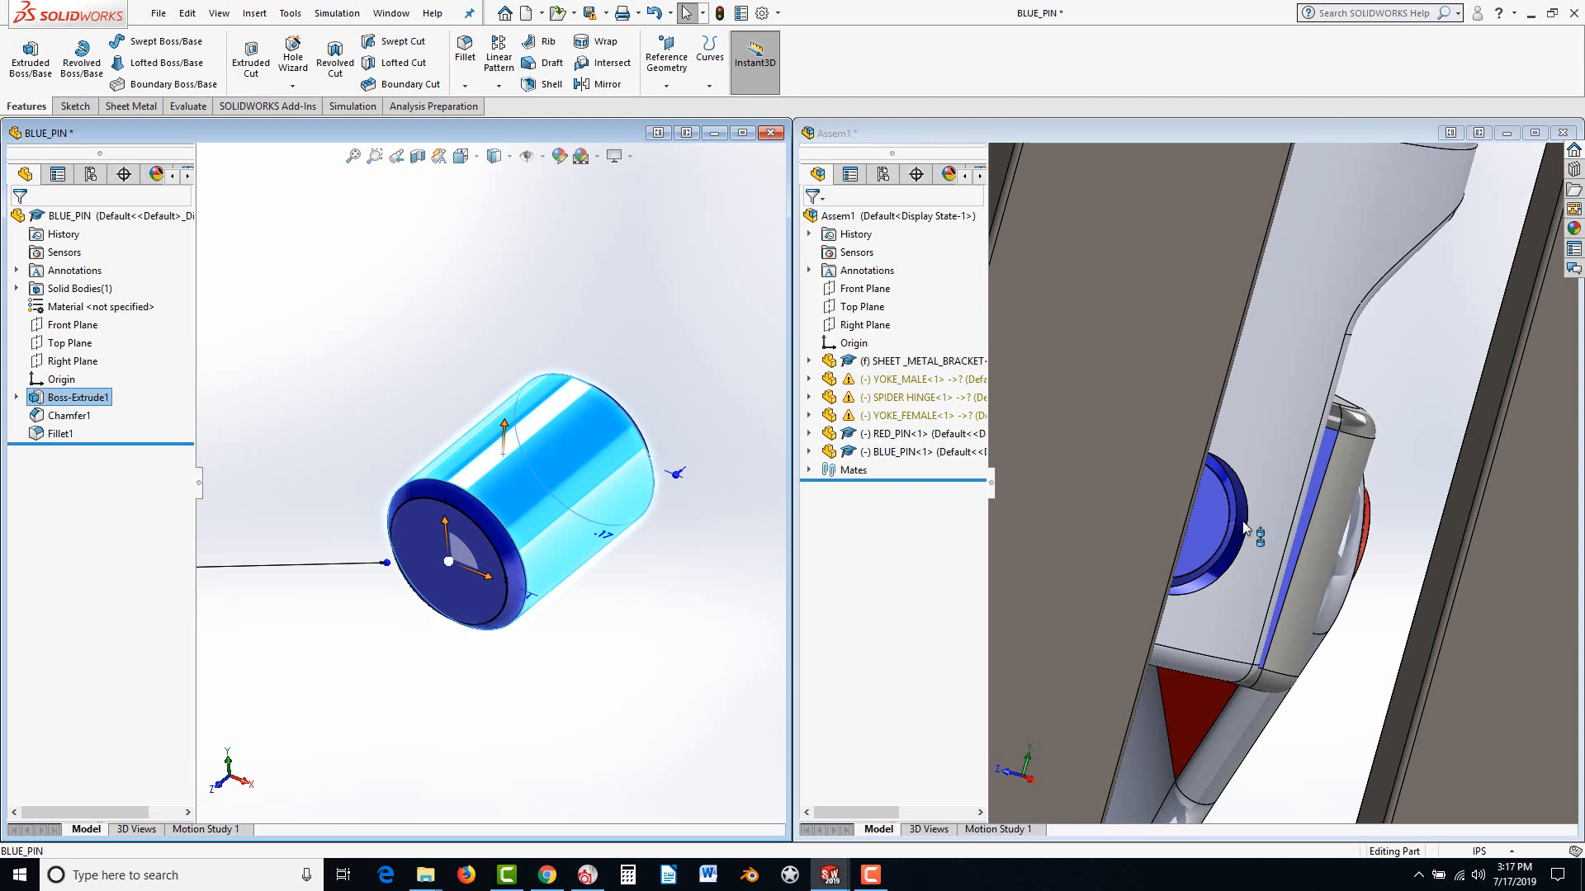
{"action": "left_click_drag", "start_coordinate": [1245, 528], "coordinate": [1245, 529]}
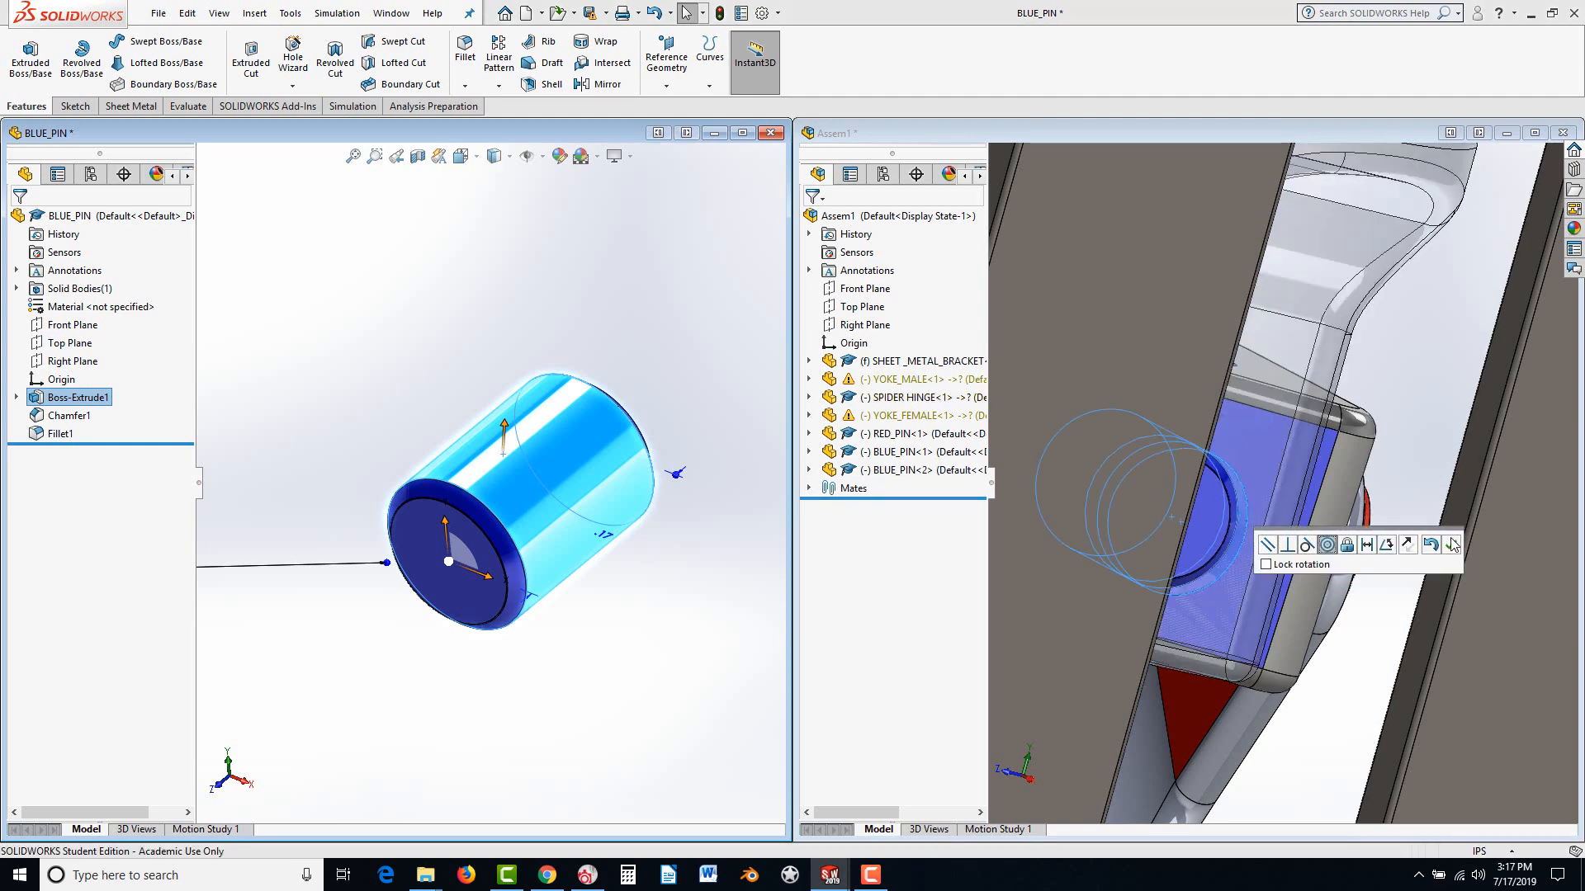
{"action": "left_click", "coordinate": [1449, 546]}
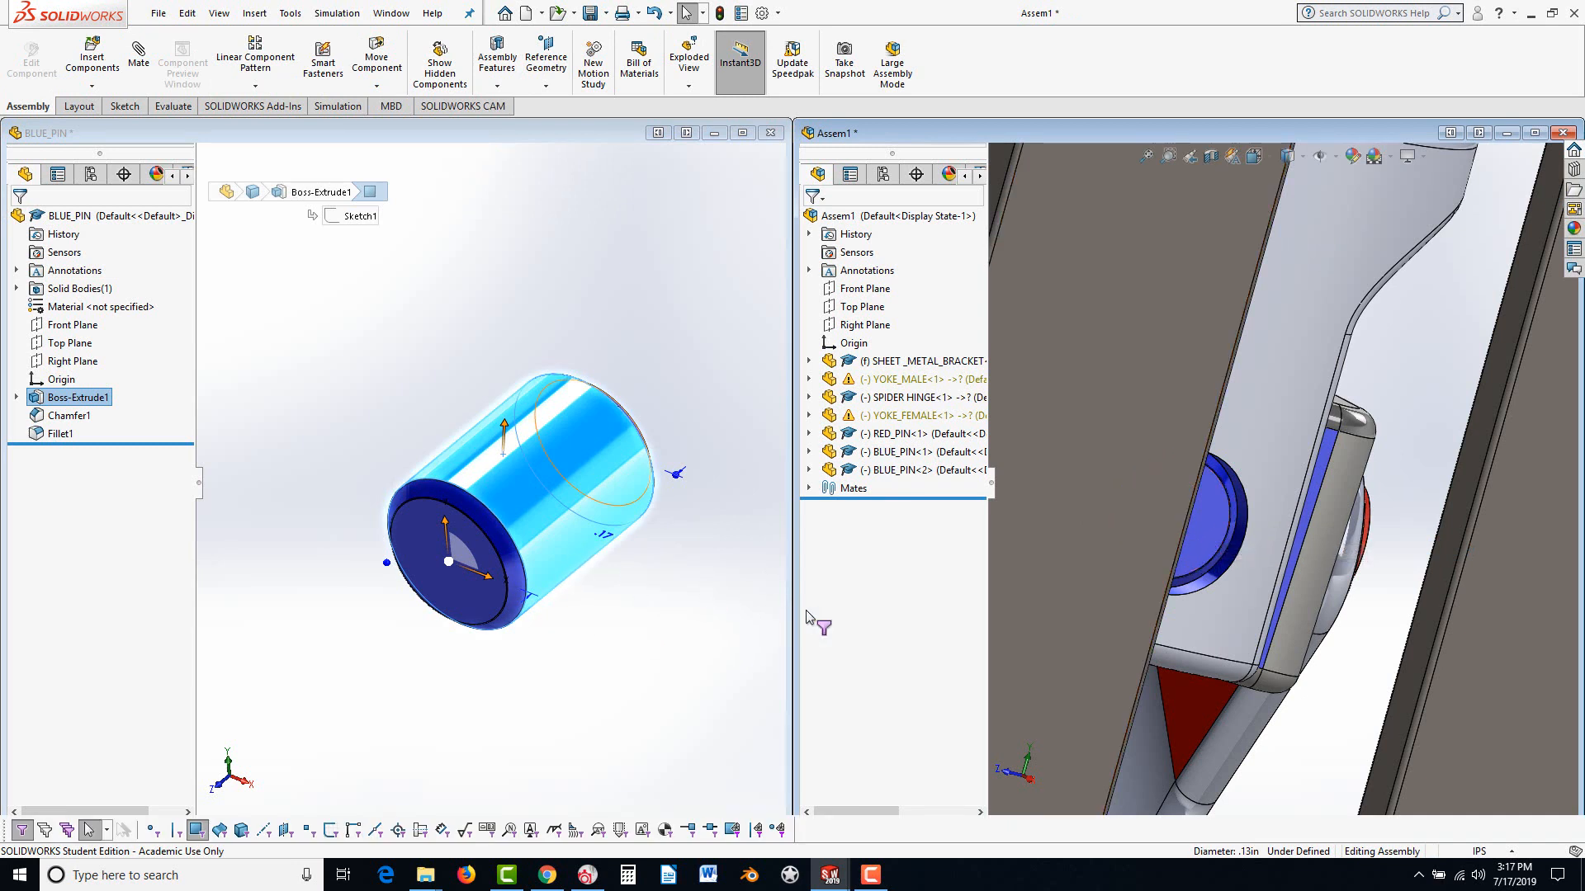
Add a tangent mate between the second blue pin's flat end face and the male yoke's curved outer face
{"action": "left_click", "coordinate": [1213, 513]}
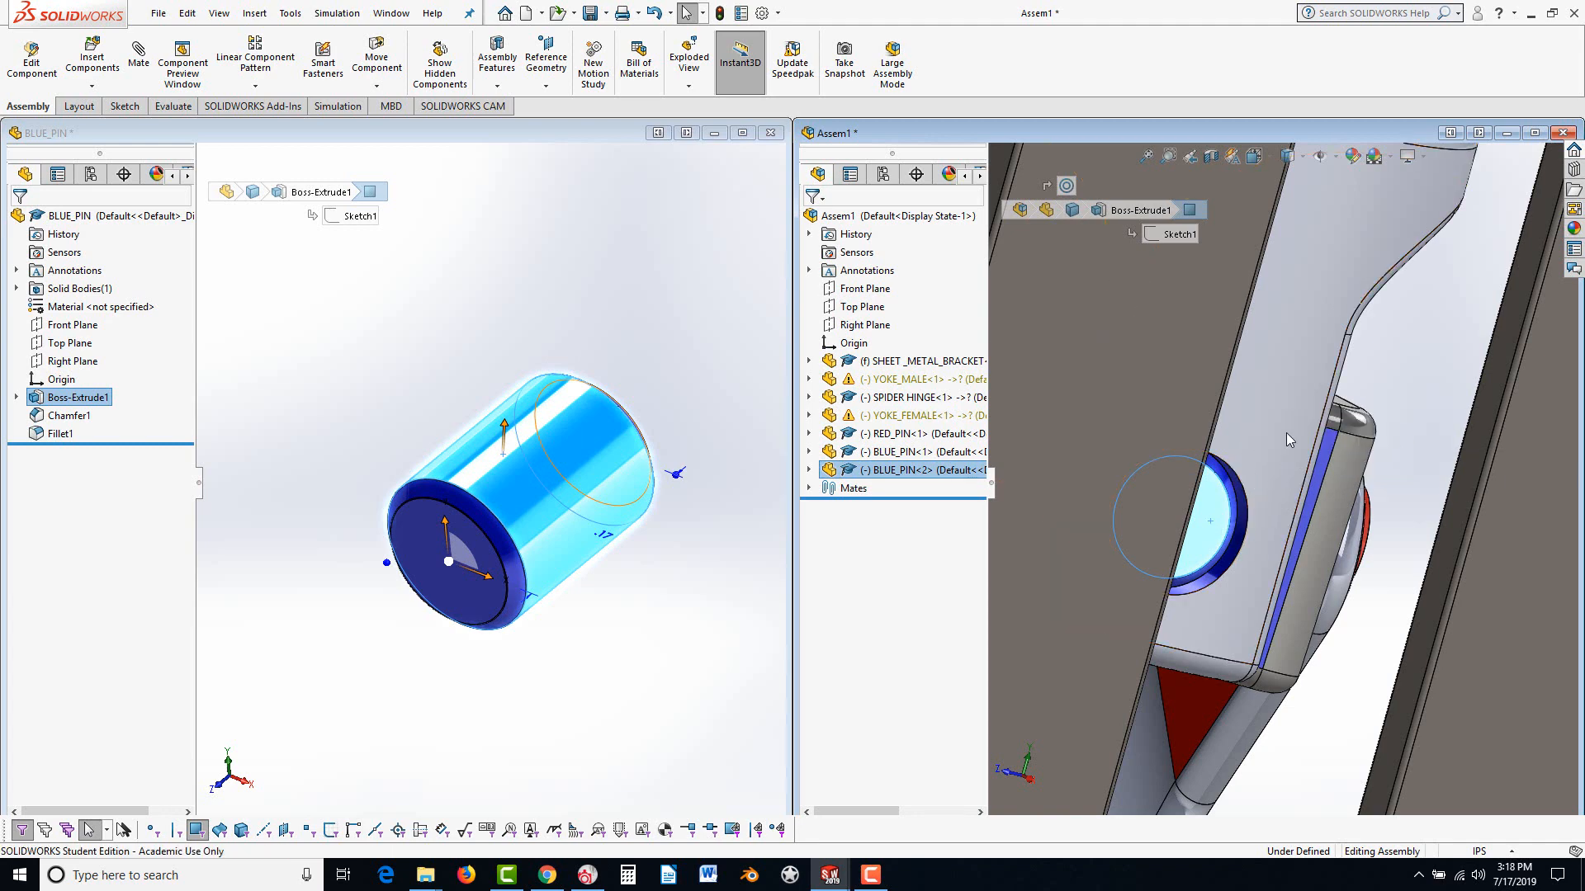
{"action": "key", "text": "m"}
{"action": "left_click", "coordinate": [1281, 435]}
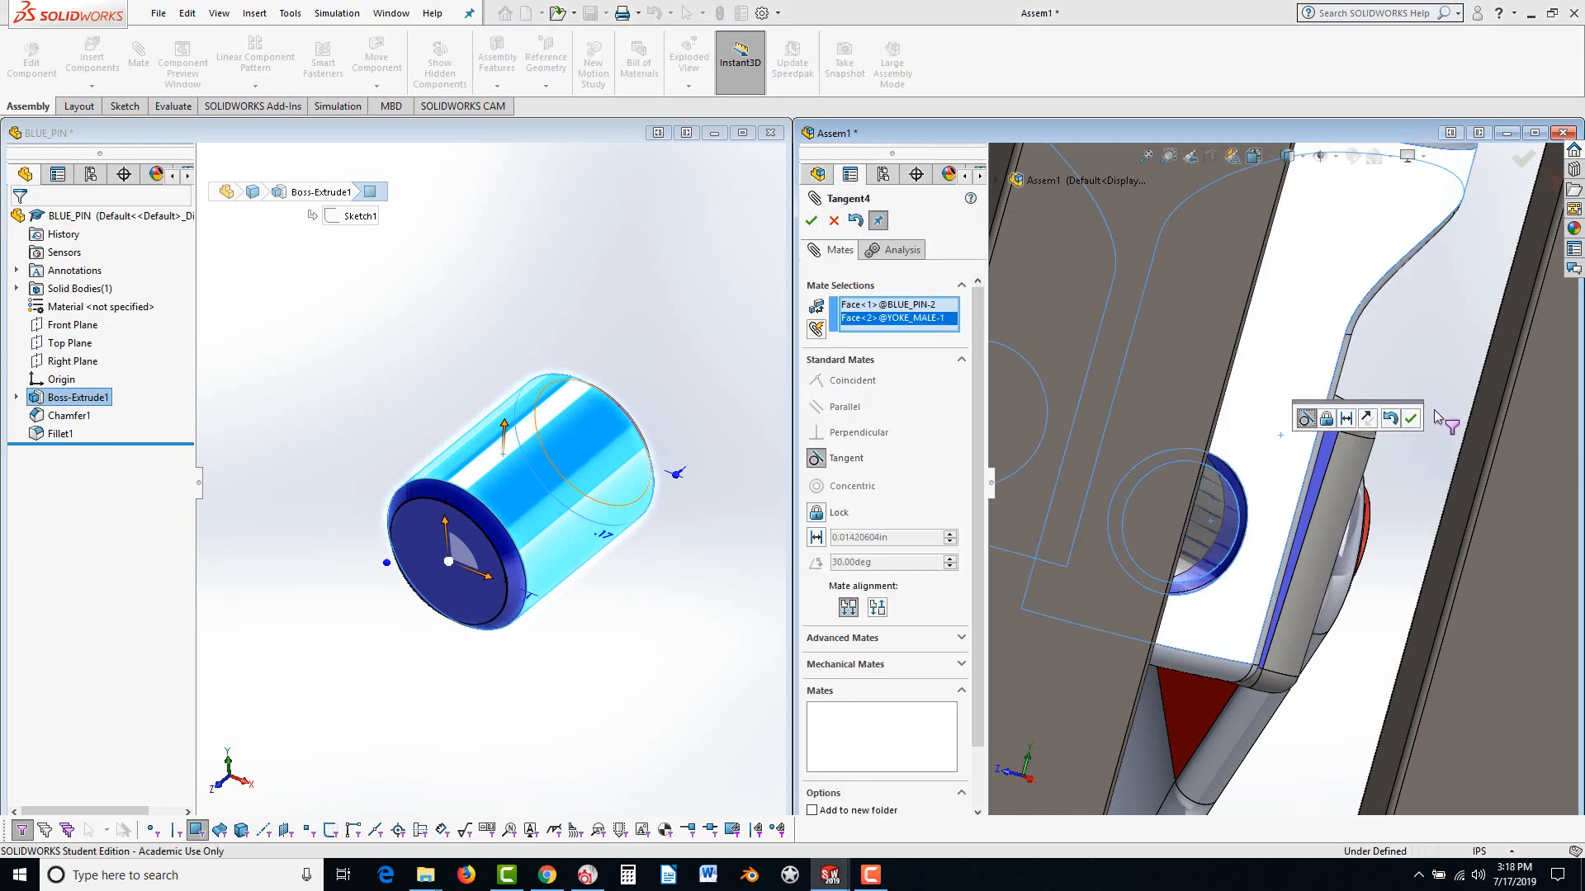
{"action": "left_click", "coordinate": [1410, 419]}
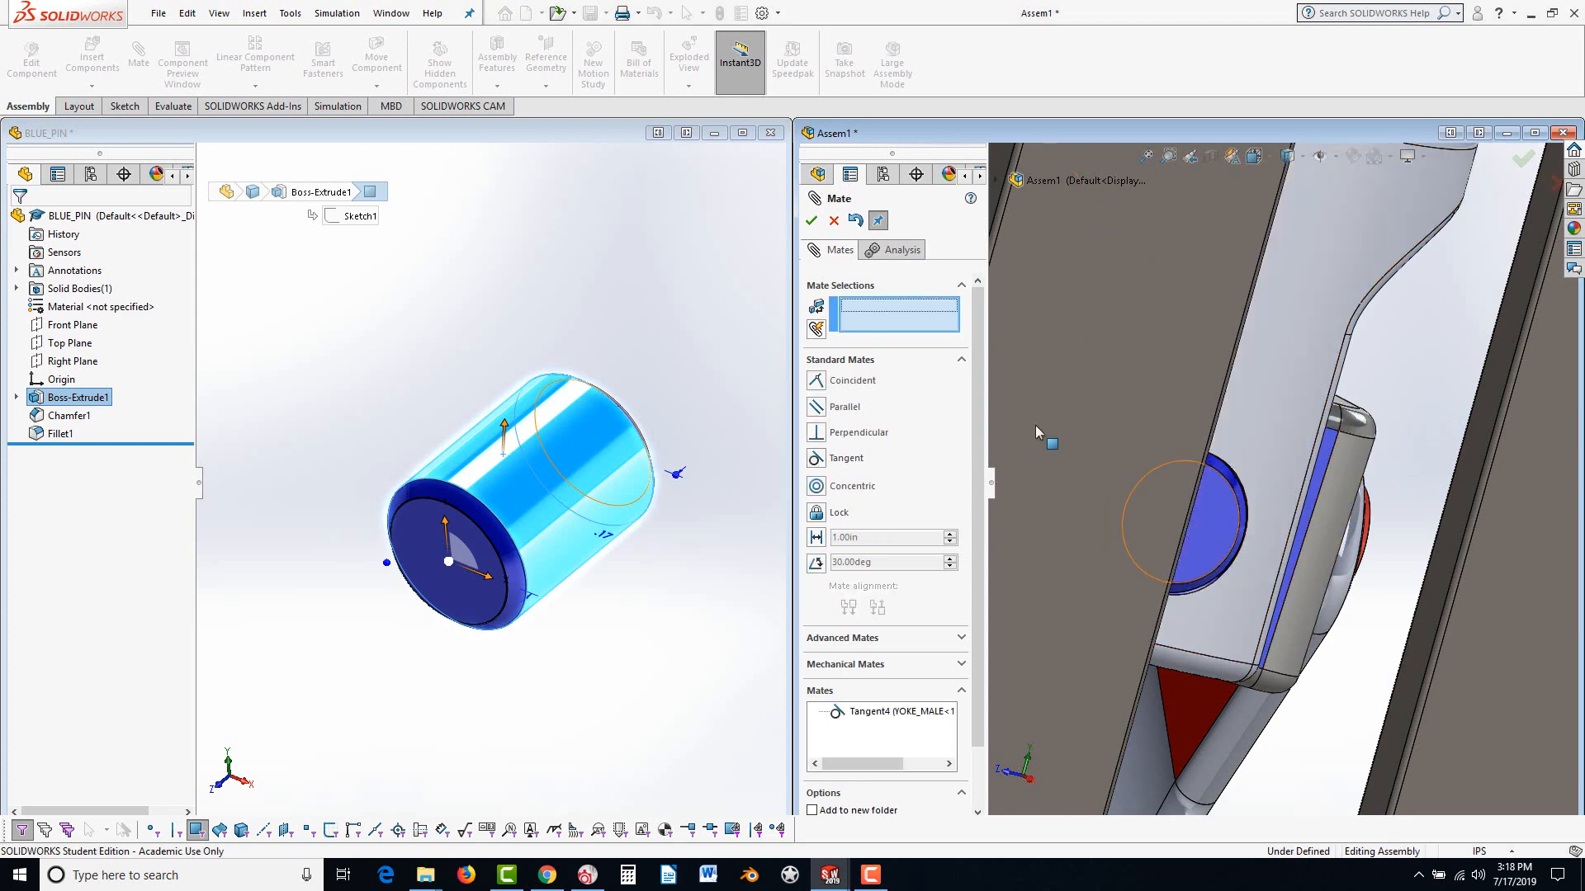
Close the BLUE_PIN part without saving, discard its changes in the assembly, and dismiss the rebuild error report
{"action": "left_click", "coordinate": [629, 343]}
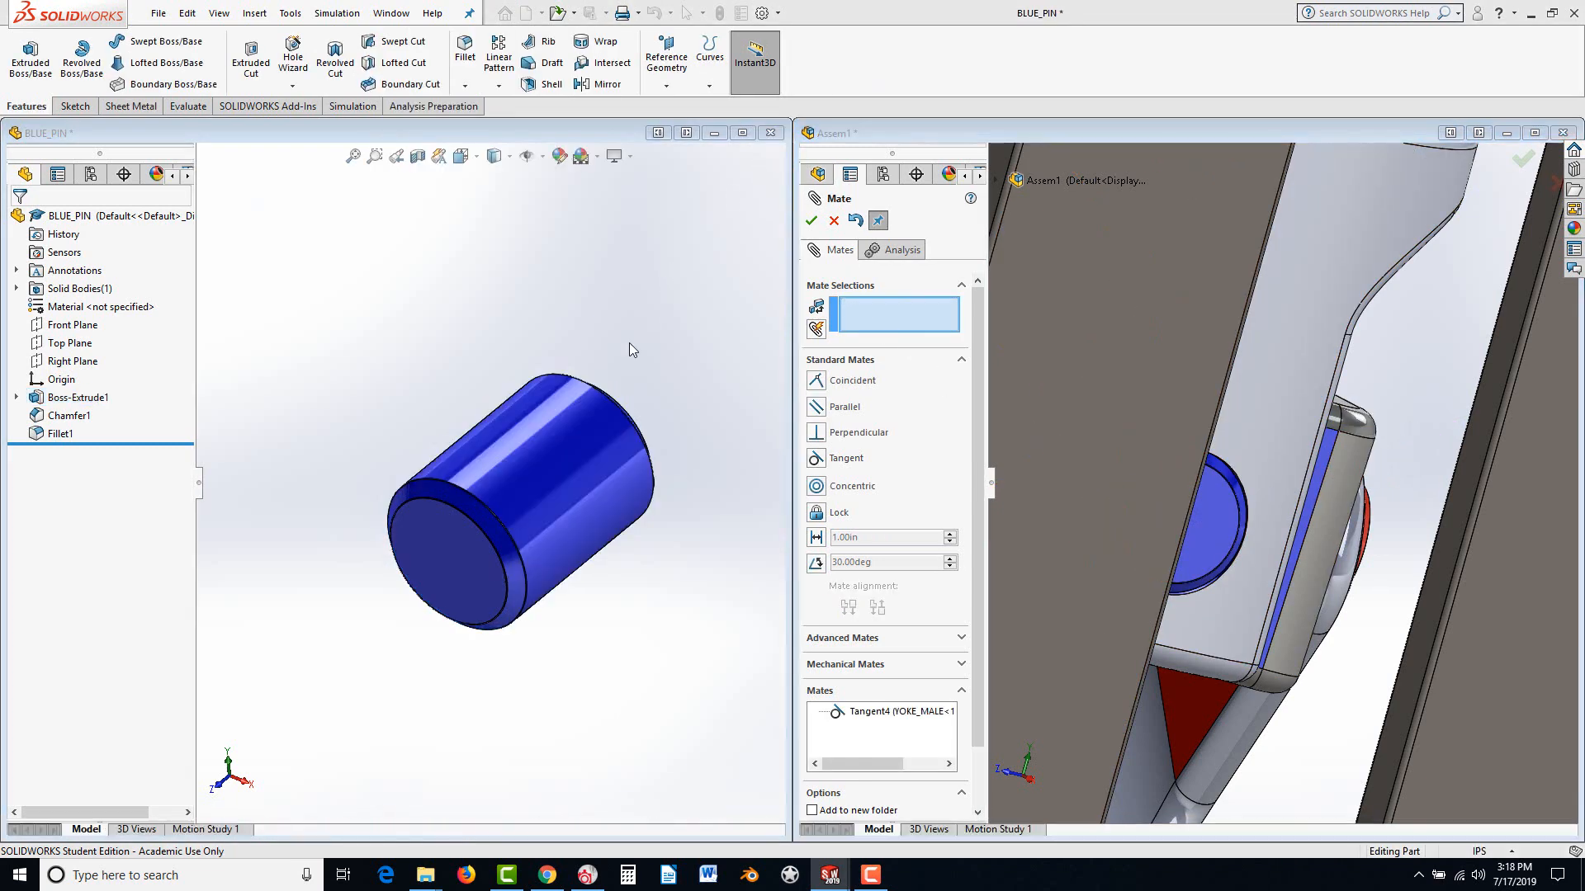
{"action": "key", "text": "ctrl+w"}
{"action": "left_click", "coordinate": [822, 437]}
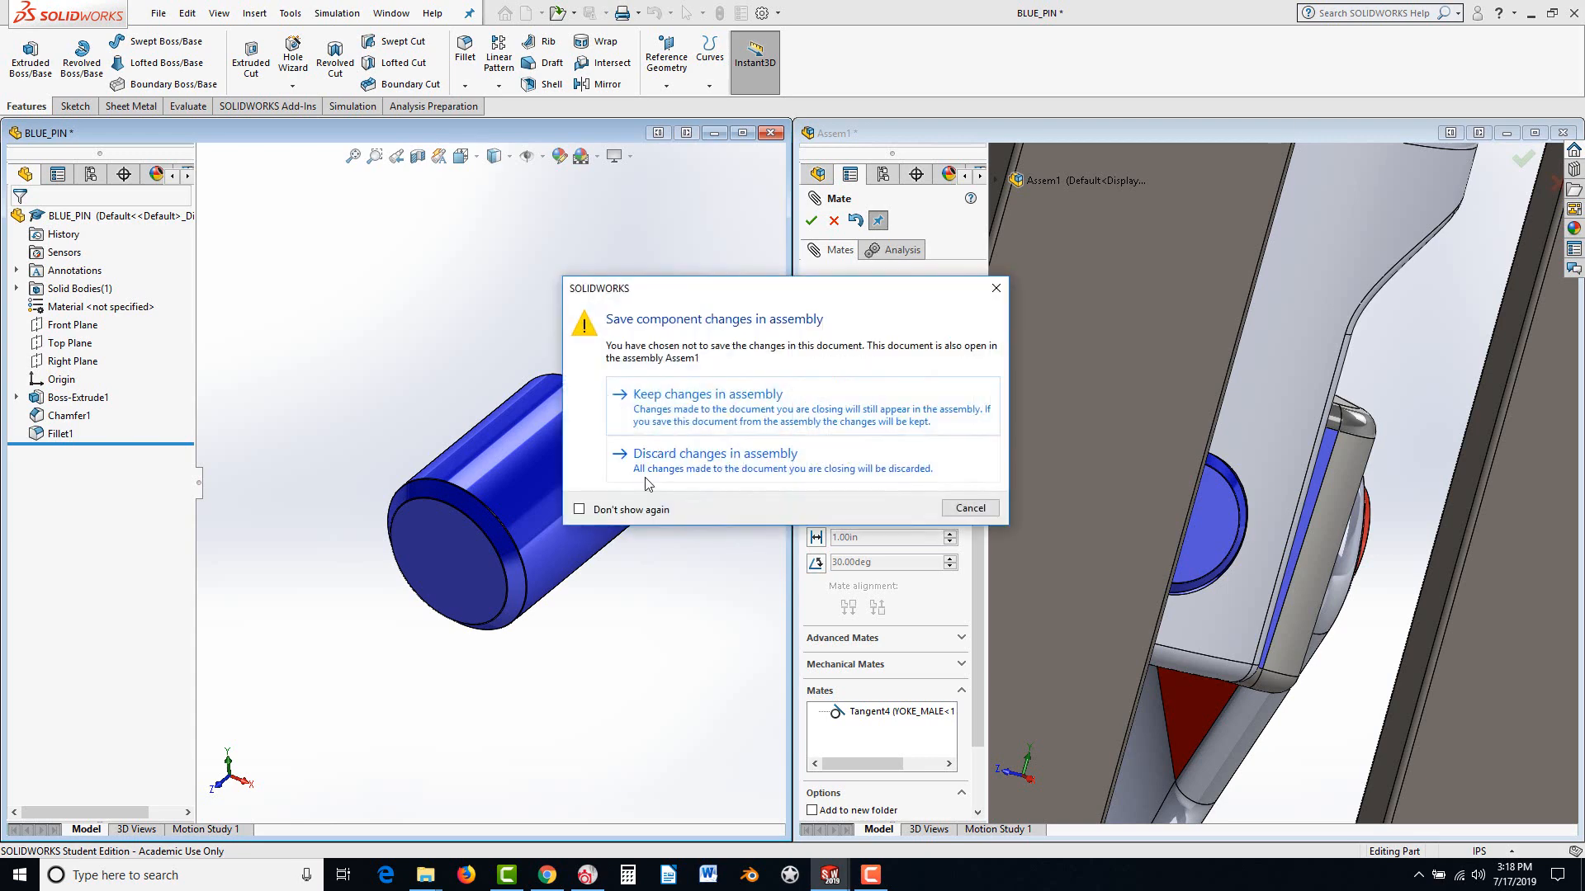
{"action": "left_click", "coordinate": [670, 460]}
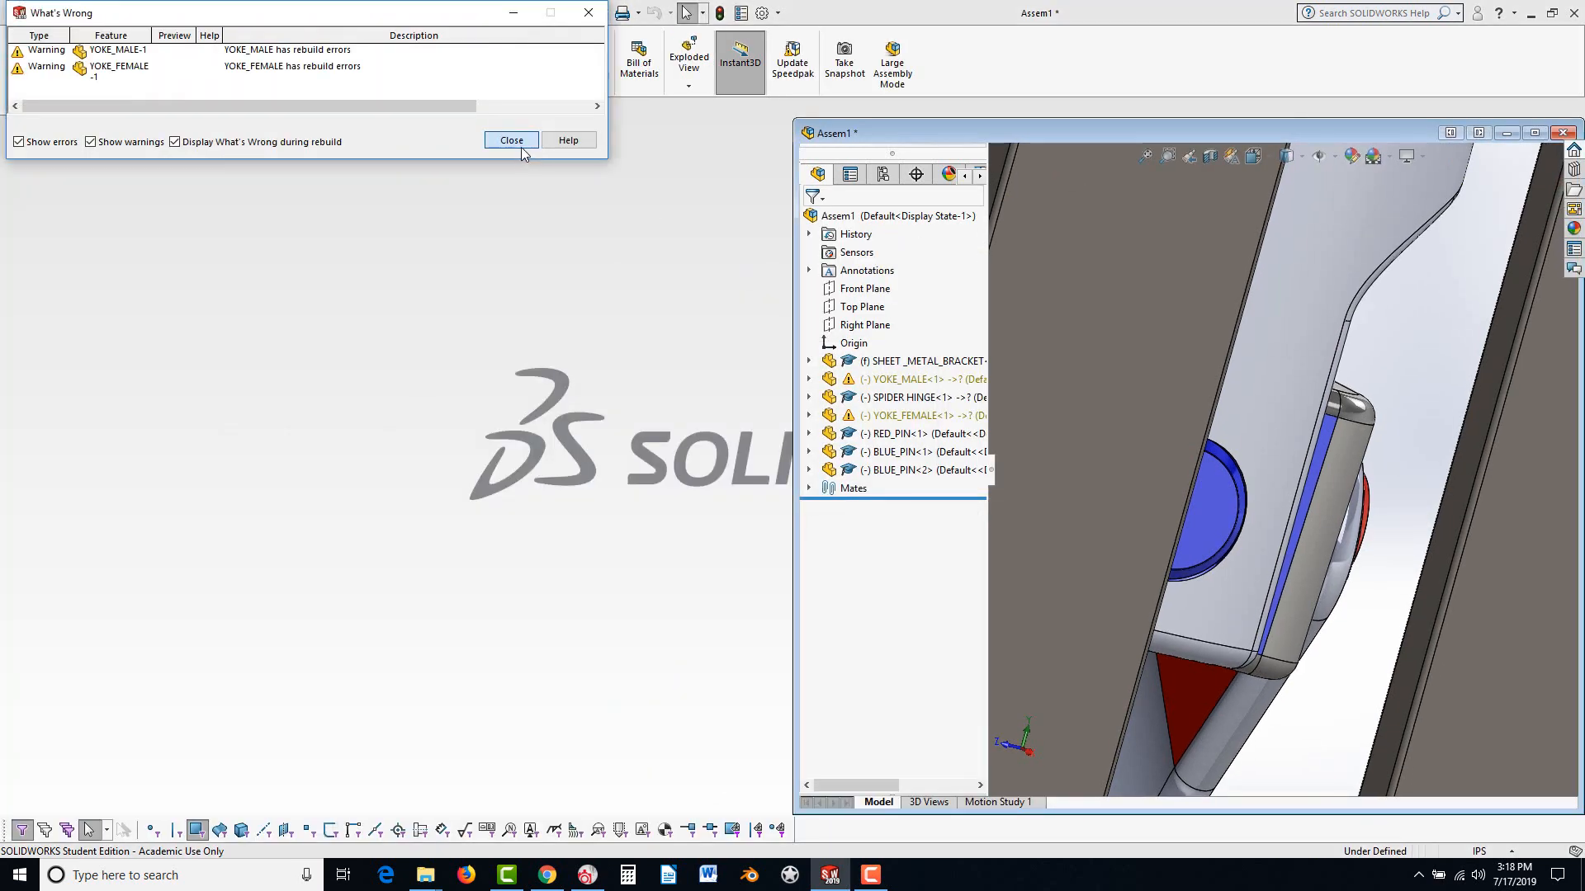
{"action": "left_click", "coordinate": [522, 147]}
Check both blue pins in the male yoke, dismiss the unsaved document notification, and maximize the Assem1 window
{"action": "scroll", "coordinate": [1264, 393], "scroll_direction": "up", "scroll_amount": 6}
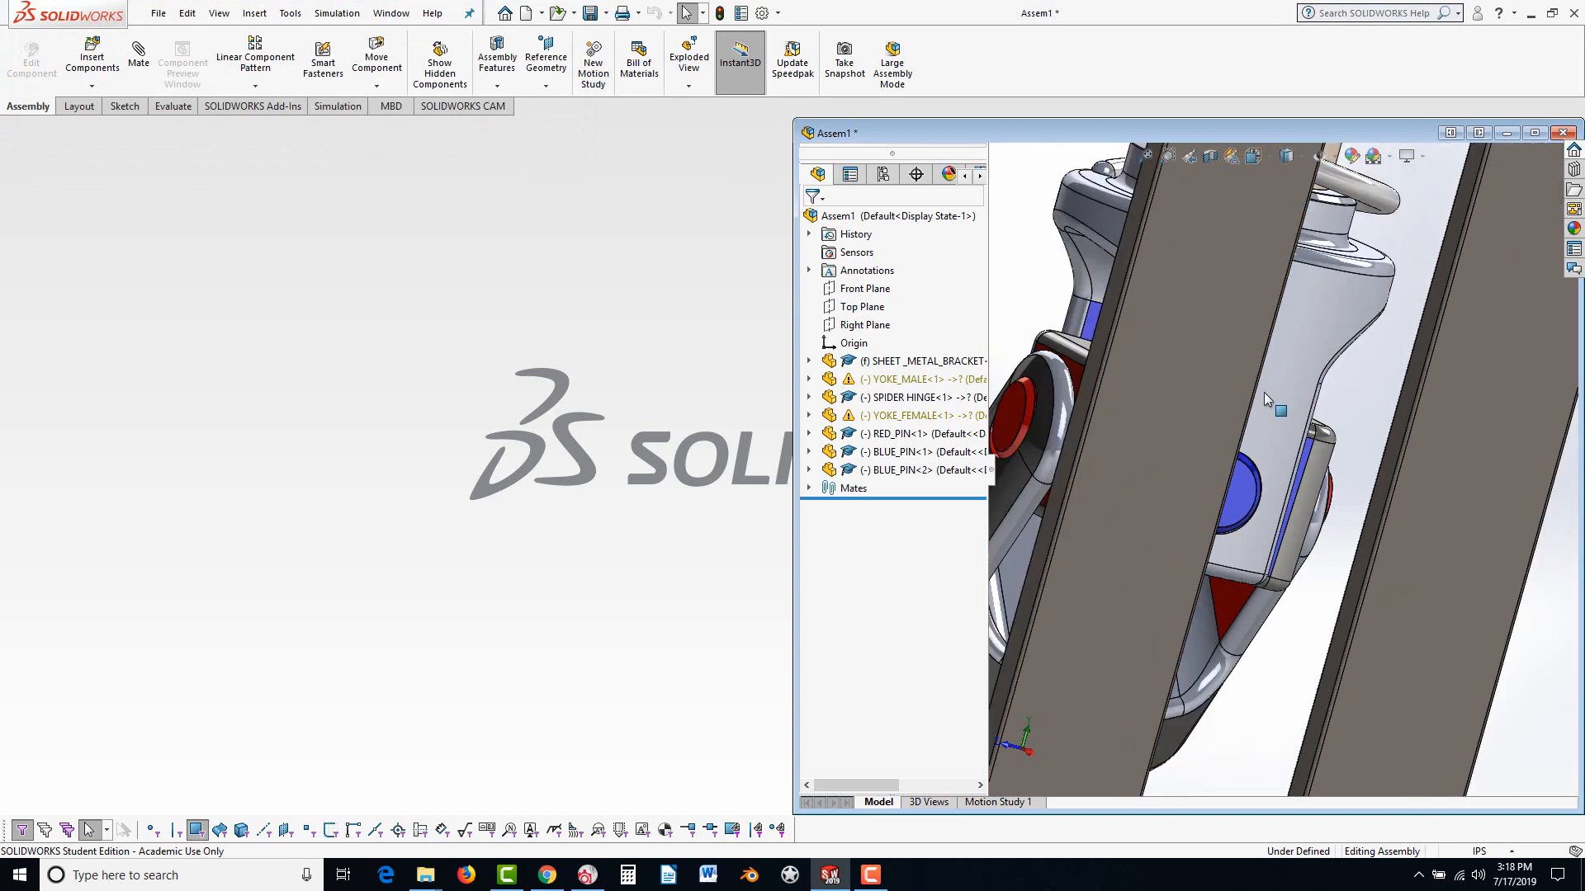
{"action": "mouse_move", "coordinate": [1153, 439]}
{"action": "middle_mouse_down"}
{"action": "mouse_move", "coordinate": [1211, 409]}
{"action": "mouse_move", "coordinate": [1290, 504]}
{"action": "mouse_move", "coordinate": [1065, 483]}
{"action": "mouse_move", "coordinate": [1145, 454]}
{"action": "middle_mouse_up"}
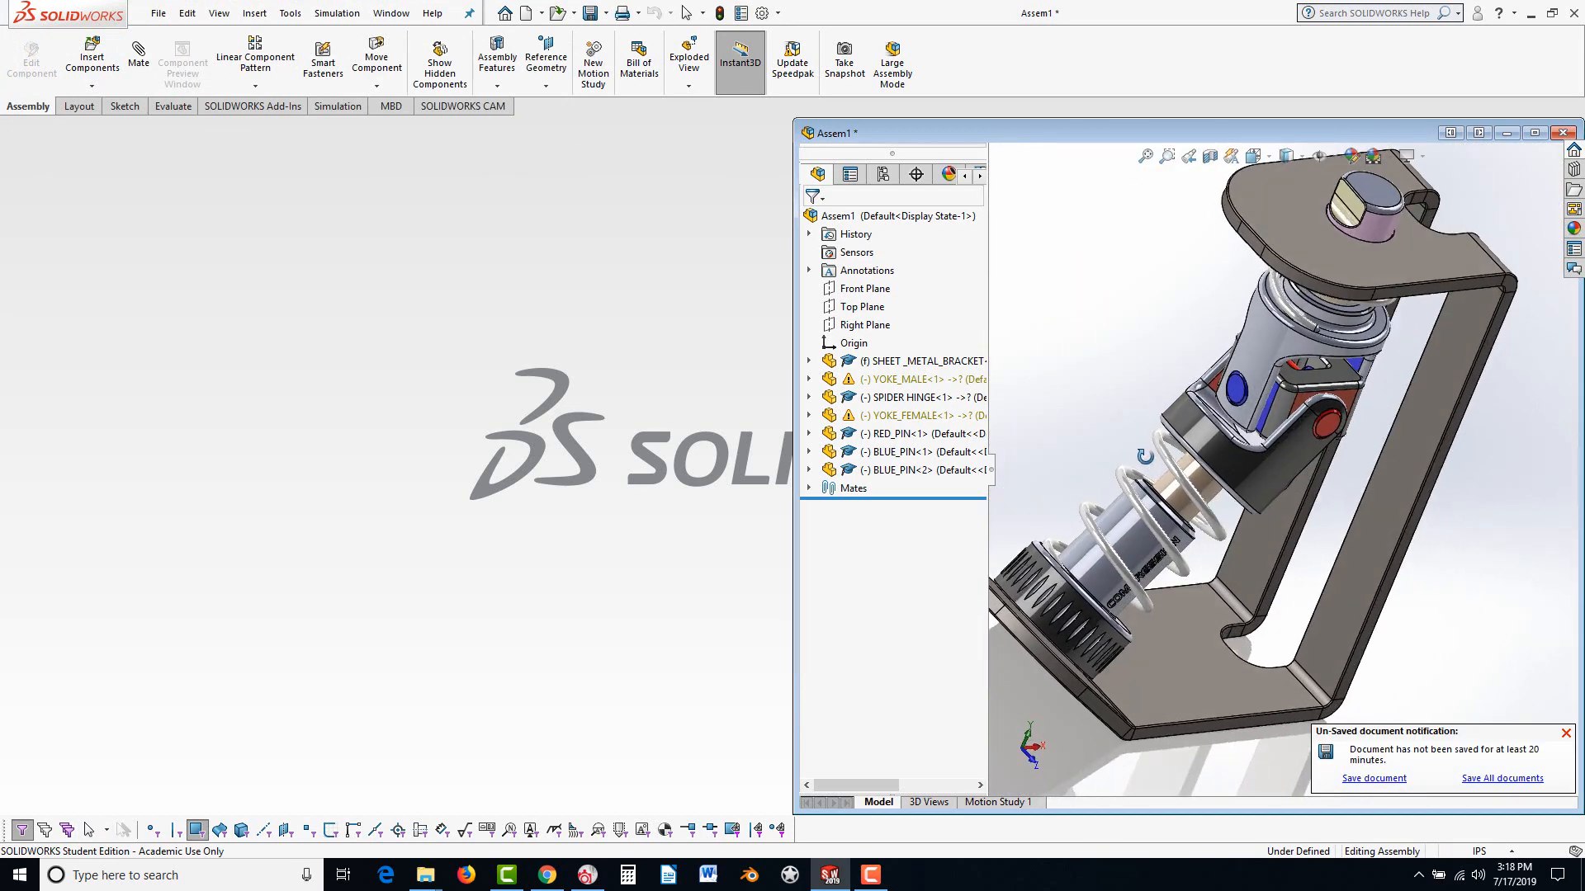
{"action": "scroll", "coordinate": [1196, 476], "scroll_direction": "up", "scroll_amount": 1}
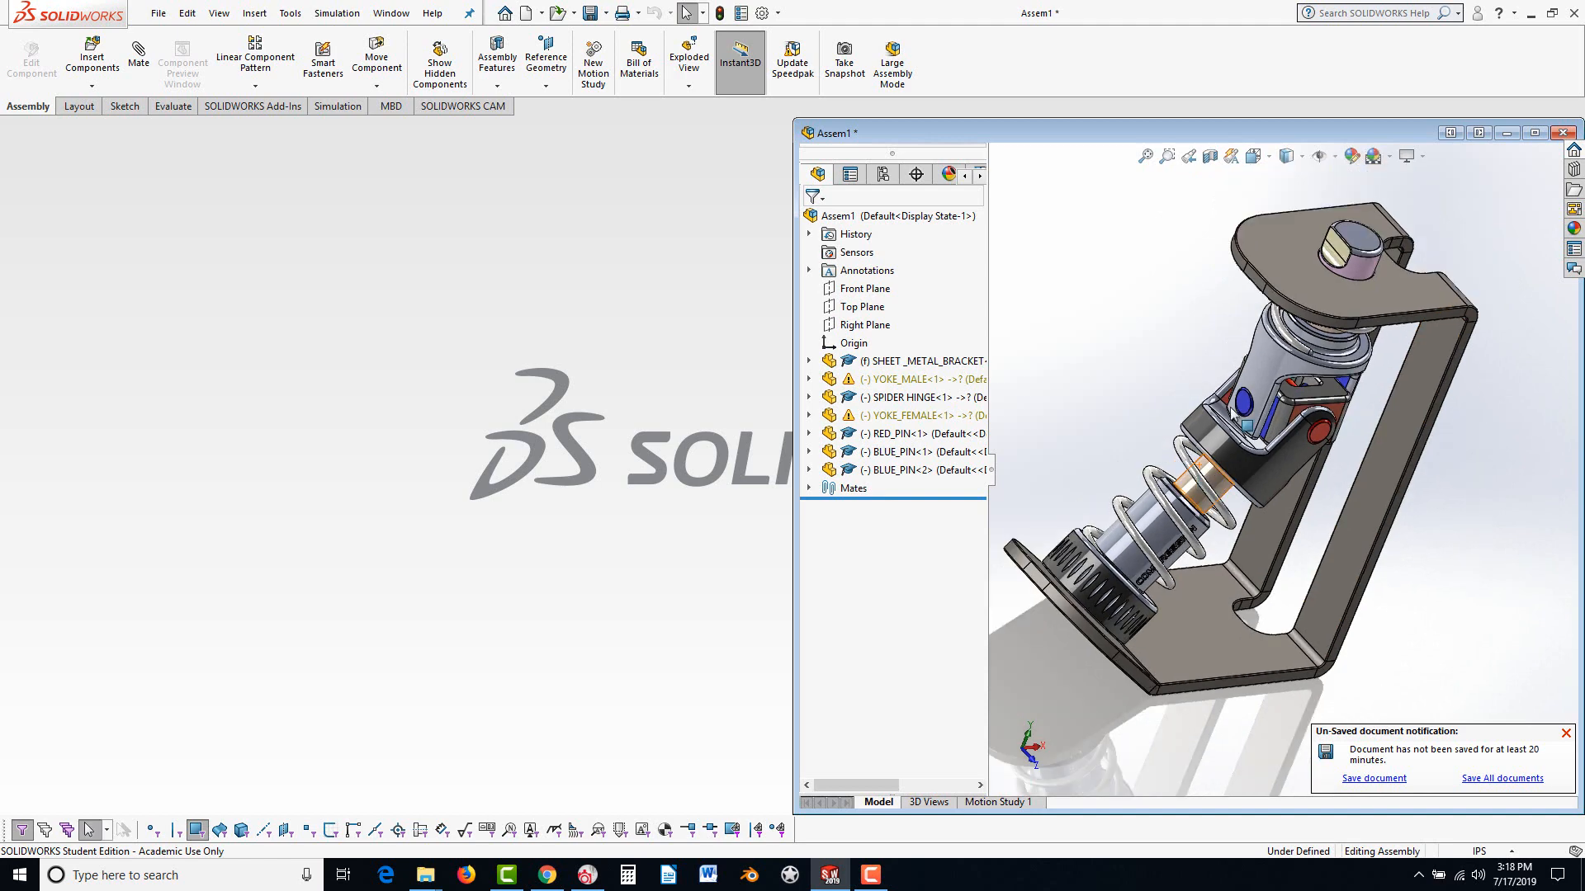
{"action": "left_click", "coordinate": [1567, 733]}
{"action": "scroll", "coordinate": [1253, 393], "scroll_direction": "down", "scroll_amount": 2}
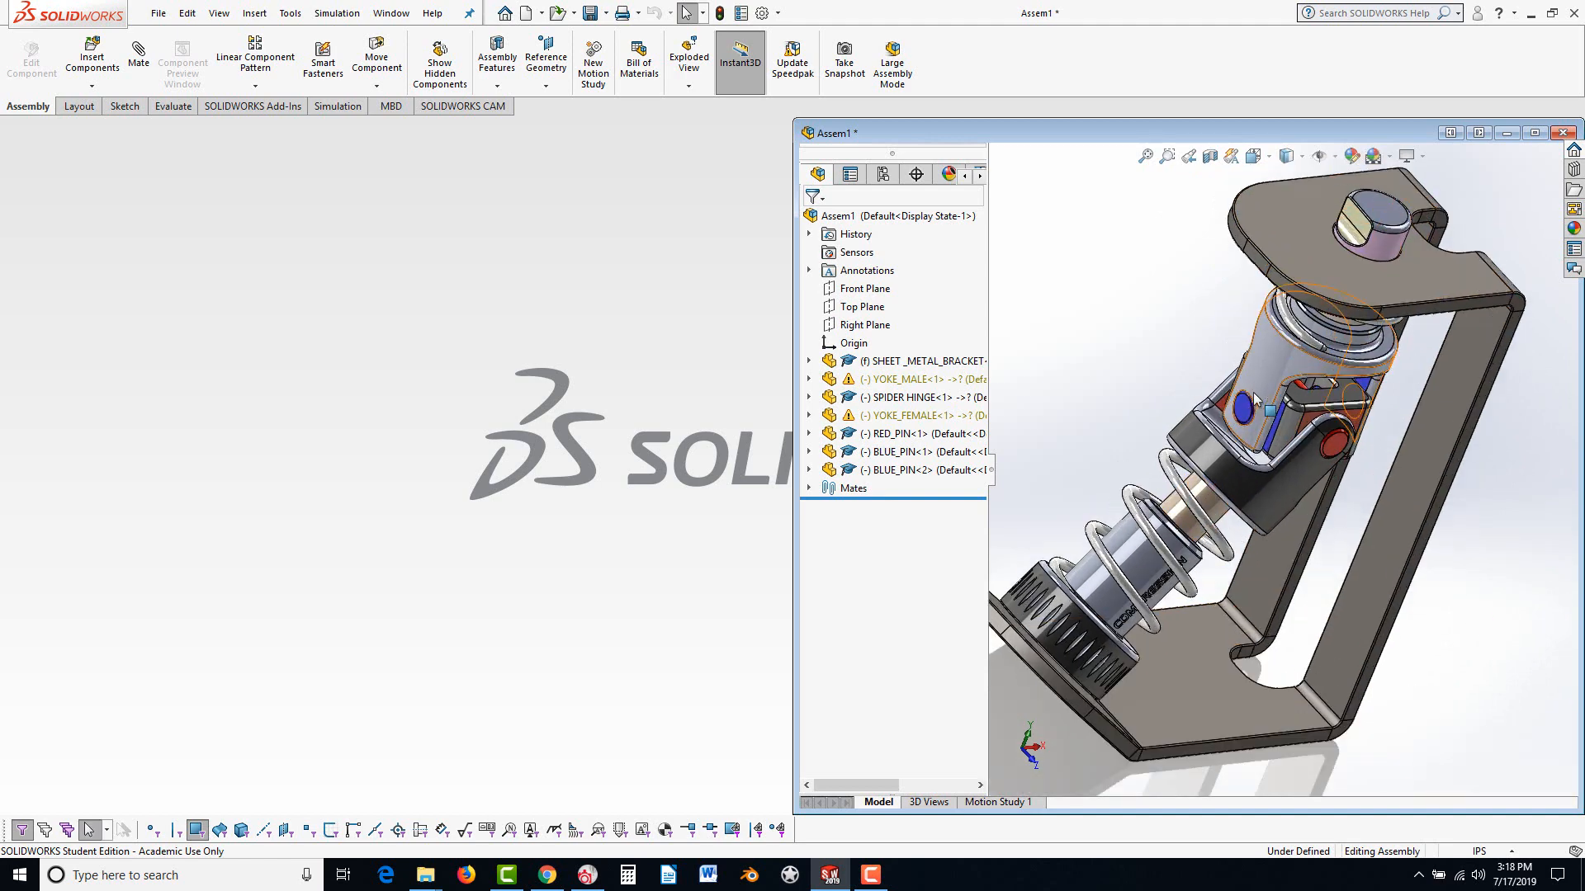
{"action": "scroll", "coordinate": [1269, 401], "scroll_direction": "up", "scroll_amount": 1}
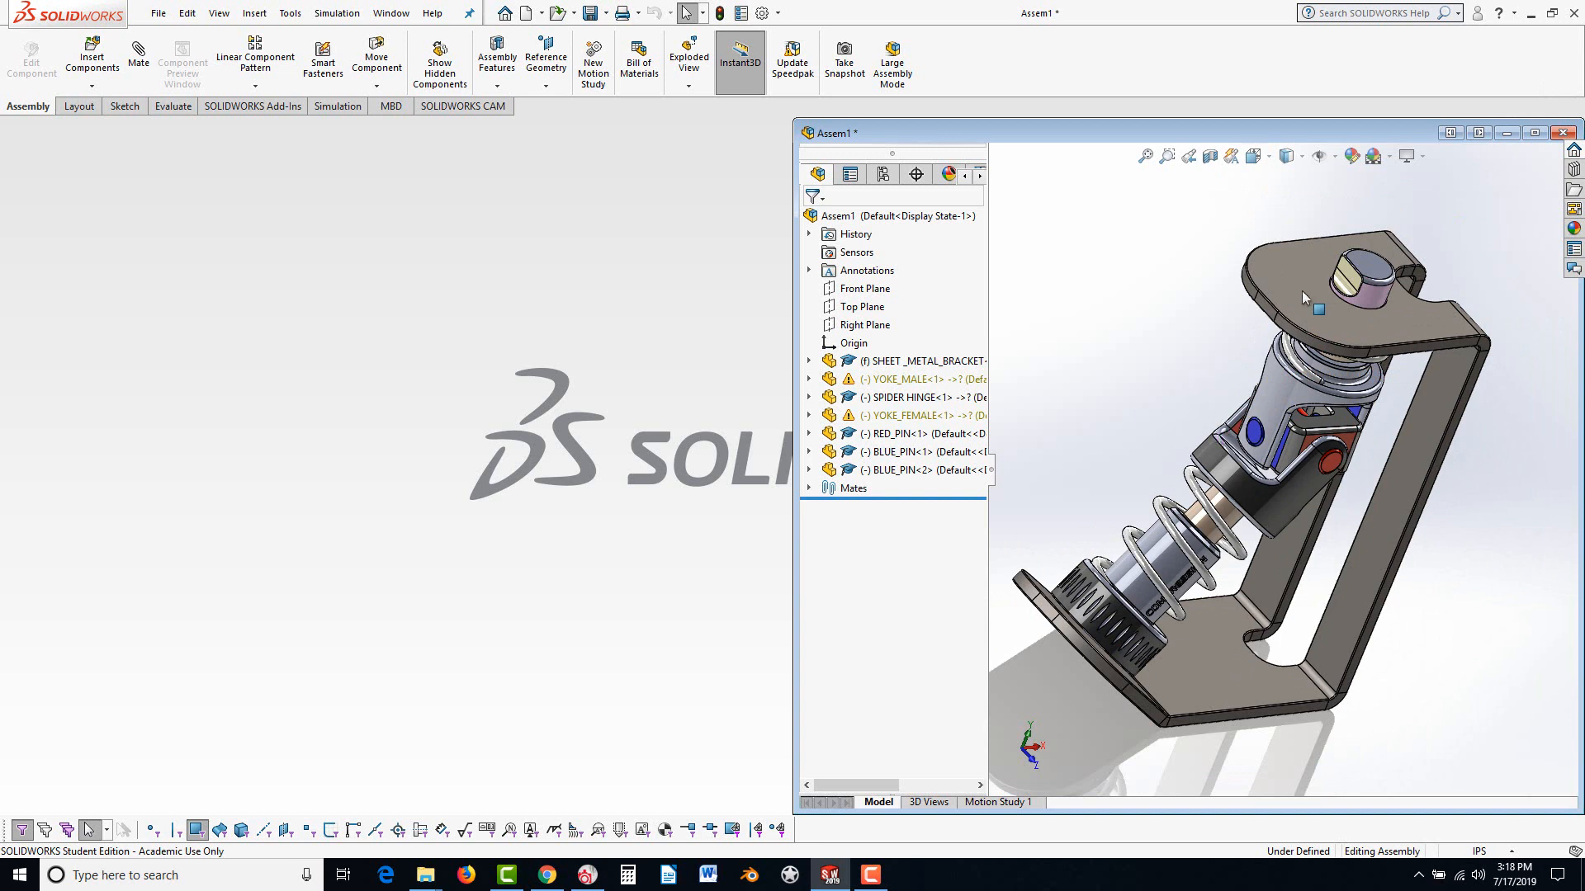
{"action": "scroll", "coordinate": [1348, 345], "scroll_direction": "up", "scroll_amount": 1}
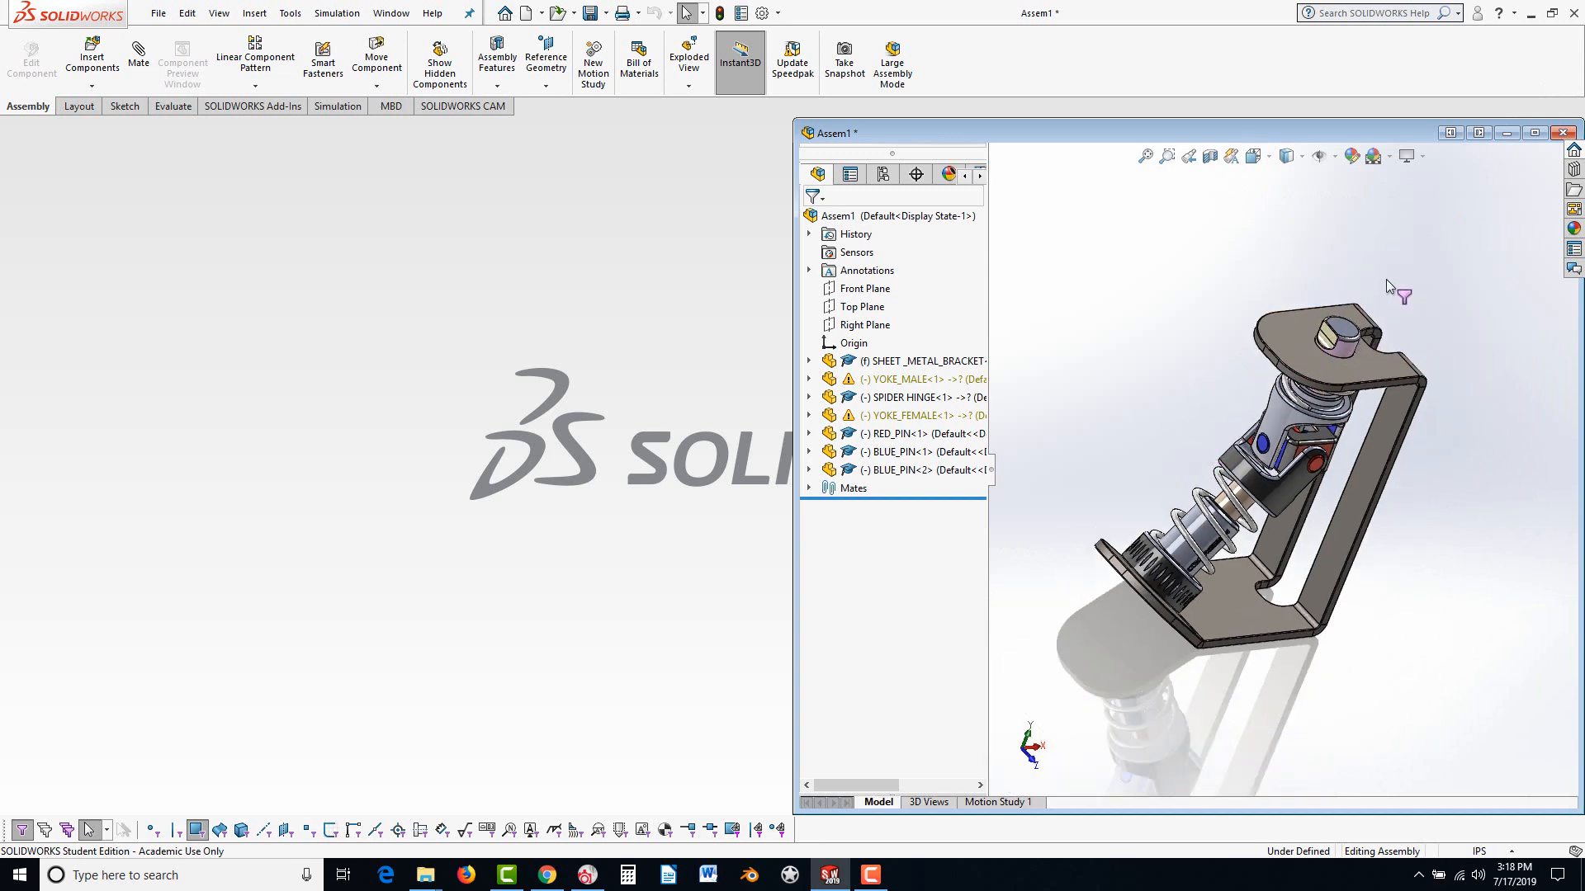
{"action": "scroll", "coordinate": [1385, 277], "scroll_direction": "down", "scroll_amount": 1}
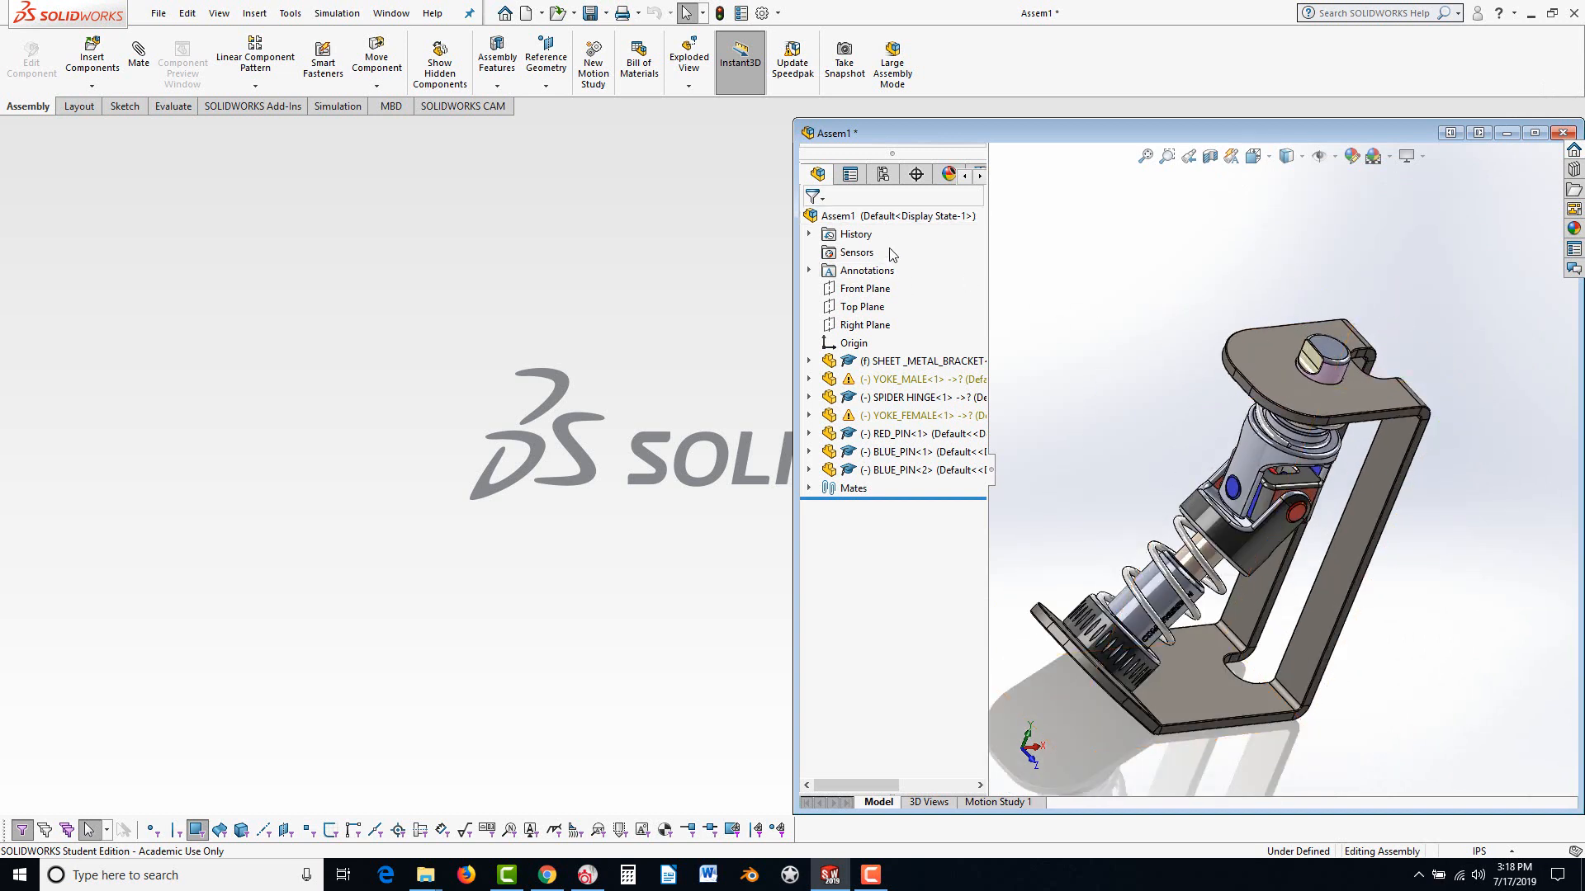
{"action": "double_click", "coordinate": [918, 132]}
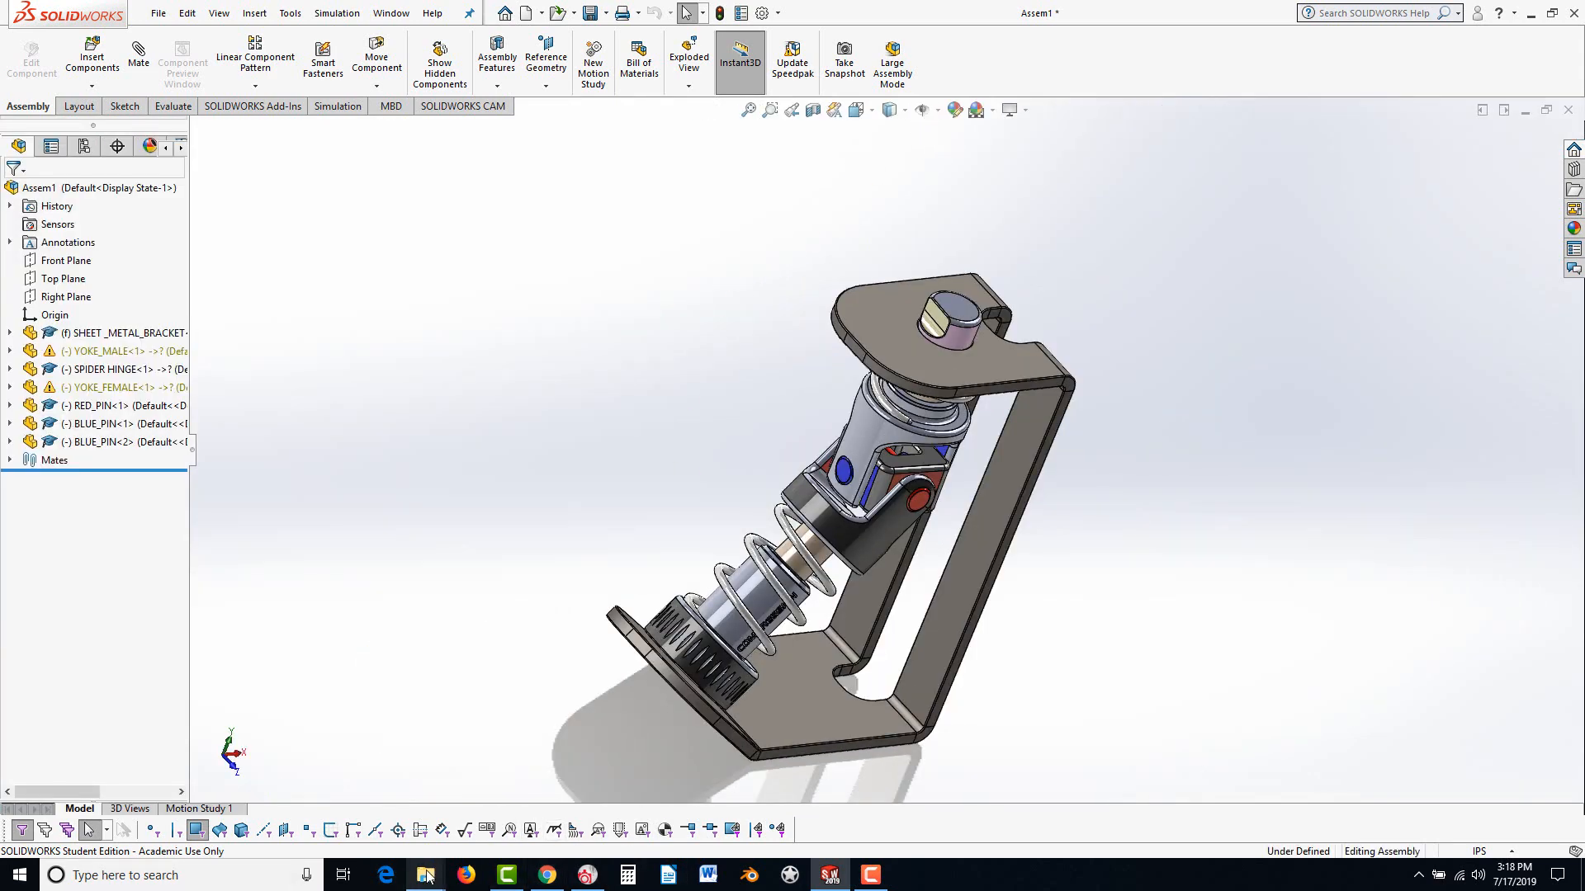
Insert the HANDLE subassembly from the E5 folder and place it above the bracket's upper plate
{"action": "left_click", "coordinate": [92, 58]}
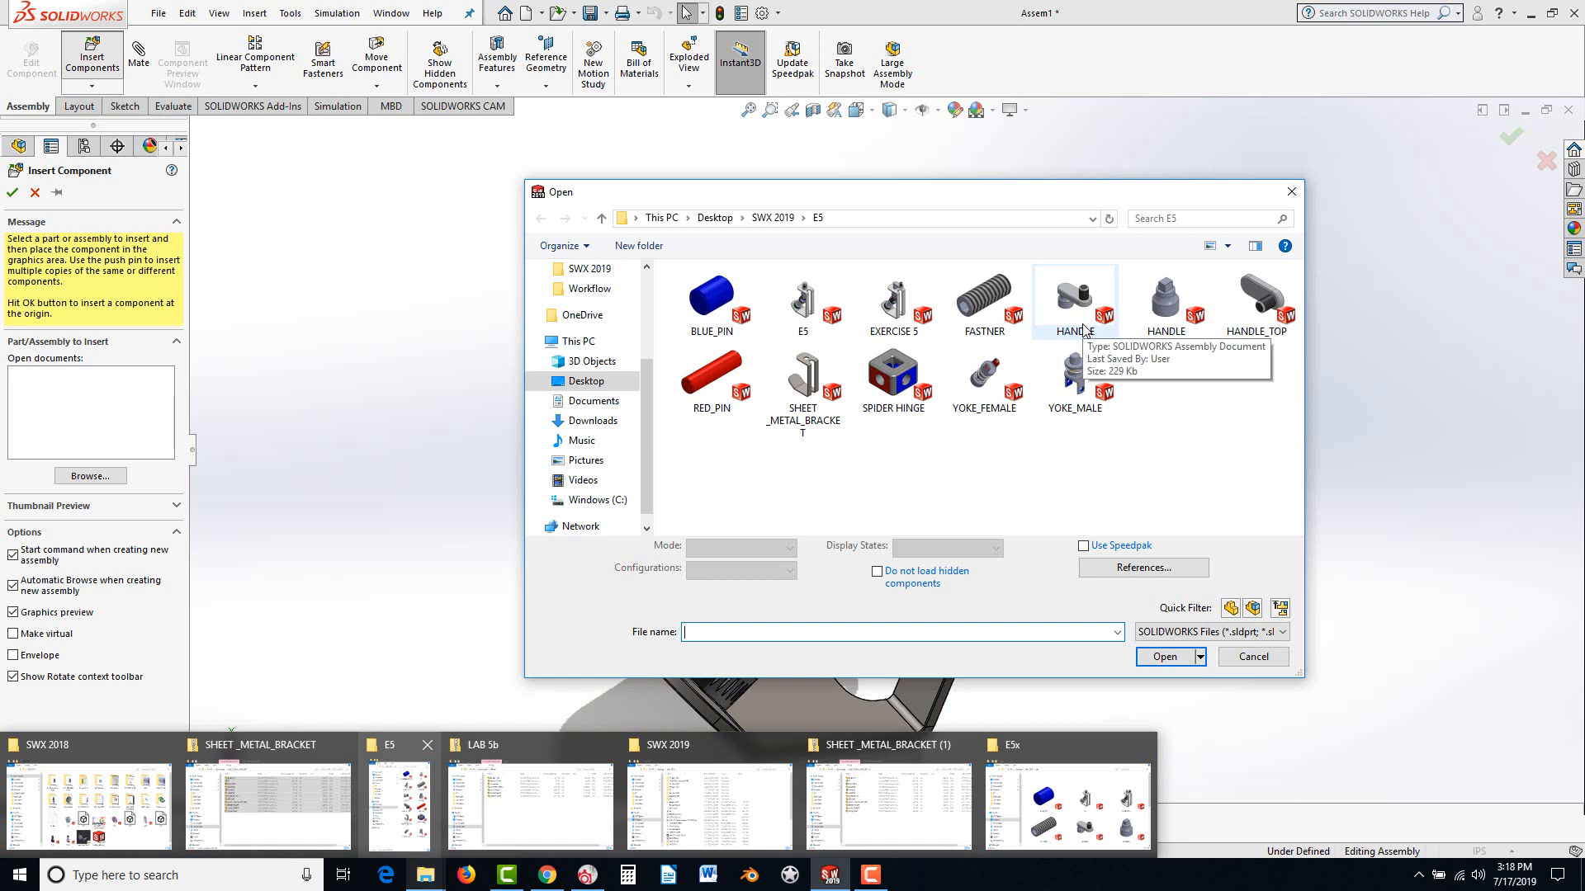
{"action": "left_click", "coordinate": [1076, 301]}
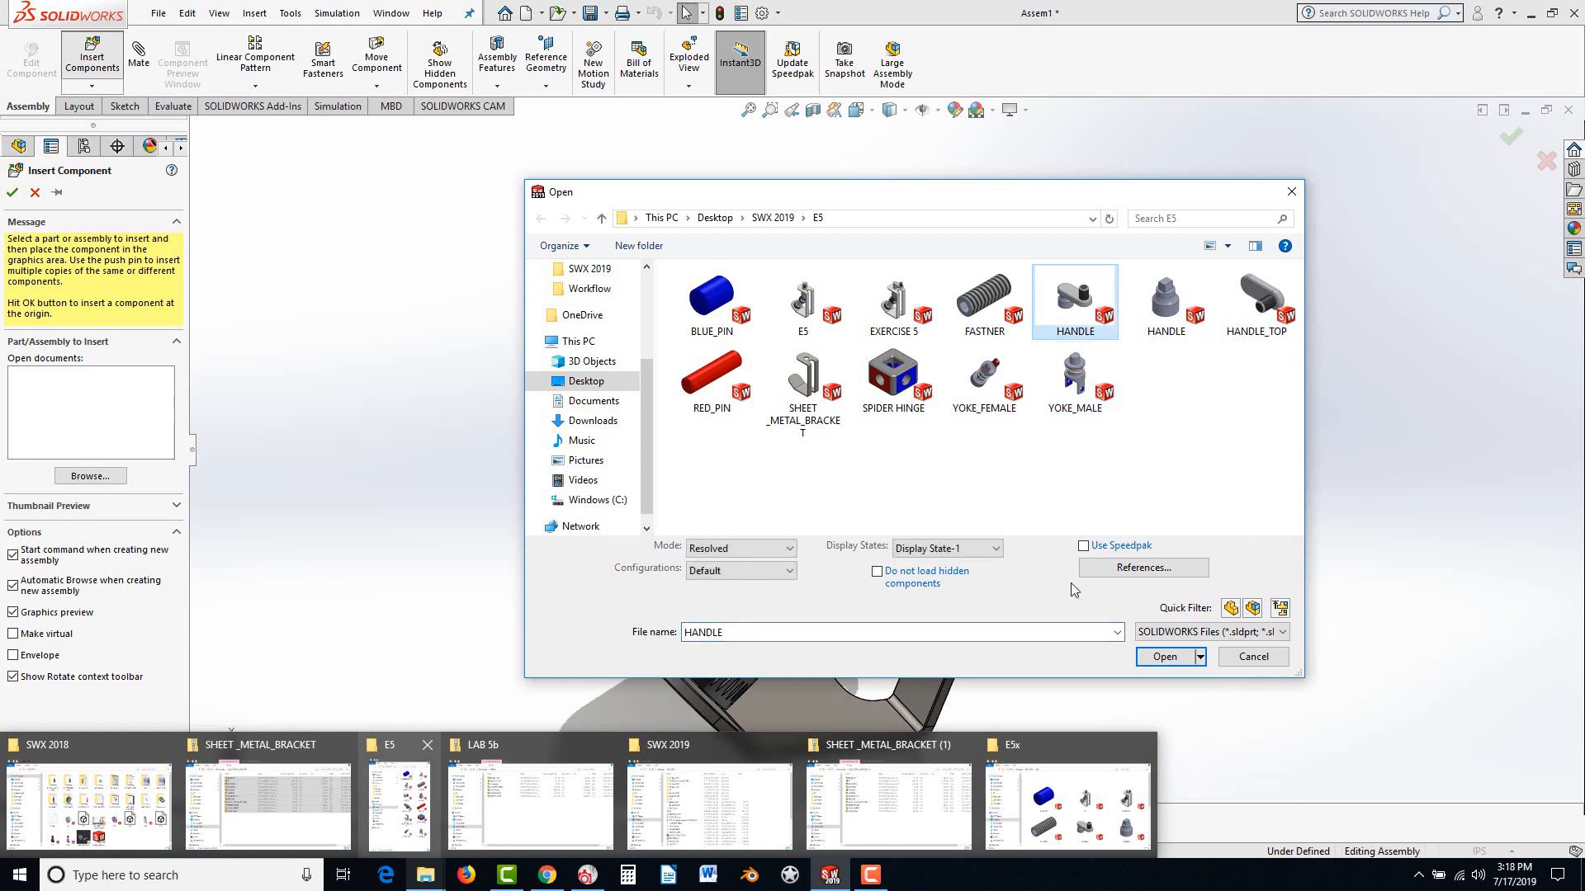
{"action": "left_click", "coordinate": [1165, 656]}
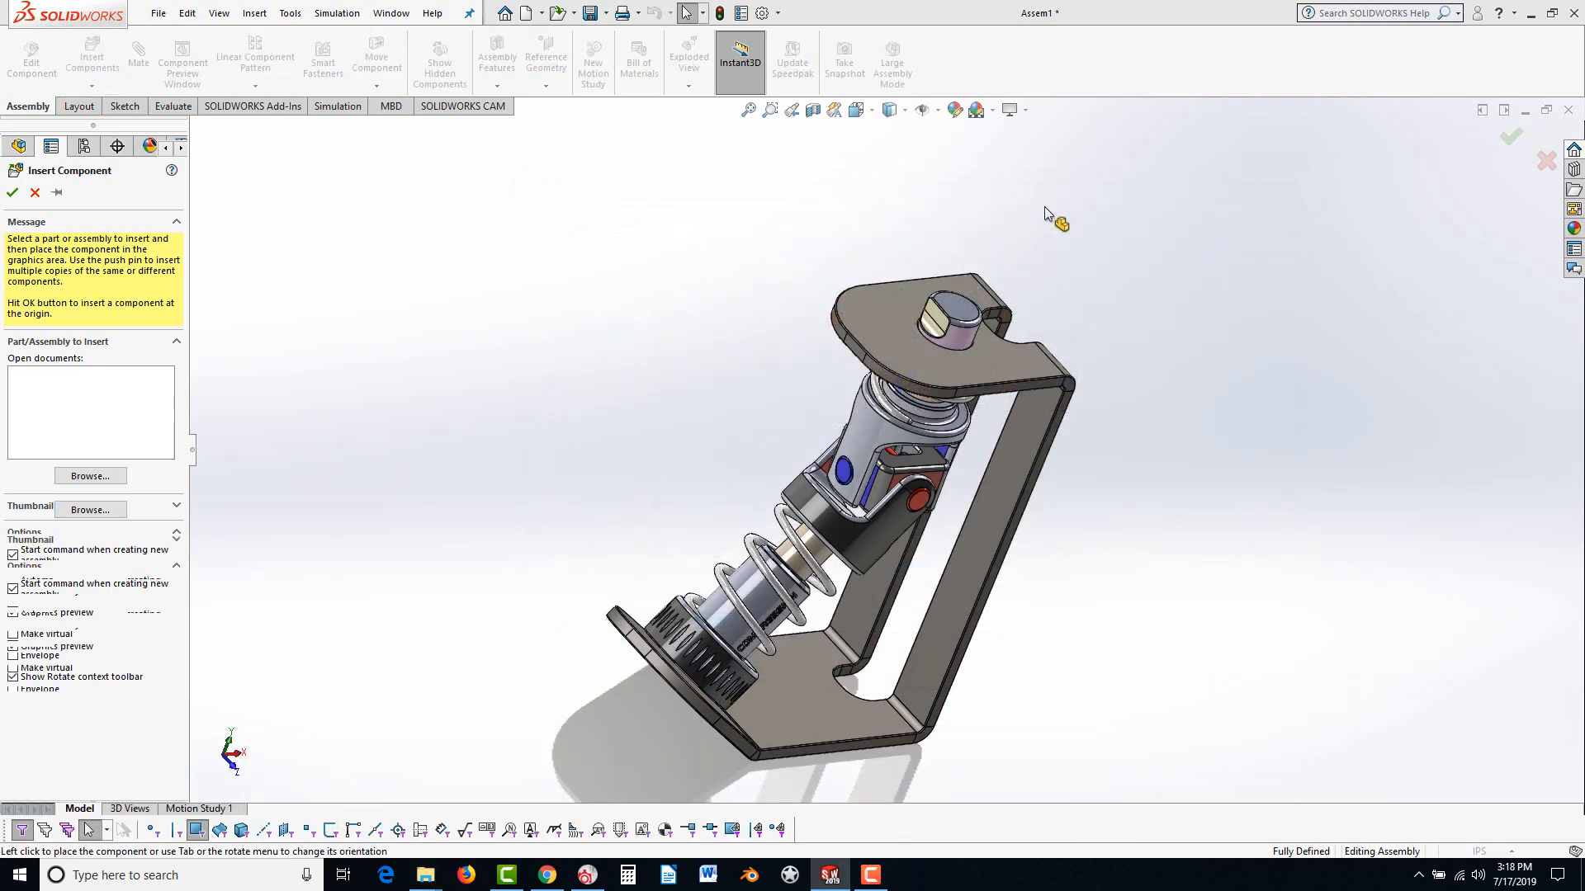
{"action": "left_click", "coordinate": [1012, 198]}
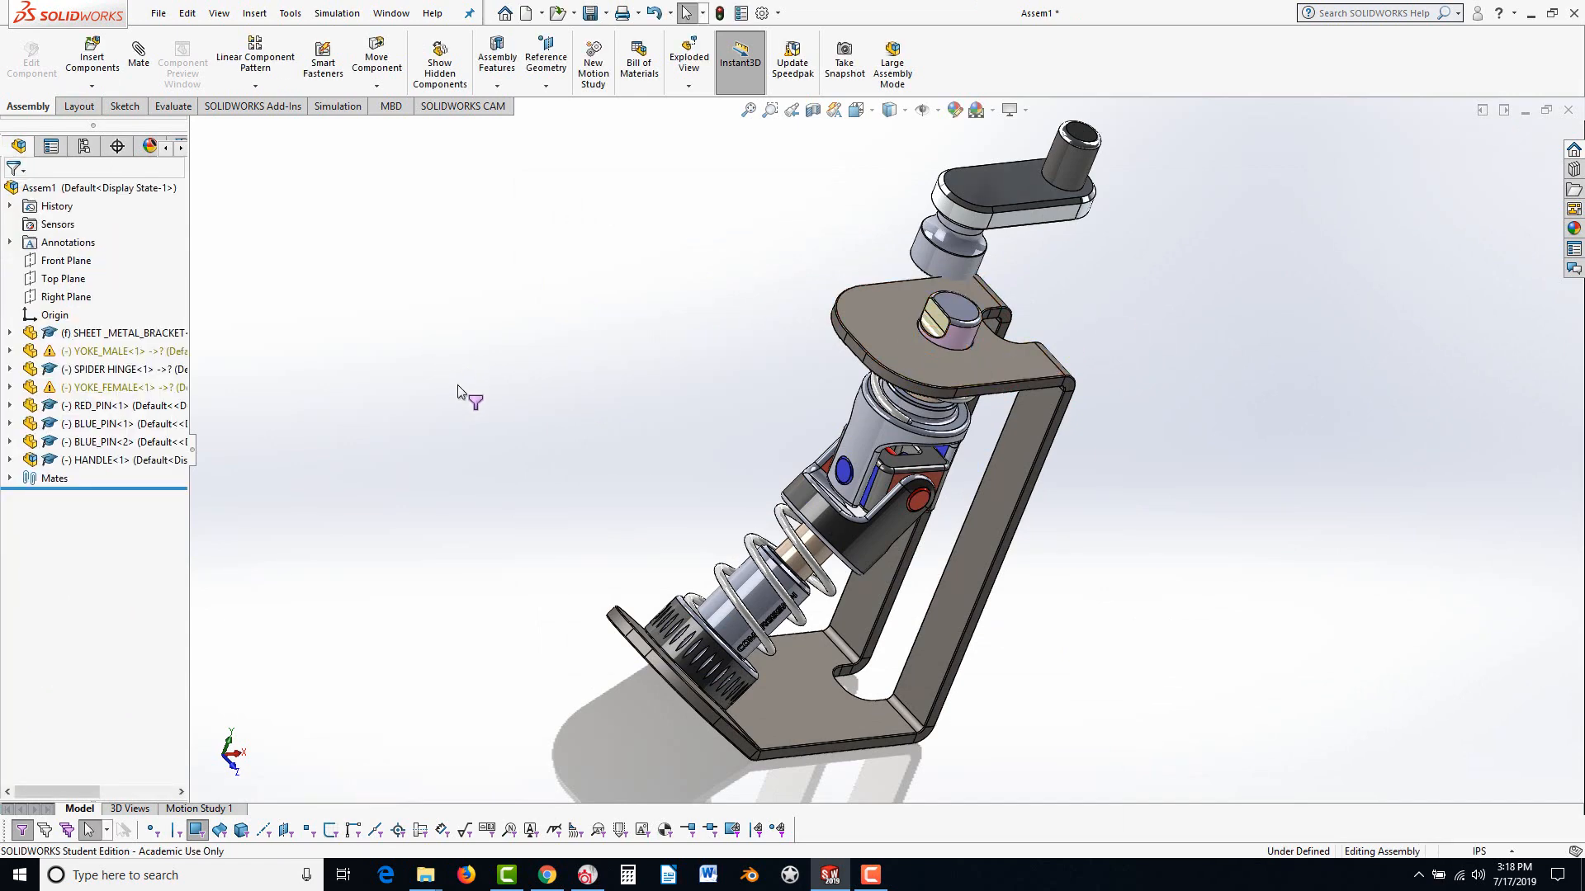
Add a concentric mate between the handle's lower cylindrical face and the male yoke's round shaft protruding through the bracket
{"action": "scroll", "coordinate": [913, 314], "scroll_direction": "down", "scroll_amount": 5}
{"action": "left_click", "coordinate": [973, 291]}
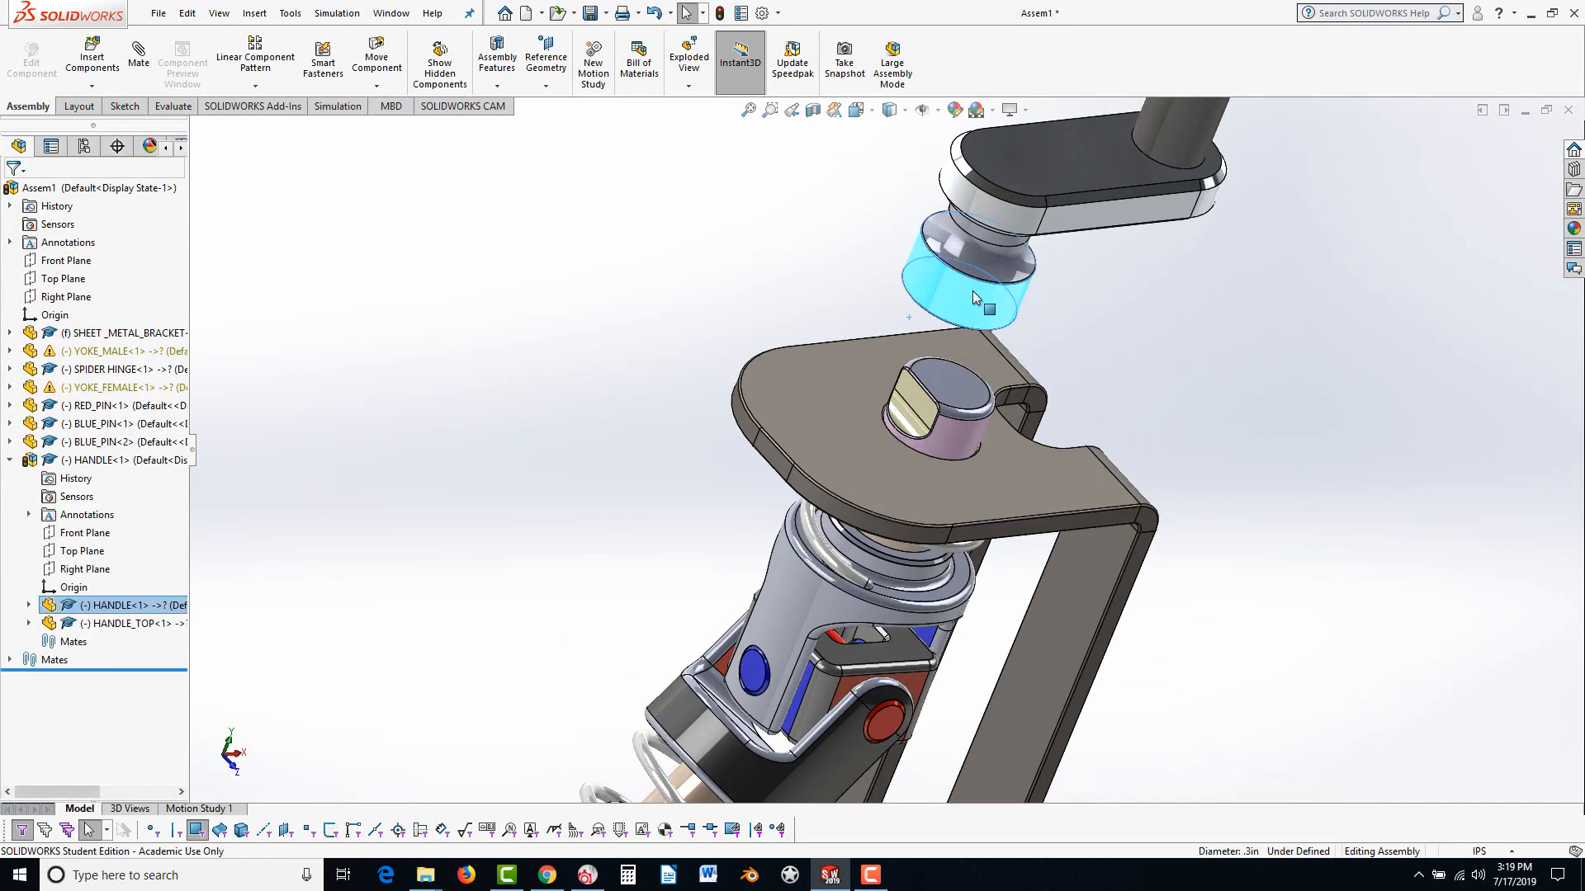
{"action": "left_click_drag", "start_coordinate": [972, 290], "coordinate": [1138, 294]}
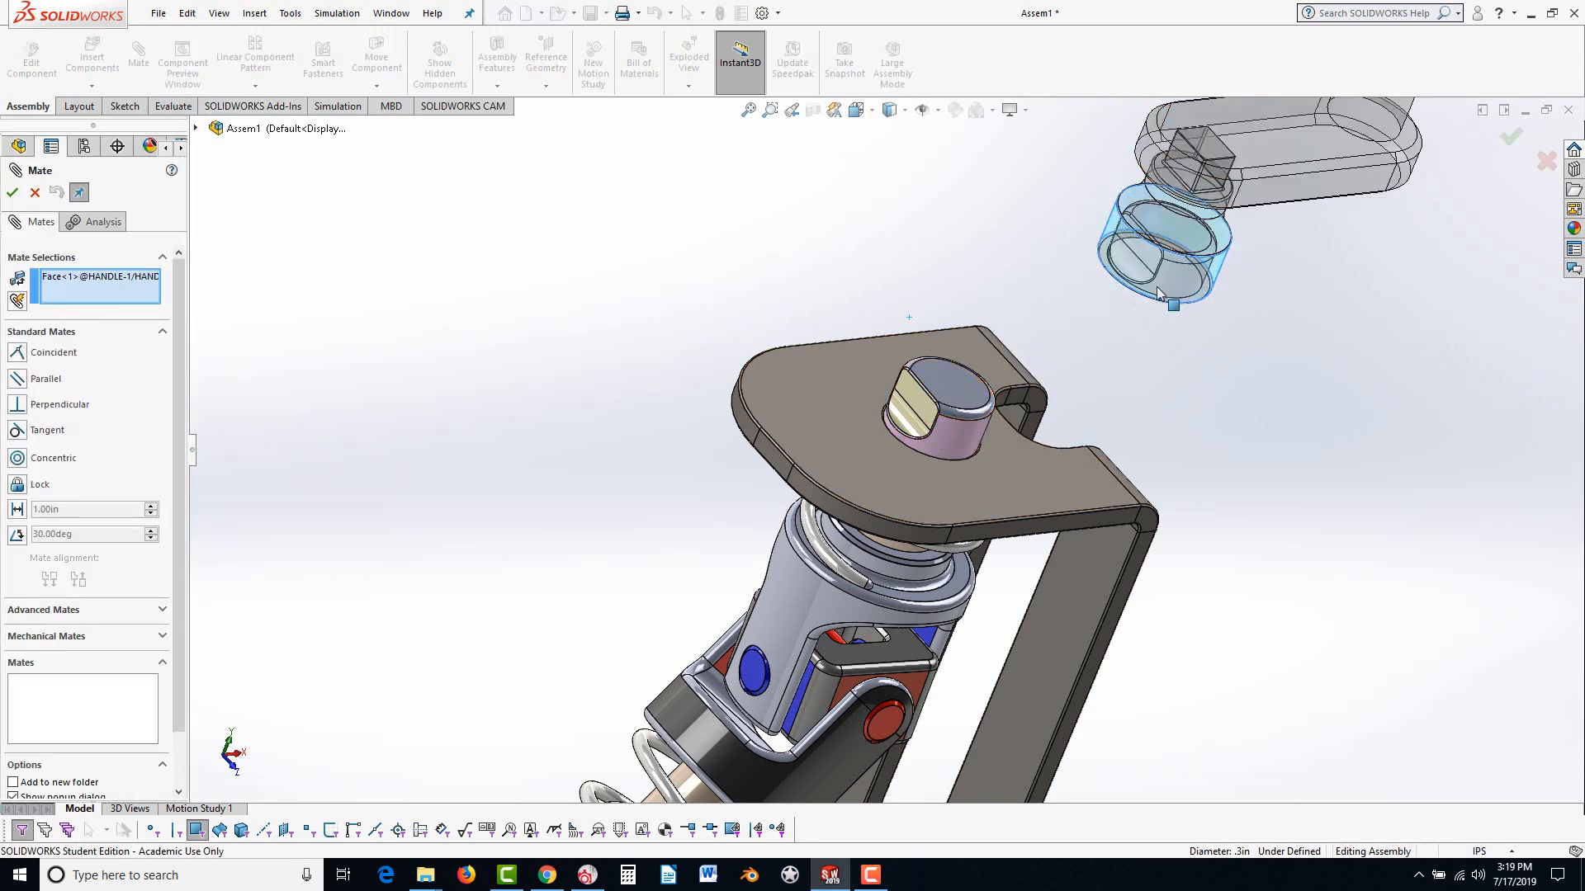
{"action": "left_click", "coordinate": [966, 444]}
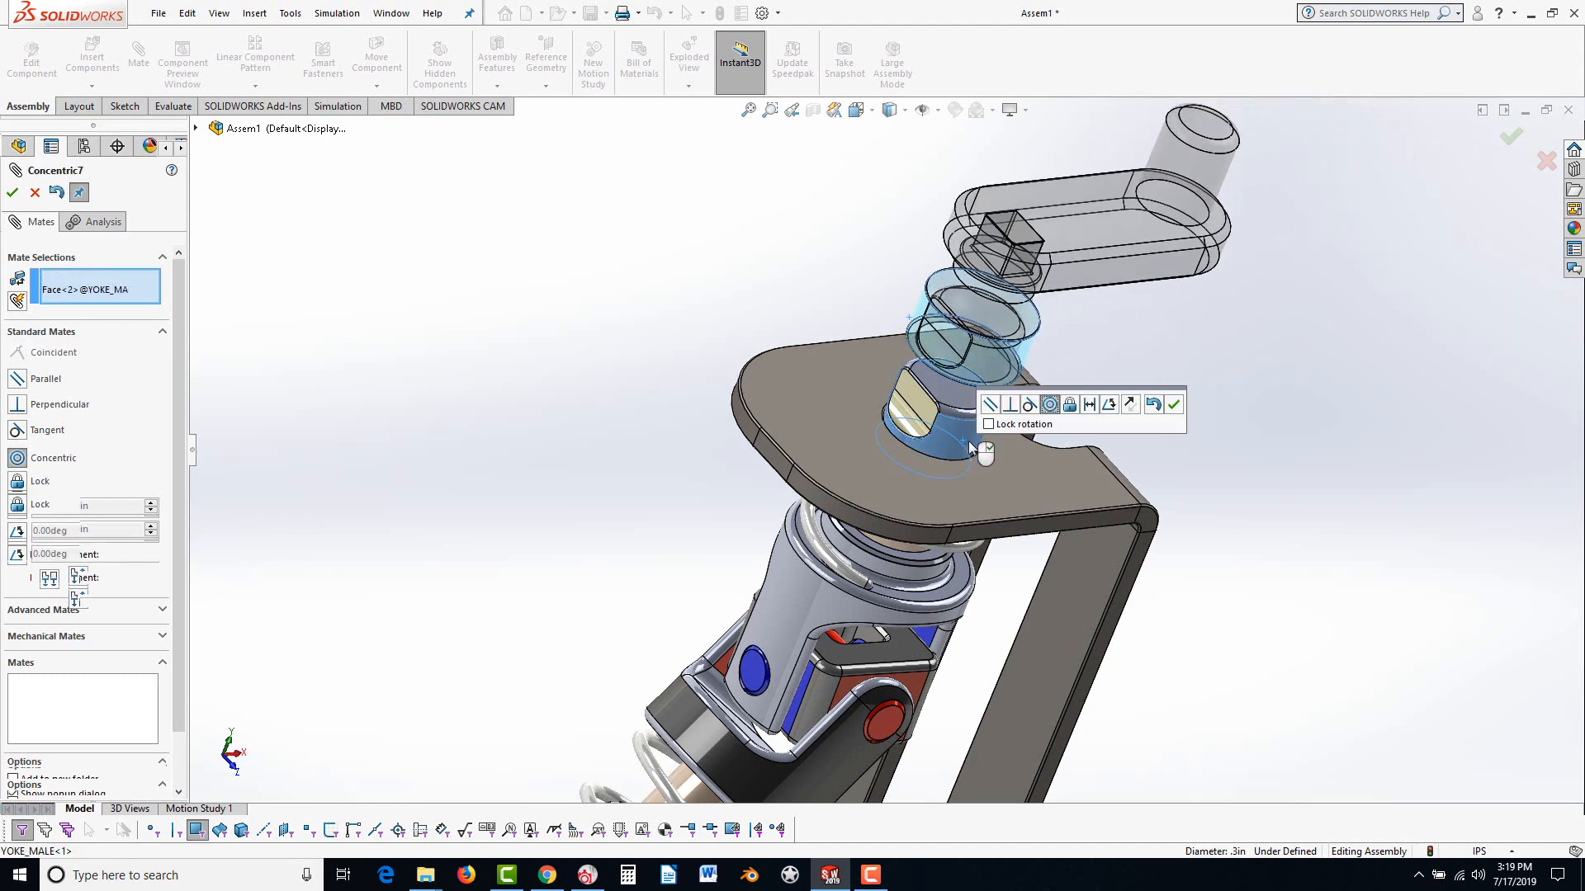
{"action": "left_click", "coordinate": [1175, 404]}
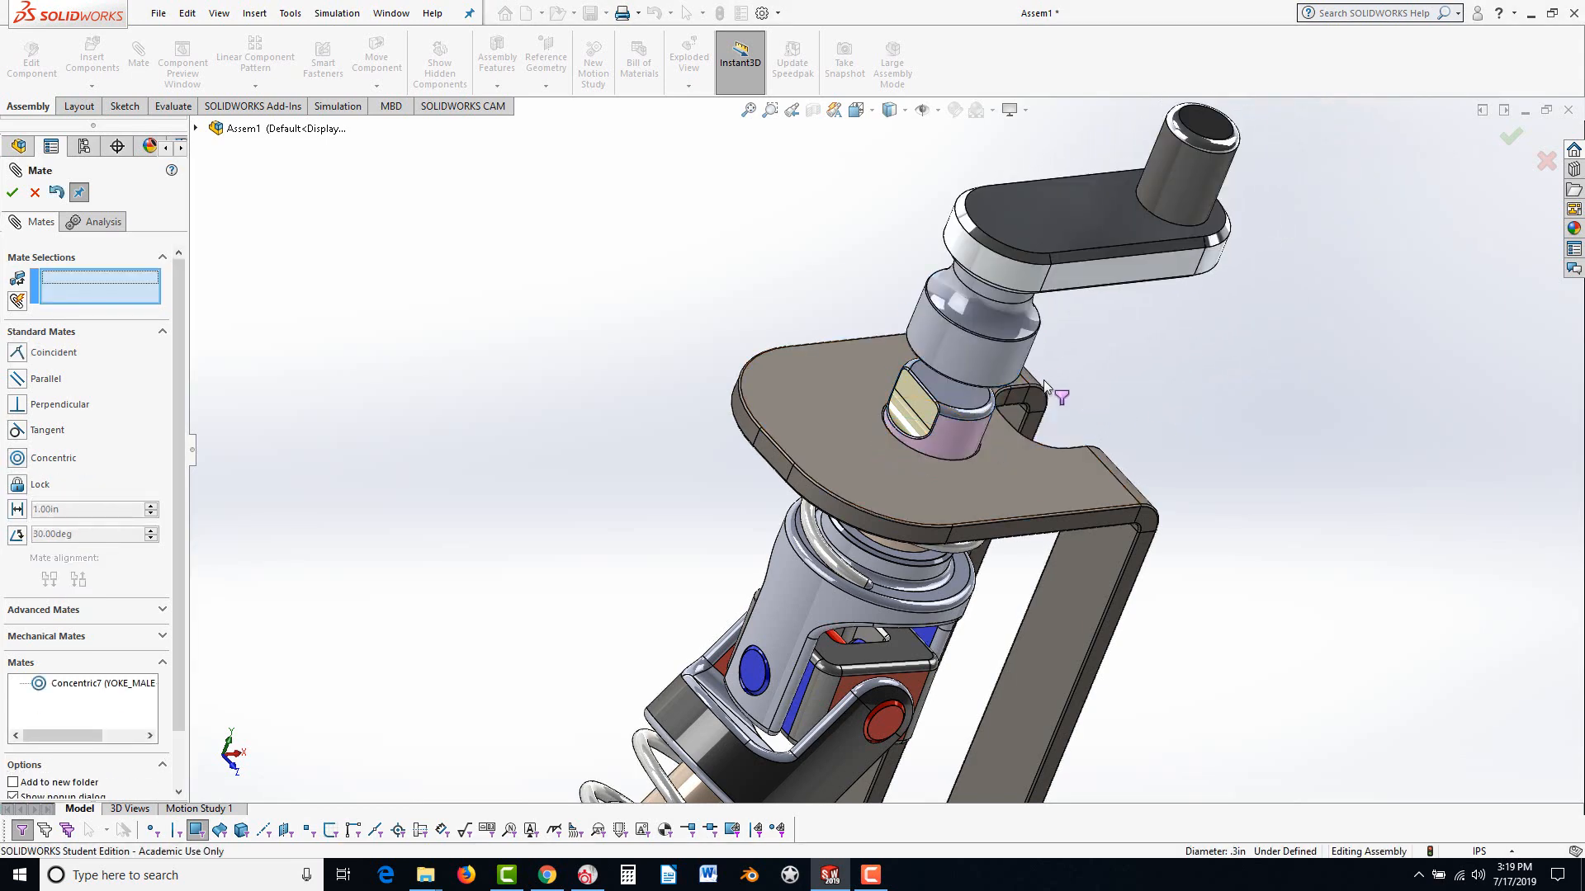
Slide the handle away from the bracket and set up a coincident mate between the yoke shaft's flat face and the handle's cavity flat
{"action": "left_click_drag", "start_coordinate": [1001, 368], "coordinate": [1056, 230]}
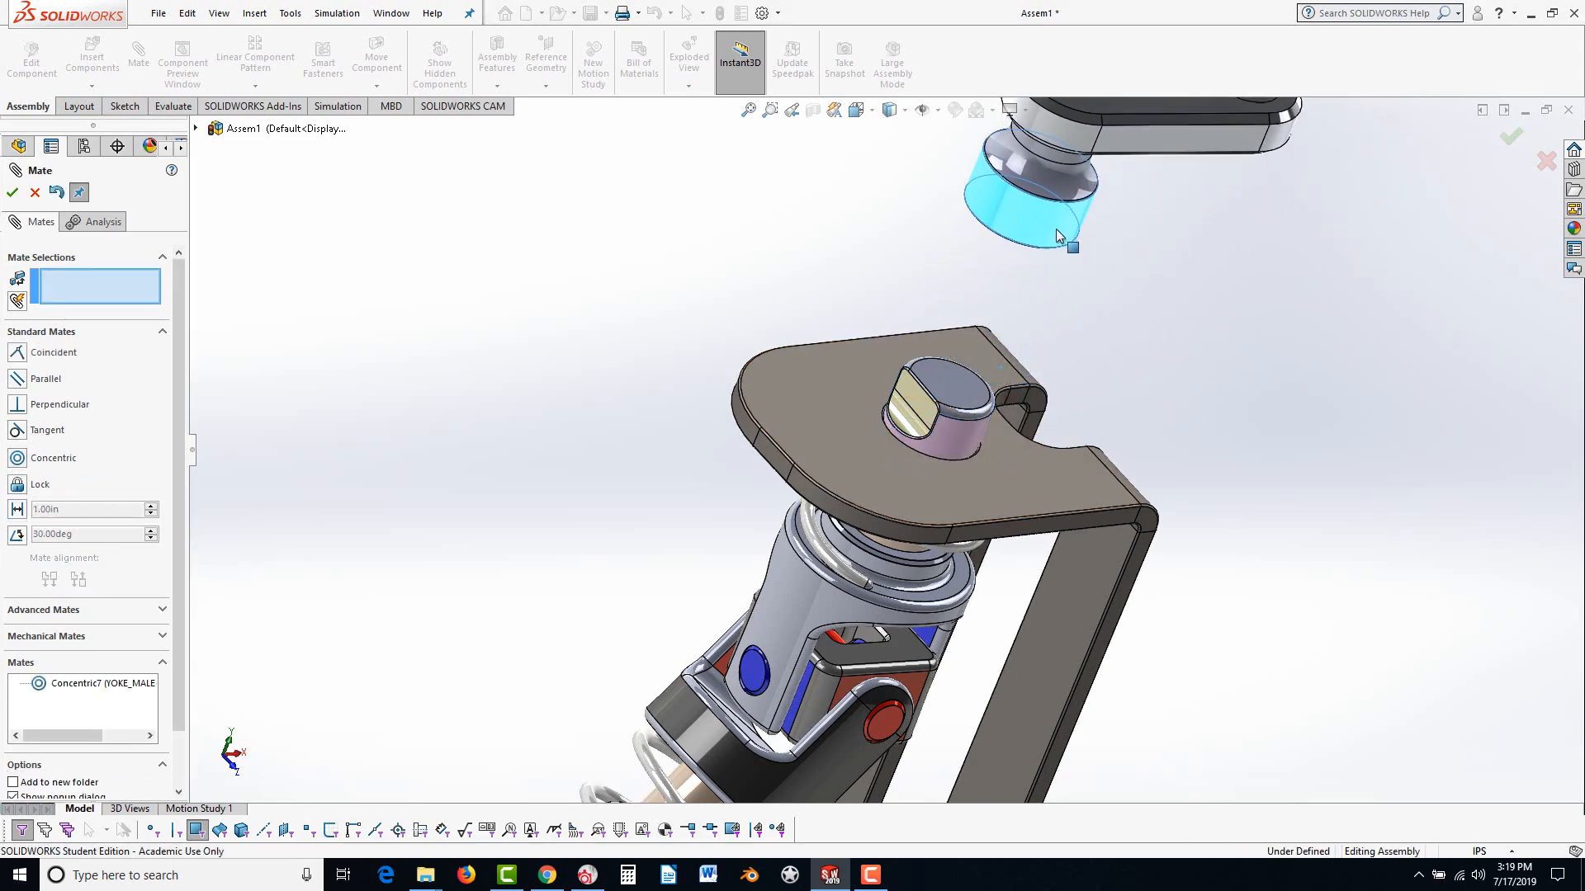
{"action": "left_click", "coordinate": [928, 407]}
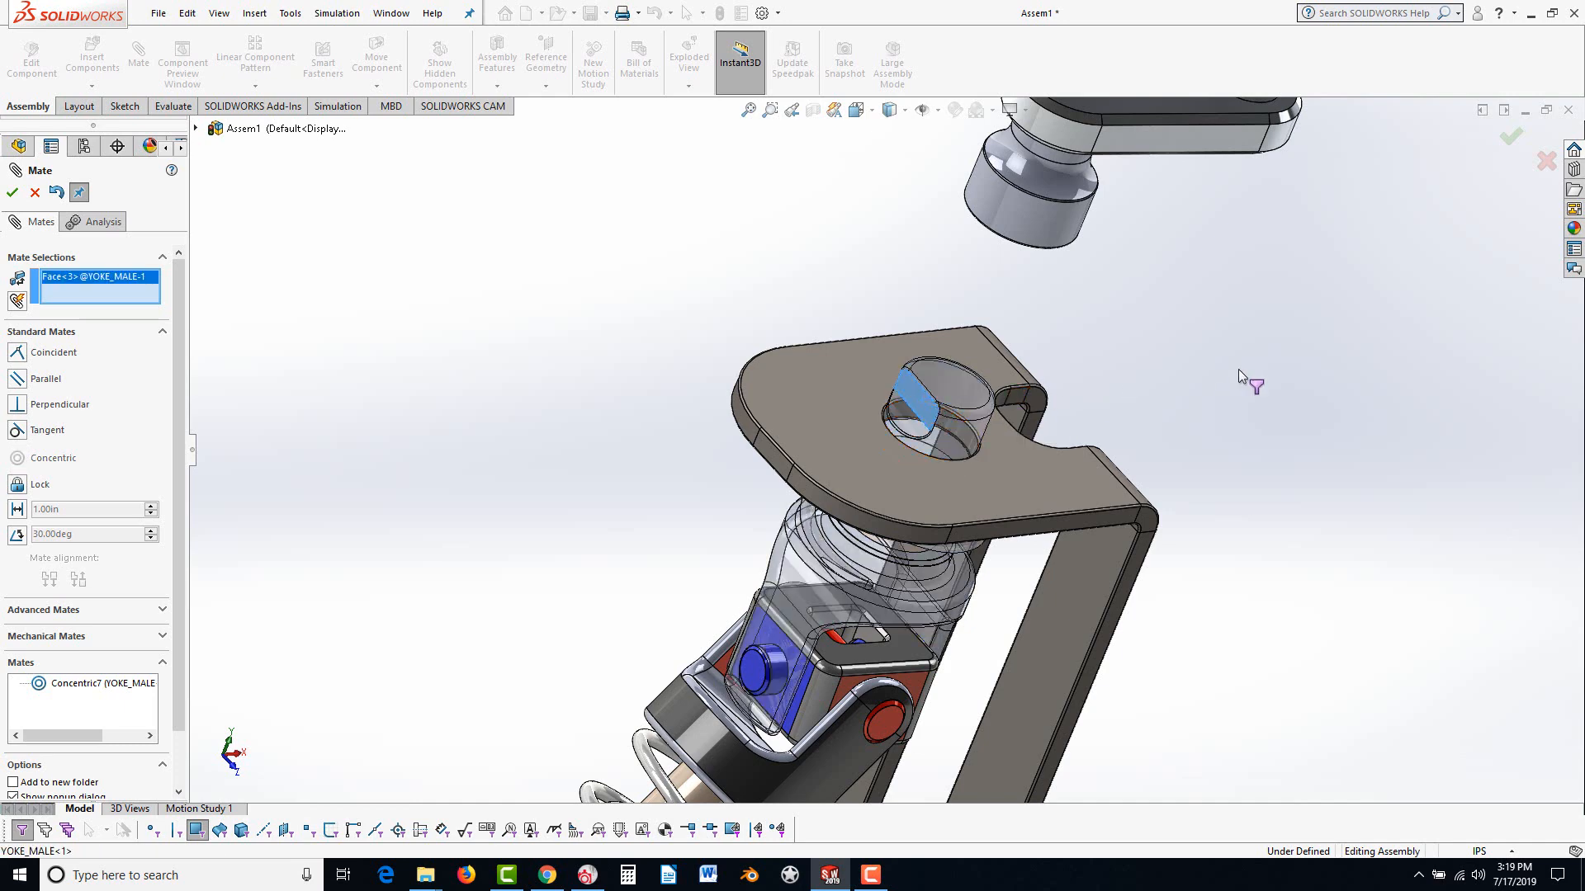
{"action": "middle_click_drag", "start_coordinate": [1238, 368], "coordinate": [1127, 238]}
{"action": "scroll", "coordinate": [1126, 241], "scroll_direction": "down", "scroll_amount": 4}
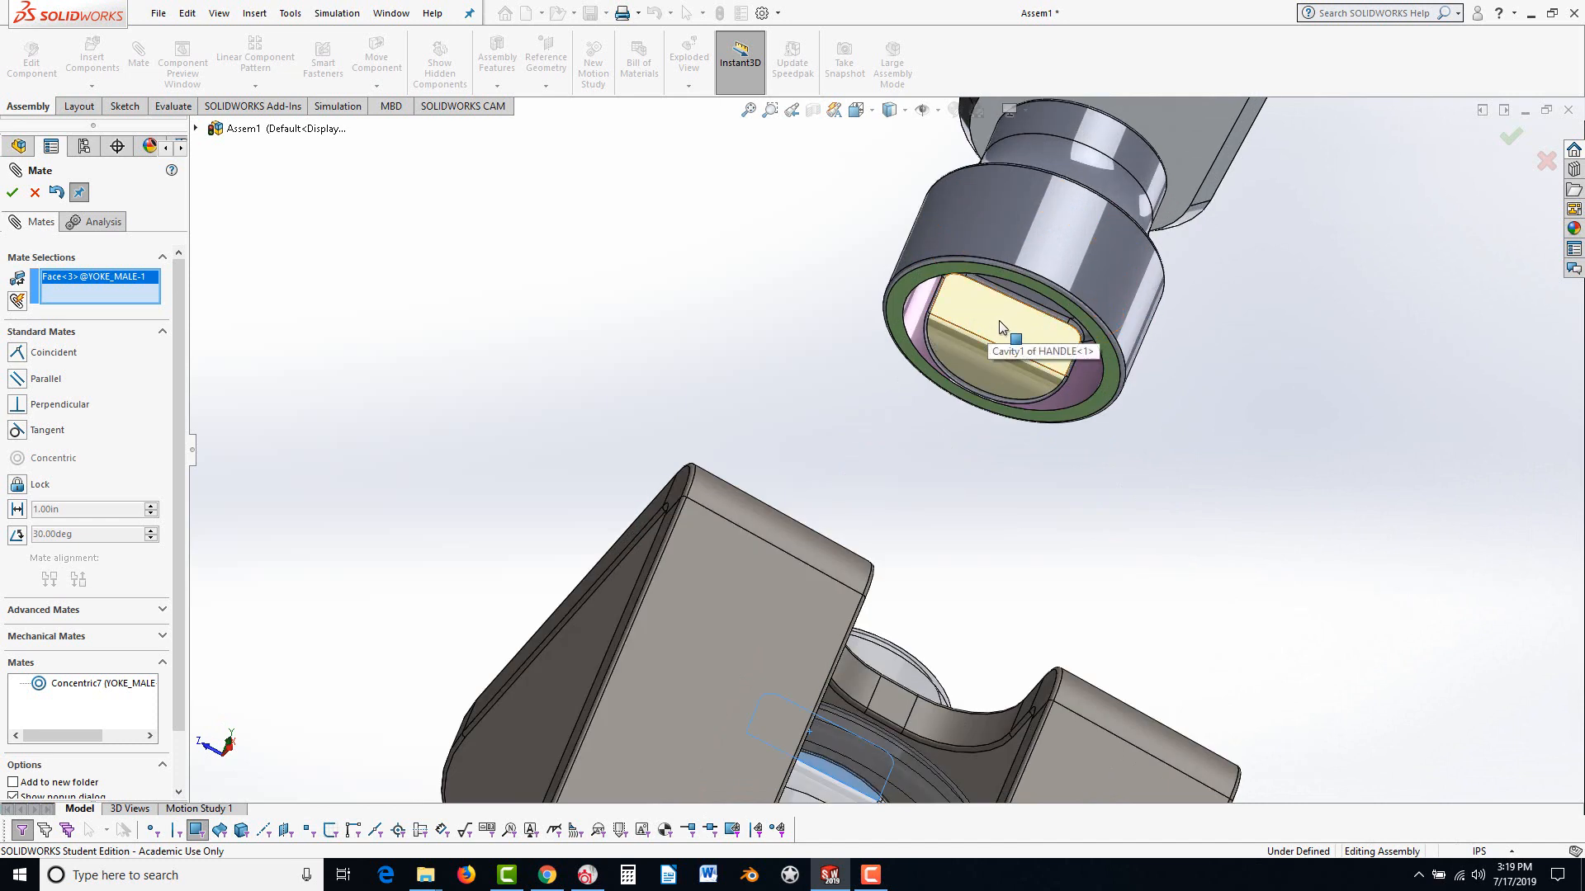
{"action": "left_click", "coordinate": [998, 322]}
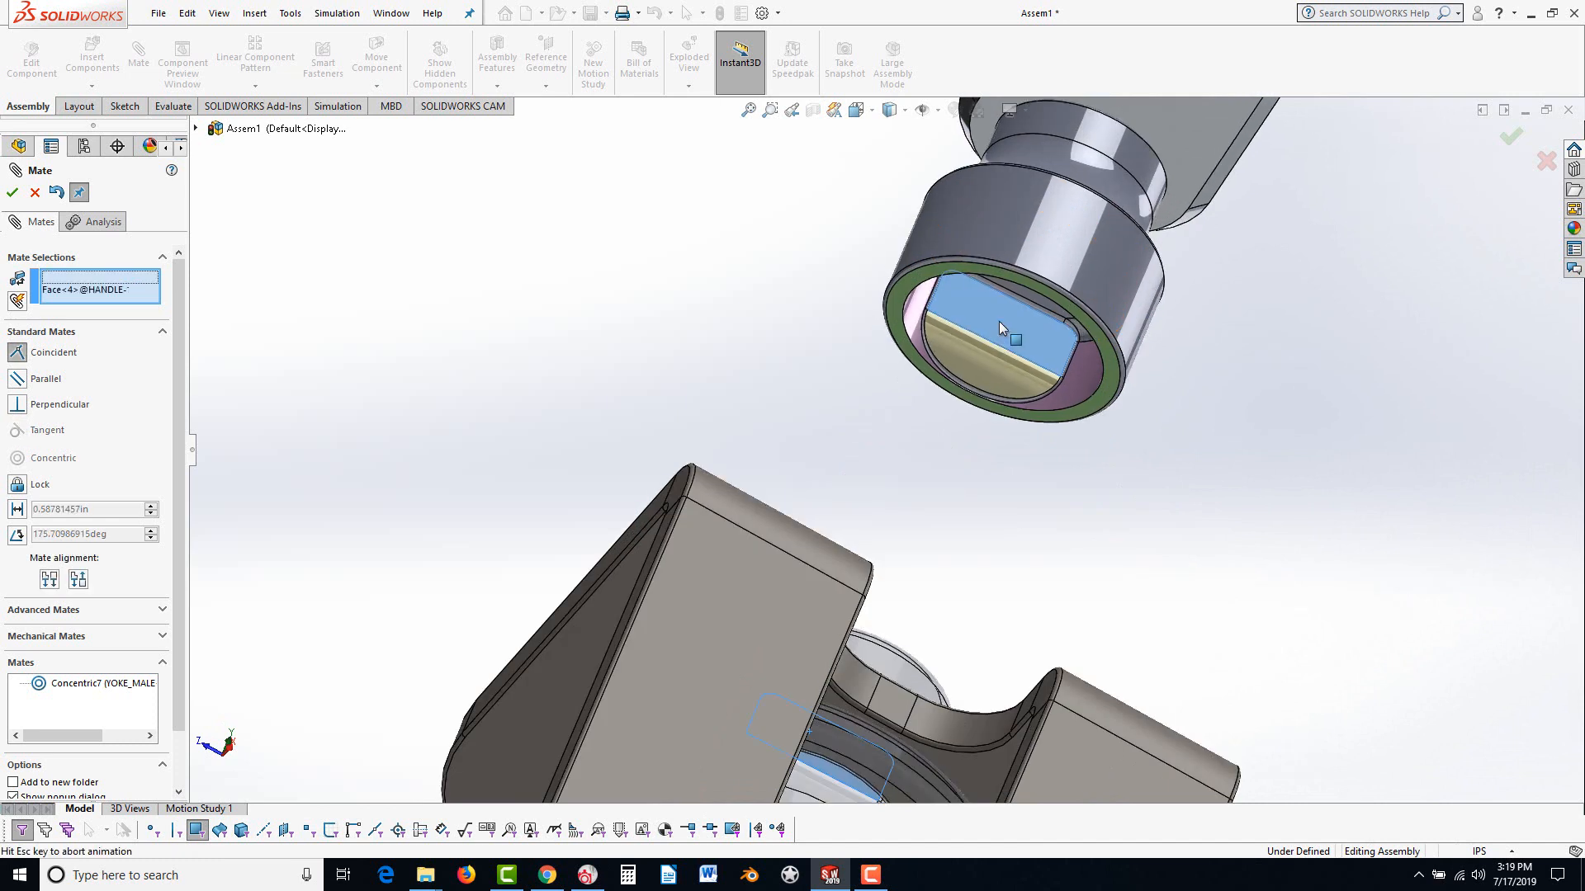
Mate the flat face inside the handle's socket coincident with the matching flat face on the male yoke
{"action": "left_click", "coordinate": [1185, 286]}
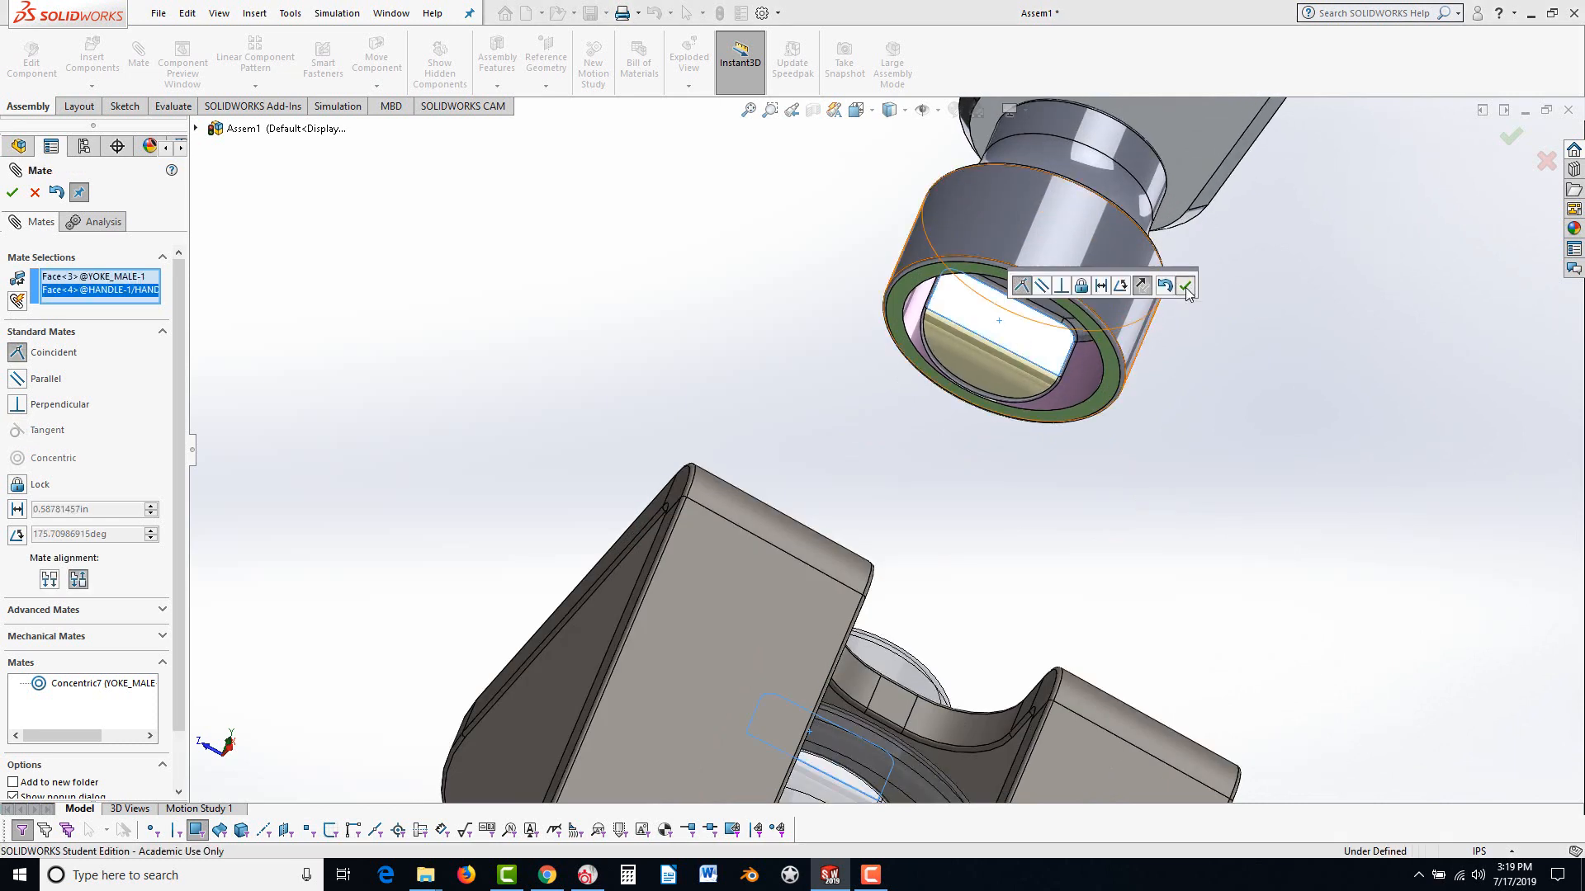
{"action": "scroll", "coordinate": [1076, 525], "scroll_direction": "up", "scroll_amount": 3}
{"action": "scroll", "coordinate": [880, 452], "scroll_direction": "up", "scroll_amount": 1}
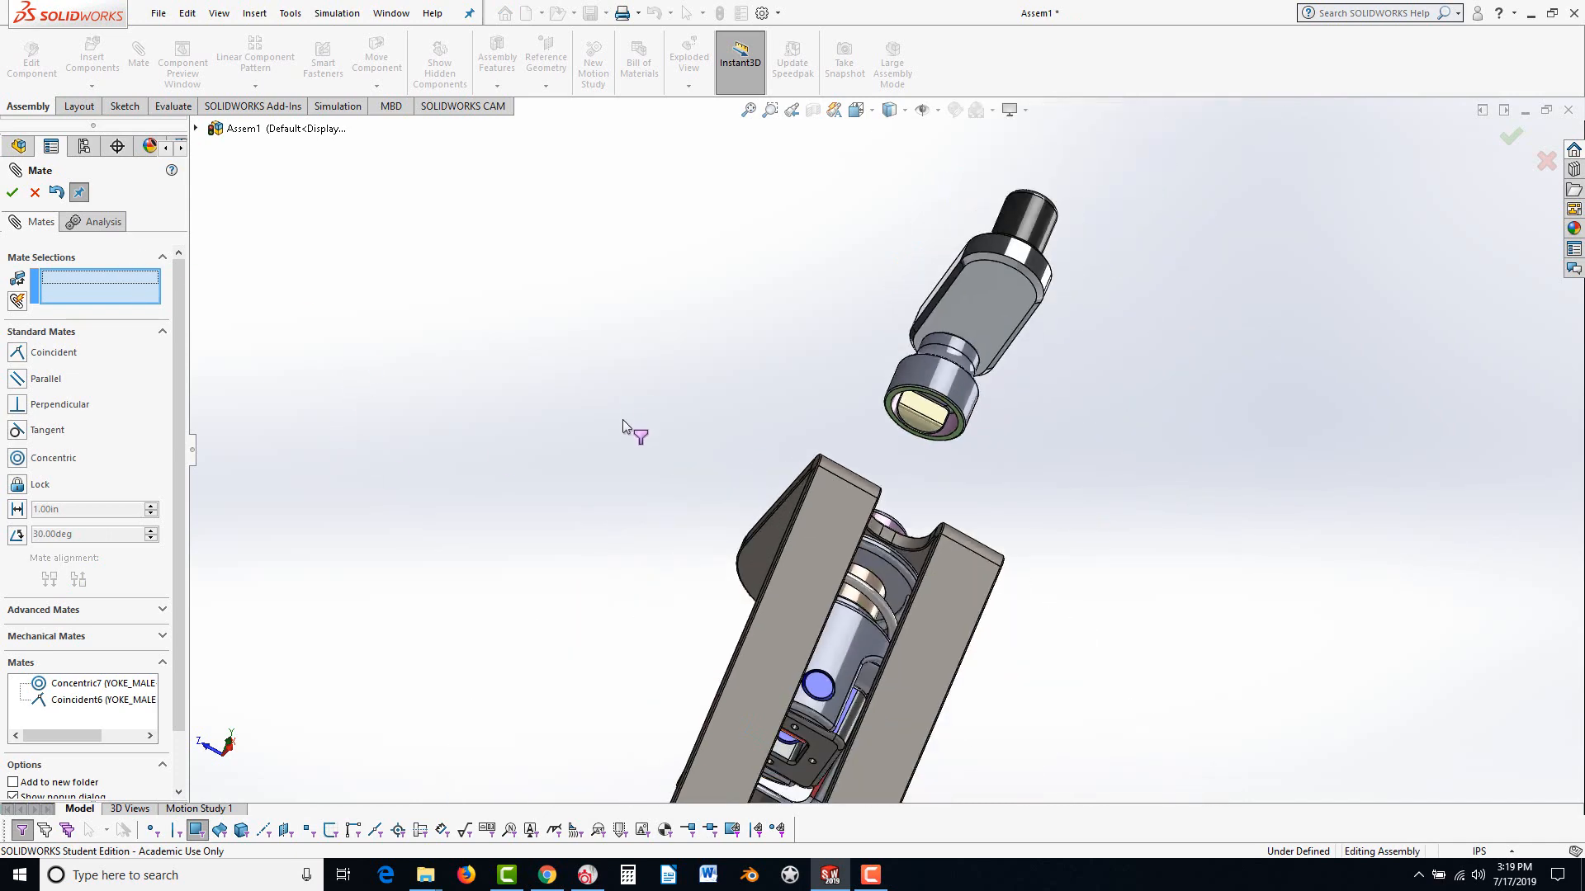
Add a 0.01in distance mate between the handle socket's ring-shaped end face and the sheet metal bracket's upper face, and finish mating
{"action": "middle_click_drag", "start_coordinate": [623, 419], "coordinate": [692, 428]}
{"action": "scroll", "coordinate": [924, 446], "scroll_direction": "down", "scroll_amount": 8}
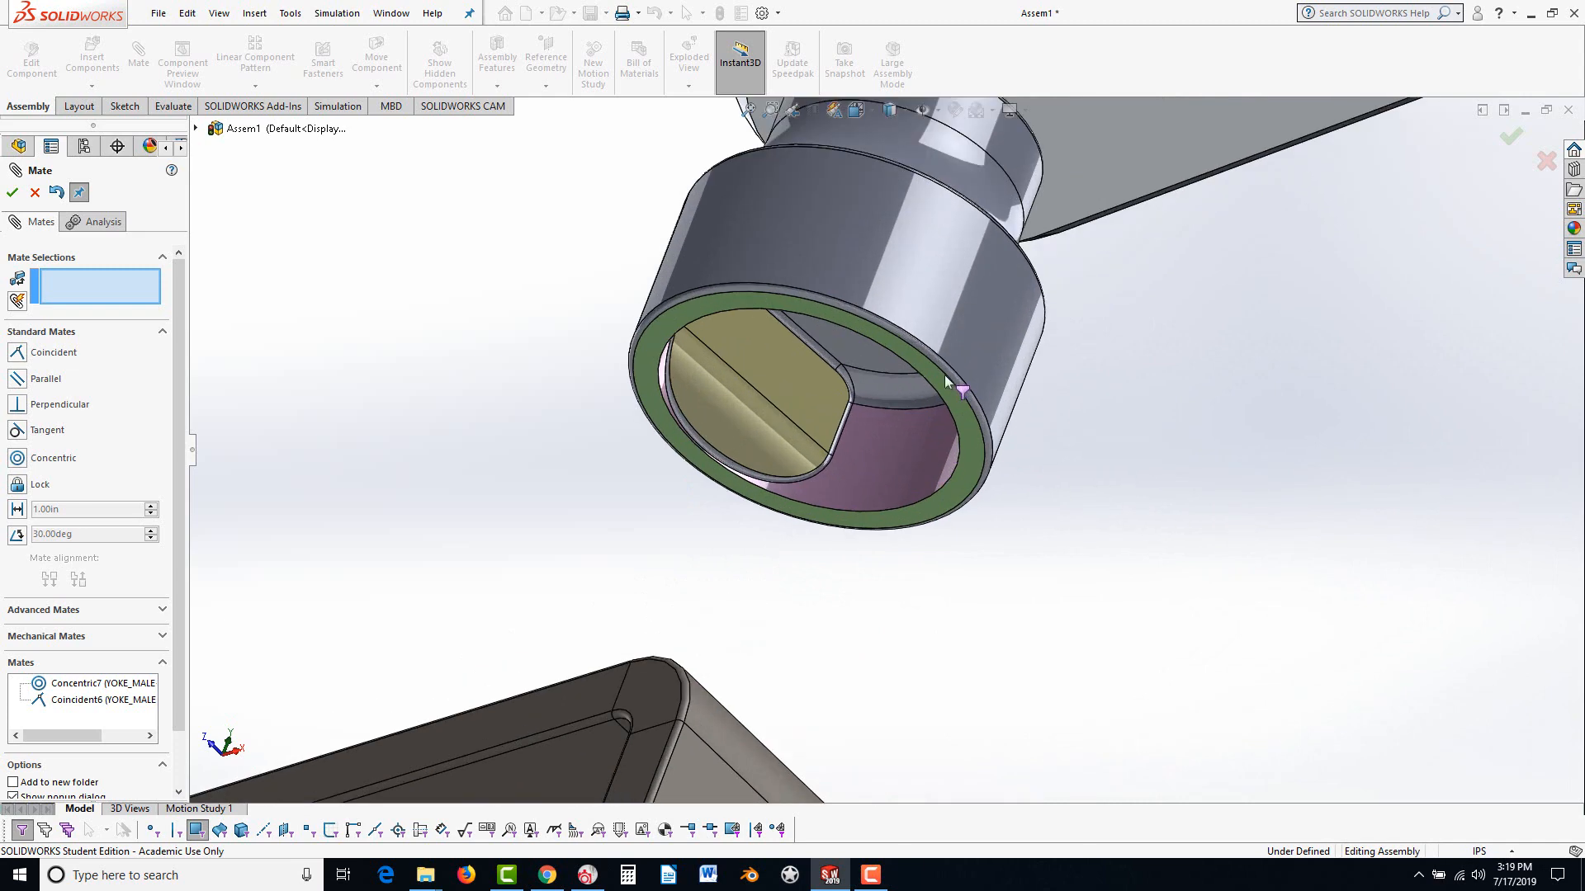
{"action": "left_click", "coordinate": [972, 462]}
{"action": "scroll", "coordinate": [1007, 542], "scroll_direction": "up", "scroll_amount": 6}
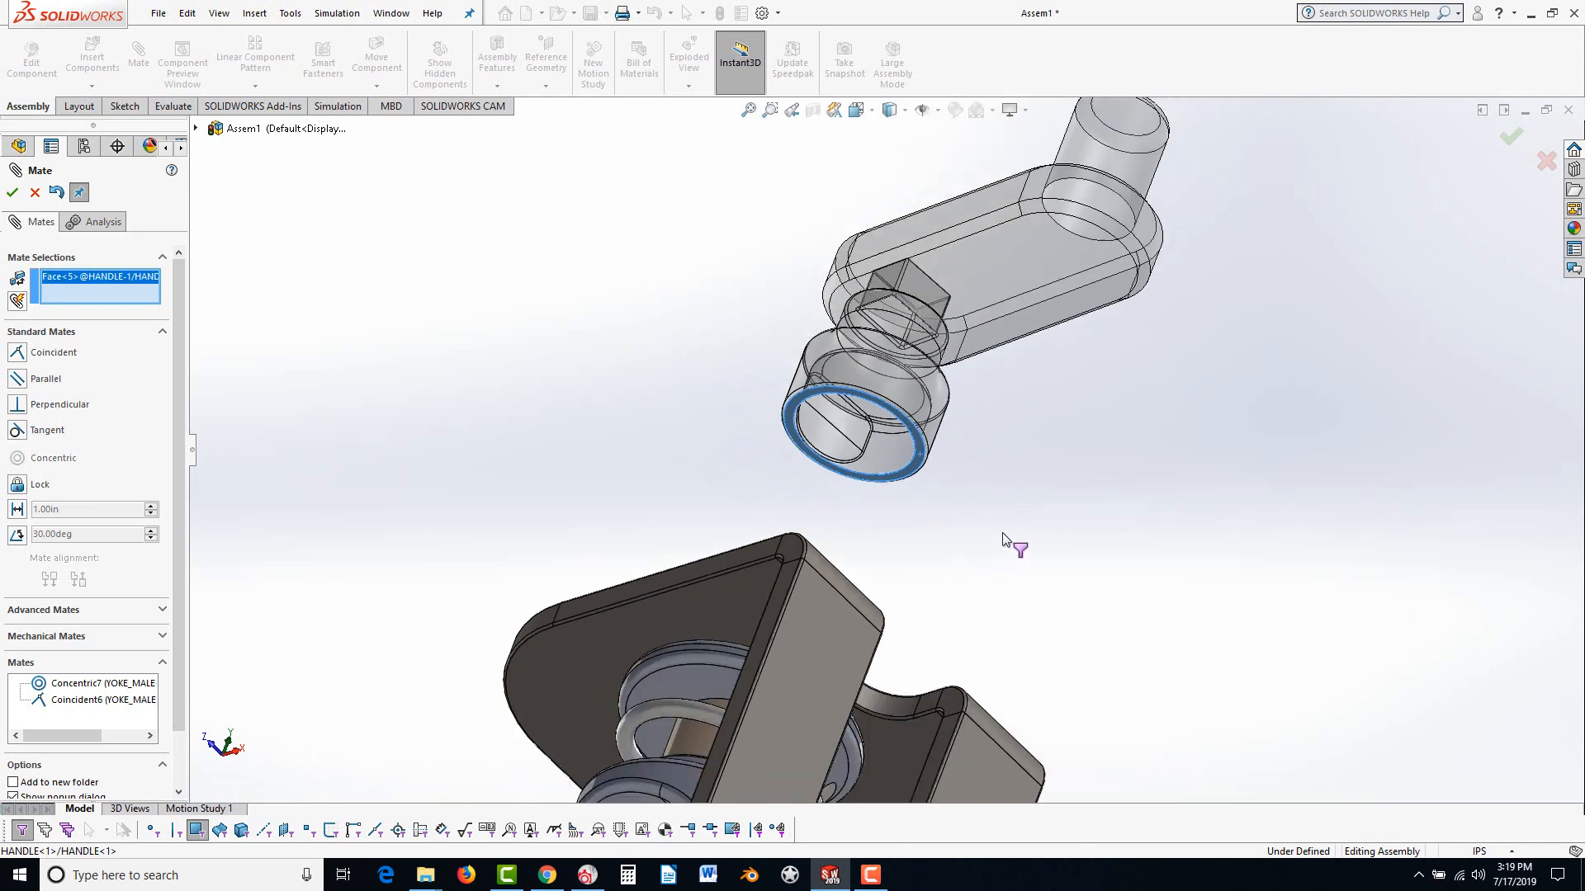
{"action": "middle_click_drag", "start_coordinate": [1007, 542], "coordinate": [908, 596]}
{"action": "left_click", "coordinate": [835, 562]}
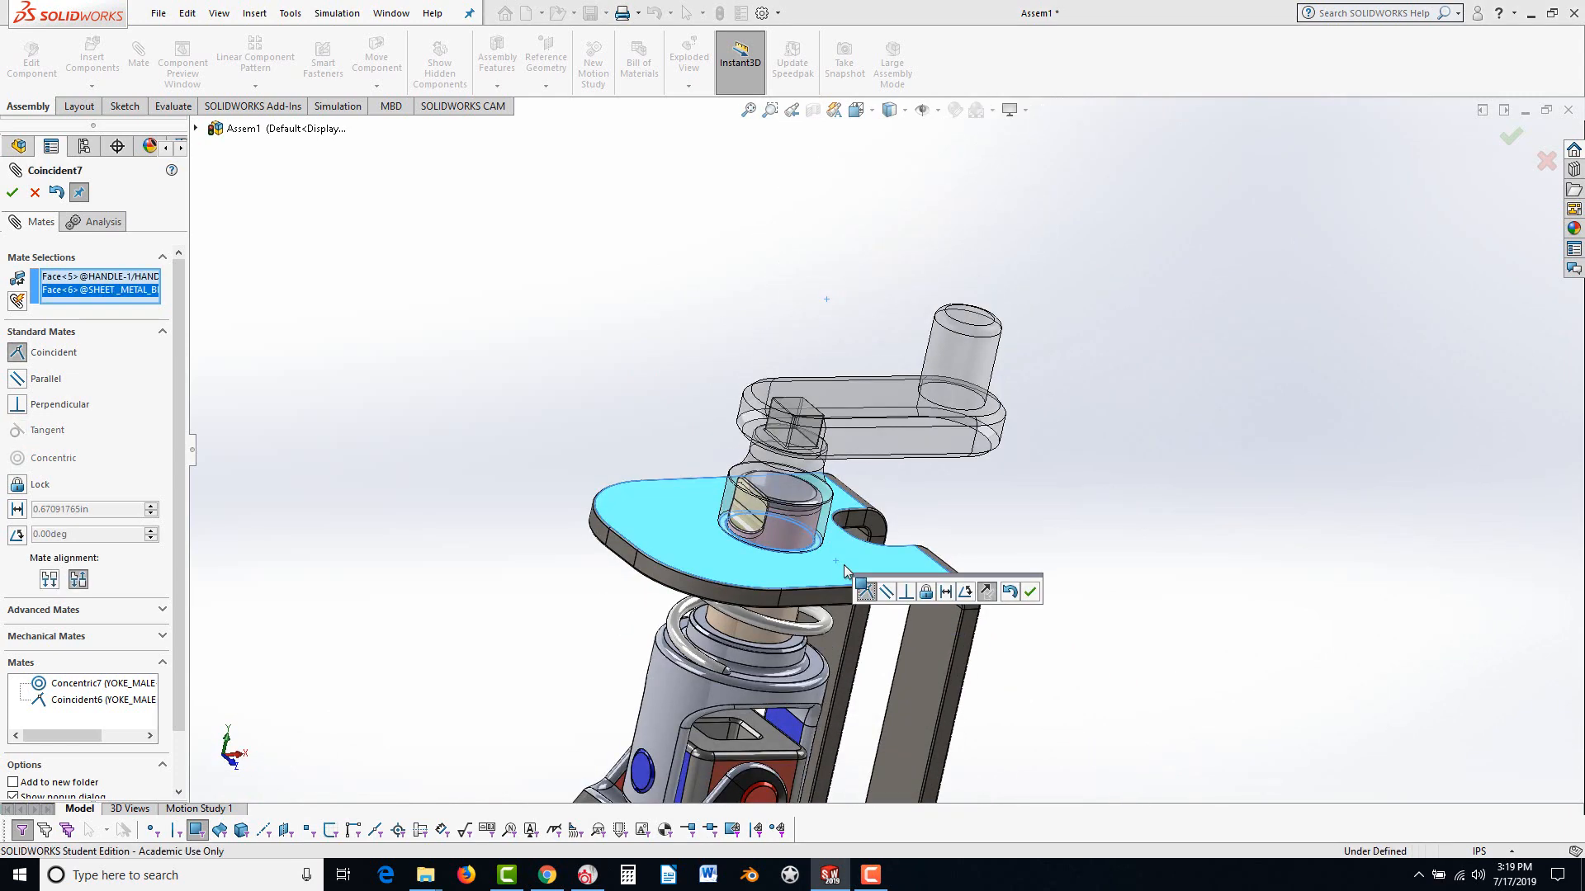
{"action": "left_click", "coordinate": [946, 591]}
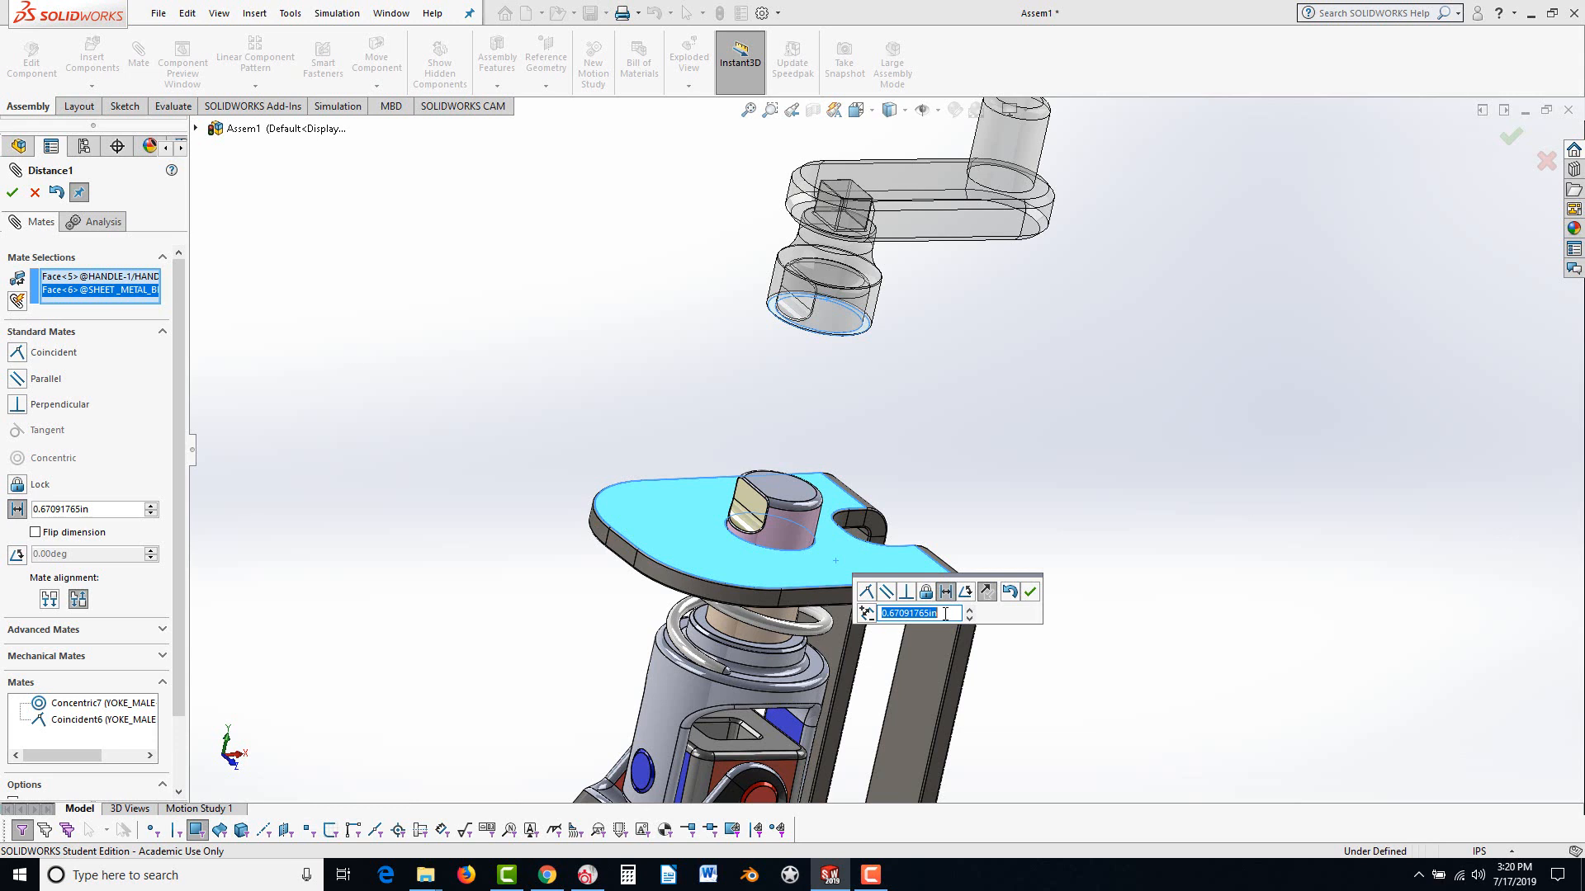
{"action": "key", "text": "BackSpace"}
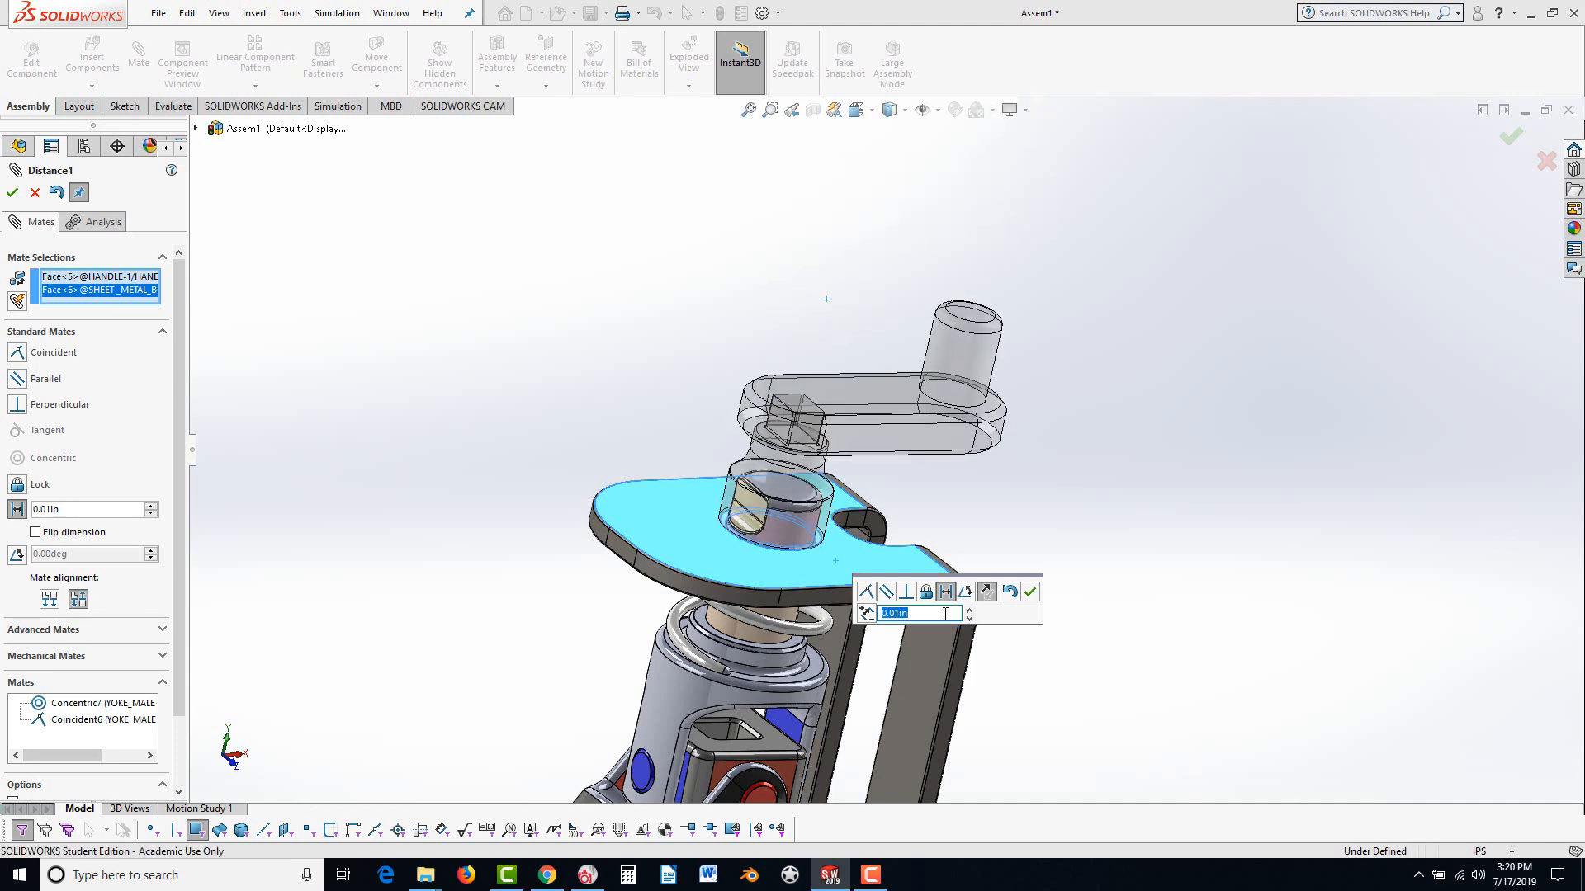
{"action": "left_click", "coordinate": [1030, 593]}
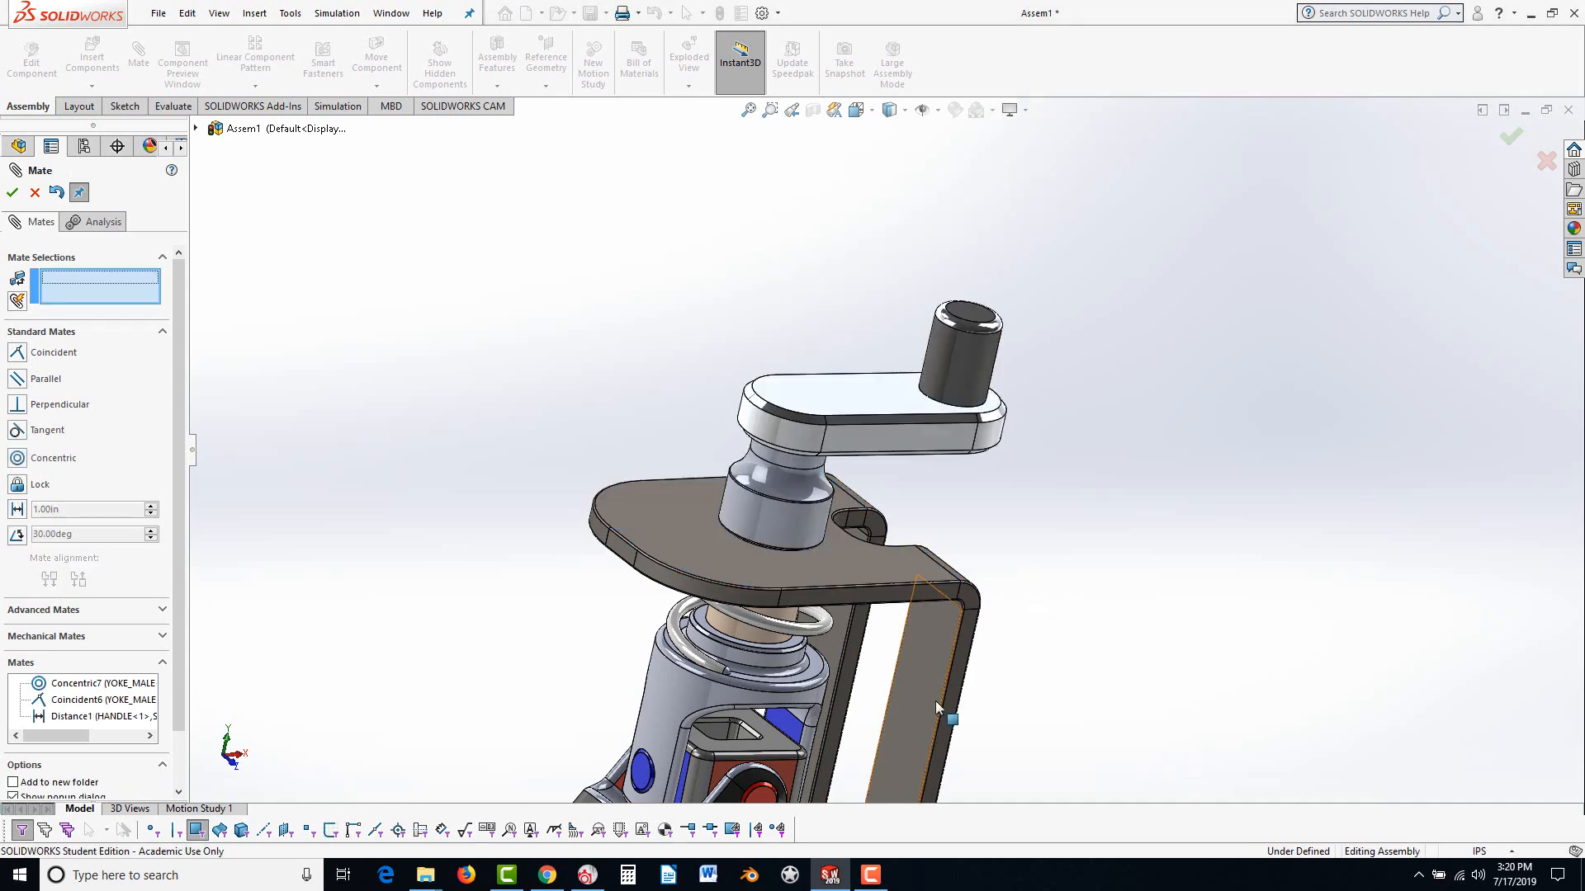
{"action": "middle_click_drag", "start_coordinate": [934, 701], "coordinate": [826, 607]}
{"action": "scroll", "coordinate": [785, 536], "scroll_direction": "down", "scroll_amount": 5}
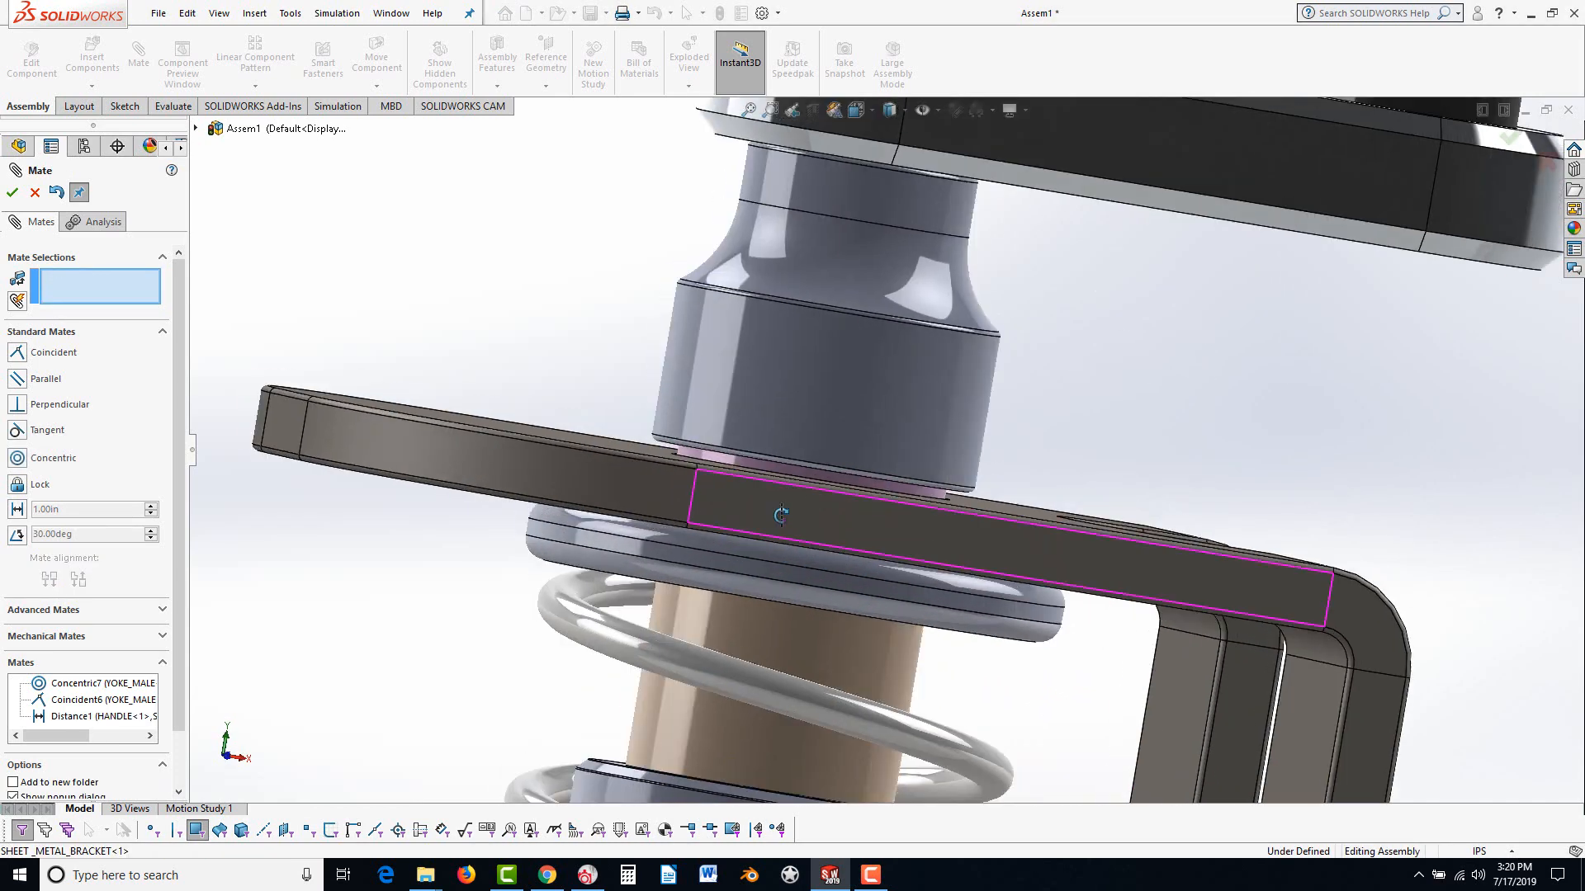
{"action": "middle_click_drag", "start_coordinate": [778, 509], "coordinate": [702, 462]}
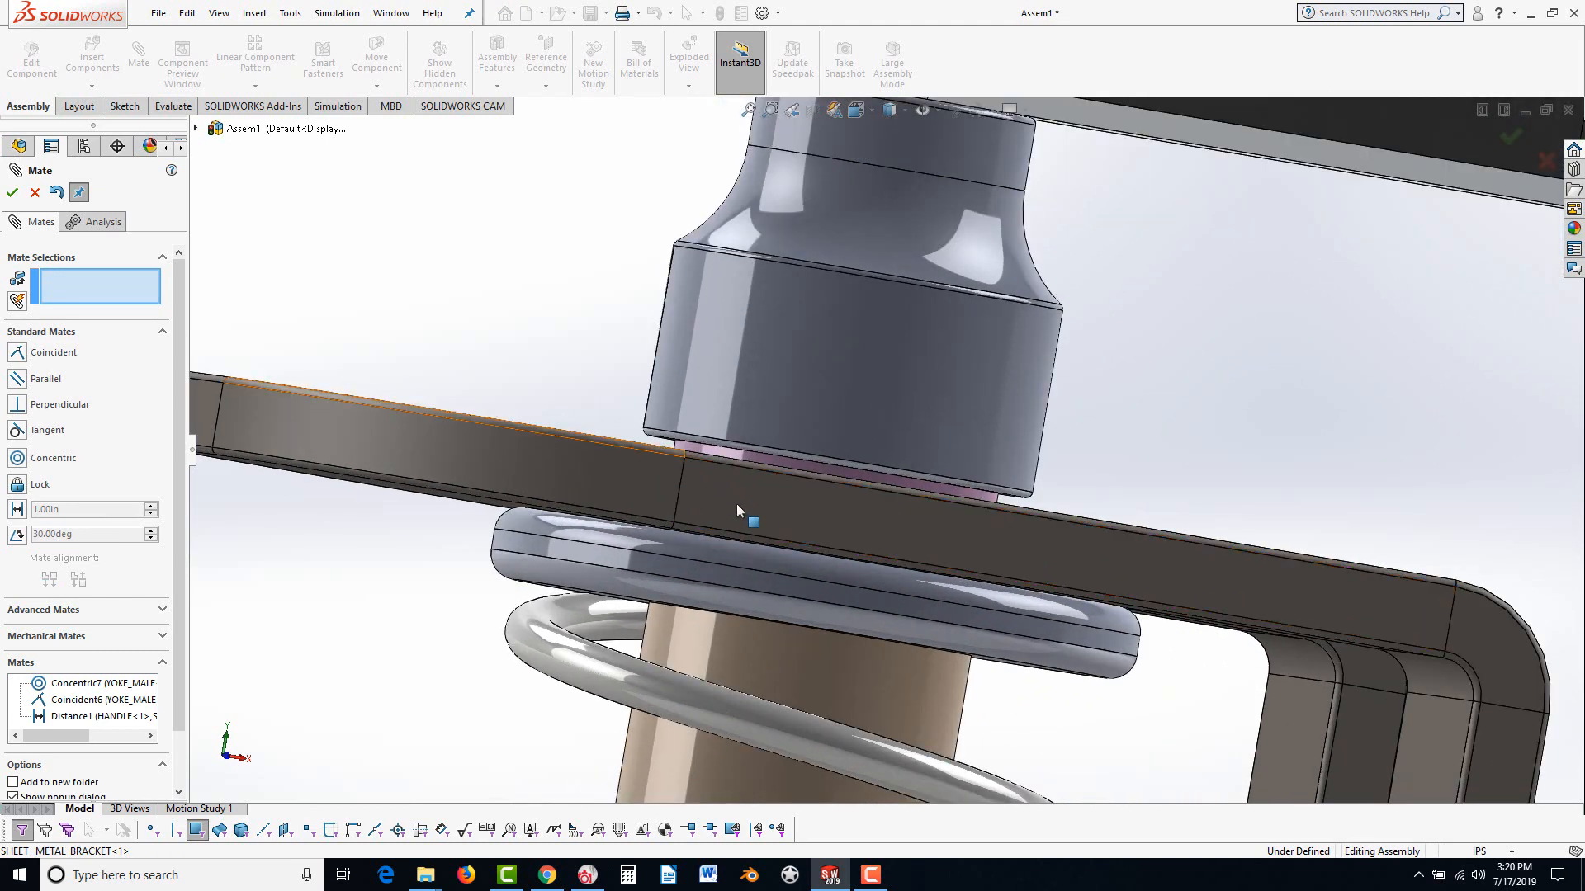
{"action": "left_click", "coordinate": [11, 198]}
Insert the FASTNER part without opening its referenced documents and place it over the square opening of the spider hinge
{"action": "scroll", "coordinate": [475, 396], "scroll_direction": "up", "scroll_amount": 5}
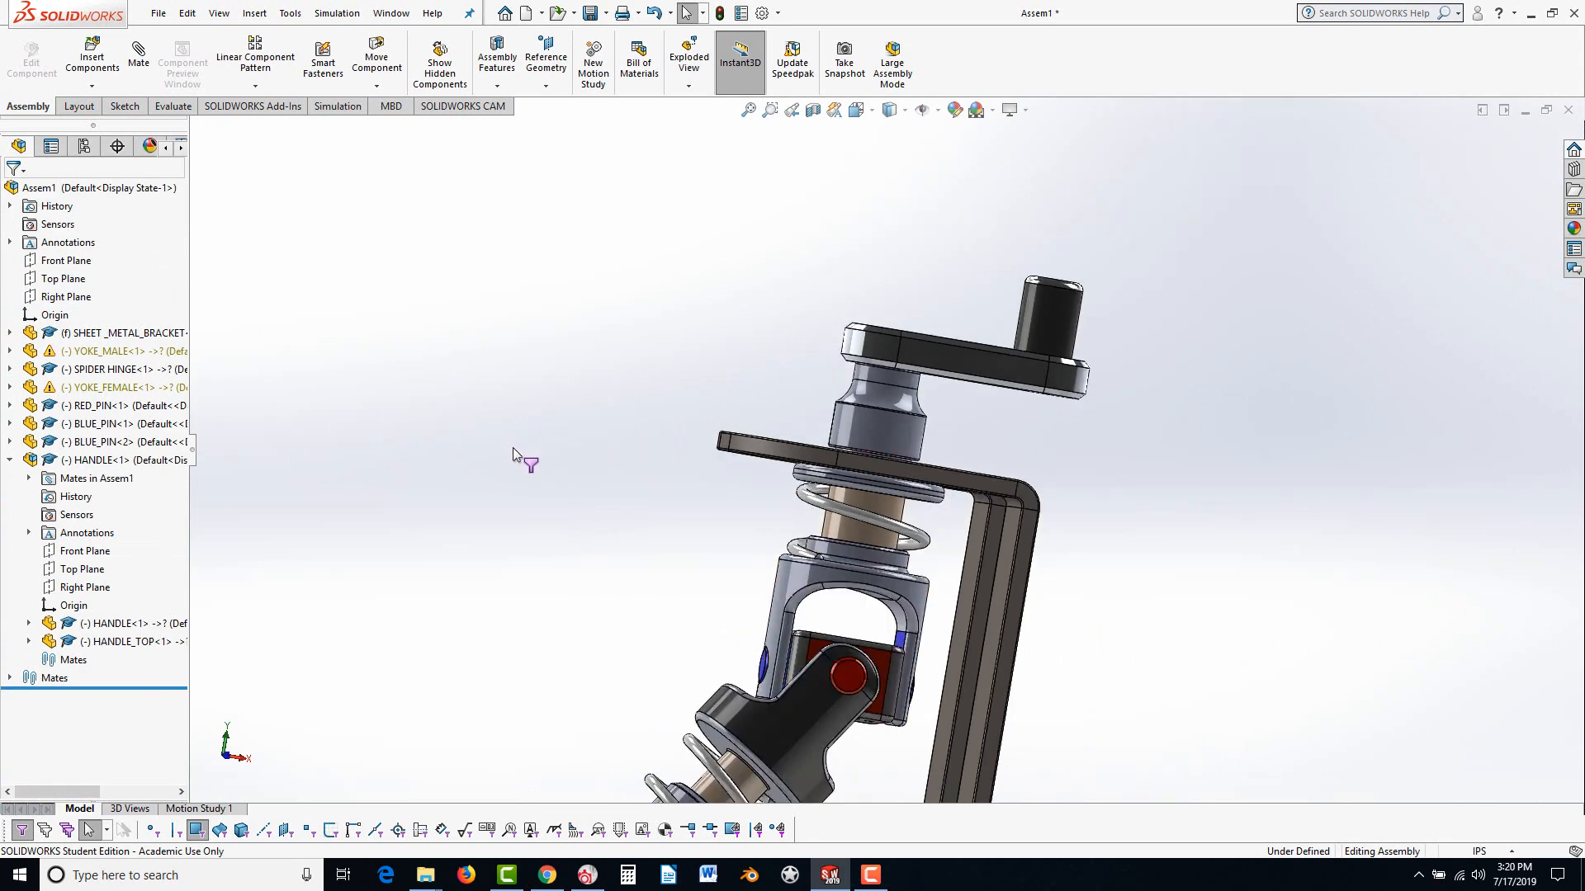
{"action": "scroll", "coordinate": [721, 409], "scroll_direction": "up", "scroll_amount": 3}
{"action": "middle_click_drag", "start_coordinate": [720, 410], "coordinate": [743, 516]}
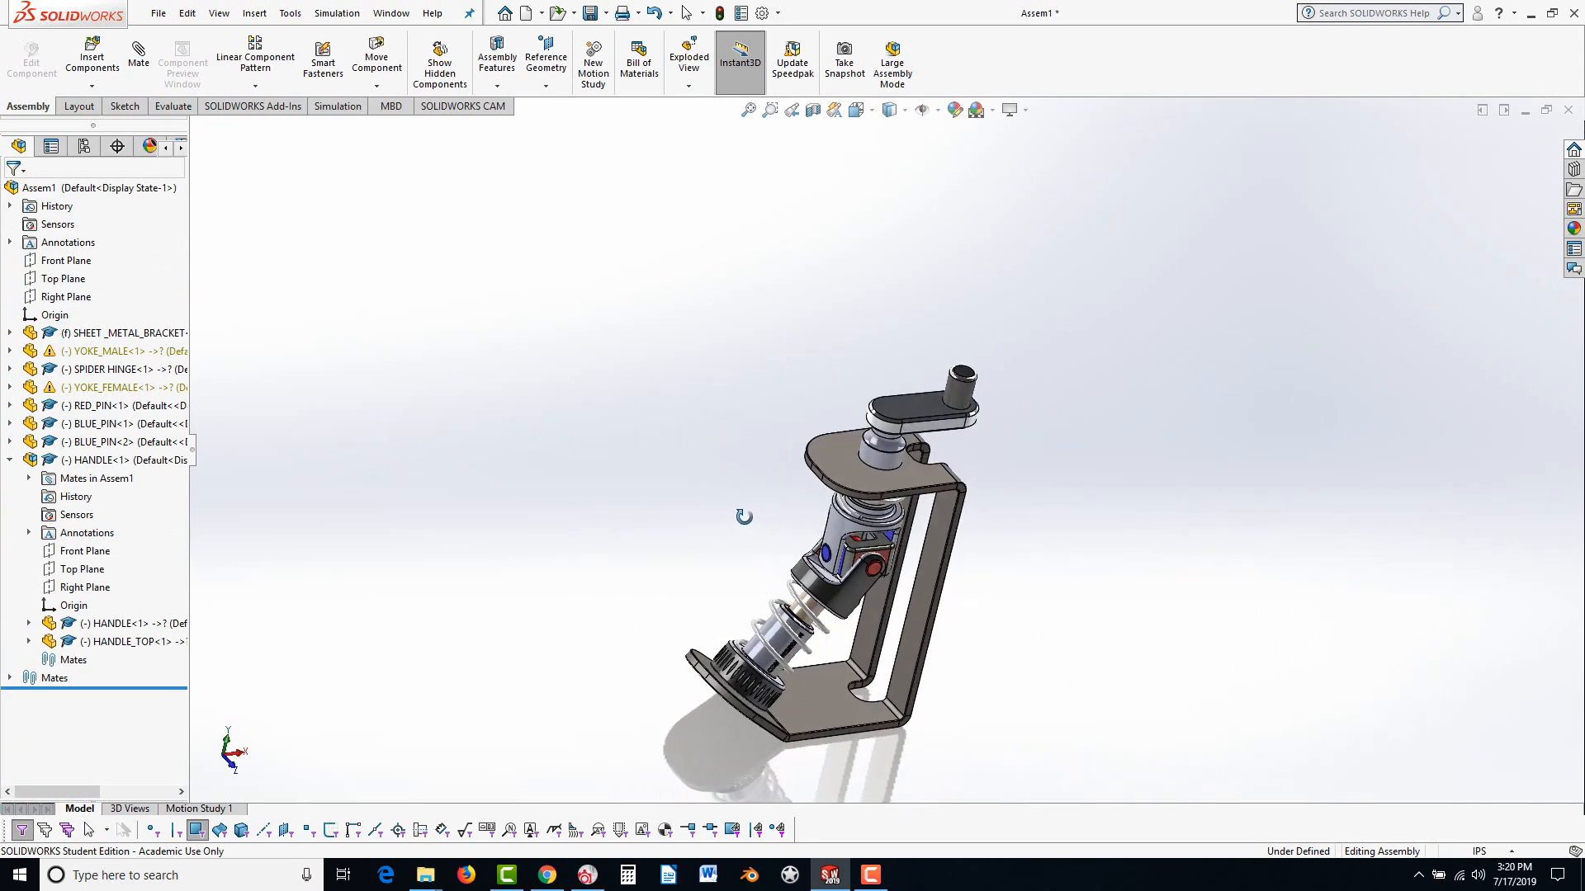
{"action": "scroll", "coordinate": [772, 664], "scroll_direction": "down", "scroll_amount": 2}
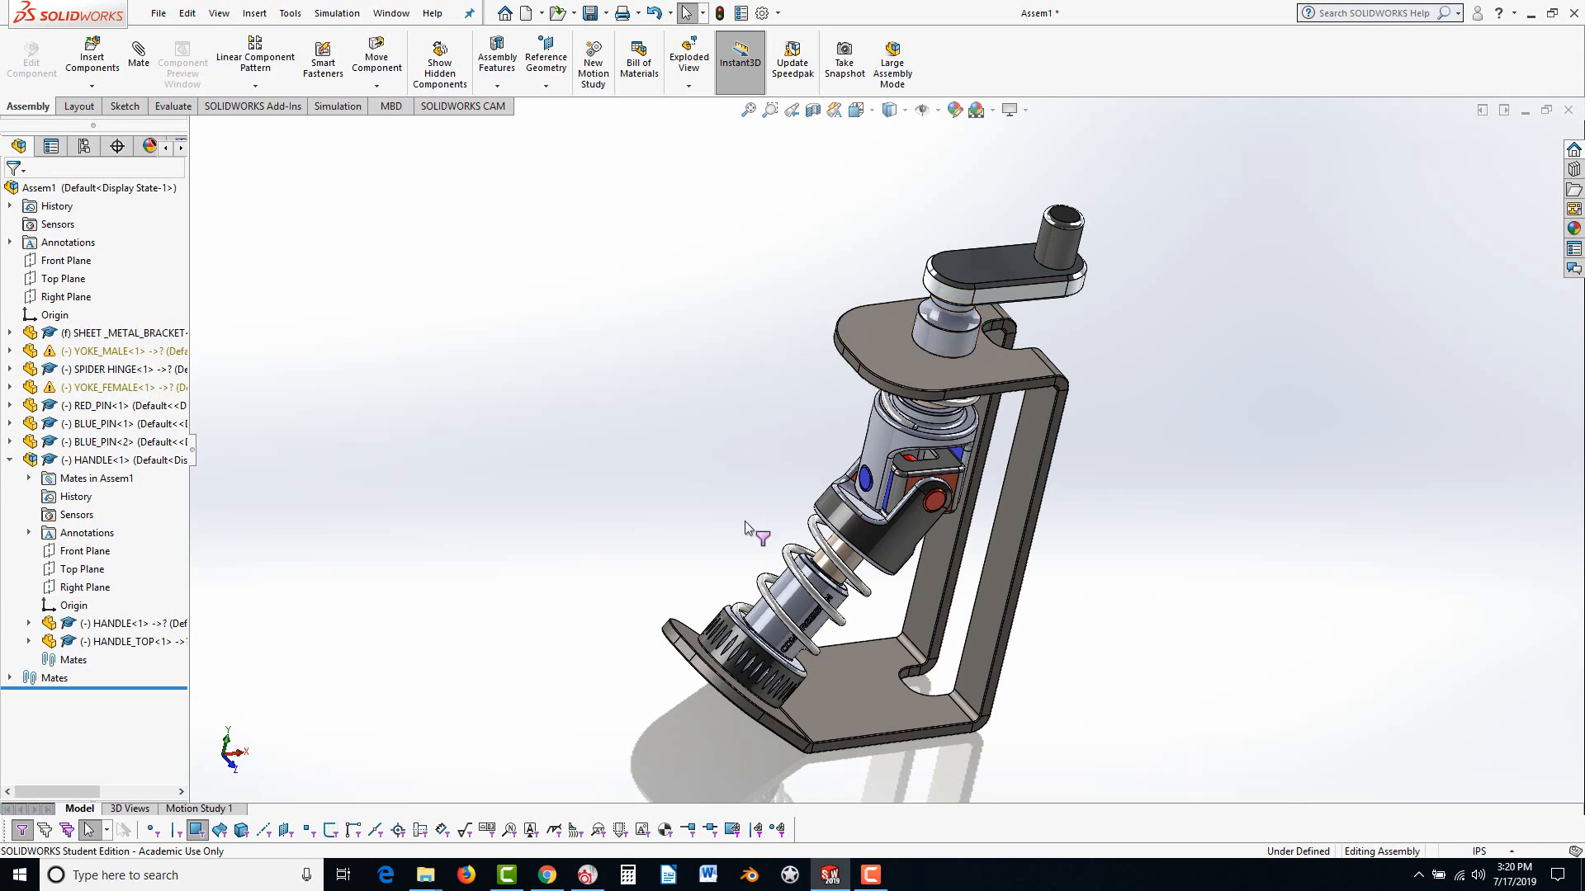
{"action": "mouse_move", "coordinate": [745, 522]}
{"action": "middle_mouse_down"}
{"action": "mouse_move", "coordinate": [663, 256]}
{"action": "mouse_move", "coordinate": [755, 493]}
{"action": "middle_mouse_up"}
{"action": "scroll", "coordinate": [923, 480], "scroll_direction": "down", "scroll_amount": 6}
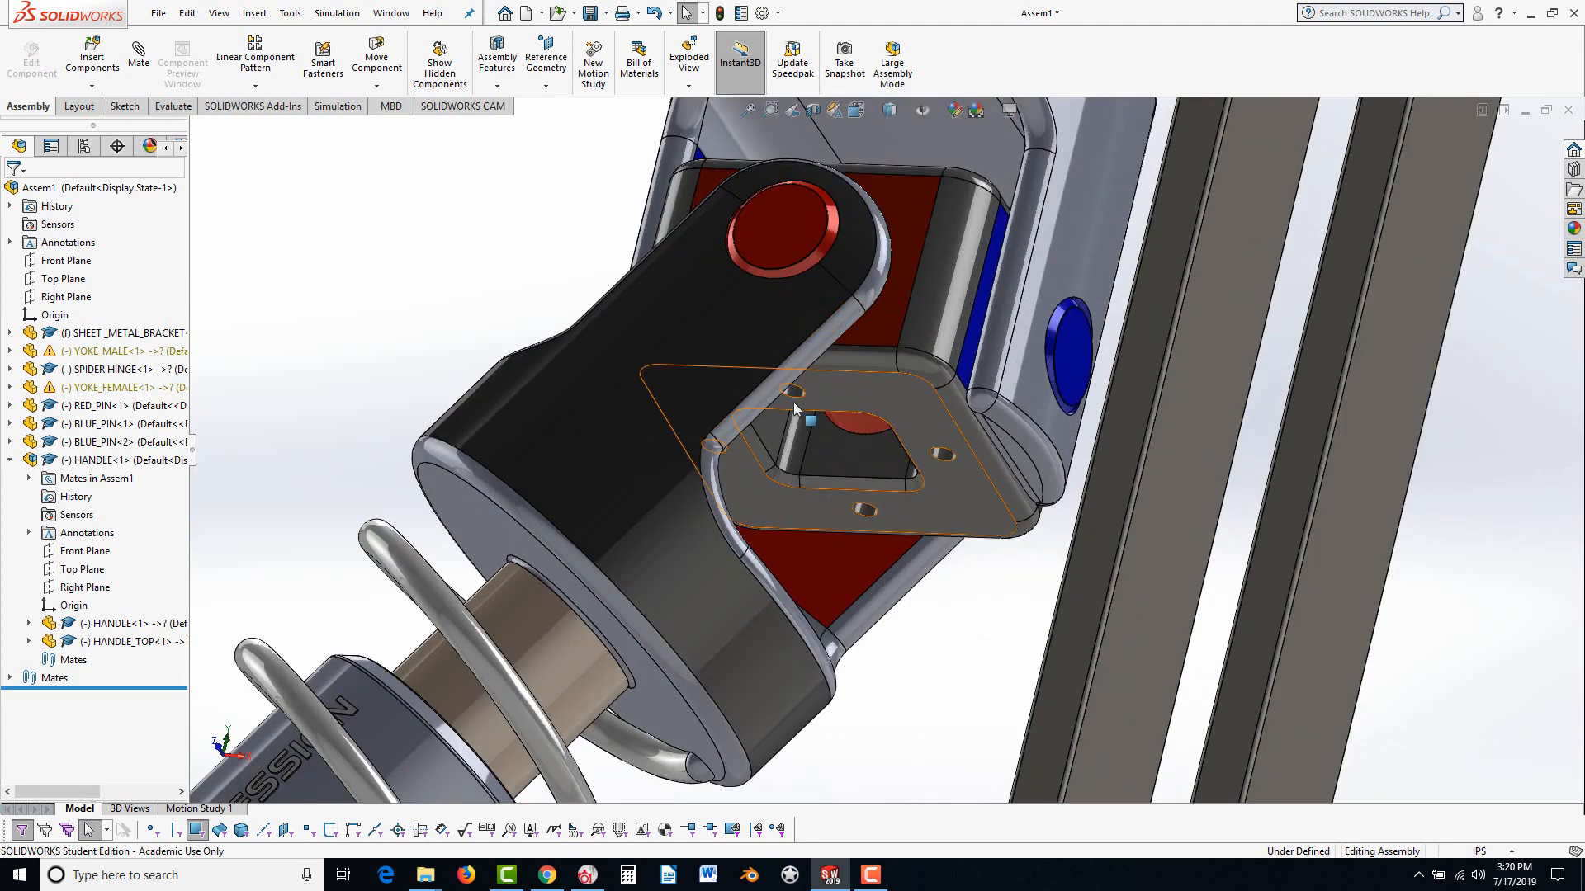
{"action": "middle_click_drag", "start_coordinate": [902, 661], "coordinate": [754, 332]}
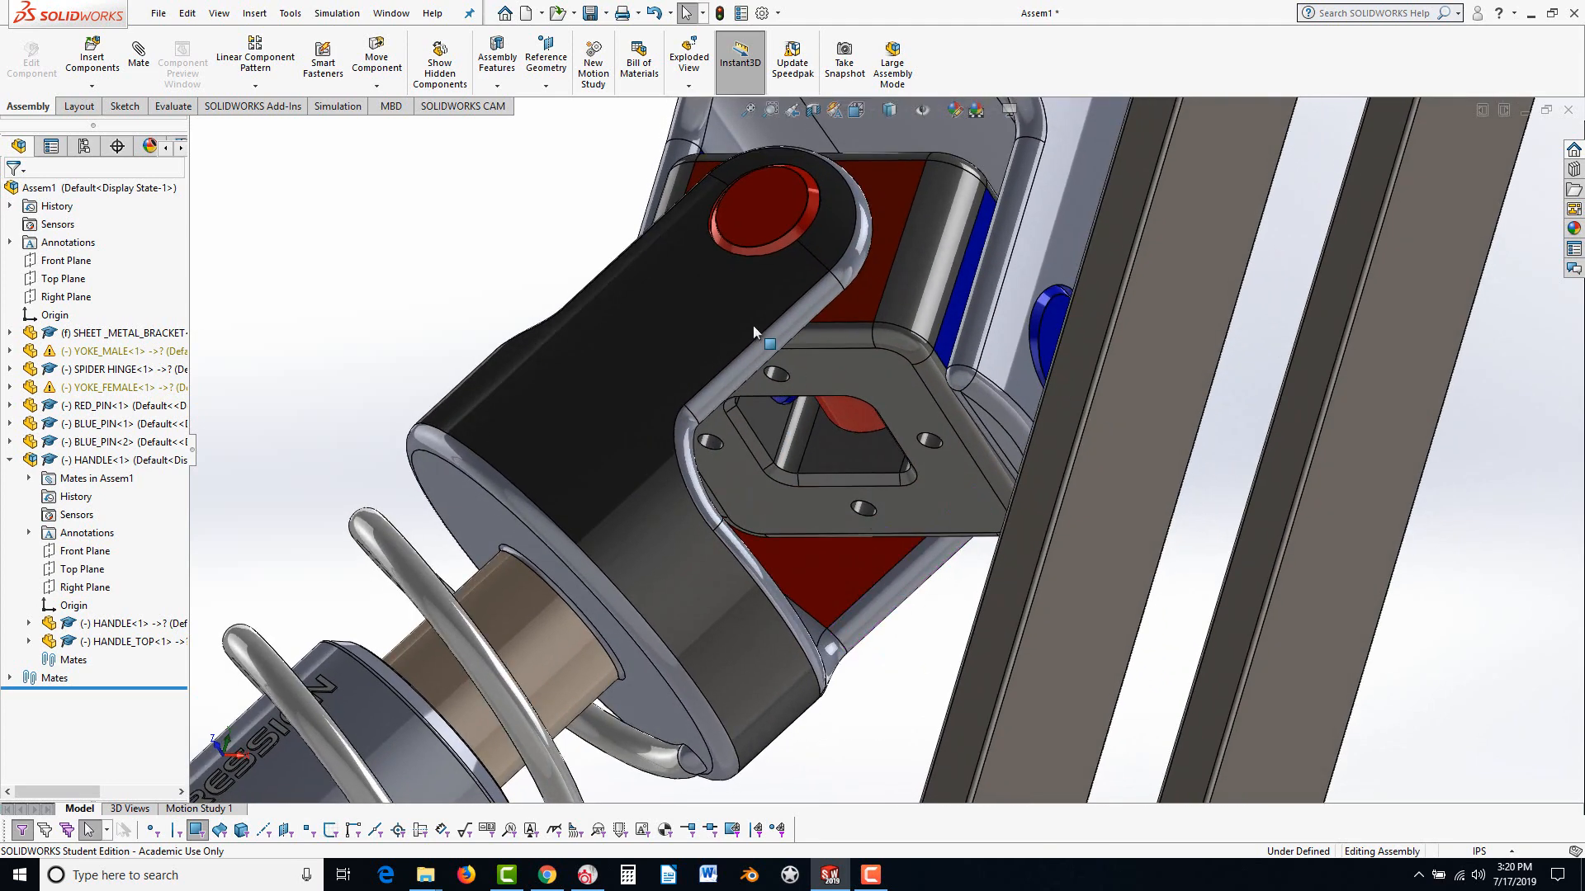
{"action": "left_click", "coordinate": [93, 57]}
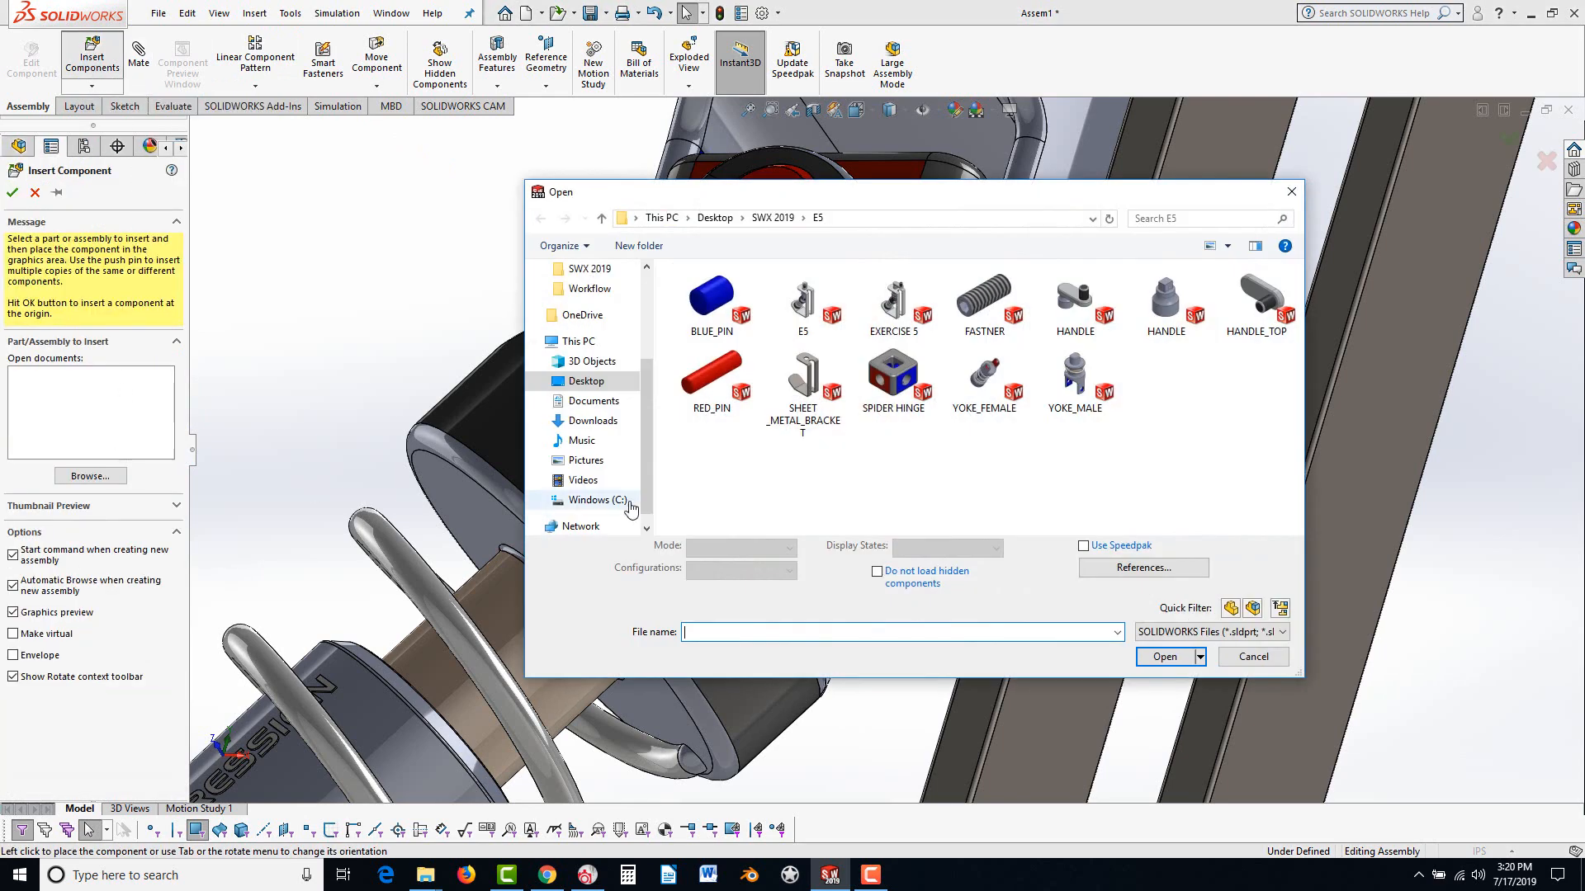
{"action": "left_click", "coordinate": [985, 299]}
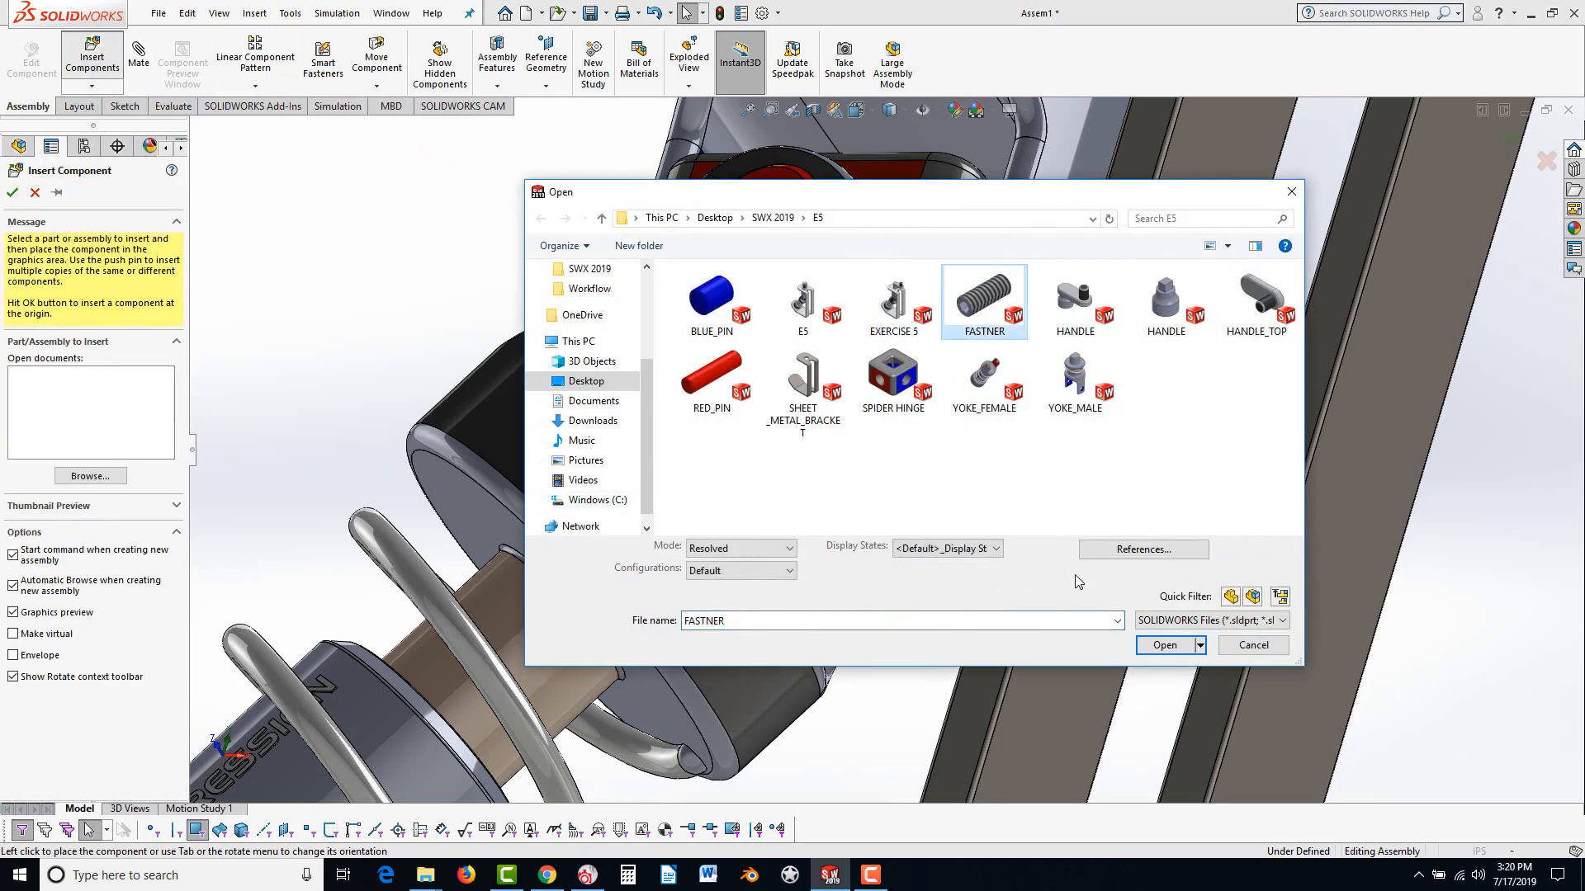
{"action": "left_click", "coordinate": [1172, 652]}
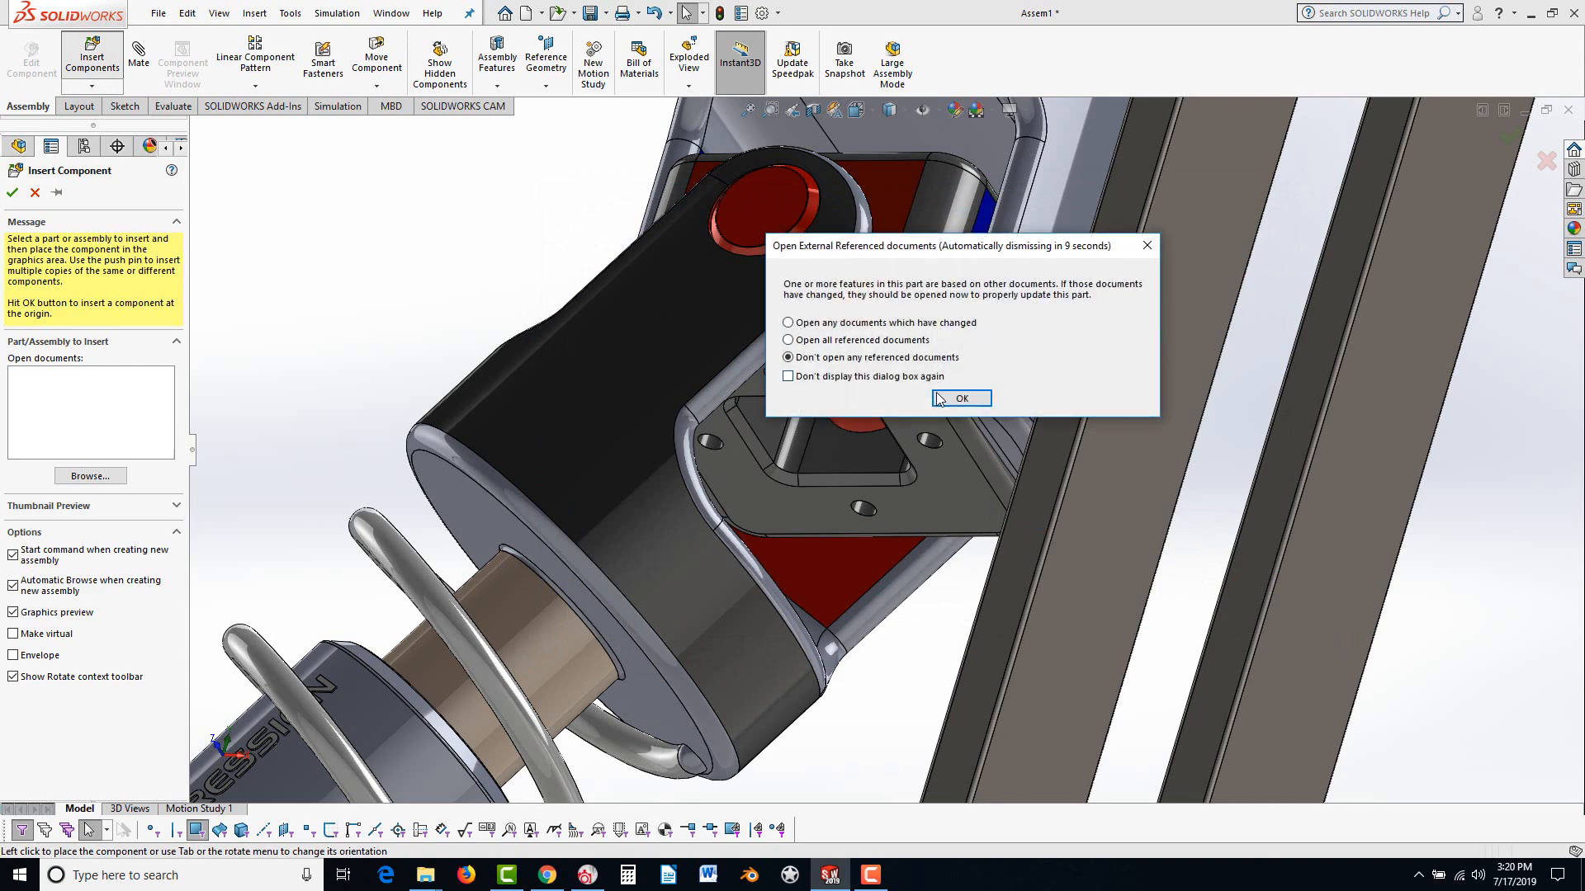
{"action": "left_click", "coordinate": [957, 400]}
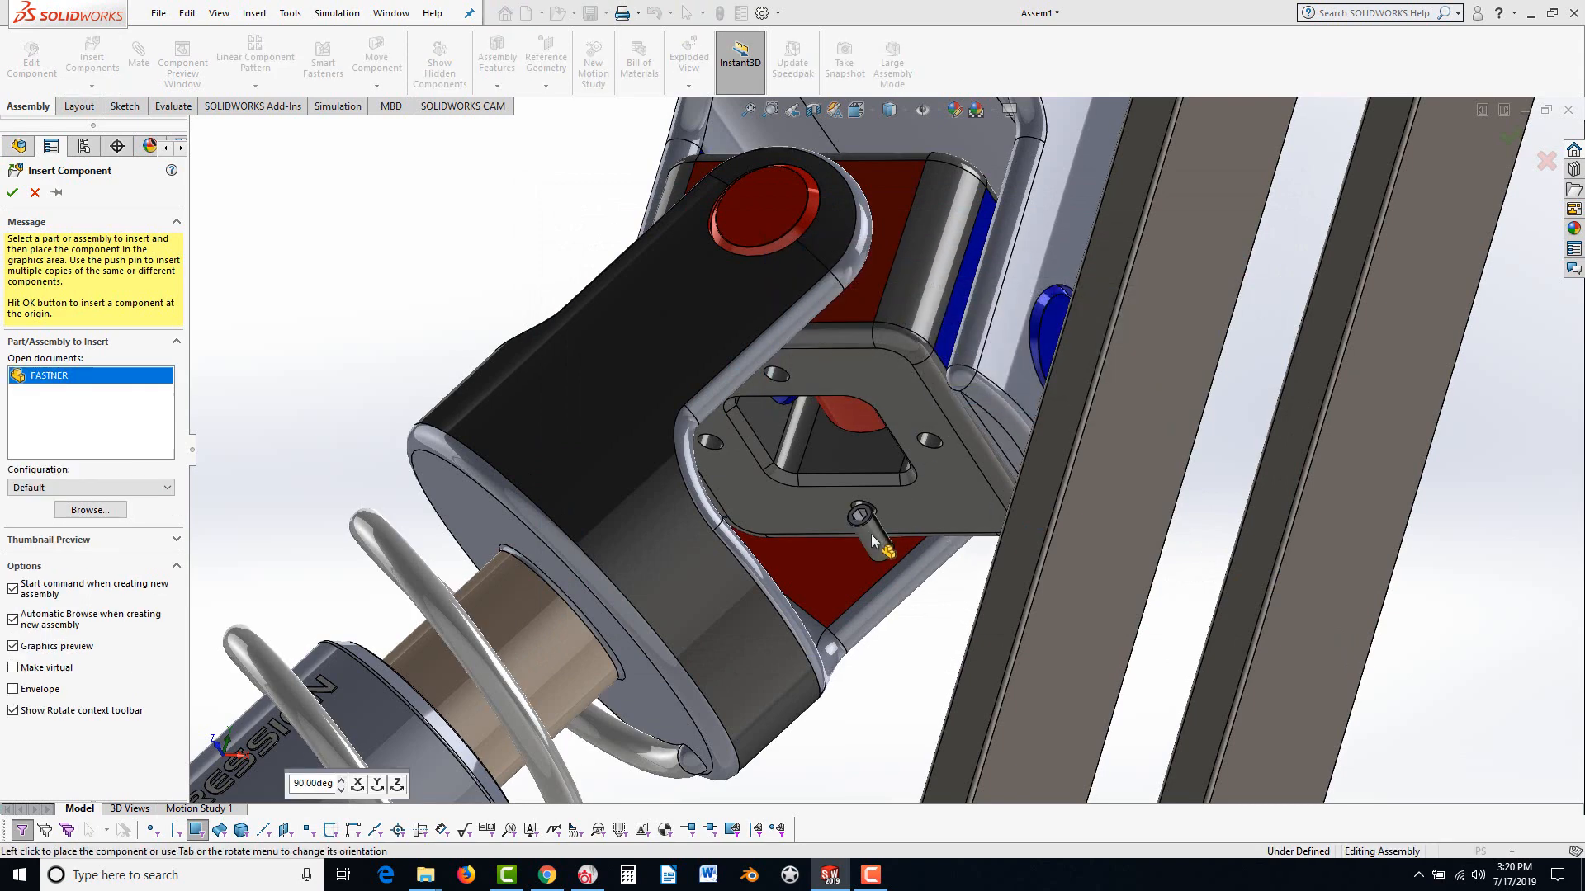
{"action": "left_click", "coordinate": [885, 454]}
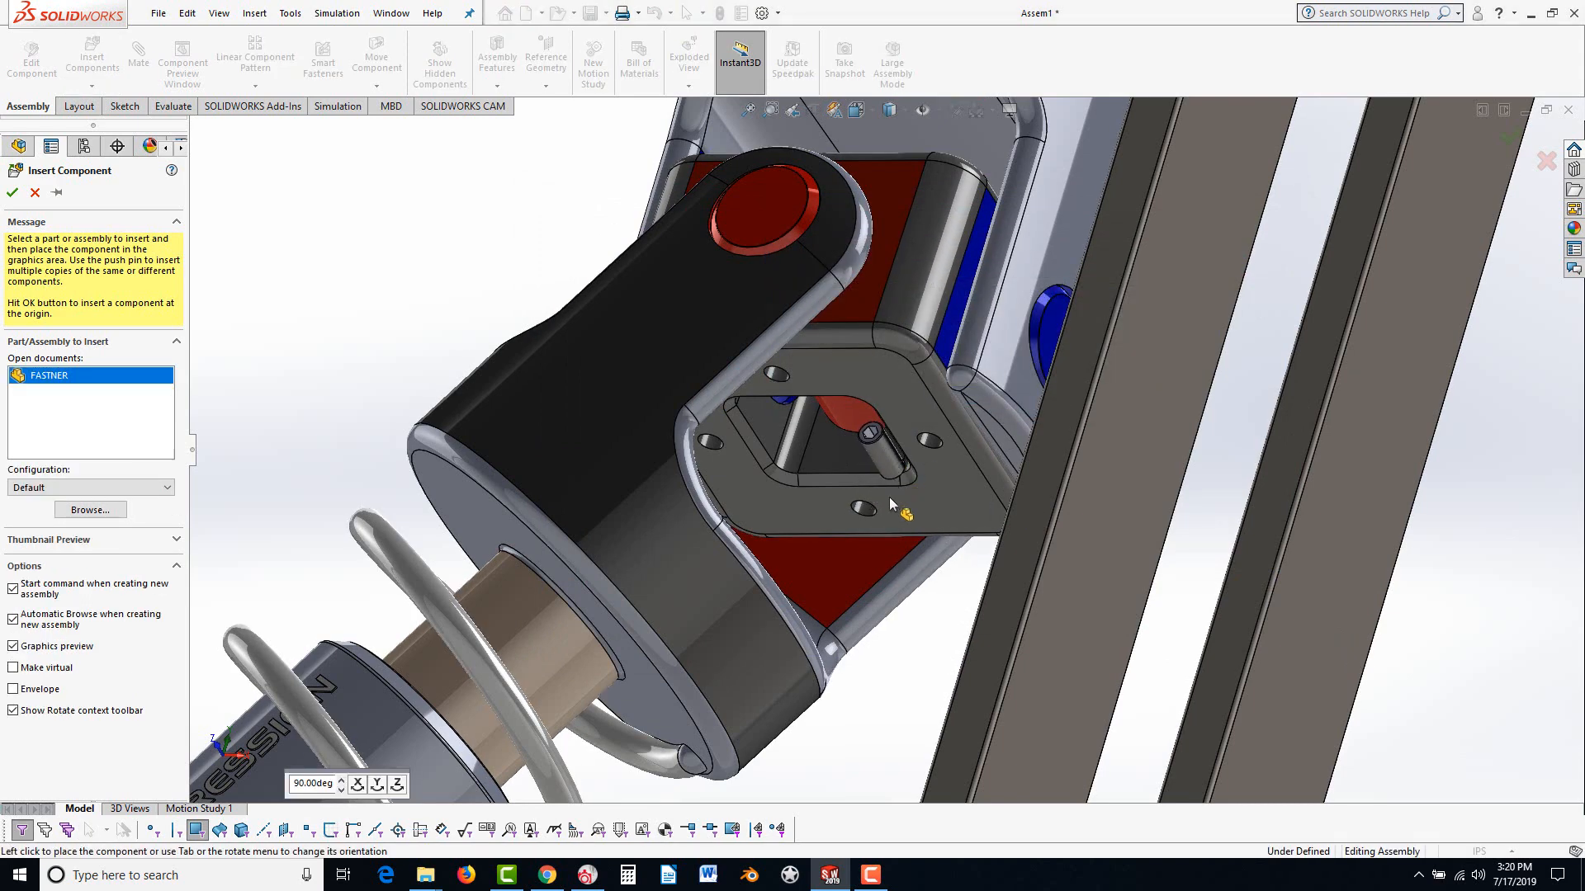
Position the fastener by its cylindrical face over the spider hinge hole nearest the bracket arms for a SmartMate
{"action": "scroll", "coordinate": [908, 449], "scroll_direction": "down", "scroll_amount": 5}
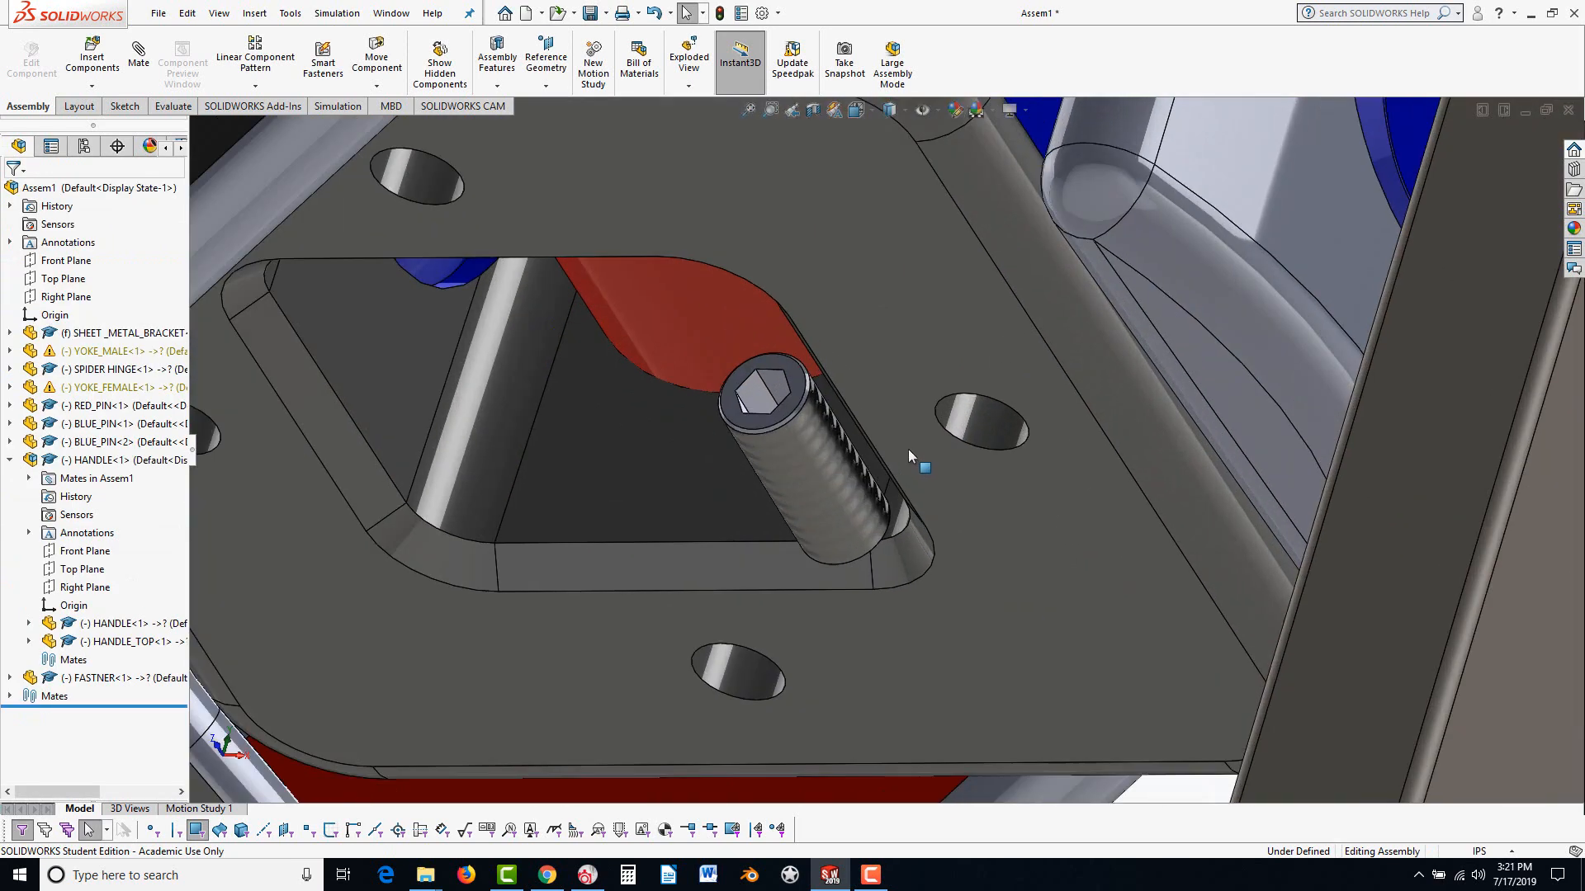
{"action": "scroll", "coordinate": [893, 437], "scroll_direction": "down", "scroll_amount": 3}
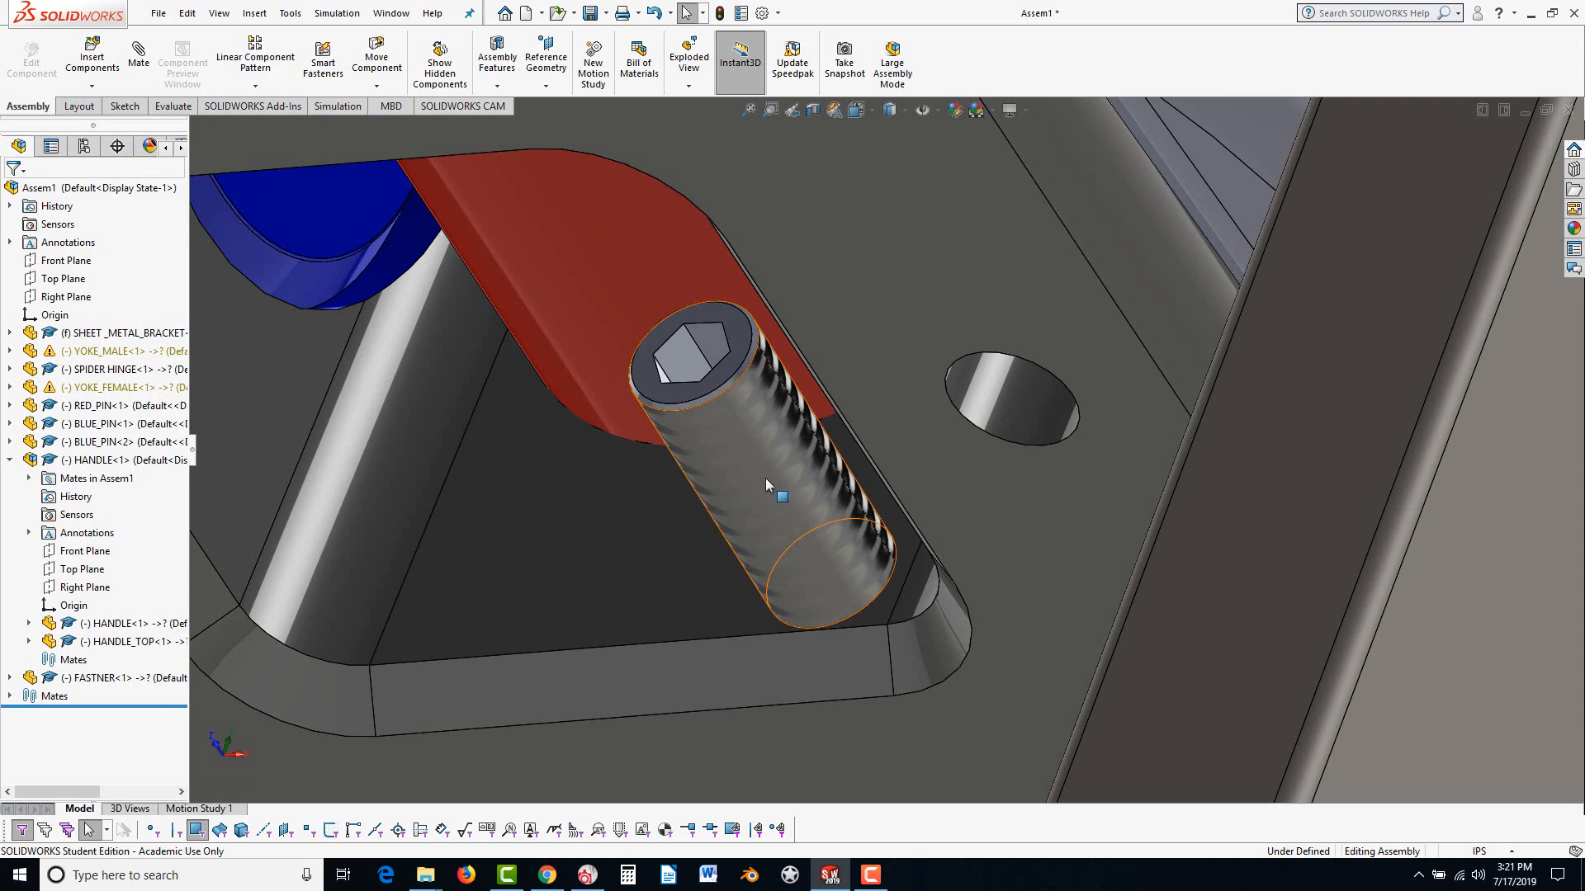
{"action": "left_click_drag", "start_coordinate": [774, 495], "coordinate": [1017, 402]}
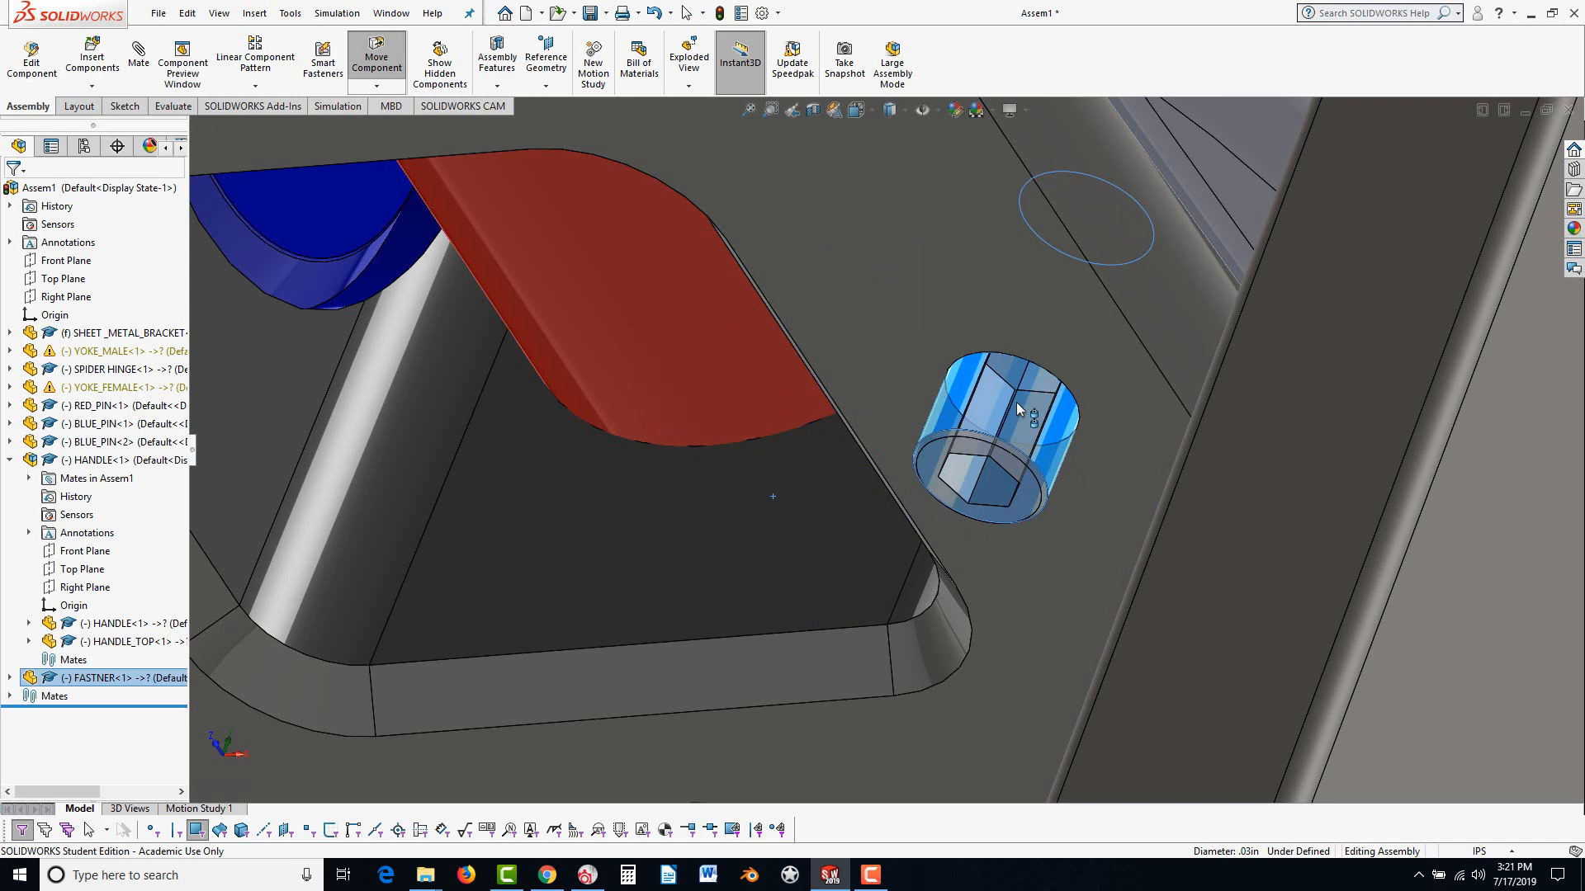
{"action": "key", "text": "alt+Tab"}
{"action": "key", "text": "alt+Tab"}
{"action": "key", "text": "alt+Tab"}
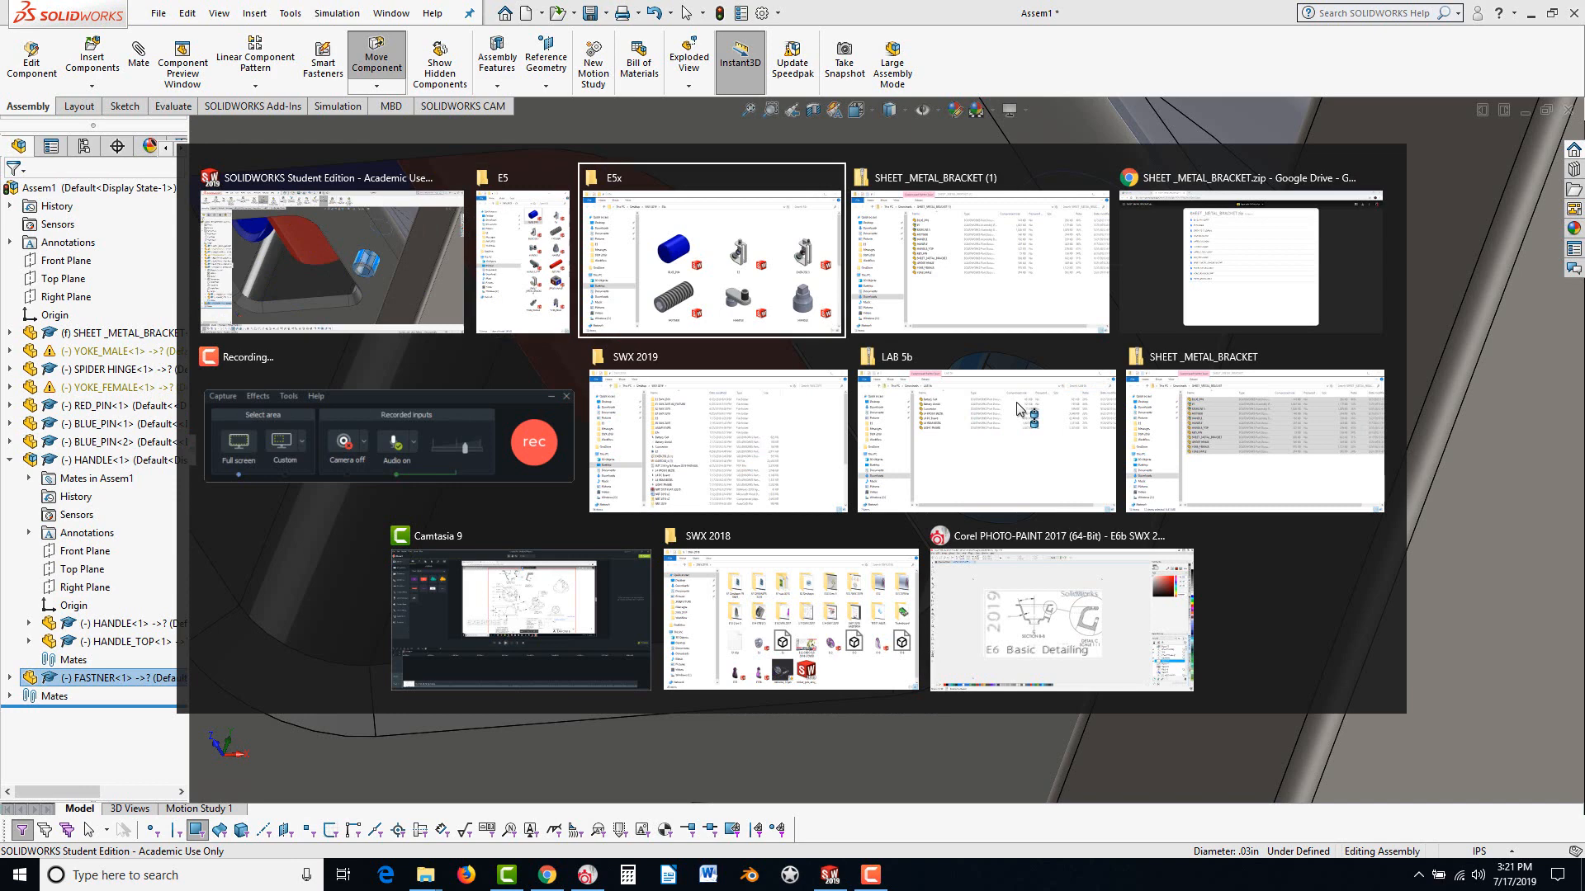
{"action": "key", "text": "alt+Tab"}
{"action": "key", "text": "alt+Tab"}
{"action": "key", "text": "alt+Tab"}
{"action": "key", "text": "alt+Tab"}
{"action": "key", "text": "alt+Tab"}
{"action": "key", "text": "alt+Tab"}
{"action": "key", "text": "alt+Tab"}
{"action": "key", "text": "alt+Tab"}
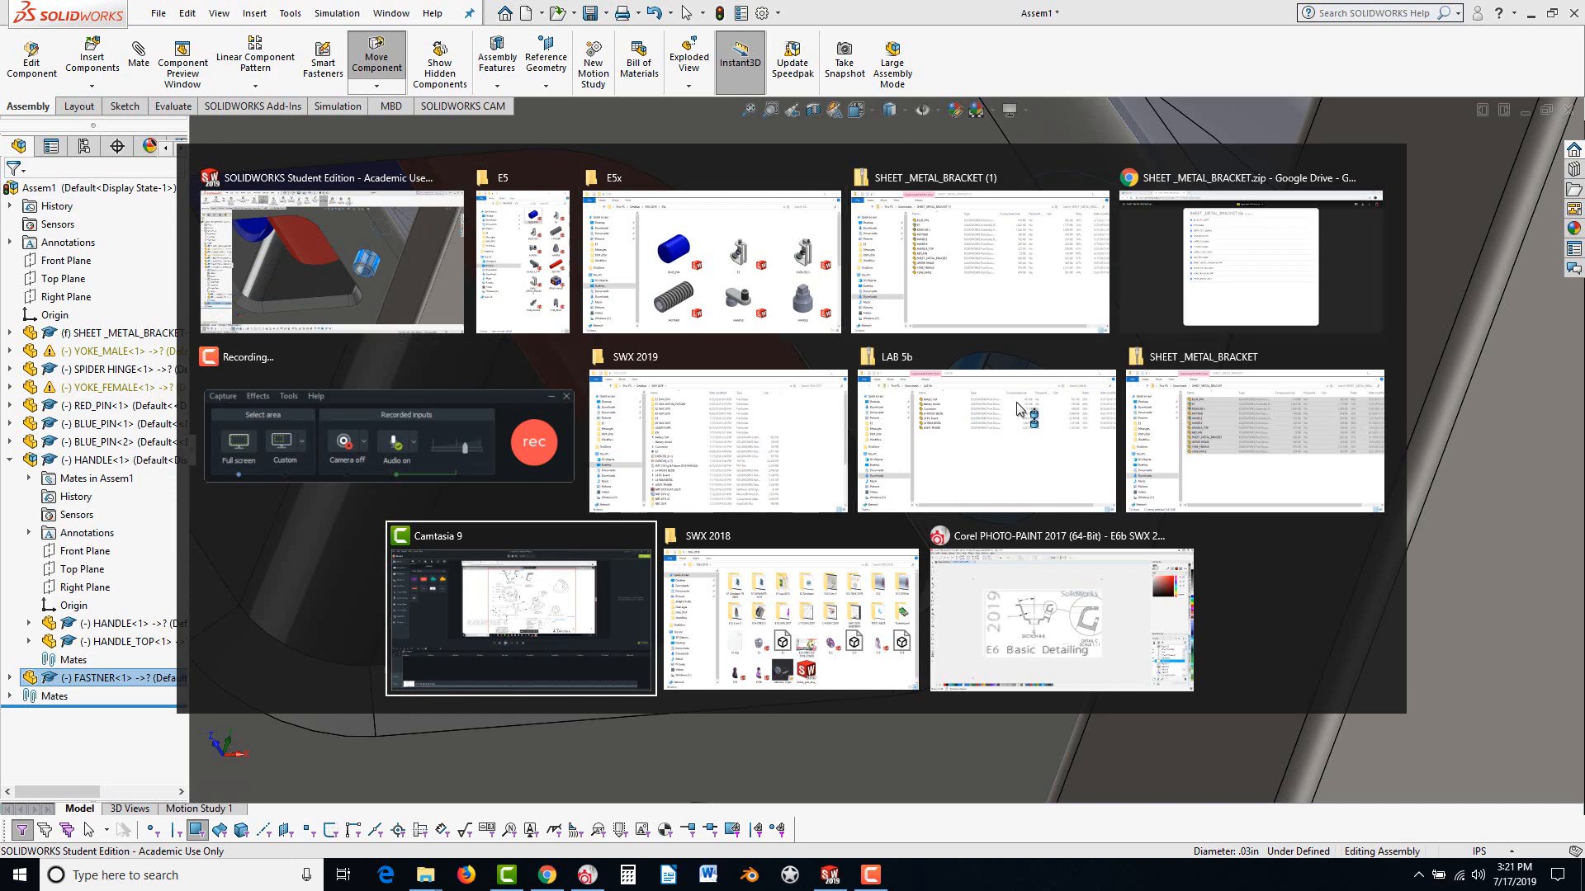
{"action": "key", "text": "alt+Tab"}
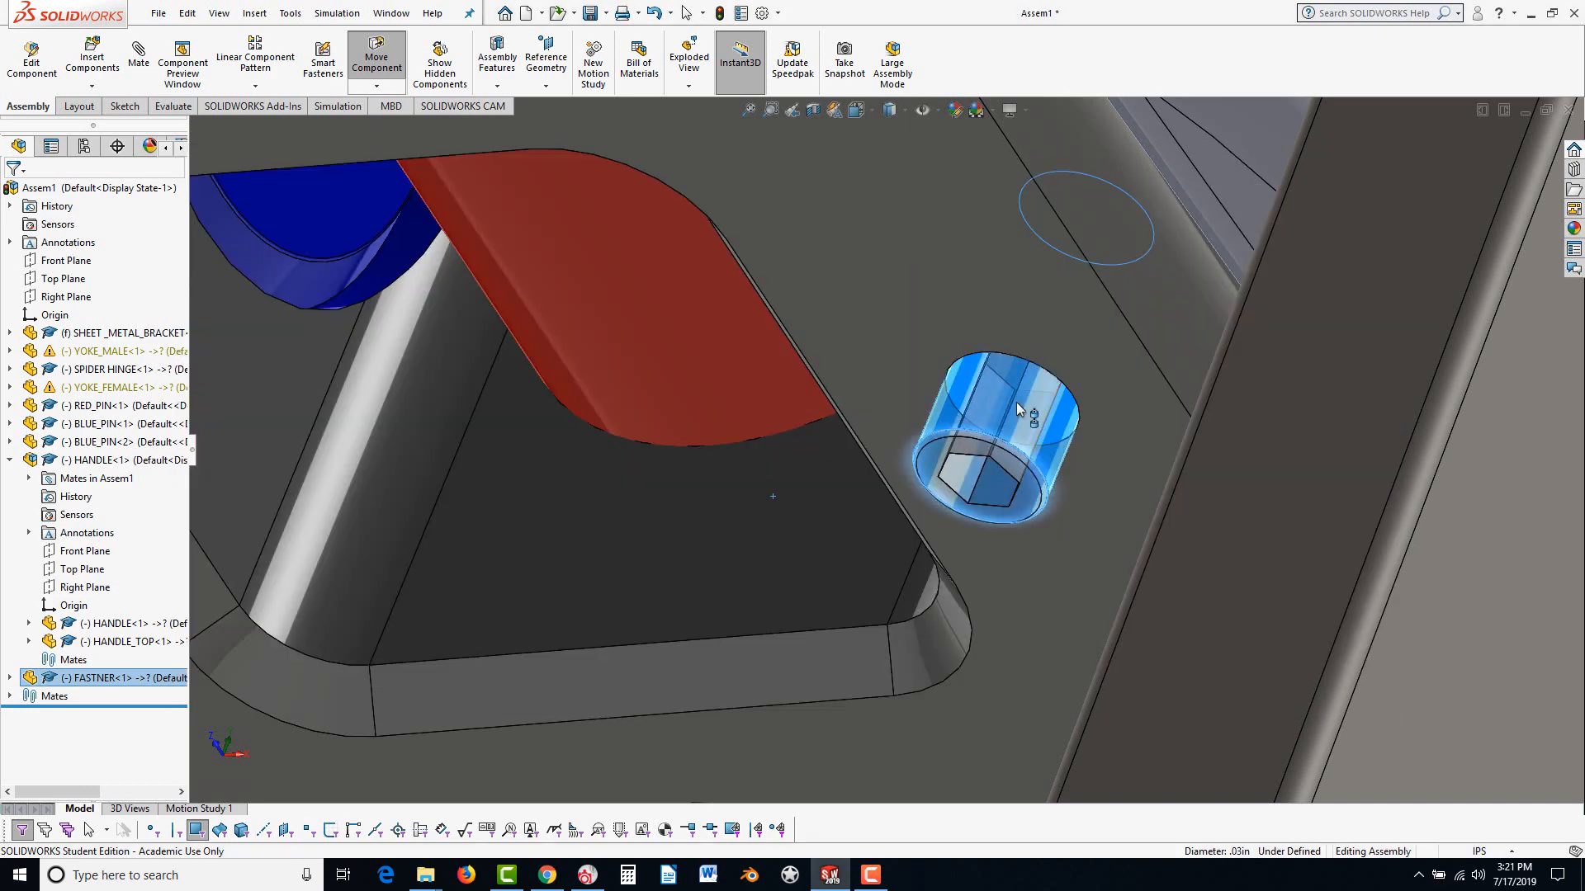
Apply a concentric mate between the fastener and the spider hinge hole nearest the bracket arms
{"action": "left_click_drag", "start_coordinate": [1017, 403], "coordinate": [1026, 397]}
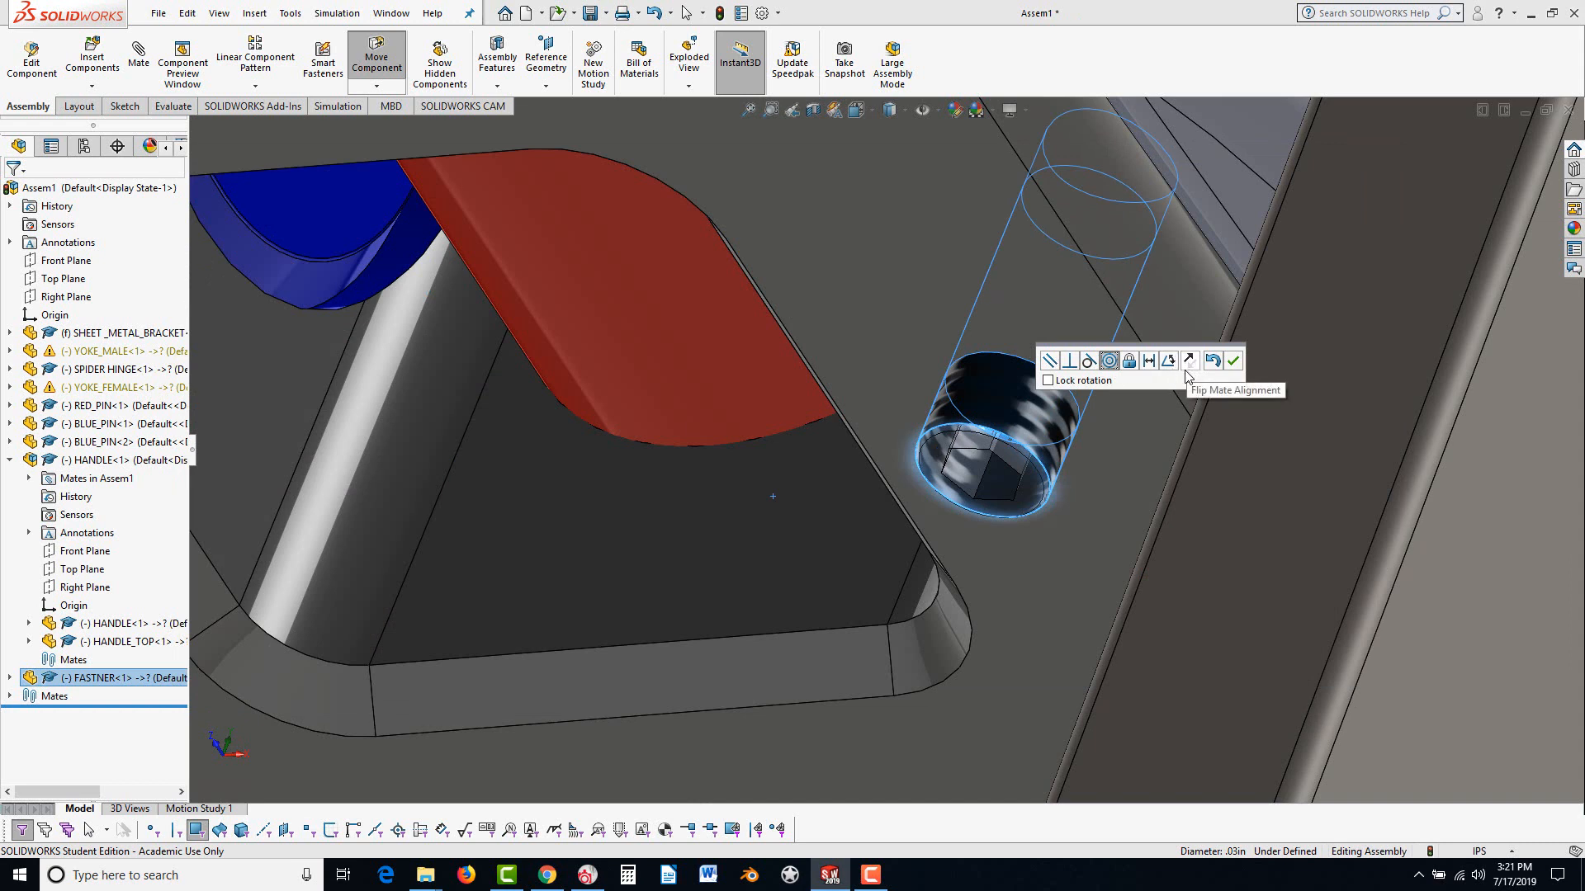
{"action": "left_click", "coordinate": [1232, 361]}
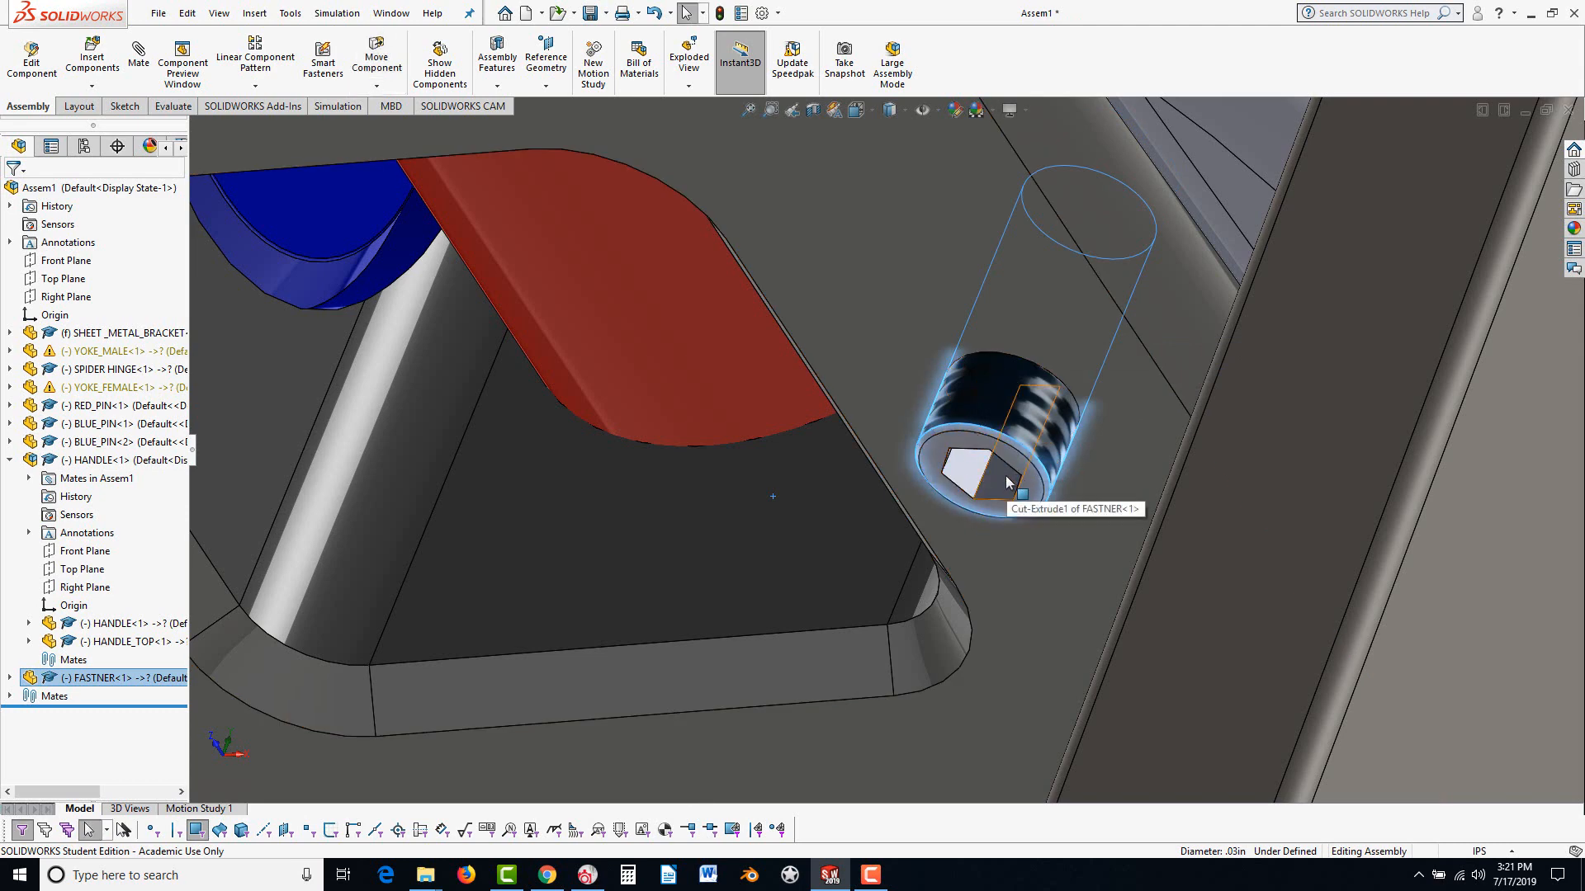
Mate the fastener's hex-socket end face coincident with the spider hinge's drilled face using a SmartMate
{"action": "left_click", "coordinate": [1038, 490]}
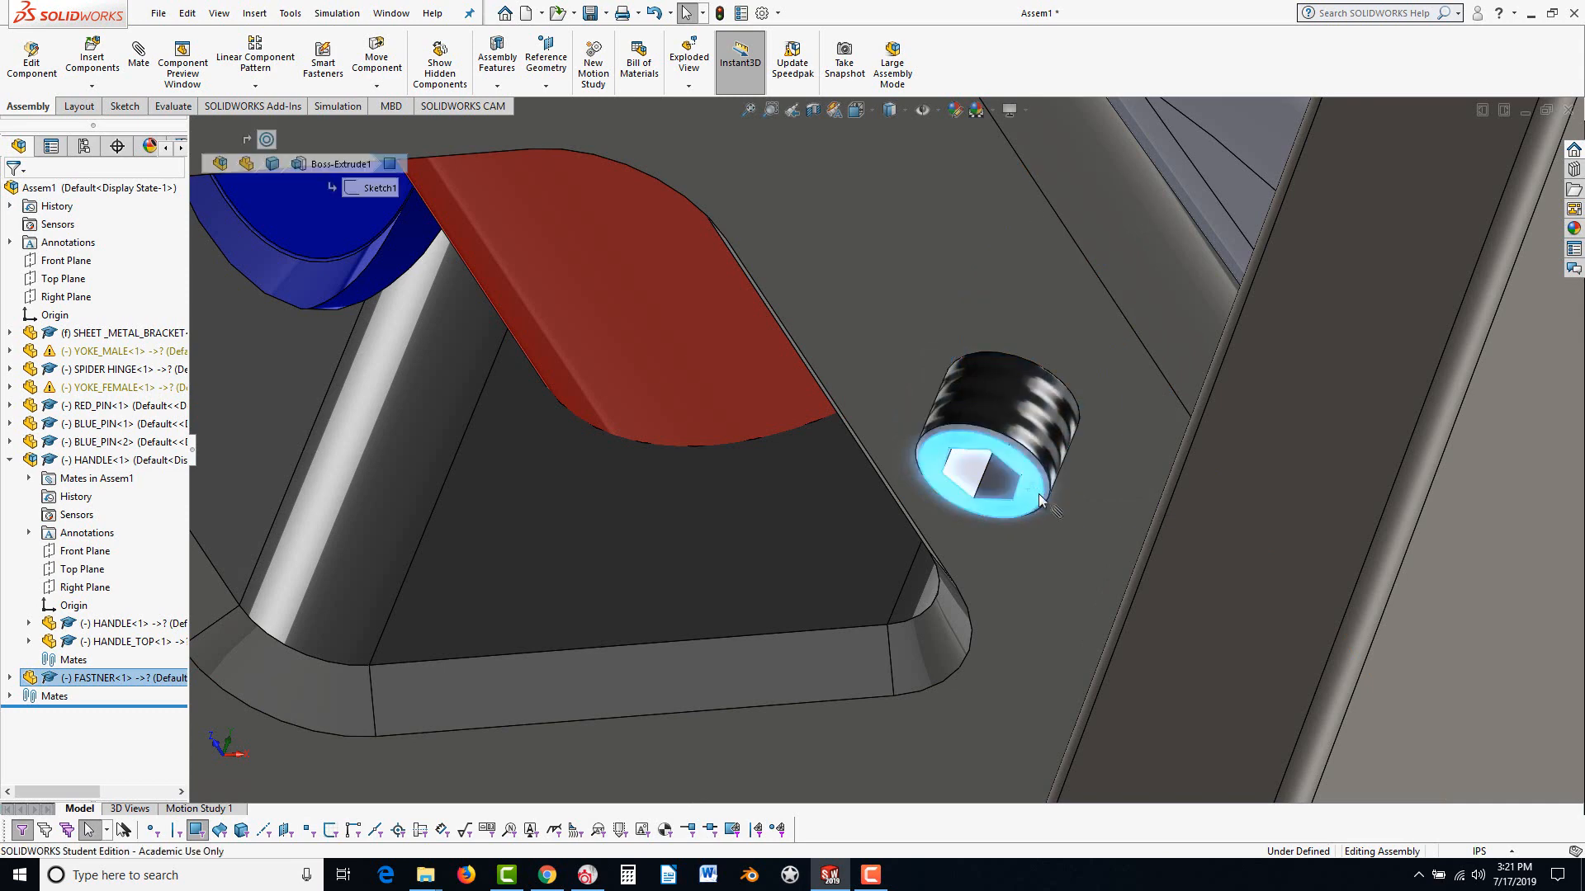
{"action": "left_click_drag", "start_coordinate": [1030, 495], "coordinate": [1070, 488], "text": "alt"}
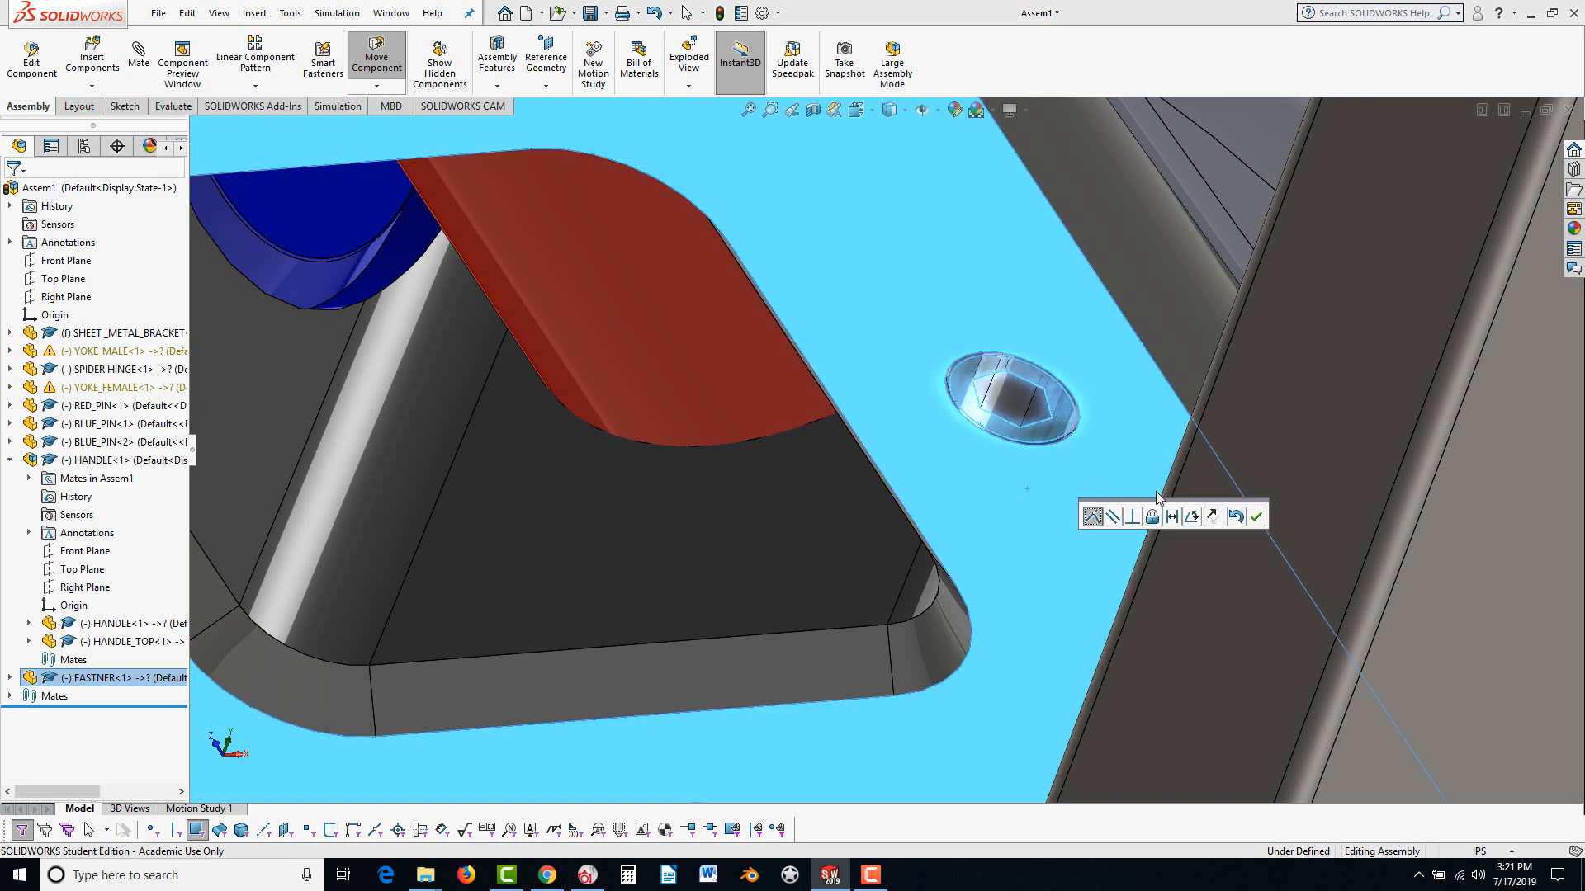
{"action": "left_click", "coordinate": [1256, 516]}
{"action": "scroll", "coordinate": [1136, 590], "scroll_direction": "up", "scroll_amount": 6}
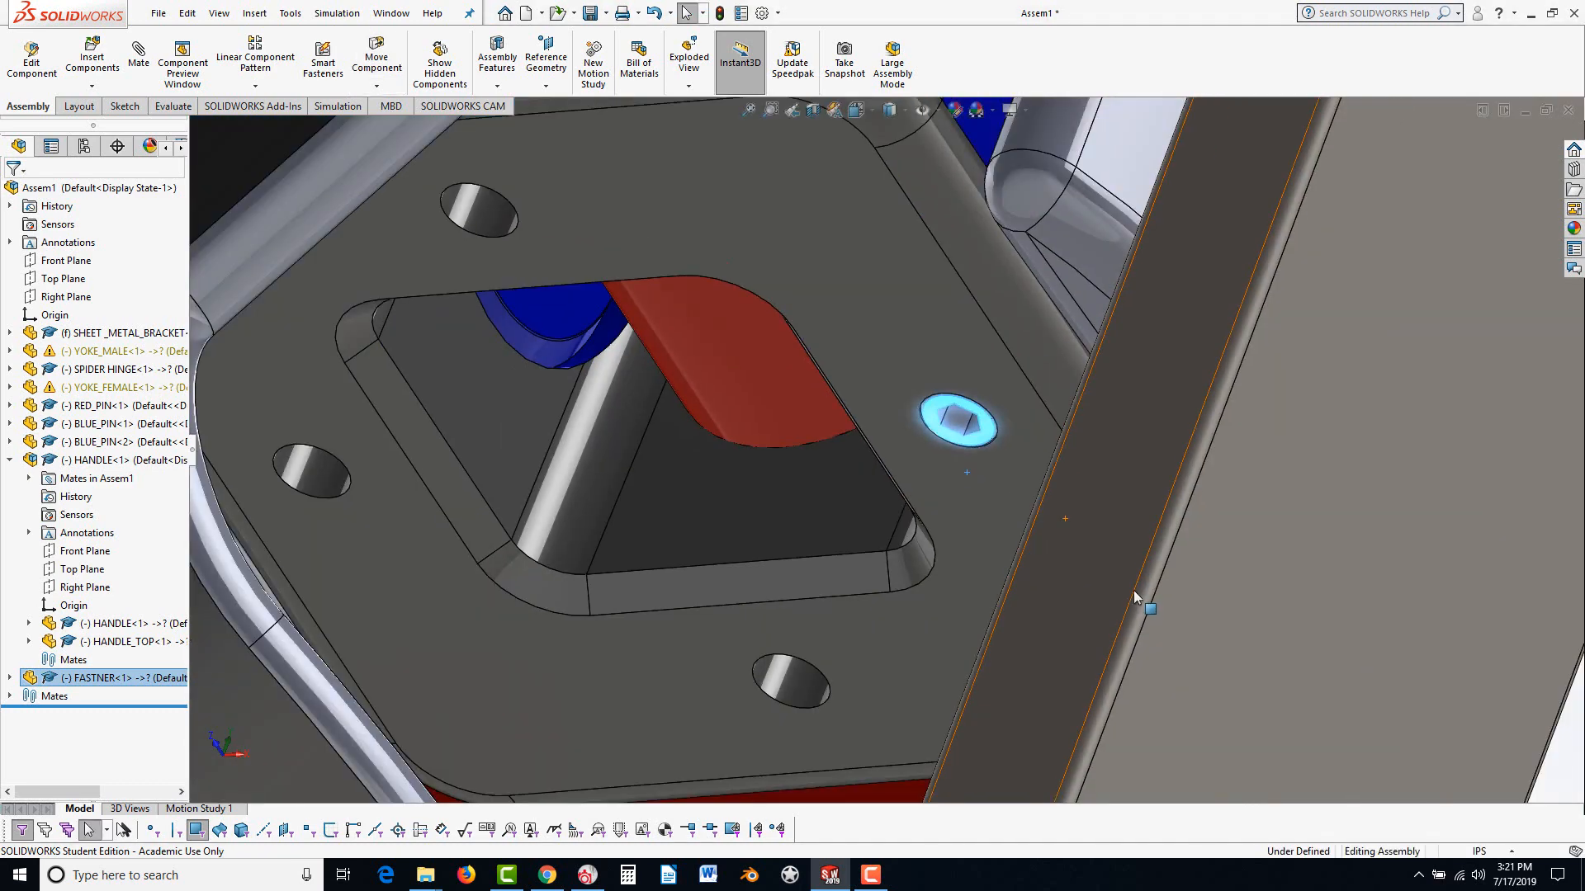
{"action": "key", "text": "Escape"}
Copy the mated fastener and place the second instance over the adjacent empty hole at the spider hinge's lower corner
{"action": "scroll", "coordinate": [974, 505], "scroll_direction": "down", "scroll_amount": 4}
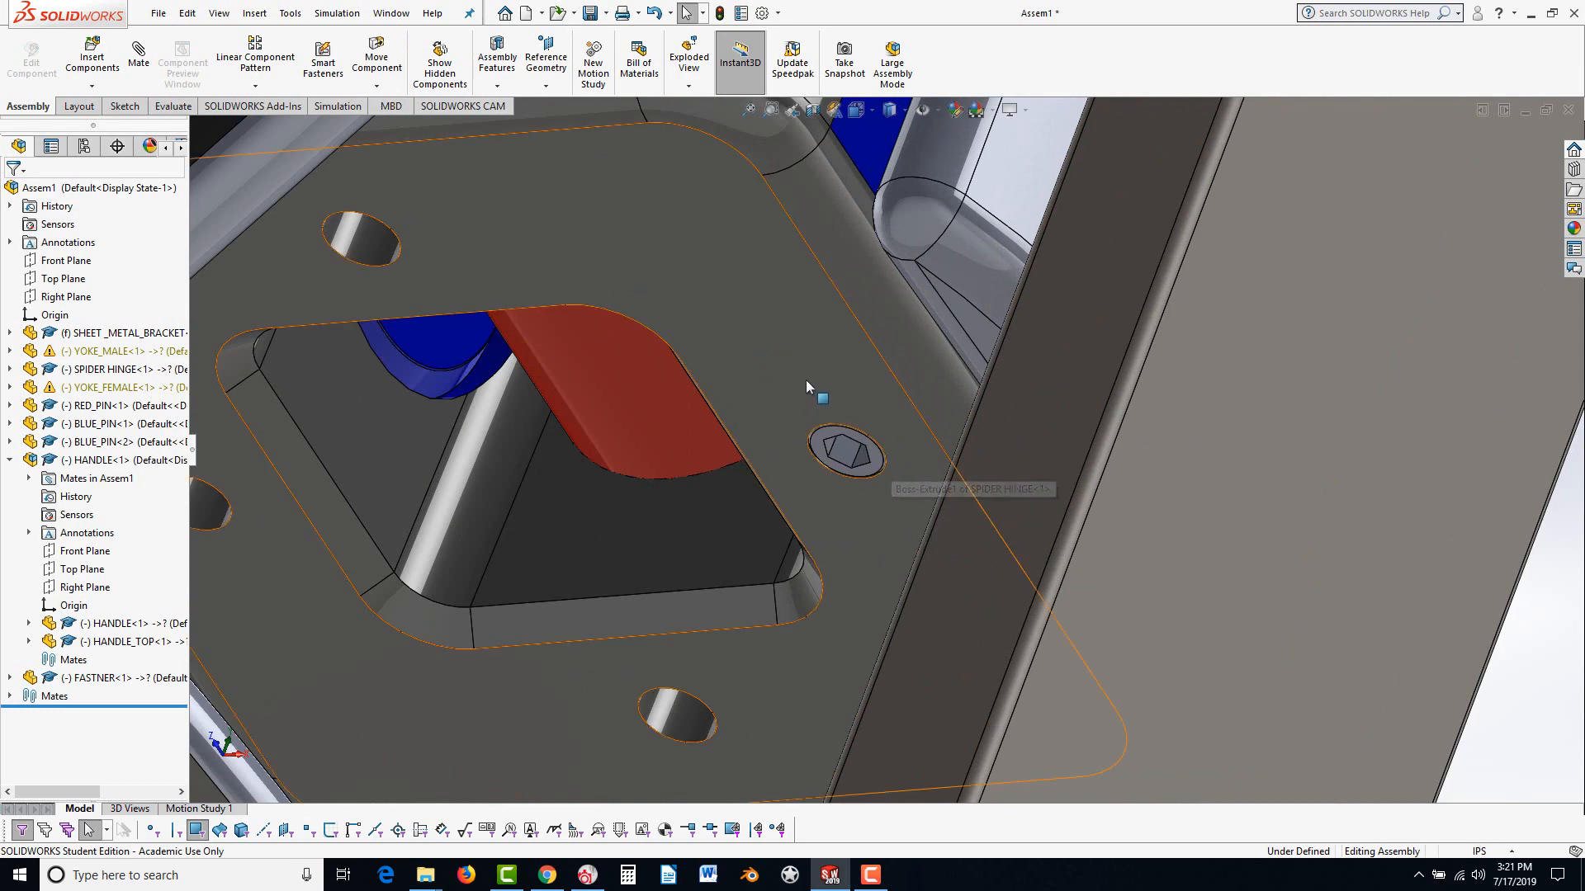
{"action": "scroll", "coordinate": [854, 456], "scroll_direction": "up", "scroll_amount": 2}
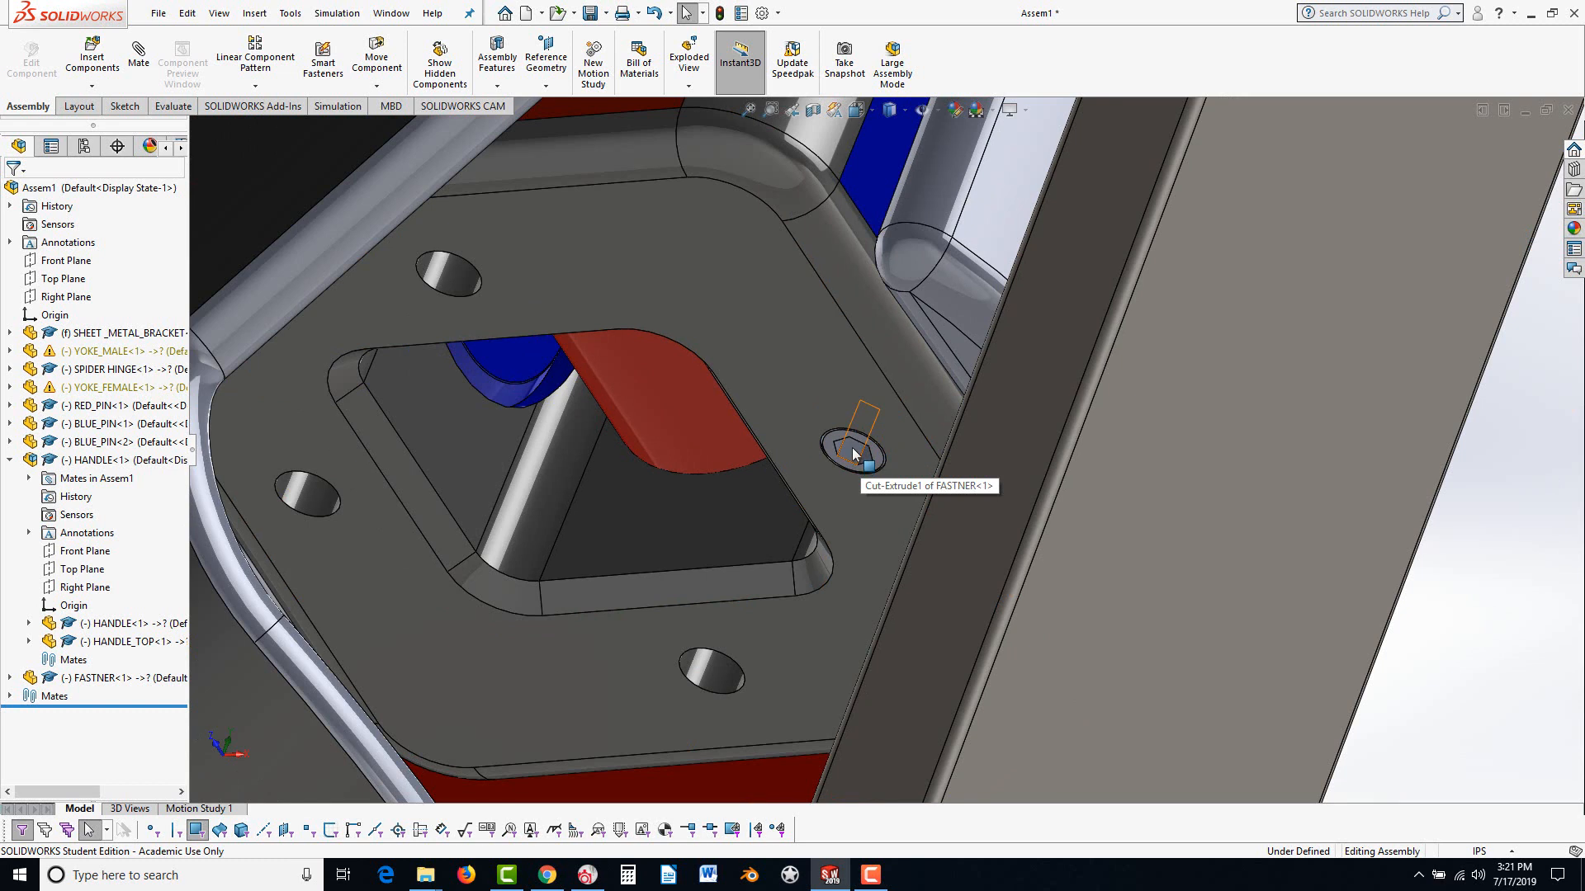
{"action": "left_click_drag", "start_coordinate": [854, 455], "coordinate": [715, 690]}
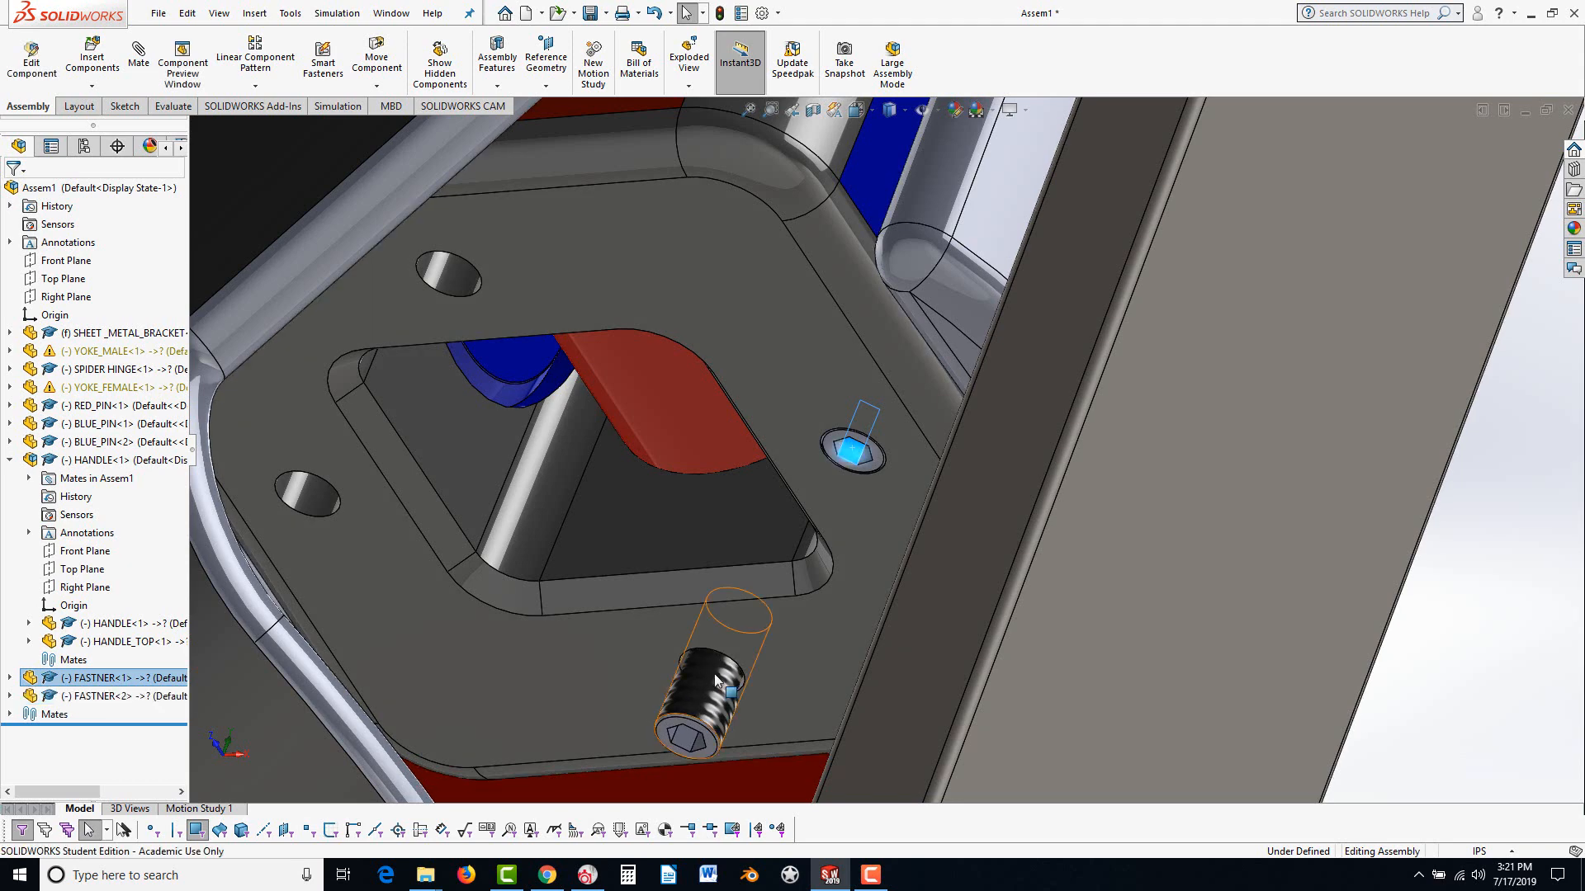
{"action": "key", "text": "Escape"}
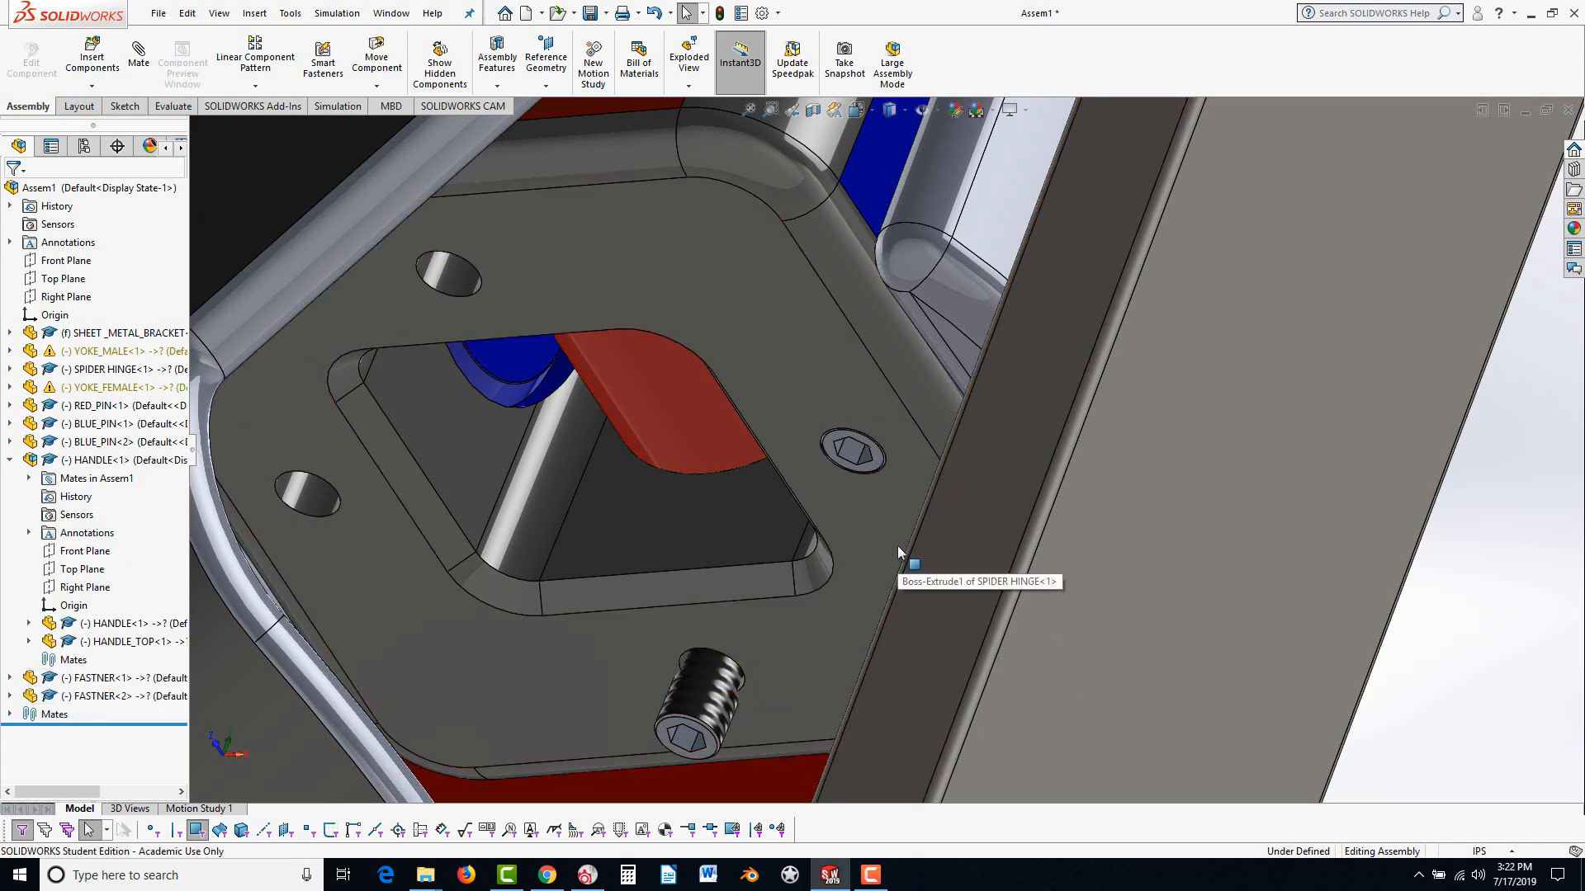
Apply a concentric mate between the second fastener's cylindrical face and the empty hole at the spider hinge's lower corner
{"action": "scroll", "coordinate": [727, 685], "scroll_direction": "down", "scroll_amount": 5}
{"action": "left_click", "coordinate": [805, 624]}
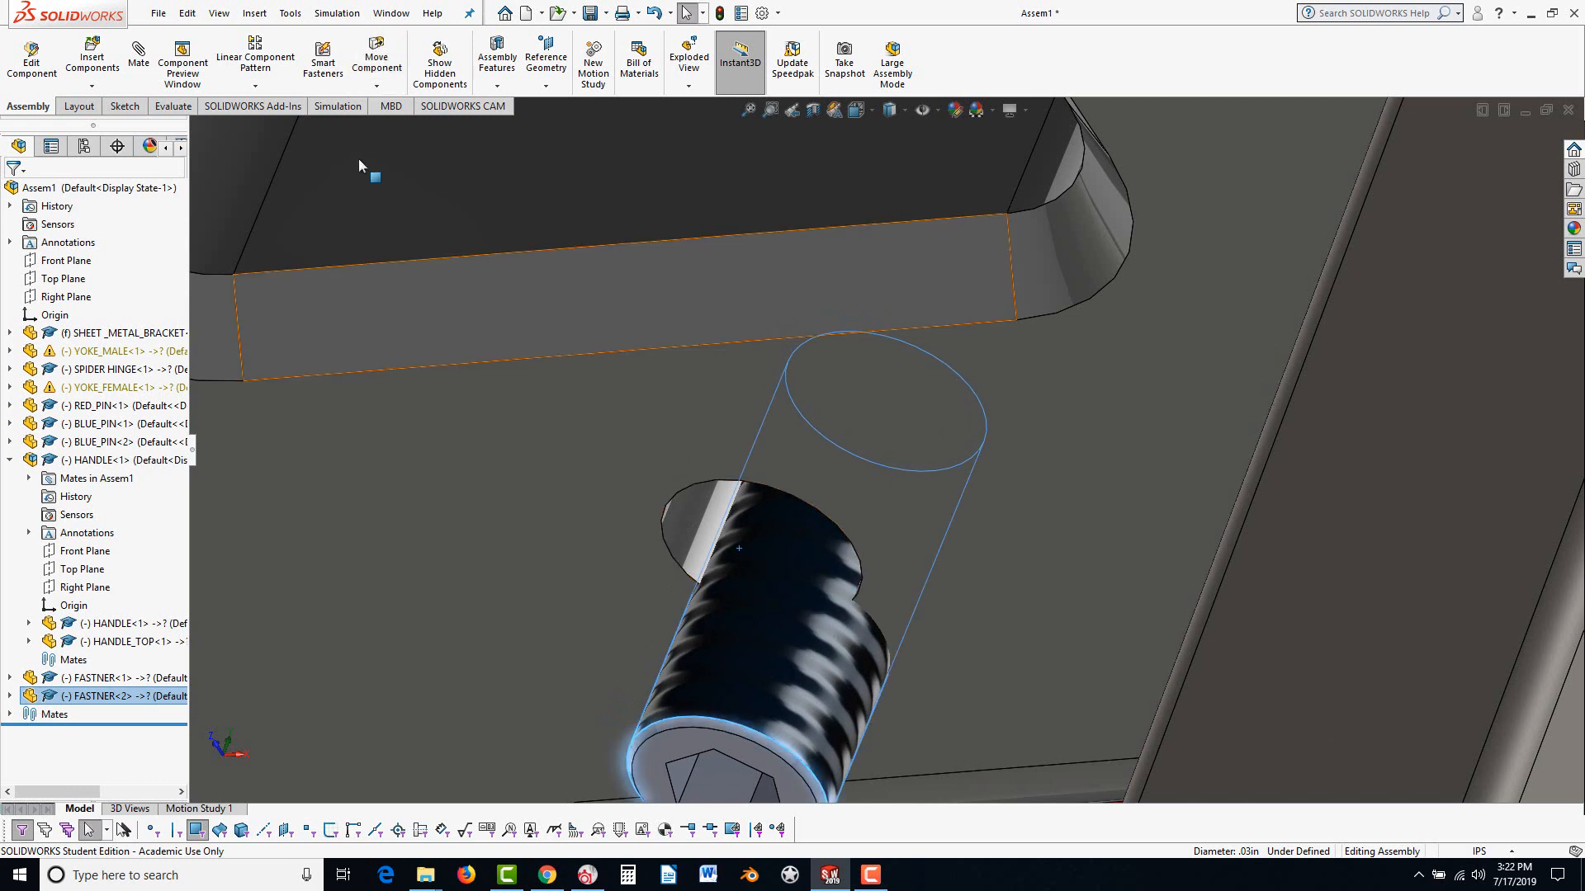
{"action": "left_click", "coordinate": [140, 62]}
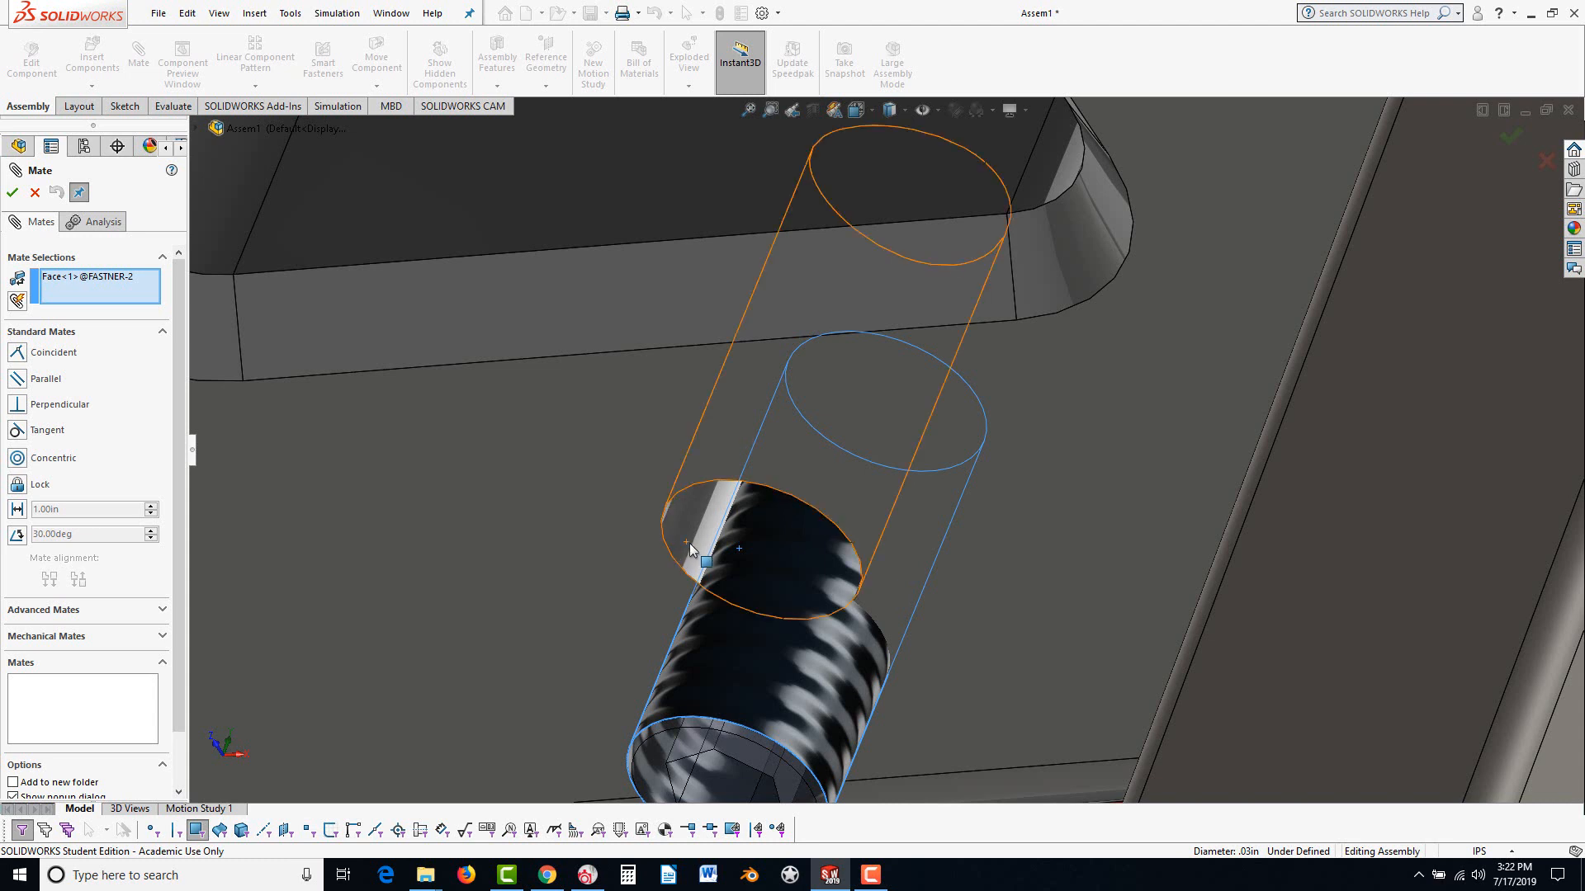
{"action": "left_click", "coordinate": [706, 564]}
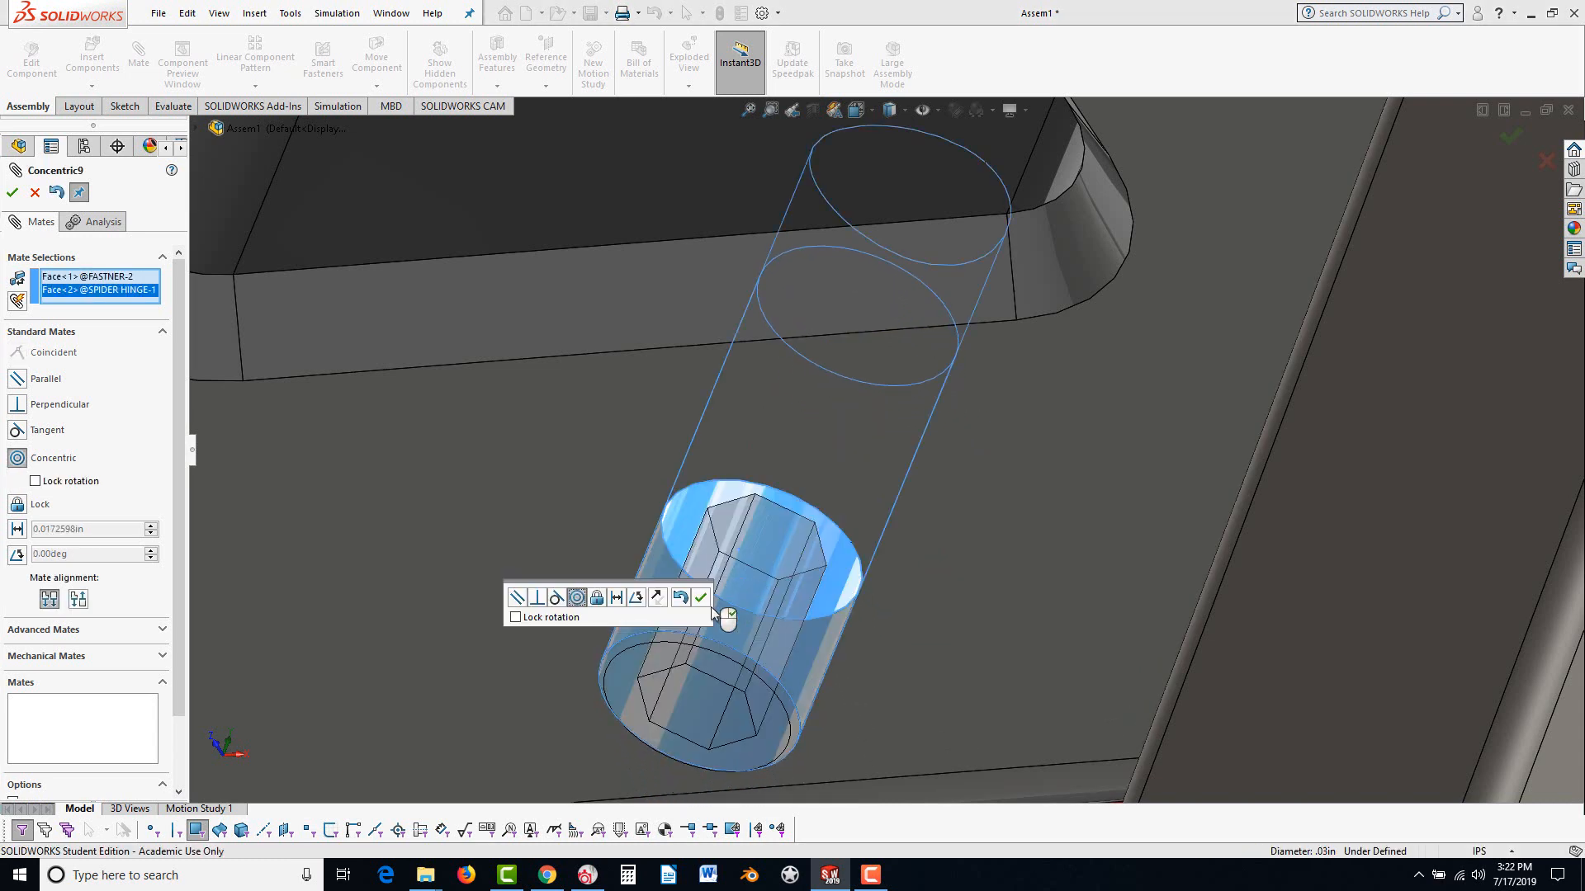
{"action": "left_click", "coordinate": [701, 597]}
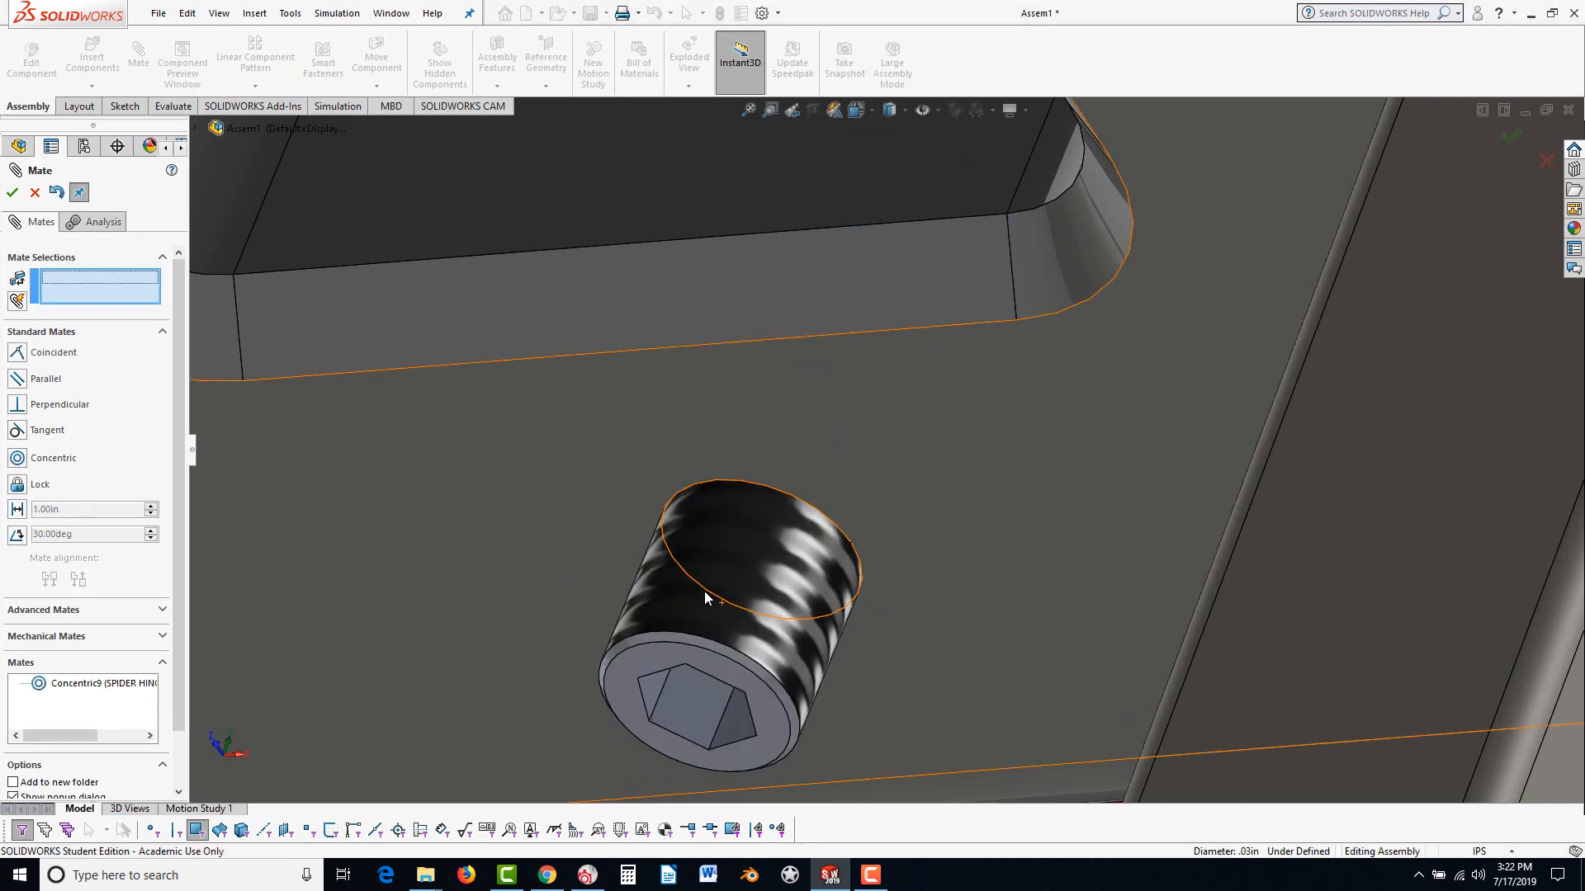
Mate the second fastener's hex-socket end face coincident with the spider hinge's drilled face and finish mating
{"action": "left_click", "coordinate": [635, 676]}
{"action": "left_click", "coordinate": [901, 609]}
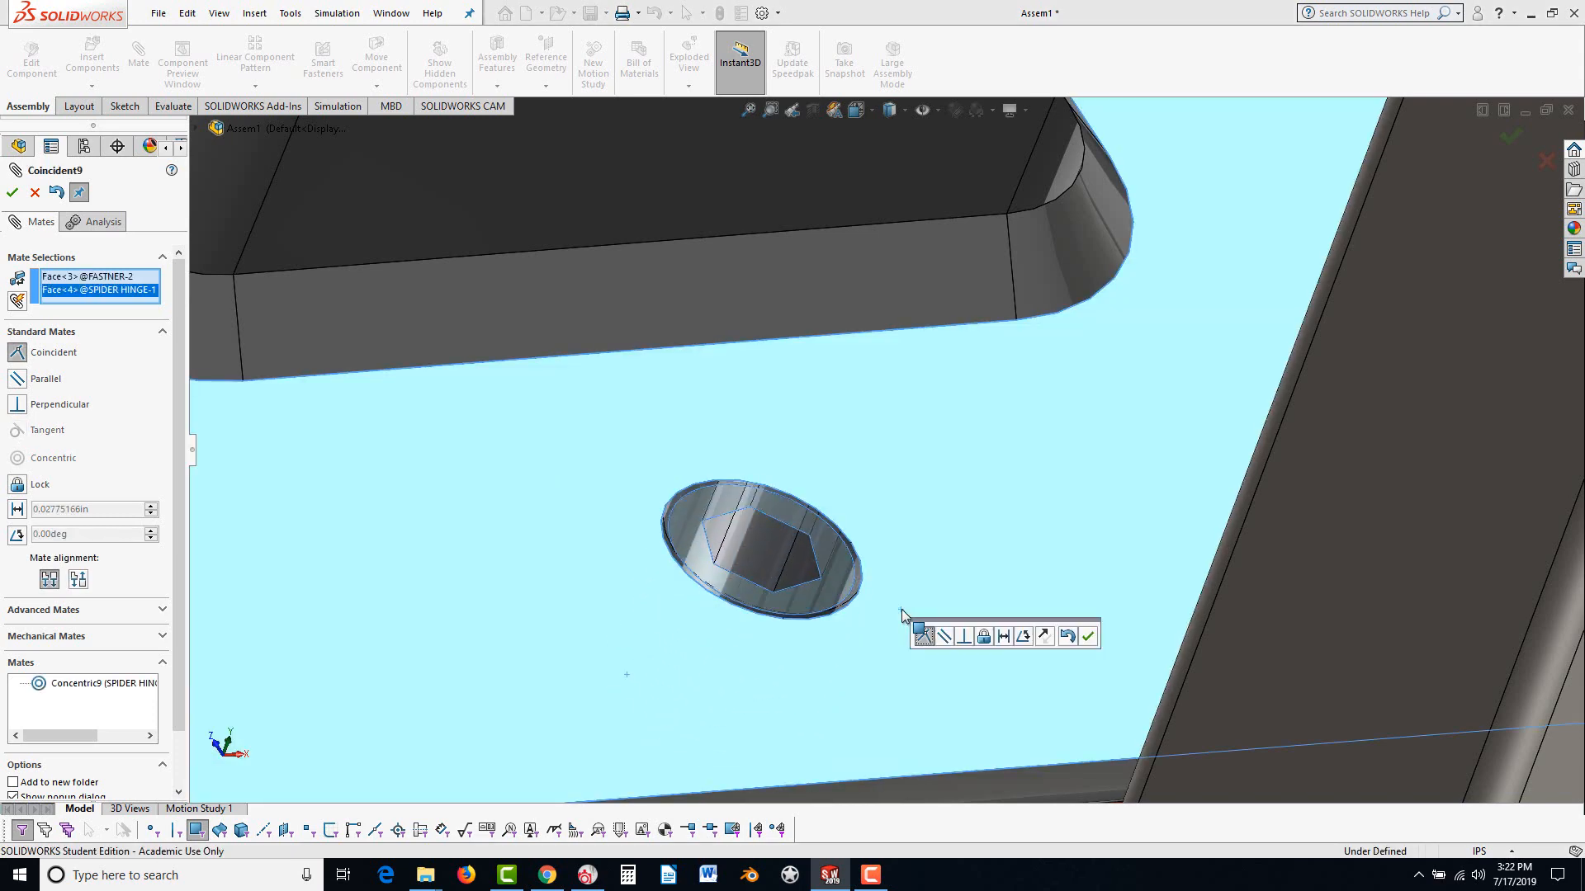
{"action": "left_click", "coordinate": [1089, 638]}
{"action": "scroll", "coordinate": [1046, 671], "scroll_direction": "up", "scroll_amount": 8}
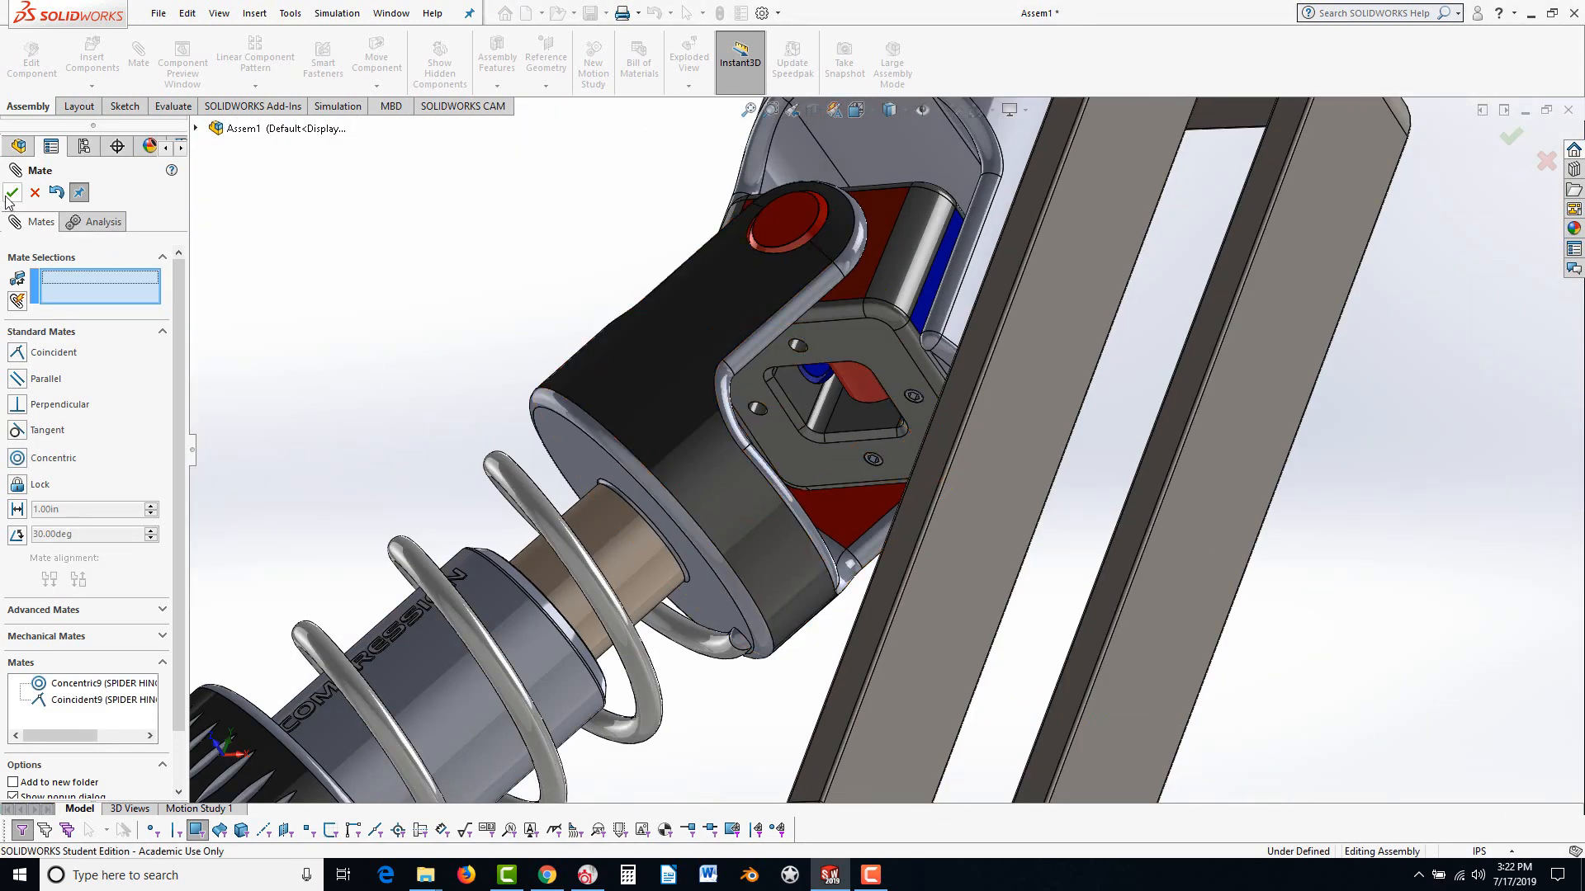
{"action": "left_click", "coordinate": [35, 193]}
{"action": "scroll", "coordinate": [585, 538], "scroll_direction": "up", "scroll_amount": 3}
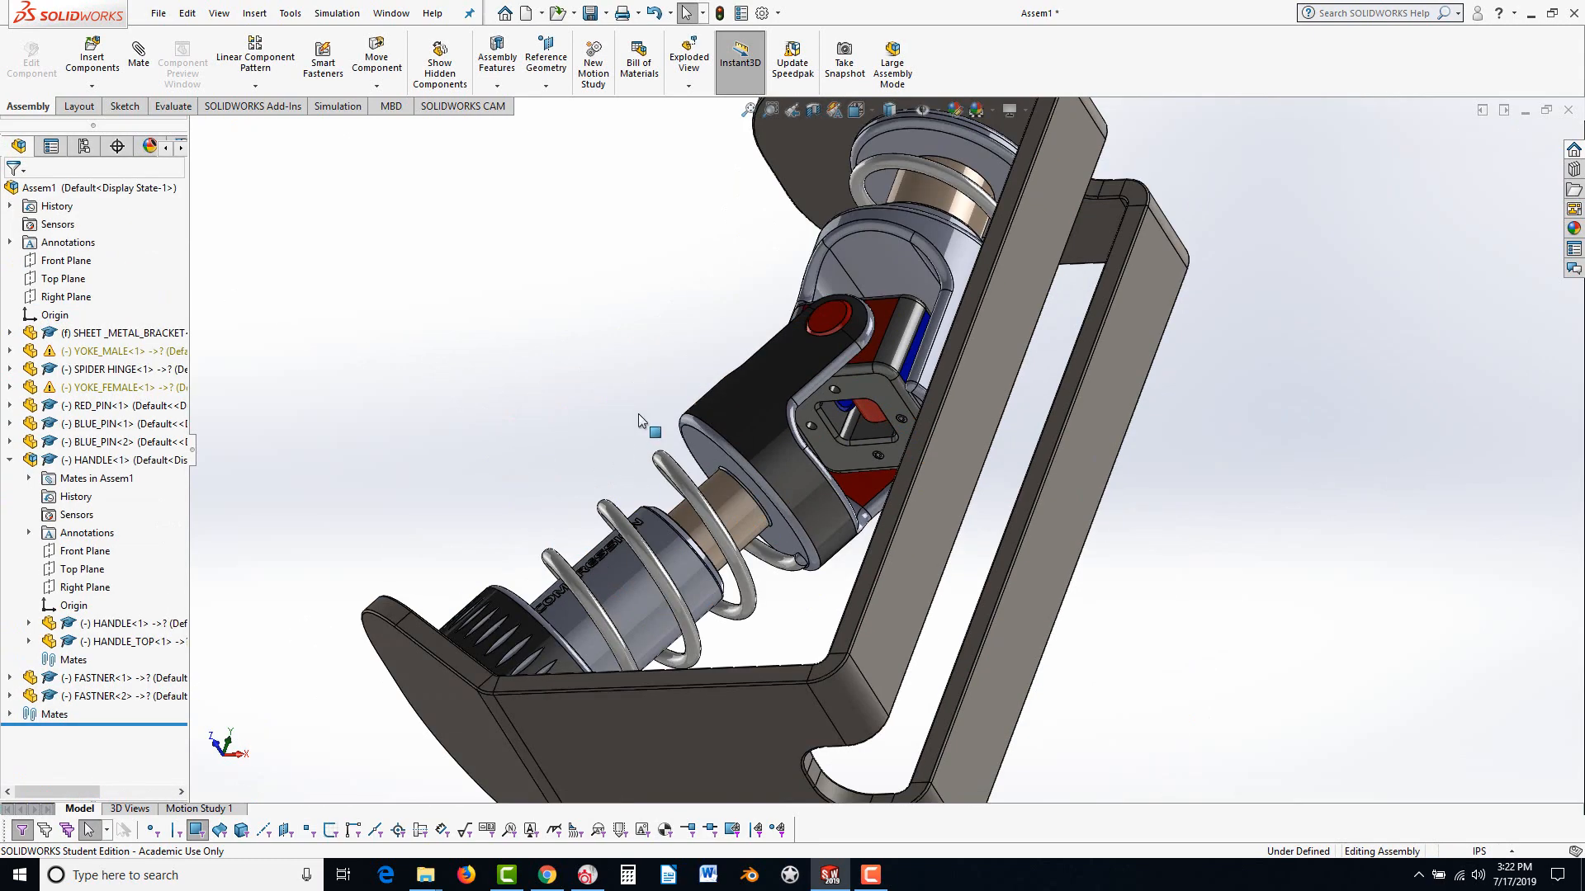
{"action": "middle_click_drag", "start_coordinate": [640, 417], "coordinate": [724, 775]}
{"action": "scroll", "coordinate": [819, 657], "scroll_direction": "up", "scroll_amount": 3}
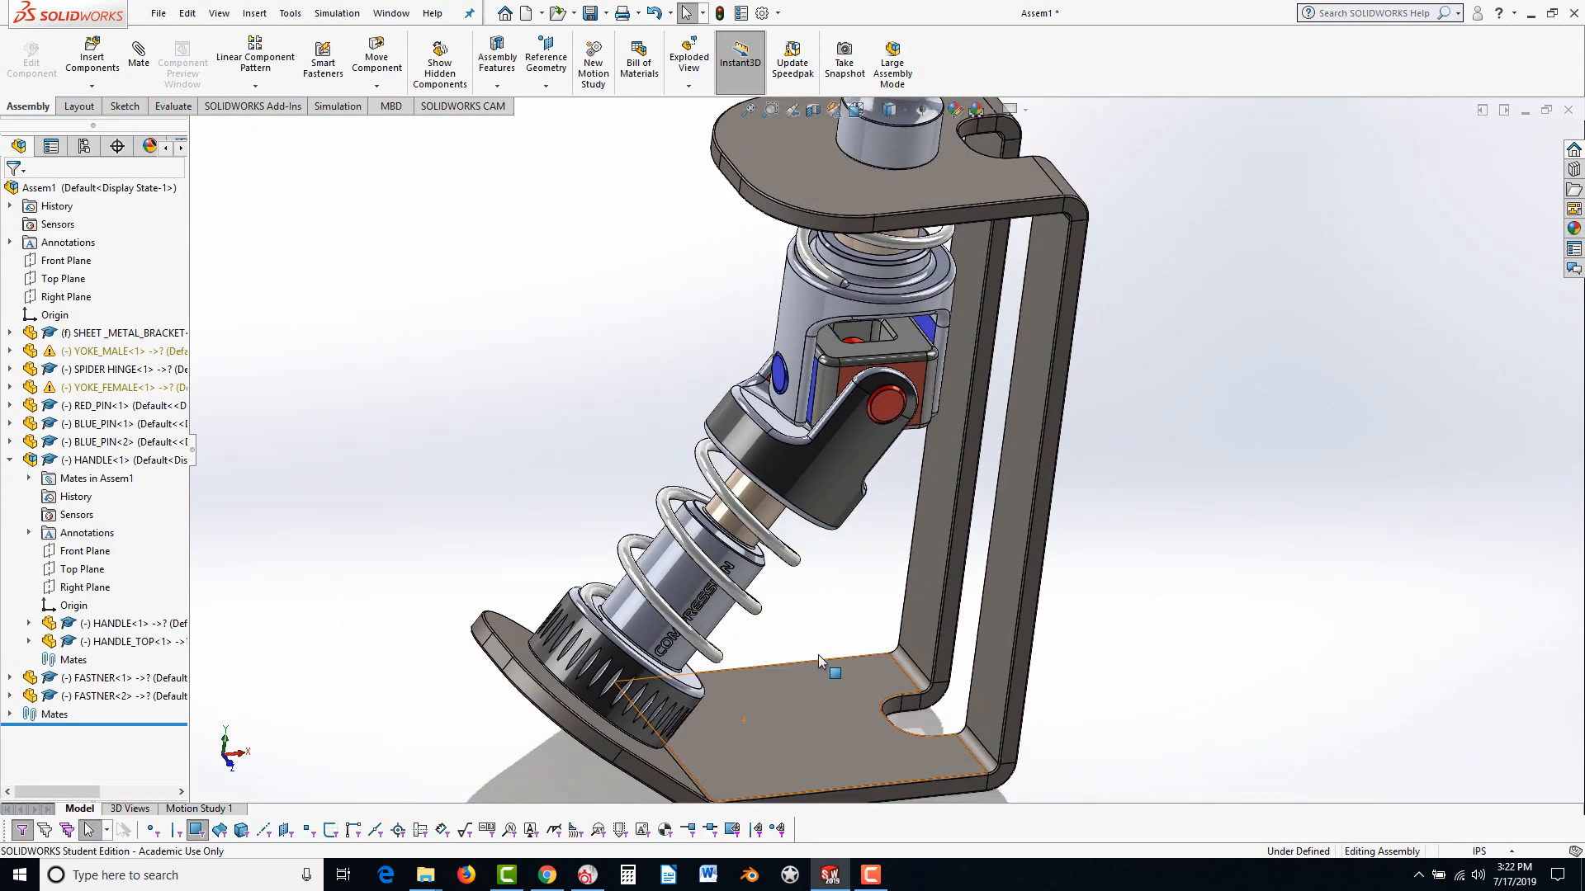
{"action": "middle_click_drag", "start_coordinate": [879, 541], "coordinate": [909, 437]}
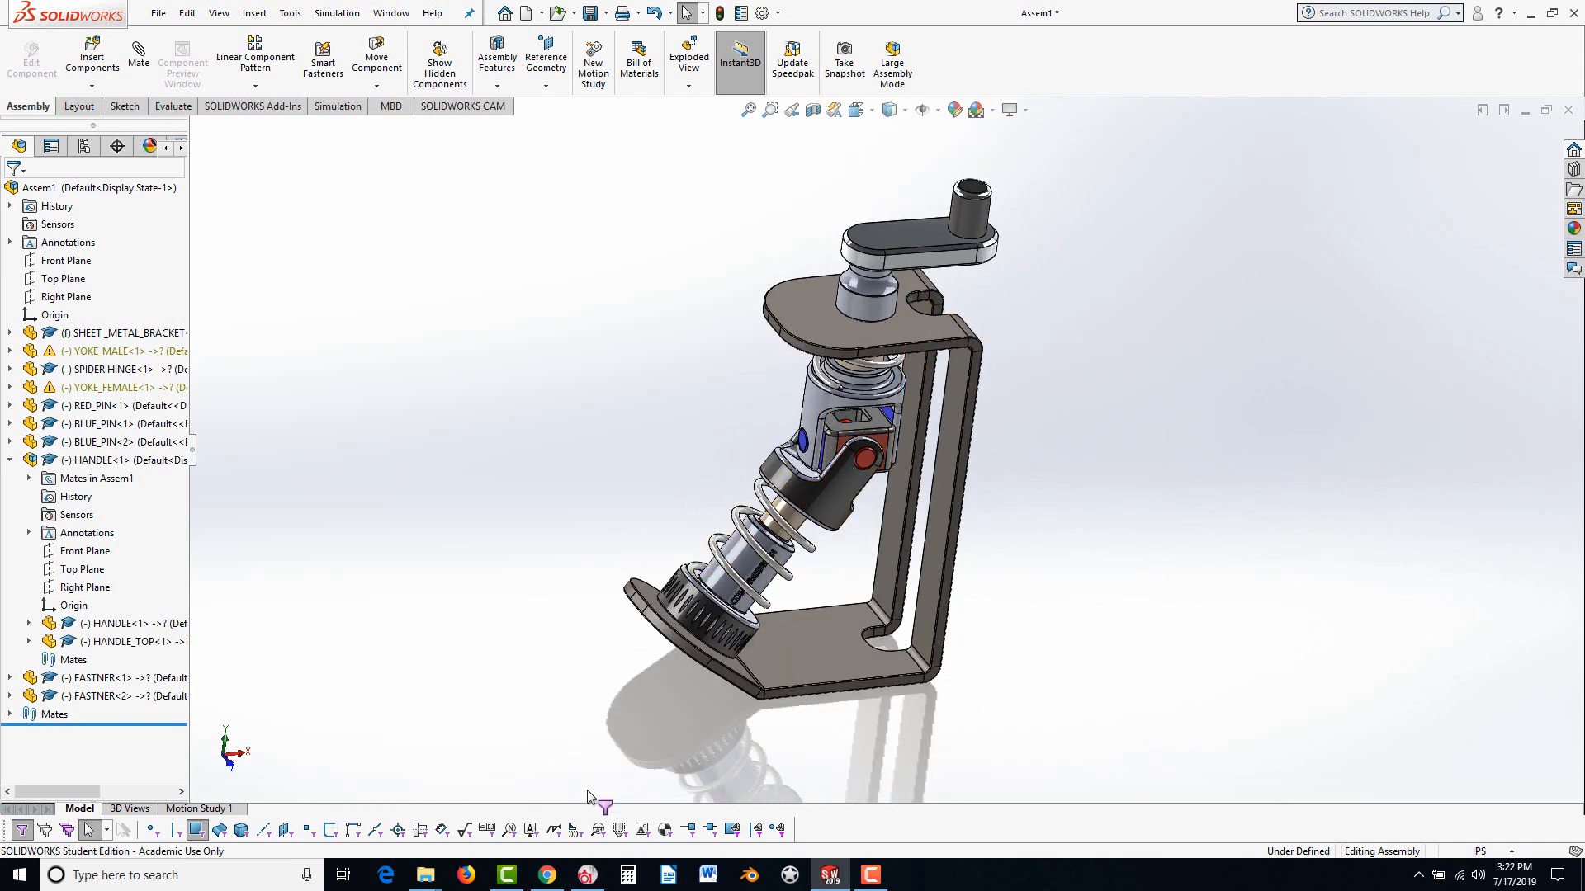
Switch to Chrome and open the SolidWorks Basics training guide from the Vertanux1 instructional manuals page
{"action": "left_click", "coordinate": [549, 878]}
{"action": "left_click", "coordinate": [124, 13]}
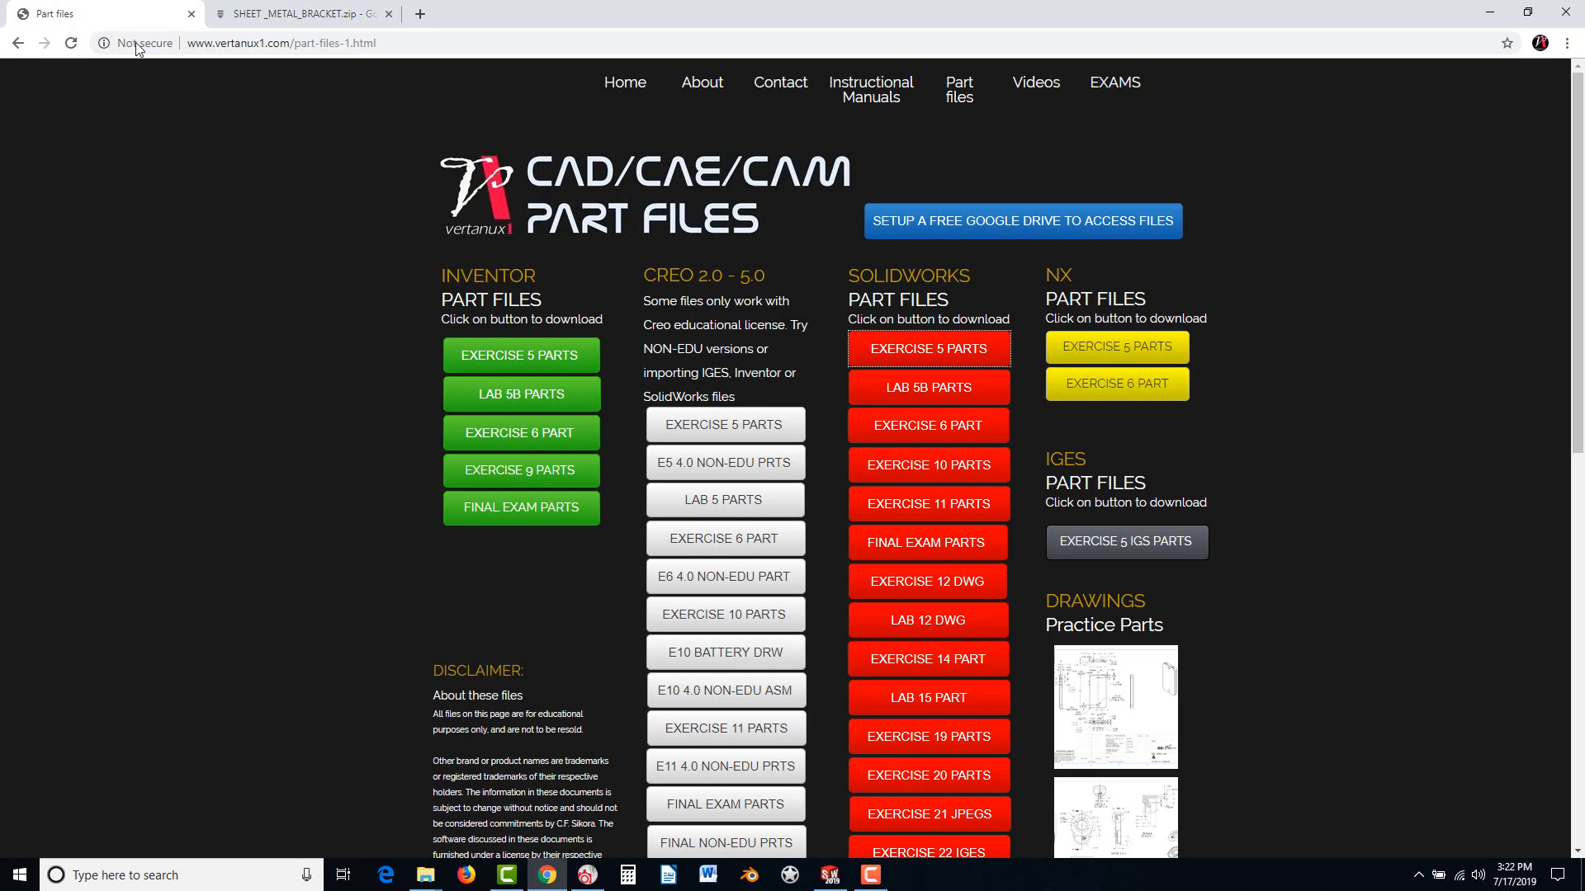
{"action": "left_click", "coordinate": [887, 106]}
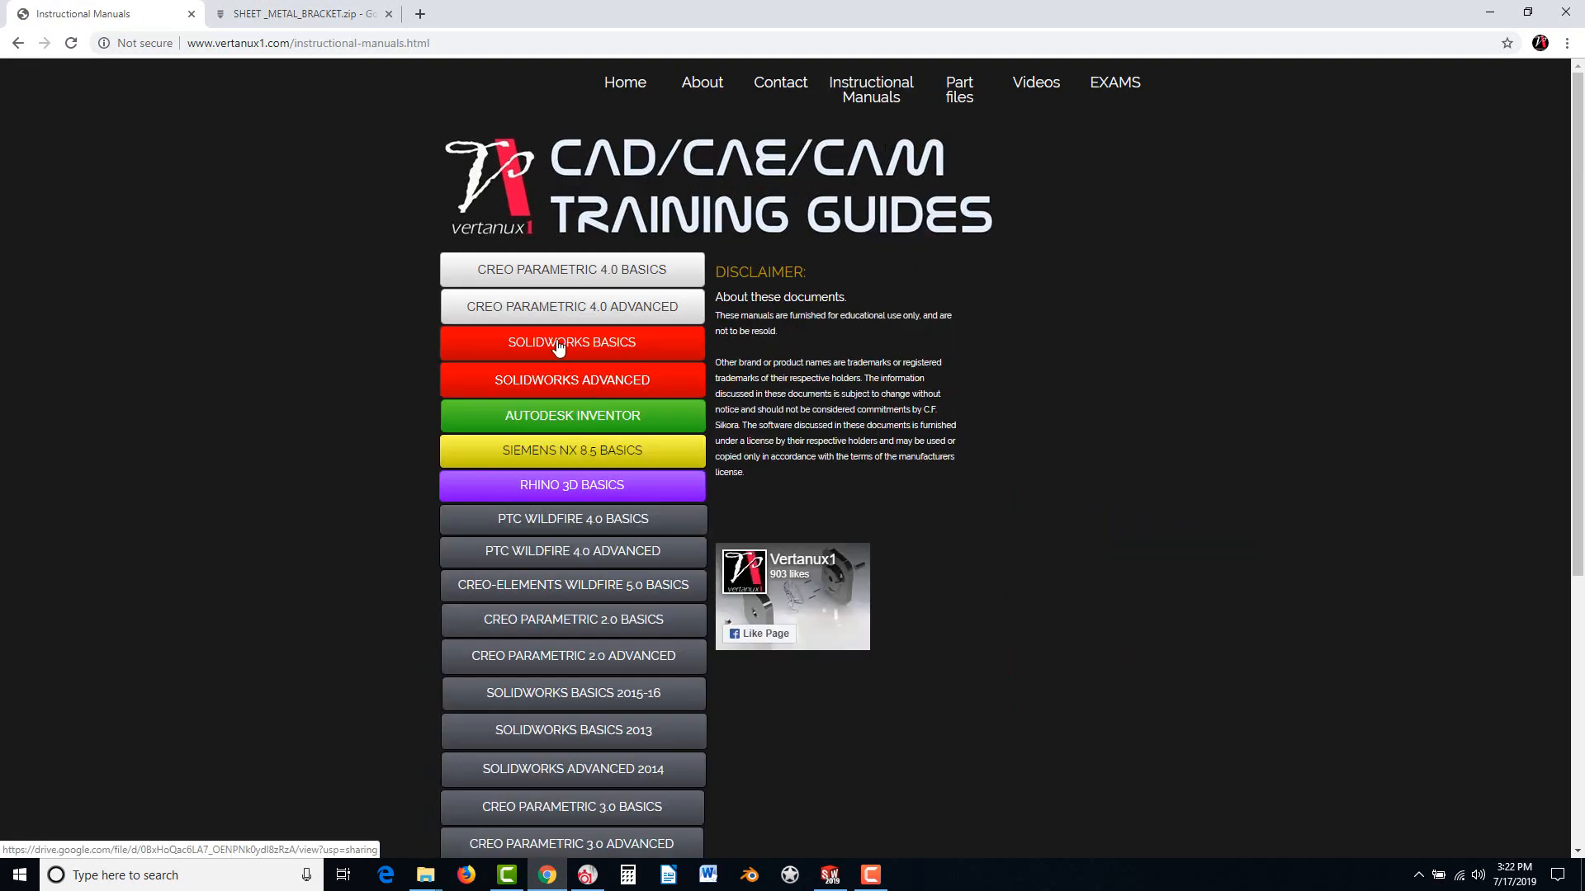
{"action": "left_click", "coordinate": [559, 345]}
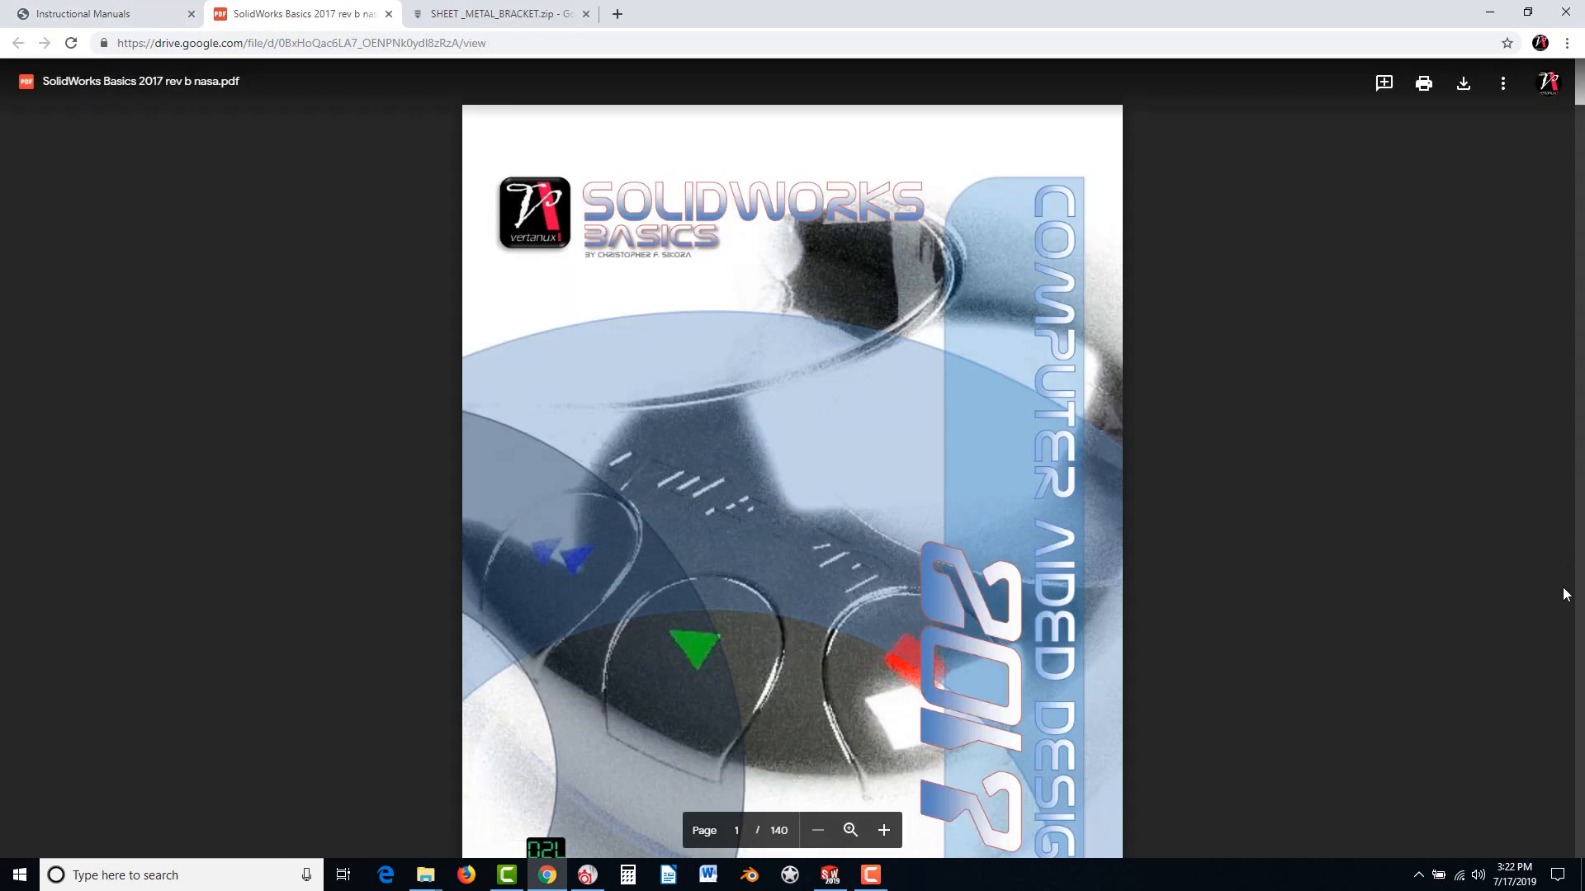
Find the Lab 5b Bluetooth headgear pages in the manual and examine the exploded assembly drawing on page 61
{"action": "left_click_drag", "start_coordinate": [1579, 95], "coordinate": [1524, 379]}
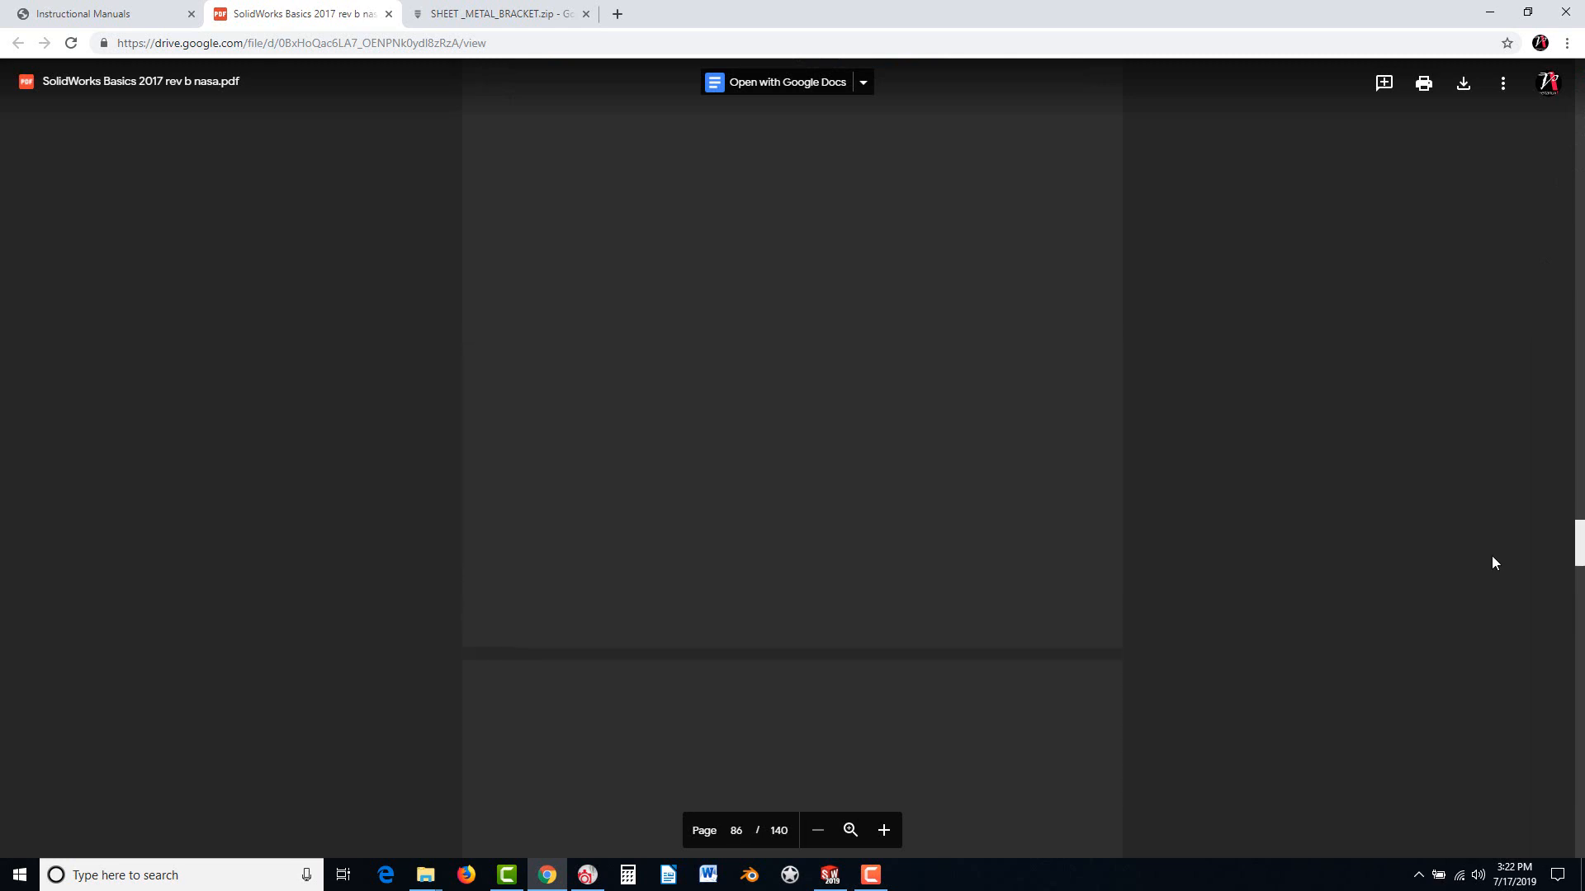
{"action": "scroll", "coordinate": [1492, 546], "scroll_direction": "up", "scroll_amount": 8}
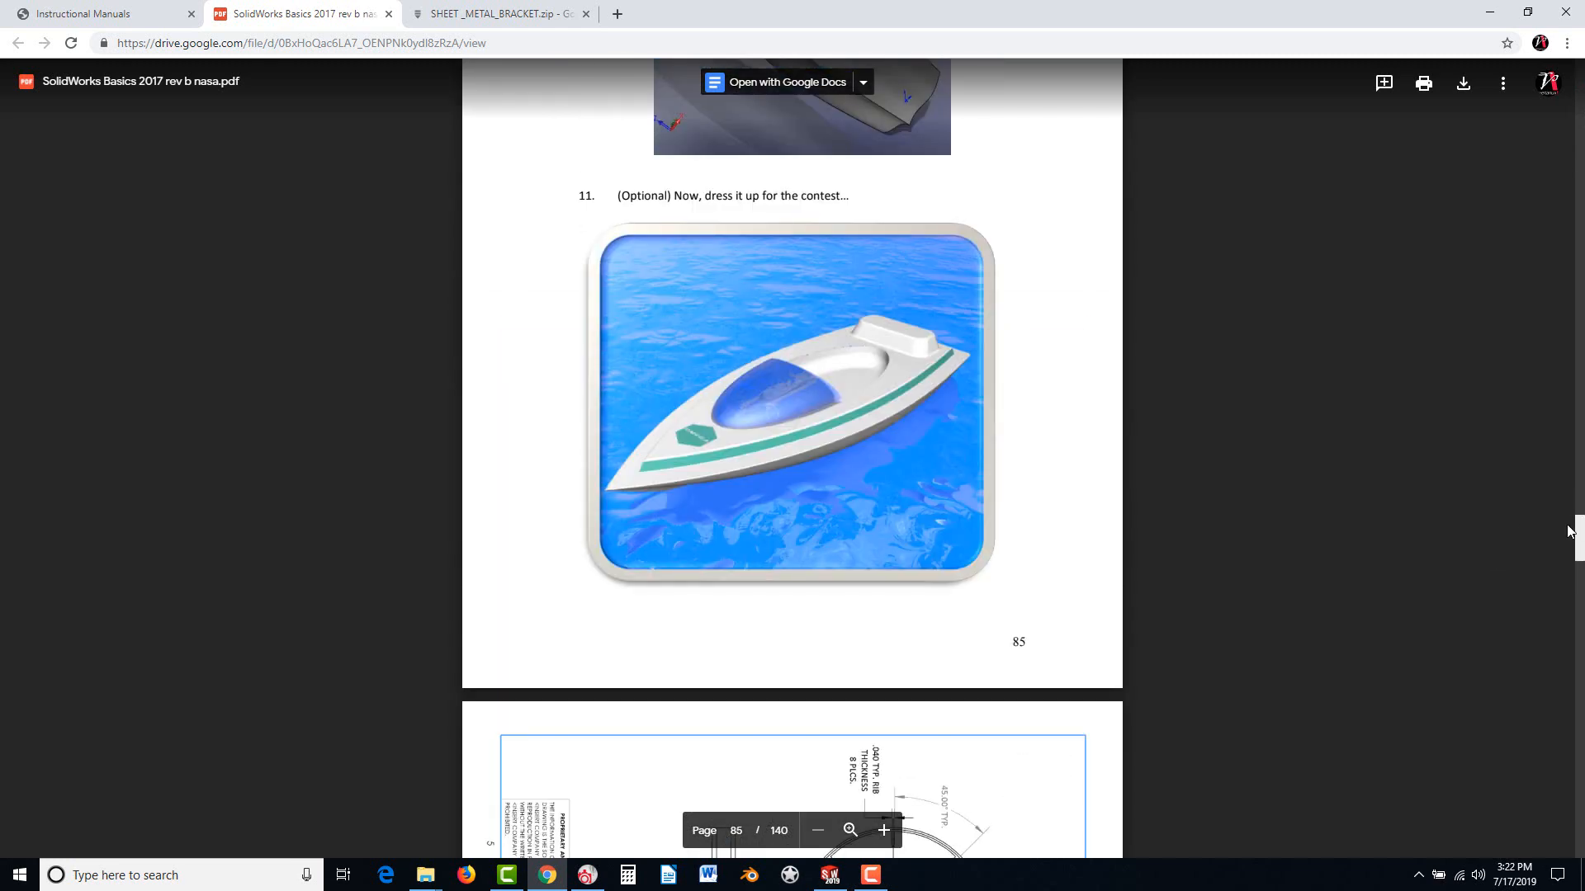
{"action": "left_click_drag", "start_coordinate": [1579, 539], "coordinate": [1579, 384]}
{"action": "scroll", "coordinate": [1291, 532], "scroll_direction": "down", "scroll_amount": 15}
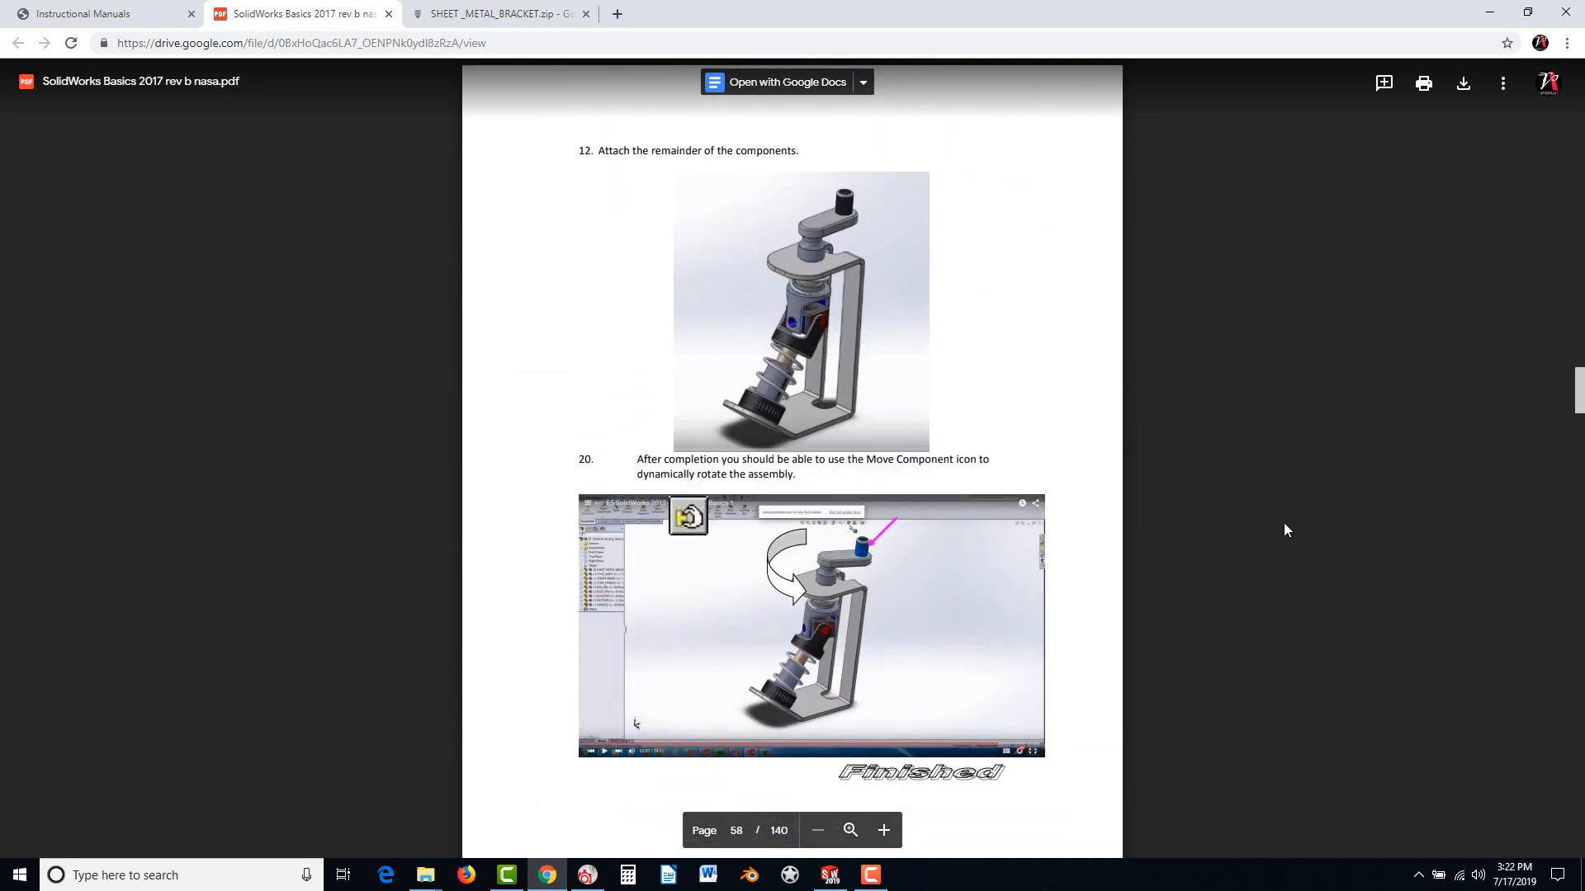
{"action": "scroll", "coordinate": [1283, 525], "scroll_direction": "down", "scroll_amount": 20}
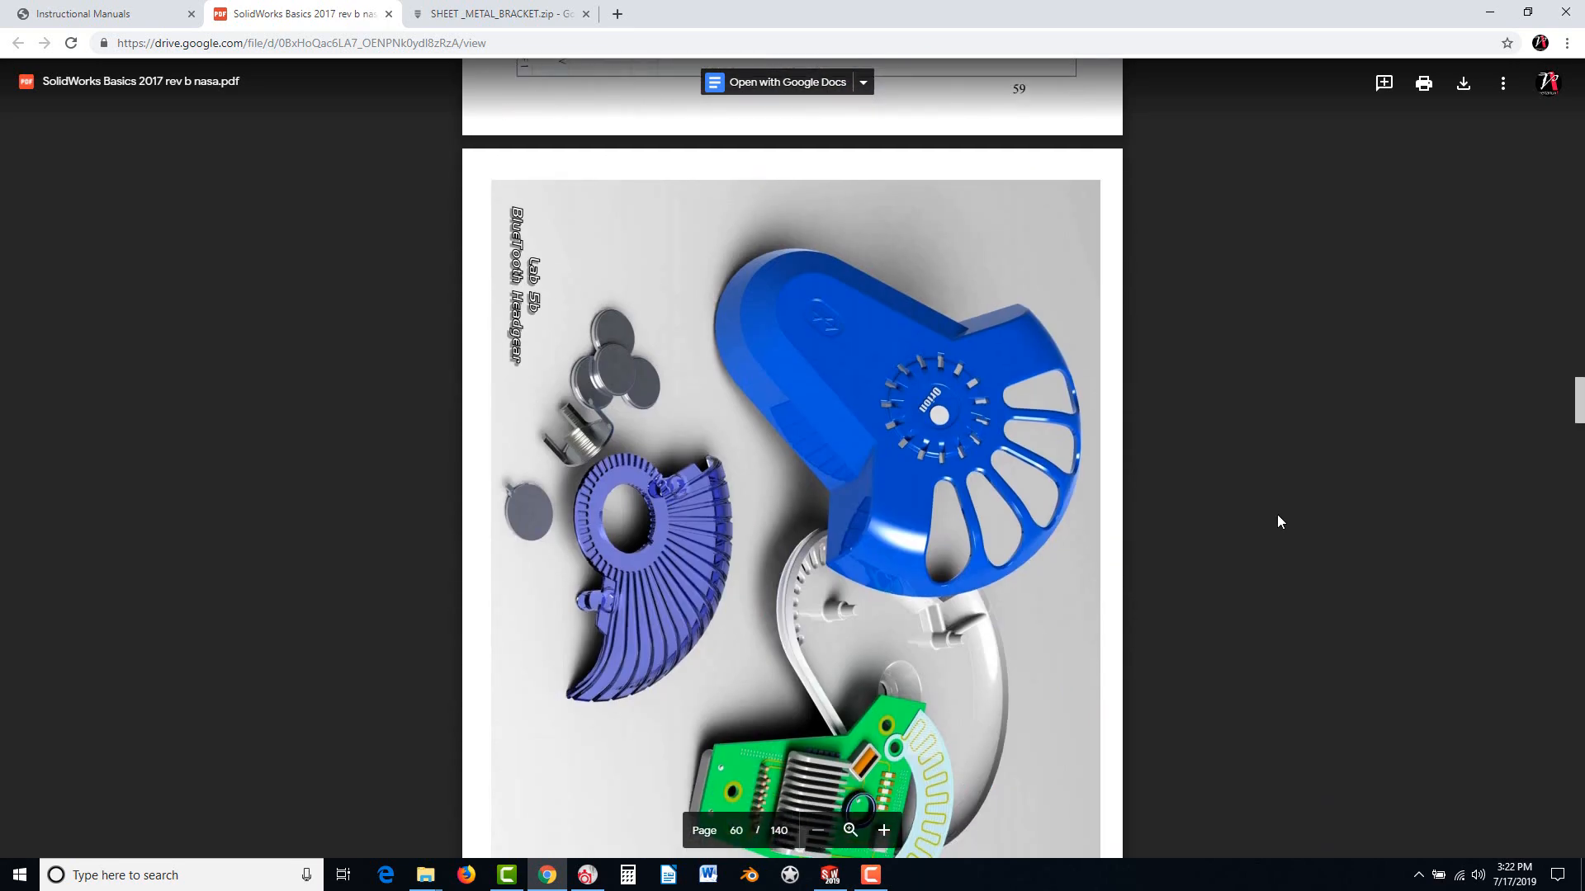
{"action": "scroll", "coordinate": [1275, 515], "scroll_direction": "down", "scroll_amount": 5}
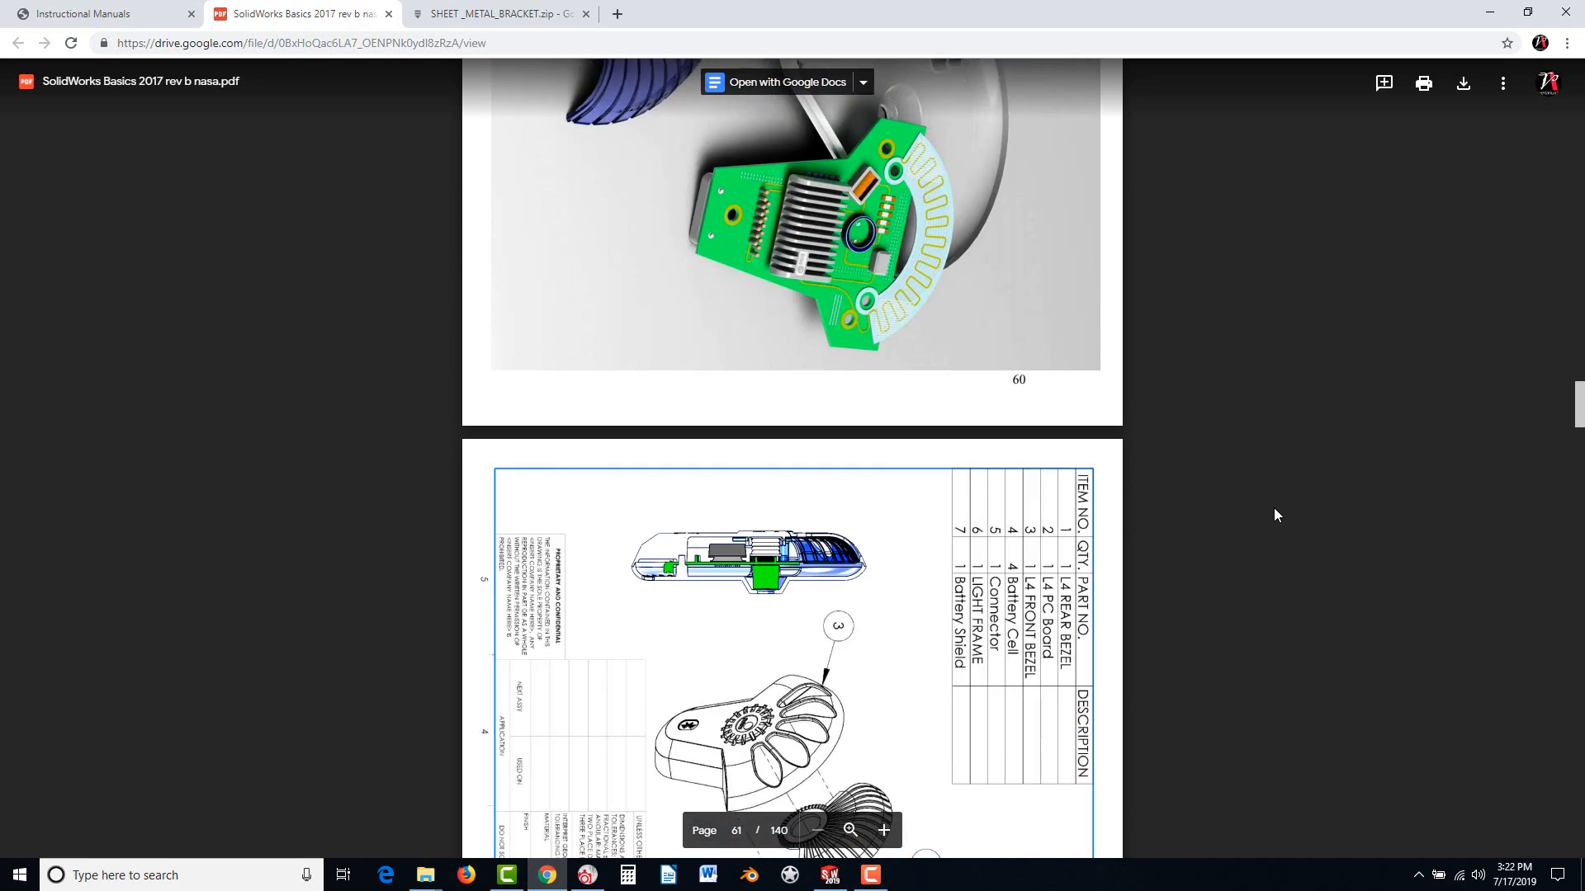
{"action": "scroll", "coordinate": [1273, 508], "scroll_direction": "down", "scroll_amount": 7}
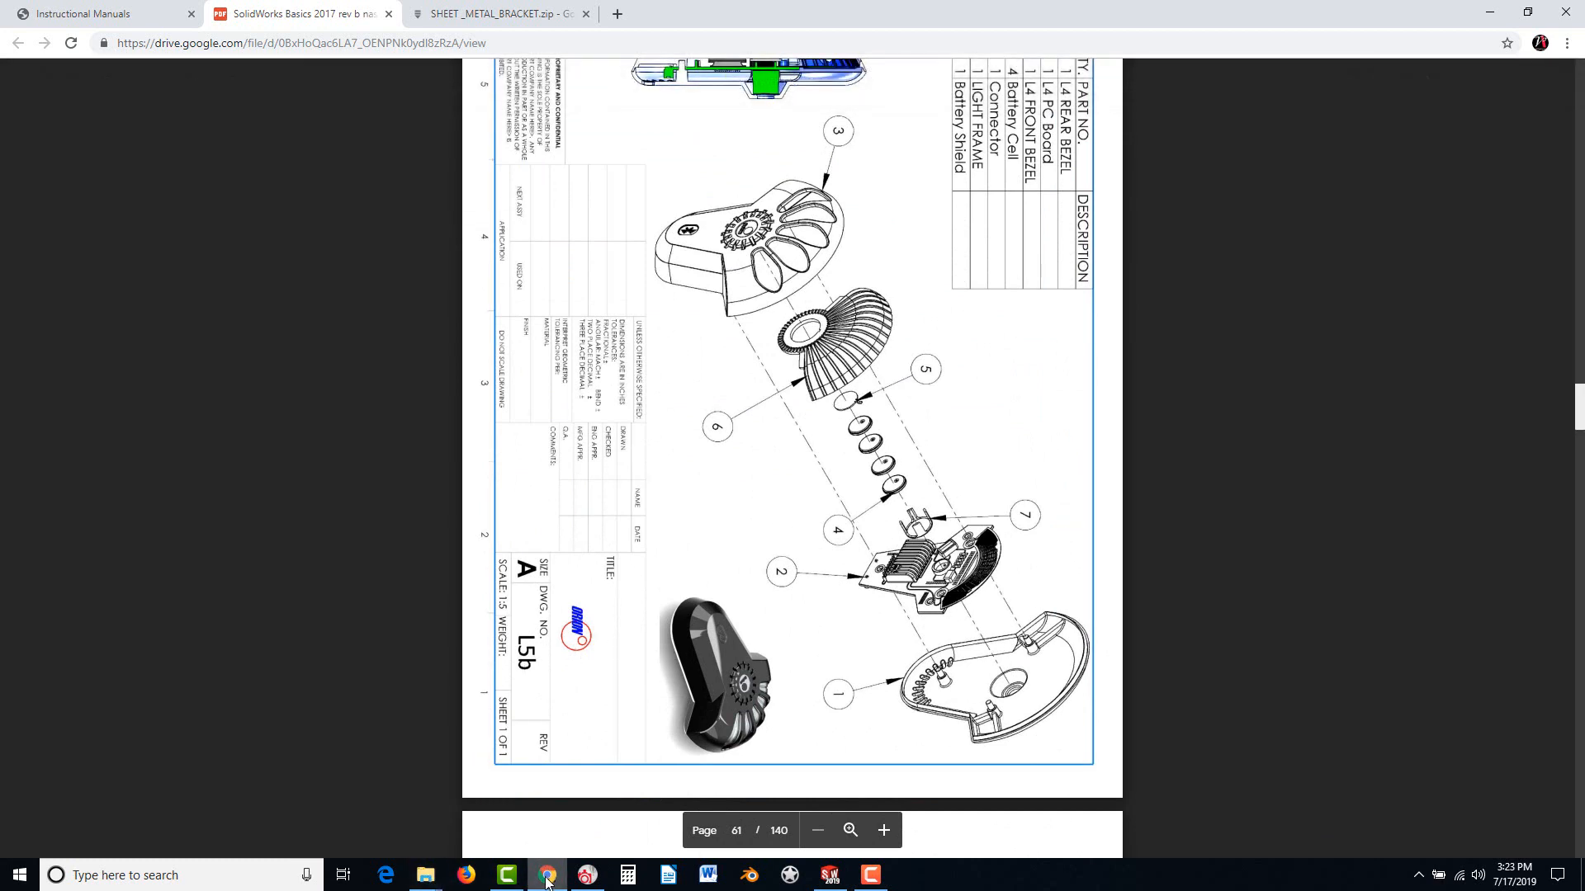
Download LAB 5b.zip from the SolidWorks section of the site's part files page
{"action": "left_click", "coordinate": [78, 14]}
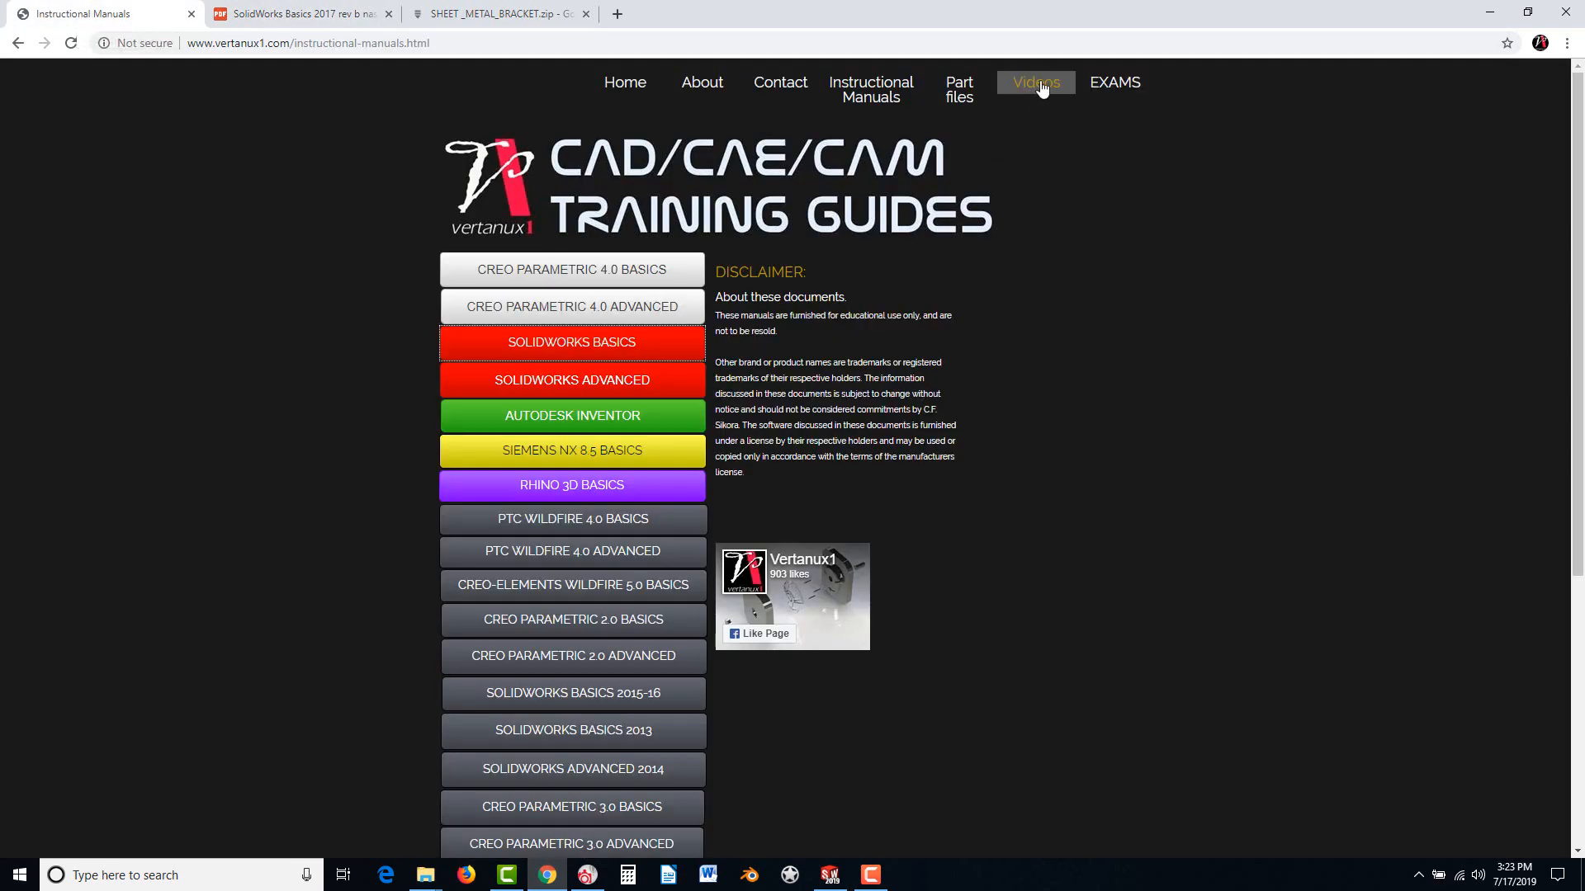
{"action": "left_click", "coordinate": [959, 90]}
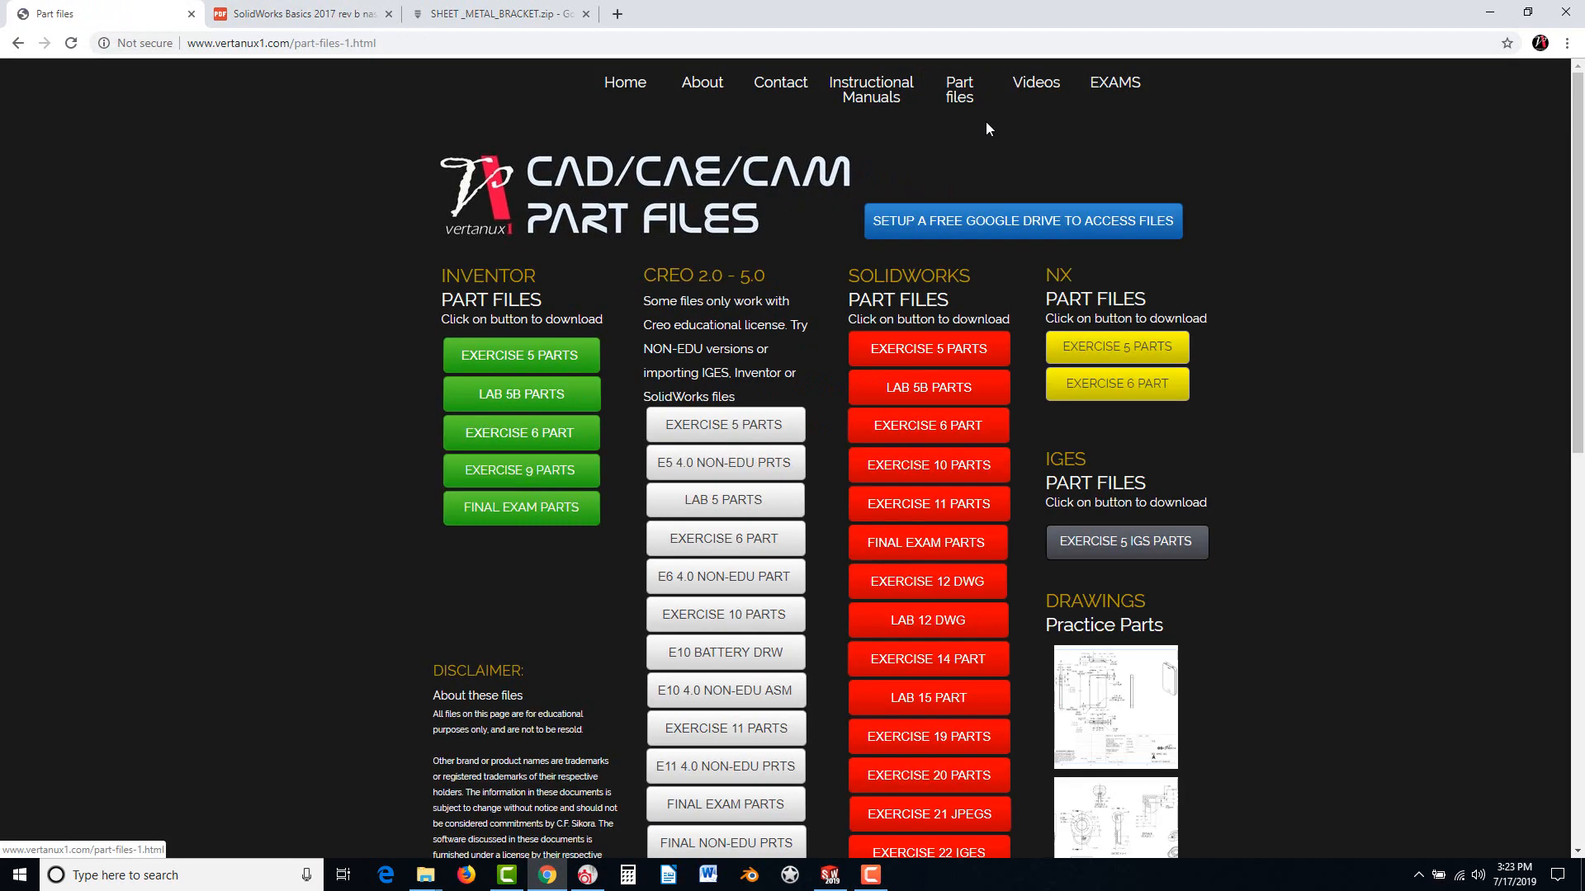
{"action": "left_click", "coordinate": [935, 393]}
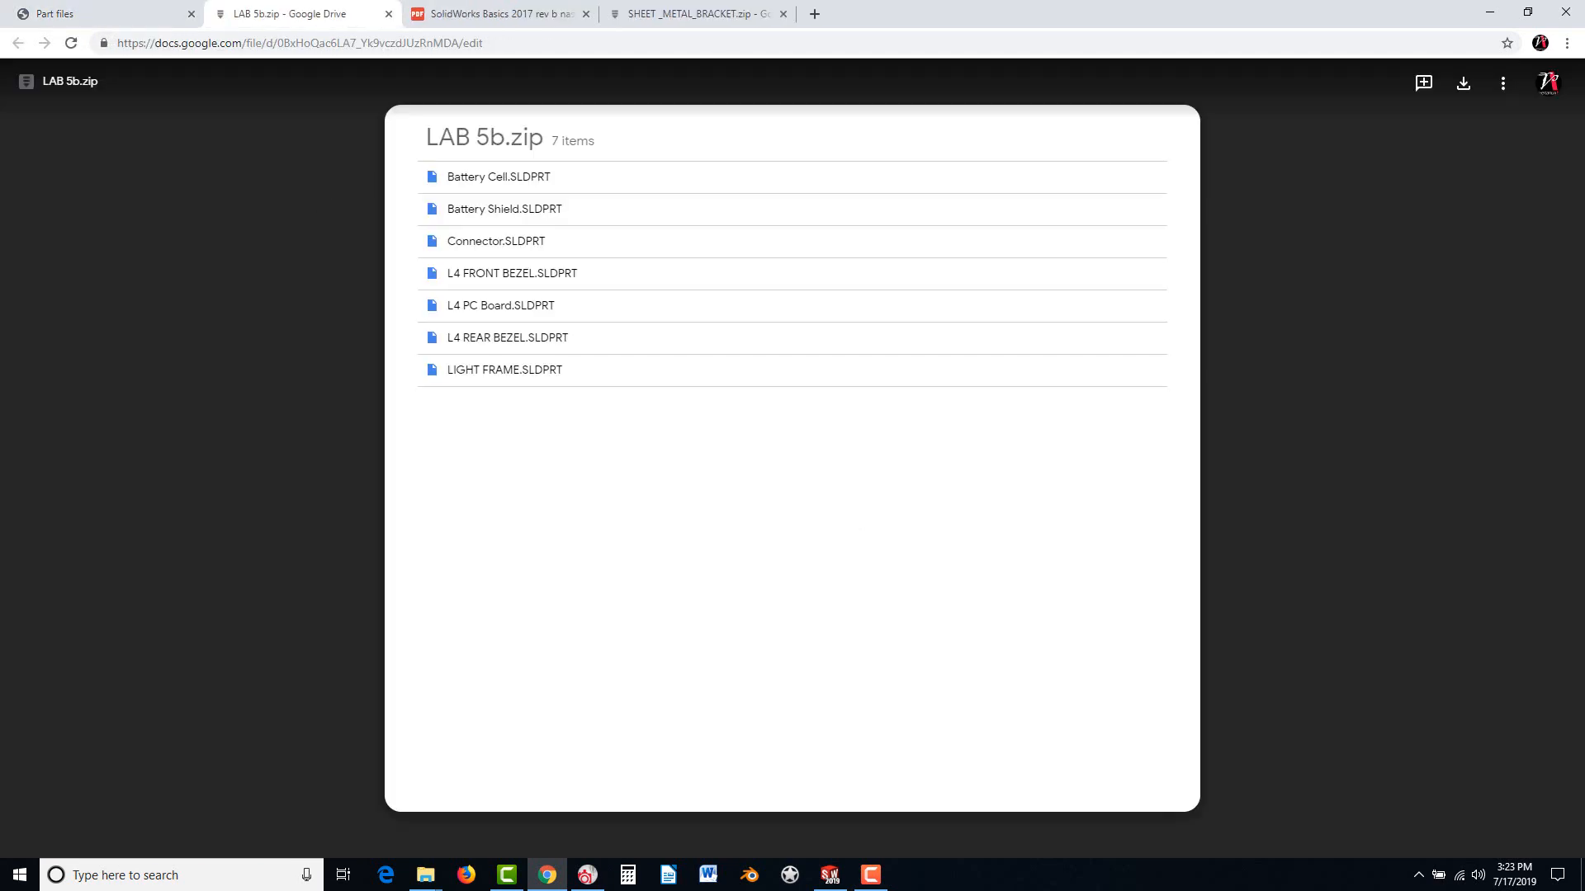
{"action": "left_click", "coordinate": [1465, 84]}
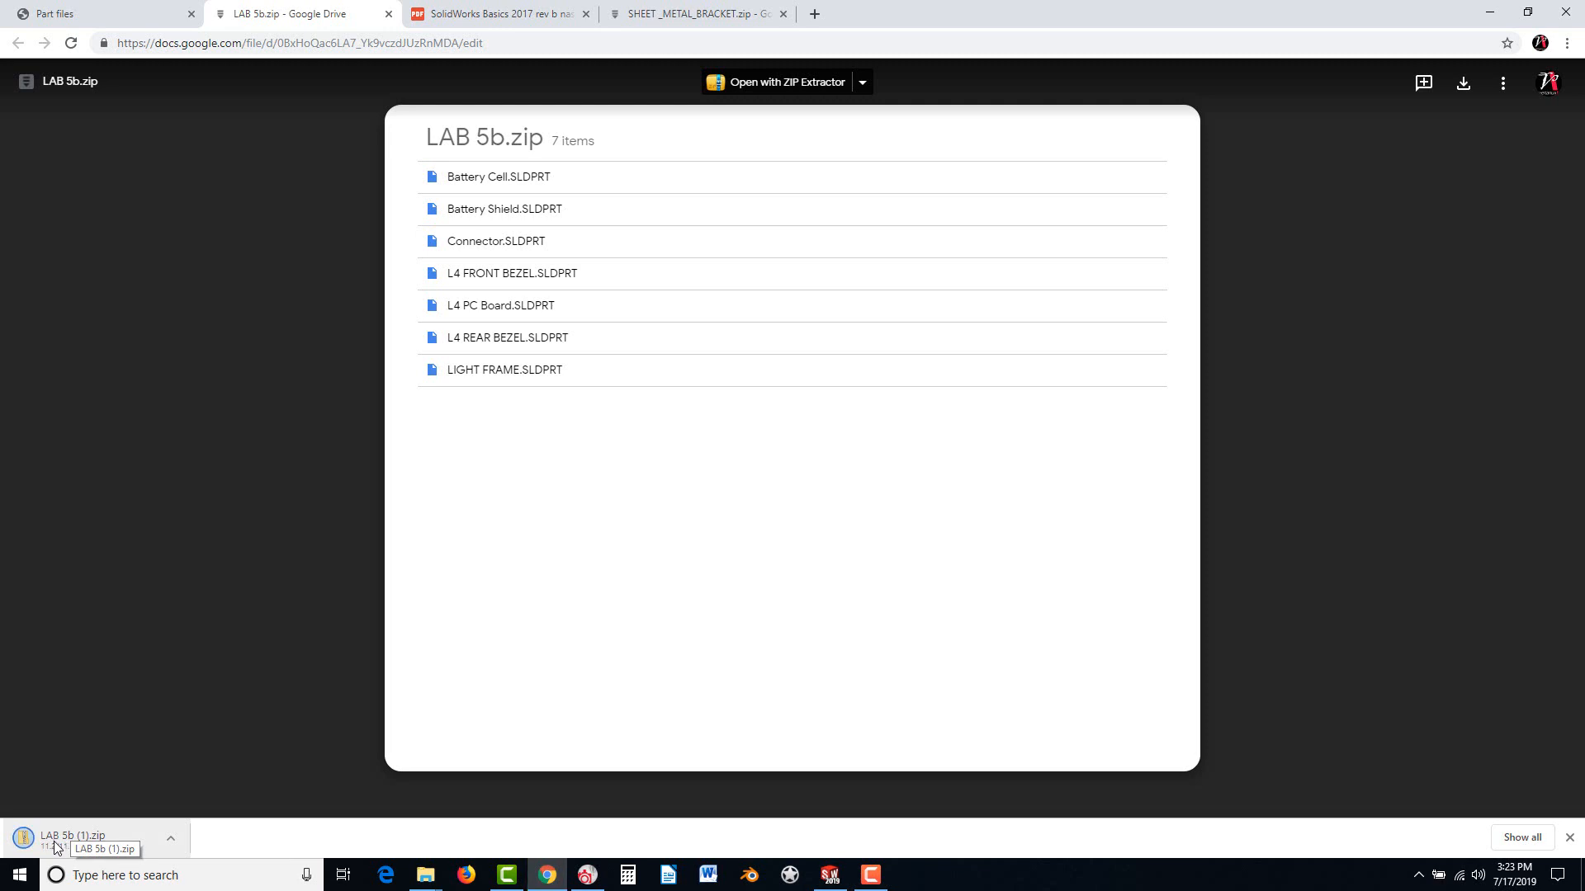
Extract the downloaded archive to the Downloads\LAB 5b (1) folder, show the parts as large thumbnails, and close the zip window
{"action": "left_click", "coordinate": [55, 847]}
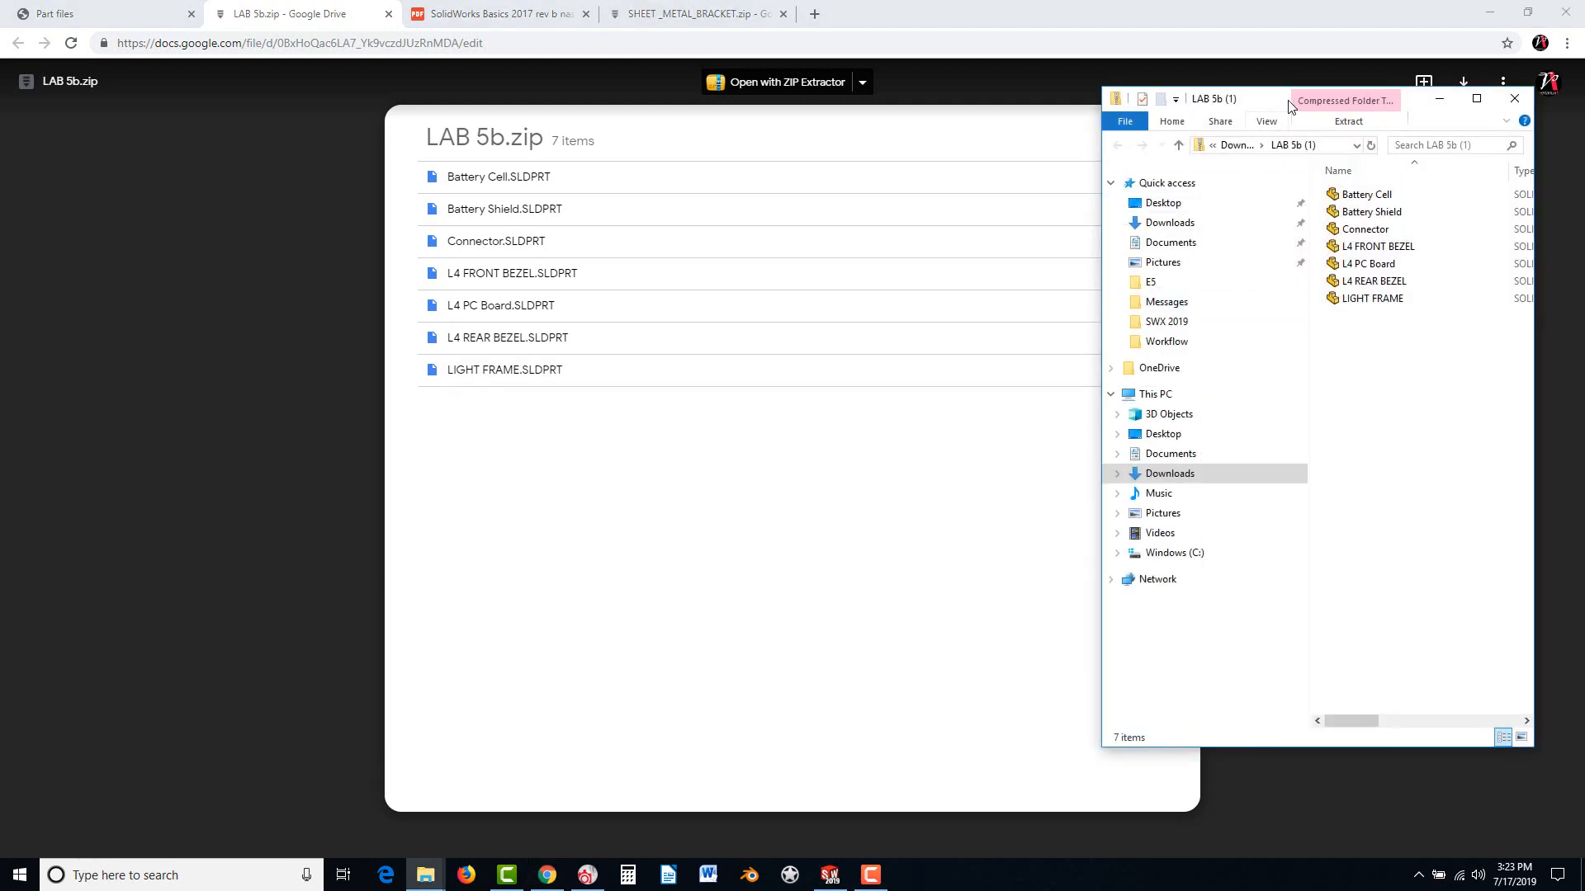
{"action": "left_click", "coordinate": [1345, 124]}
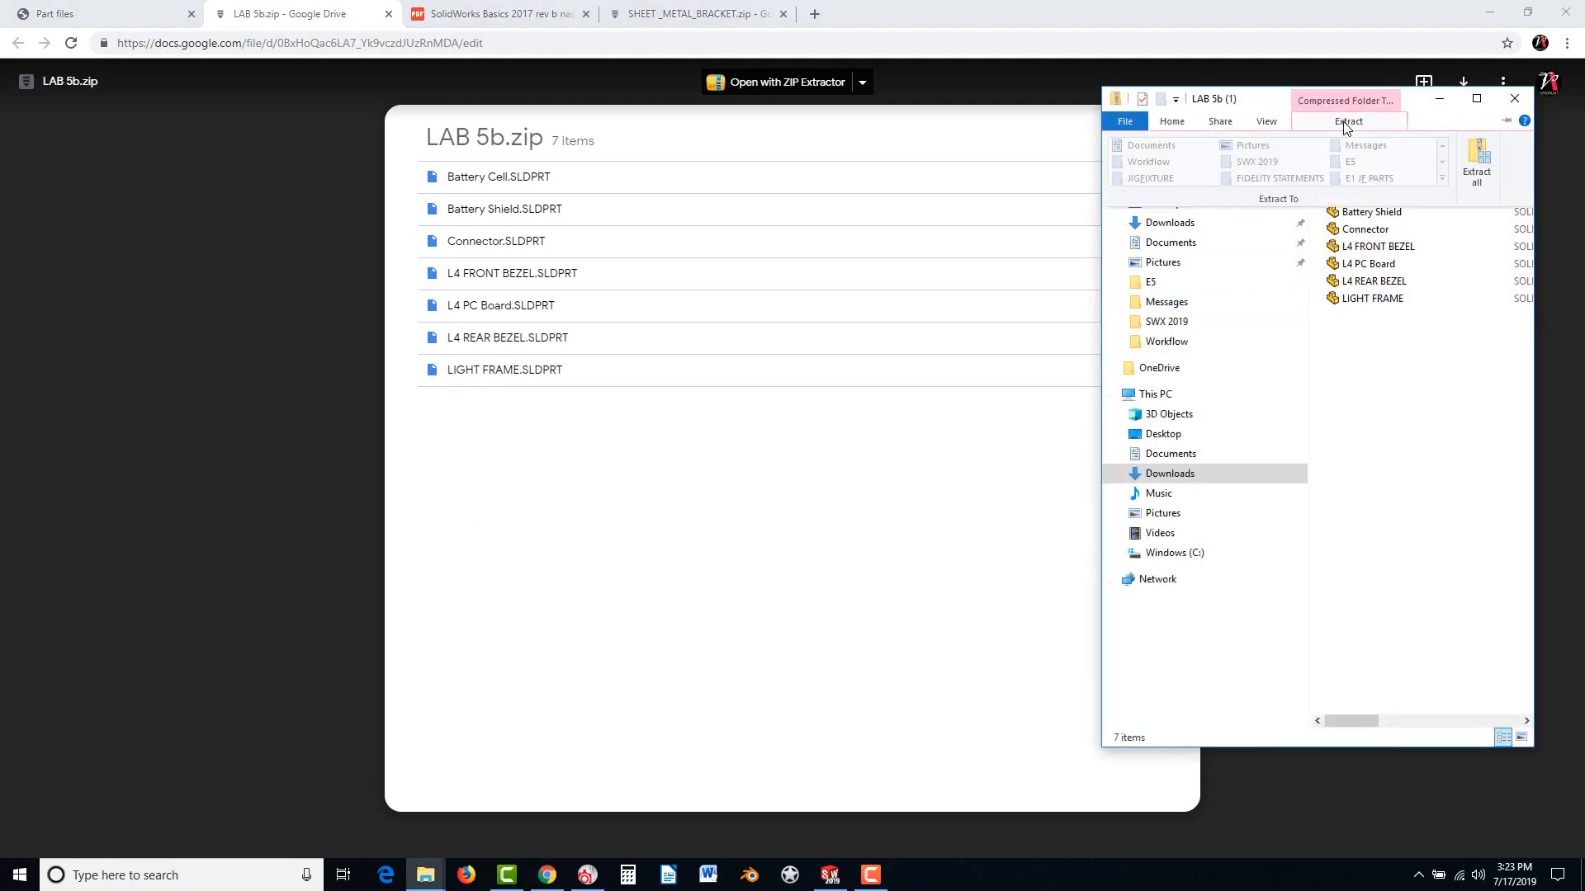
{"action": "left_click", "coordinate": [1483, 159]}
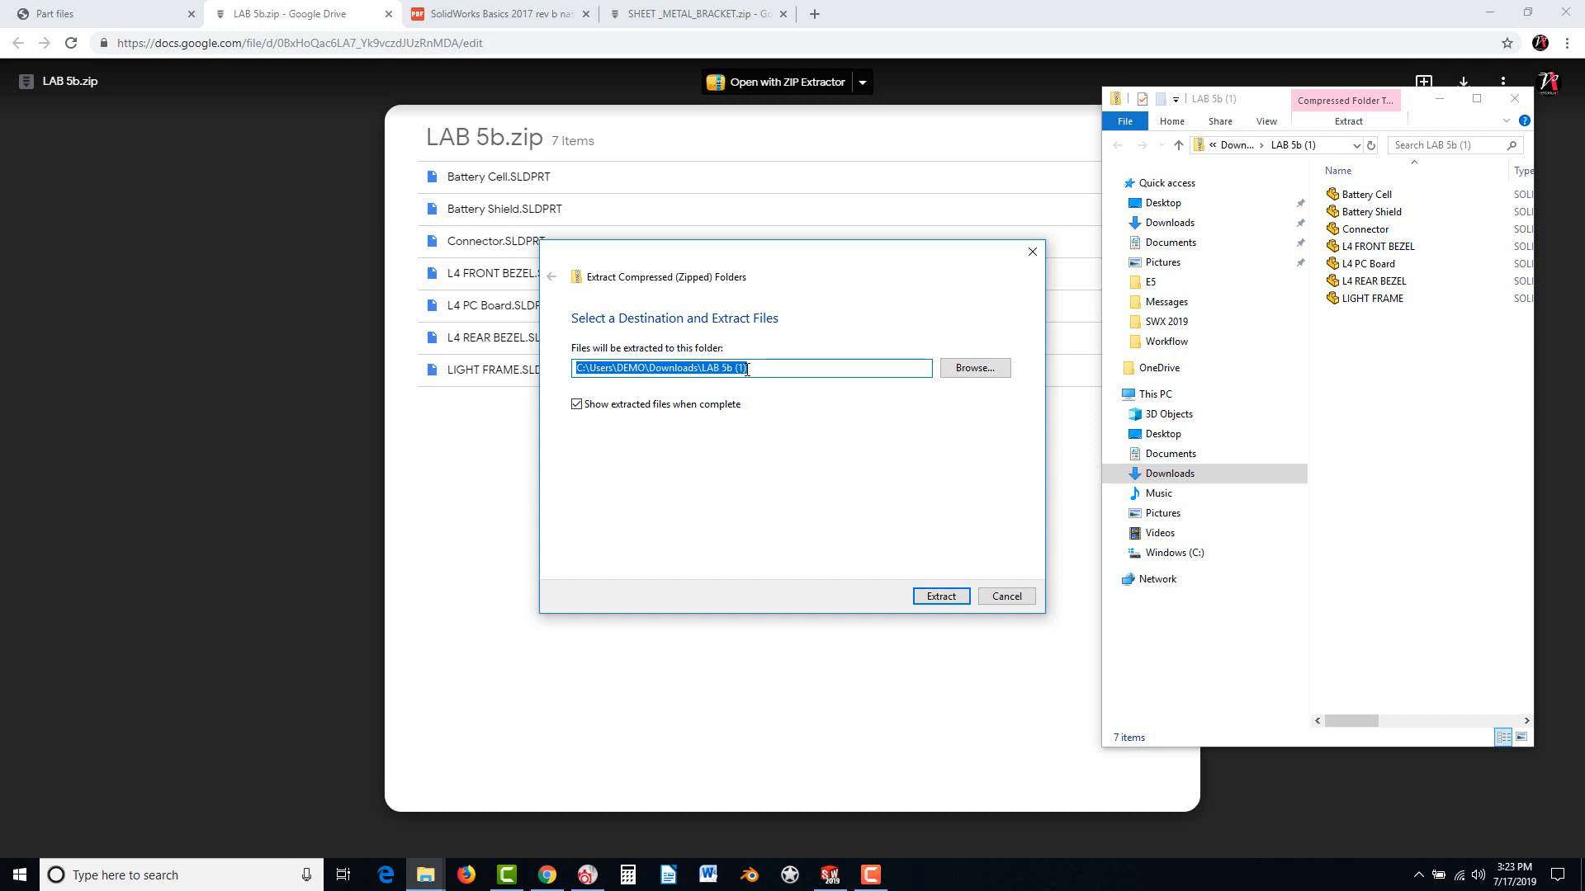
{"action": "left_click", "coordinate": [940, 597]}
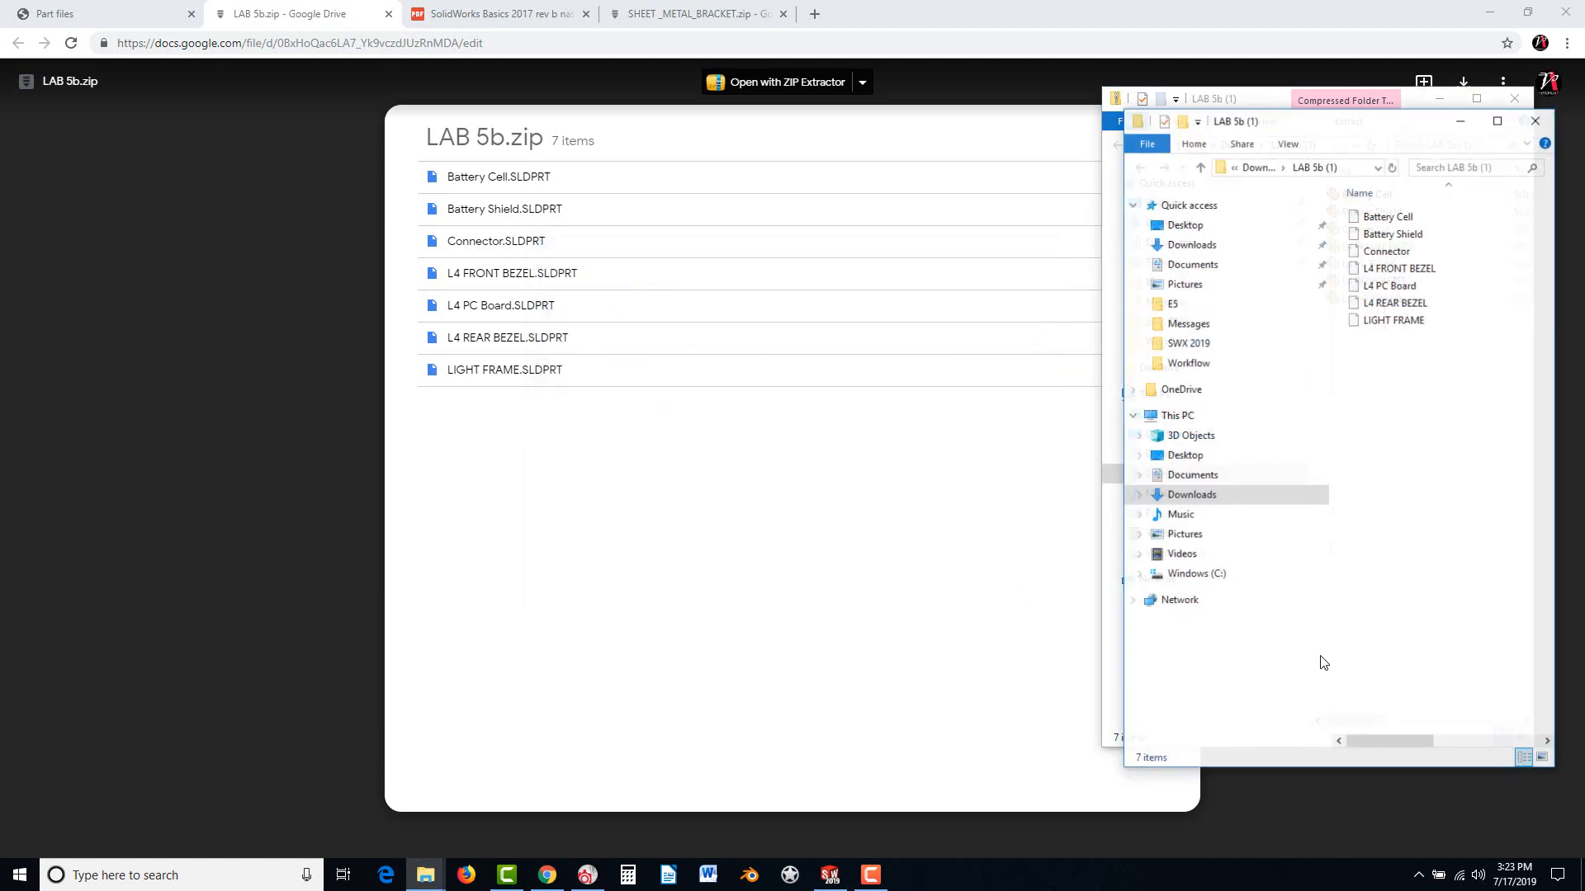
{"action": "left_click", "coordinate": [1543, 760]}
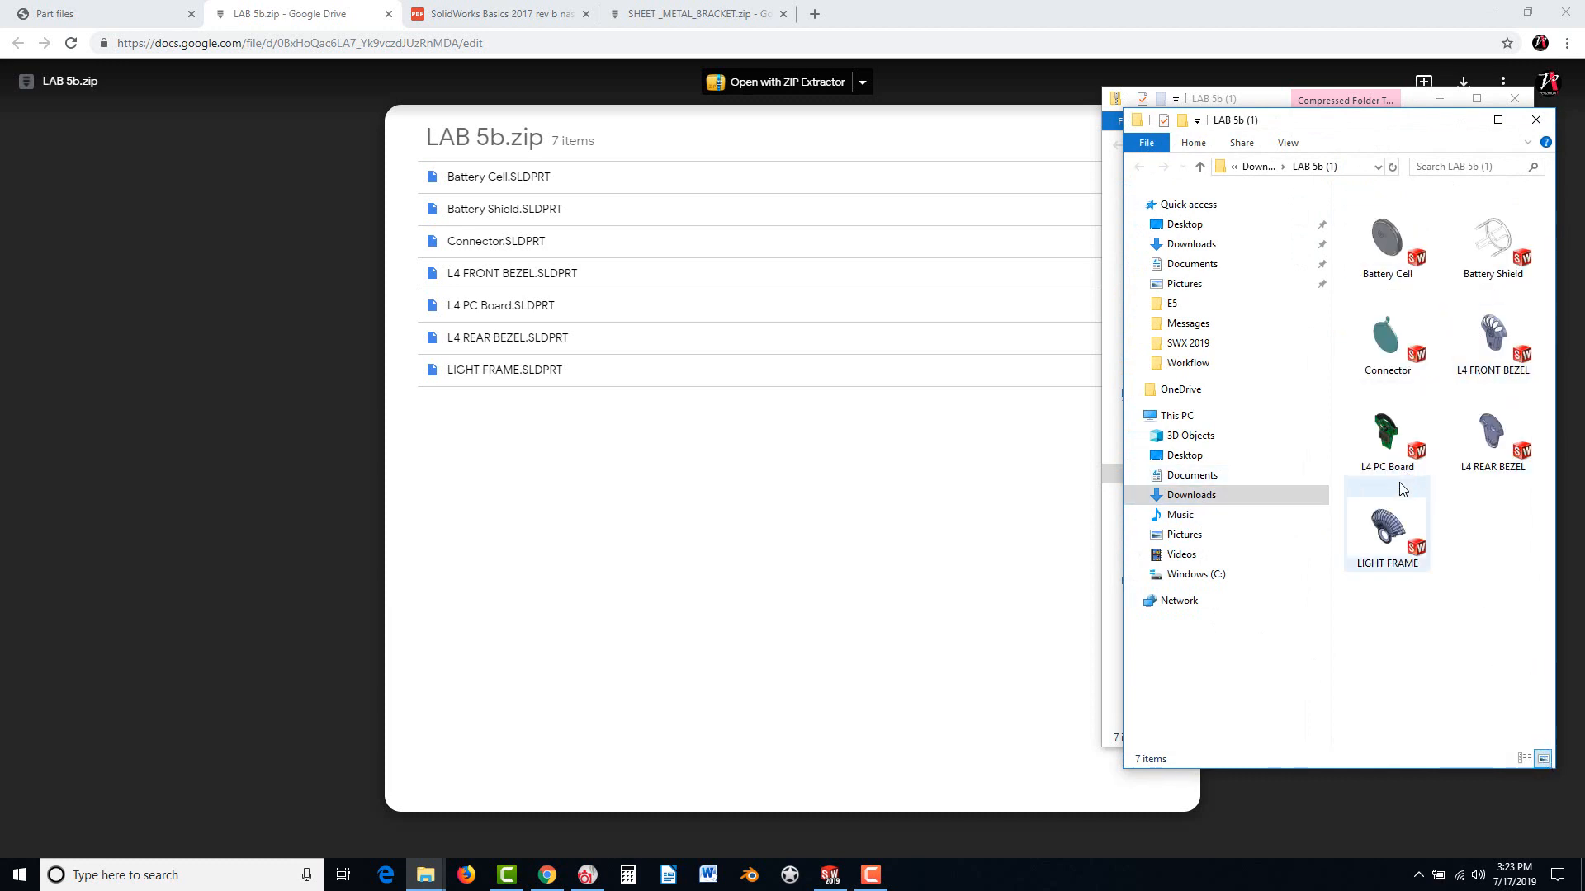
{"action": "left_click", "coordinate": [1514, 99]}
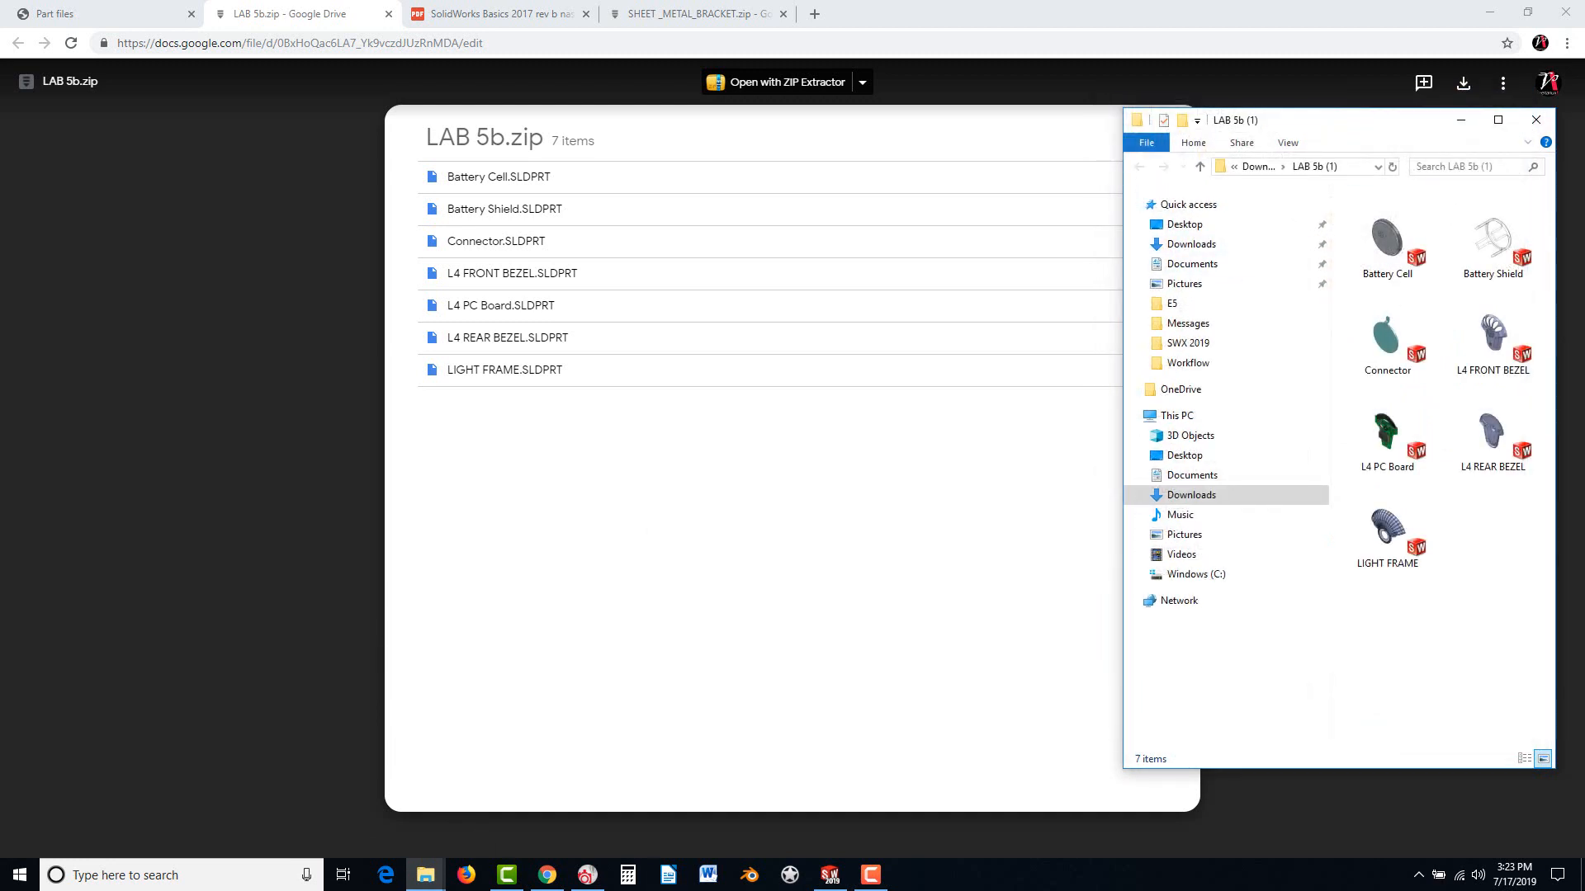
Switch to SOLIDWORKS and create a new assembly document, dismissing the file selection for the first component
{"action": "left_click", "coordinate": [831, 874]}
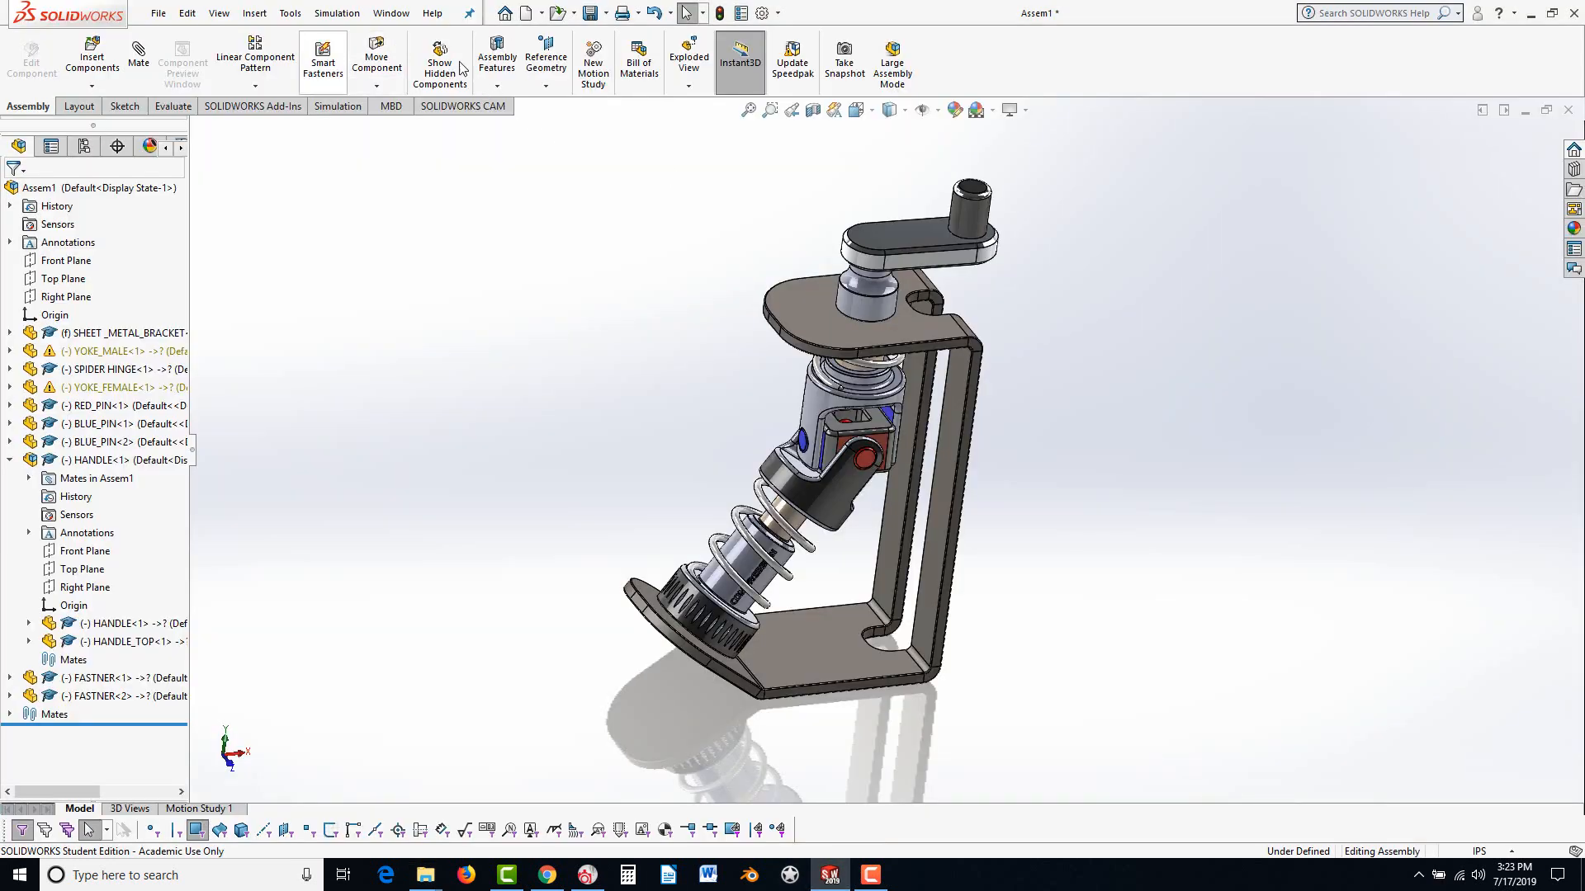
{"action": "left_click", "coordinate": [526, 14]}
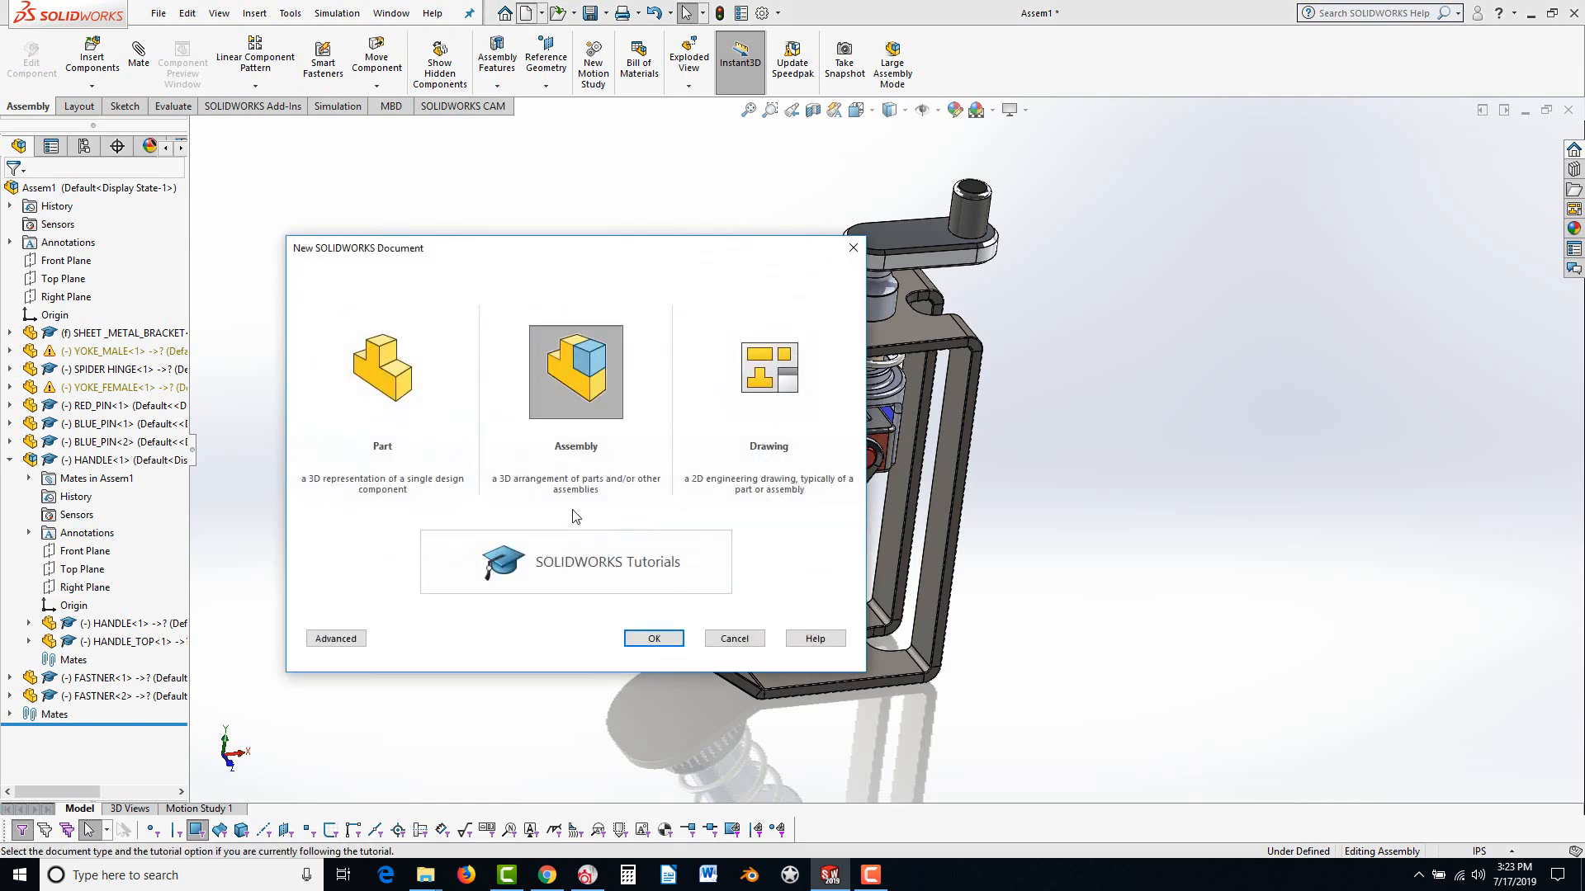
{"action": "left_click", "coordinate": [652, 640]}
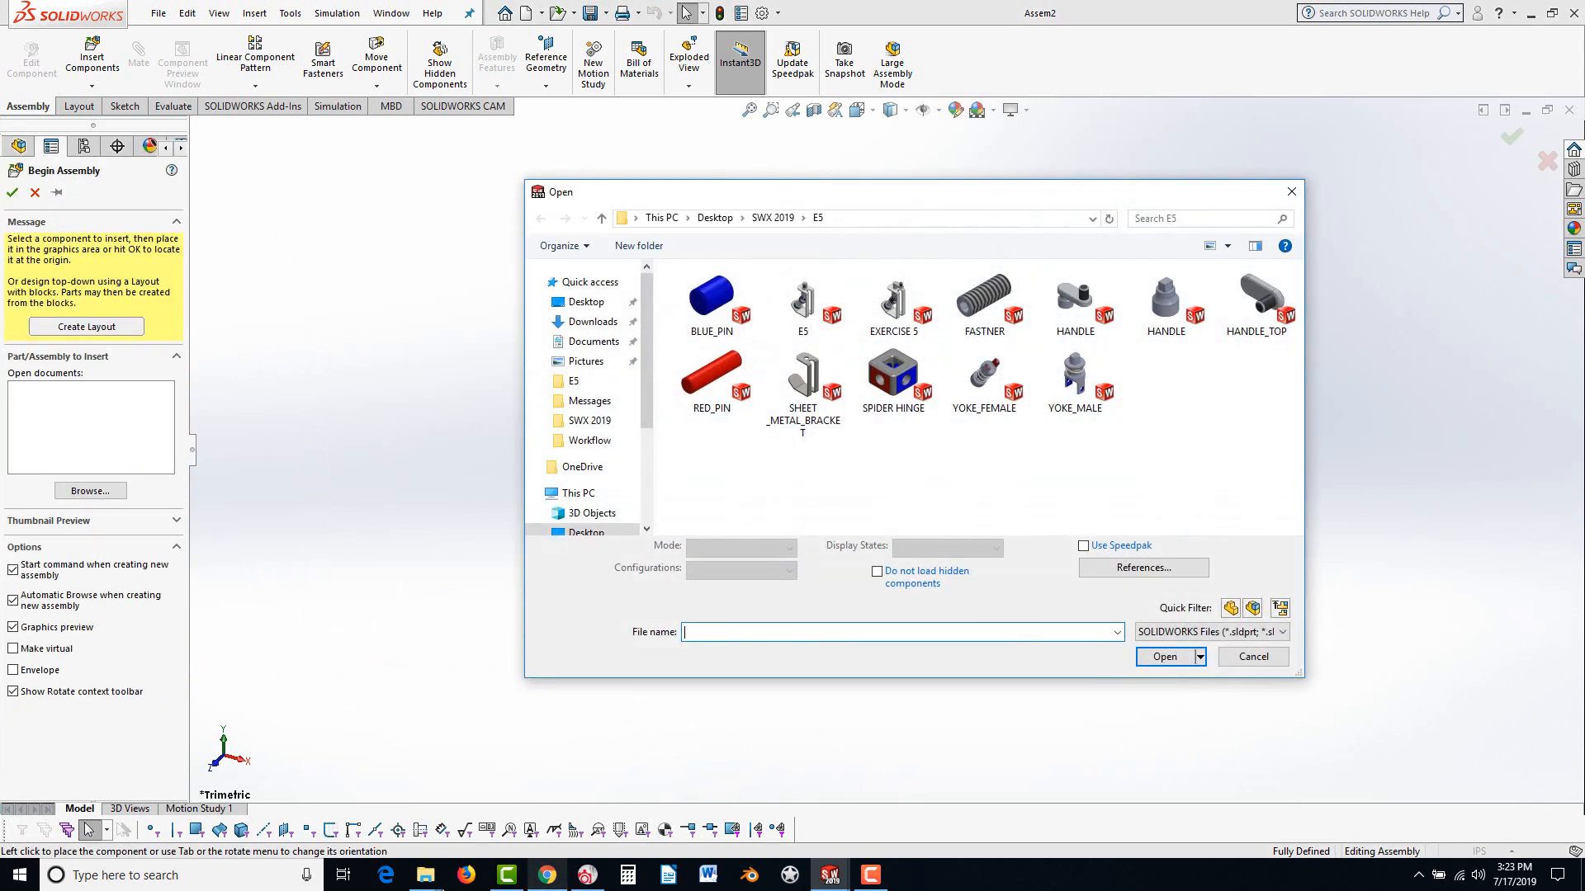
{"action": "left_click", "coordinate": [1253, 658]}
Insert L4 REAR BEZEL from the extracted LAB 5b (1) folder as the assembly's first component
{"action": "mouse_move", "coordinate": [425, 875]}
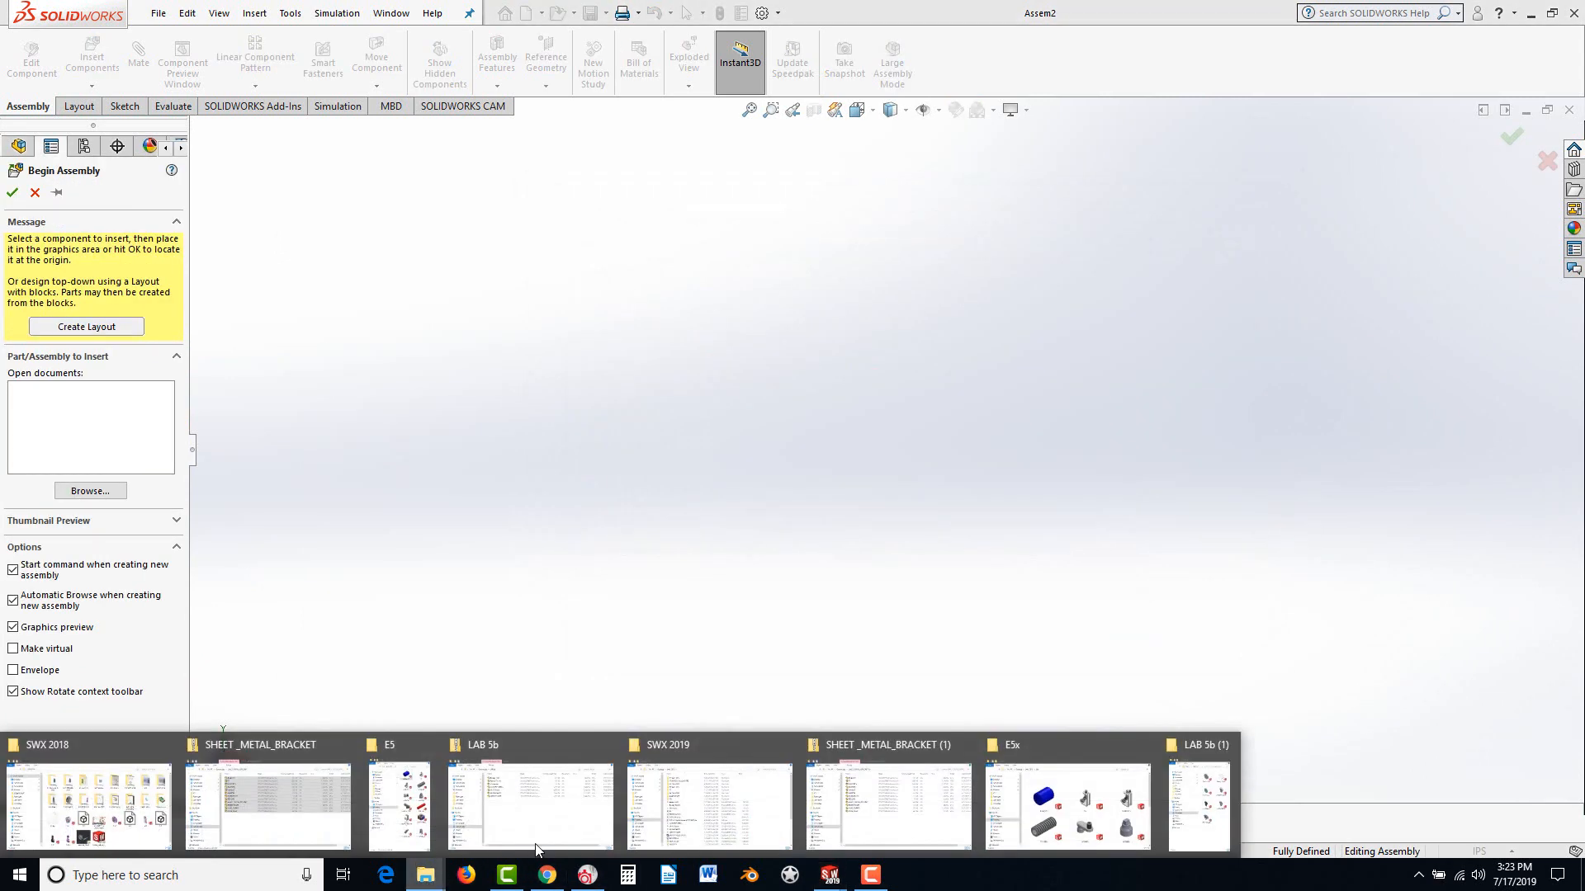
{"action": "left_click", "coordinate": [1219, 795]}
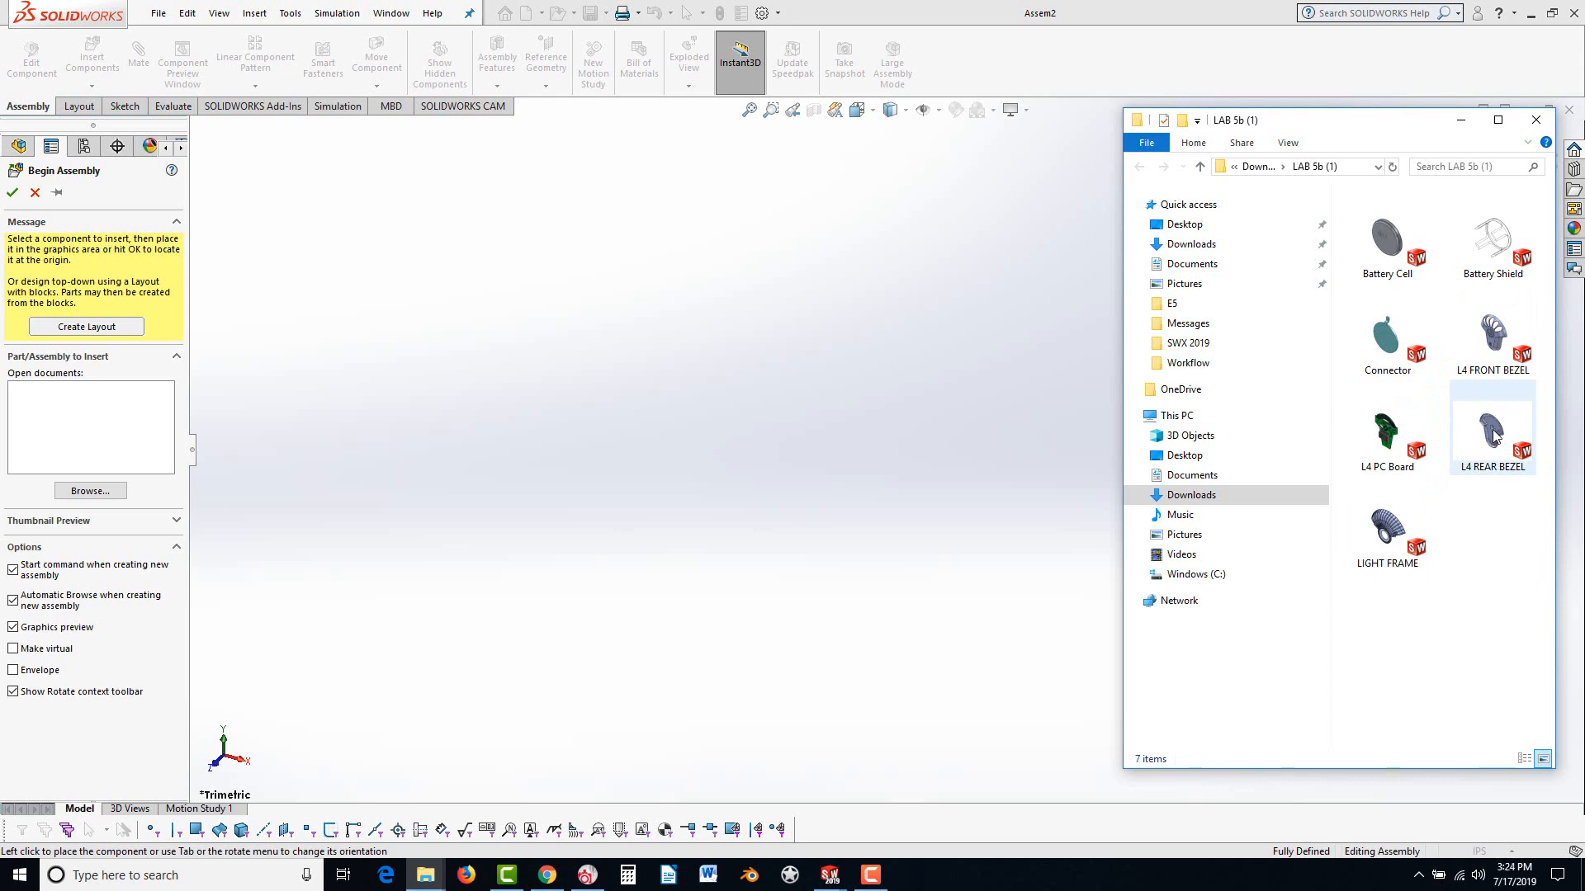
{"action": "left_click_drag", "start_coordinate": [1491, 431], "coordinate": [862, 525]}
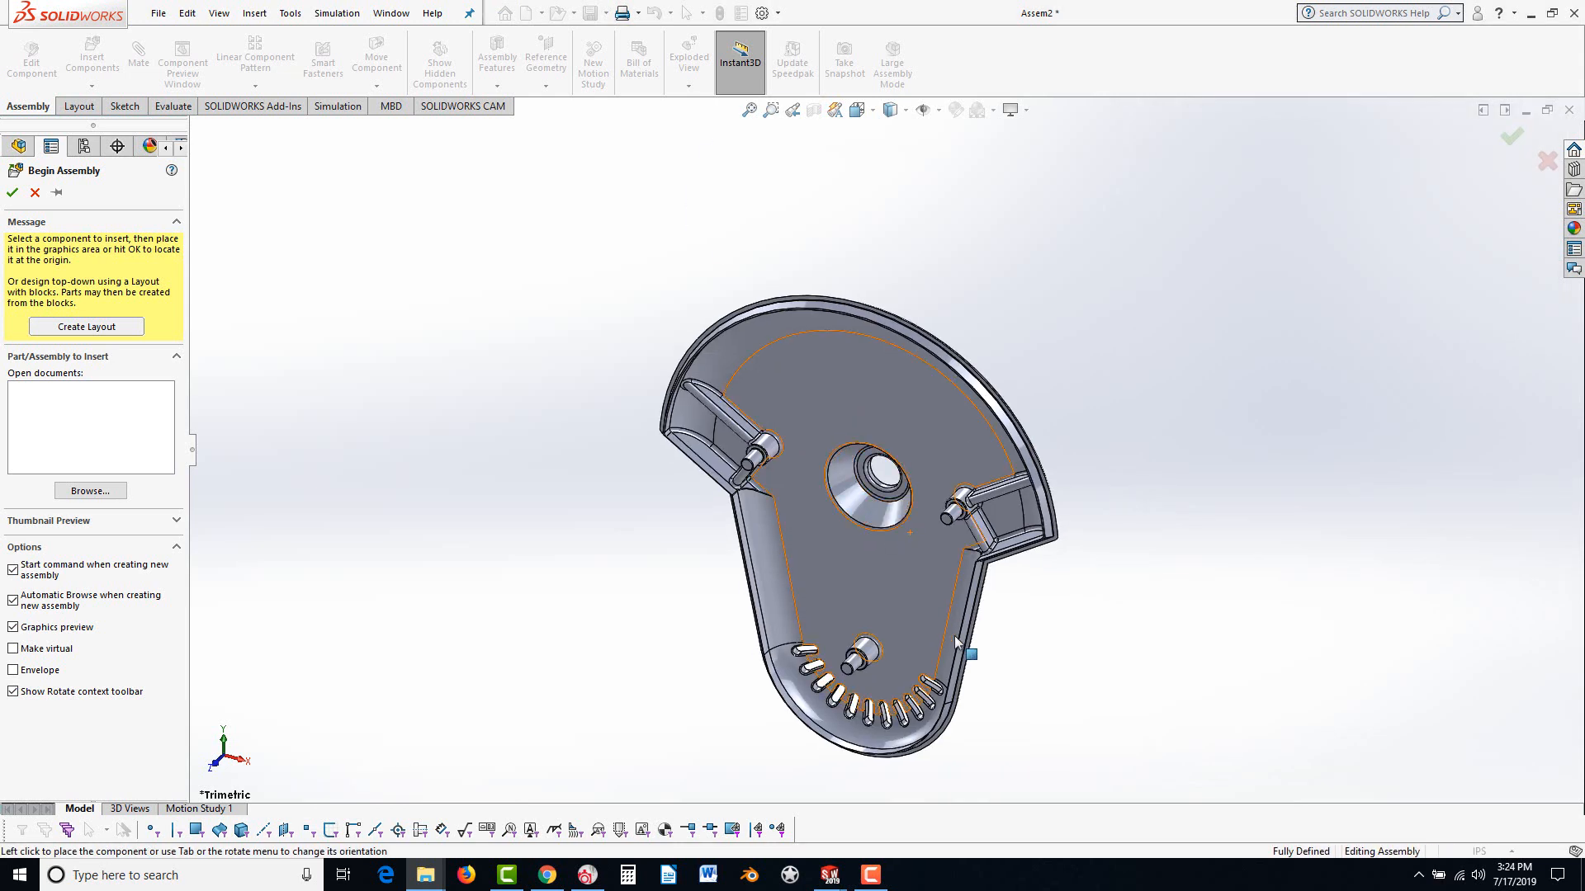
{"action": "left_click", "coordinate": [11, 194]}
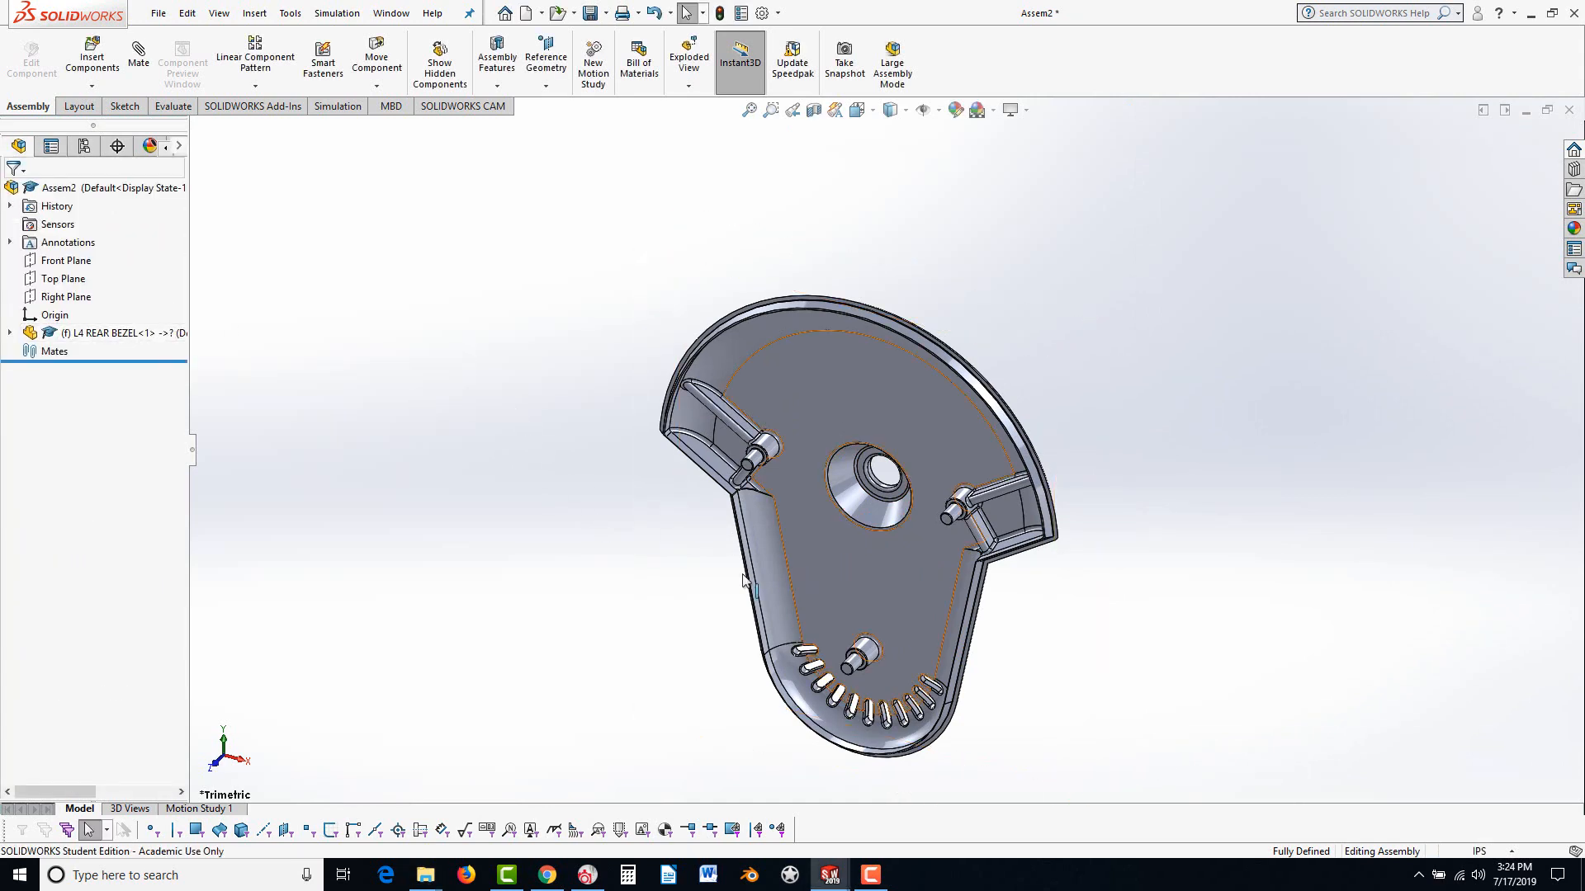
Insert L4 PC Board from the LAB 5b (1) folder into the assembly beside the rear bezel
{"action": "middle_click_drag", "start_coordinate": [756, 548], "coordinate": [768, 486]}
{"action": "left_click", "coordinate": [426, 875]}
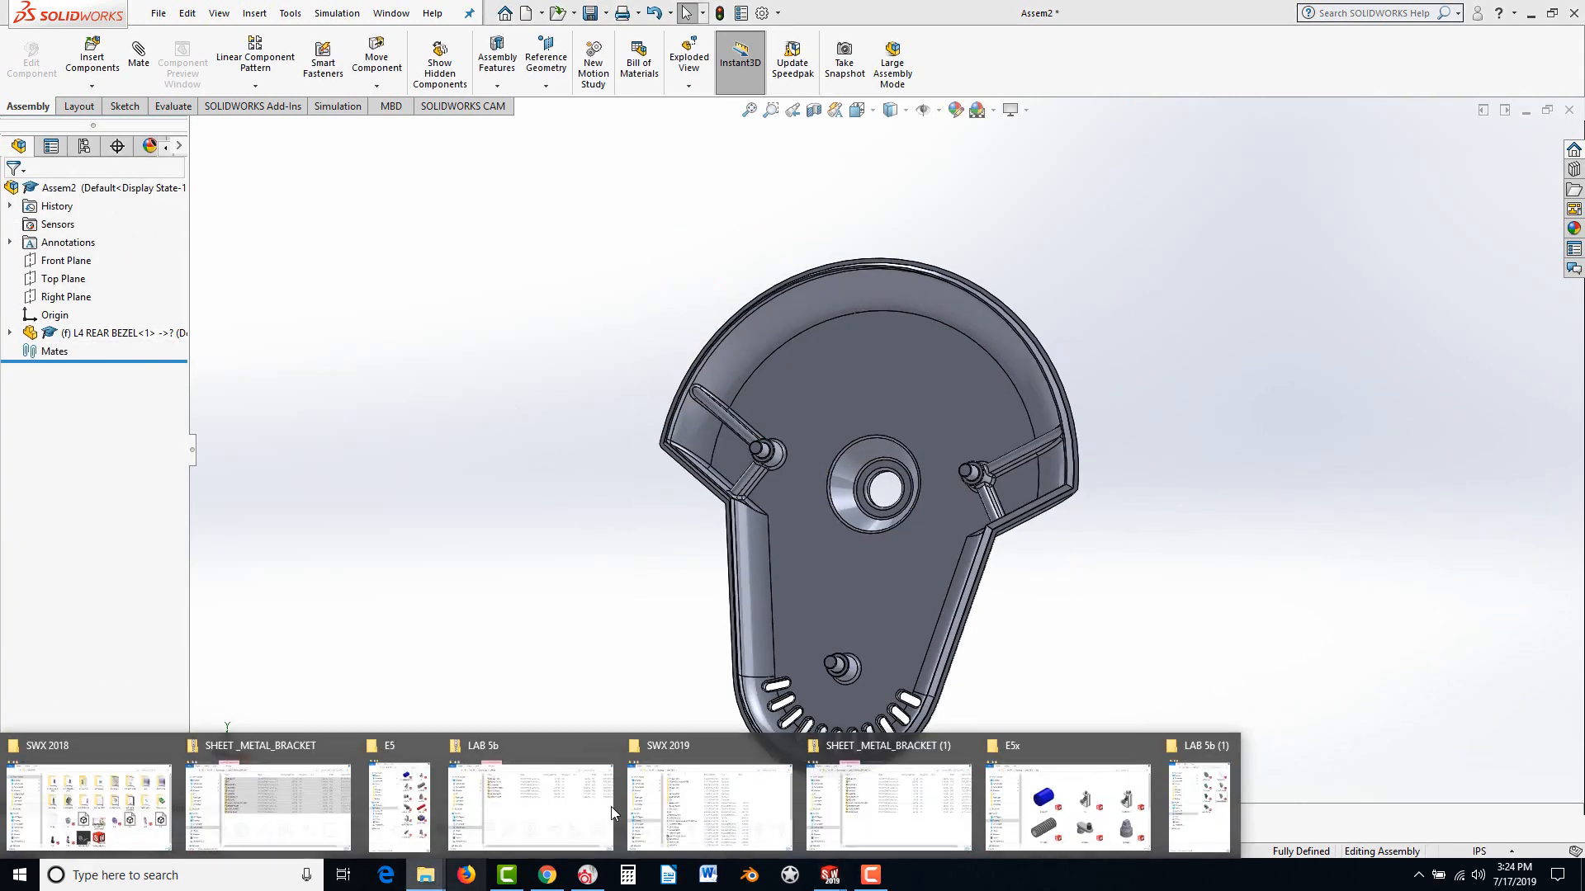
{"action": "left_click", "coordinate": [1194, 775]}
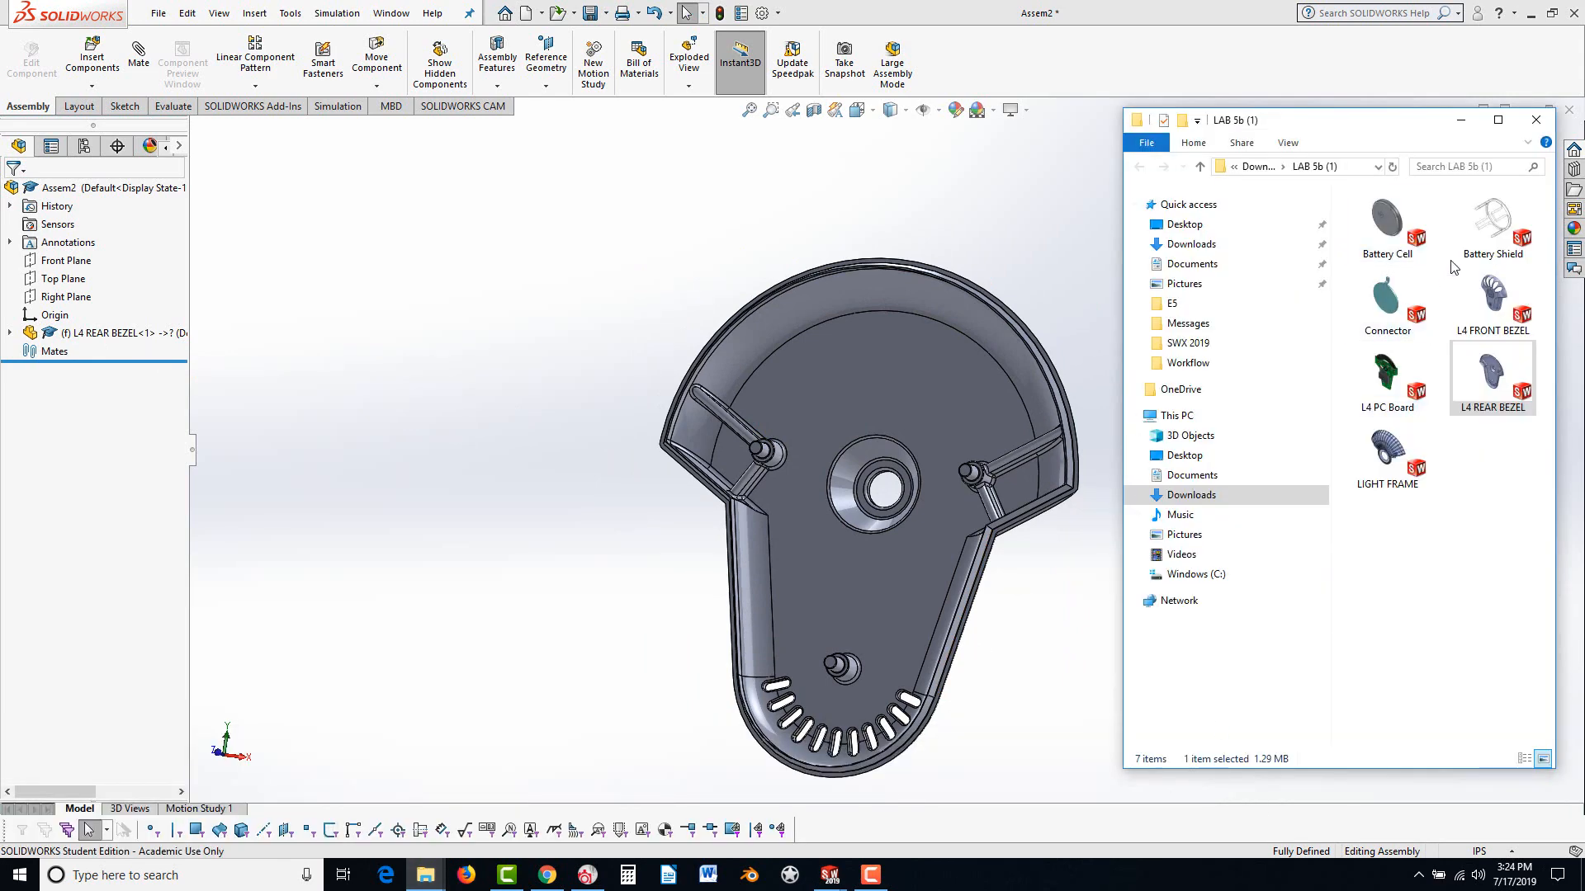
{"action": "left_click_drag", "start_coordinate": [1386, 378], "coordinate": [683, 613]}
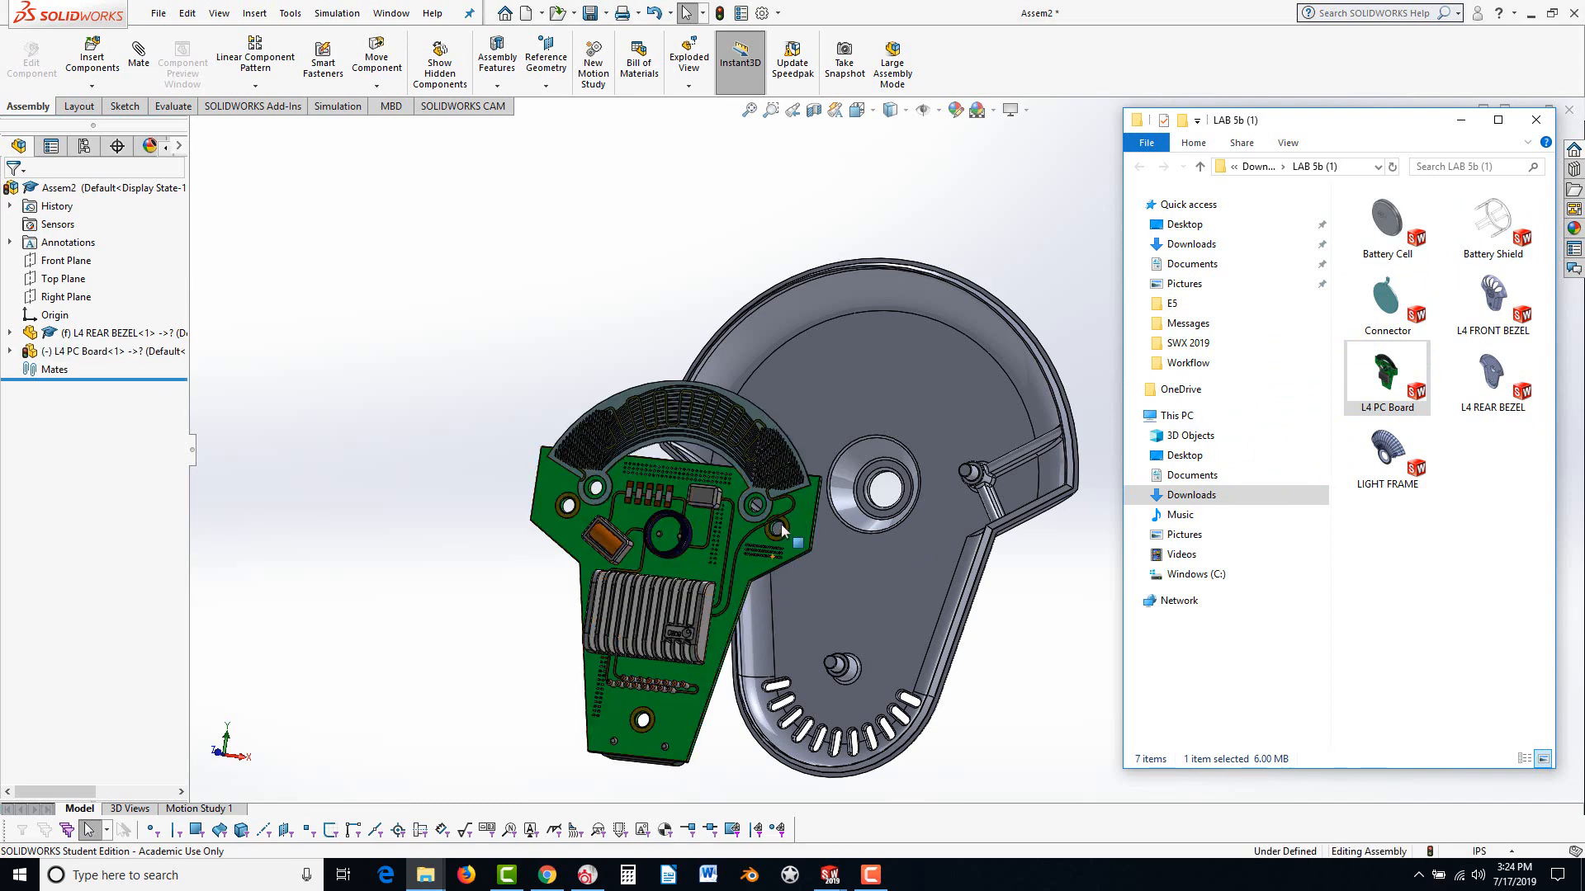
Mate the PC board's upper-right mounting hole concentric with the rear bezel's upper-right post
{"action": "middle_click_drag", "start_coordinate": [684, 613], "coordinate": [748, 443]}
{"action": "scroll", "coordinate": [748, 443], "scroll_direction": "down", "scroll_amount": 6}
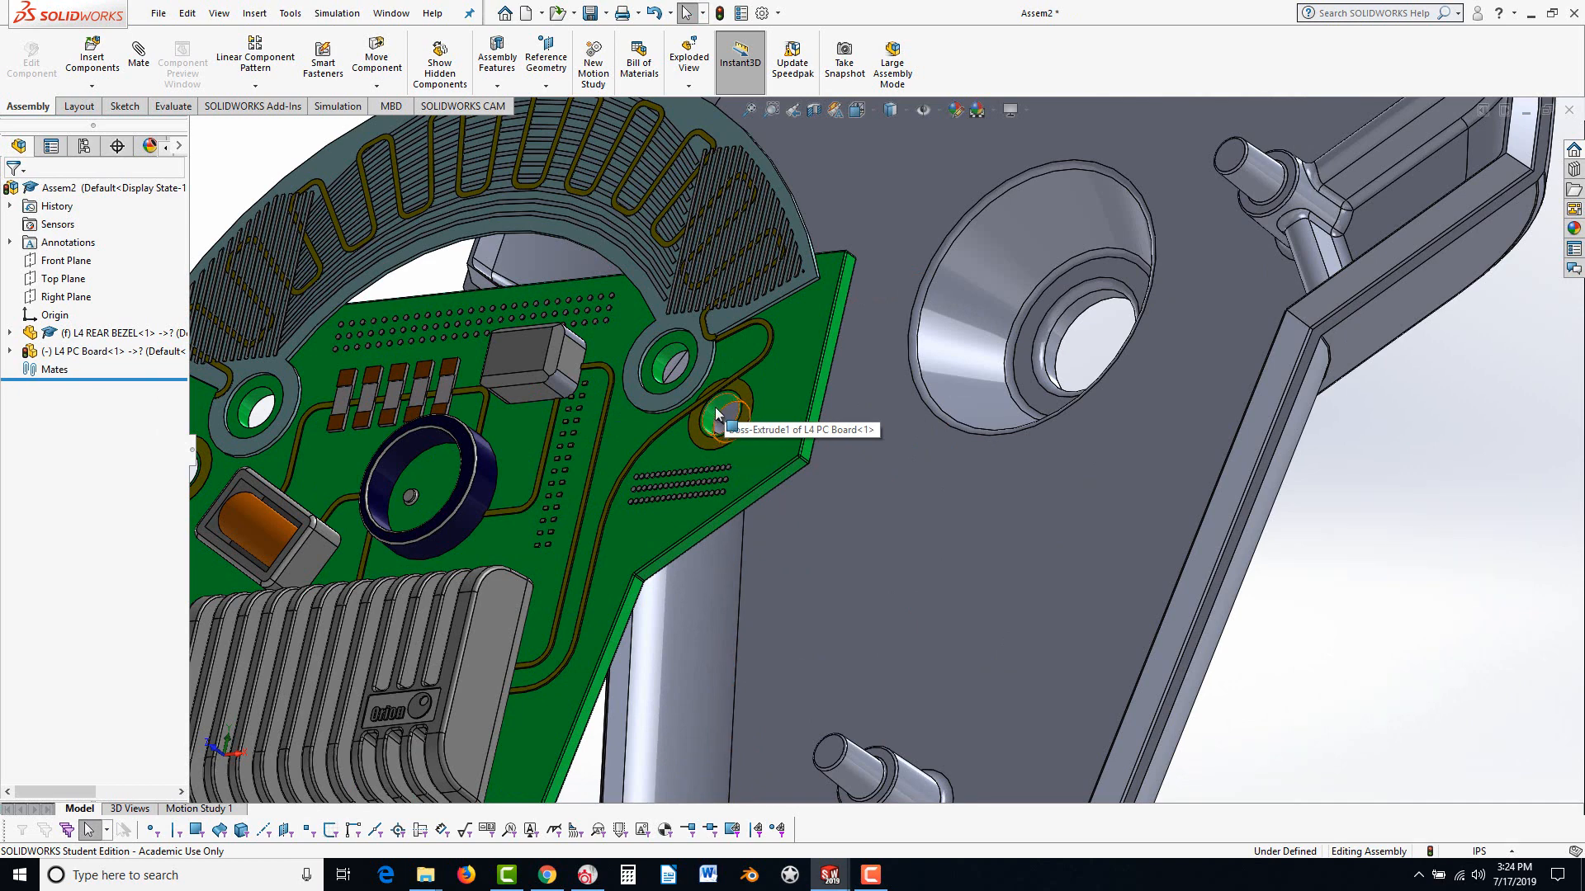
{"action": "left_click_drag", "start_coordinate": [714, 413], "coordinate": [1259, 183], "text": "alt"}
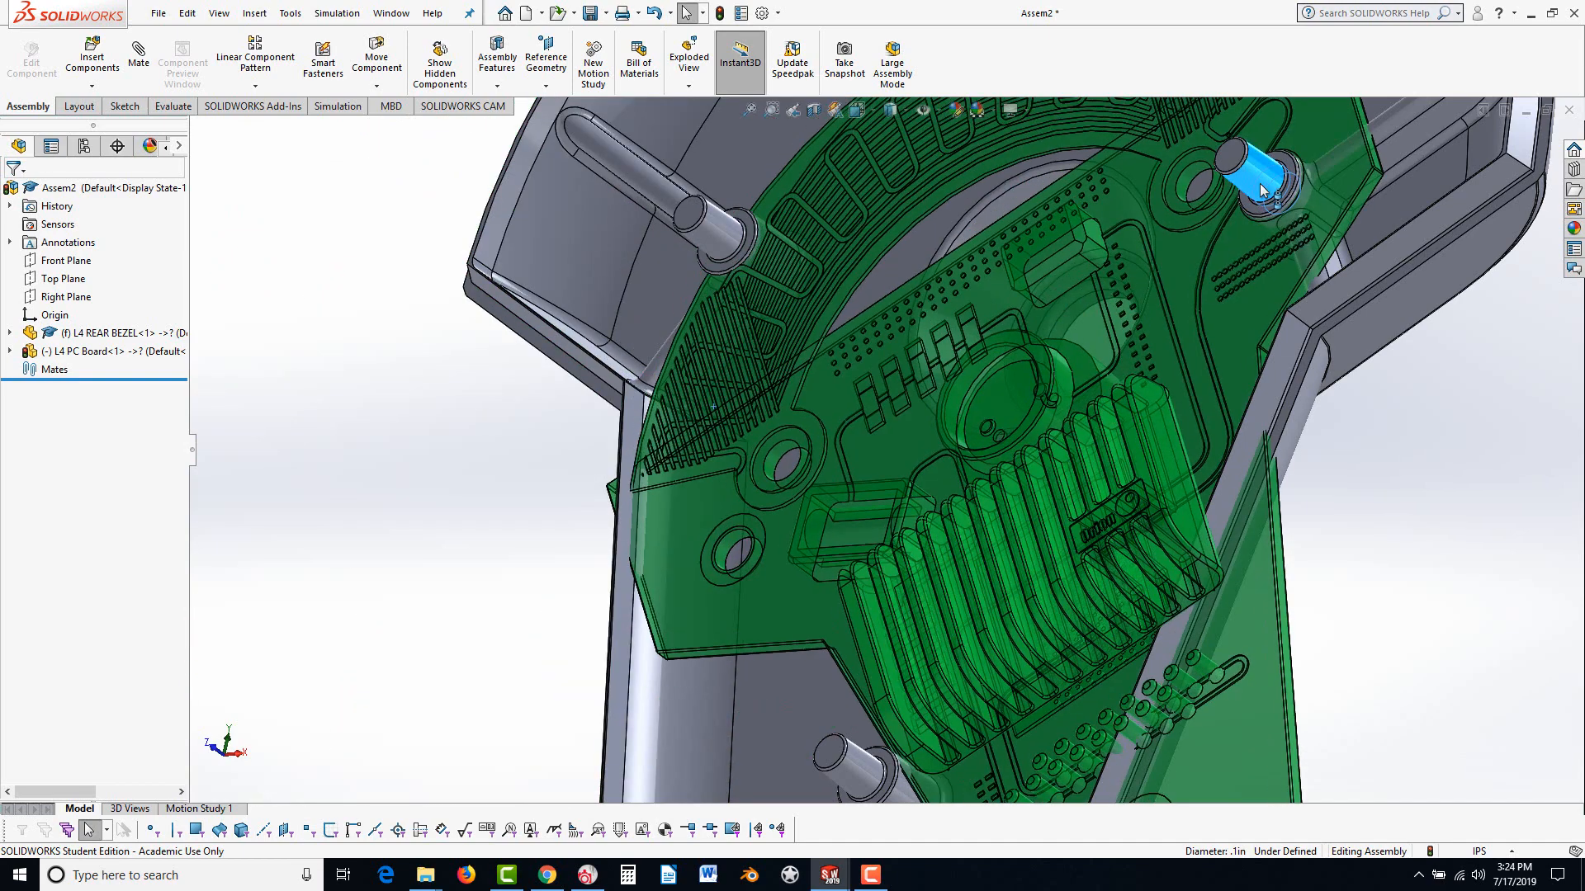
{"action": "left_click", "coordinate": [1427, 147]}
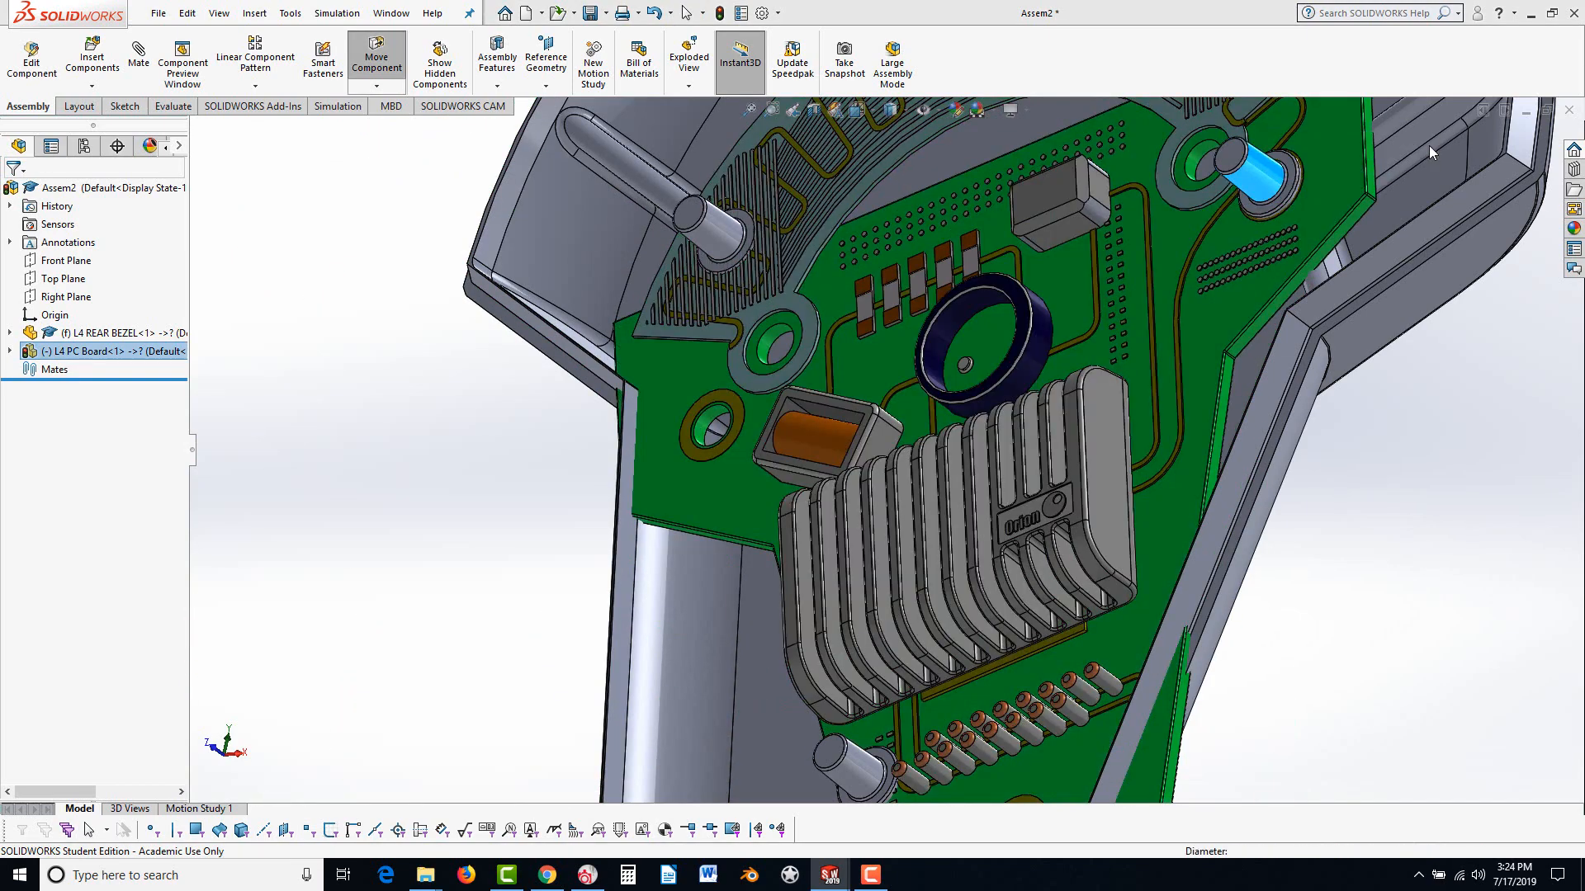
{"action": "key", "text": "Escape"}
Mate the PC board's upper-left mounting hole concentric with the rear bezel's upper-left post and test the board's remaining movement
{"action": "scroll", "coordinate": [660, 417], "scroll_direction": "down", "scroll_amount": 2}
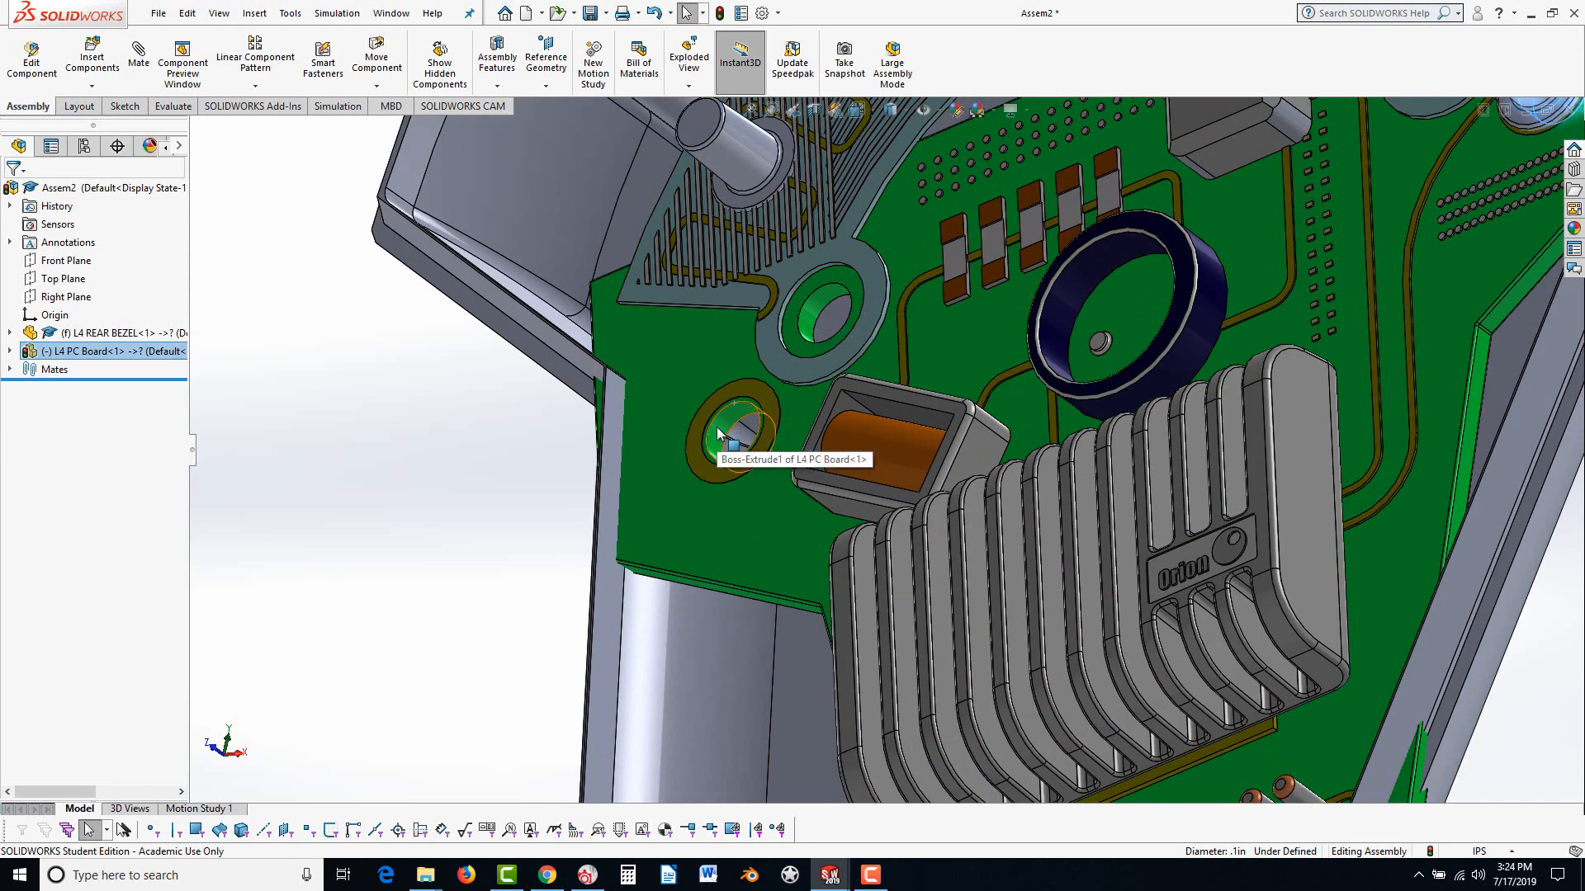
{"action": "left_click_drag", "start_coordinate": [720, 429], "coordinate": [736, 170], "text": "alt"}
{"action": "left_click", "coordinate": [718, 138]}
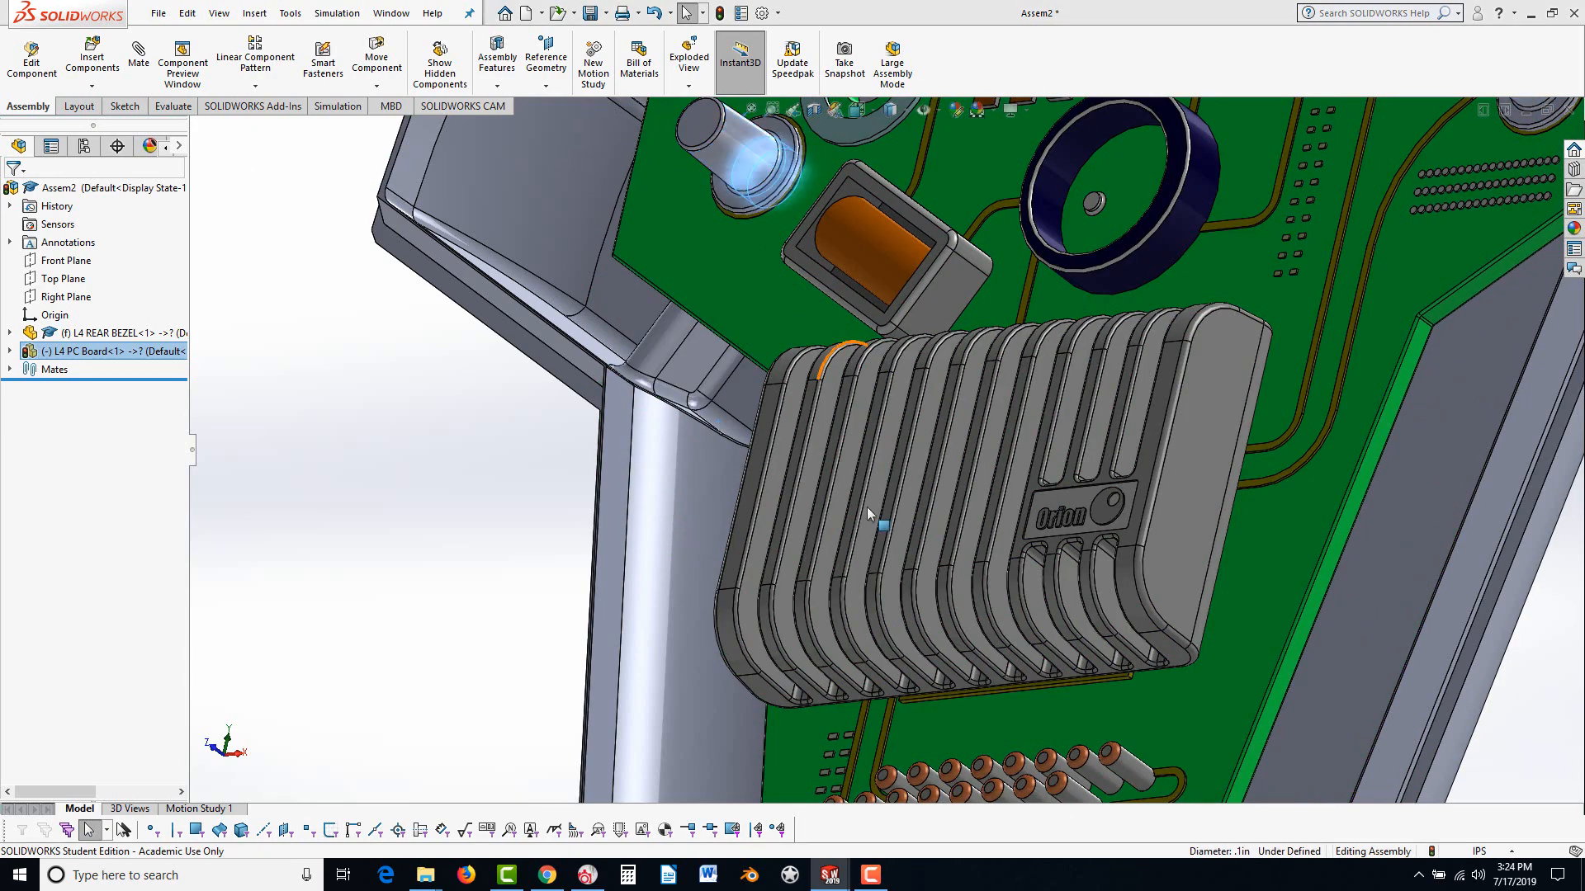
{"action": "scroll", "coordinate": [885, 587], "scroll_direction": "up", "scroll_amount": 5}
{"action": "left_click_drag", "start_coordinate": [970, 432], "coordinate": [862, 363]}
{"action": "left_click", "coordinate": [499, 608]}
Add a coincident mate between the PC board's back face and the shoulder of the rear bezel's lower post
{"action": "middle_click_drag", "start_coordinate": [786, 561], "coordinate": [221, 150]}
{"action": "left_click", "coordinate": [139, 58]}
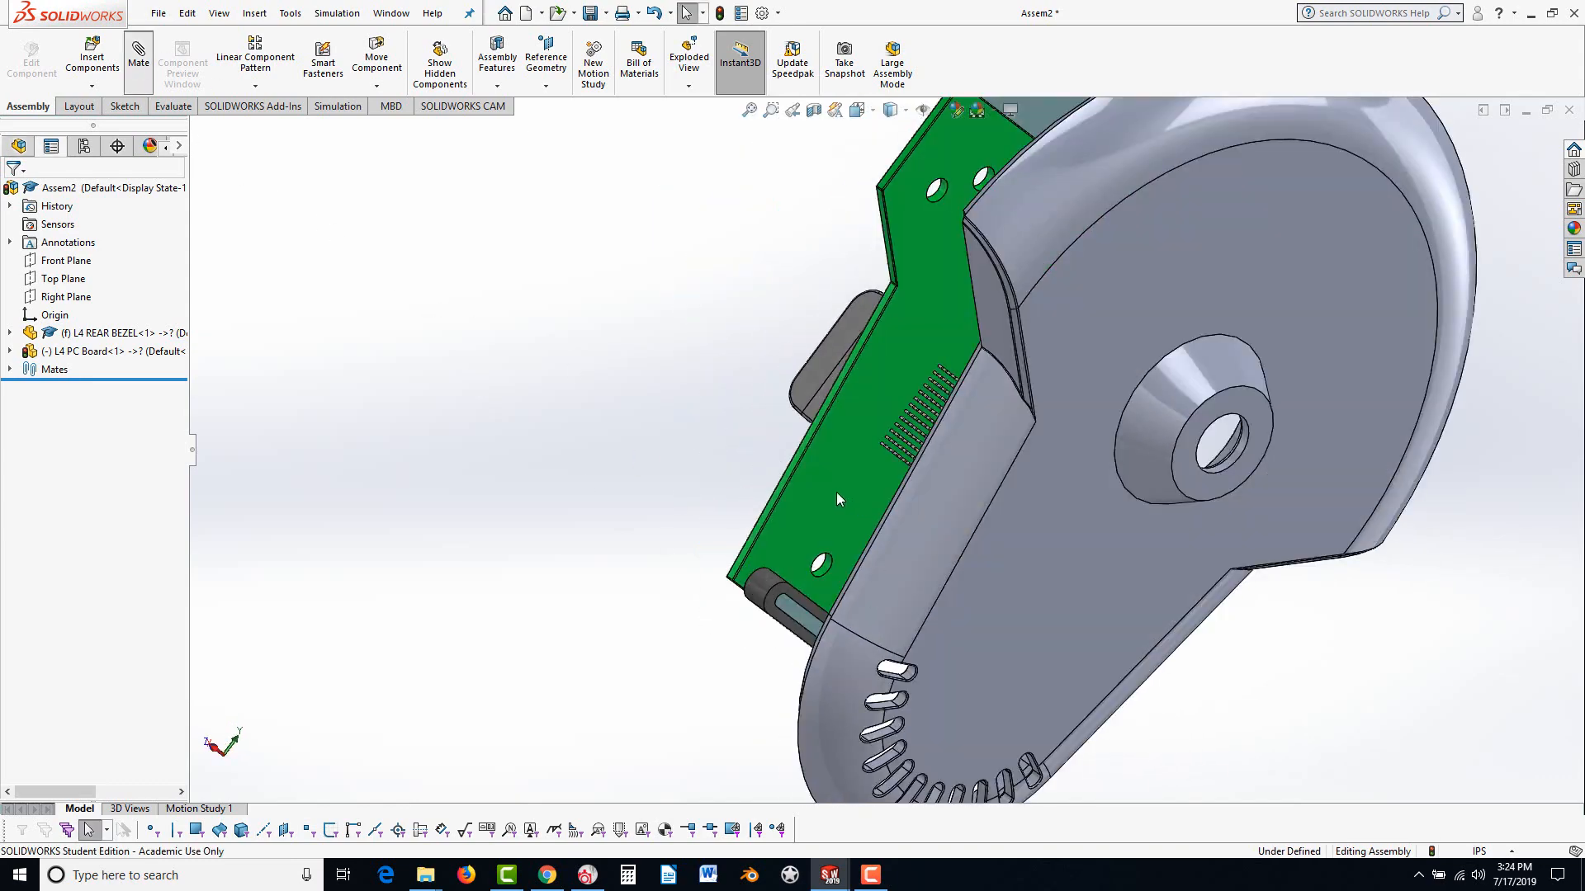
{"action": "left_click", "coordinate": [801, 526]}
{"action": "middle_click_drag", "start_coordinate": [802, 527], "coordinate": [961, 687]}
{"action": "scroll", "coordinate": [881, 645], "scroll_direction": "down", "scroll_amount": 3}
{"action": "scroll", "coordinate": [864, 607], "scroll_direction": "down", "scroll_amount": 2}
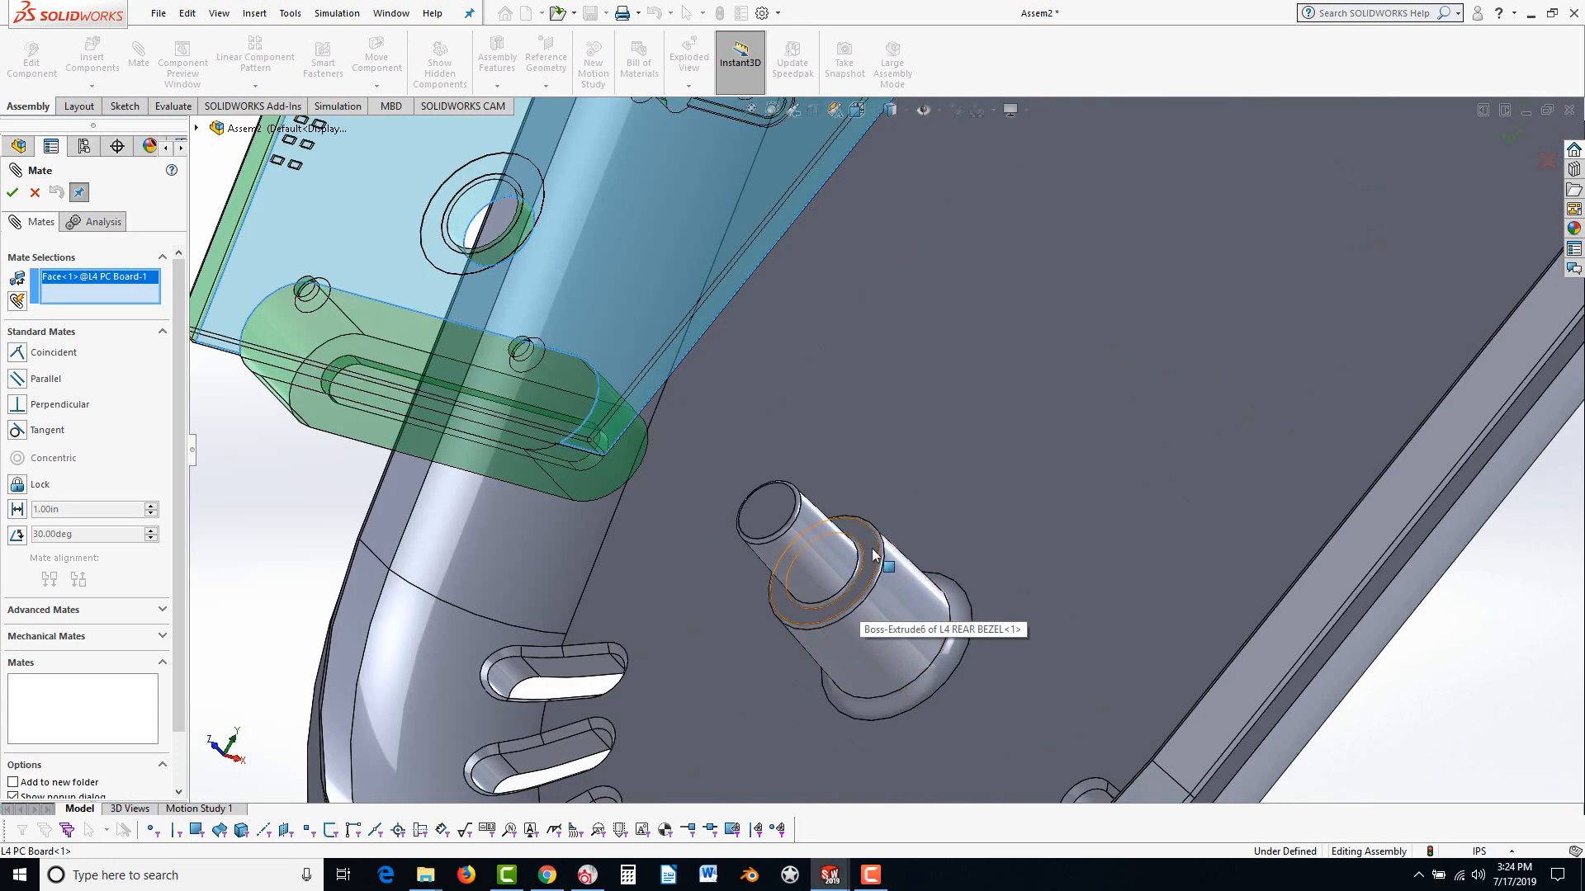
{"action": "left_click", "coordinate": [868, 551]}
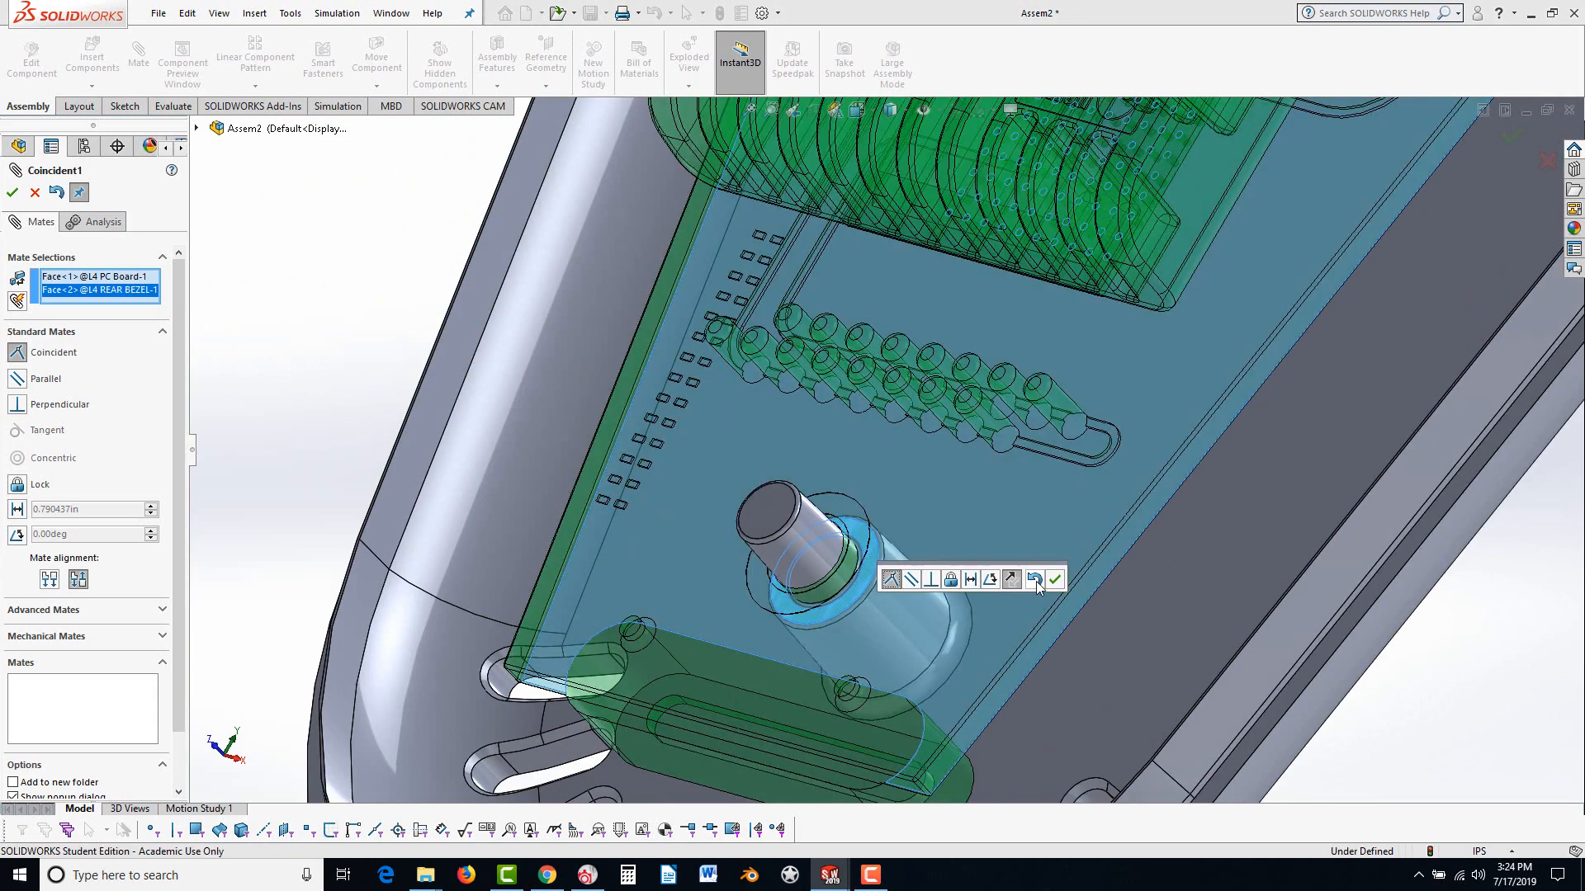
{"action": "left_click", "coordinate": [1055, 579]}
{"action": "scroll", "coordinate": [1050, 643], "scroll_direction": "up", "scroll_amount": 5}
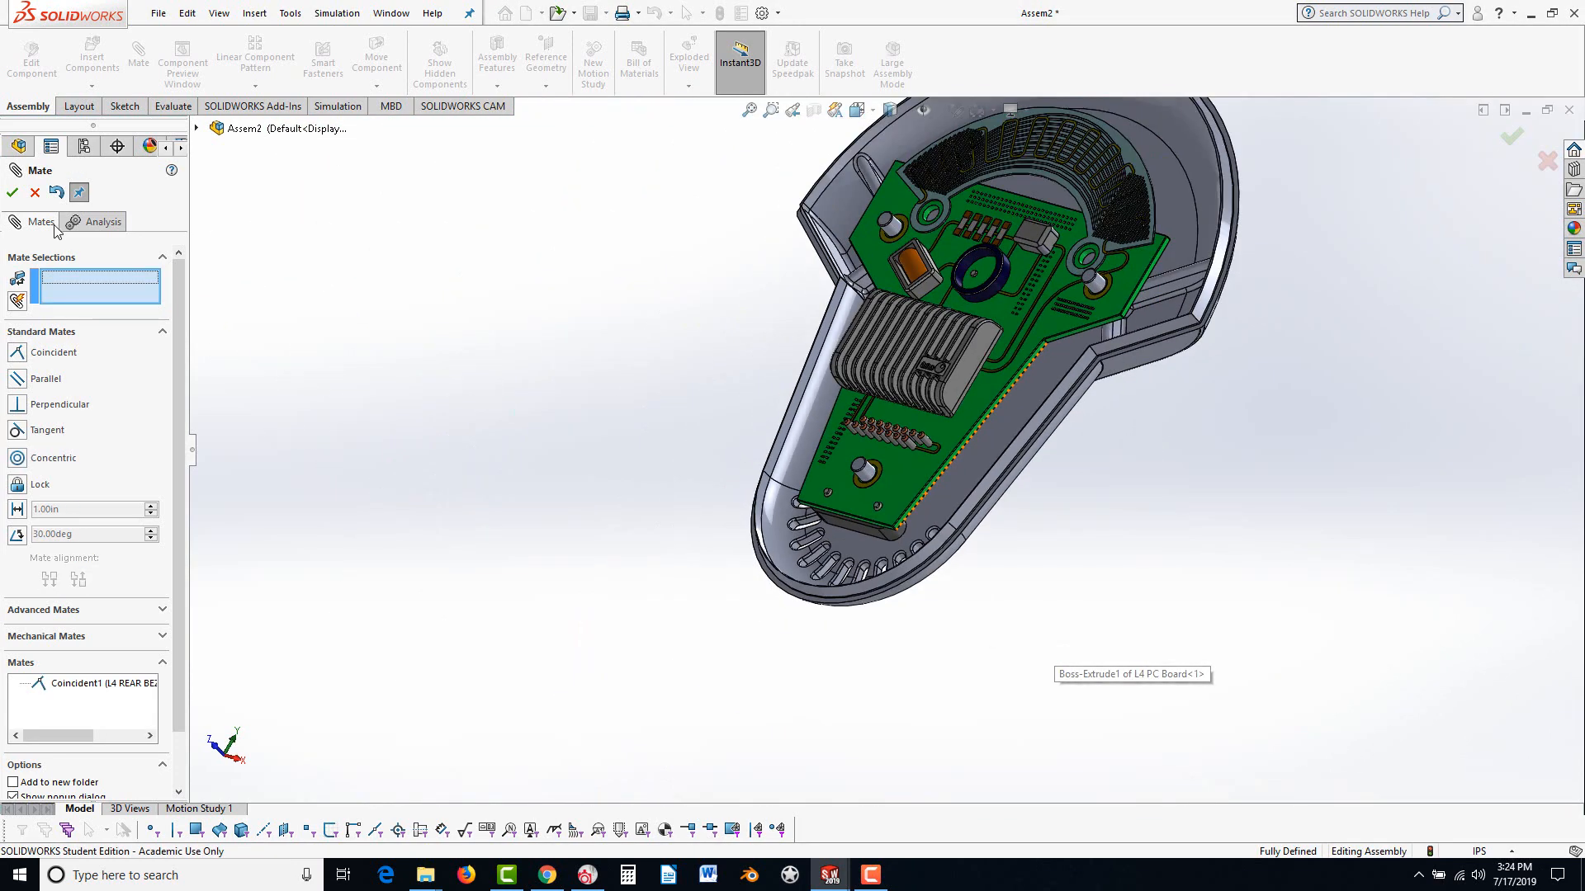
{"action": "left_click", "coordinate": [11, 192]}
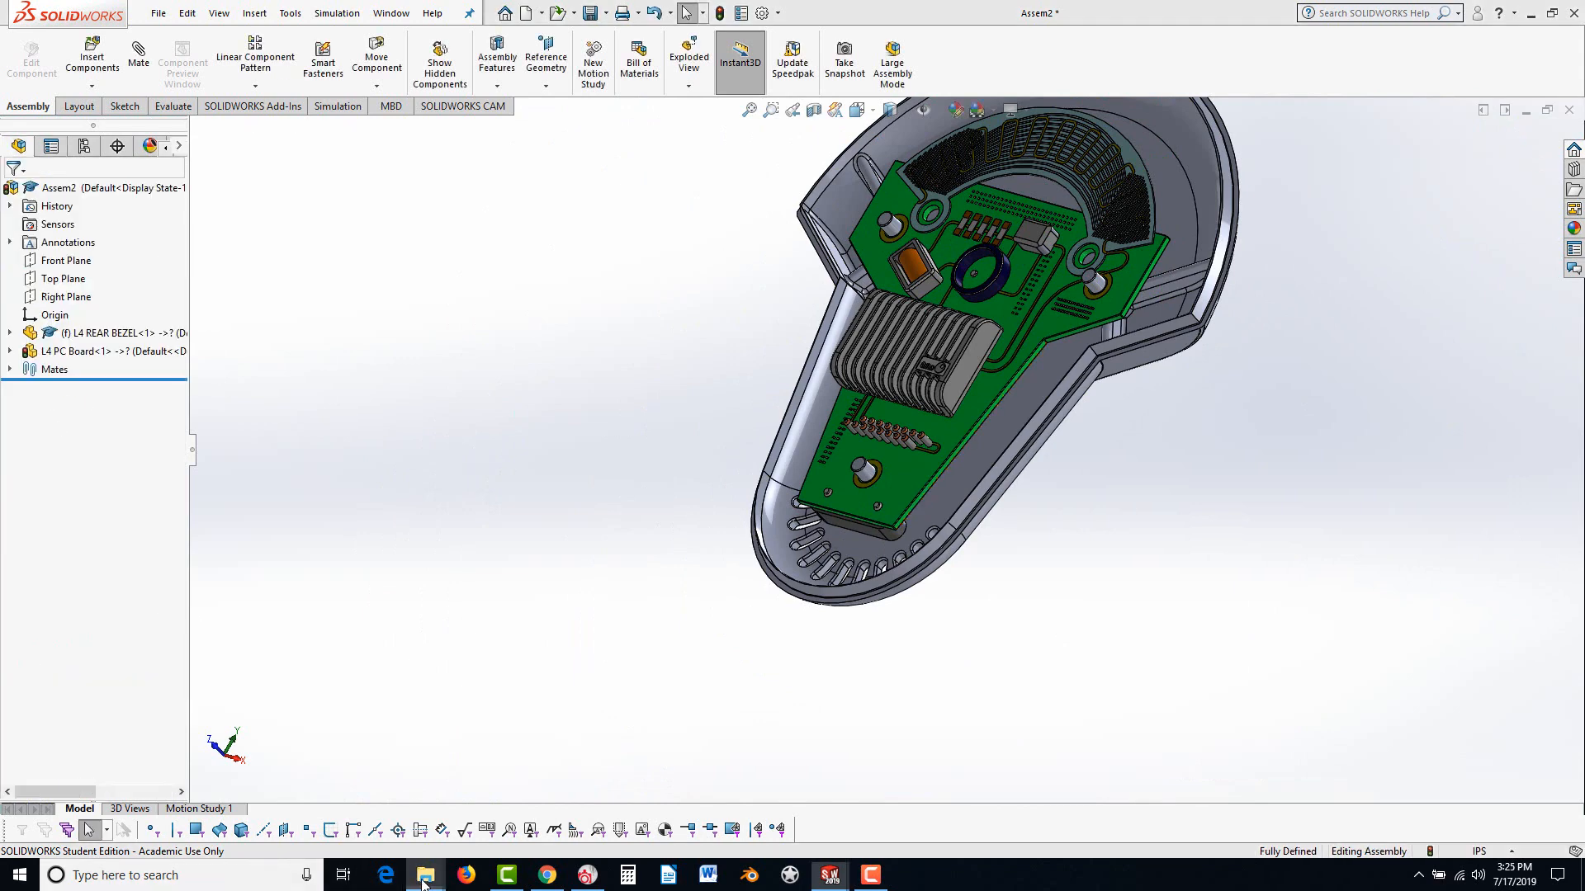
Insert Battery Shield from the LAB 5b (1) folder into the assembly beside the PC board
{"action": "mouse_move", "coordinate": [425, 875]}
{"action": "left_click", "coordinate": [1198, 805]}
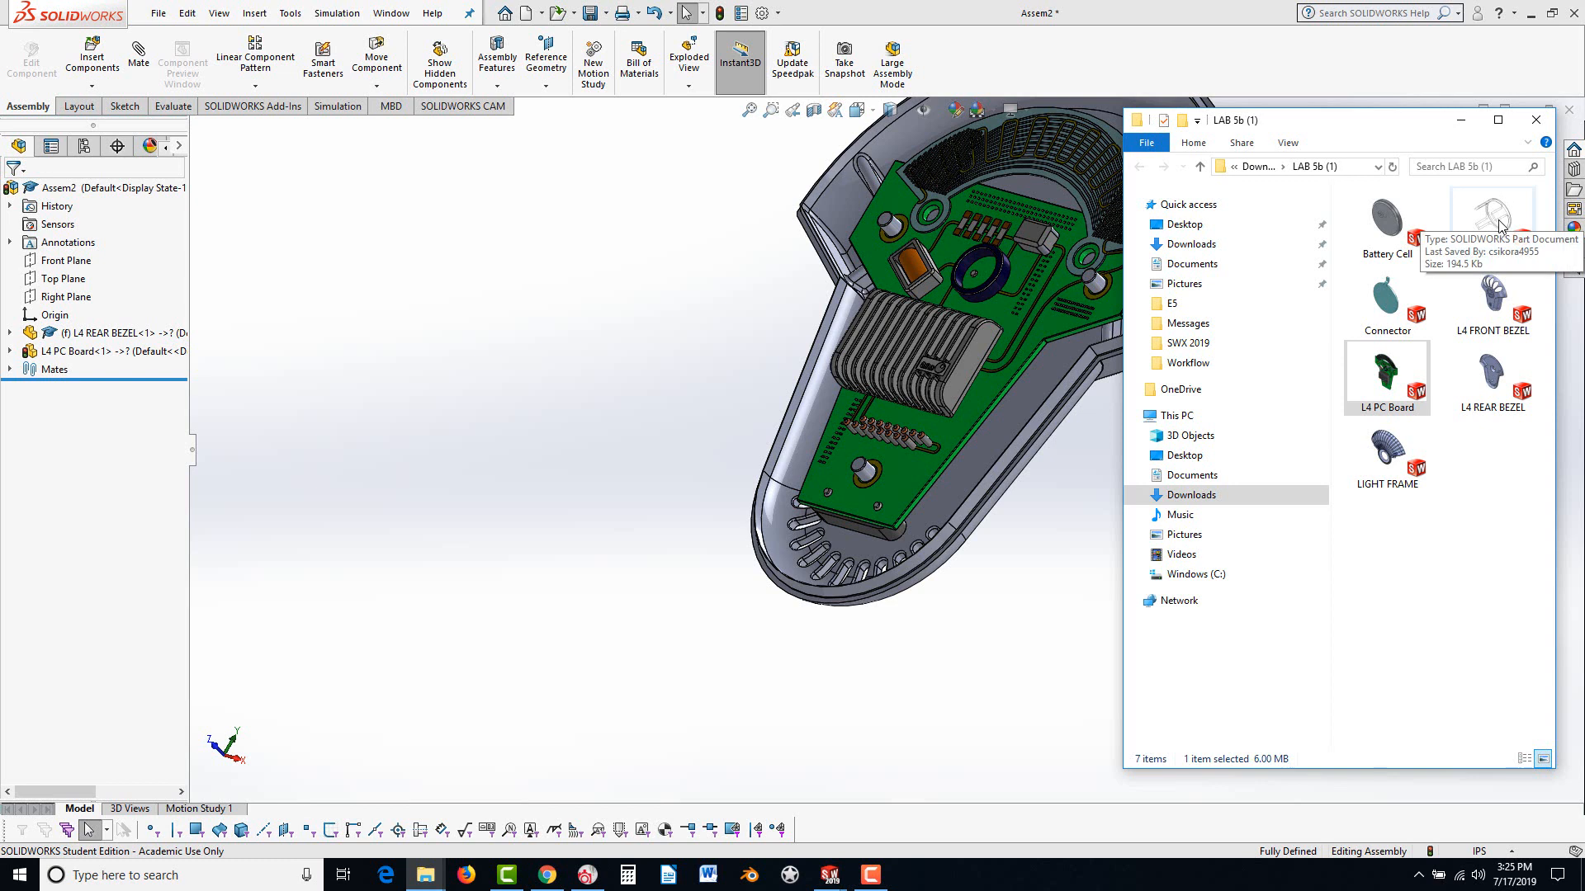
{"action": "left_click_drag", "start_coordinate": [1495, 217], "coordinate": [742, 388]}
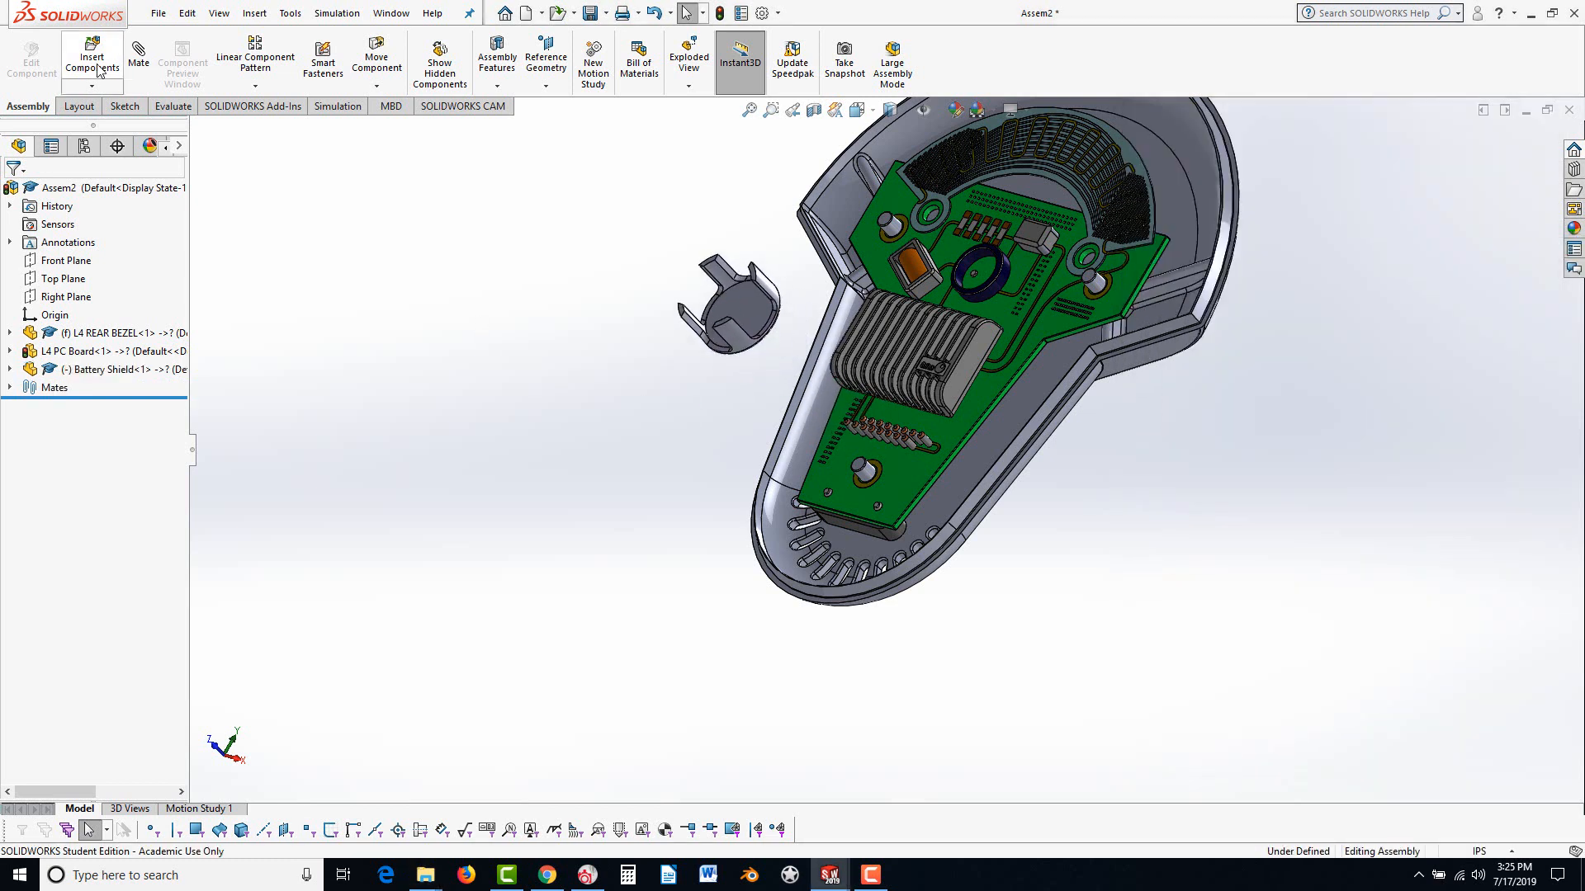
Add a coincident mate between the battery shield's flat outer face and the top face of the PC board's dark ring
{"action": "middle_click_drag", "start_coordinate": [825, 311], "coordinate": [727, 467]}
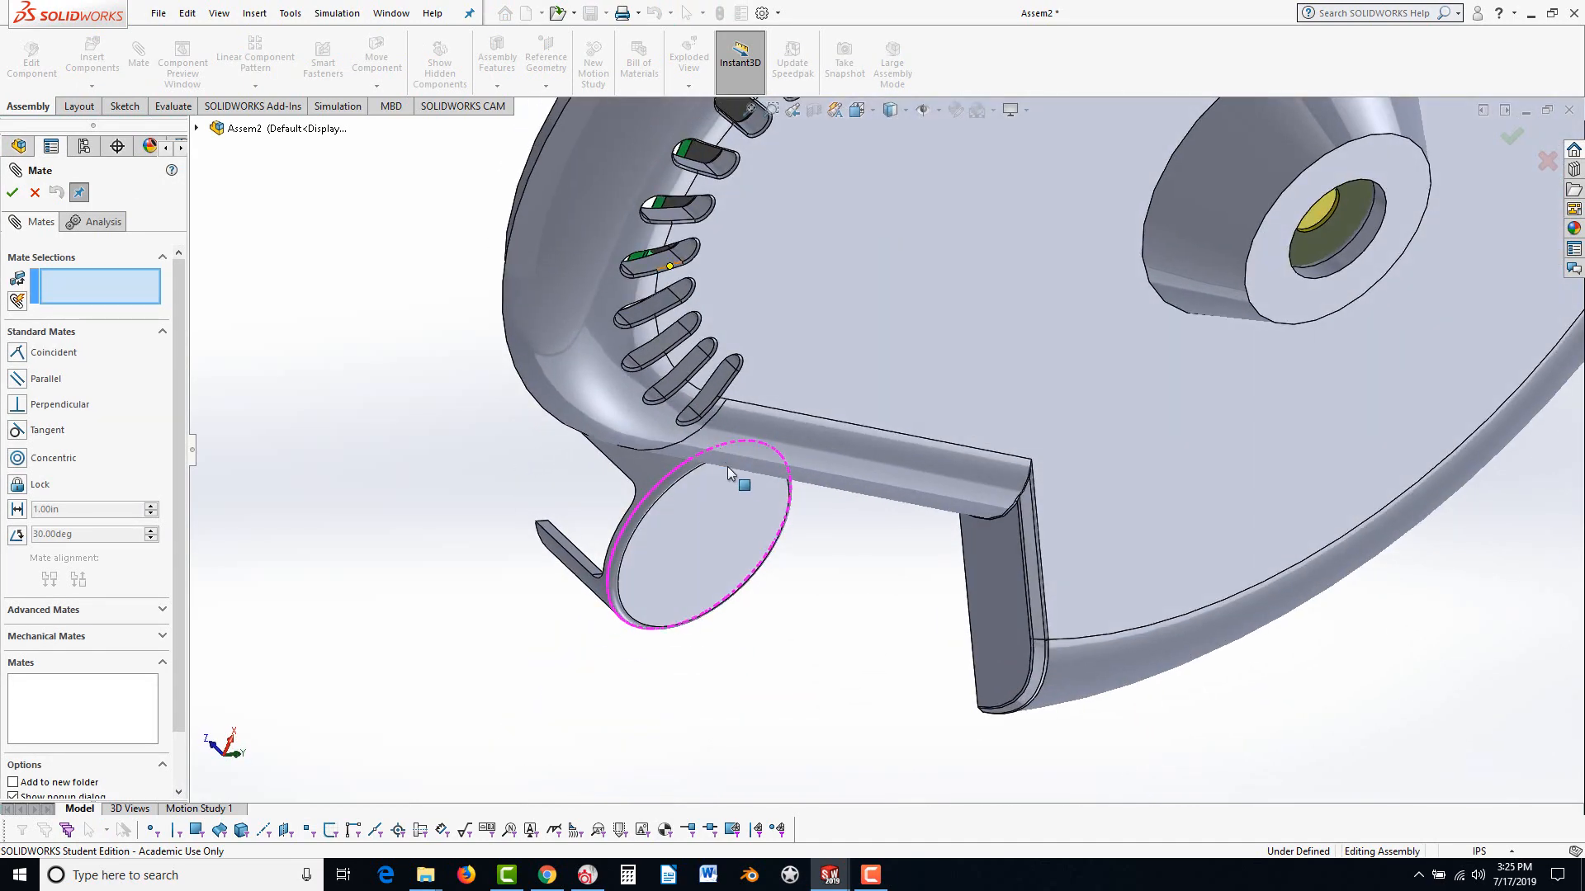
{"action": "left_click", "coordinate": [737, 533]}
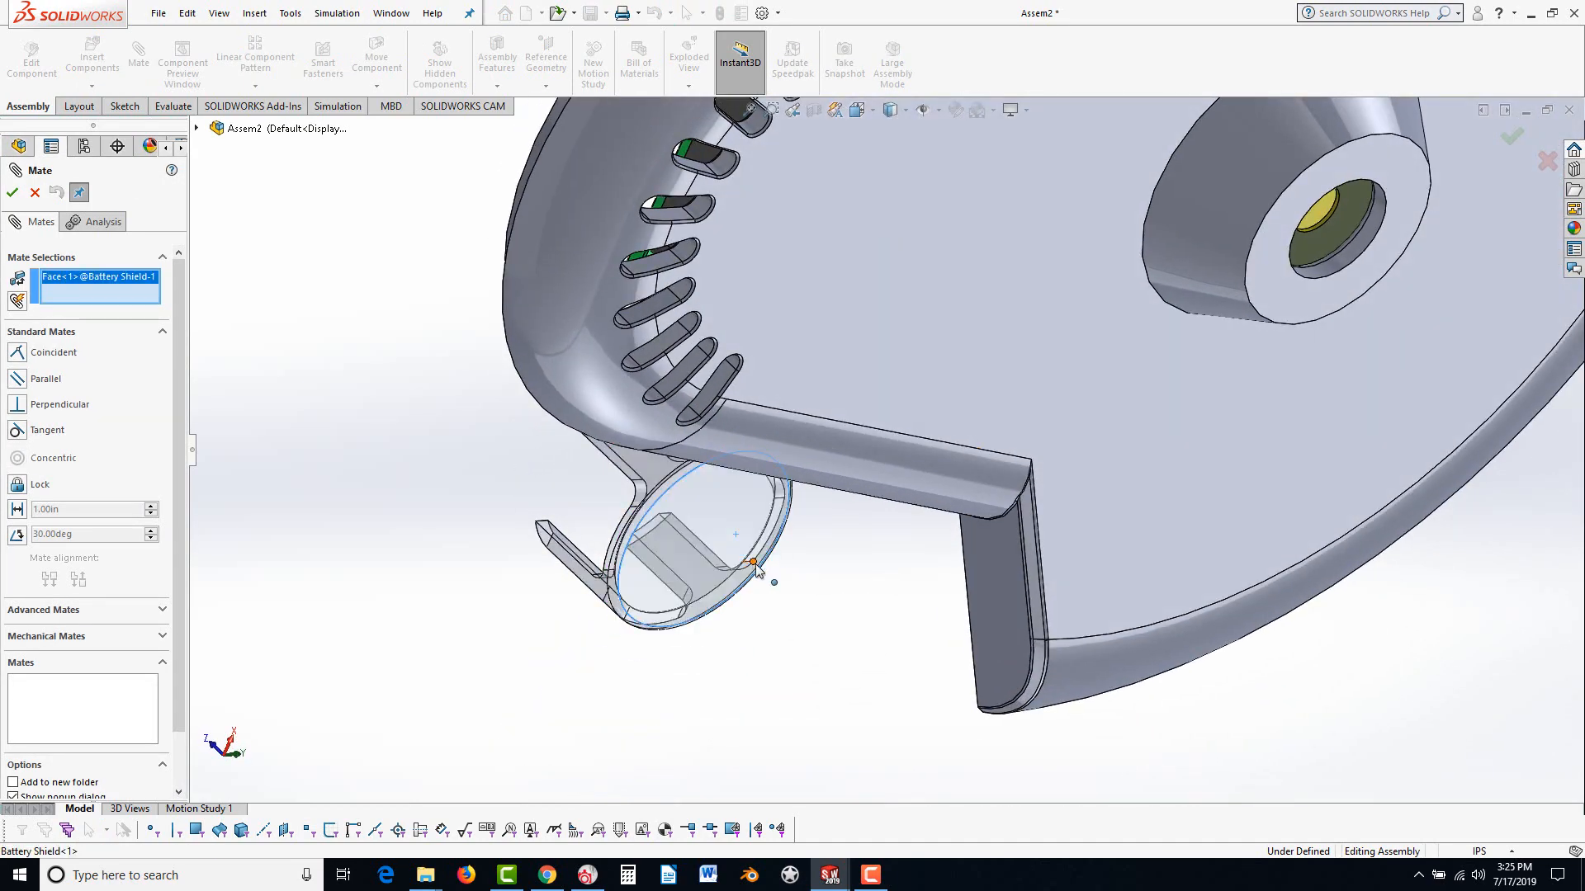
{"action": "scroll", "coordinate": [768, 582], "scroll_direction": "up", "scroll_amount": 3}
{"action": "middle_click_drag", "start_coordinate": [796, 537], "coordinate": [948, 652]}
{"action": "scroll", "coordinate": [913, 275], "scroll_direction": "down", "scroll_amount": 5}
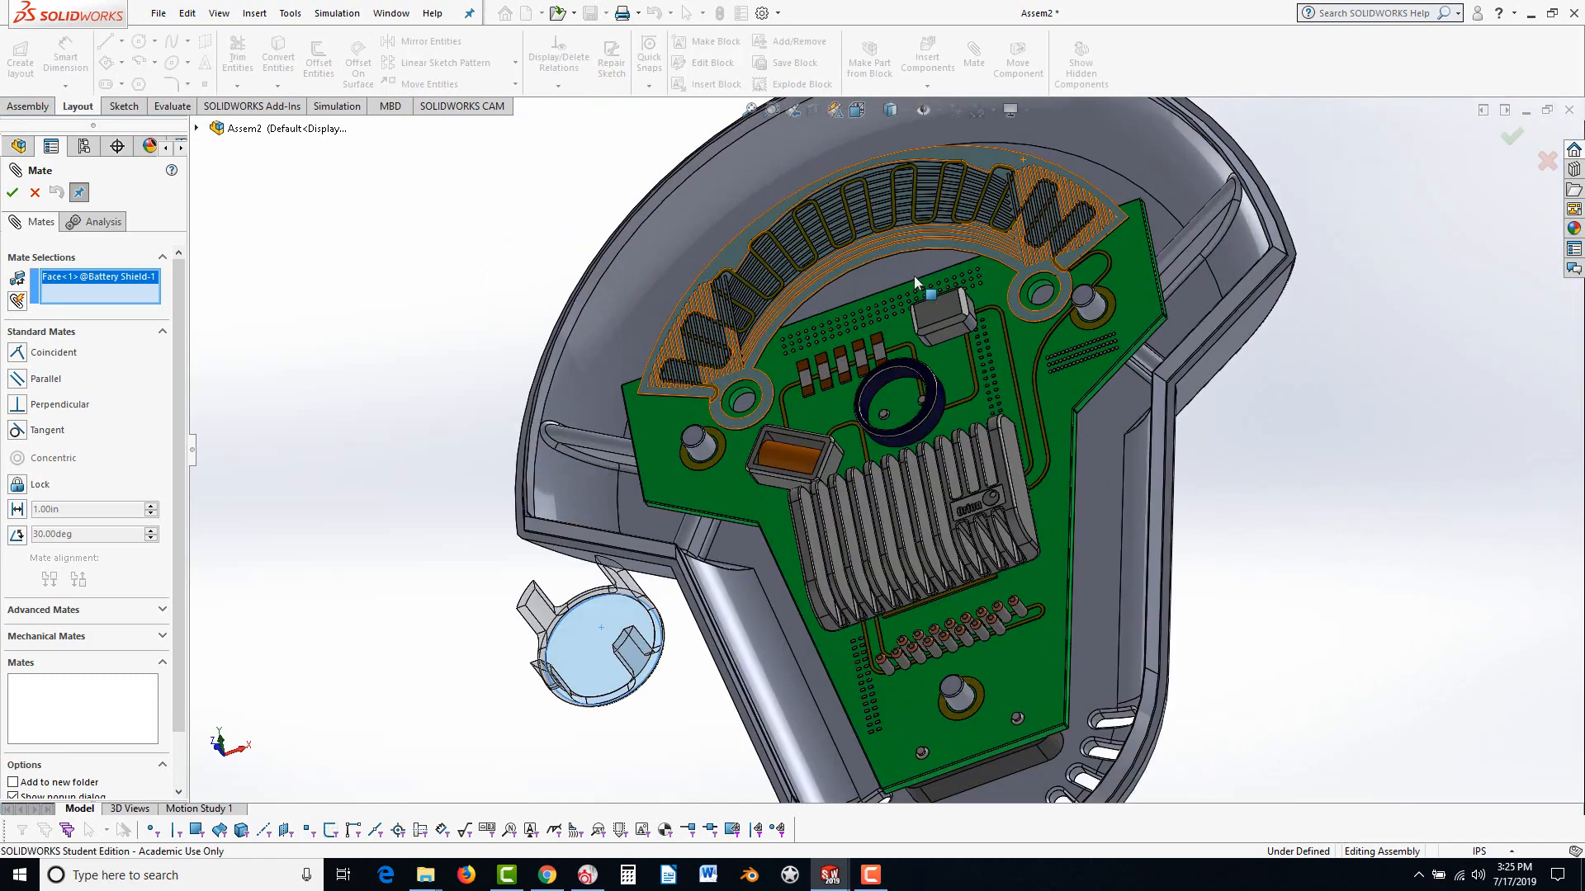
{"action": "left_click", "coordinate": [981, 405]}
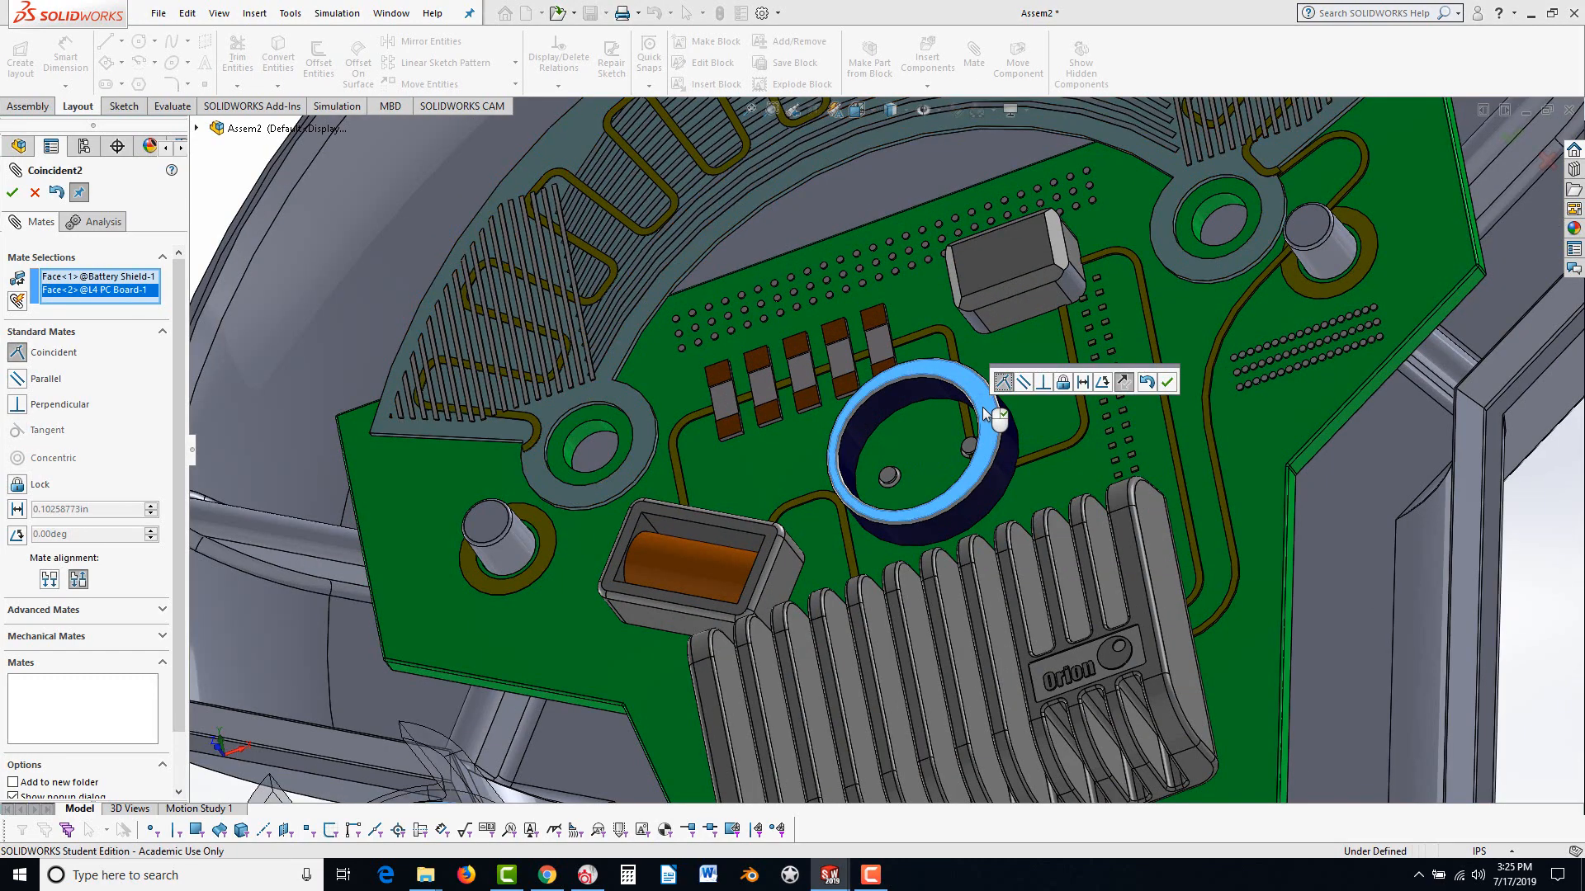
{"action": "left_click", "coordinate": [1172, 377]}
{"action": "scroll", "coordinate": [1070, 484], "scroll_direction": "up", "scroll_amount": 4}
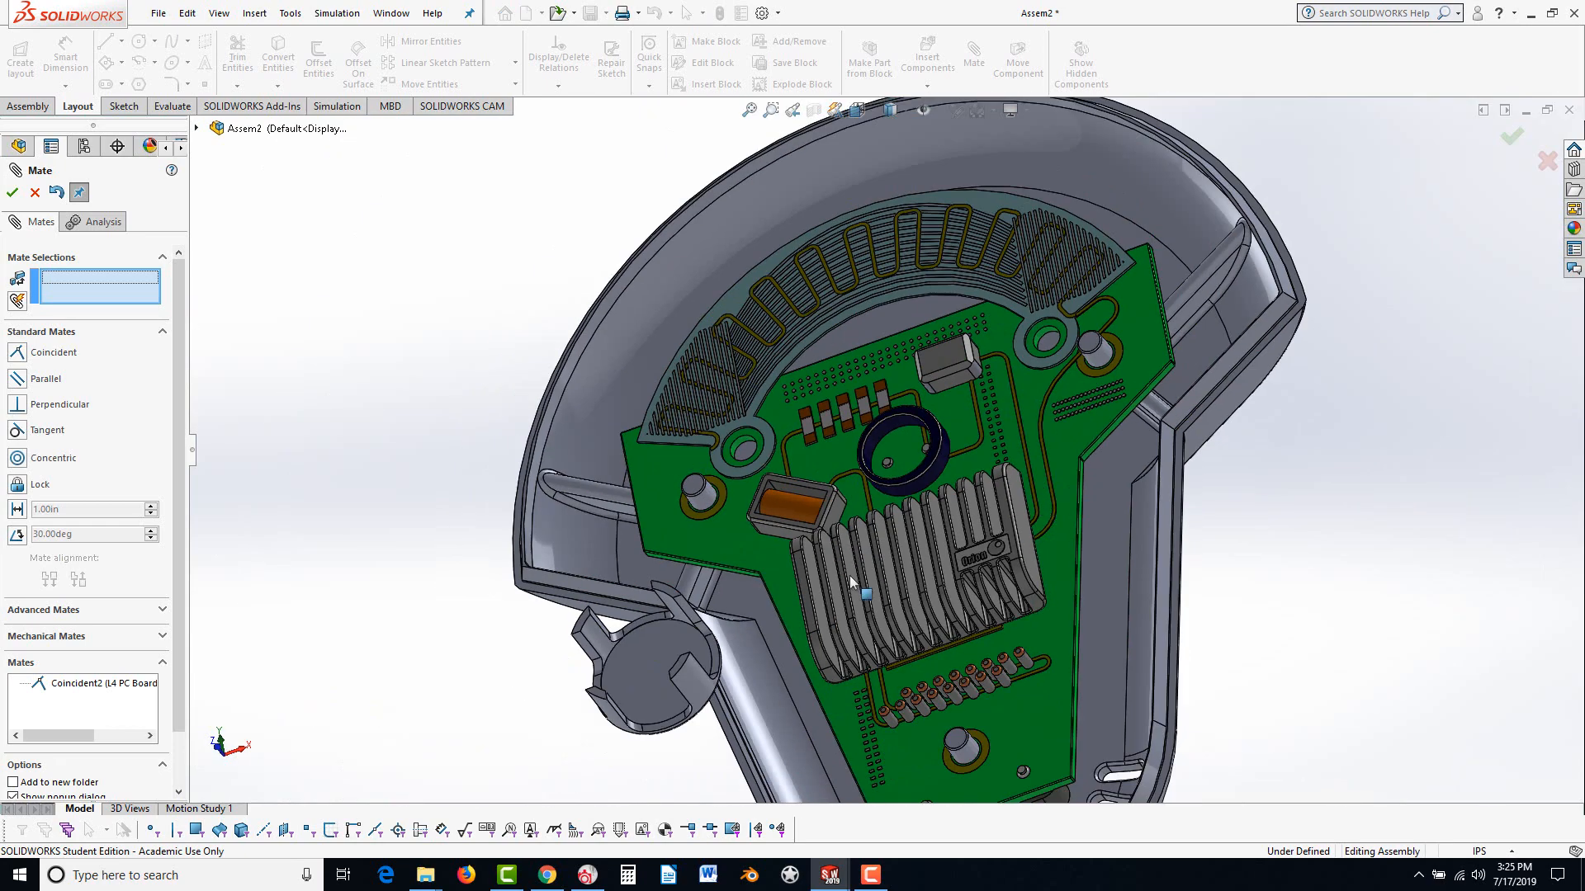
Move the battery shield over the PC board's dark ring and mate its round face concentric with the ring's outer face
{"action": "left_click_drag", "start_coordinate": [632, 666], "coordinate": [861, 414]}
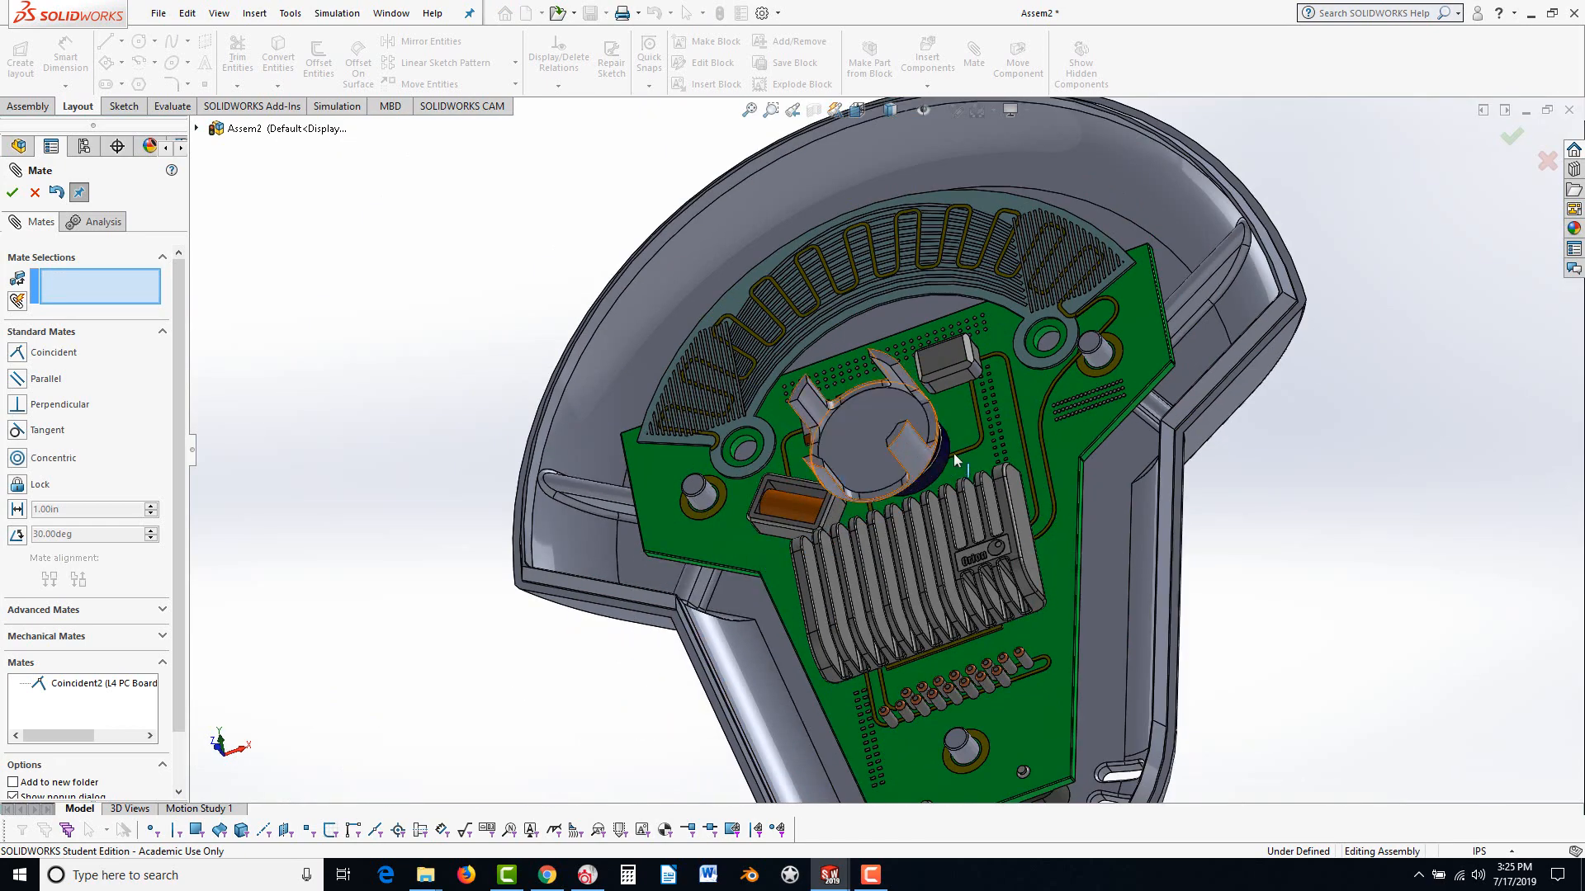
{"action": "scroll", "coordinate": [967, 425], "scroll_direction": "down", "scroll_amount": 4}
{"action": "middle_click_drag", "start_coordinate": [967, 422], "coordinate": [834, 446]}
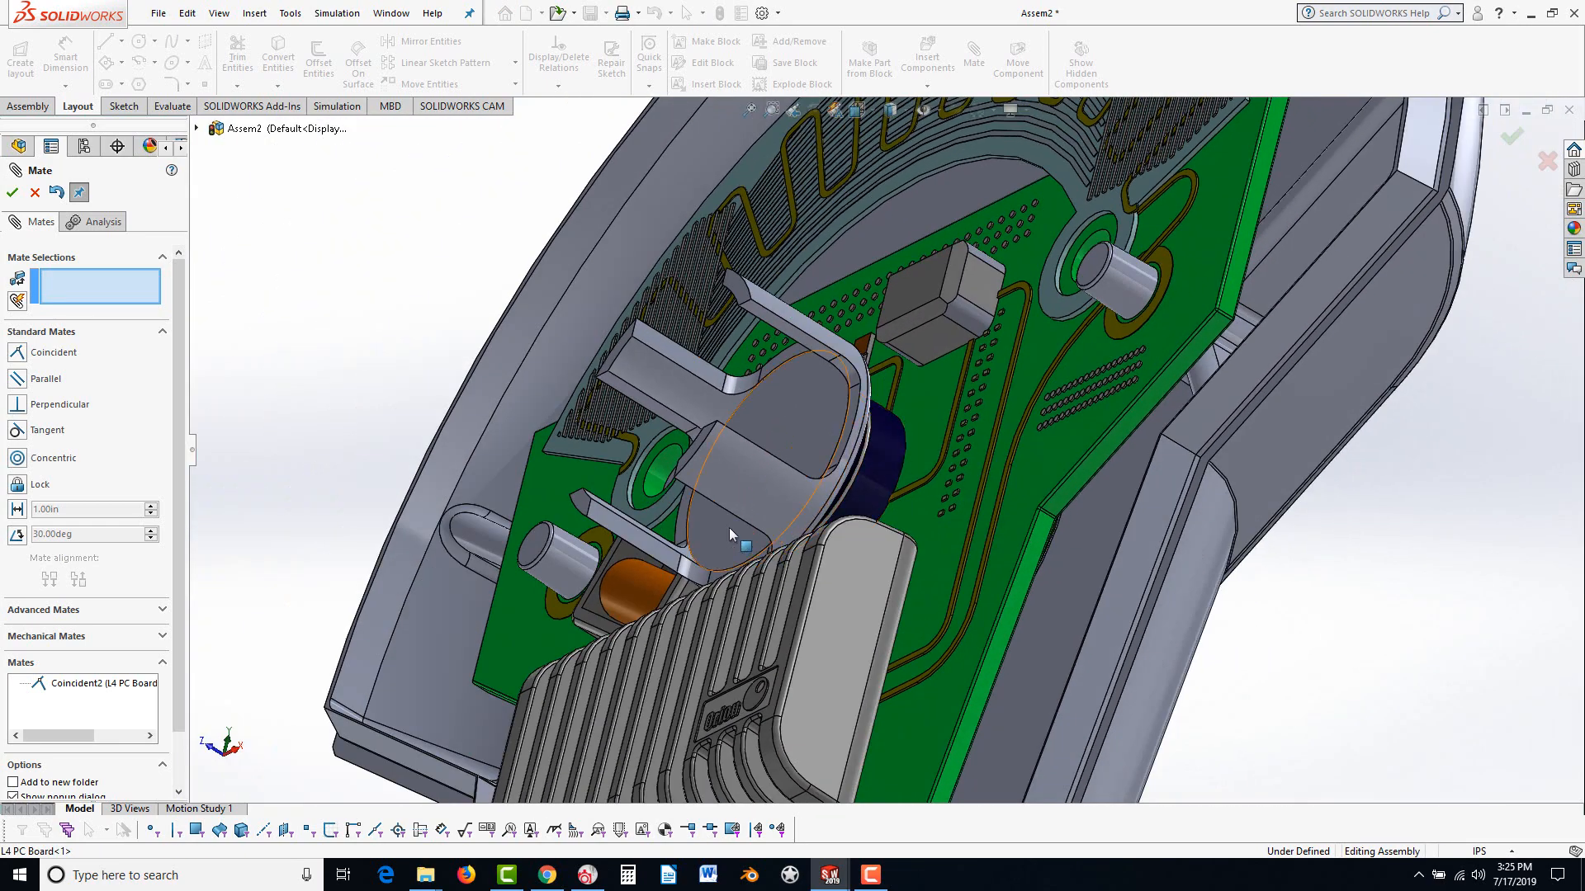
{"action": "left_click", "coordinate": [760, 490]}
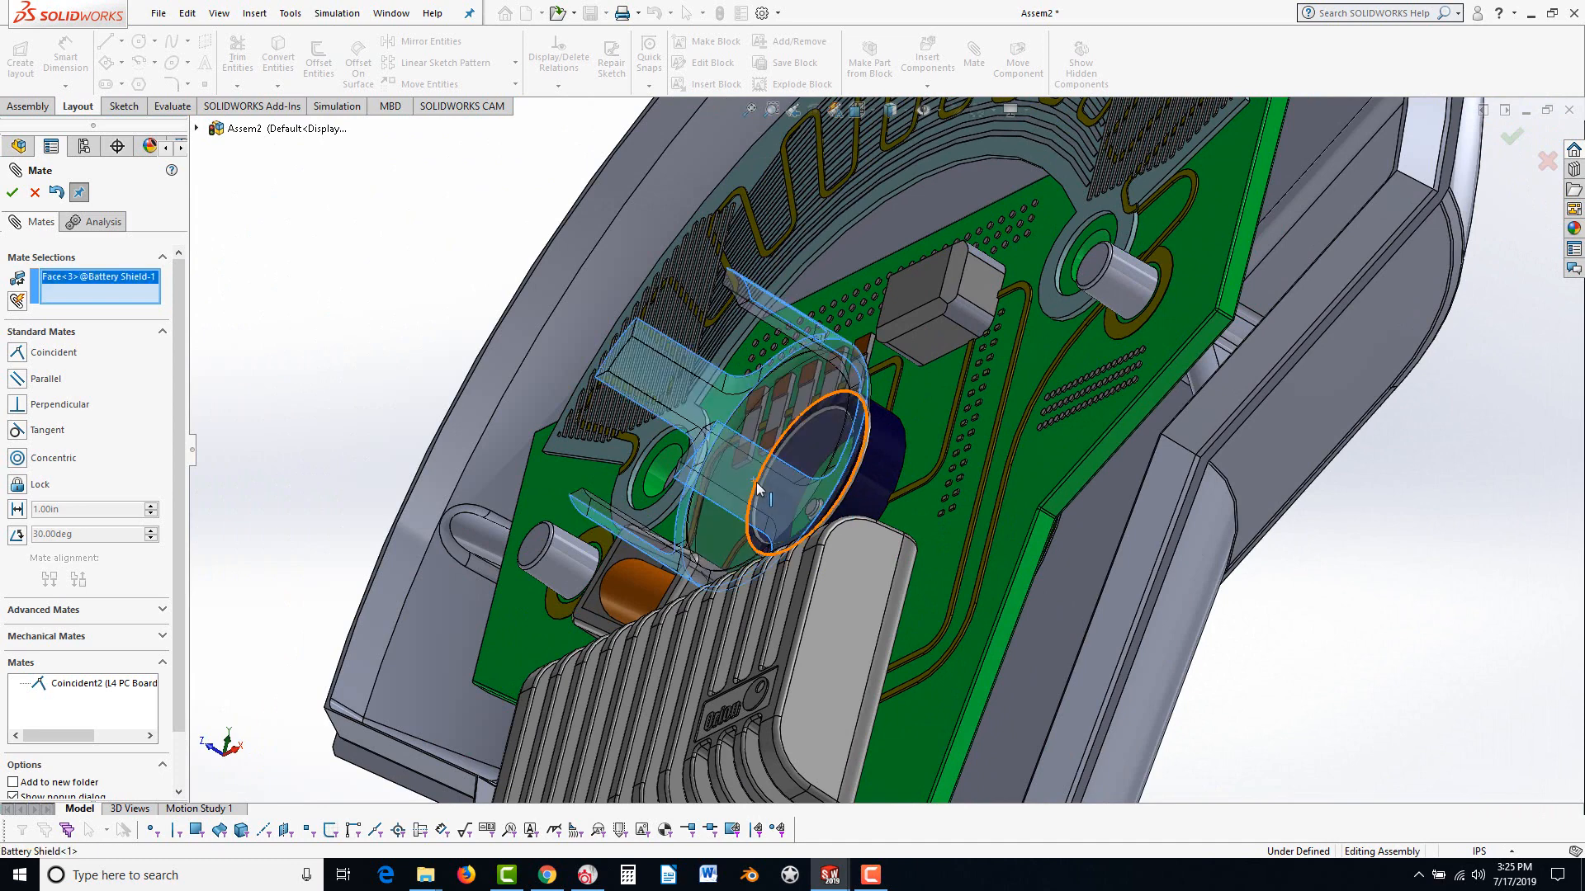
{"action": "left_click", "coordinate": [883, 489]}
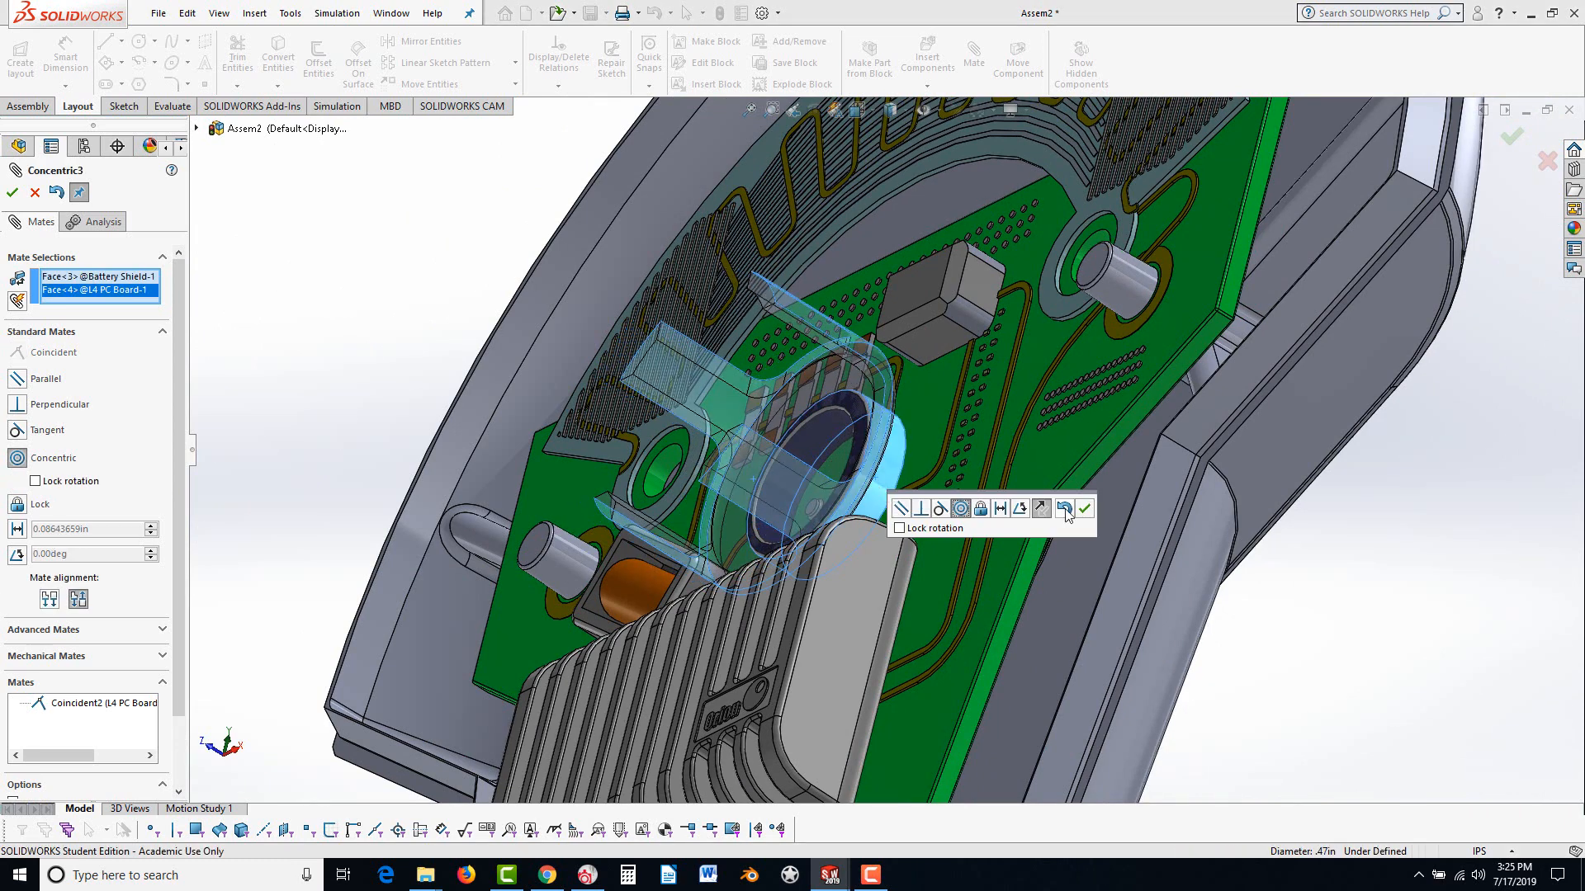
{"action": "left_click", "coordinate": [1085, 509]}
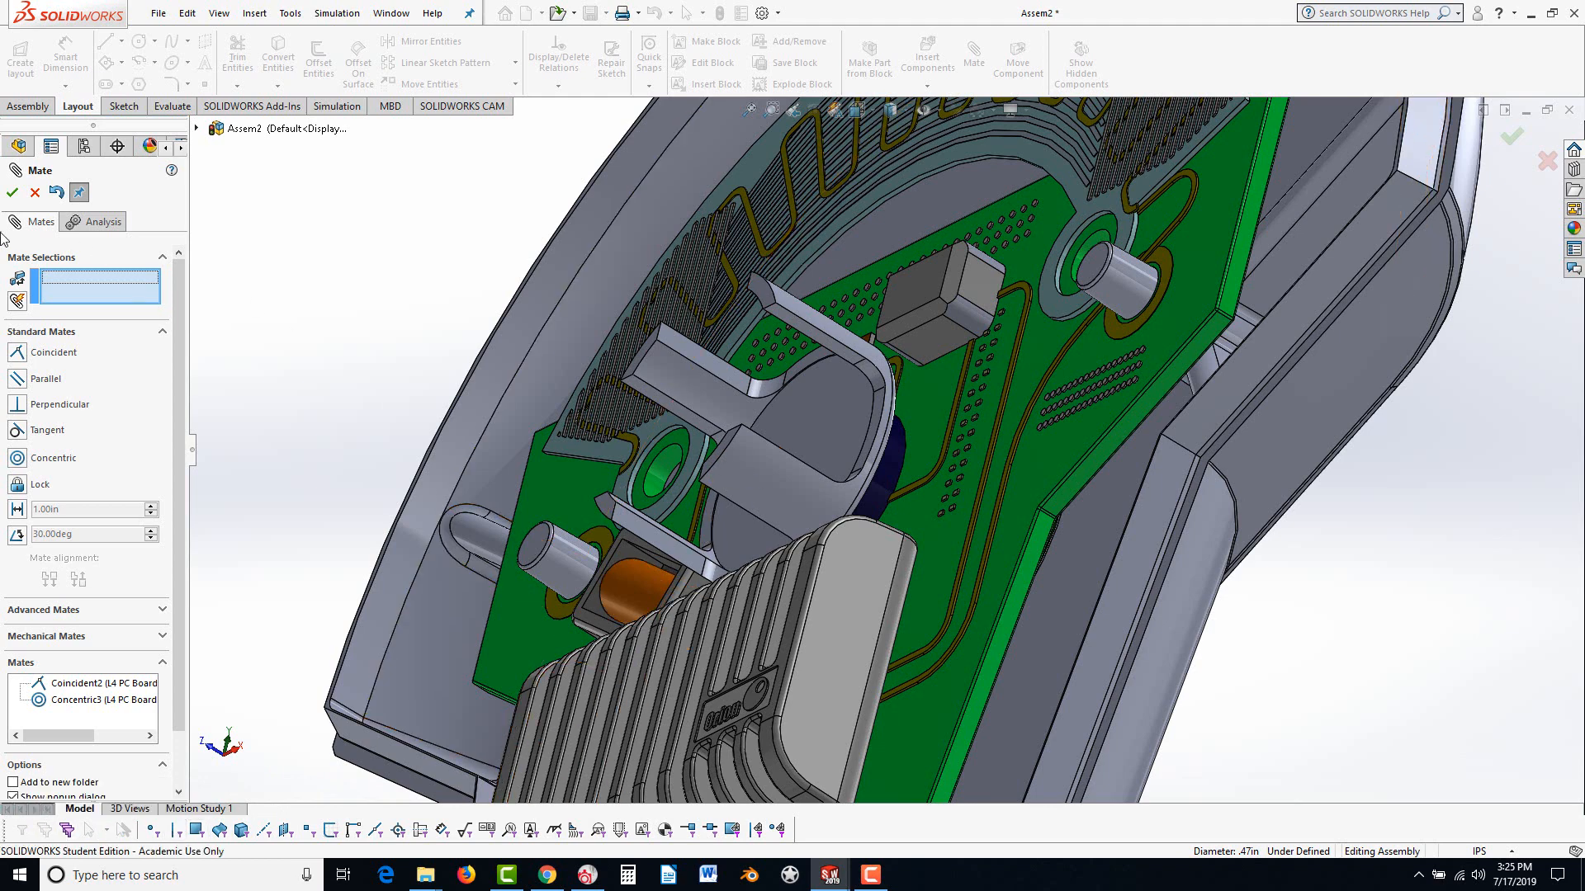
{"action": "left_click", "coordinate": [10, 196]}
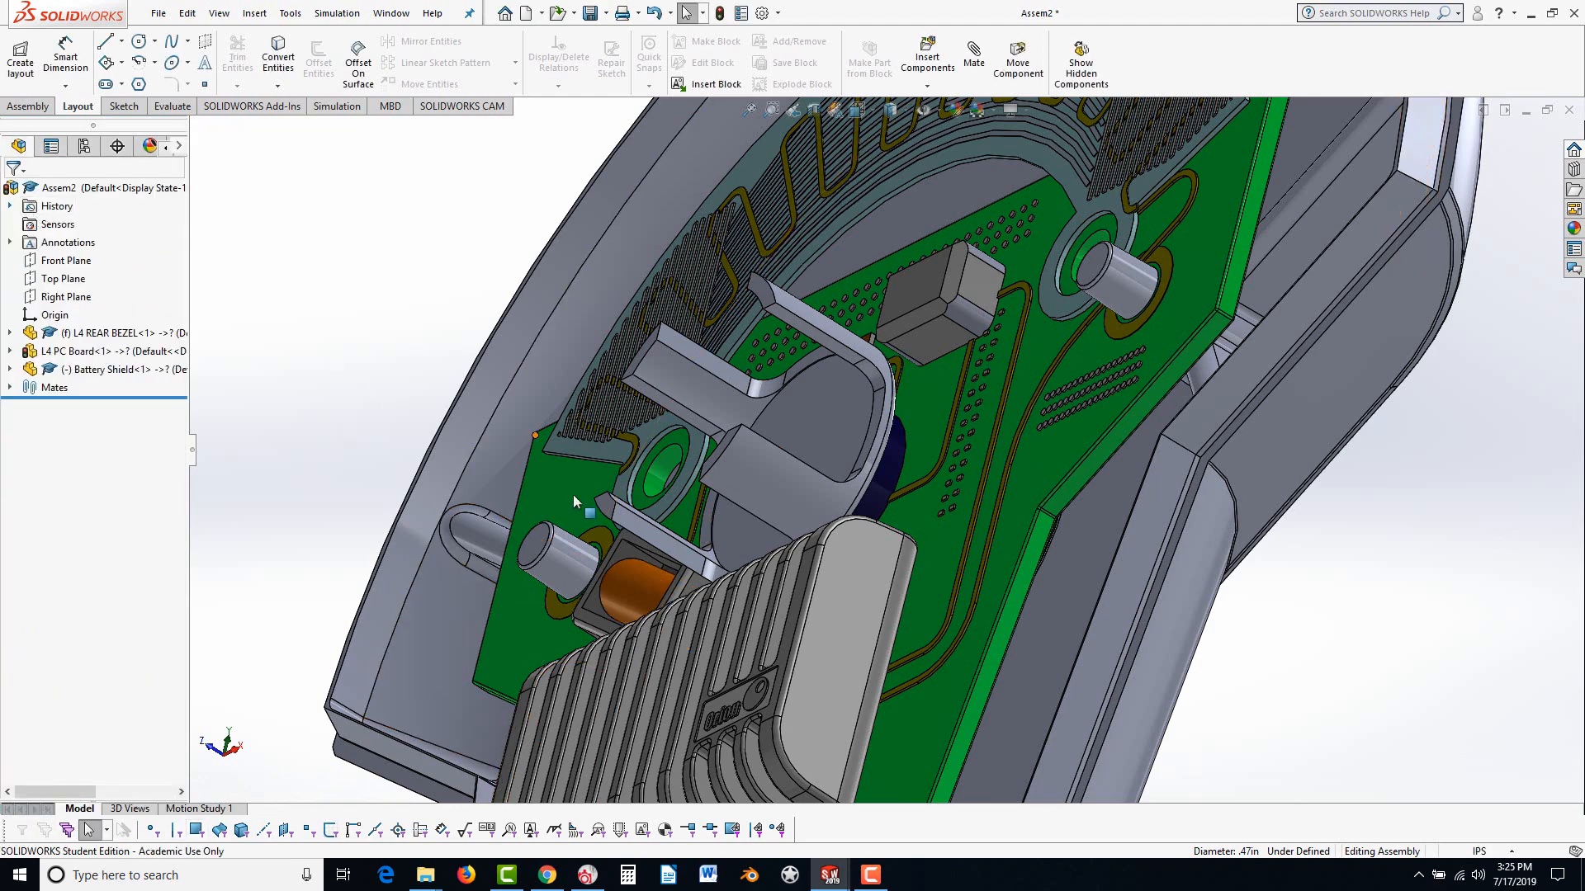
Insert Battery Cell from the LAB 5b (1) folder near the battery shield, using a temporary replacement font
{"action": "mouse_move", "coordinate": [430, 882]}
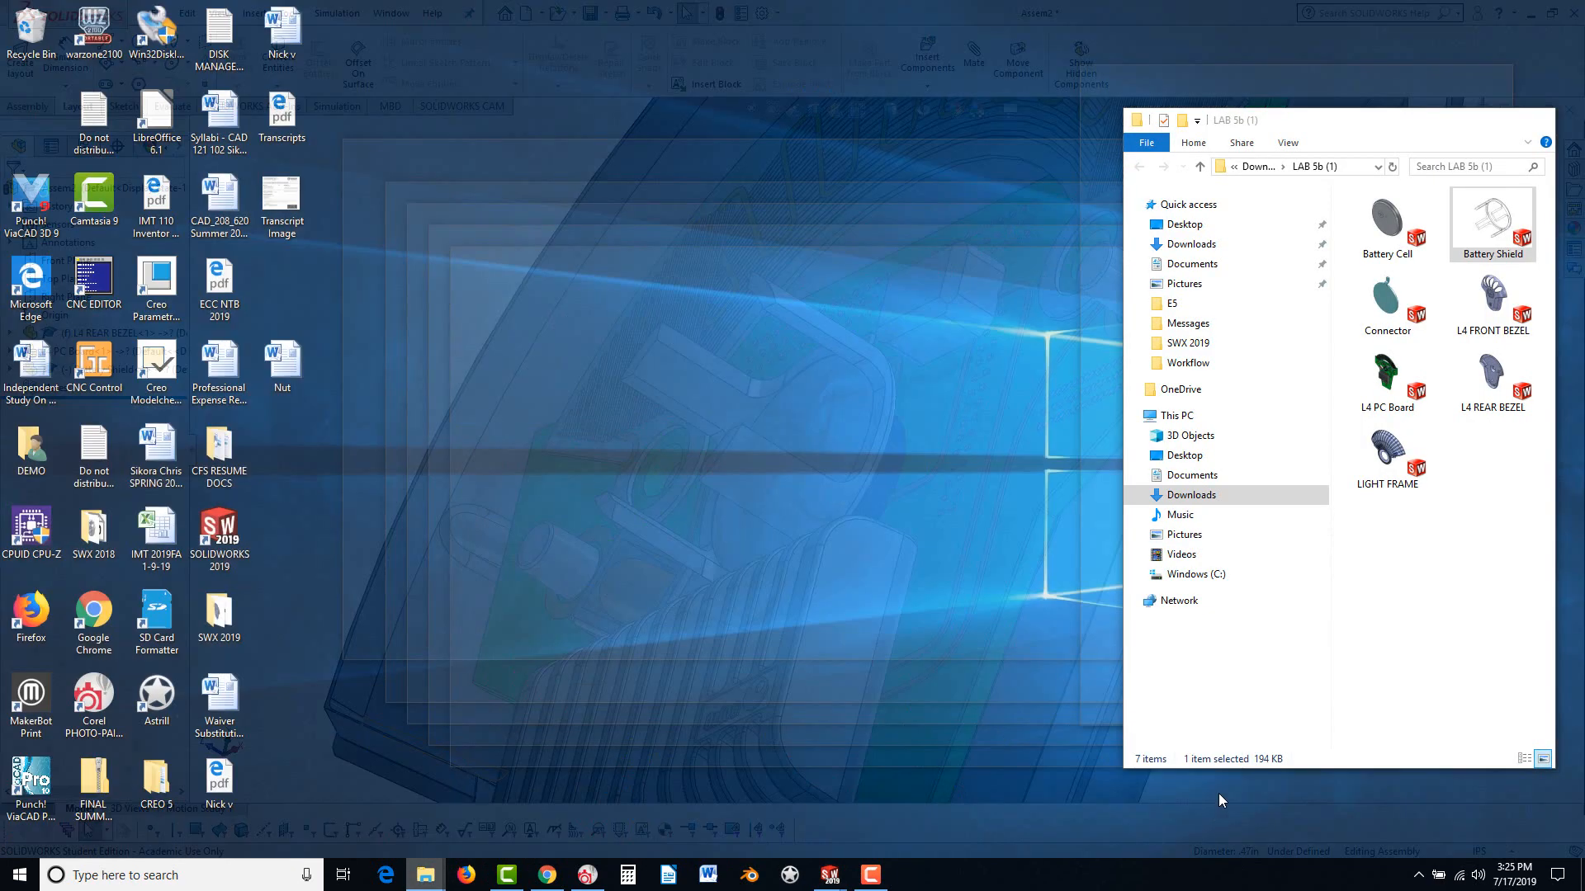
{"action": "left_click", "coordinate": [1218, 794]}
{"action": "left_click_drag", "start_coordinate": [1395, 240], "coordinate": [826, 396]}
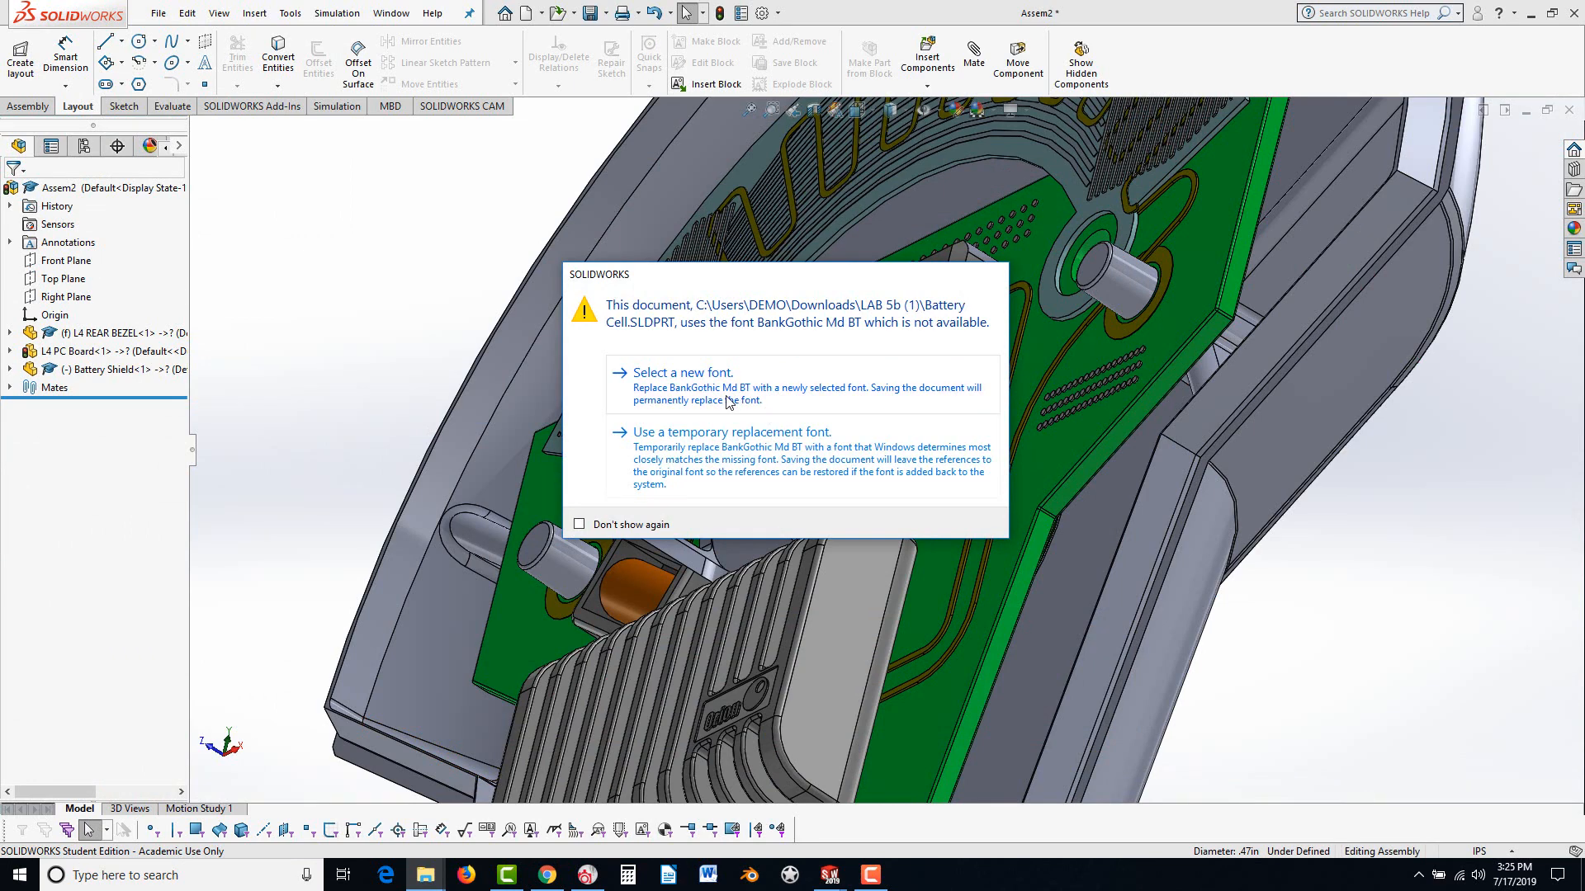
{"action": "left_click", "coordinate": [674, 453]}
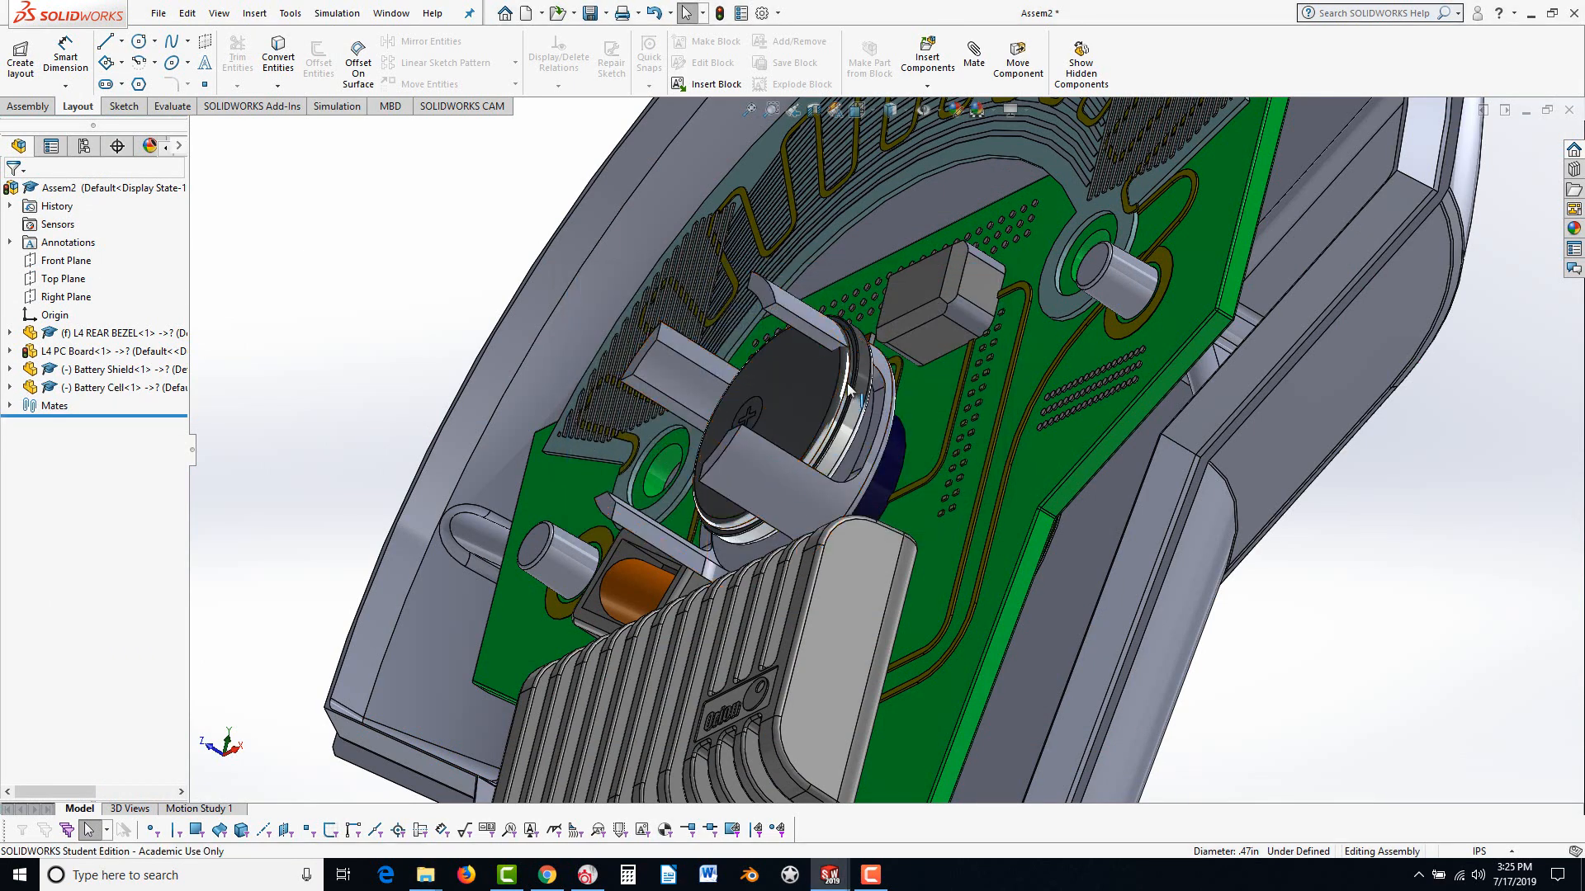
Mate the battery cell's cylindrical rim concentric with the battery shield's curved outer face
{"action": "scroll", "coordinate": [848, 392], "scroll_direction": "down", "scroll_amount": 3}
{"action": "mouse_move", "coordinate": [770, 361]}
{"action": "left_mouse_down"}
{"action": "mouse_move", "coordinate": [677, 314]}
{"action": "mouse_move", "coordinate": [759, 379]}
{"action": "left_mouse_up"}
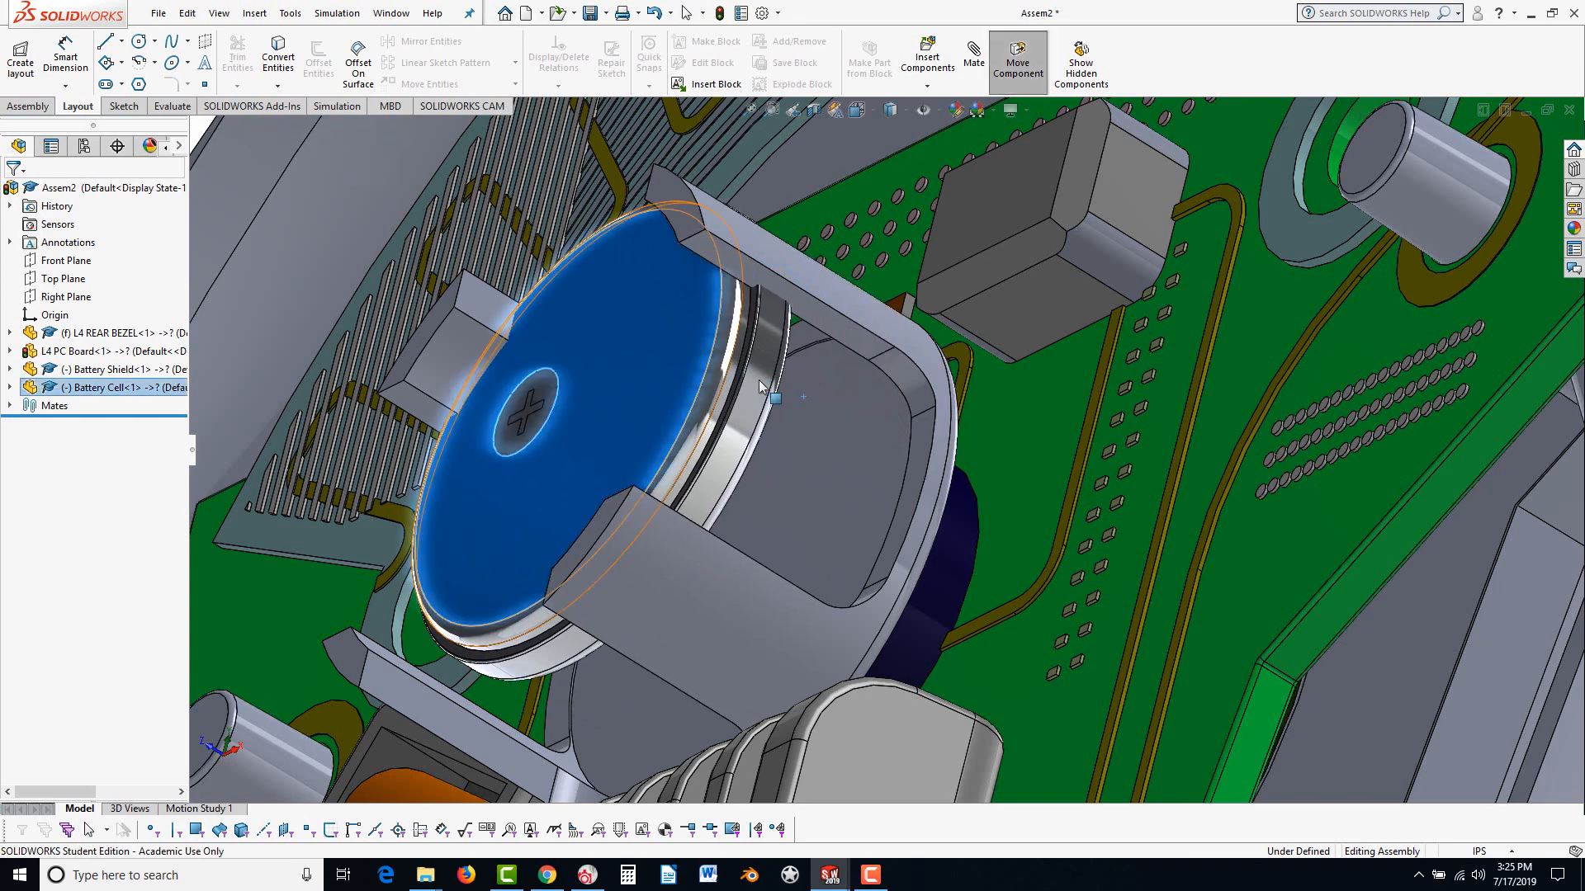
{"action": "left_click", "coordinate": [757, 378]}
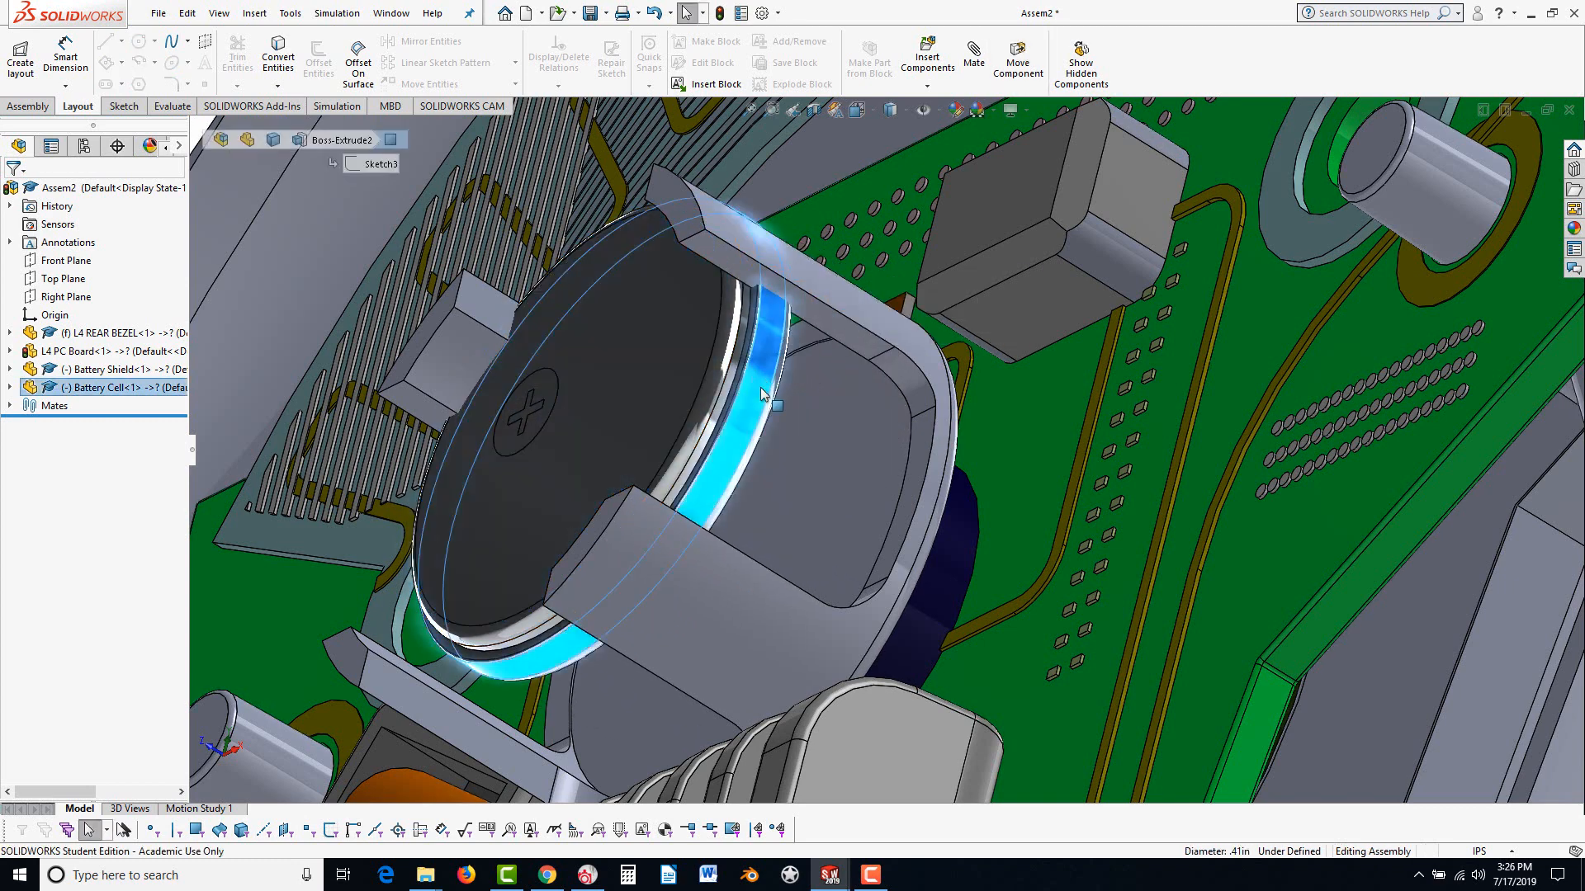
{"action": "left_click", "coordinate": [838, 300], "text": "ctrl"}
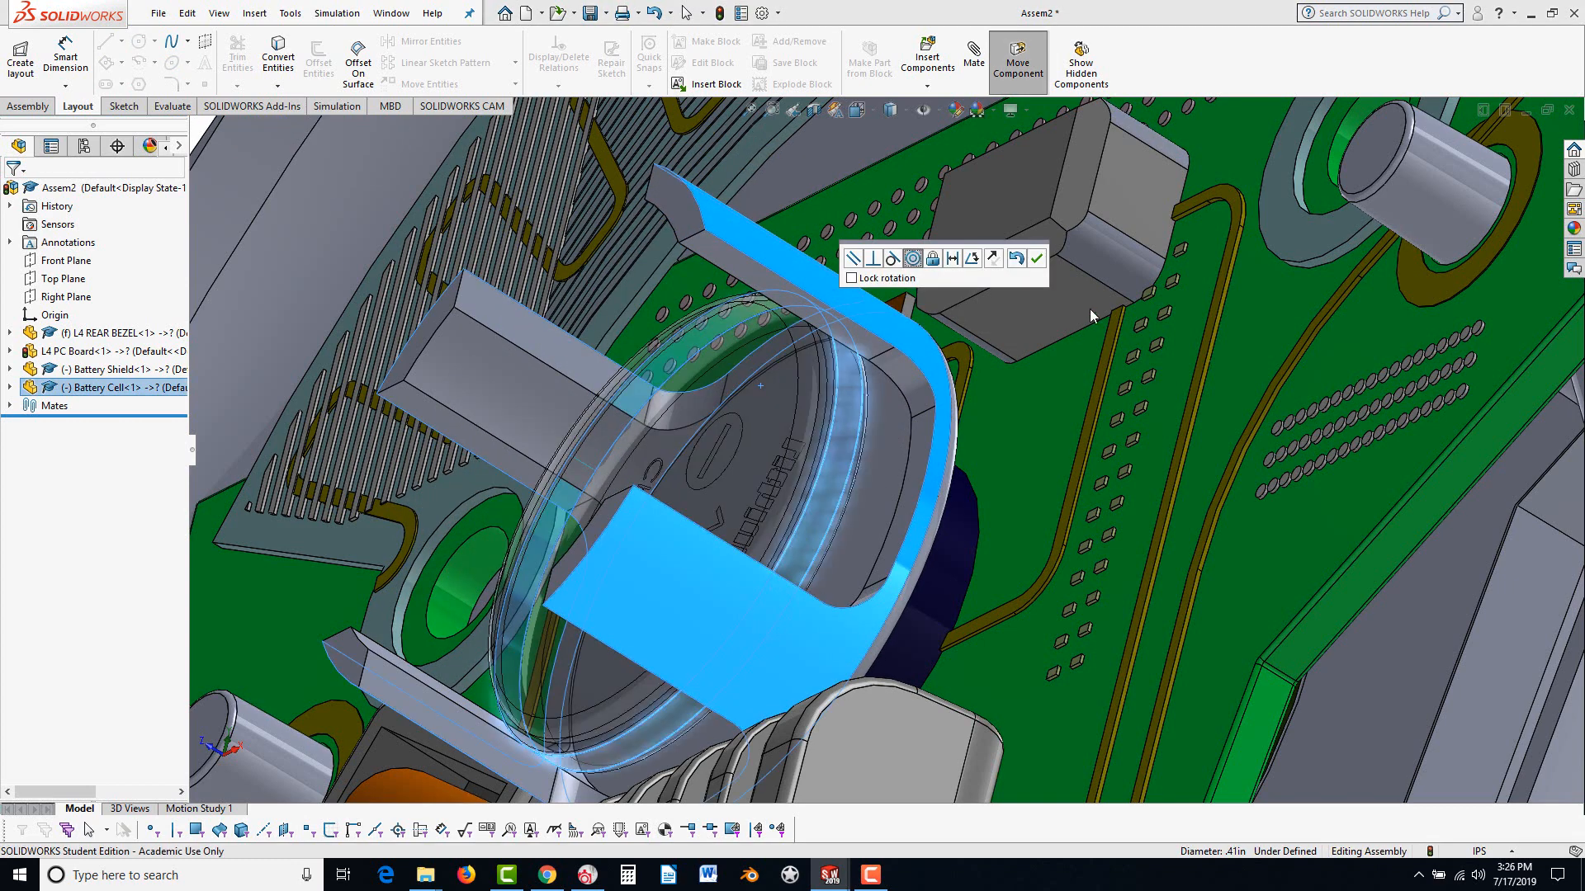
{"action": "left_click", "coordinate": [1036, 260]}
Move the battery cell clear of the shield and mate its flat back face coincident with the shield's flat inner face
{"action": "left_click_drag", "start_coordinate": [751, 423], "coordinate": [462, 252]}
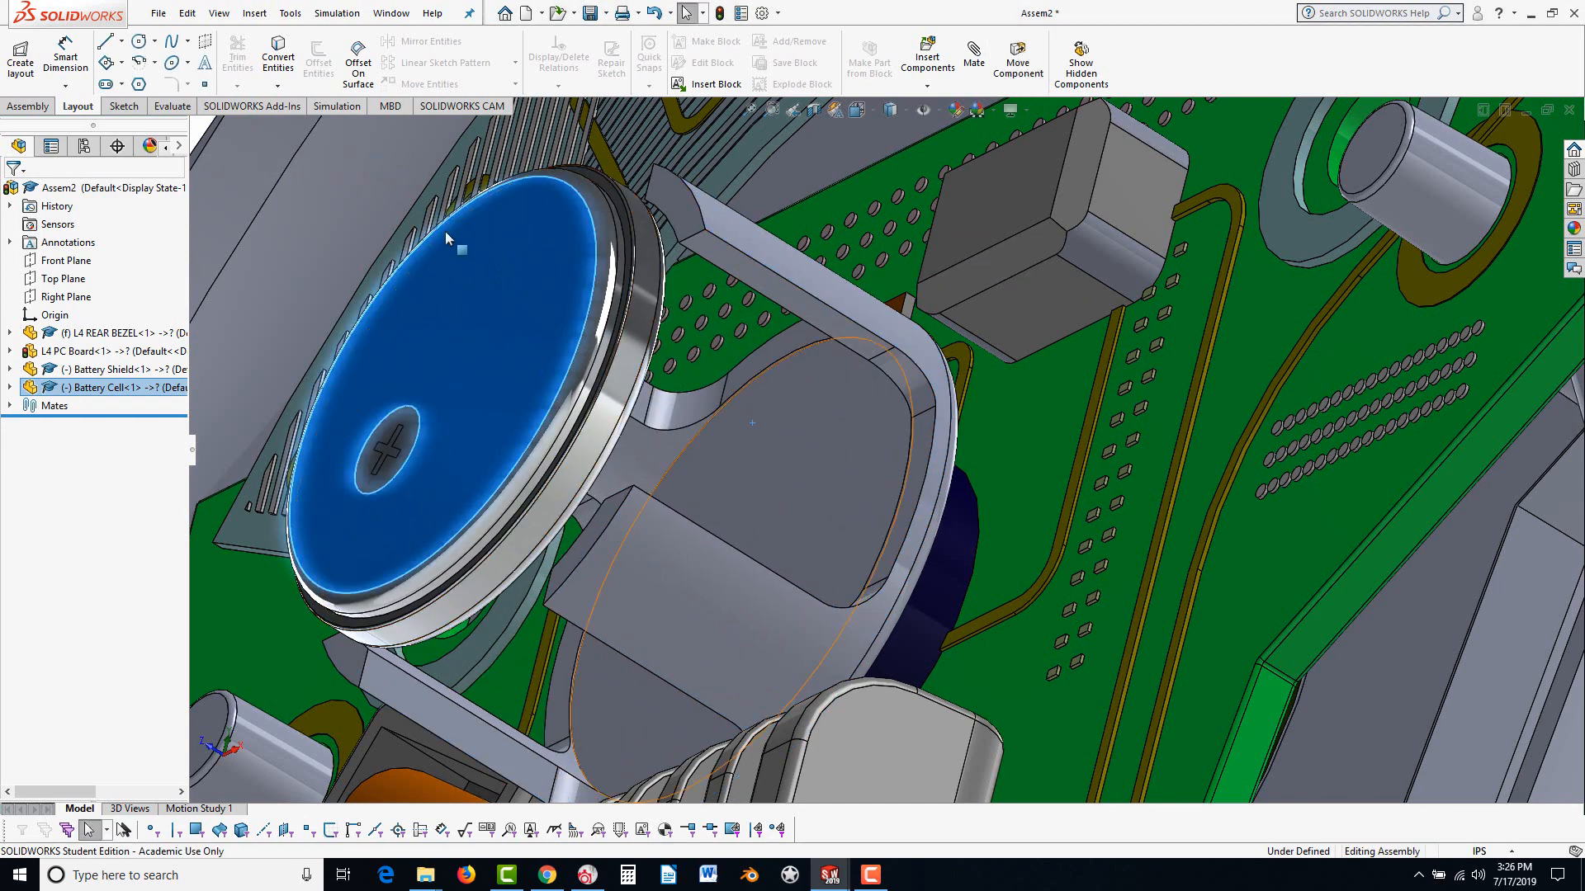
{"action": "left_click", "coordinate": [719, 483]}
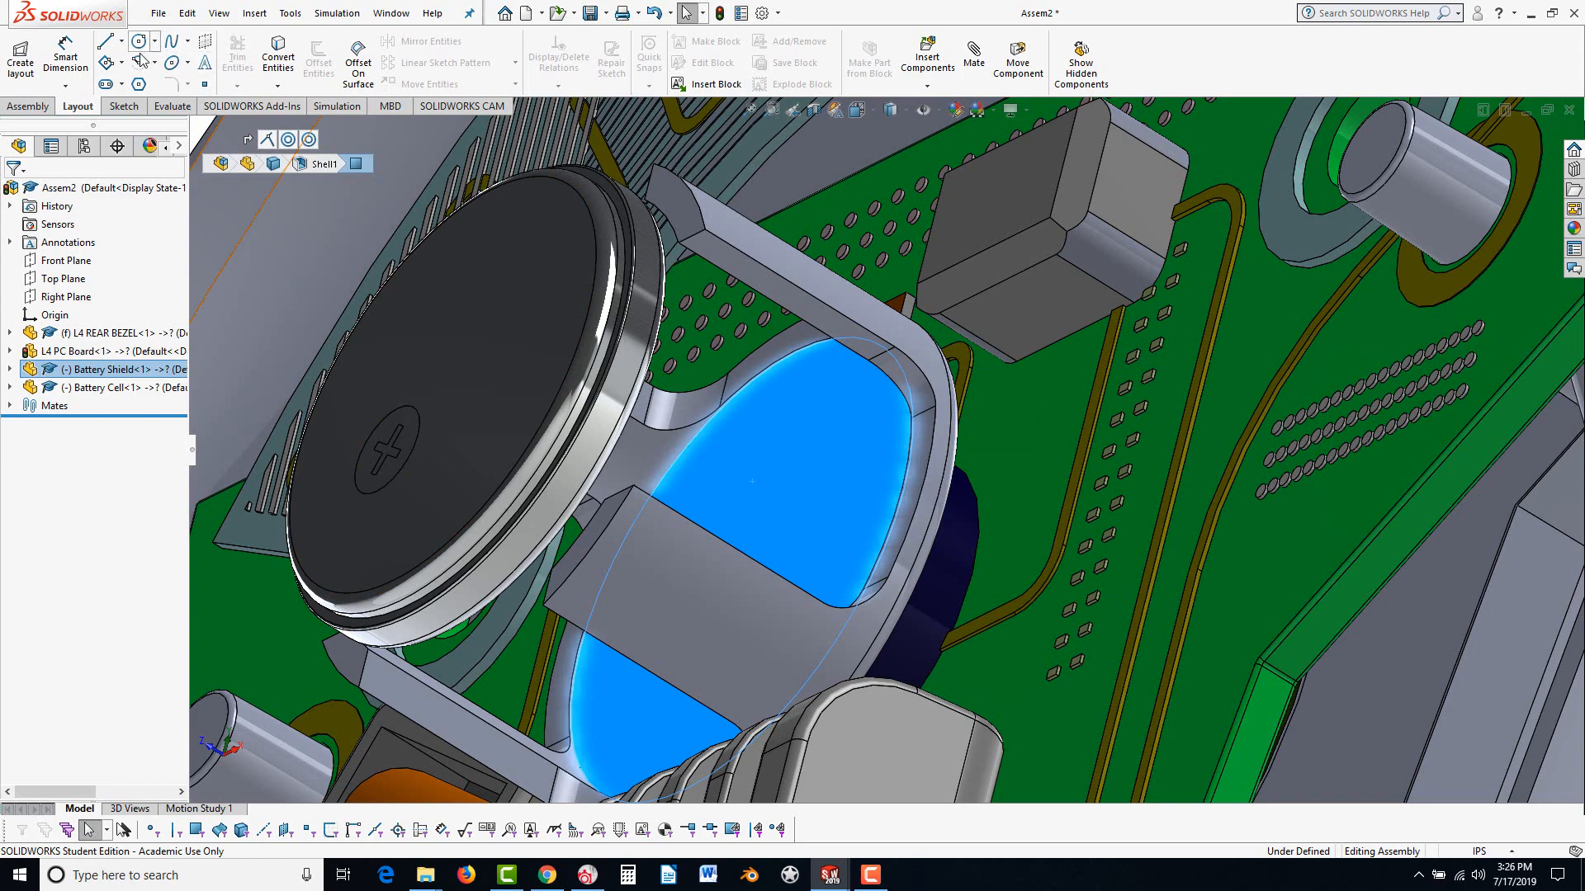
{"action": "left_click", "coordinate": [41, 106]}
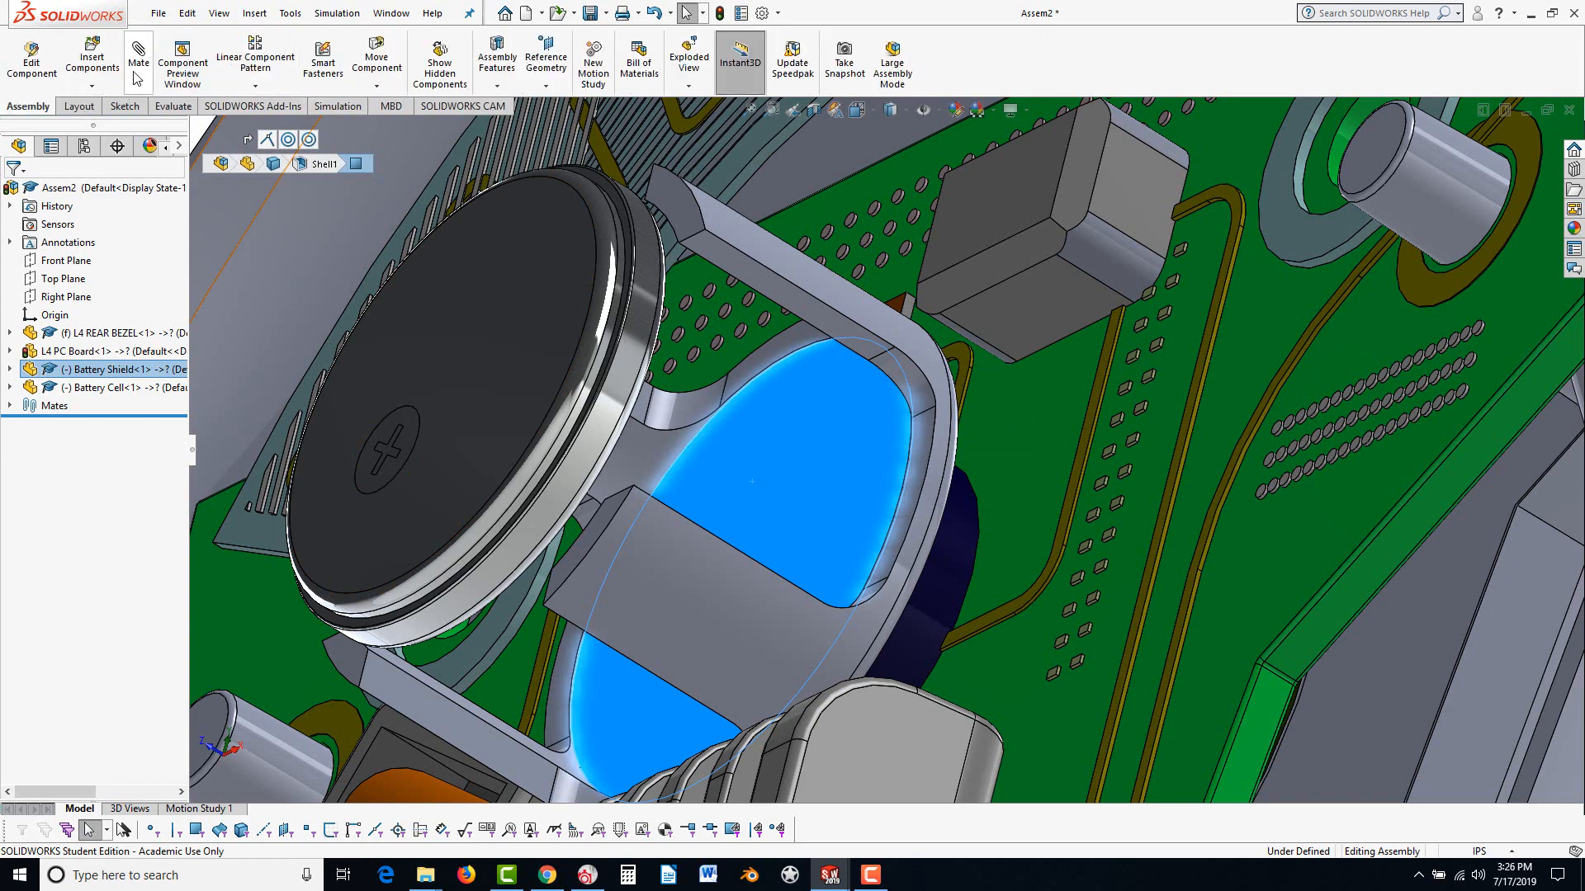
{"action": "middle_click_drag", "start_coordinate": [675, 435], "coordinate": [544, 423]}
{"action": "scroll", "coordinate": [398, 439], "scroll_direction": "up", "scroll_amount": 4}
{"action": "scroll", "coordinate": [398, 439], "scroll_direction": "down", "scroll_amount": 5}
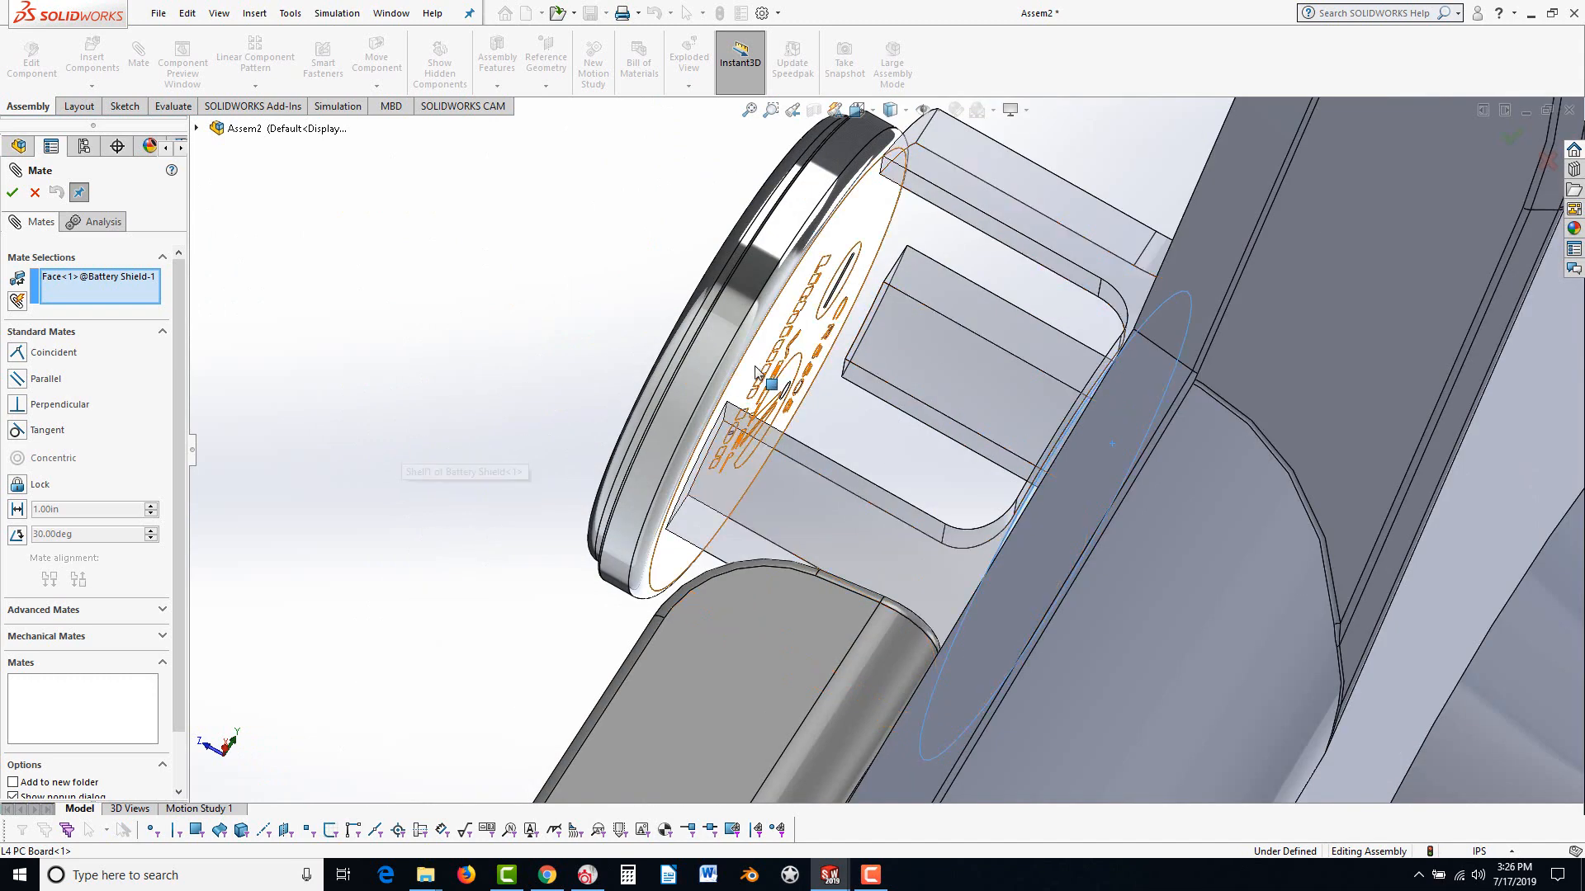
{"action": "left_click", "coordinate": [858, 472]}
{"action": "scroll", "coordinate": [861, 471], "scroll_direction": "down", "scroll_amount": 2}
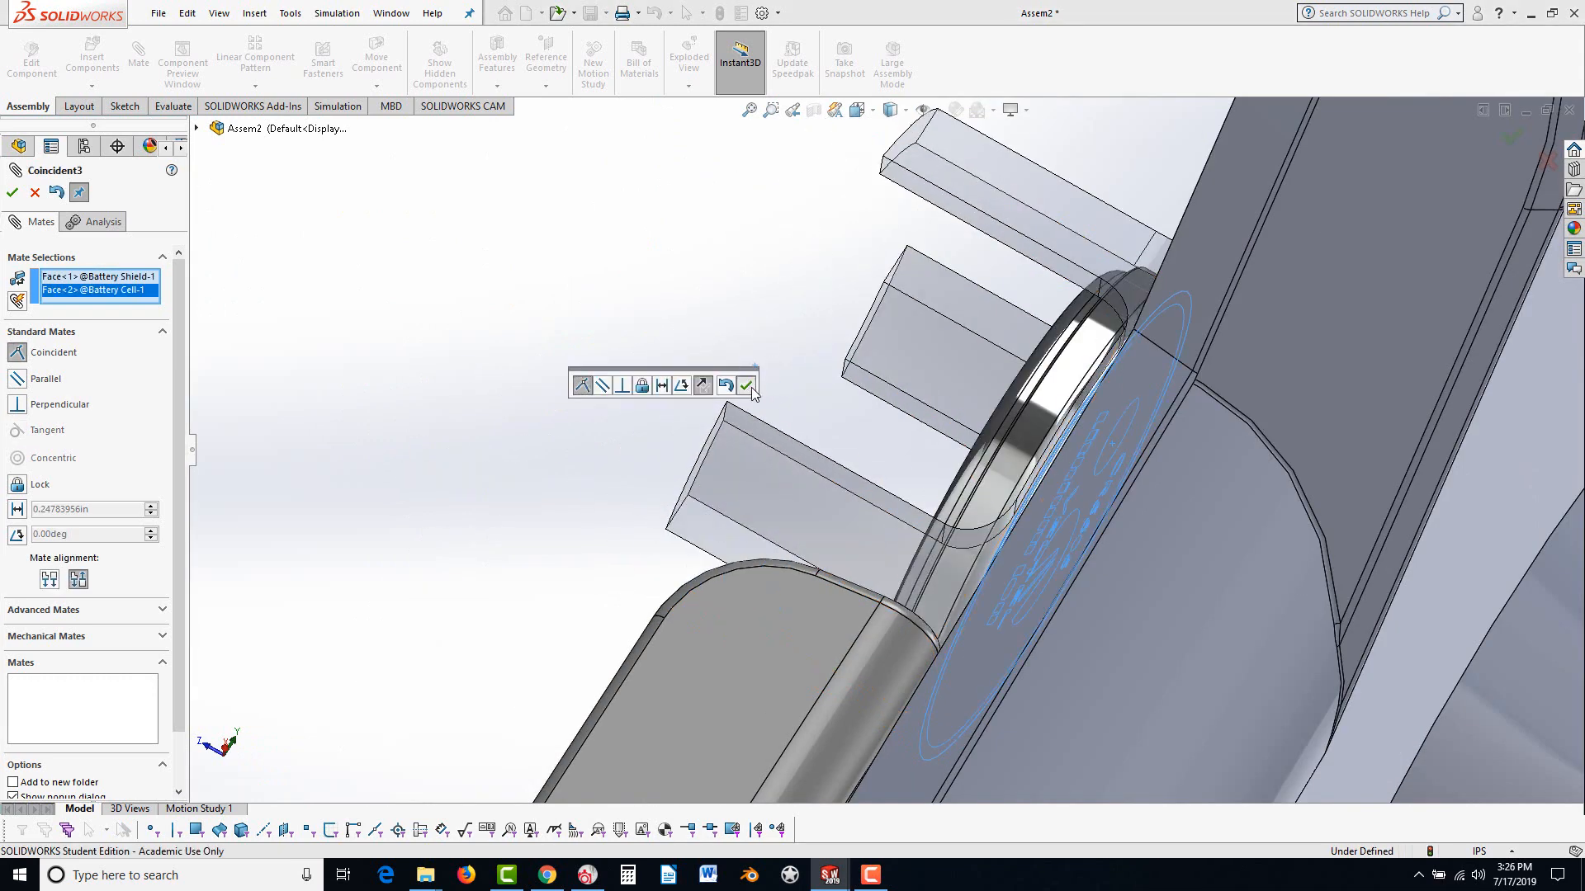
{"action": "left_click", "coordinate": [747, 385]}
{"action": "left_click", "coordinate": [13, 192]}
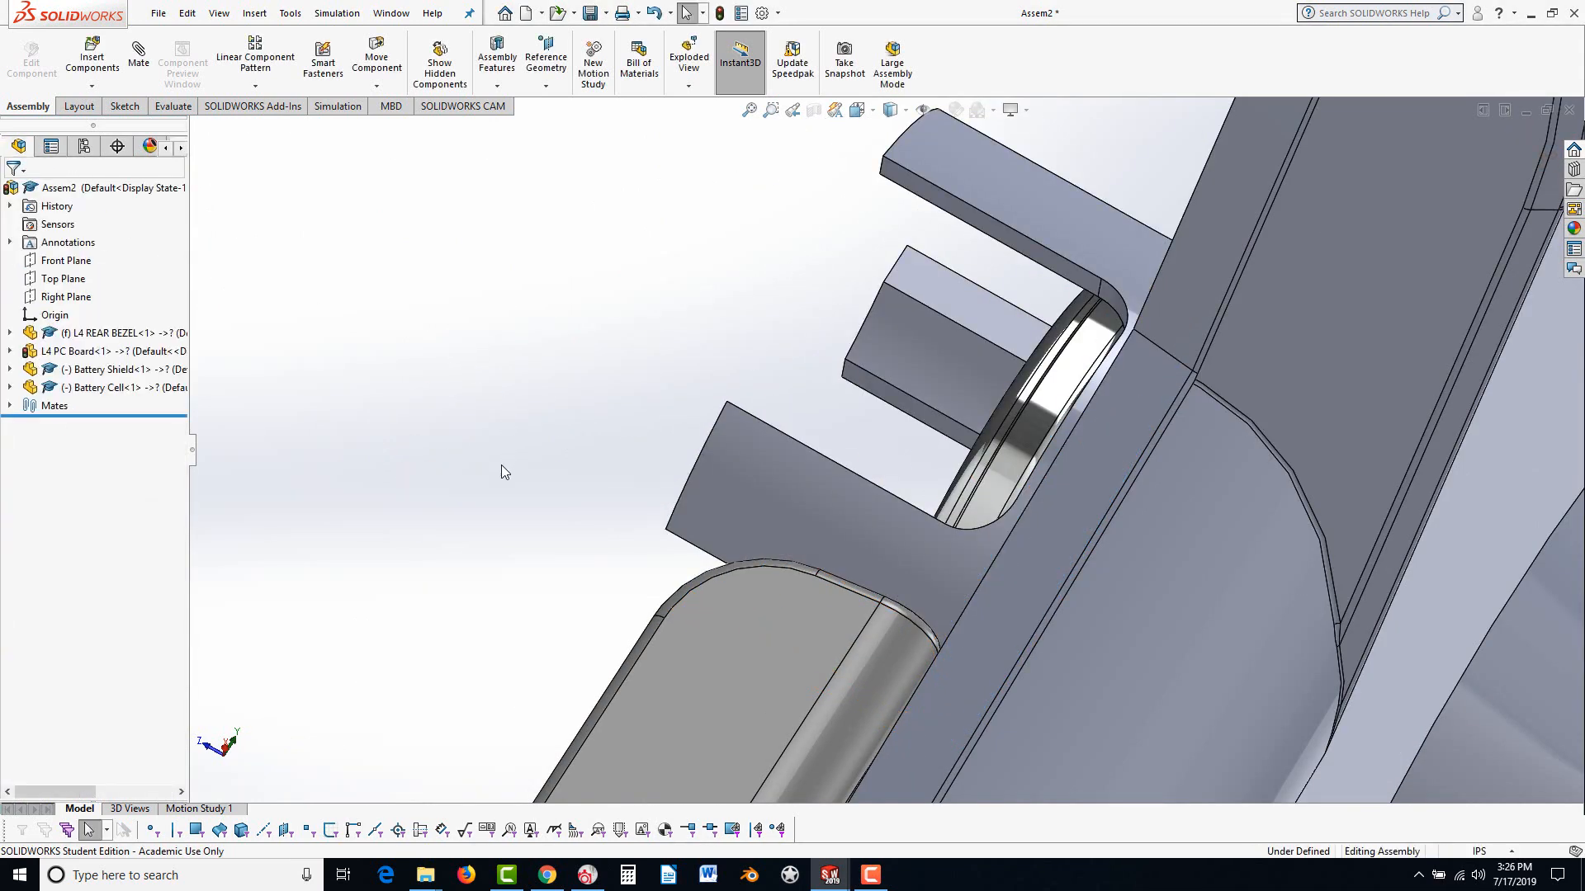
Start a linear component pattern of the battery cell, using a straight prong edge of the battery shield as Direction 1
{"action": "scroll", "coordinate": [501, 470], "scroll_direction": "up", "scroll_amount": 5}
{"action": "scroll", "coordinate": [730, 378], "scroll_direction": "up", "scroll_amount": 5}
{"action": "scroll", "coordinate": [705, 336], "scroll_direction": "down", "scroll_amount": 5}
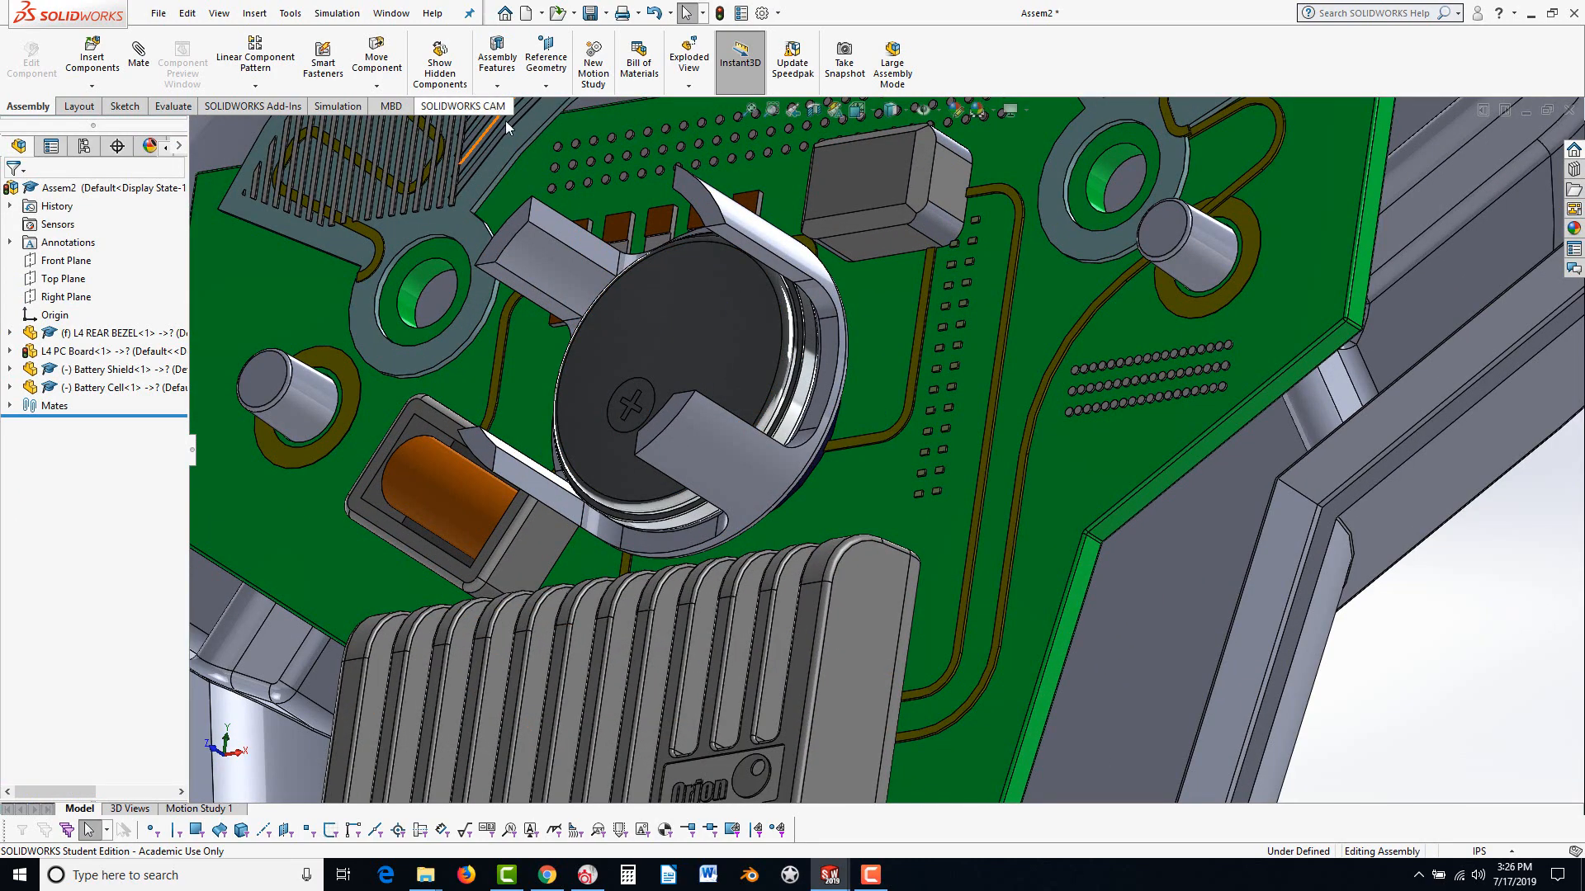
{"action": "left_click", "coordinate": [676, 353]}
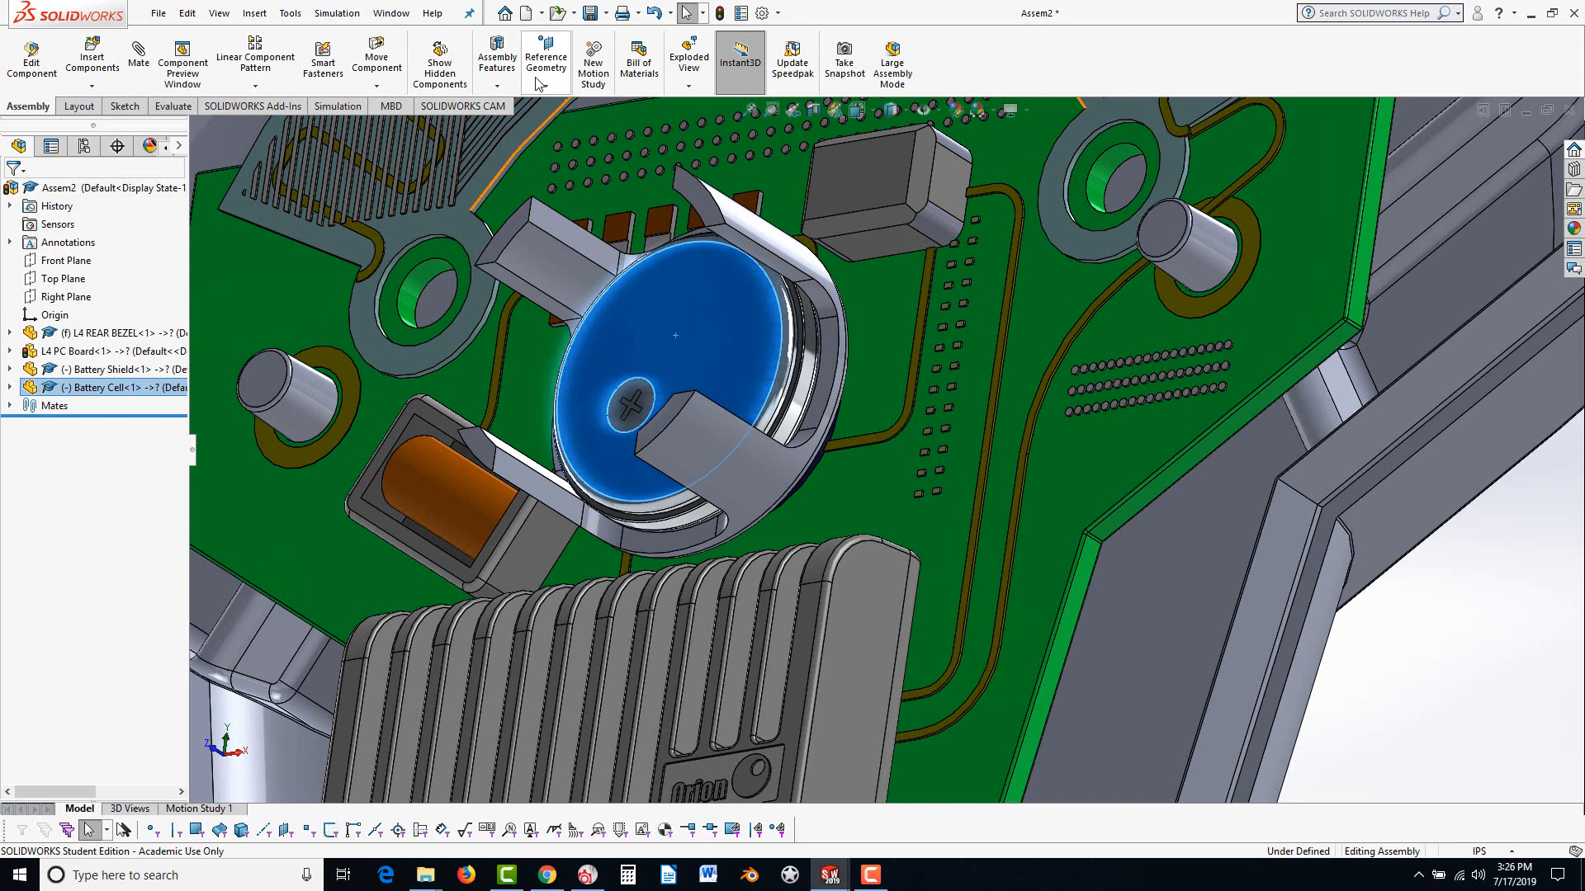
{"action": "left_click", "coordinate": [498, 88]}
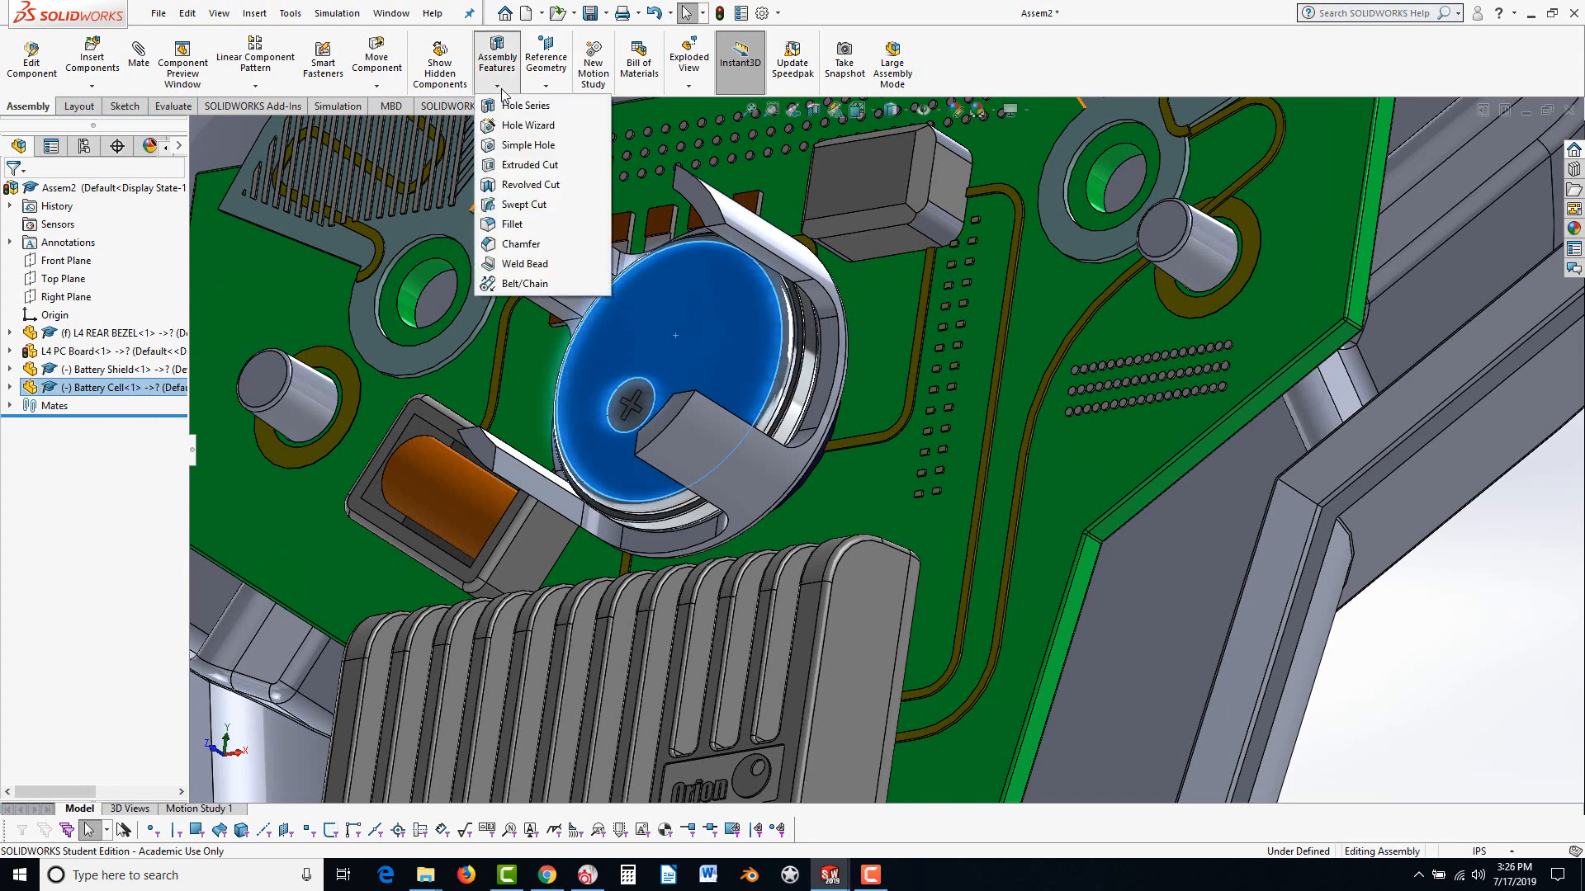
{"action": "left_click", "coordinate": [356, 85]}
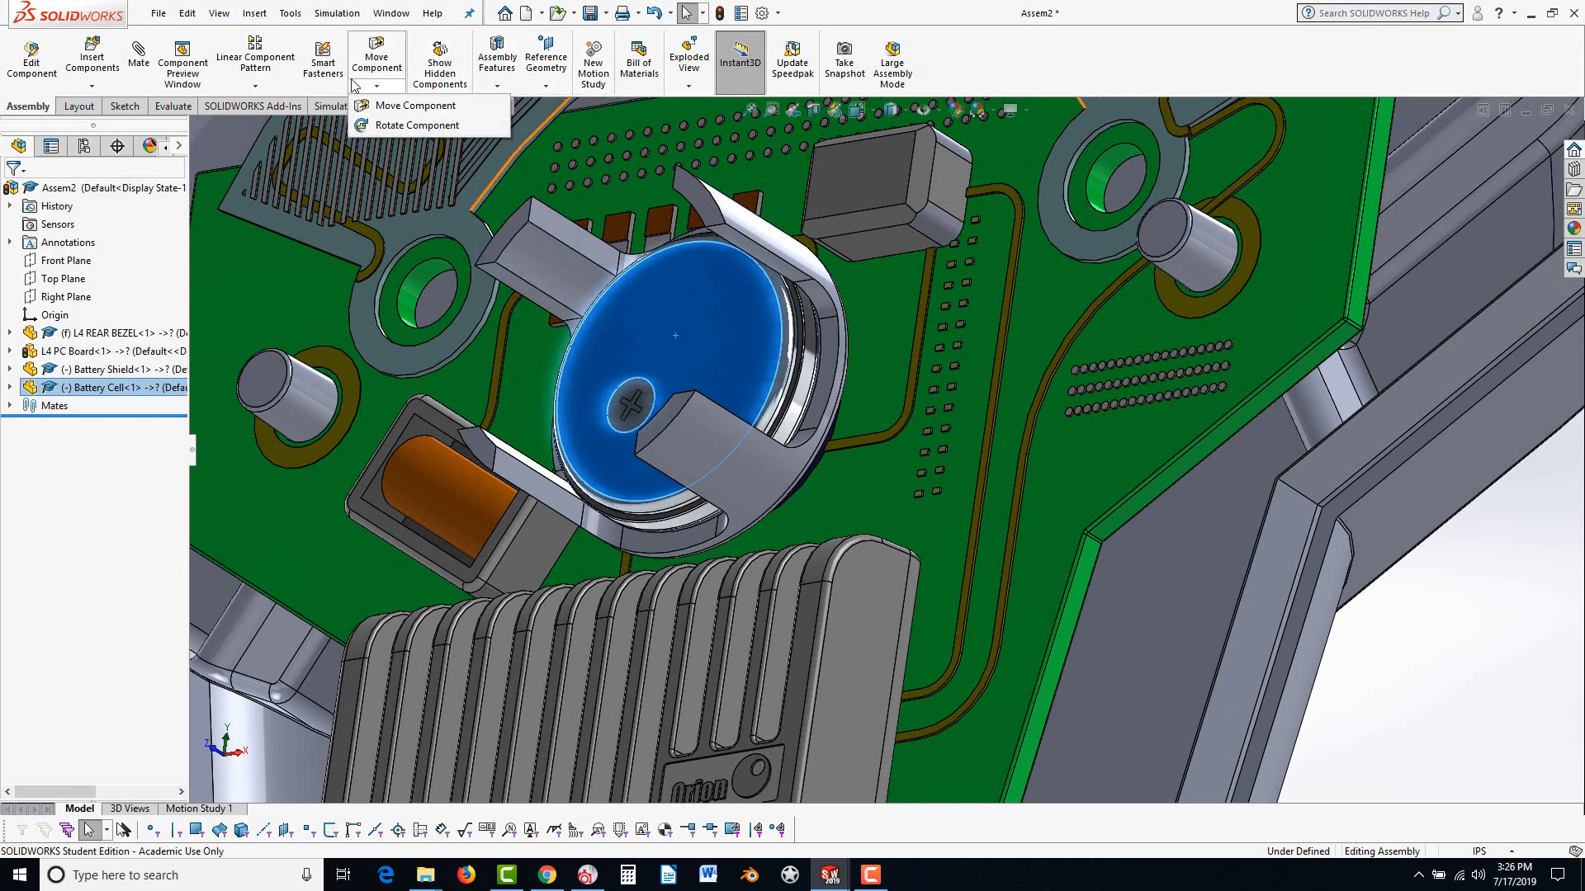
{"action": "left_click", "coordinate": [255, 86]}
{"action": "left_click", "coordinate": [261, 66]}
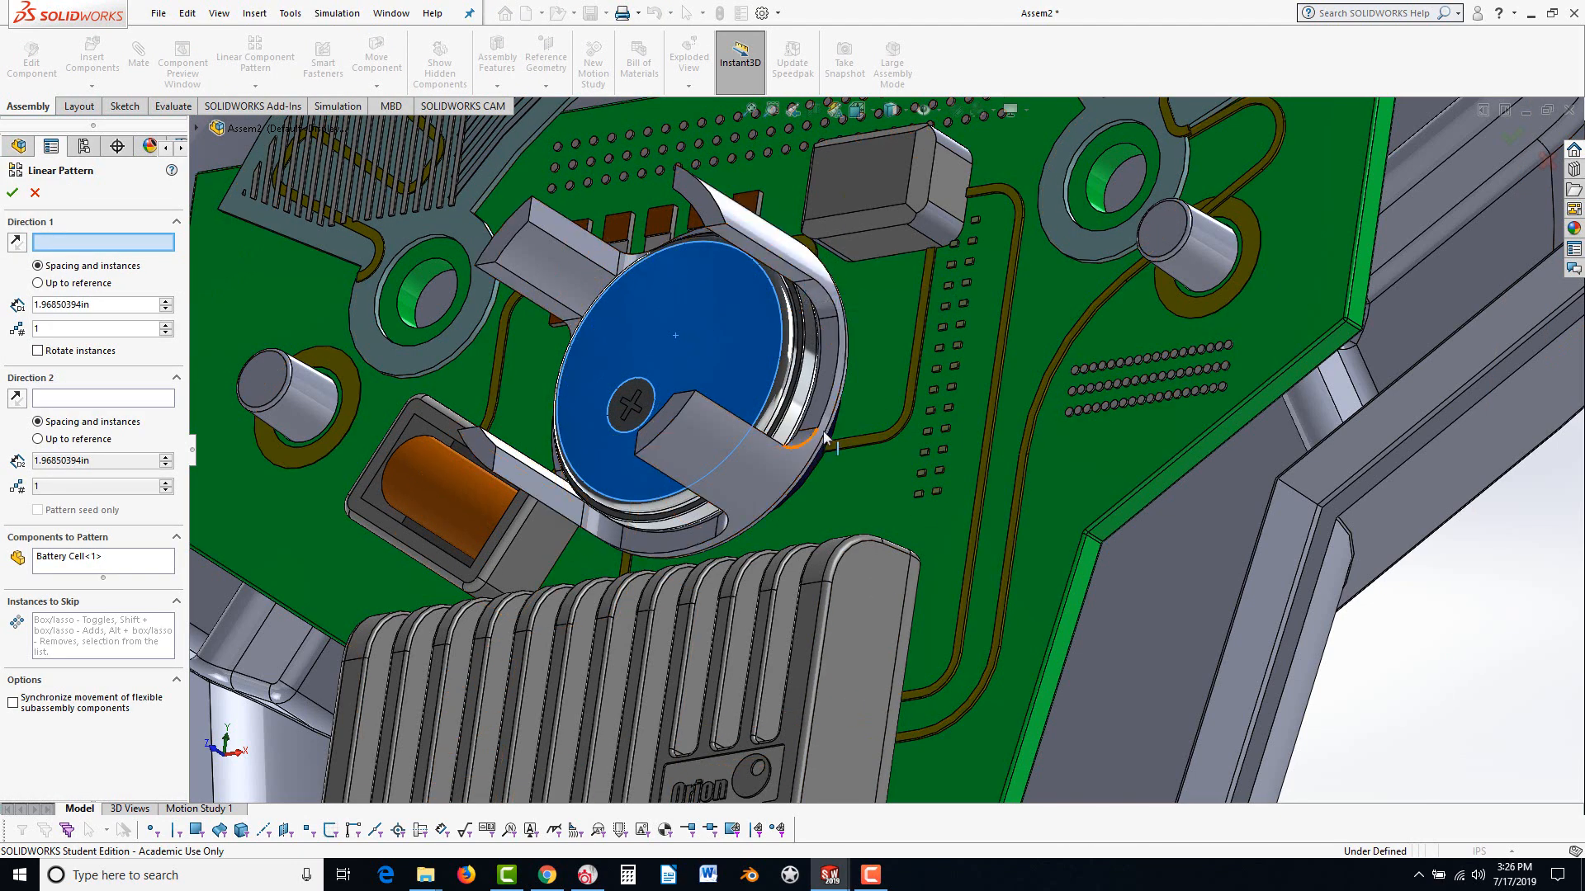
{"action": "middle_click_drag", "start_coordinate": [825, 437], "coordinate": [807, 341]}
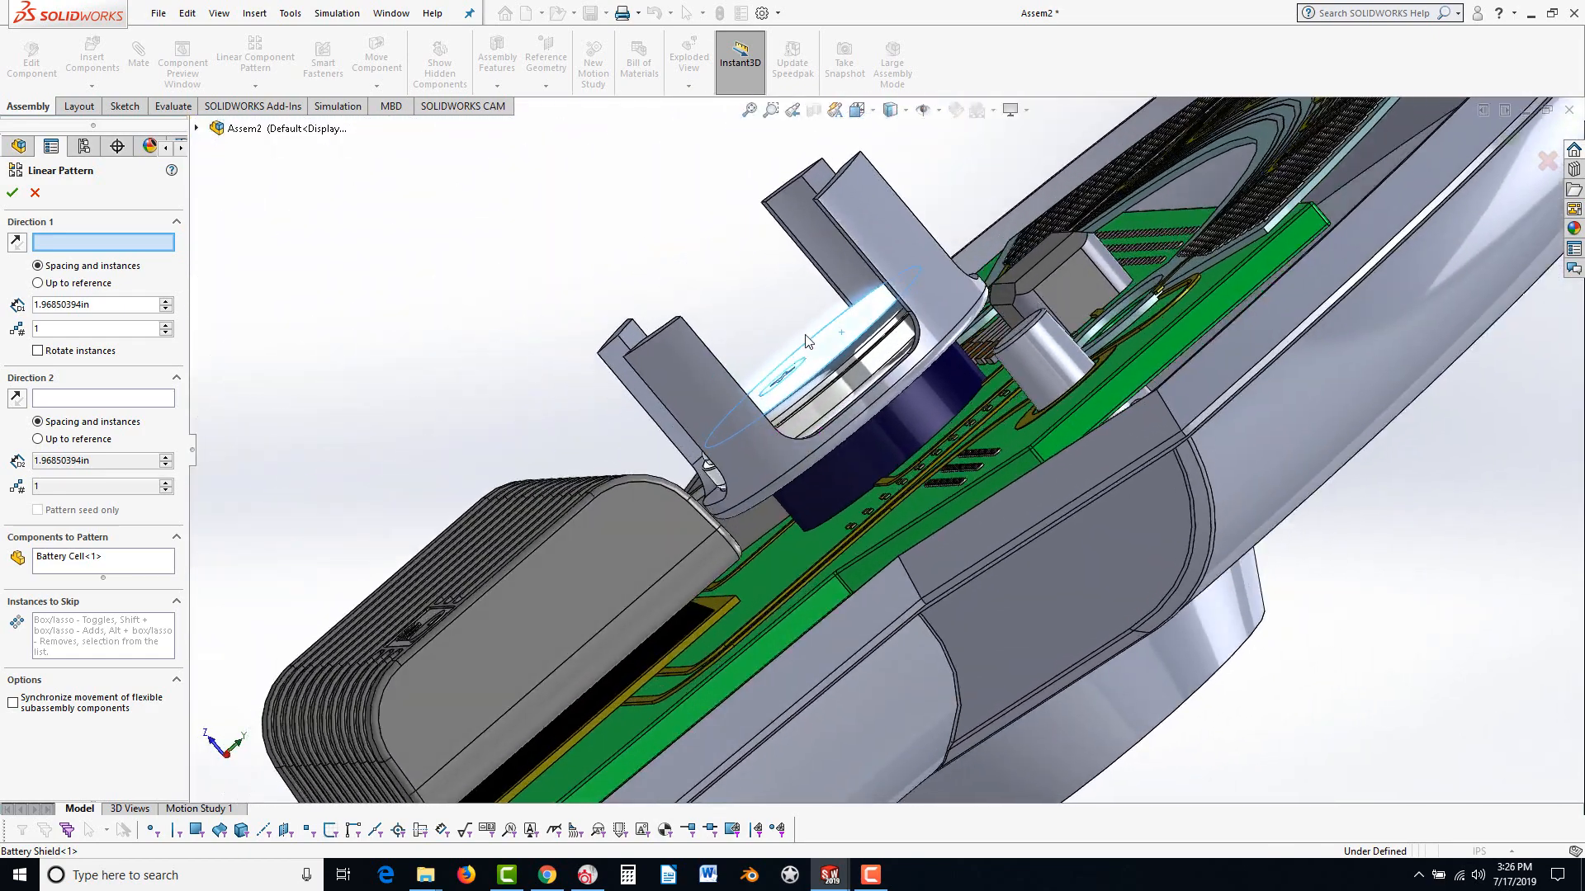
{"action": "scroll", "coordinate": [817, 281], "scroll_direction": "down", "scroll_amount": 2}
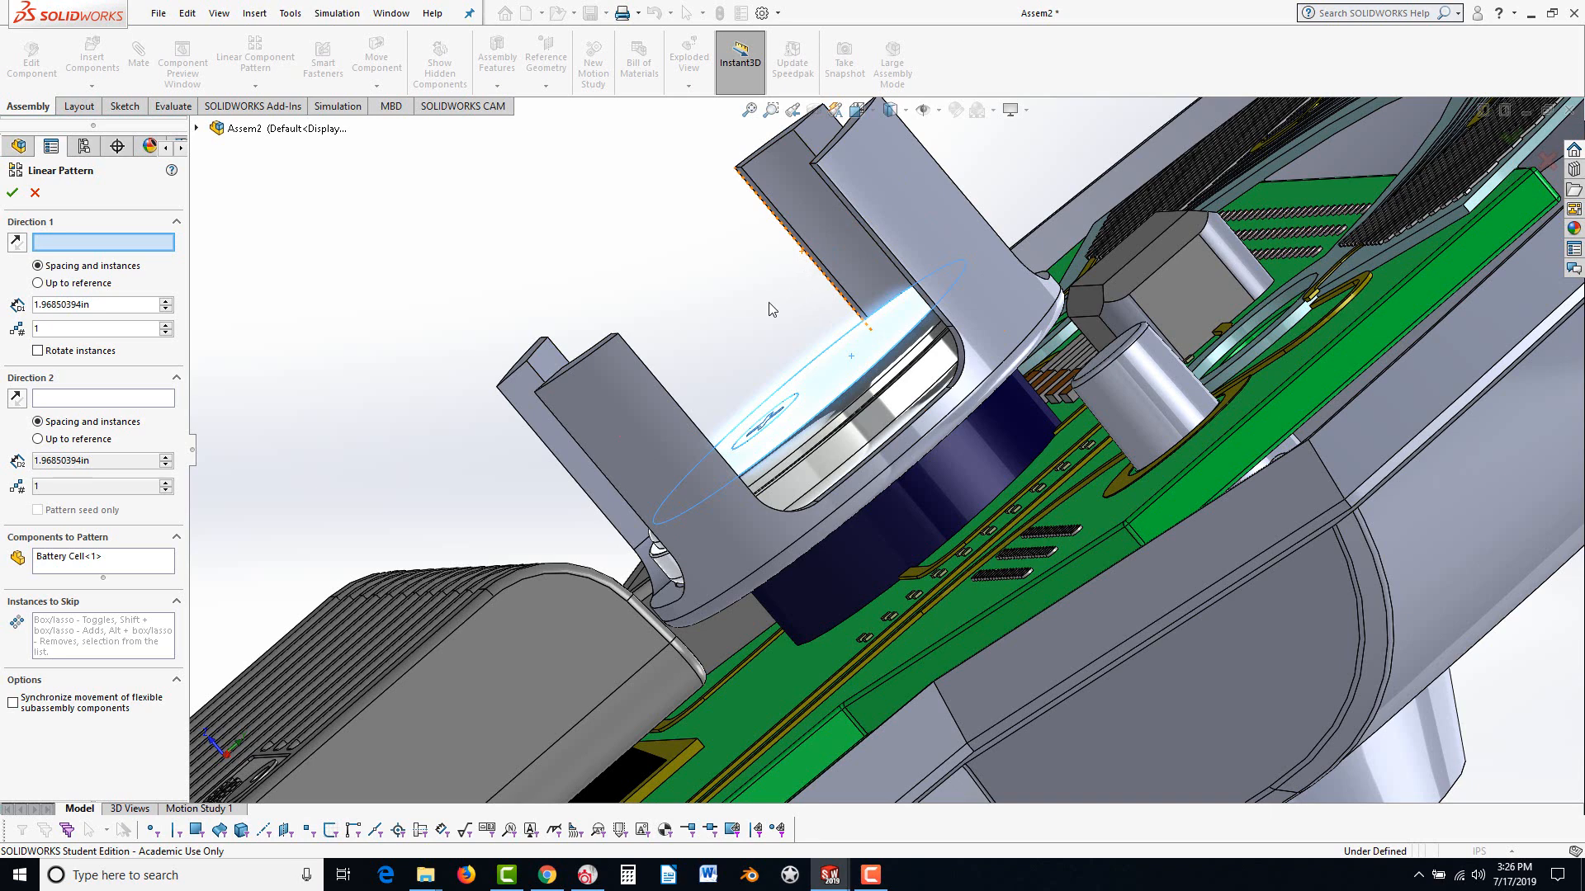
{"action": "left_click", "coordinate": [816, 274]}
{"action": "scroll", "coordinate": [811, 326], "scroll_direction": "up", "scroll_amount": 5}
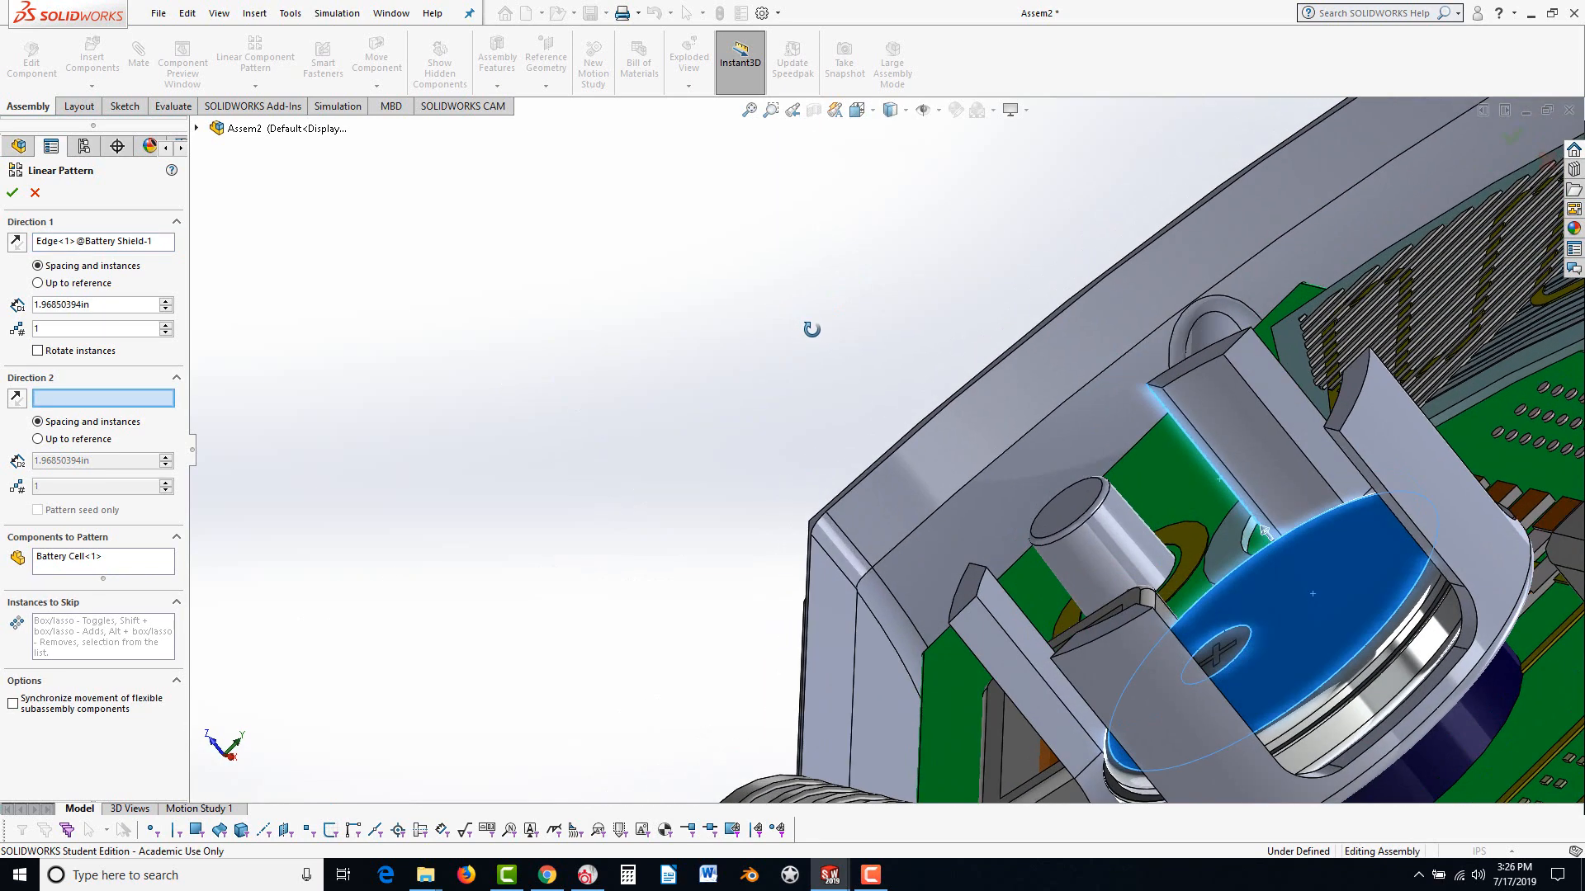
Set the battery cell pattern to 0.06 in spacing with 4 instances and create it
{"action": "scroll", "coordinate": [1226, 629], "scroll_direction": "down", "scroll_amount": 4}
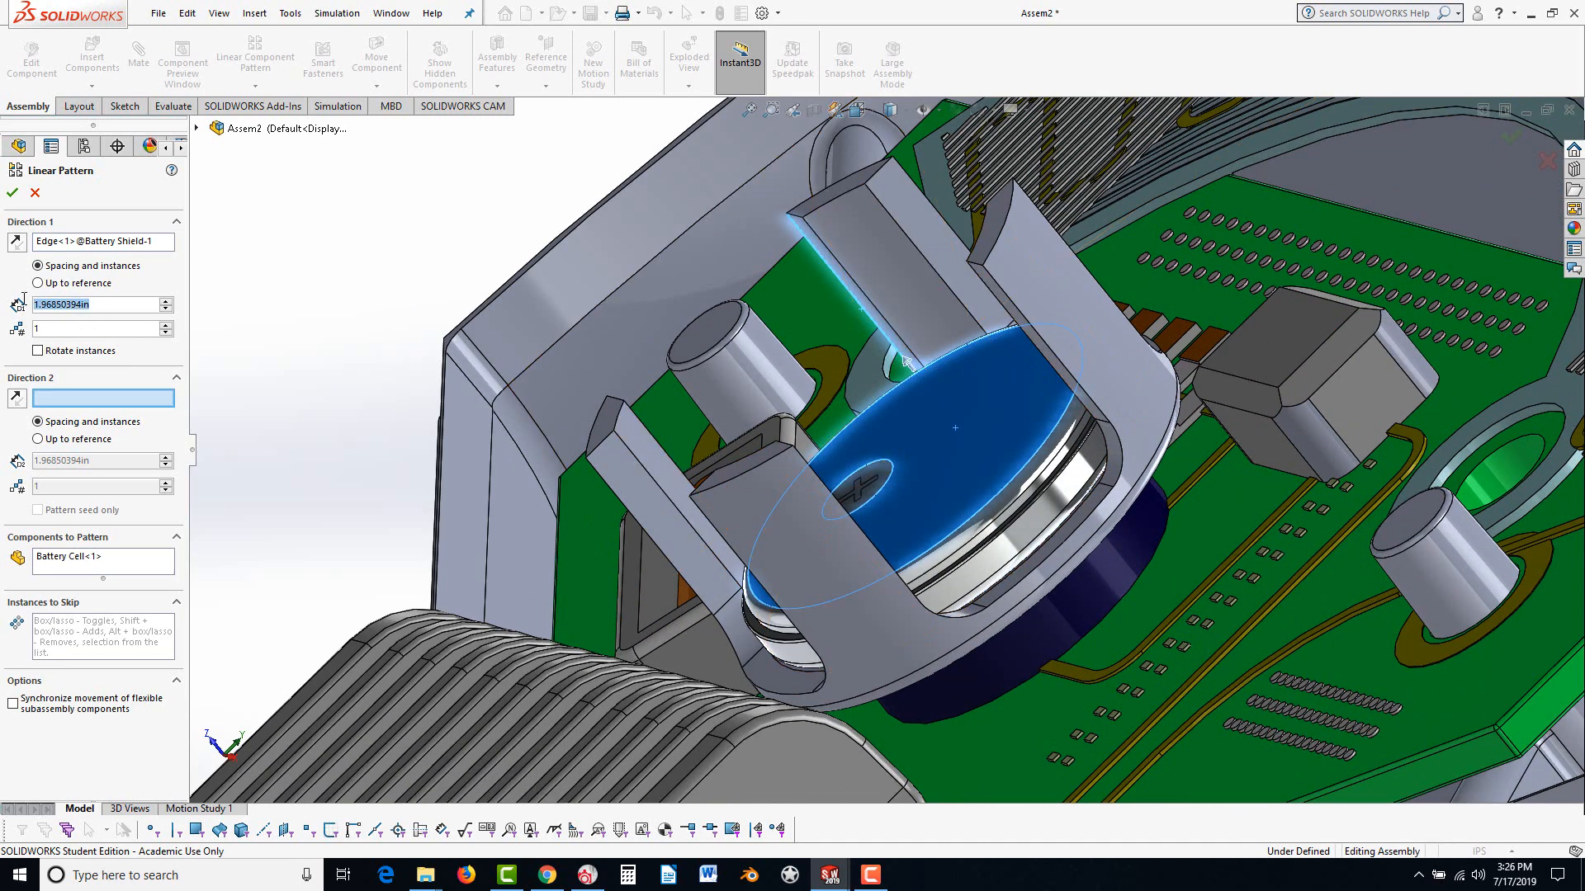
{"action": "type", "text": ".06"}
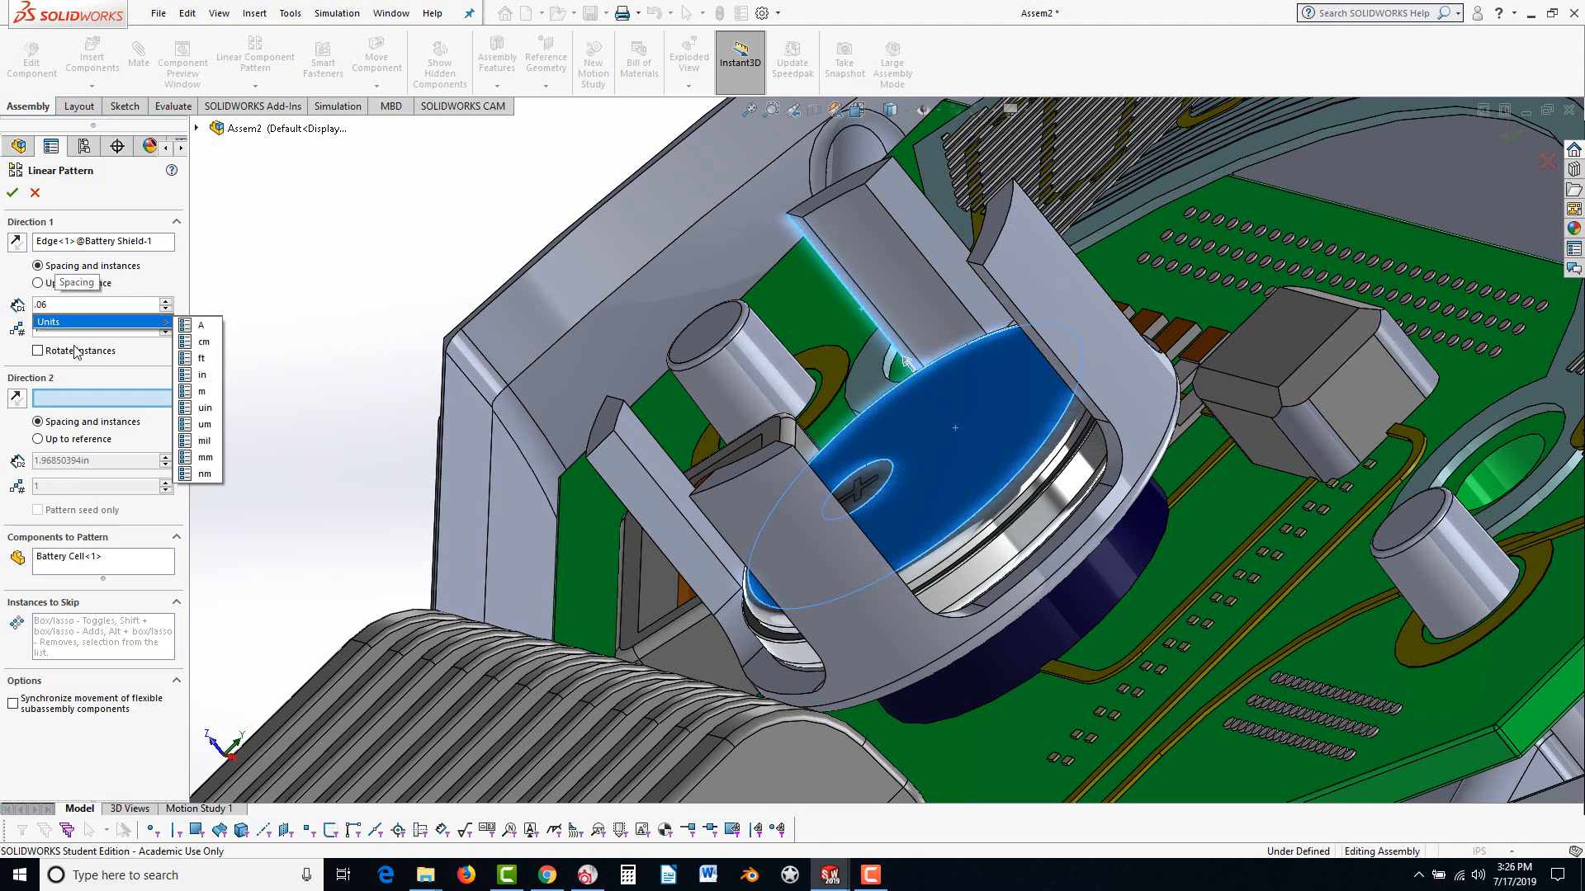
{"action": "key", "text": "Return"}
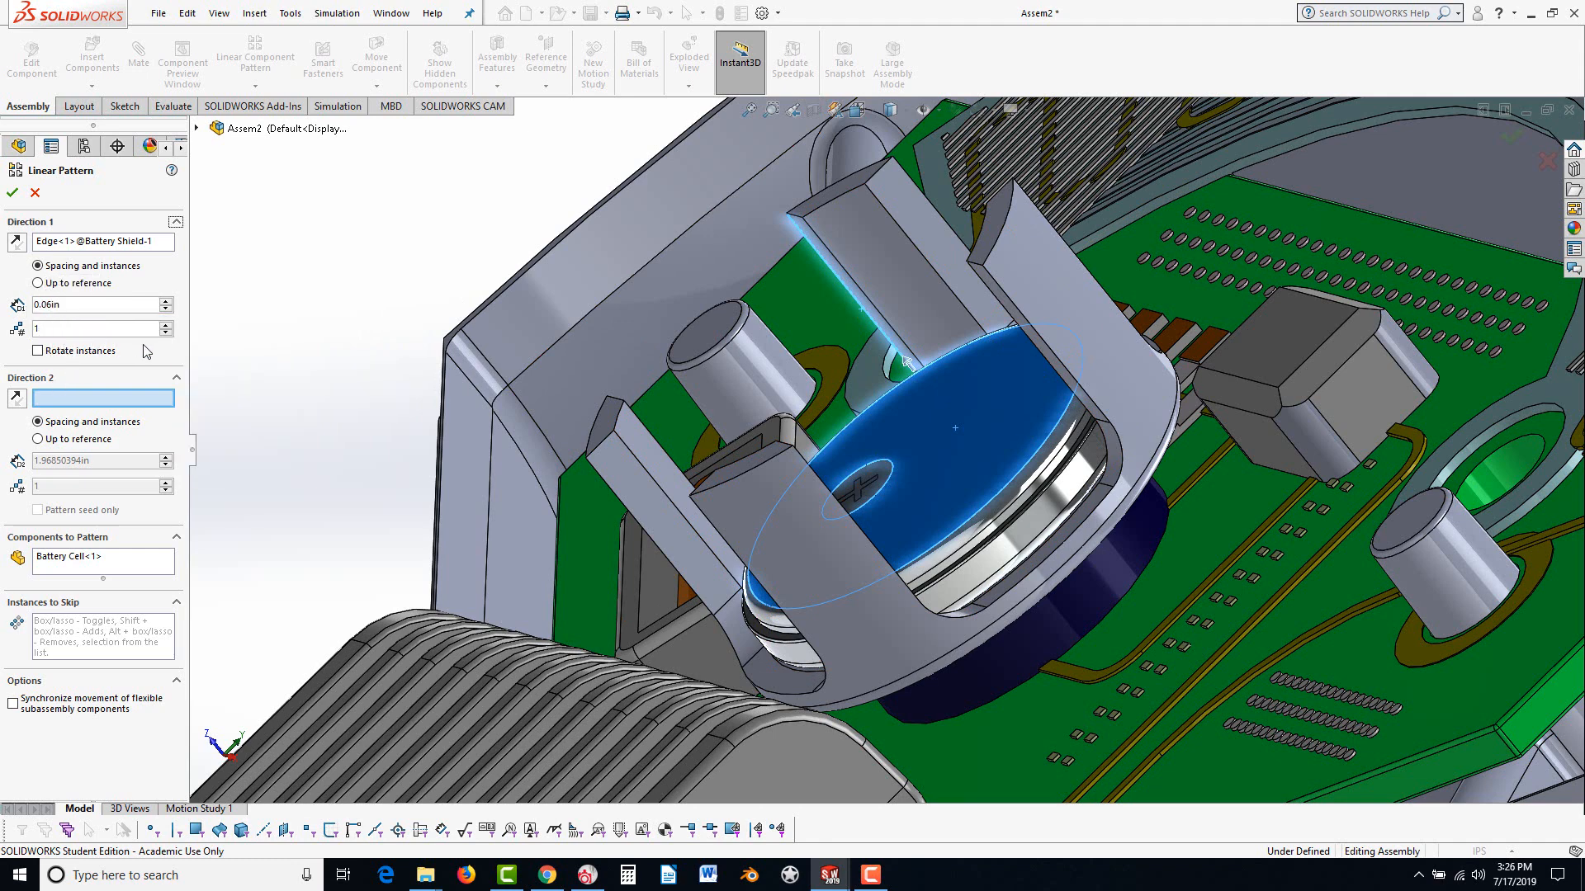
{"action": "left_click", "coordinate": [165, 326]}
{"action": "left_click", "coordinate": [165, 325]}
{"action": "left_click", "coordinate": [166, 326]}
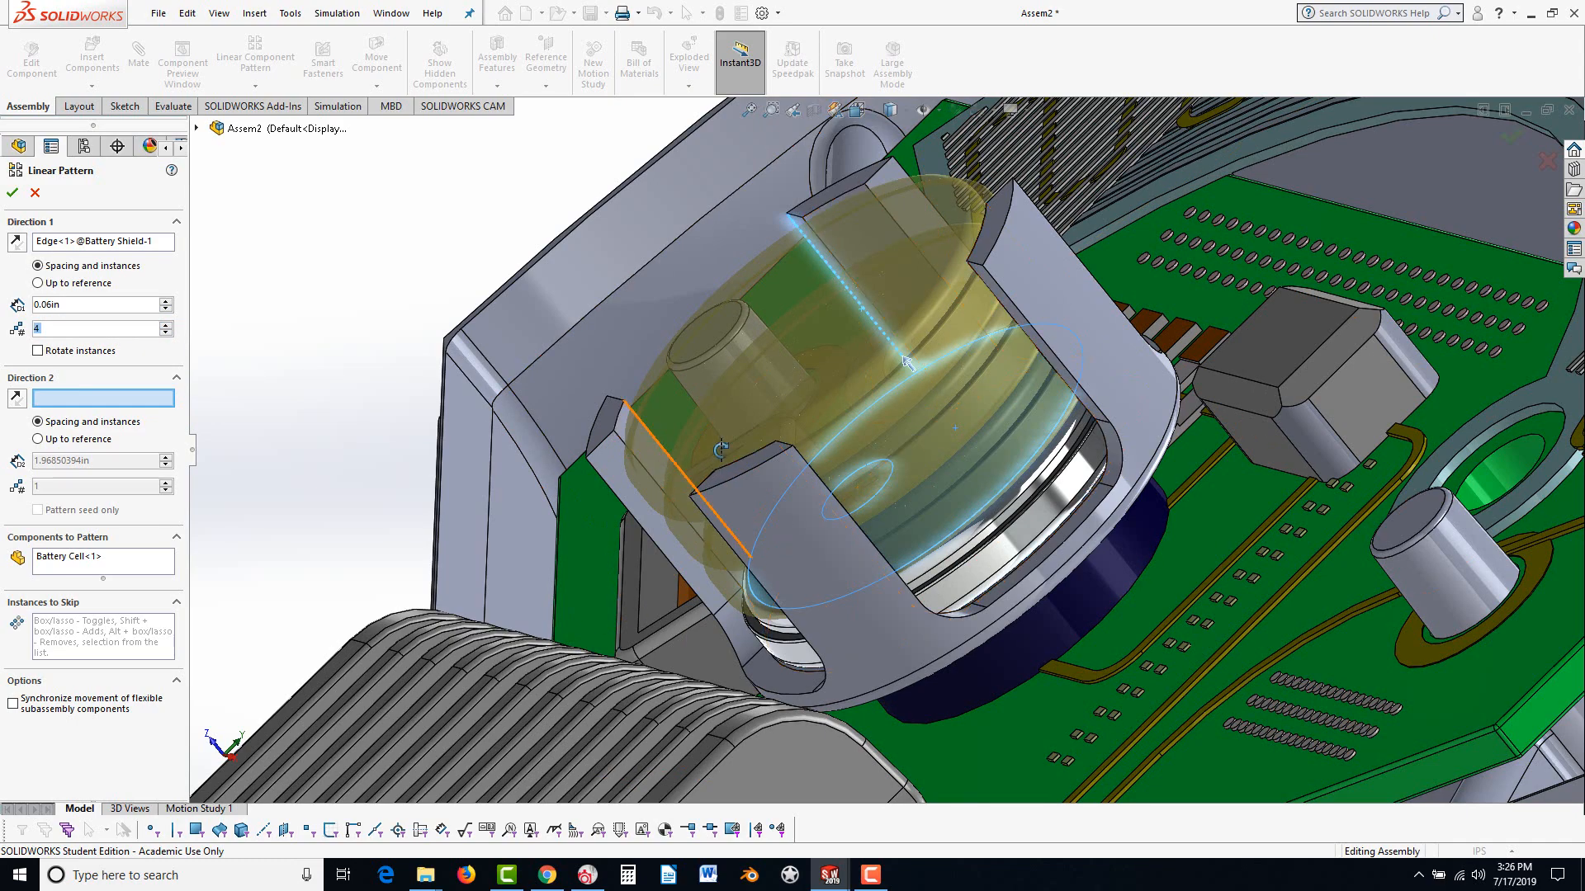
{"action": "middle_click_drag", "start_coordinate": [621, 398], "coordinate": [726, 355]}
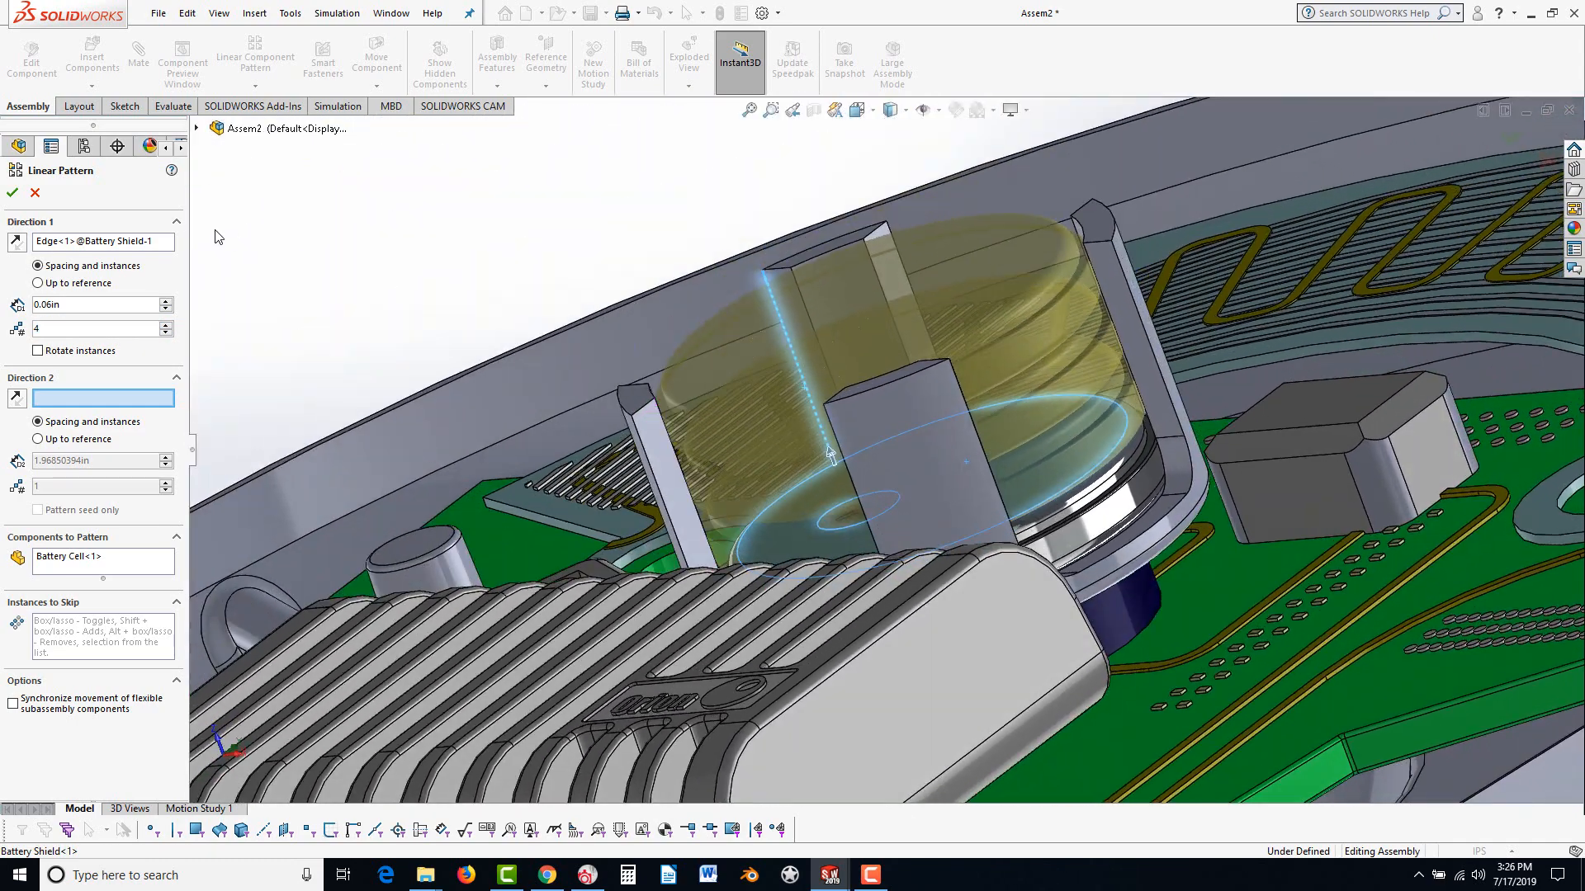
{"action": "left_click", "coordinate": [13, 190]}
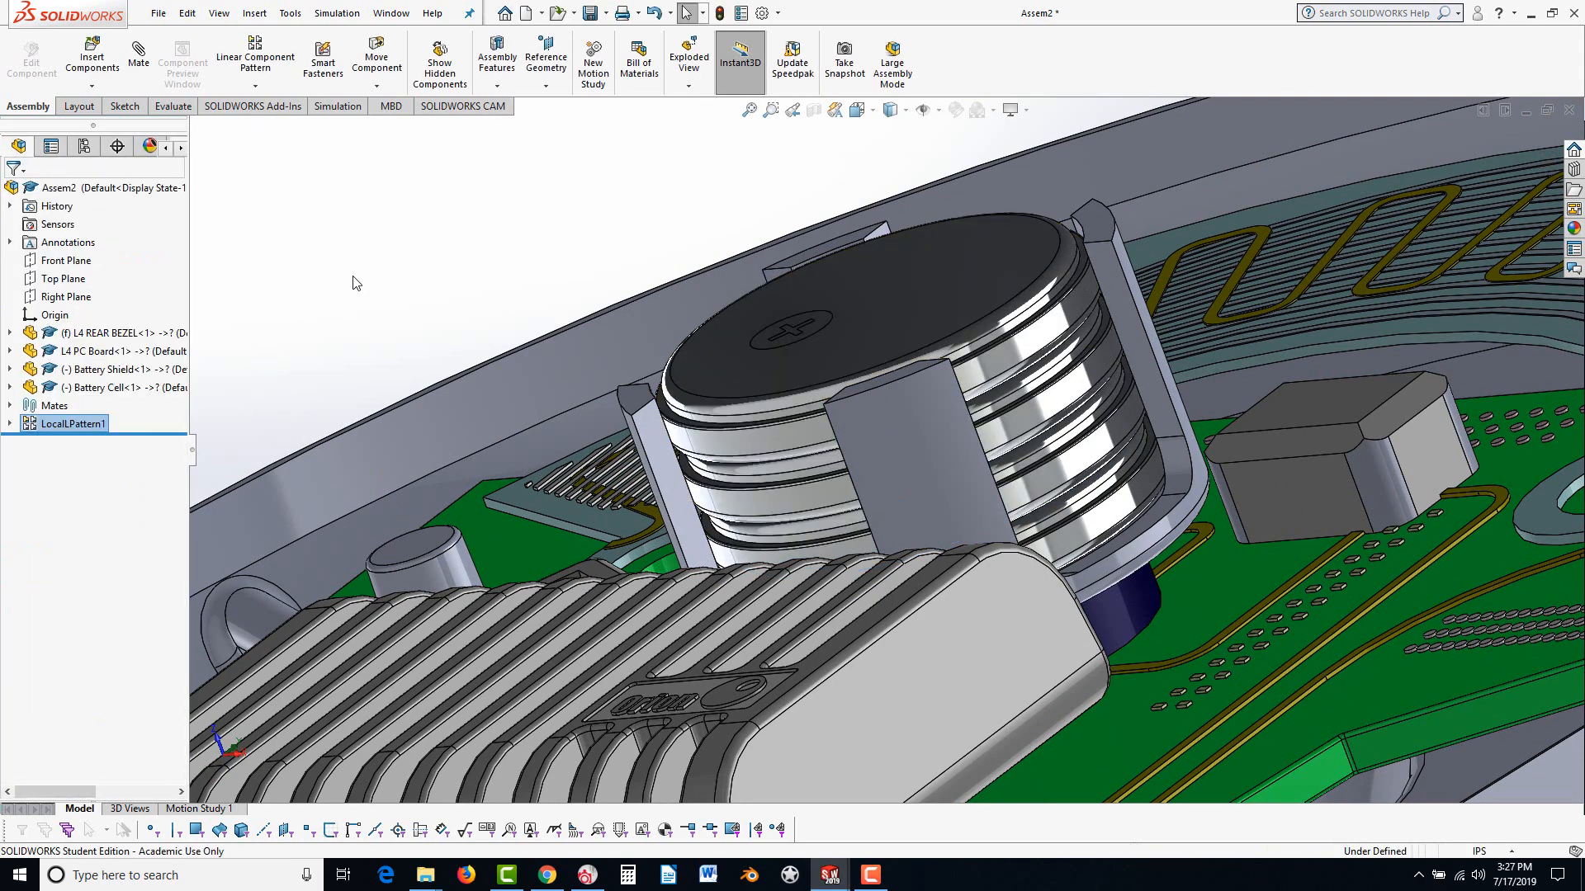
Insert Connector from the LAB 5b (1) folder into the assembly near the battery stack
{"action": "scroll", "coordinate": [630, 544], "scroll_direction": "up", "scroll_amount": 5}
{"action": "middle_click_drag", "start_coordinate": [630, 548], "coordinate": [746, 613]}
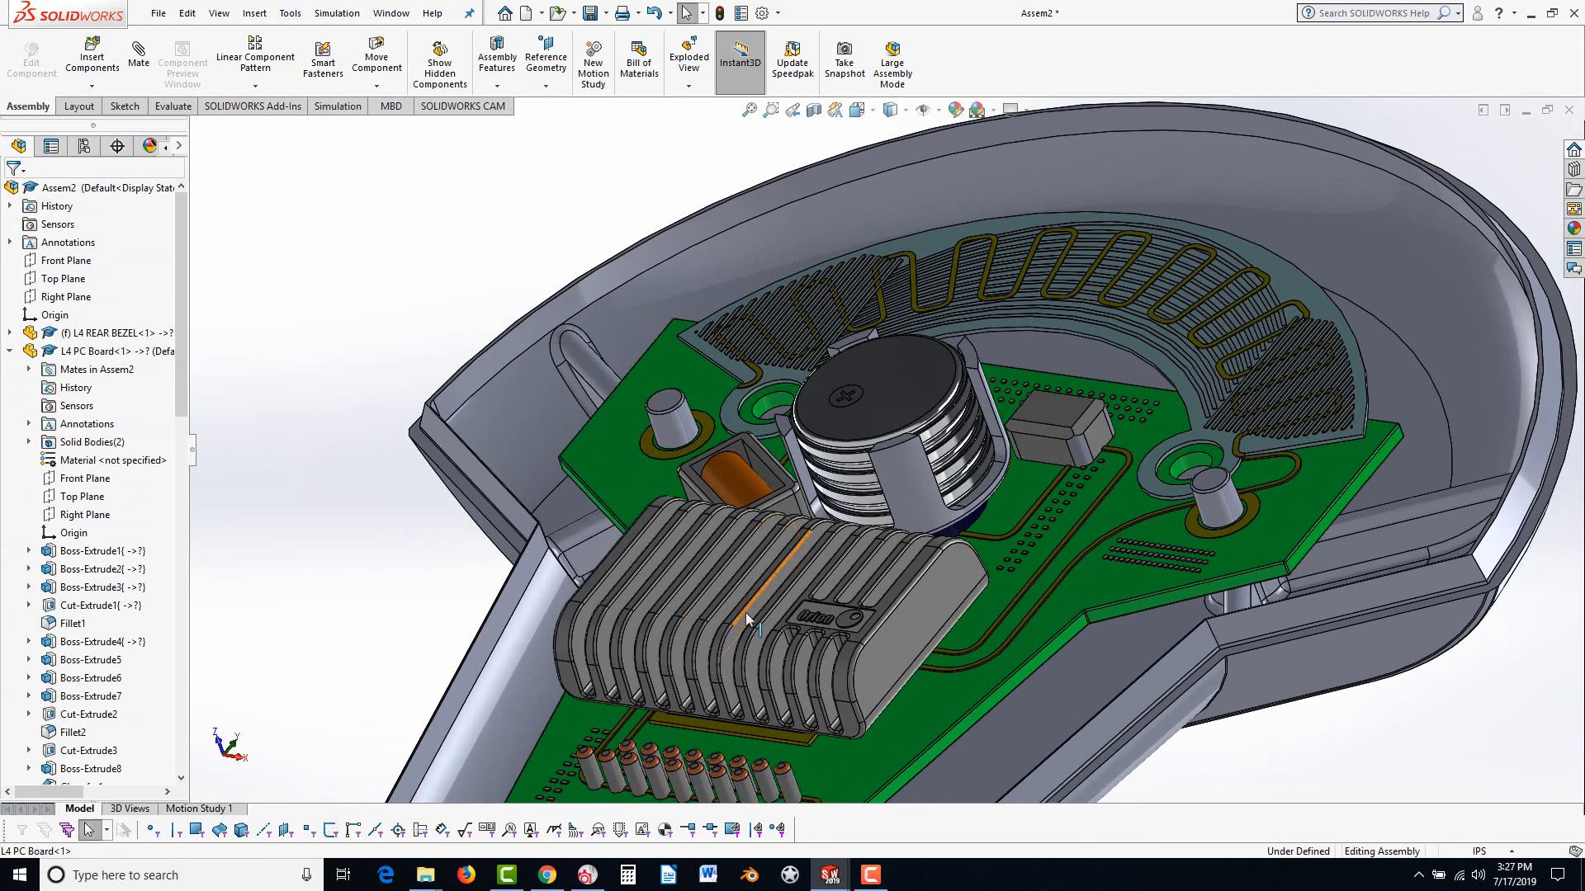
{"action": "scroll", "coordinate": [751, 610], "scroll_direction": "up", "scroll_amount": 3}
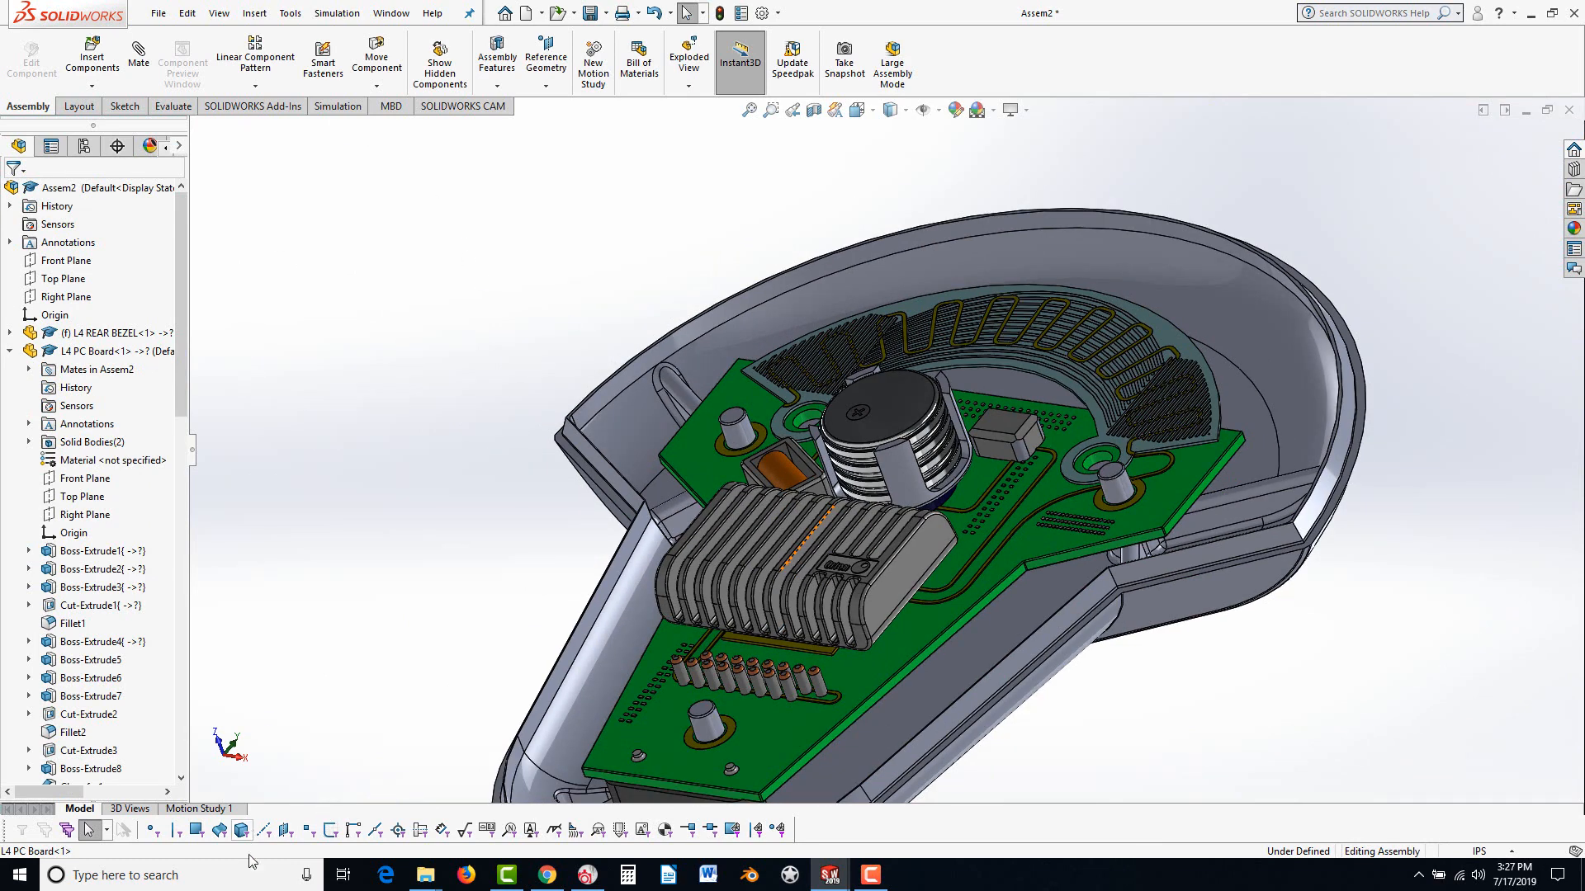
{"action": "mouse_move", "coordinate": [425, 874]}
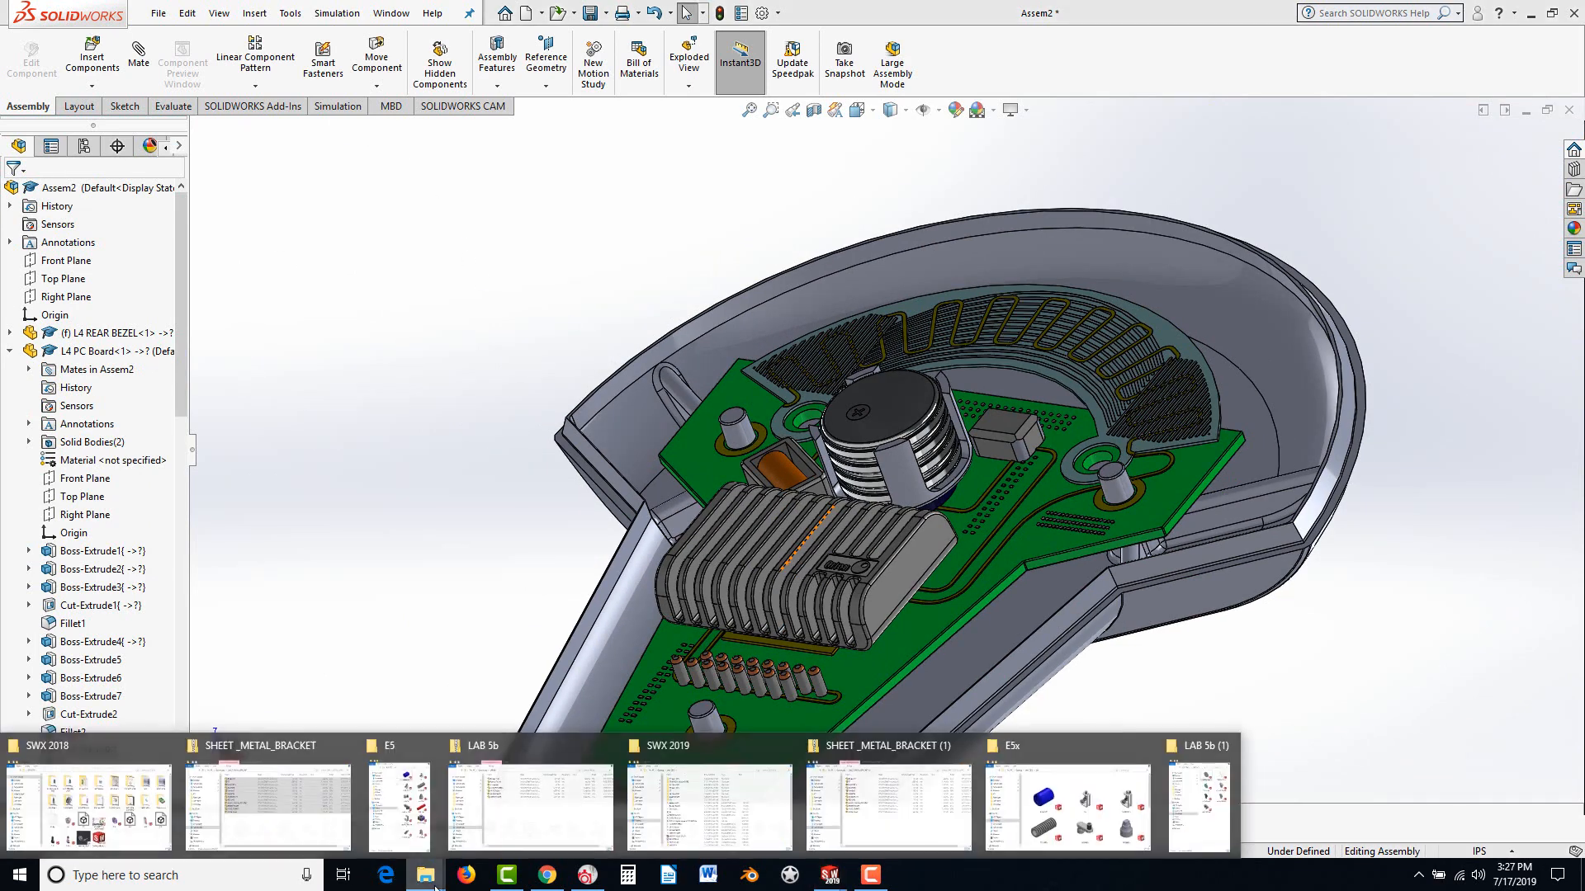
{"action": "left_click", "coordinate": [1207, 803]}
{"action": "left_click_drag", "start_coordinate": [1387, 299], "coordinate": [821, 378]}
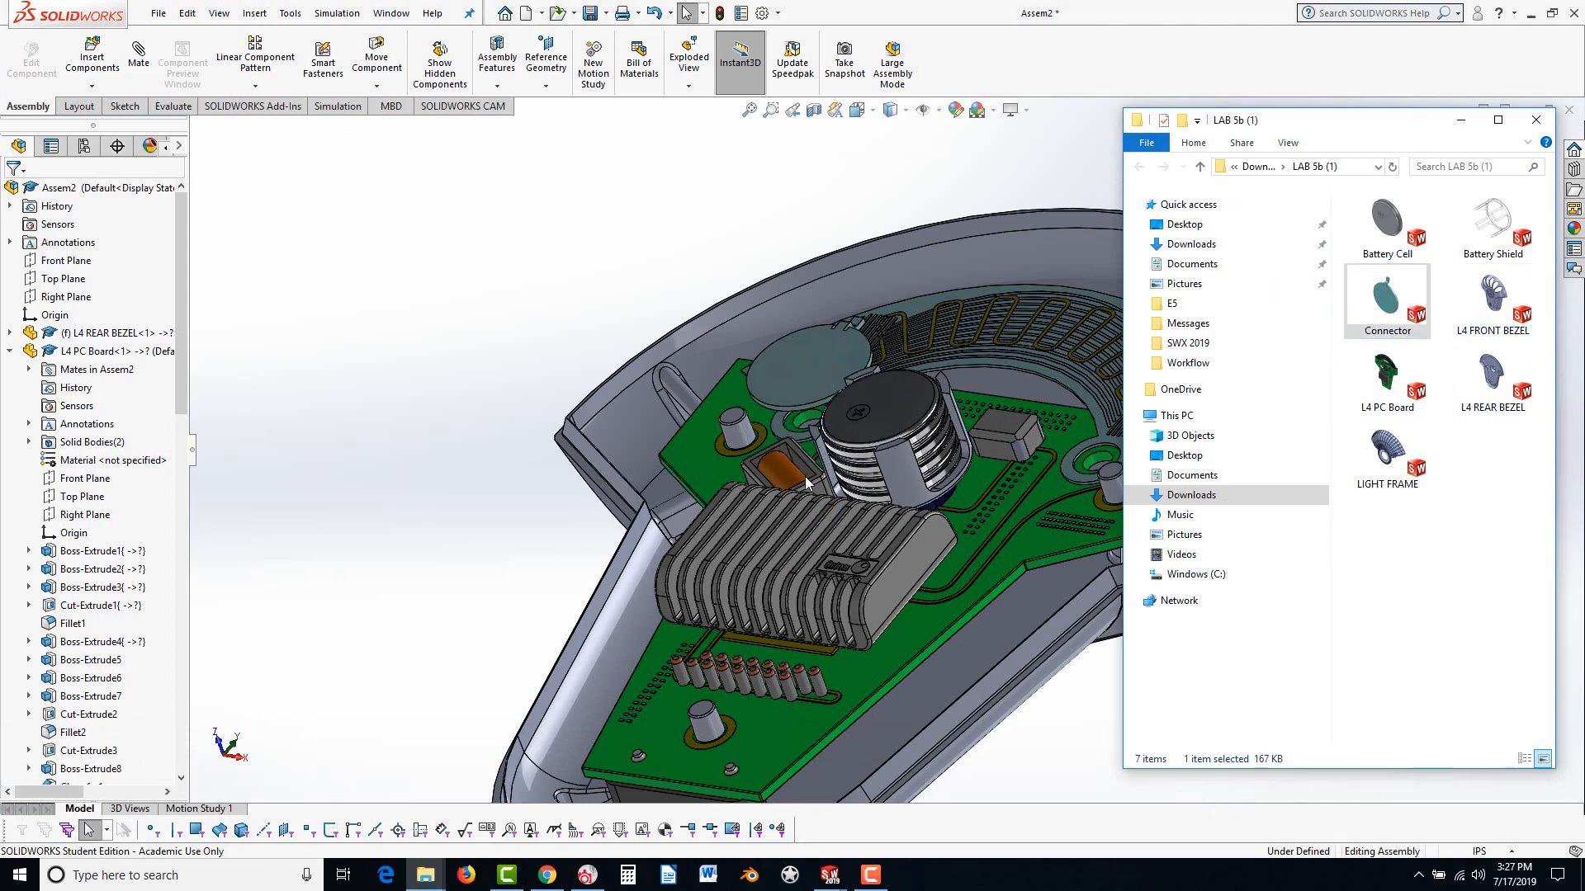
Mate the connector's circular rim concentric with the battery shield's curved outer face
{"action": "scroll", "coordinate": [880, 389], "scroll_direction": "down", "scroll_amount": 5}
{"action": "left_click", "coordinate": [703, 266]}
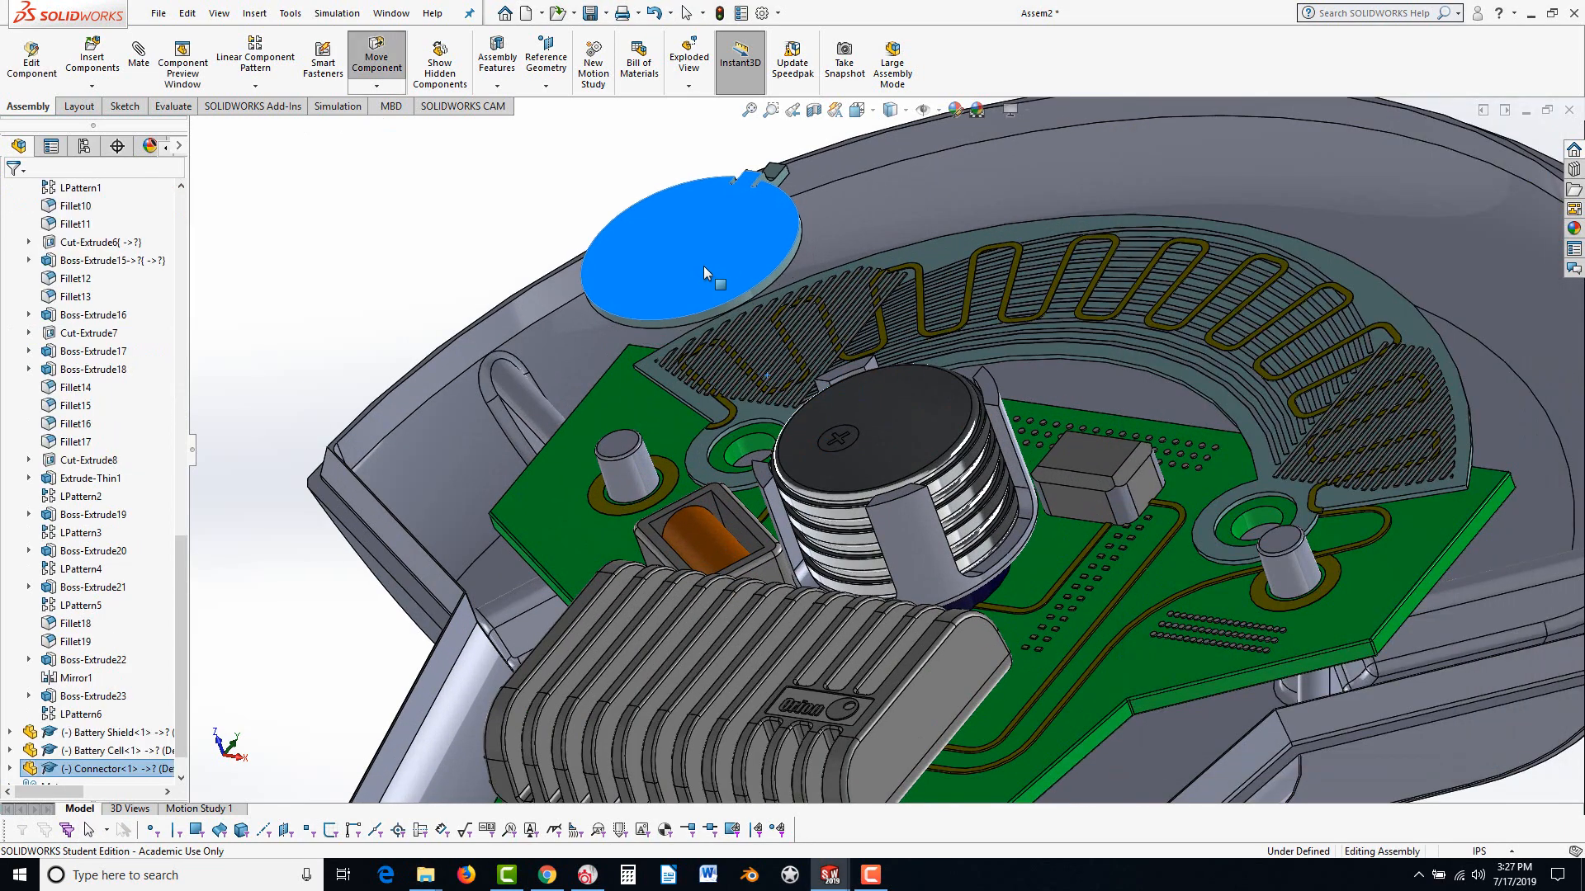
{"action": "left_click", "coordinate": [291, 169]}
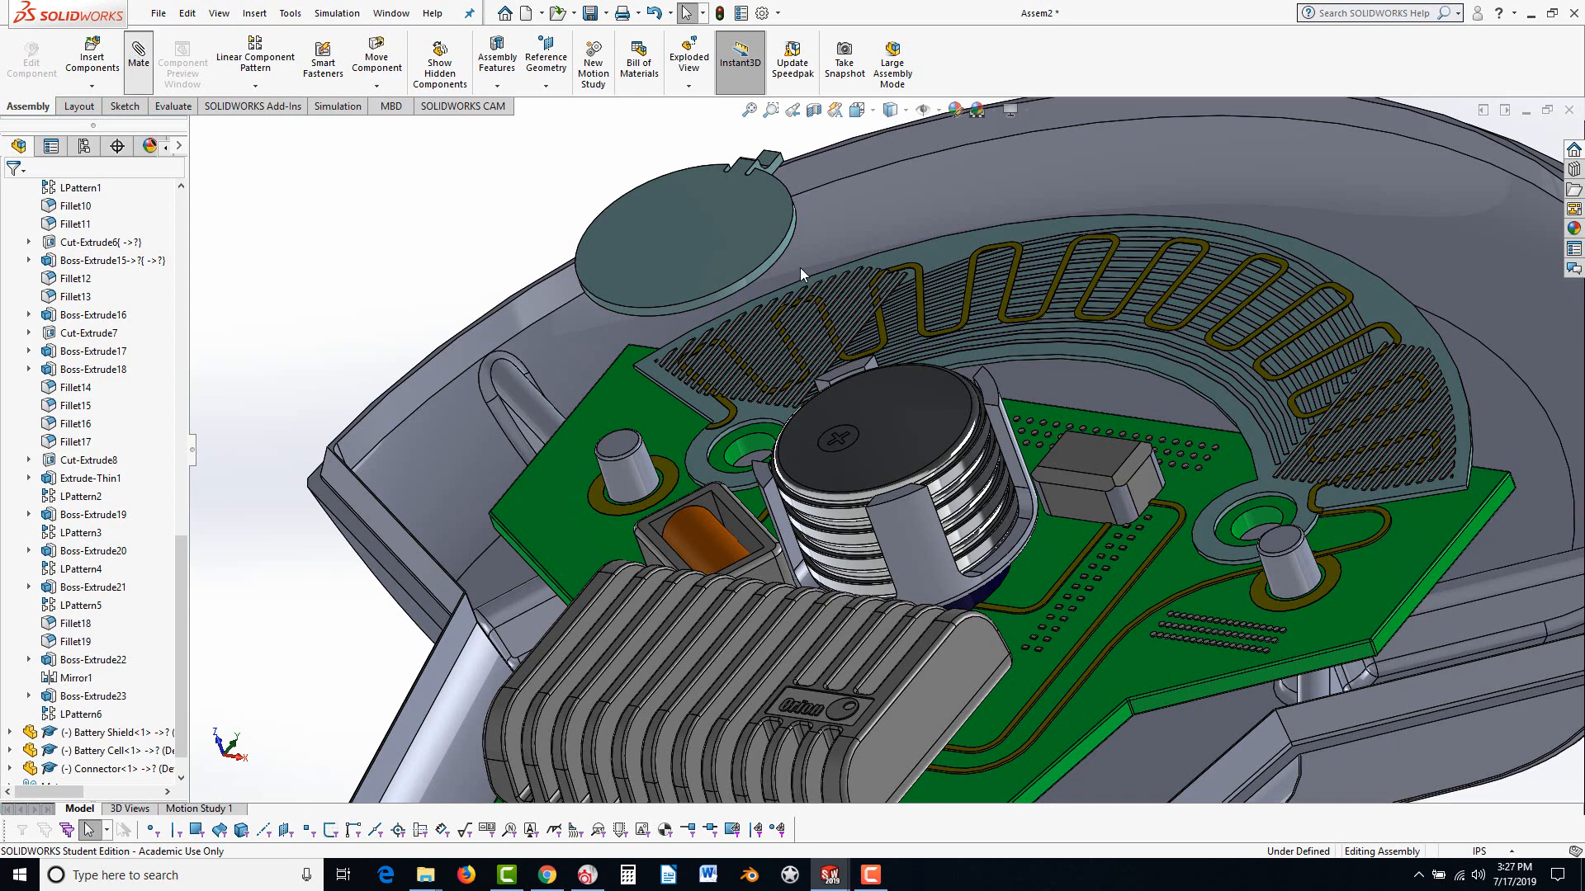
{"action": "left_click", "coordinate": [776, 256]}
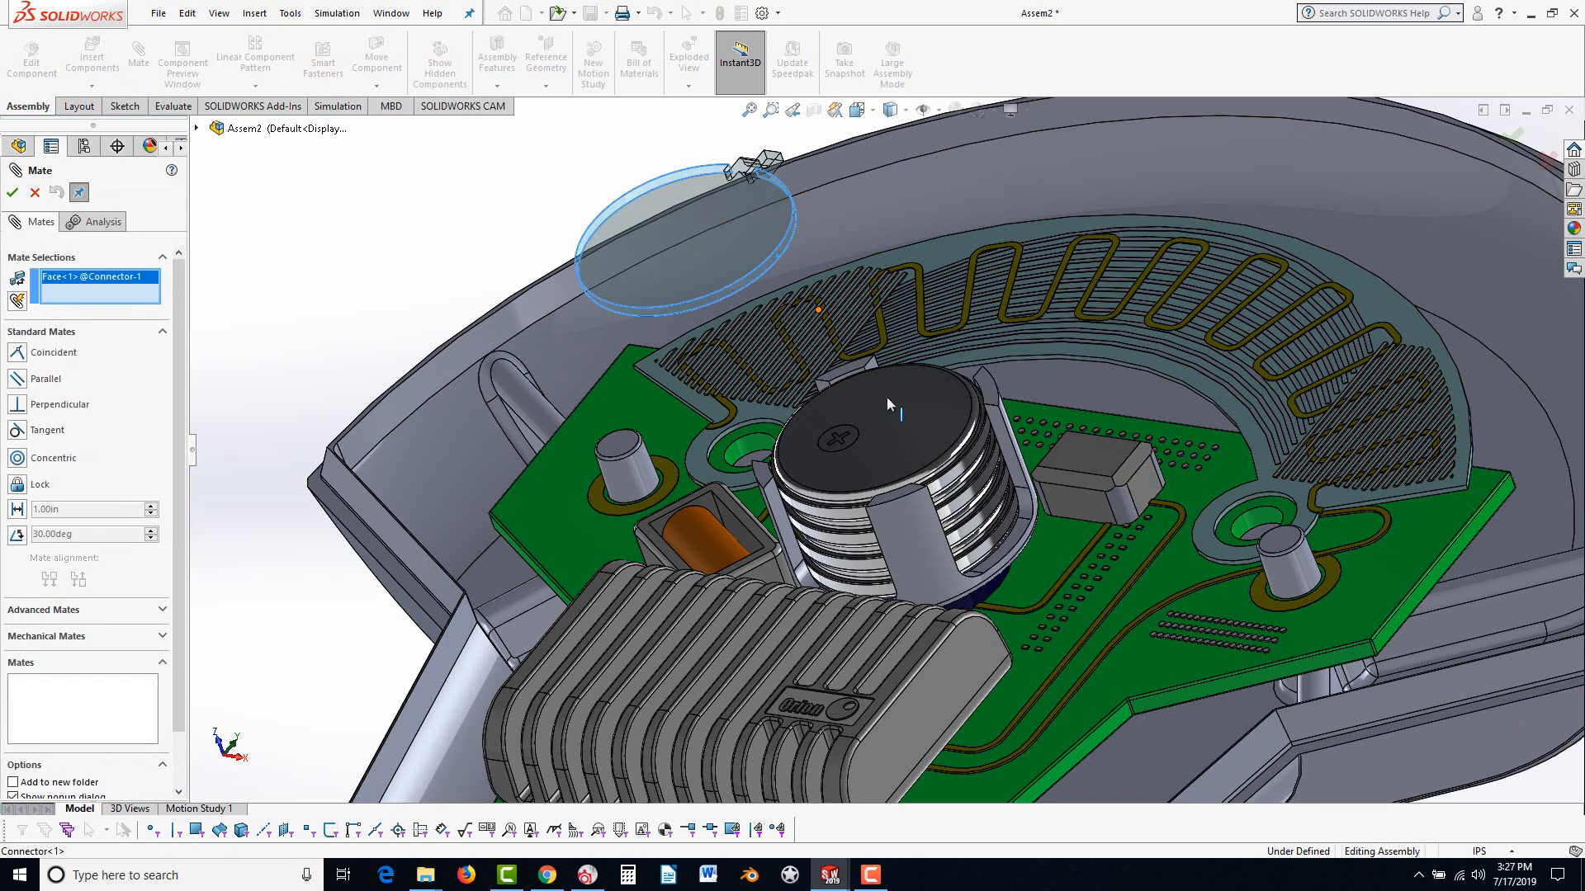
{"action": "left_click", "coordinate": [921, 527]}
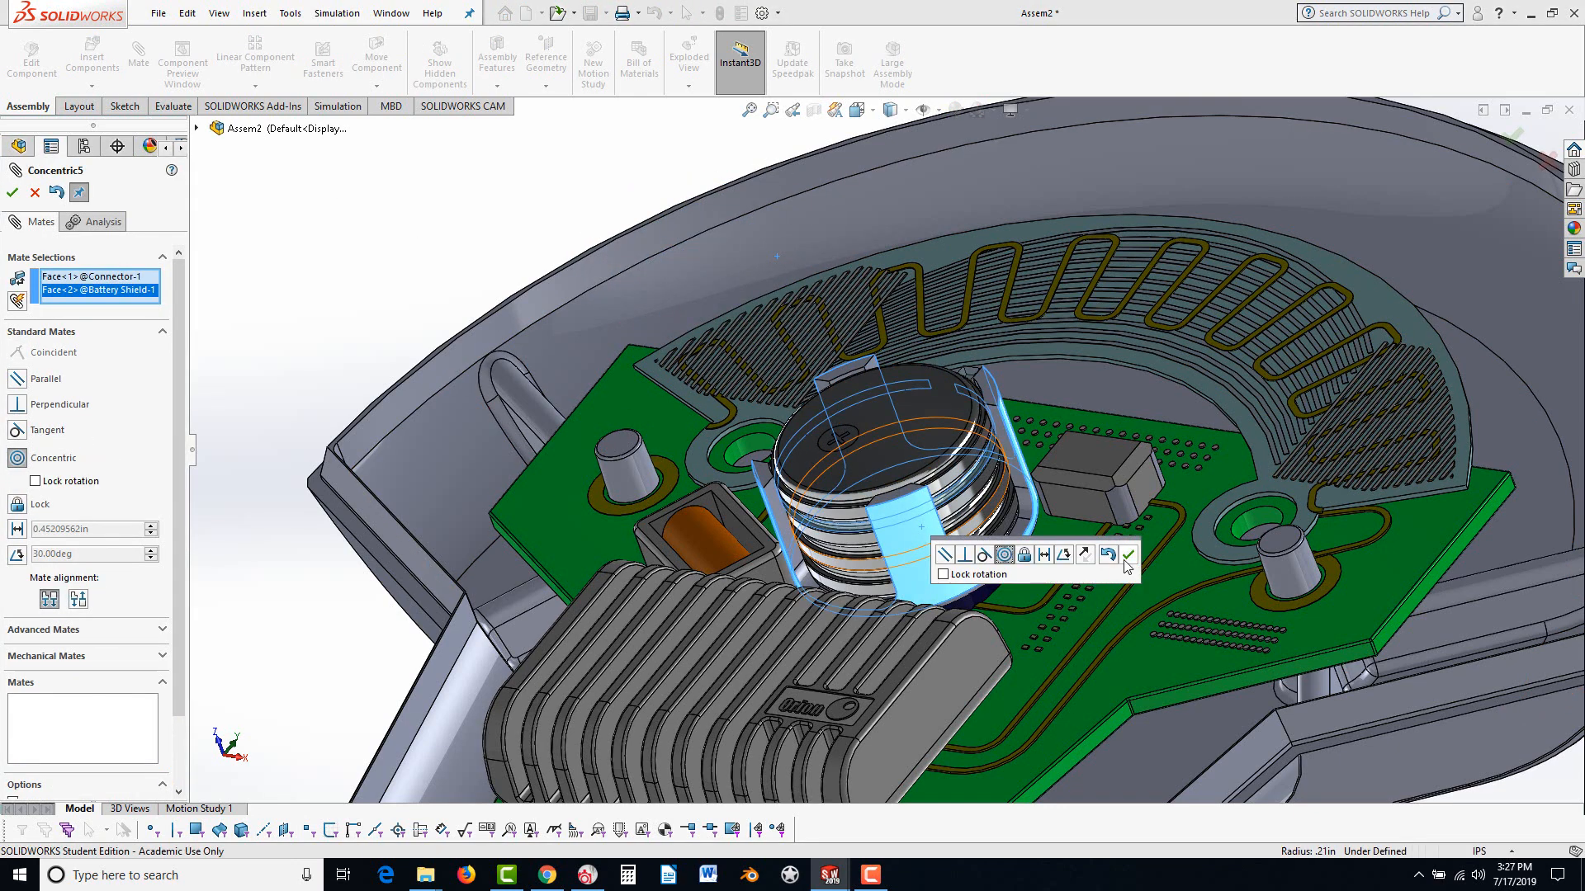
{"action": "left_click", "coordinate": [1127, 555]}
Move the connector clear of the battery stack and mate its flat underside coincident with the uppermost battery cell's top face
{"action": "middle_click_drag", "start_coordinate": [1024, 408], "coordinate": [854, 462]}
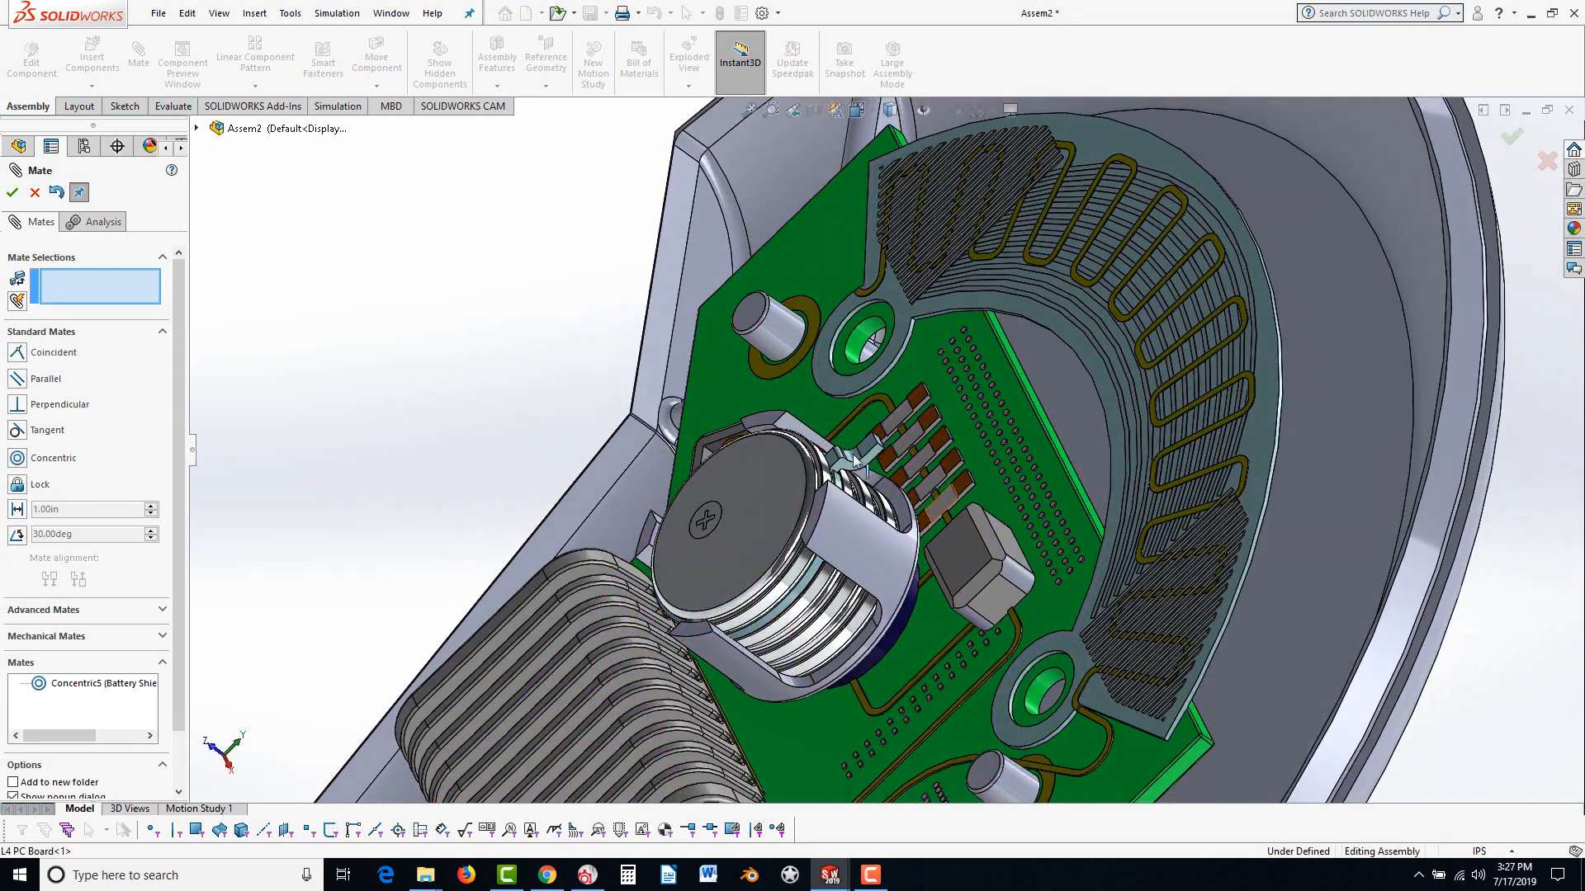
{"action": "left_click_drag", "start_coordinate": [862, 462], "coordinate": [695, 249]}
{"action": "middle_click_drag", "start_coordinate": [492, 388], "coordinate": [427, 235]}
{"action": "left_click", "coordinate": [563, 380]}
{"action": "key", "text": "ctrl+shift+z"}
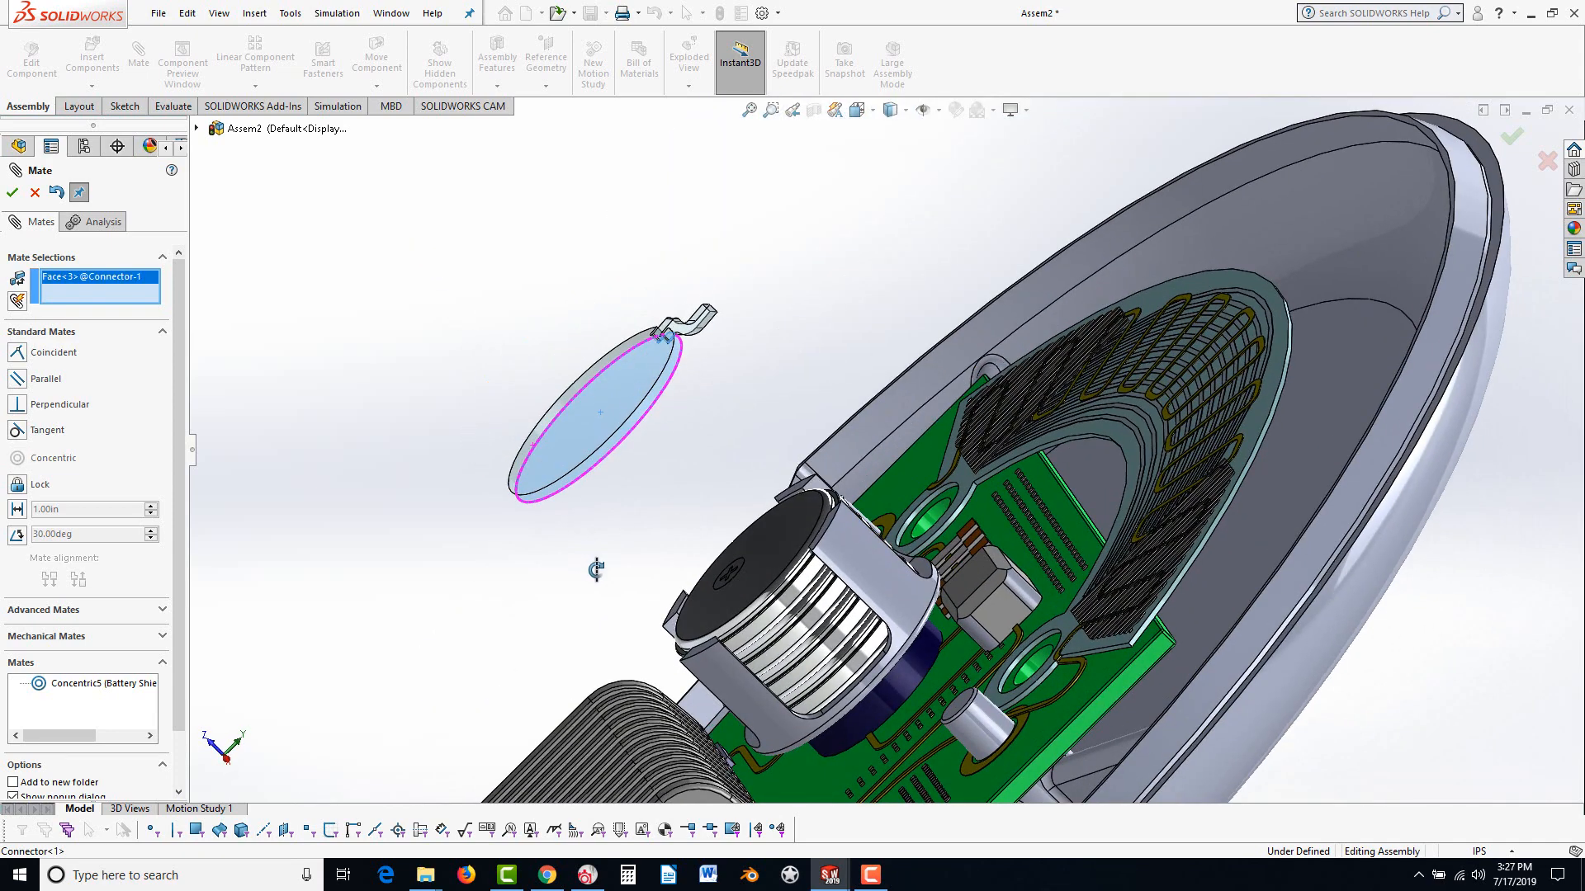
{"action": "left_click", "coordinate": [751, 527]}
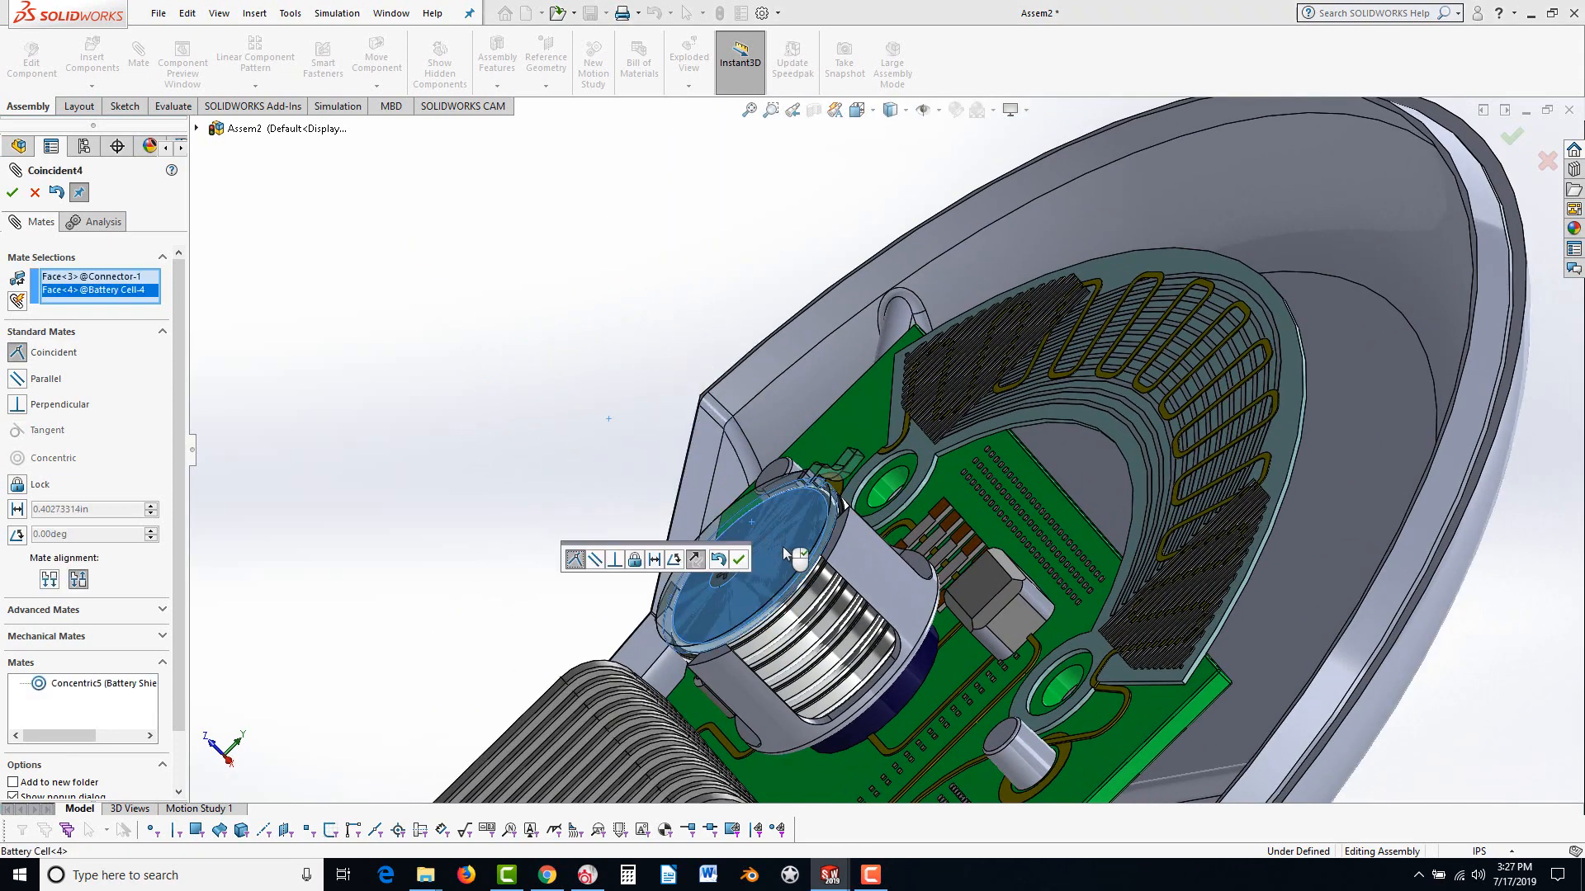
{"action": "left_click", "coordinate": [741, 562]}
{"action": "middle_click_drag", "start_coordinate": [528, 498], "coordinate": [1056, 601]}
{"action": "scroll", "coordinate": [1056, 600], "scroll_direction": "down", "scroll_amount": 3}
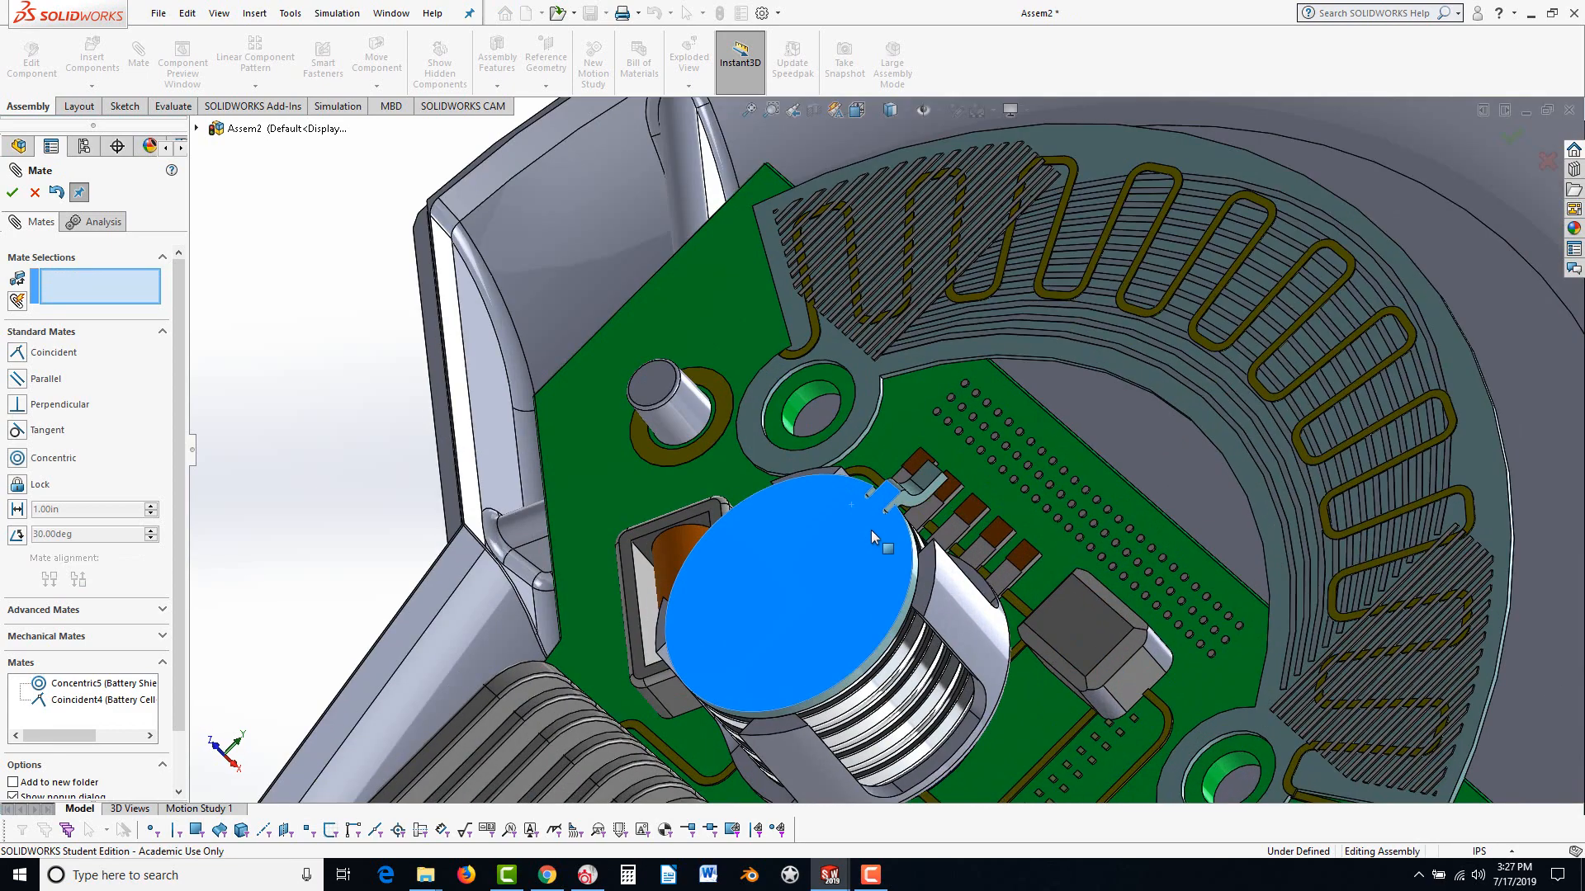
{"action": "left_click", "coordinate": [11, 192]}
Insert LIGHT FRAME from the LAB 5b (1) folder over the PC board
{"action": "scroll", "coordinate": [524, 537], "scroll_direction": "up", "scroll_amount": 6}
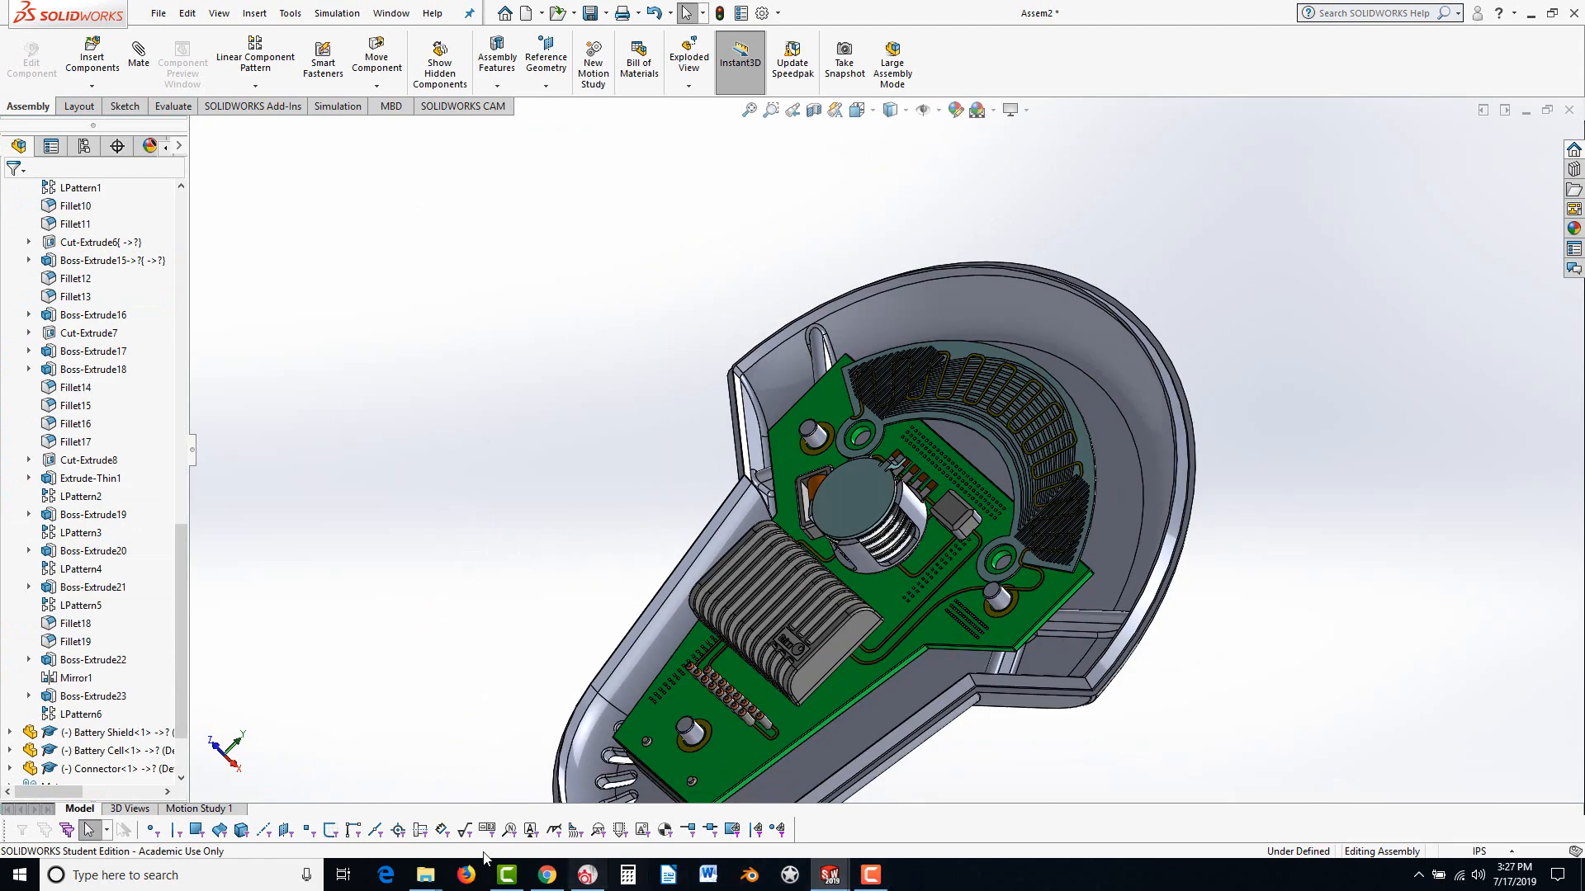
{"action": "mouse_move", "coordinate": [426, 875]}
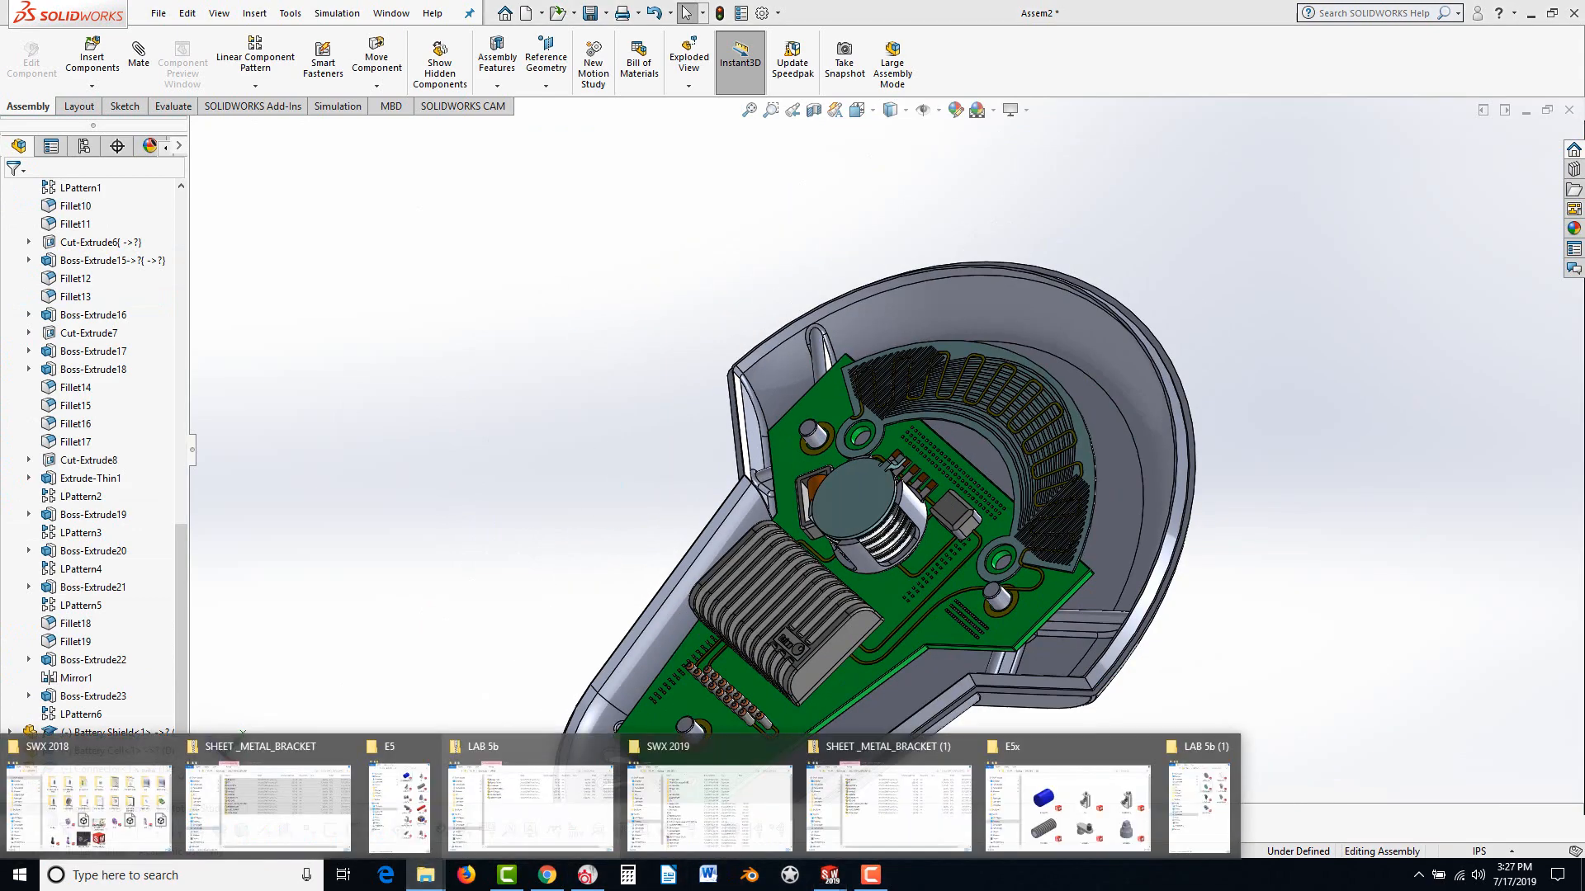
{"action": "left_click", "coordinate": [1198, 804]}
{"action": "left_click_drag", "start_coordinate": [1403, 457], "coordinate": [865, 461]}
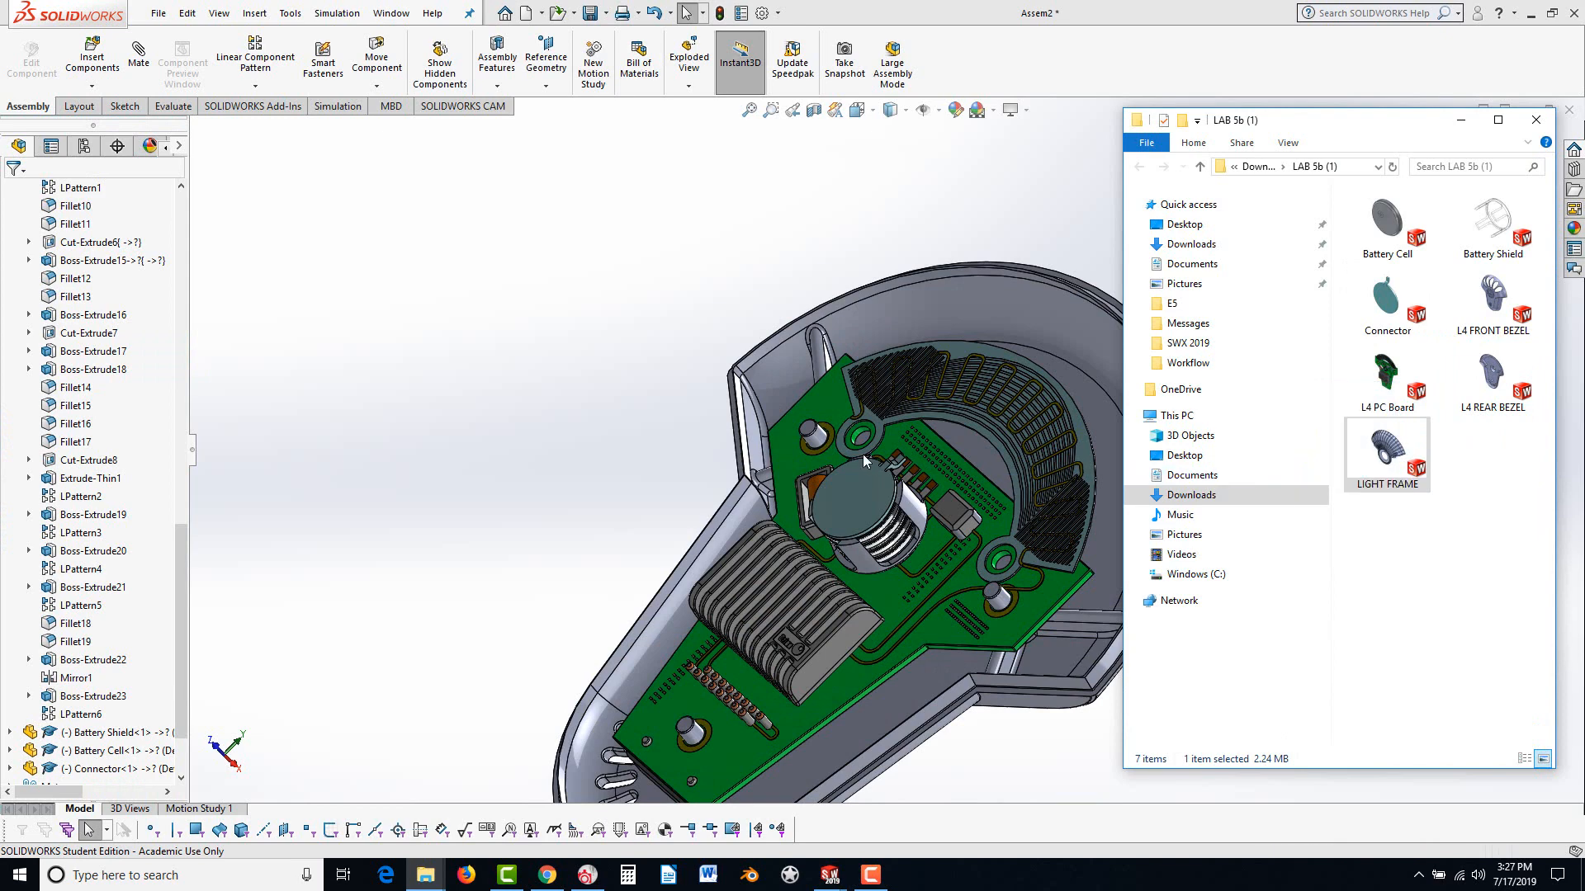
Move the light frame clear of the rear bezel and mate the end edge of its post coincident with the PC board's mounting ring face
{"action": "left_click_drag", "start_coordinate": [635, 358], "coordinate": [566, 415]}
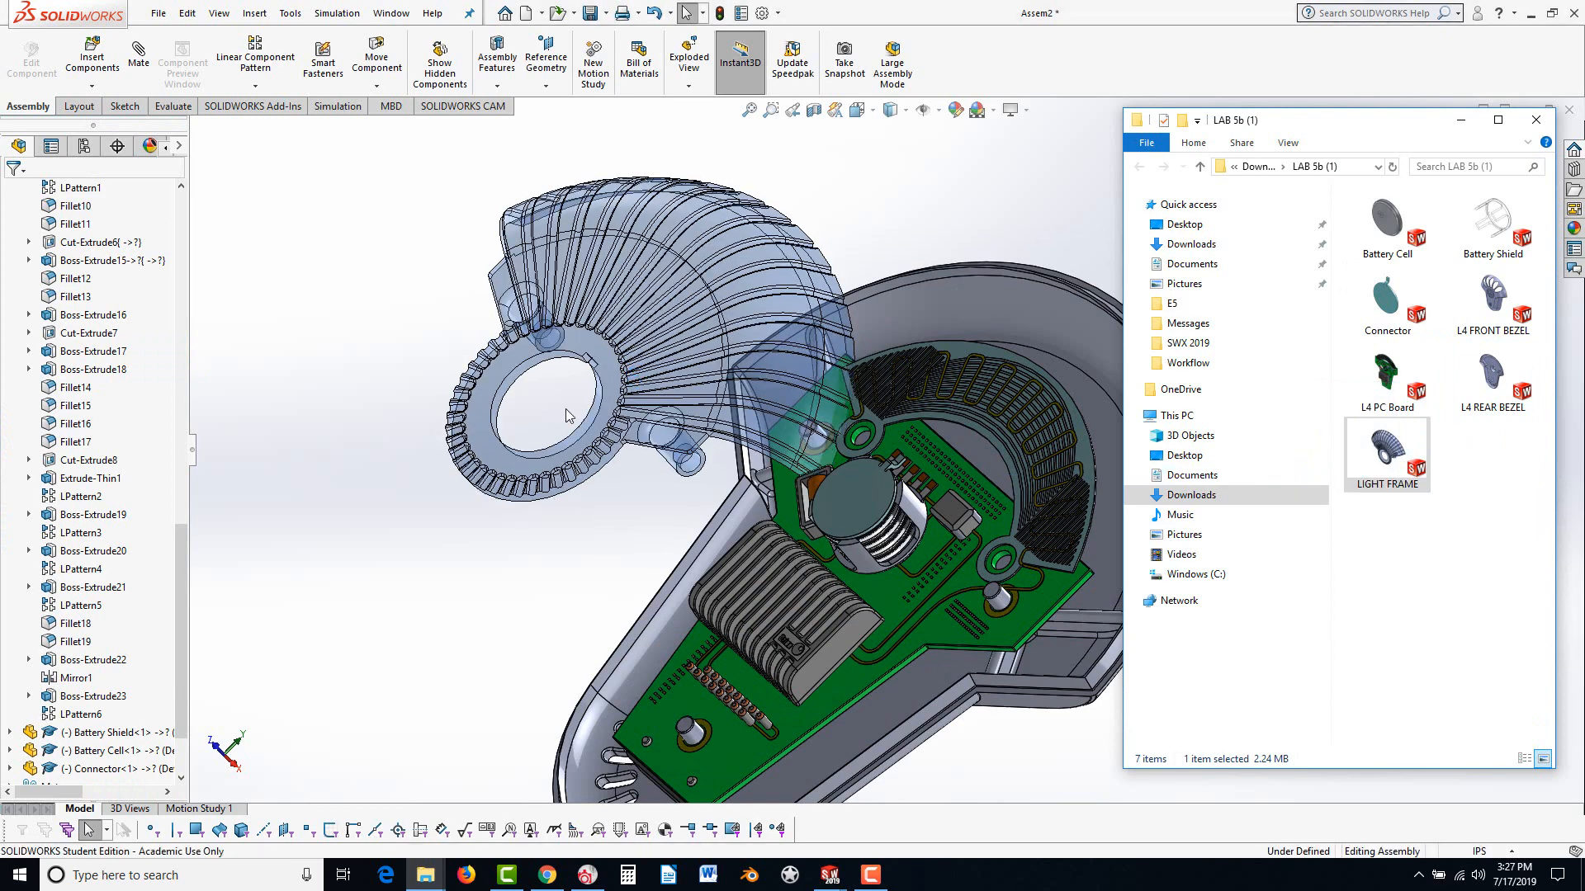
{"action": "left_click", "coordinate": [296, 265]}
{"action": "middle_click_drag", "start_coordinate": [661, 538], "coordinate": [701, 482]}
{"action": "scroll", "coordinate": [732, 455], "scroll_direction": "down", "scroll_amount": 3}
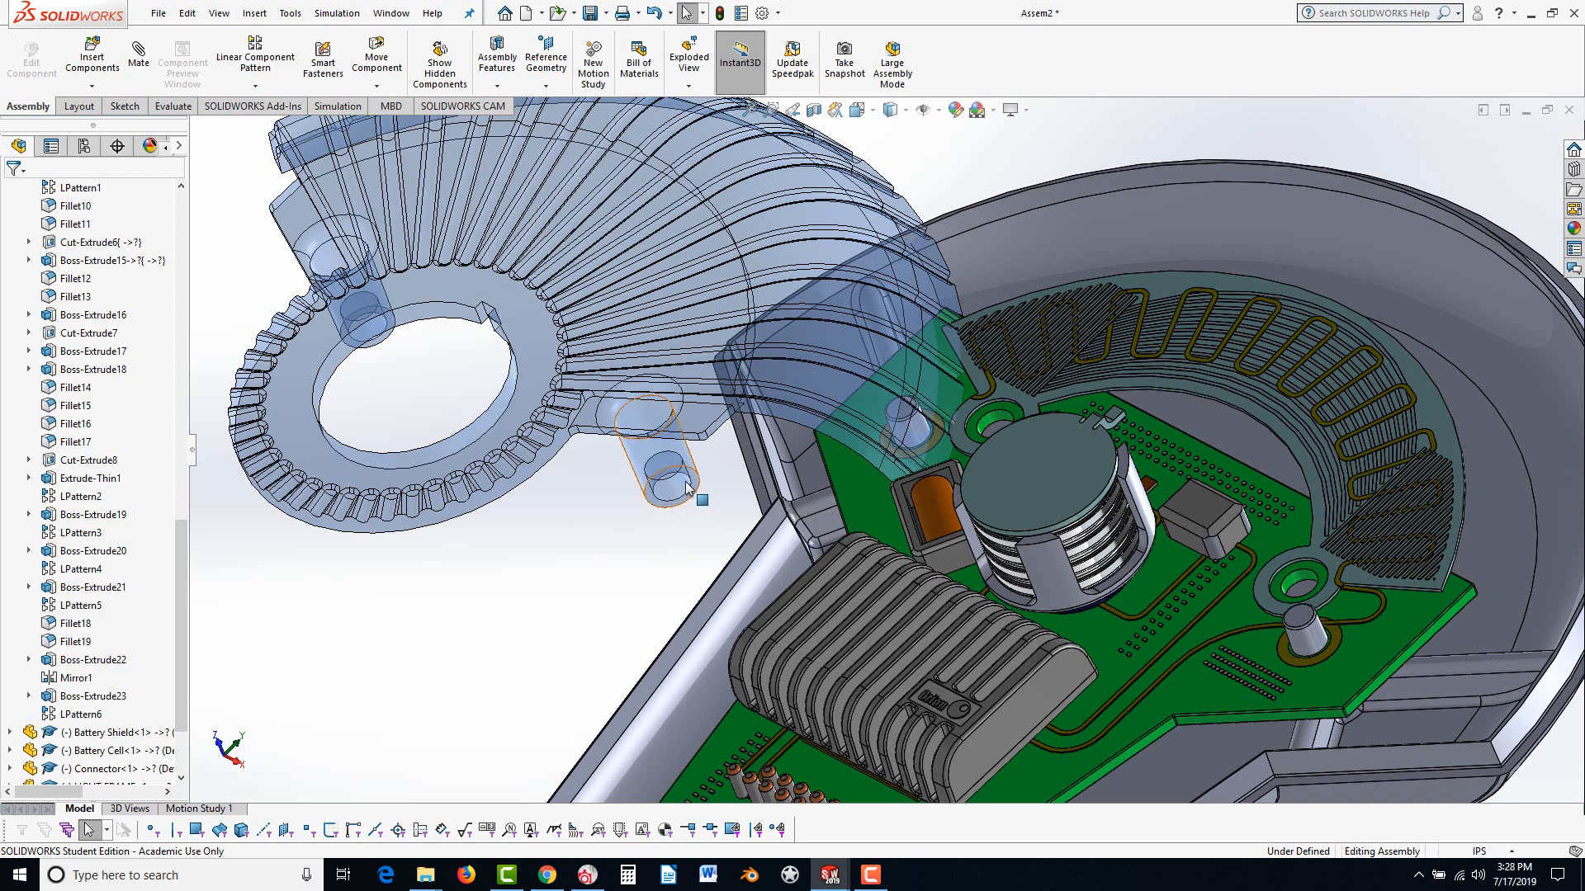
{"action": "left_click", "coordinate": [142, 54]}
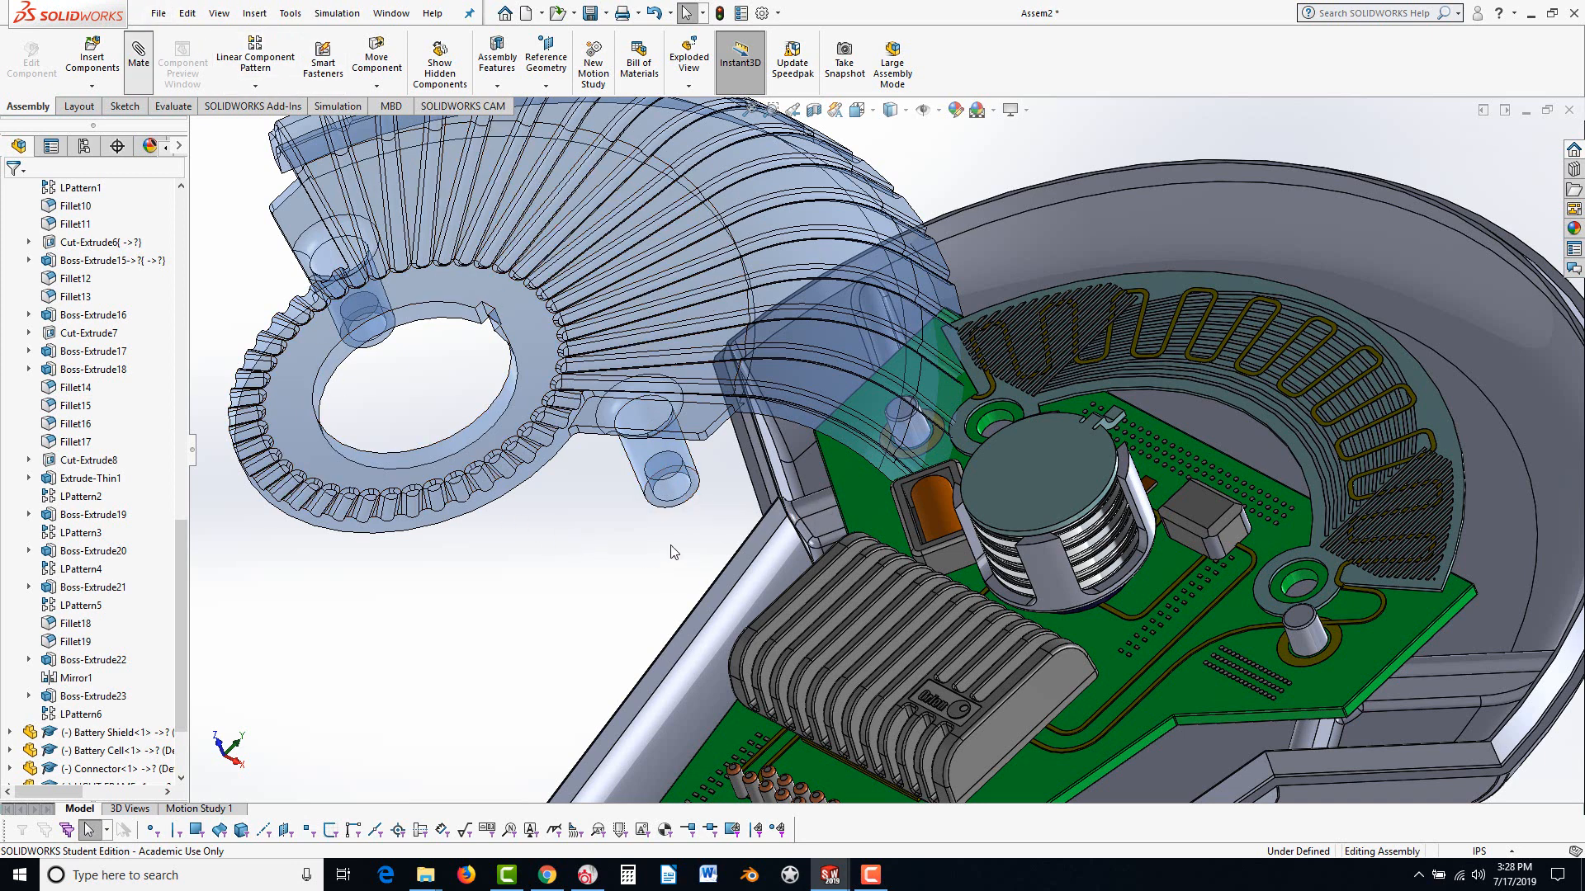
{"action": "left_click", "coordinate": [672, 507]}
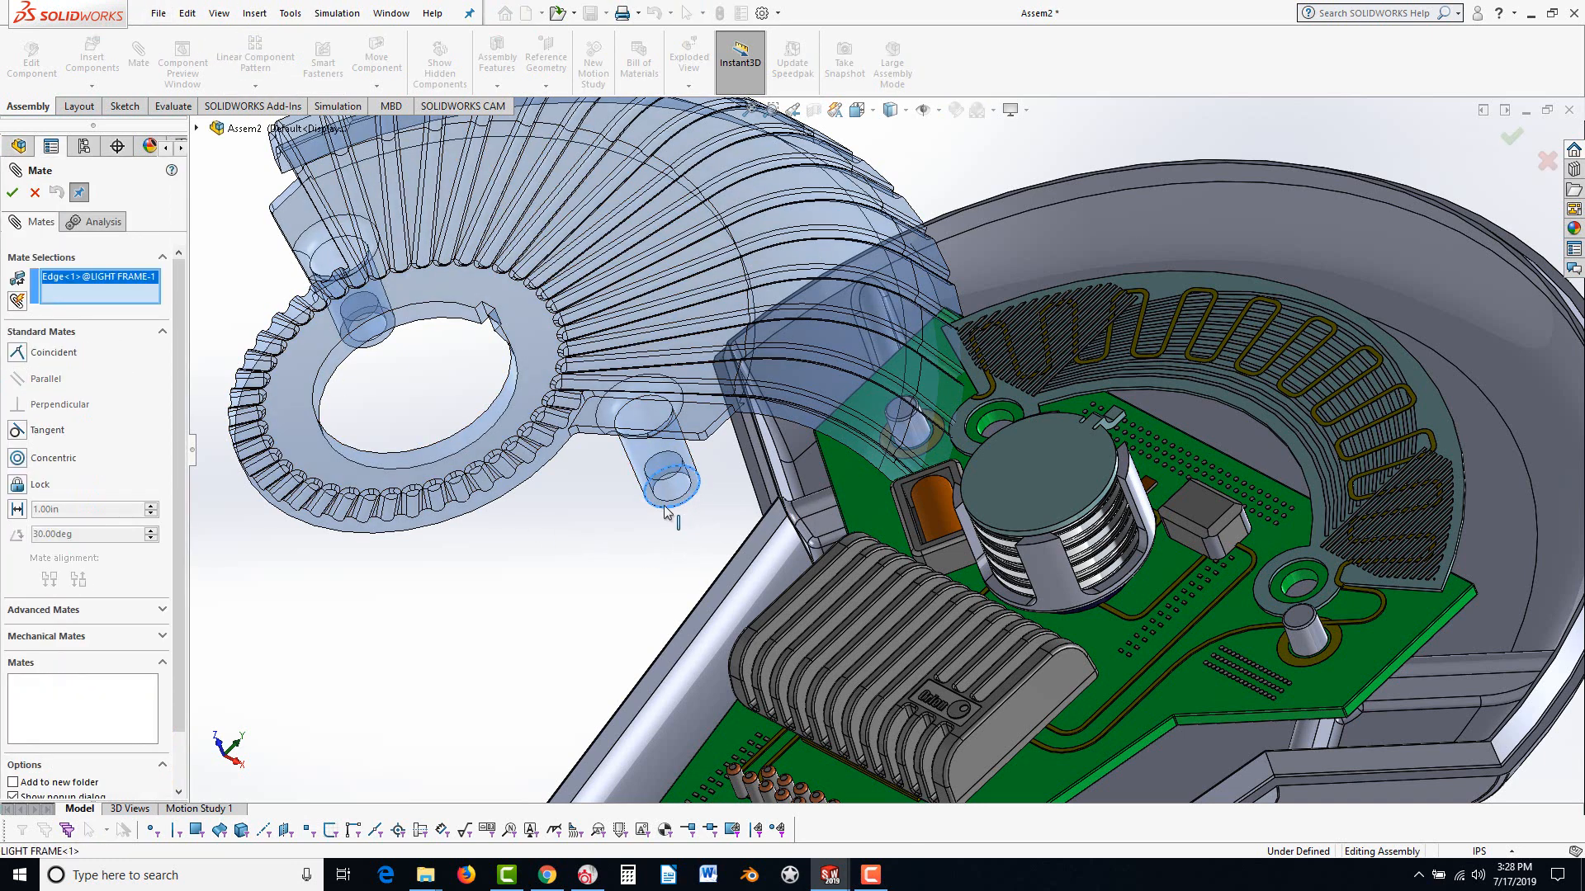
{"action": "left_click", "coordinate": [1321, 577]}
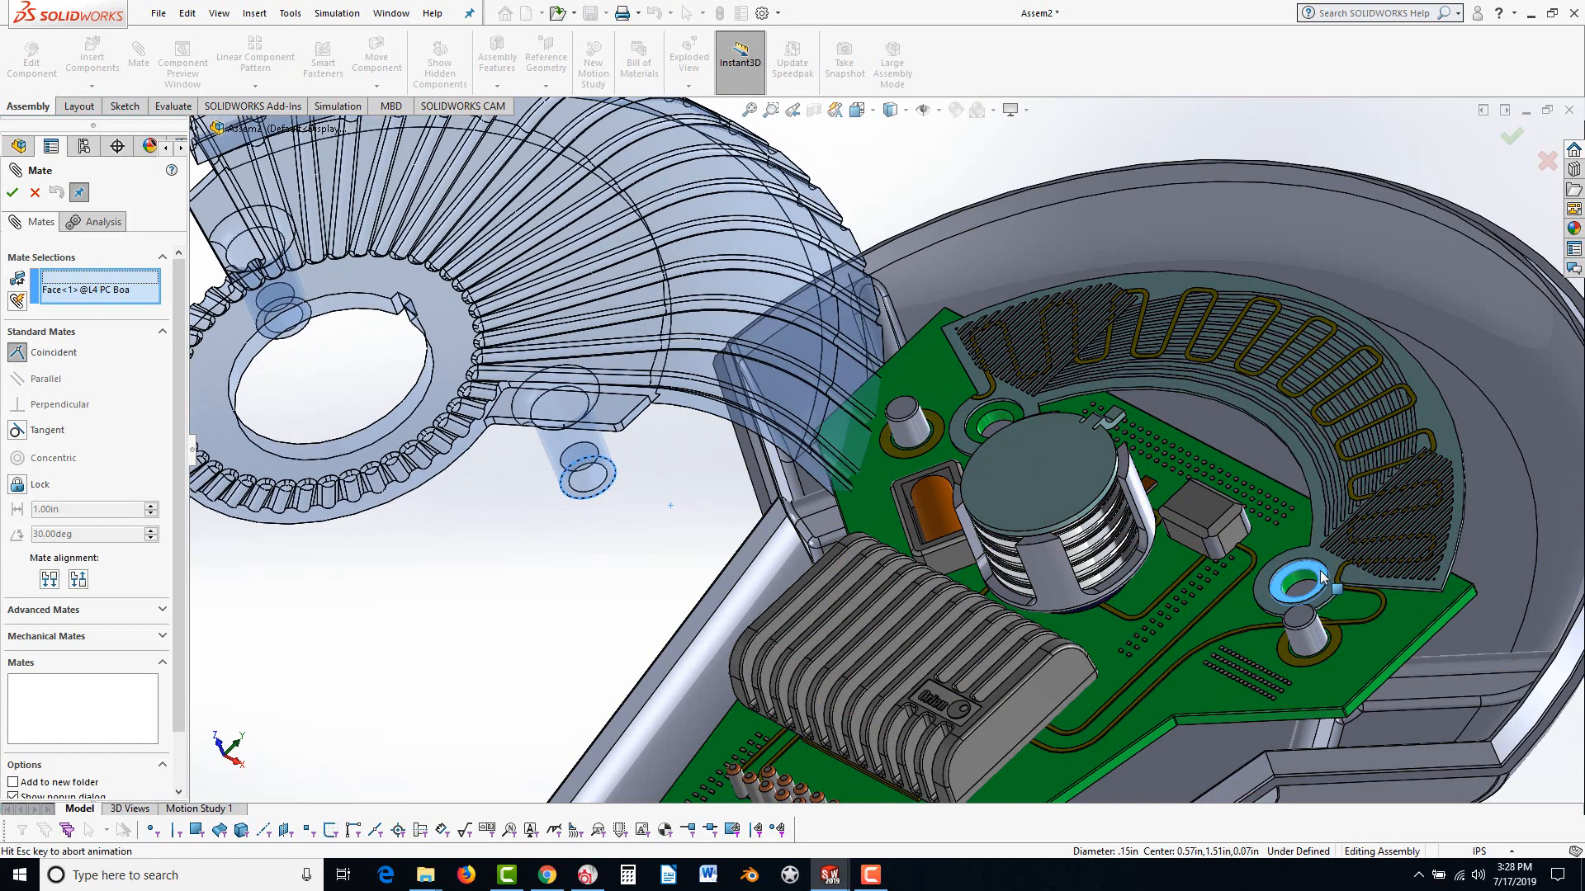
{"action": "left_click", "coordinate": [1449, 598]}
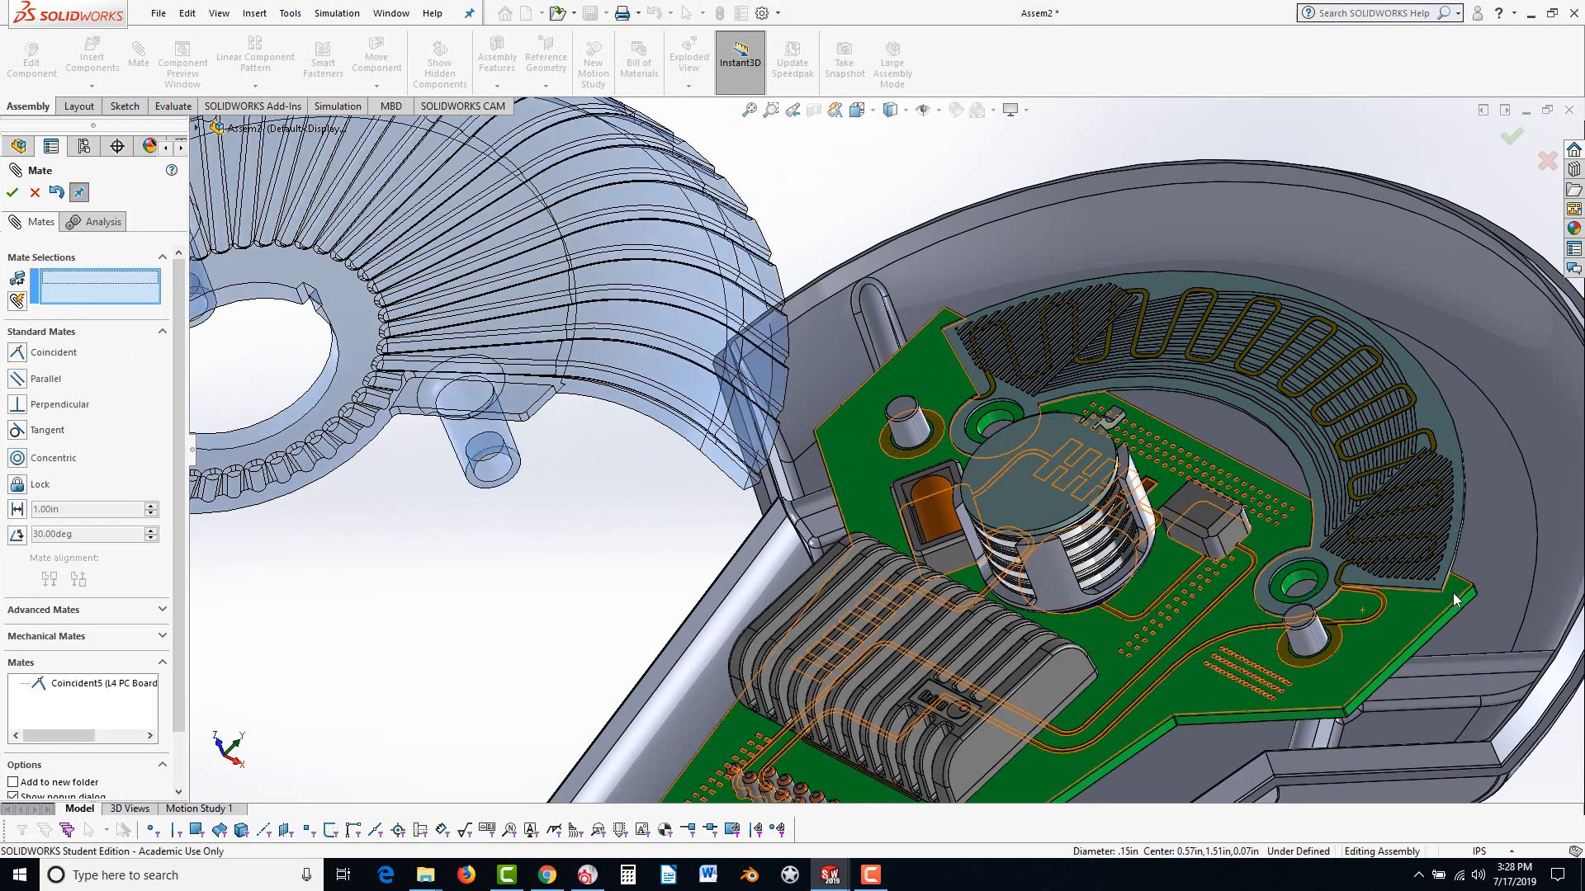
Mate the same light frame post's cylindrical face concentric with the hole in the PC board's mounting ring
{"action": "left_click", "coordinate": [464, 442]}
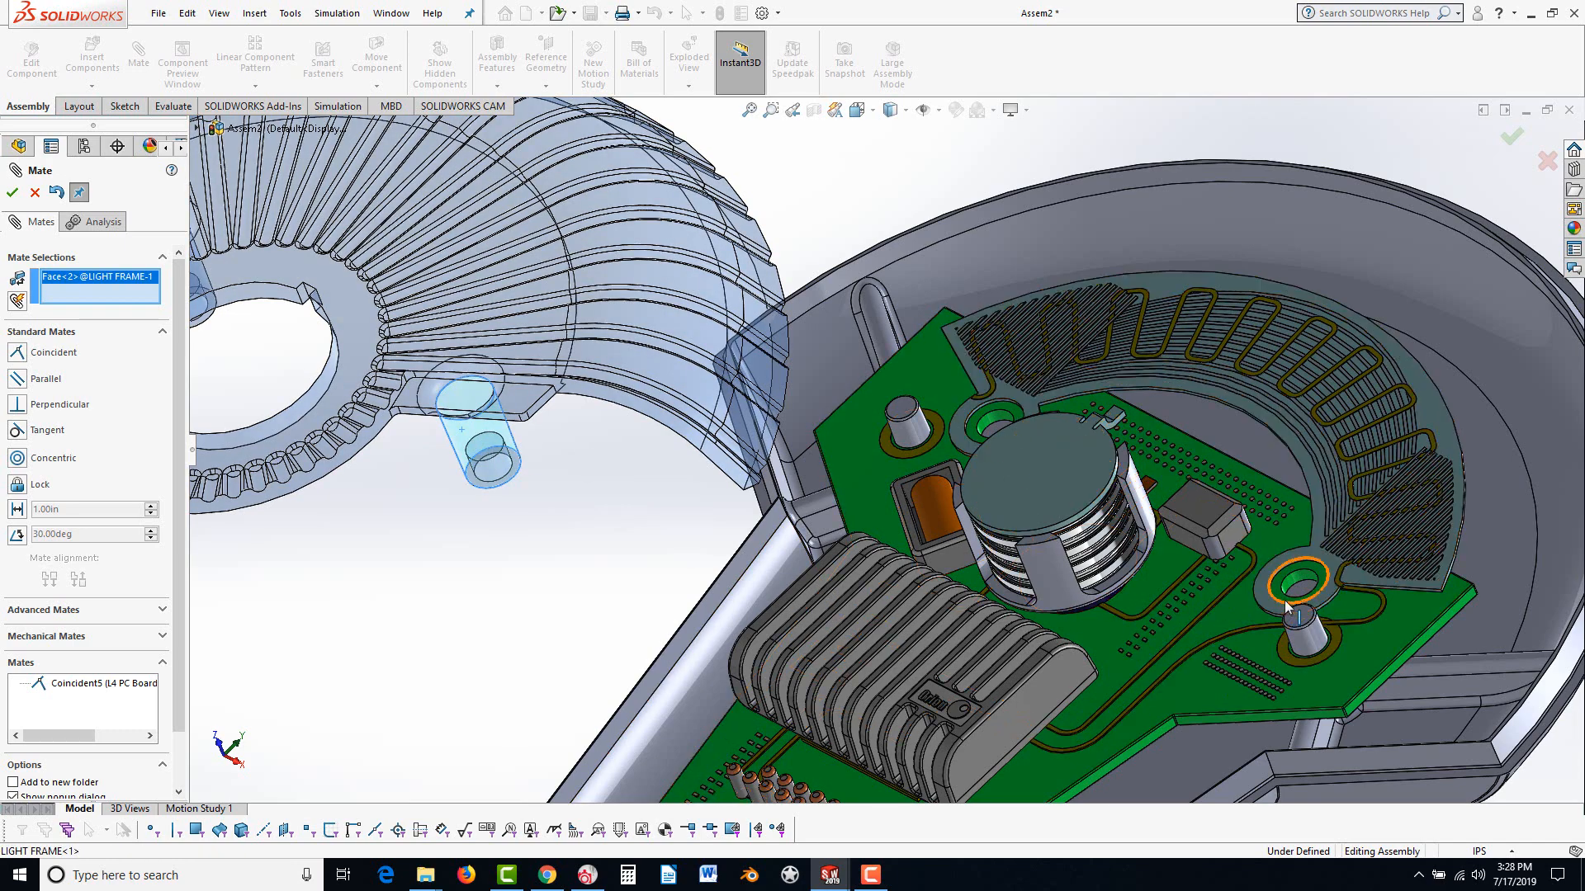
{"action": "left_click", "coordinate": [1305, 581]}
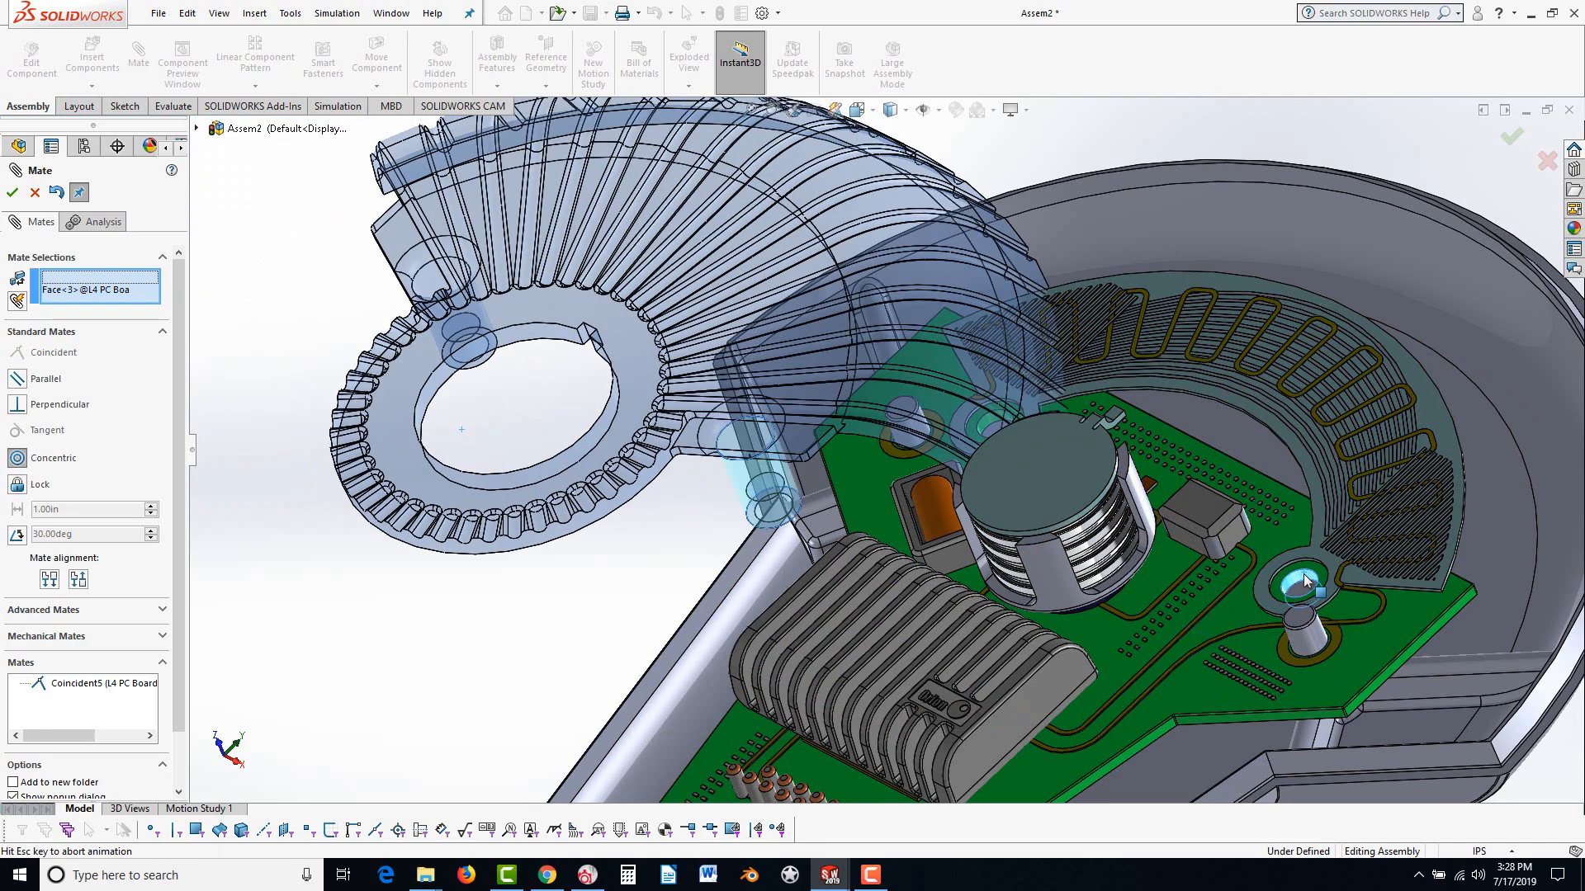
{"action": "left_click", "coordinate": [1470, 602]}
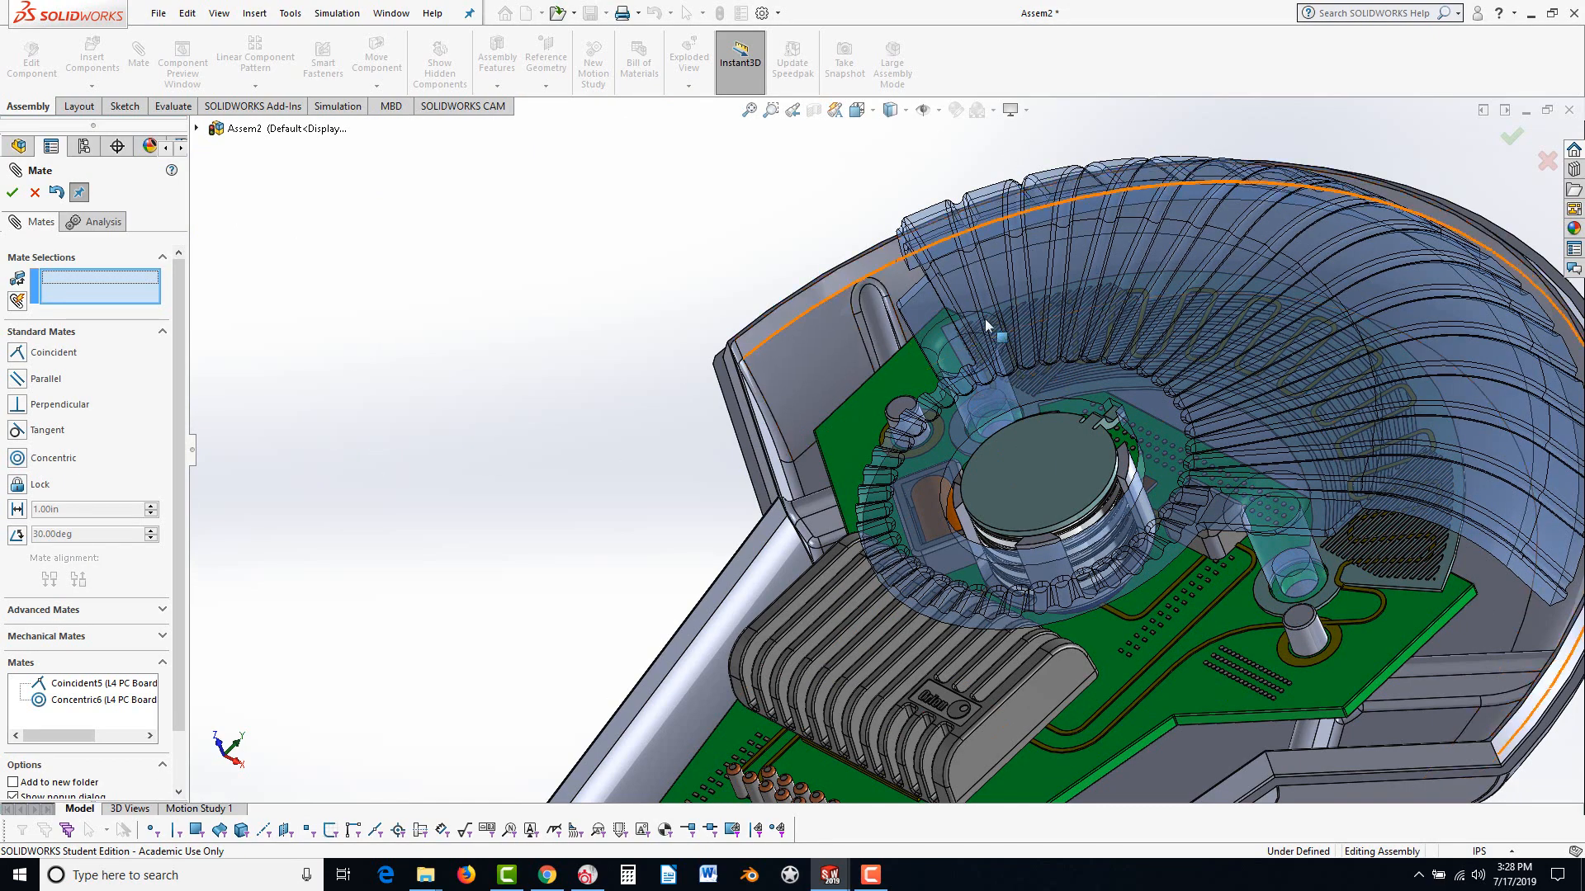
Mate the light frame's second post concentric with the hole in the PC board's other mounting ring
{"action": "middle_click_drag", "start_coordinate": [903, 479], "coordinate": [1037, 512]}
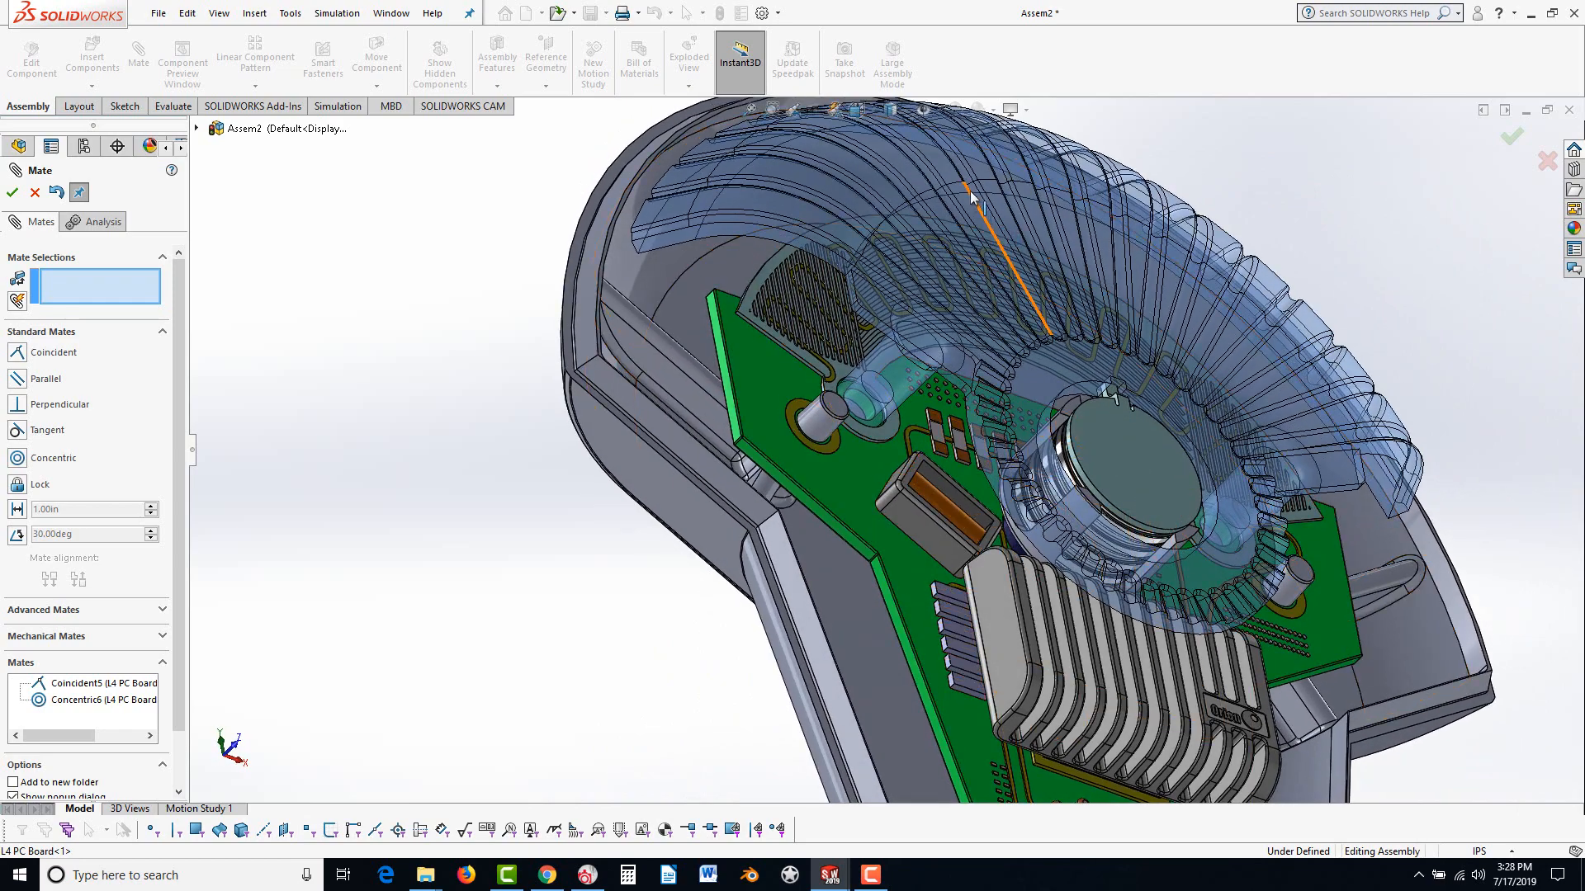
{"action": "middle_click_drag", "start_coordinate": [937, 166], "coordinate": [968, 183]}
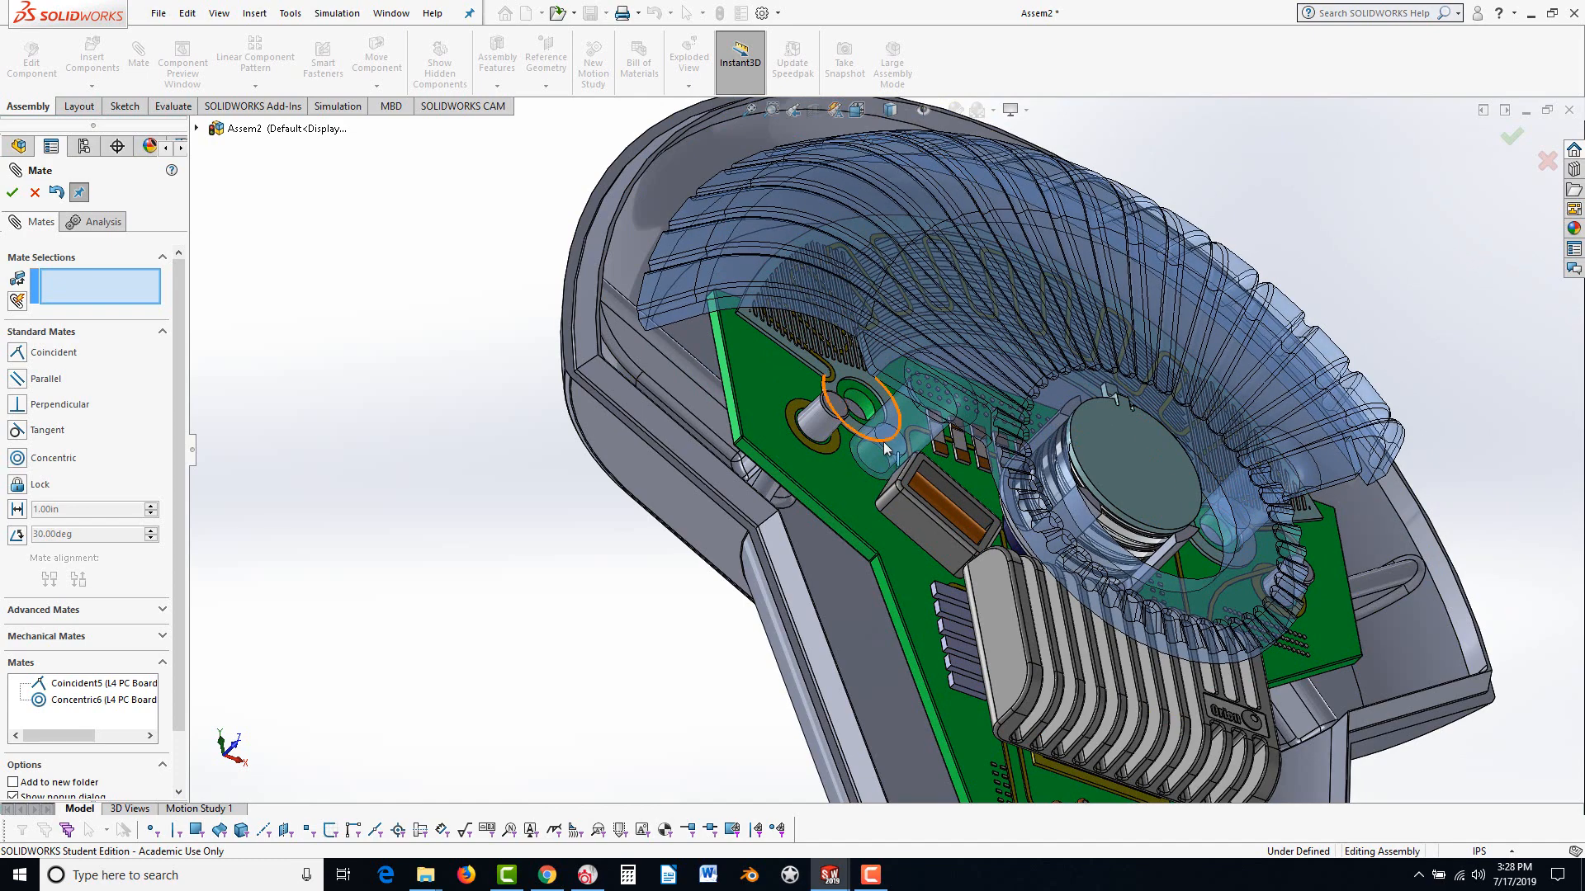
{"action": "scroll", "coordinate": [867, 450], "scroll_direction": "down", "scroll_amount": 5}
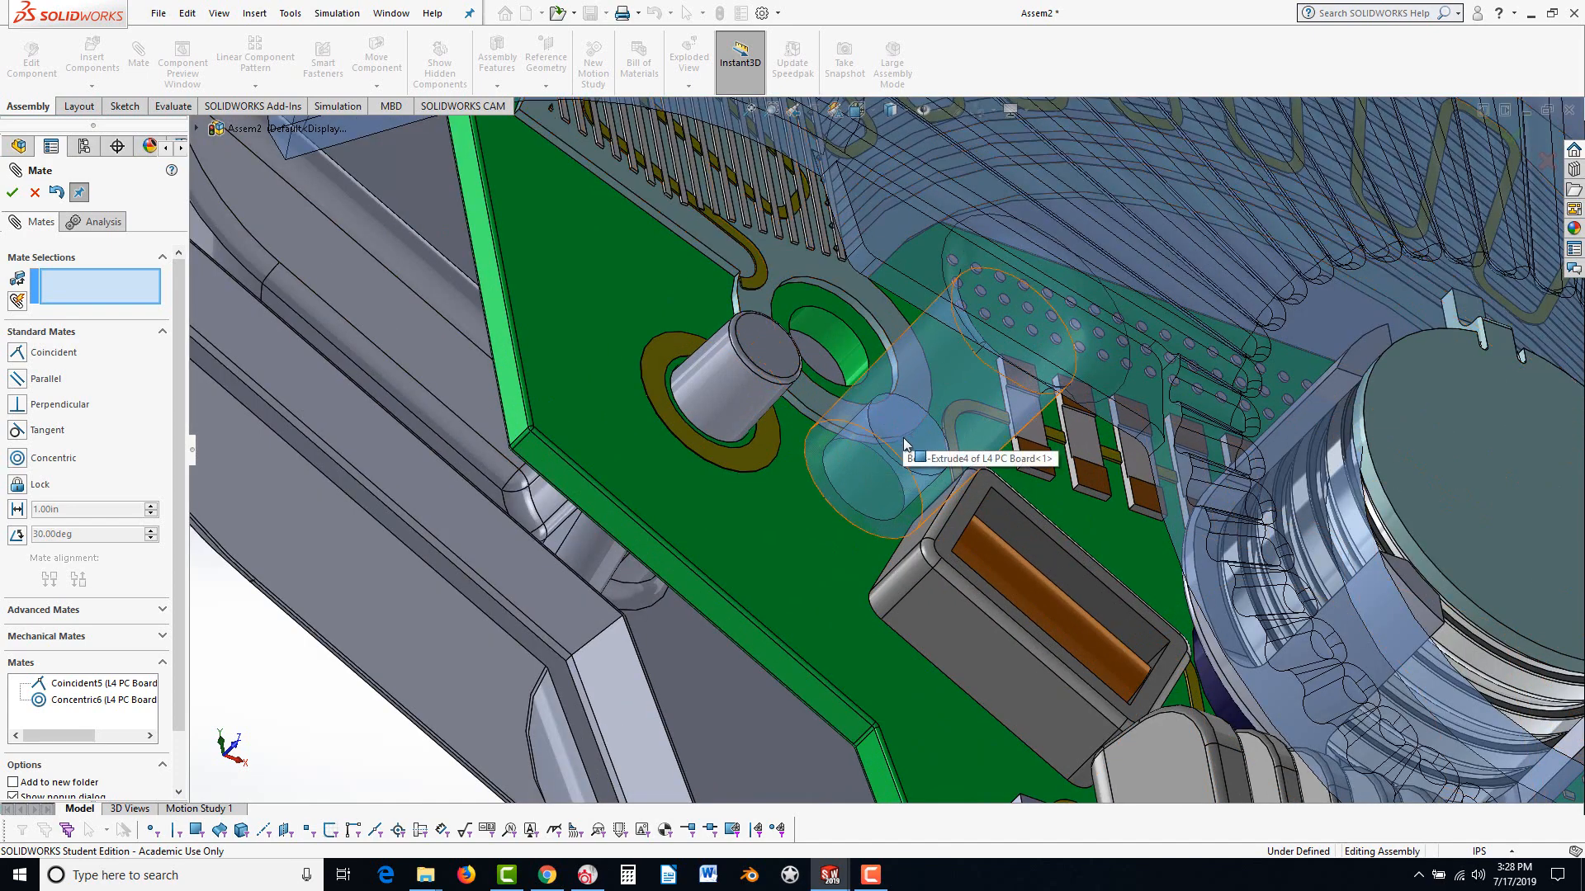
{"action": "left_click", "coordinate": [932, 393]}
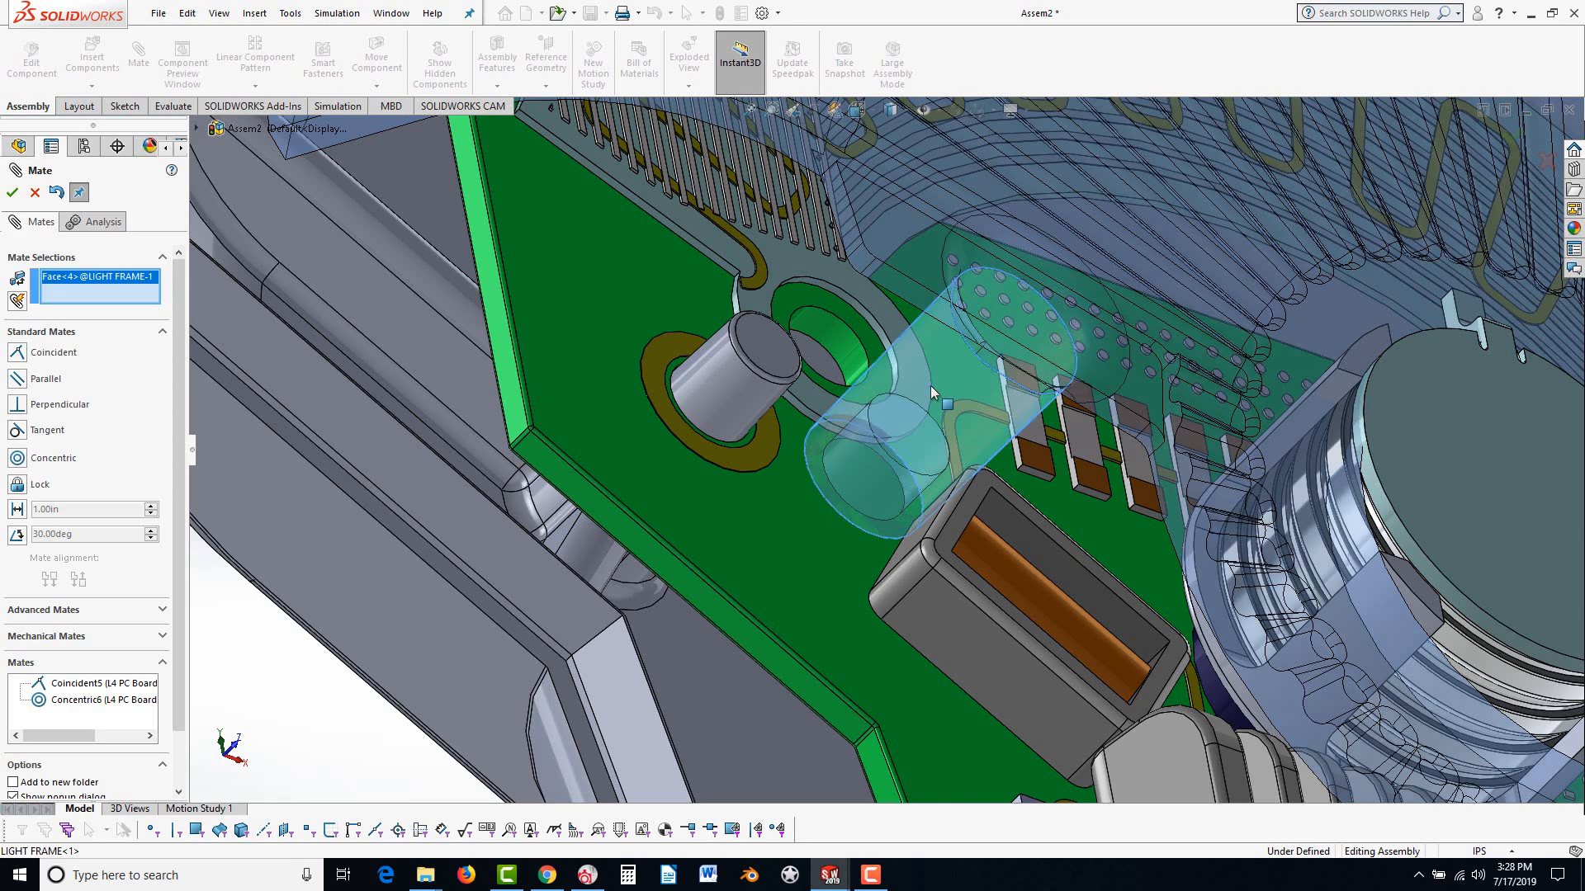
{"action": "left_click", "coordinate": [845, 345]}
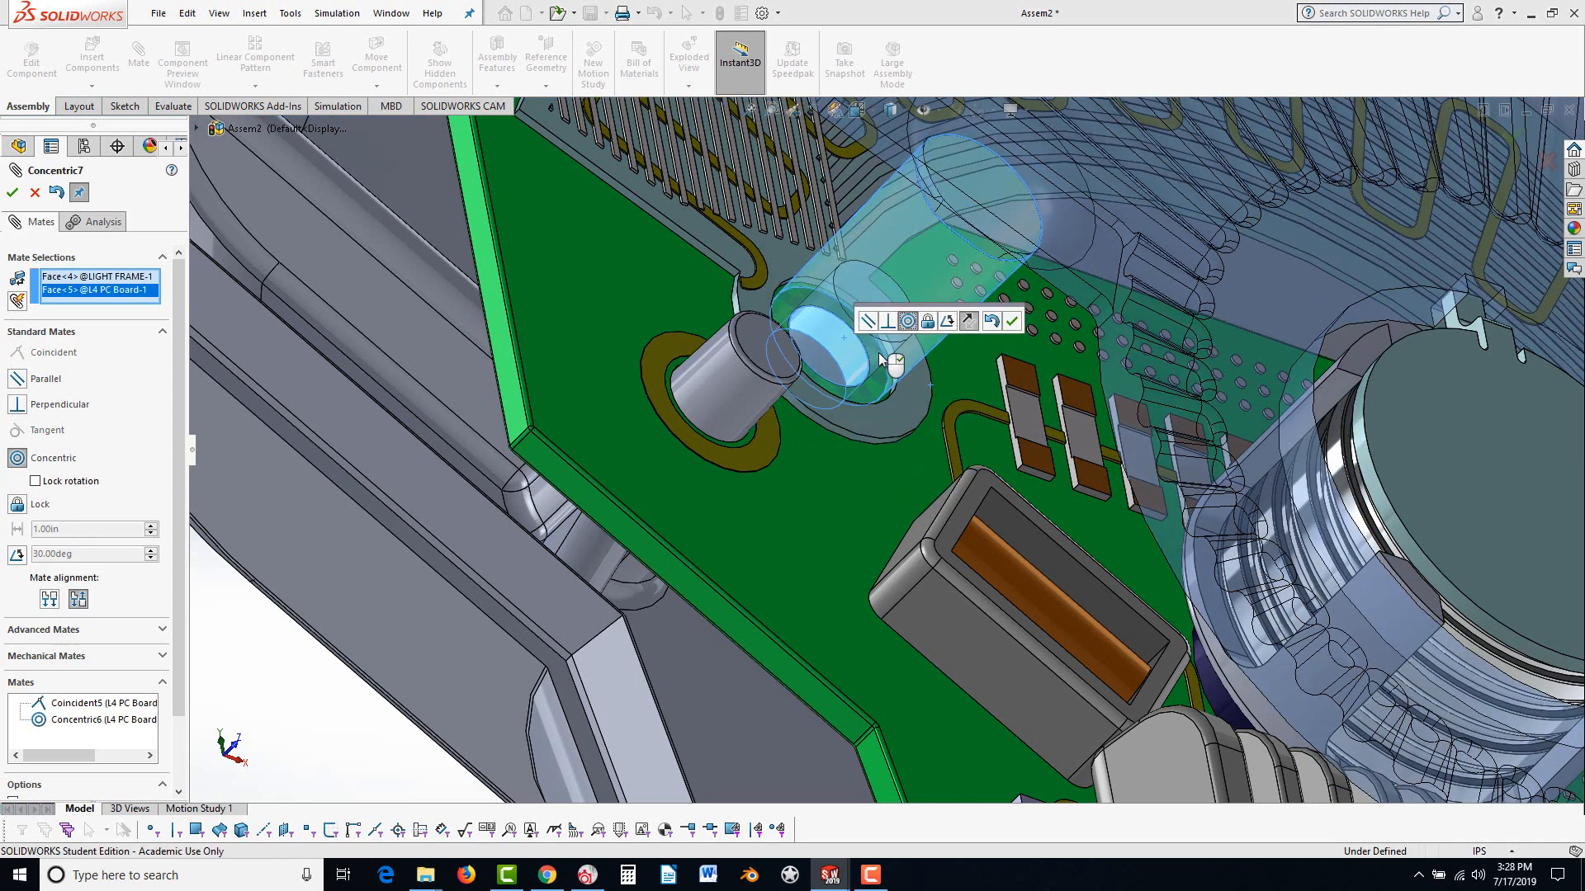
{"action": "left_click", "coordinate": [1011, 324]}
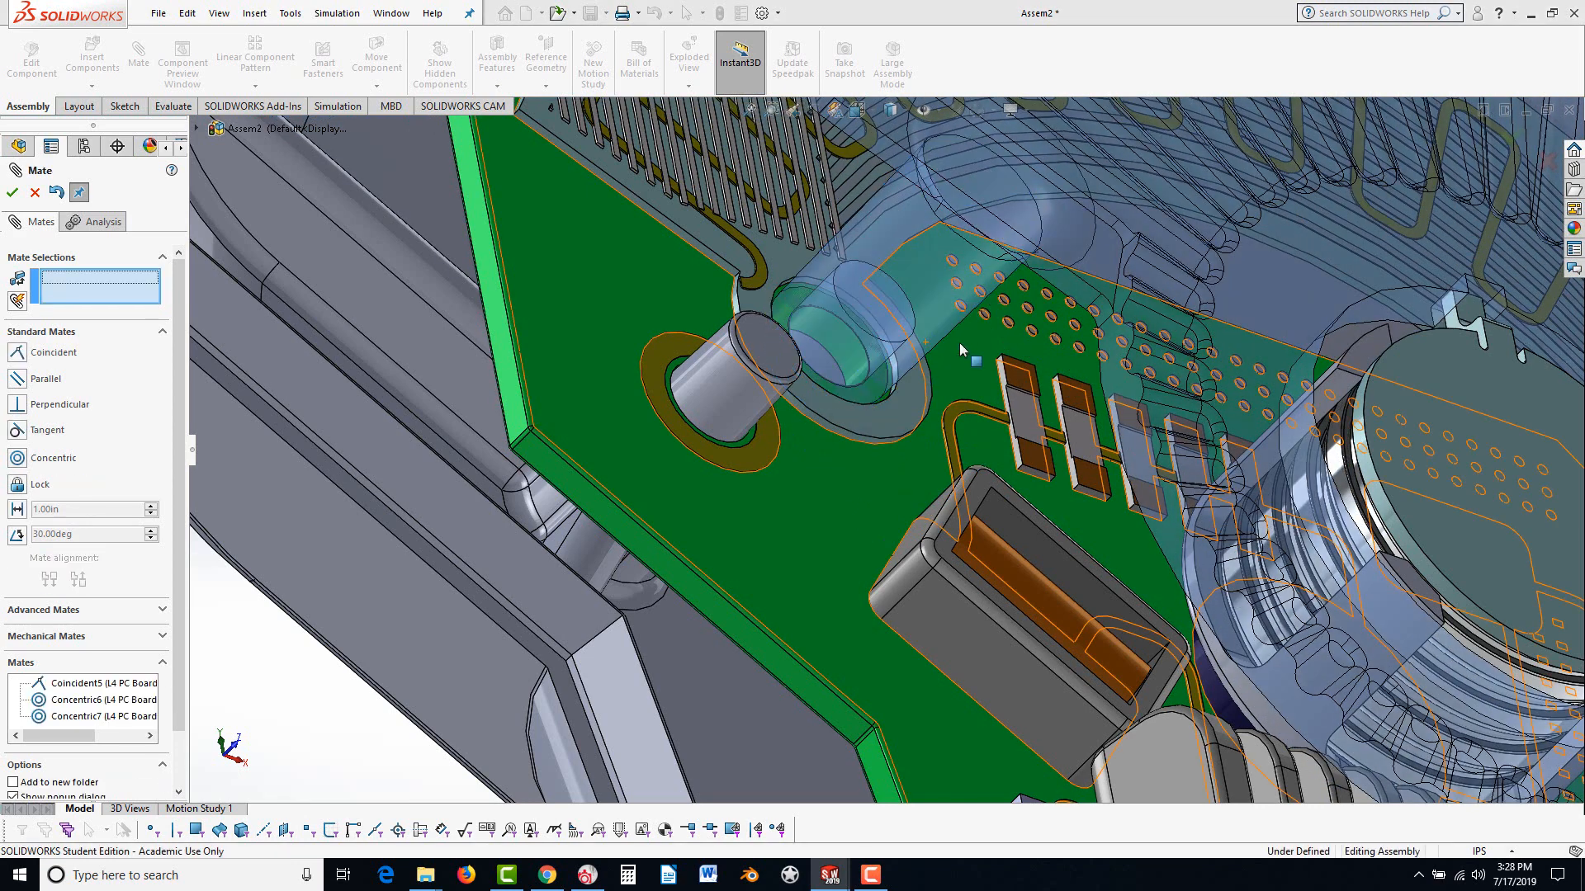
{"action": "left_click", "coordinate": [12, 193]}
Insert L4 FRONT BEZEL from the LAB 5b (1) folder into the assembly beside the rear bezel
{"action": "key", "text": "f"}
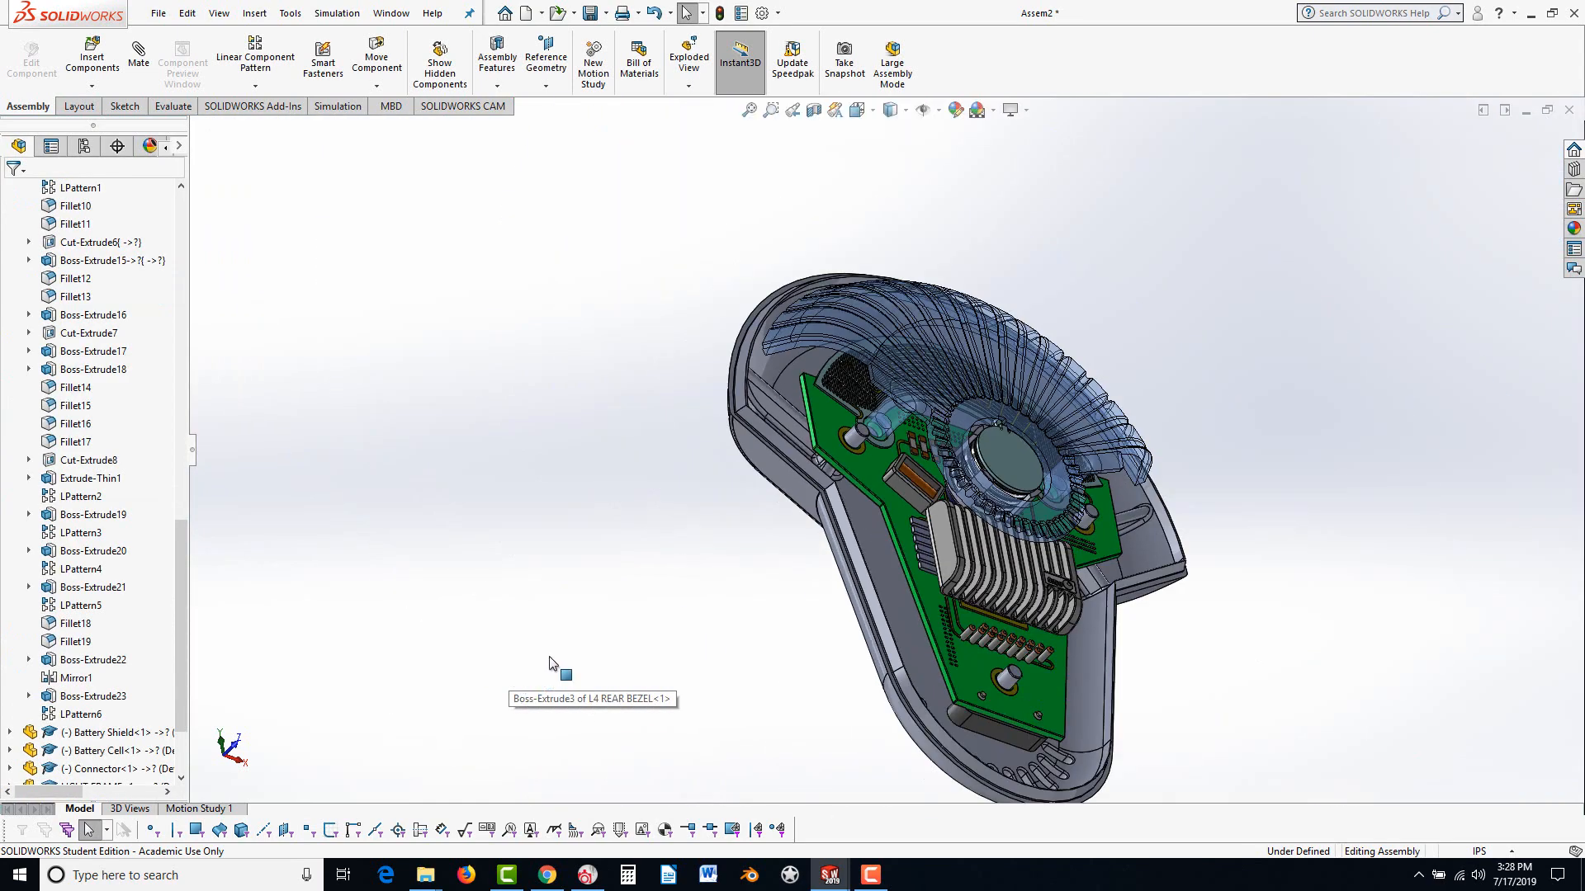
{"action": "middle_click_drag", "start_coordinate": [552, 663], "coordinate": [825, 528]}
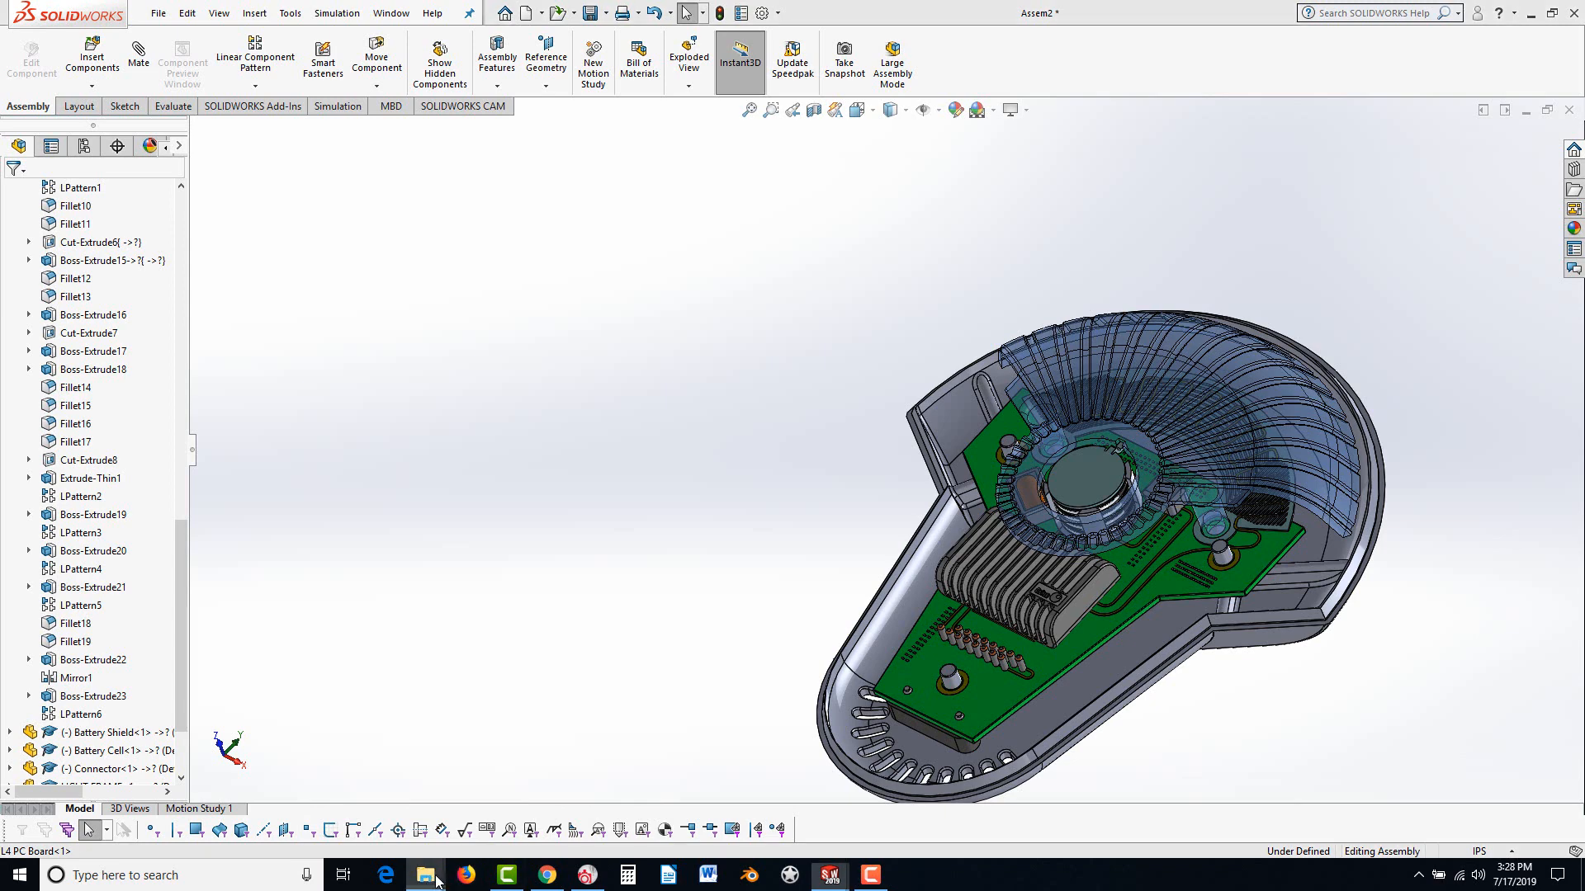
{"action": "mouse_move", "coordinate": [435, 881]}
{"action": "left_click", "coordinate": [1215, 806]}
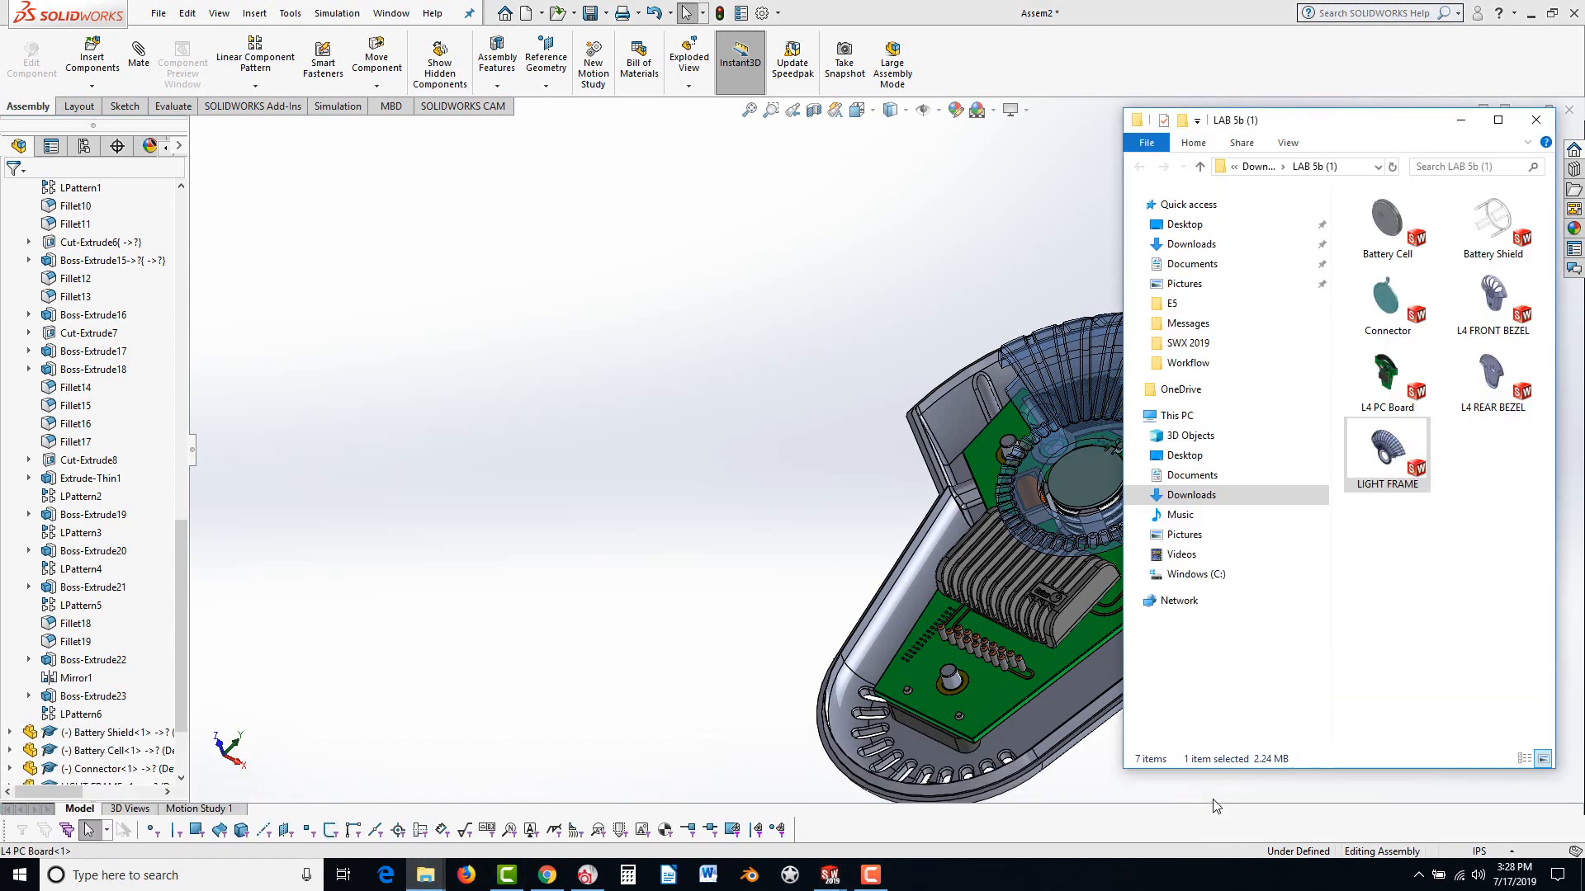
{"action": "left_click", "coordinate": [1493, 297]}
{"action": "left_click_drag", "start_coordinate": [801, 408], "coordinate": [804, 408]}
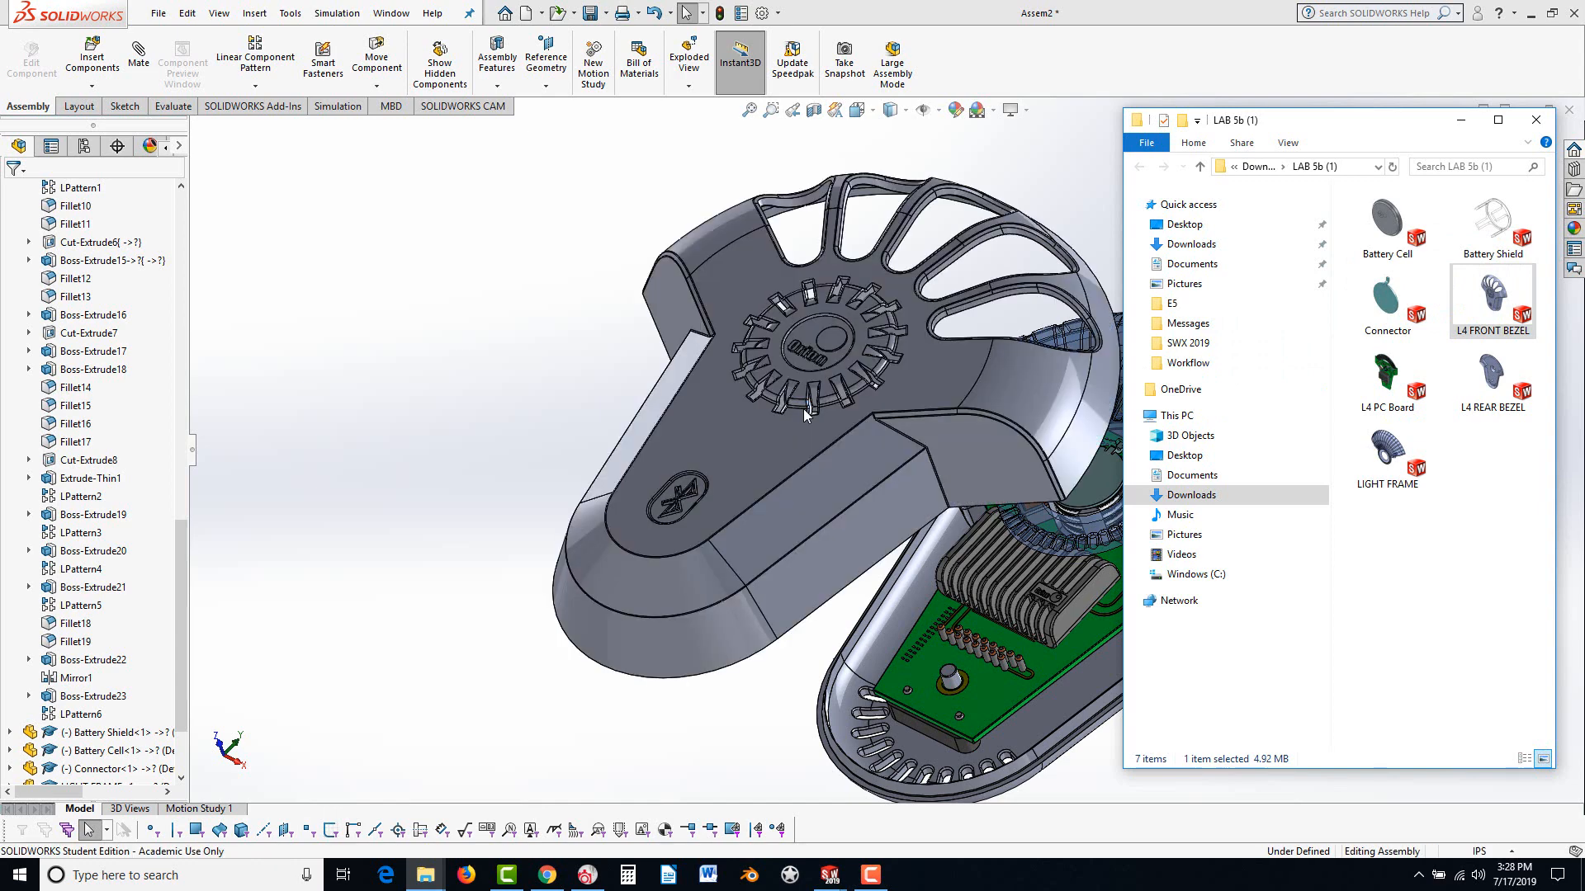
{"action": "left_click", "coordinate": [755, 497]}
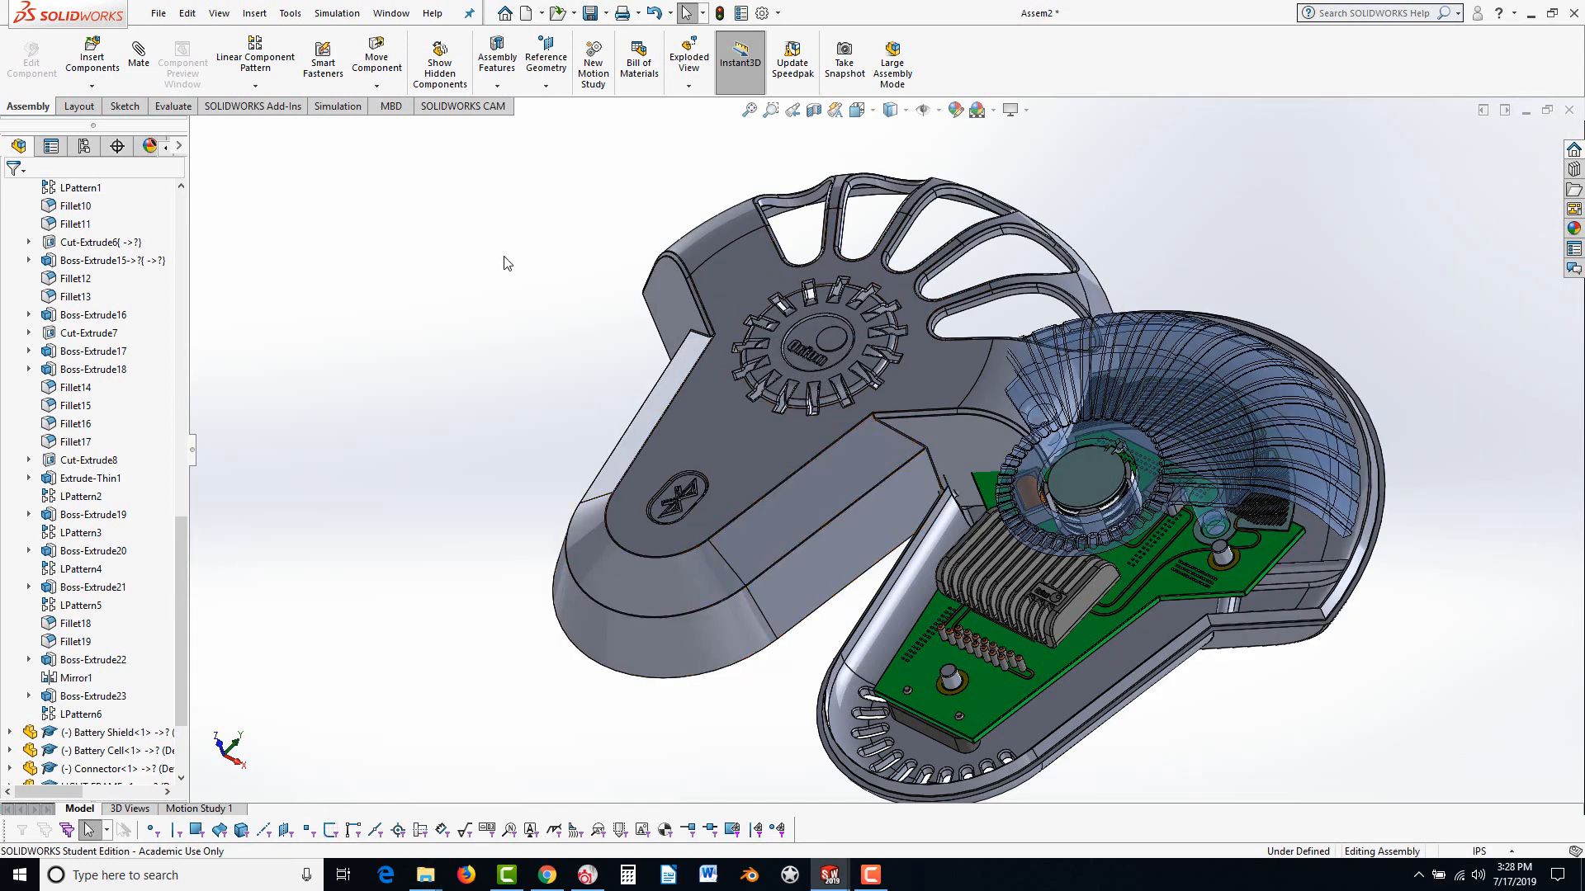
Mate the front bezel's narrow rounded end face concentric with the curved lip face at the rear bezel's narrow end
{"action": "left_click", "coordinate": [139, 58]}
{"action": "left_click", "coordinate": [645, 638]}
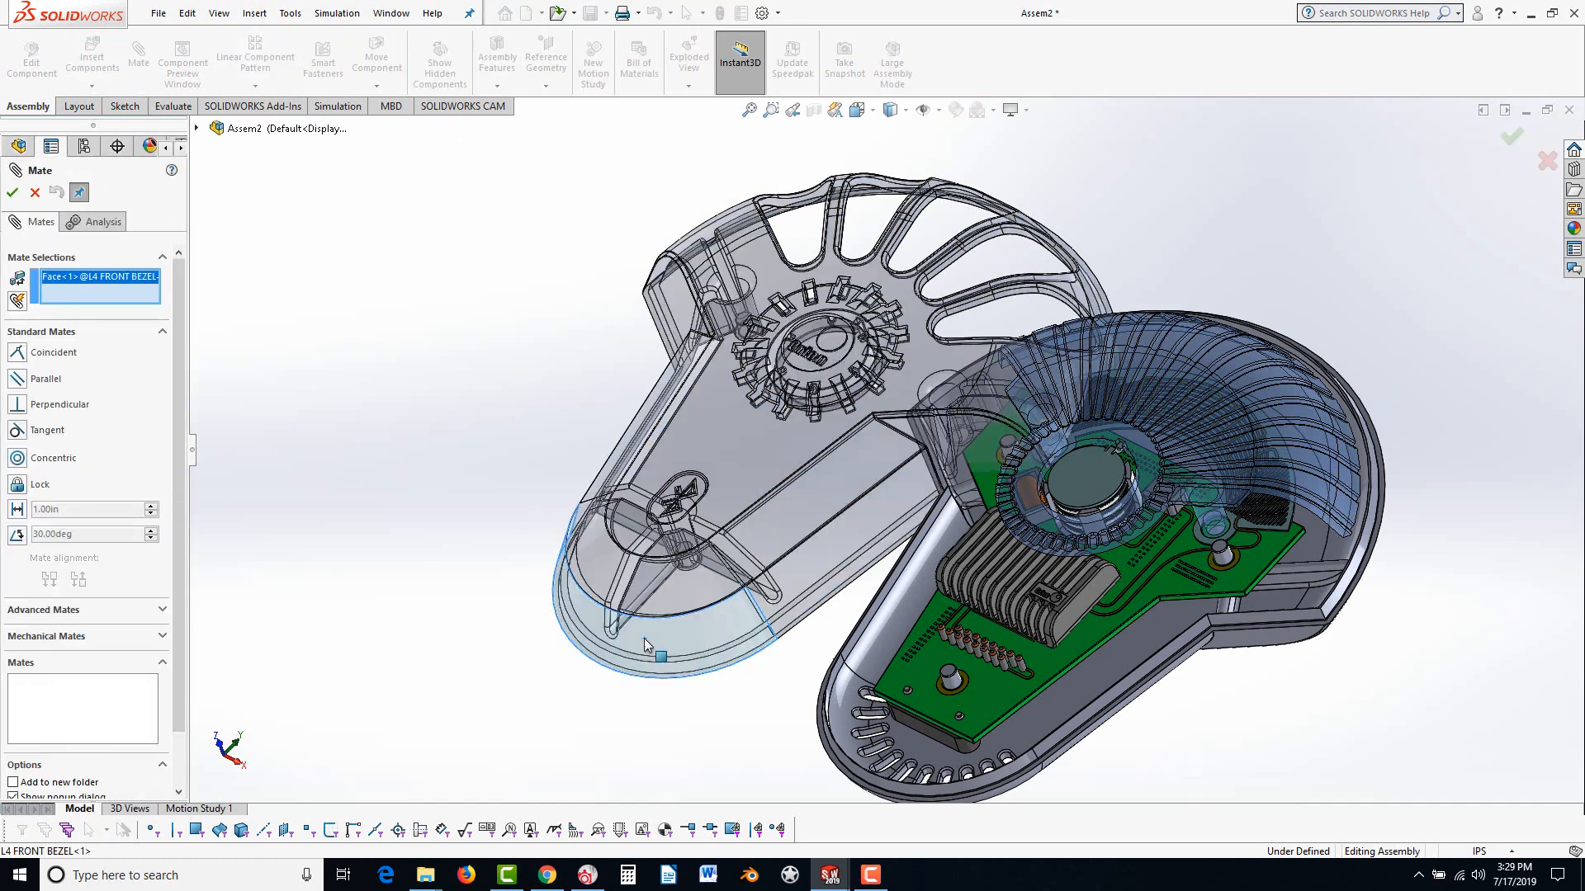
{"action": "scroll", "coordinate": [743, 736], "scroll_direction": "down", "scroll_amount": 5}
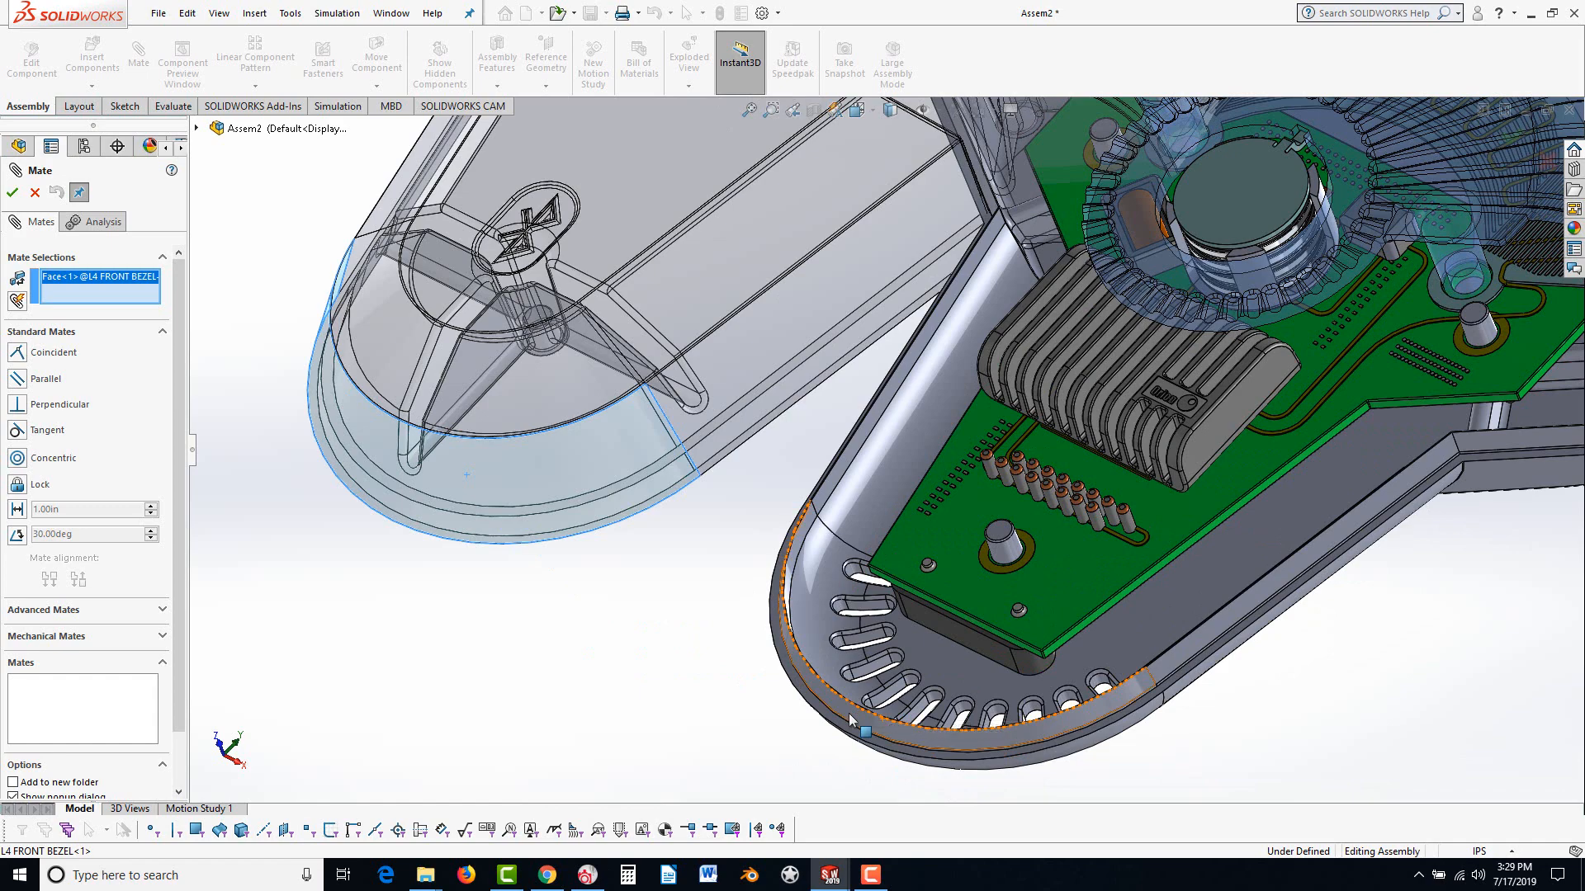
{"action": "left_click", "coordinate": [850, 720]}
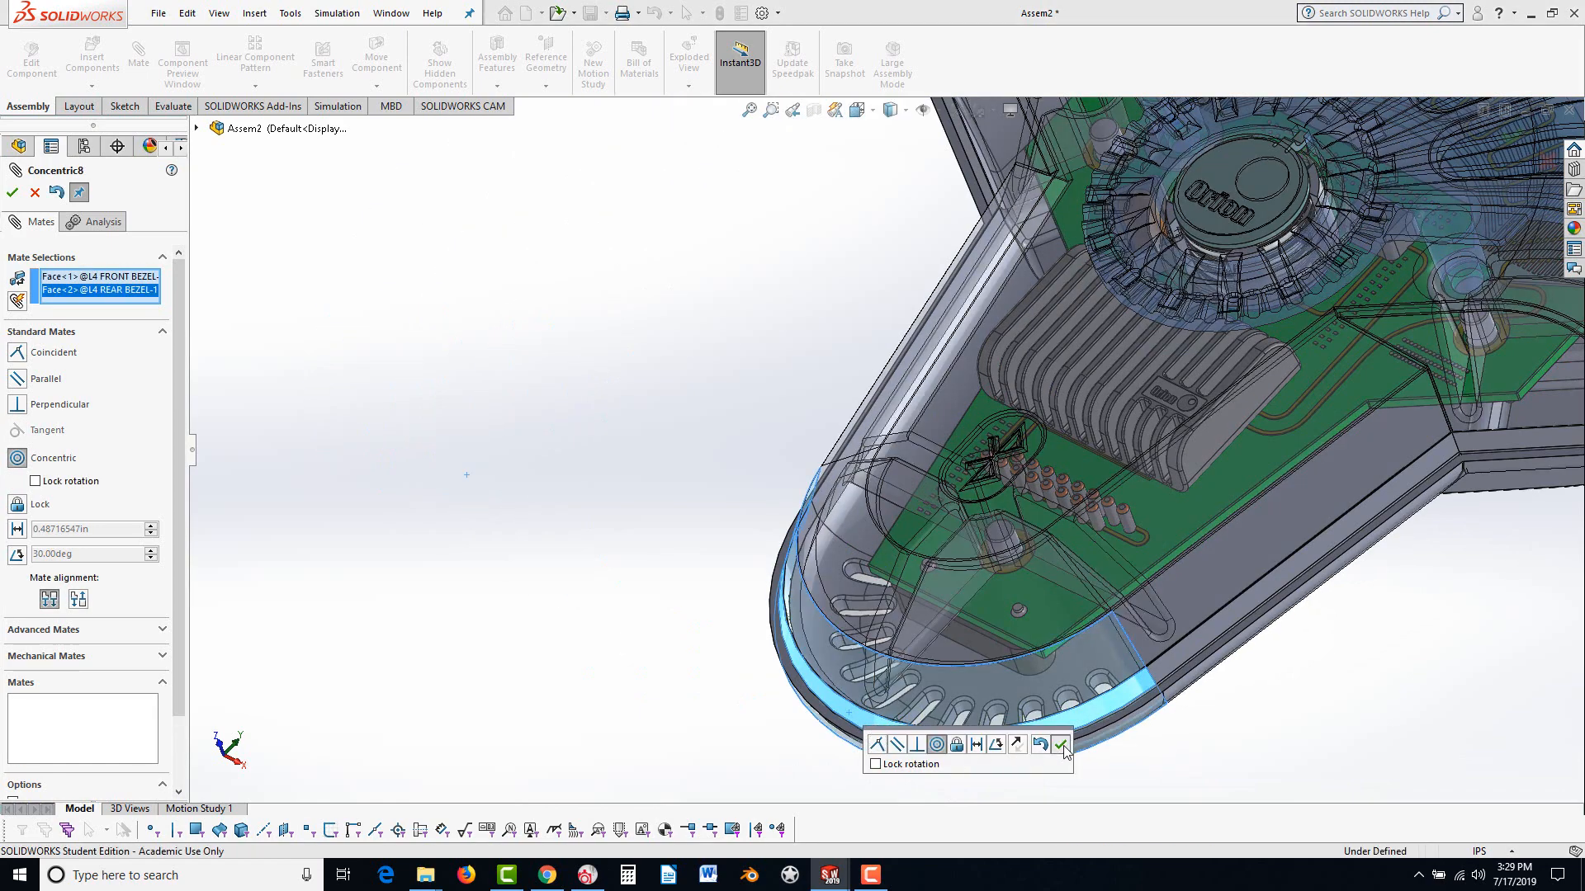
{"action": "left_click", "coordinate": [1062, 746]}
Move the front bezel off the rear bezel and mate its wide curved outer face concentric with the rear bezel's wide curved lip
{"action": "scroll", "coordinate": [1105, 746], "scroll_direction": "up", "scroll_amount": 5}
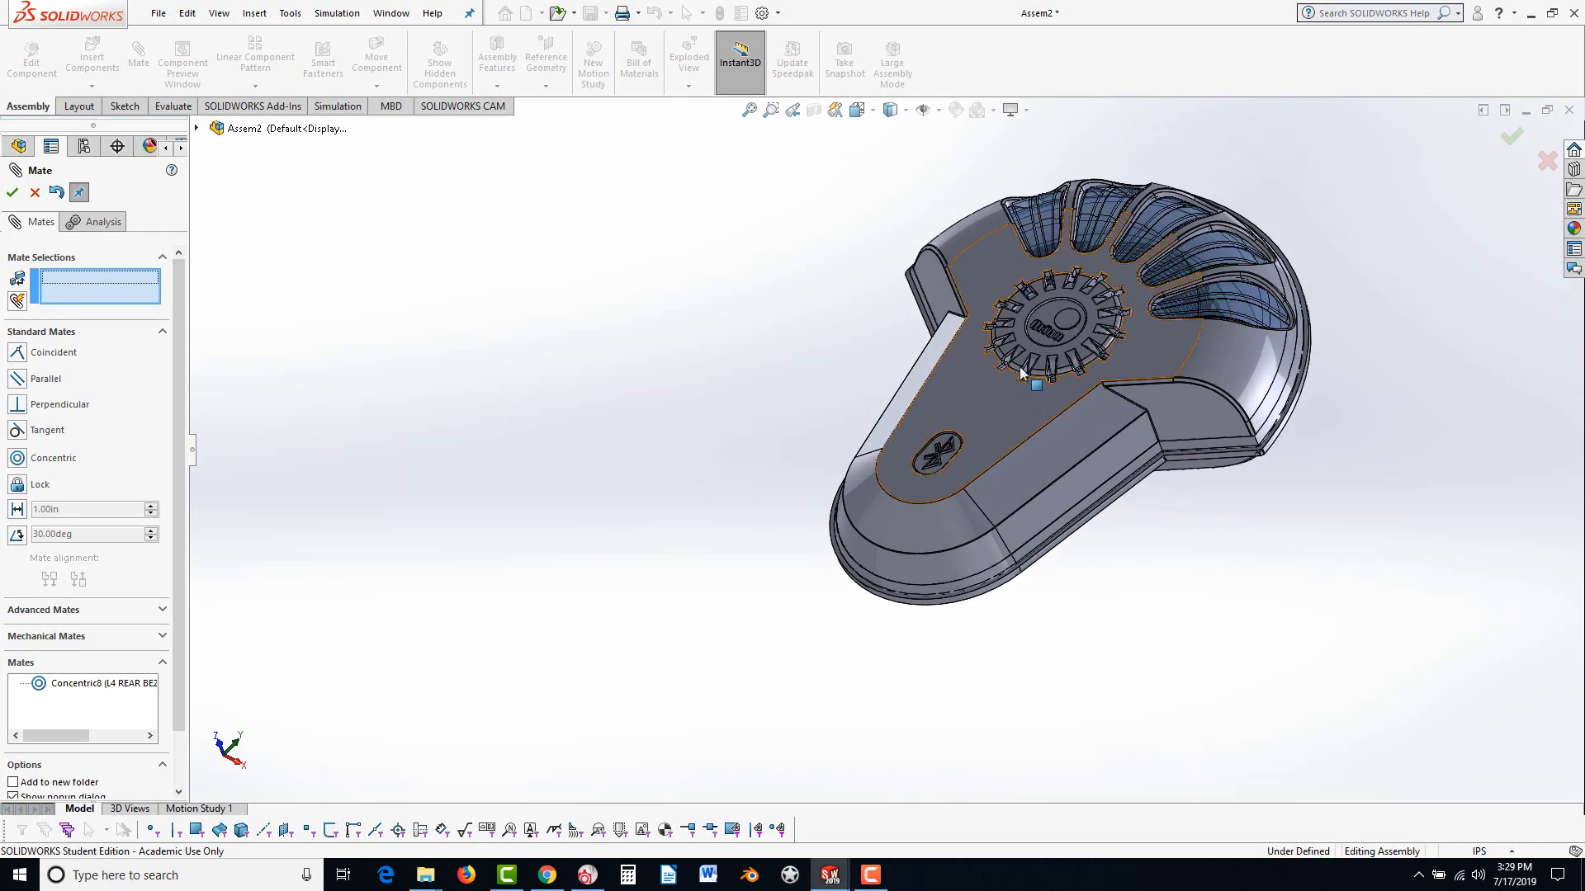
{"action": "left_click_drag", "start_coordinate": [1021, 373], "coordinate": [1073, 269]}
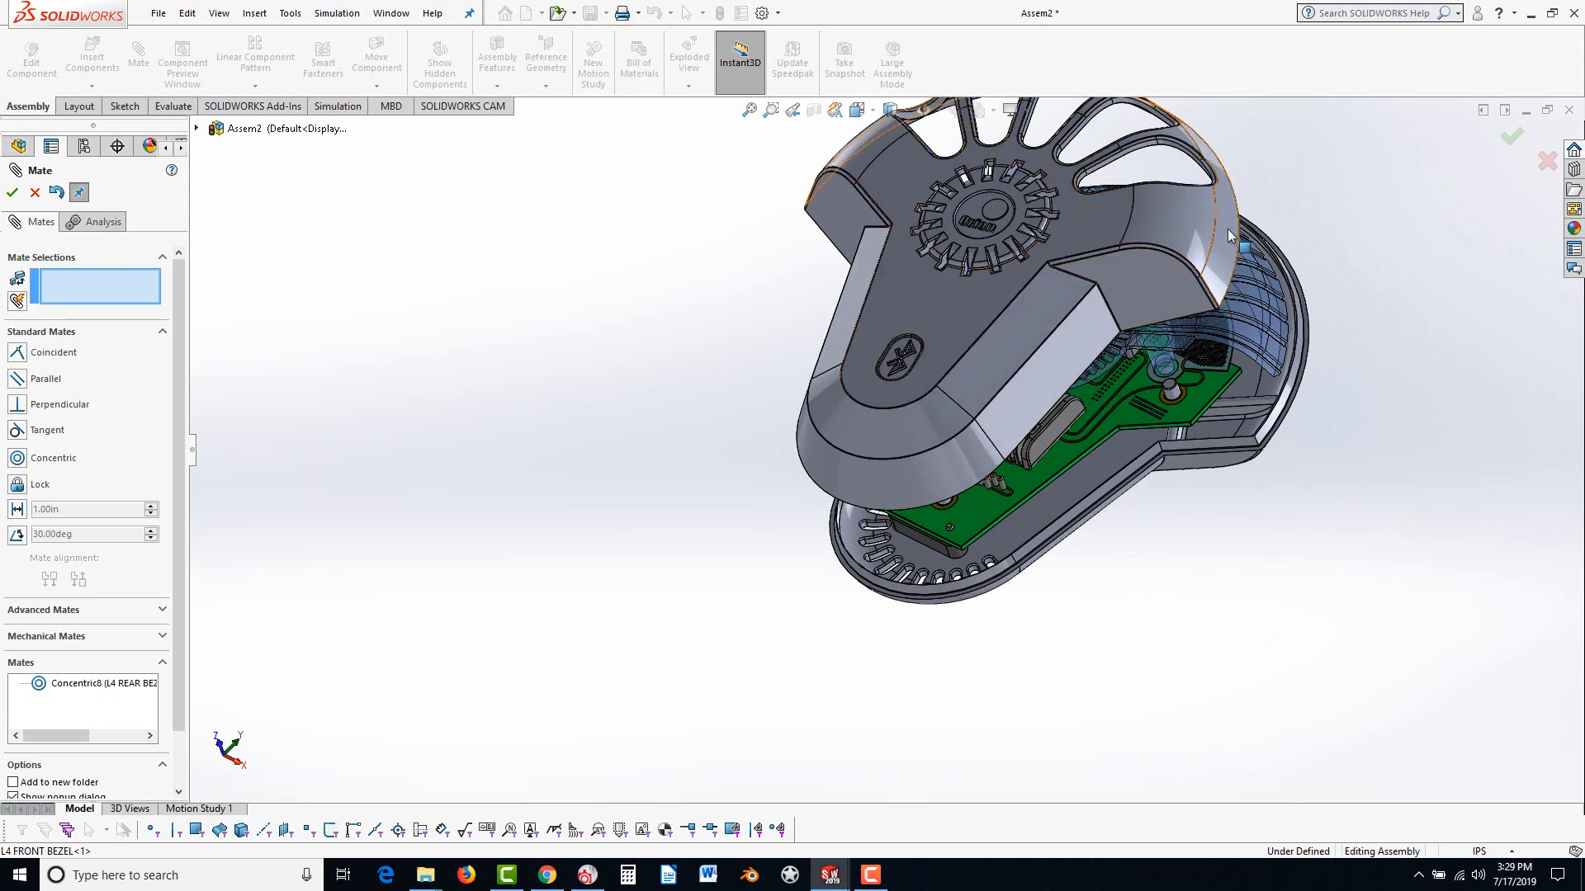
{"action": "left_click", "coordinate": [1229, 235]}
{"action": "scroll", "coordinate": [1300, 371], "scroll_direction": "down", "scroll_amount": 4}
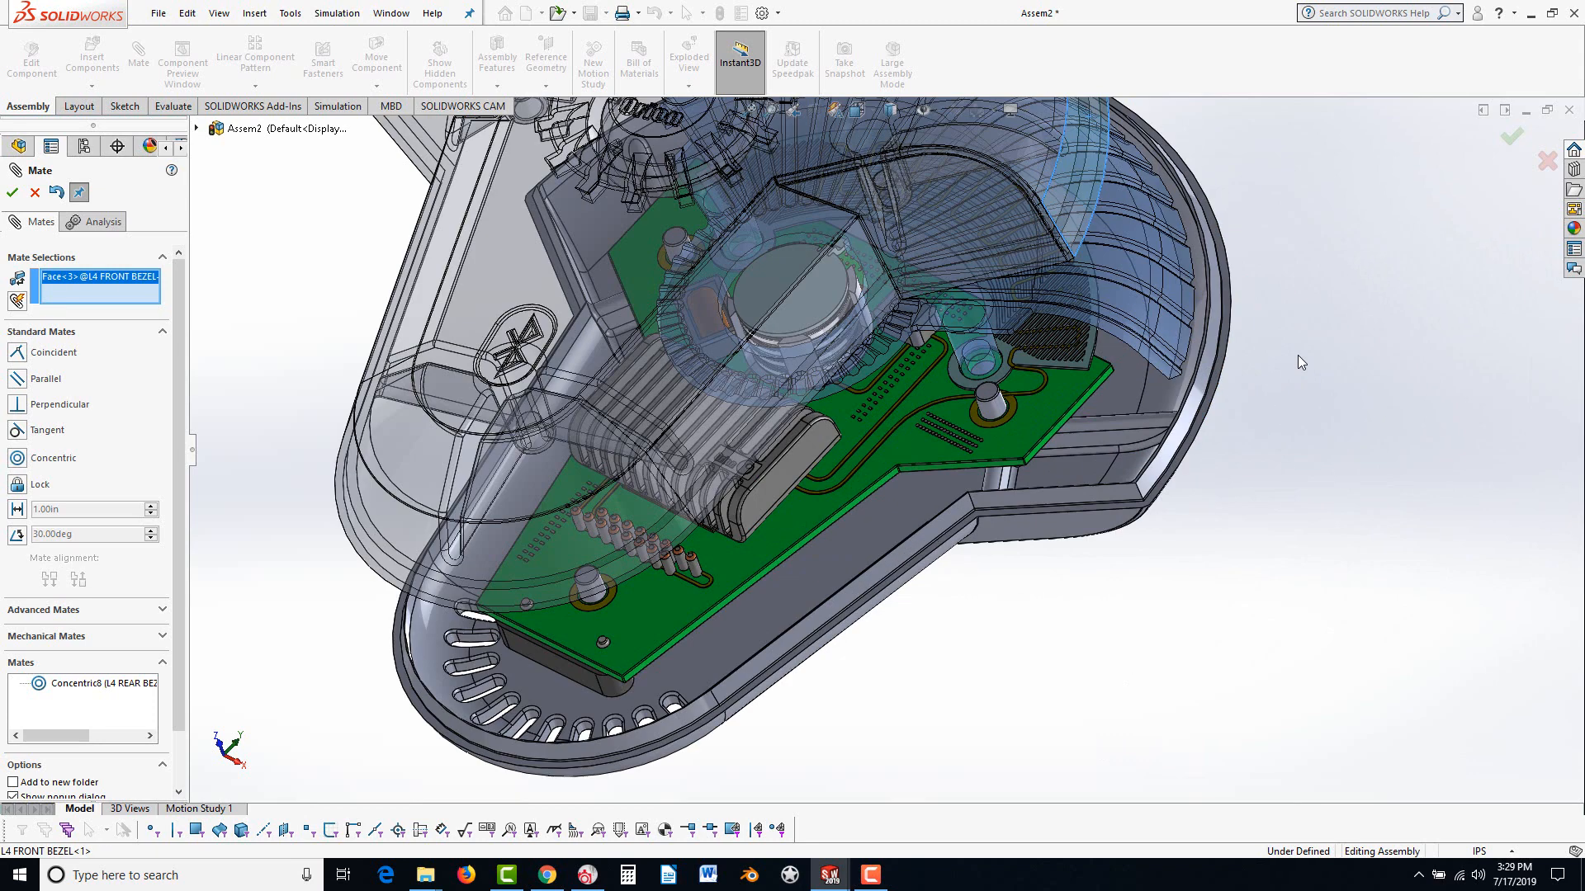
{"action": "left_click", "coordinate": [1197, 418]}
{"action": "left_click", "coordinate": [1411, 395]}
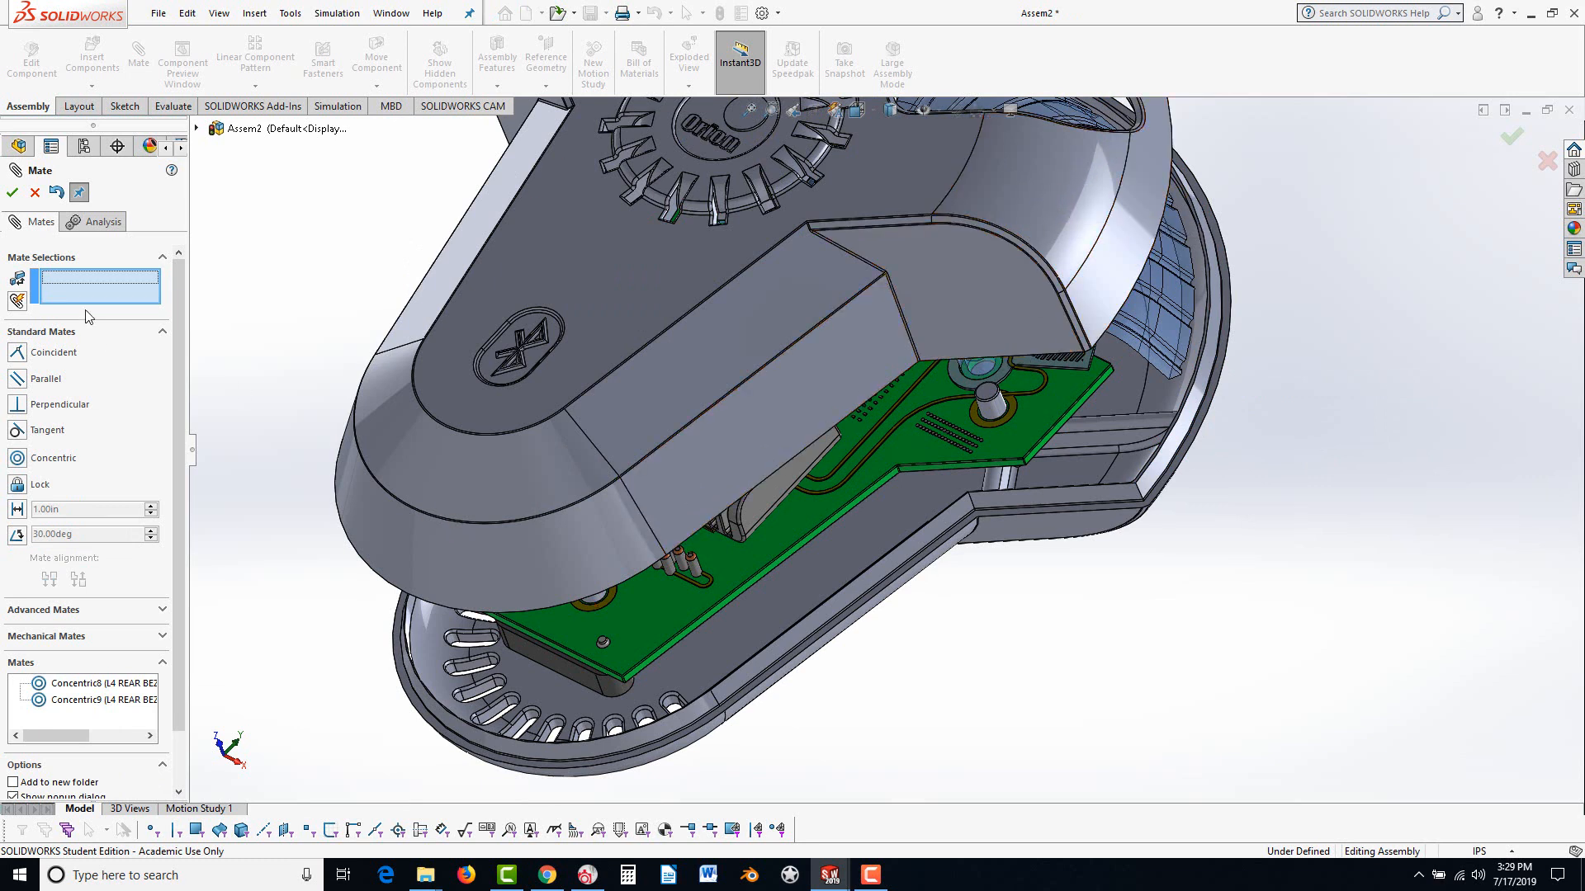
{"action": "left_click", "coordinate": [14, 197]}
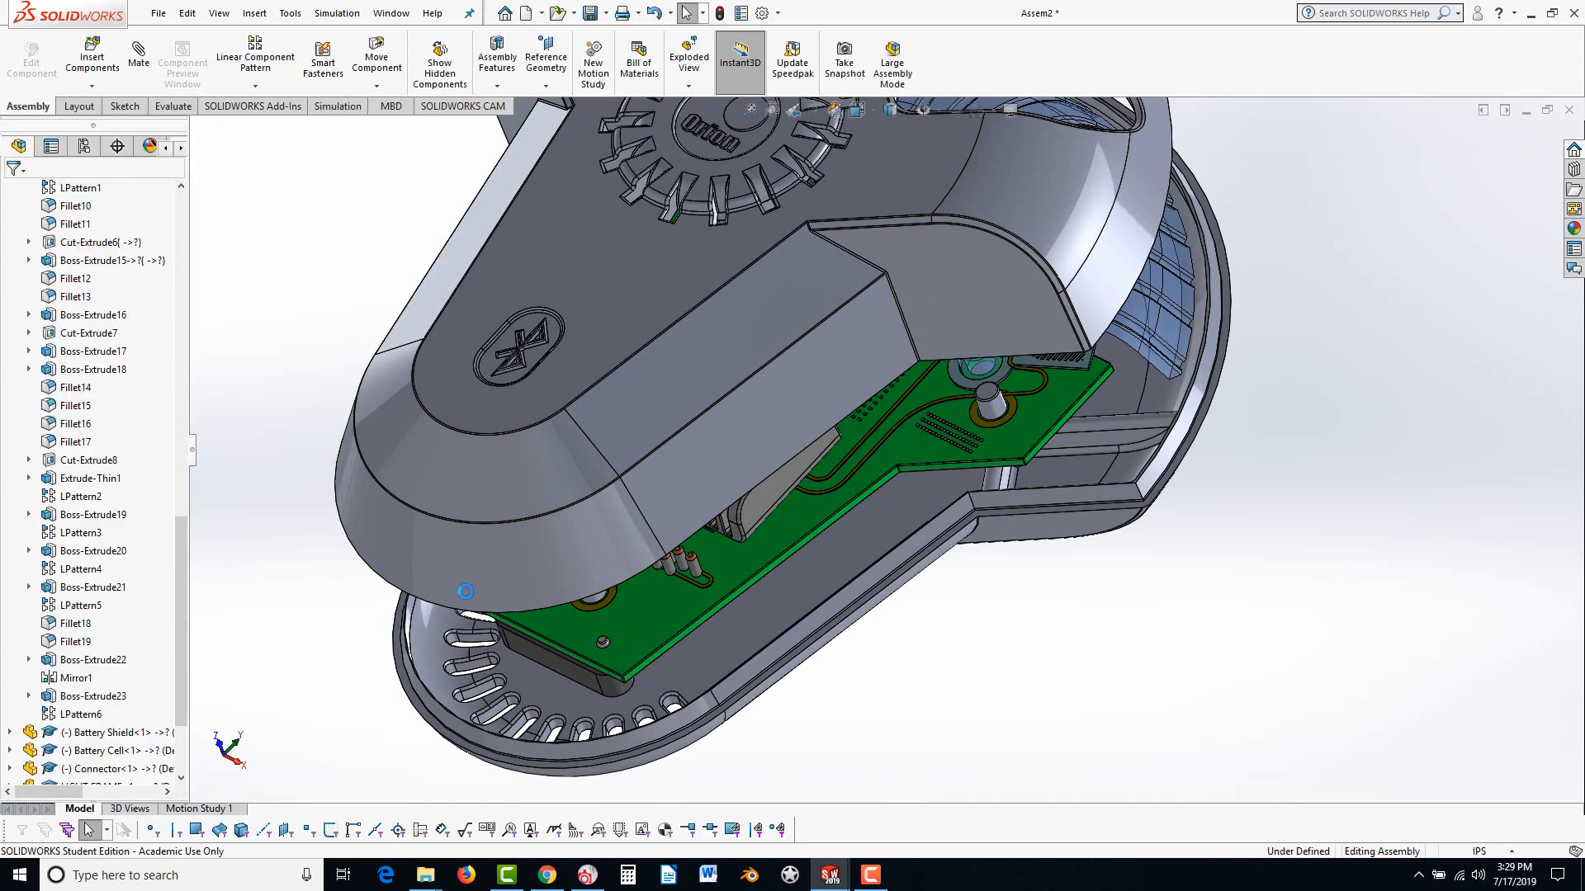
Mate the front bezel's inner ledge face coincident with the upper inner rim edge at the rear bezel's narrow end
{"action": "middle_click_drag", "start_coordinate": [460, 594], "coordinate": [322, 130]}
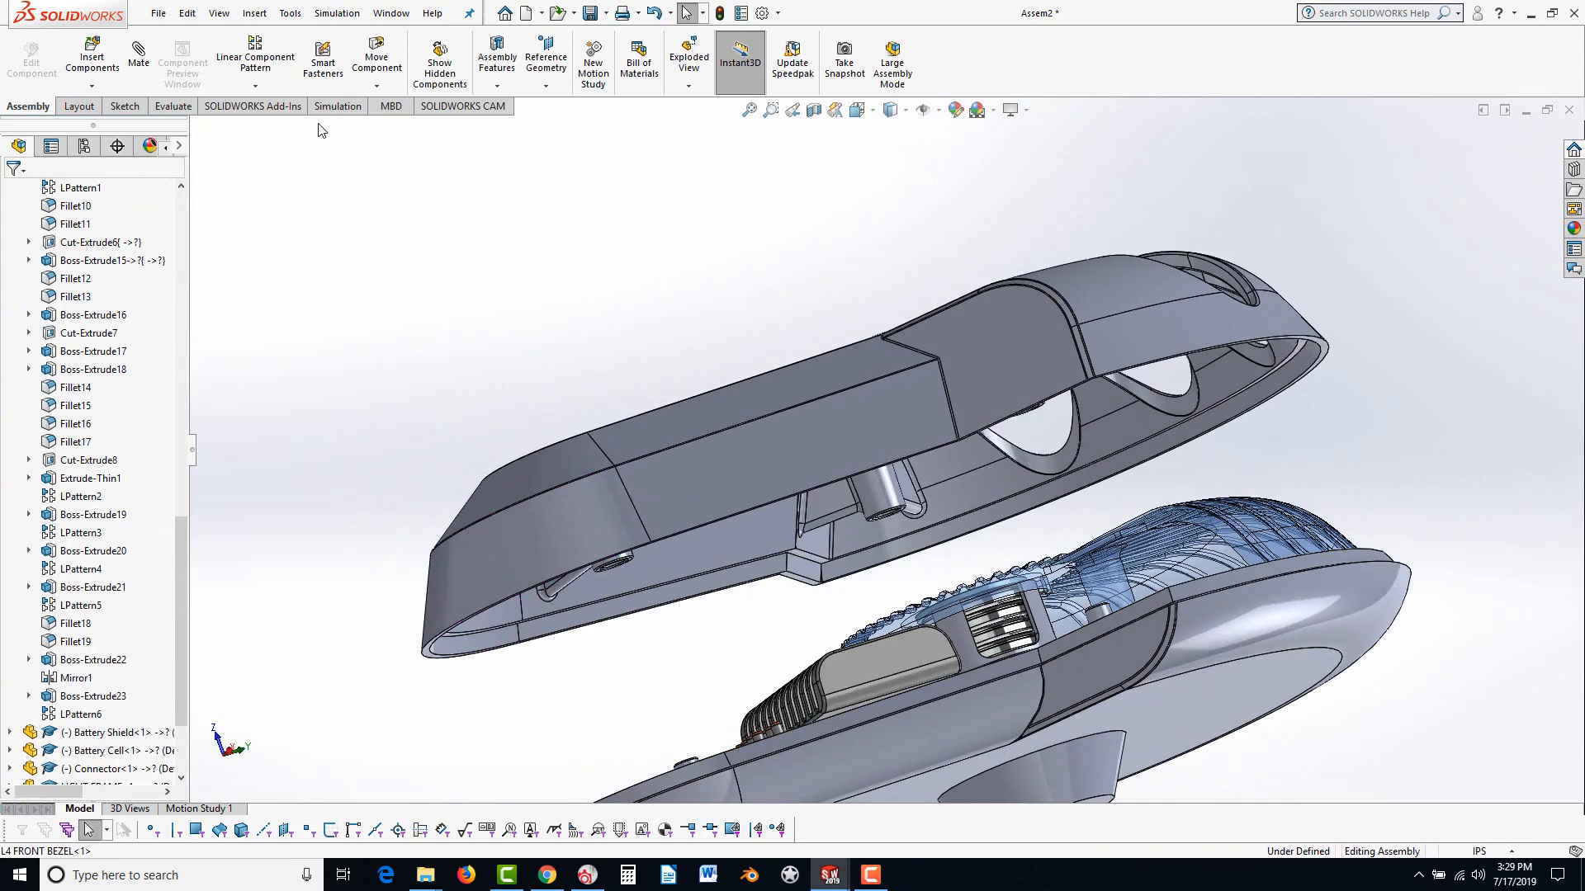
{"action": "left_click", "coordinate": [139, 54]}
{"action": "scroll", "coordinate": [446, 656], "scroll_direction": "down", "scroll_amount": 8}
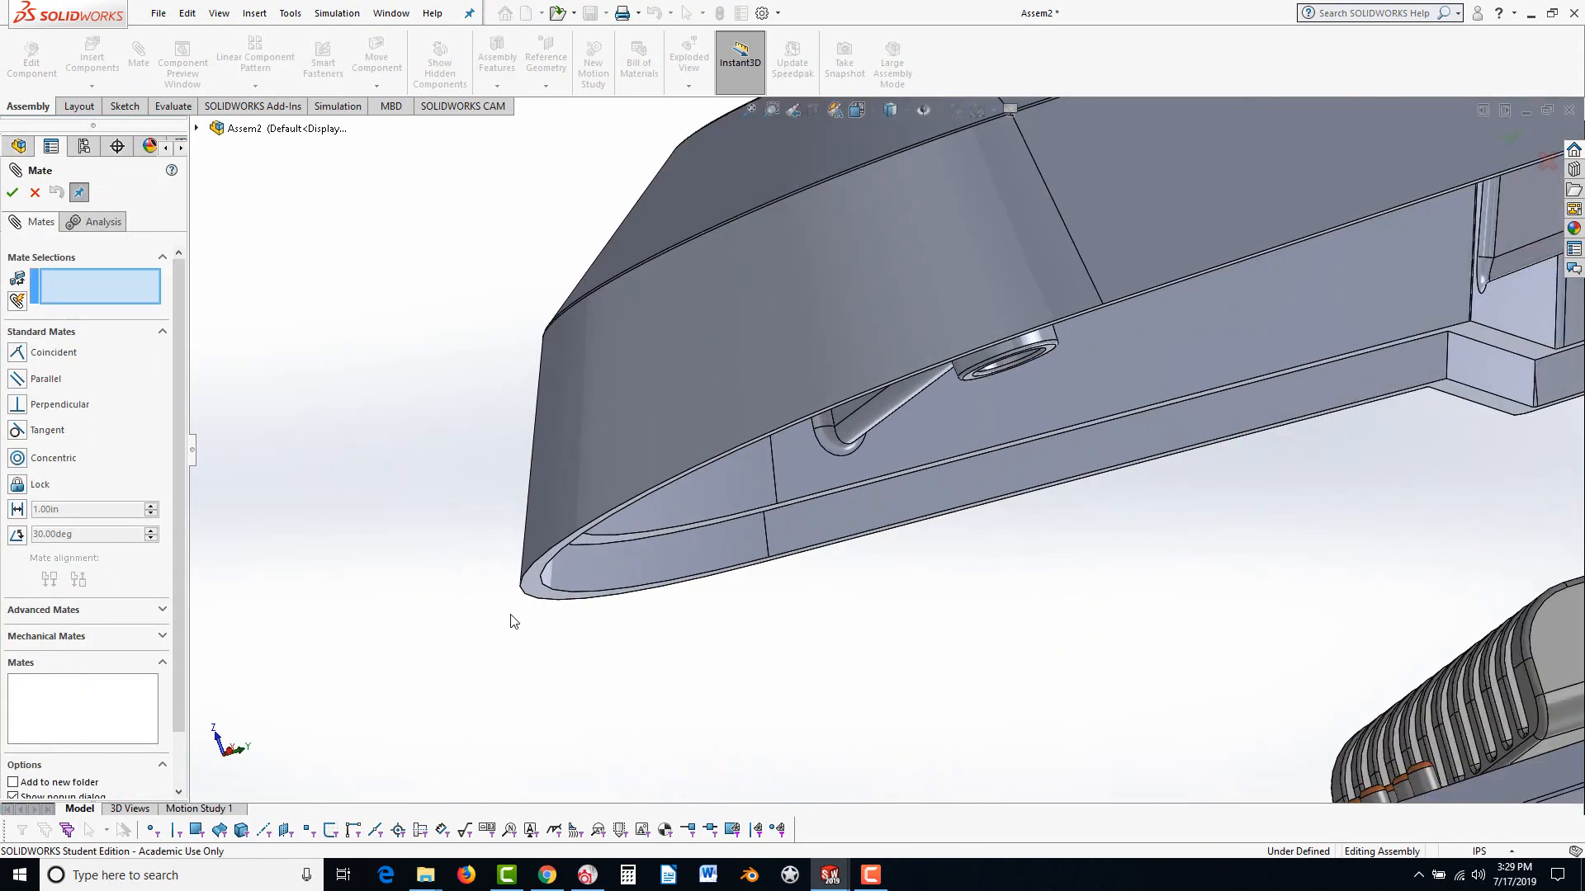
{"action": "left_click", "coordinate": [636, 447]}
{"action": "scroll", "coordinate": [736, 658], "scroll_direction": "up", "scroll_amount": 8}
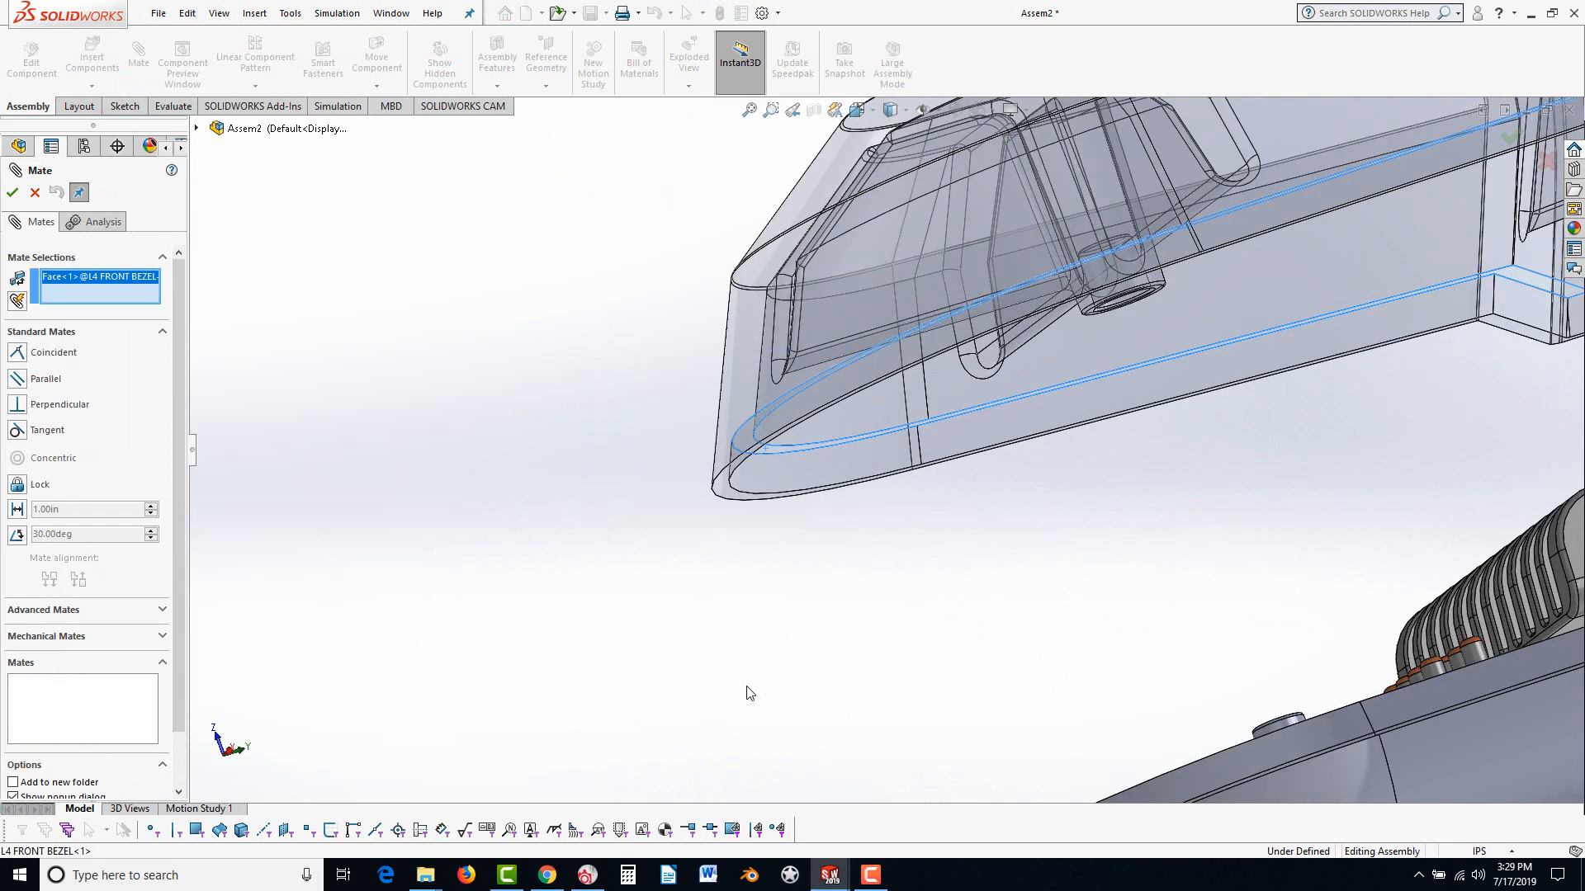
{"action": "middle_click_drag", "start_coordinate": [859, 668], "coordinate": [897, 769]}
{"action": "scroll", "coordinate": [926, 590], "scroll_direction": "down", "scroll_amount": 10}
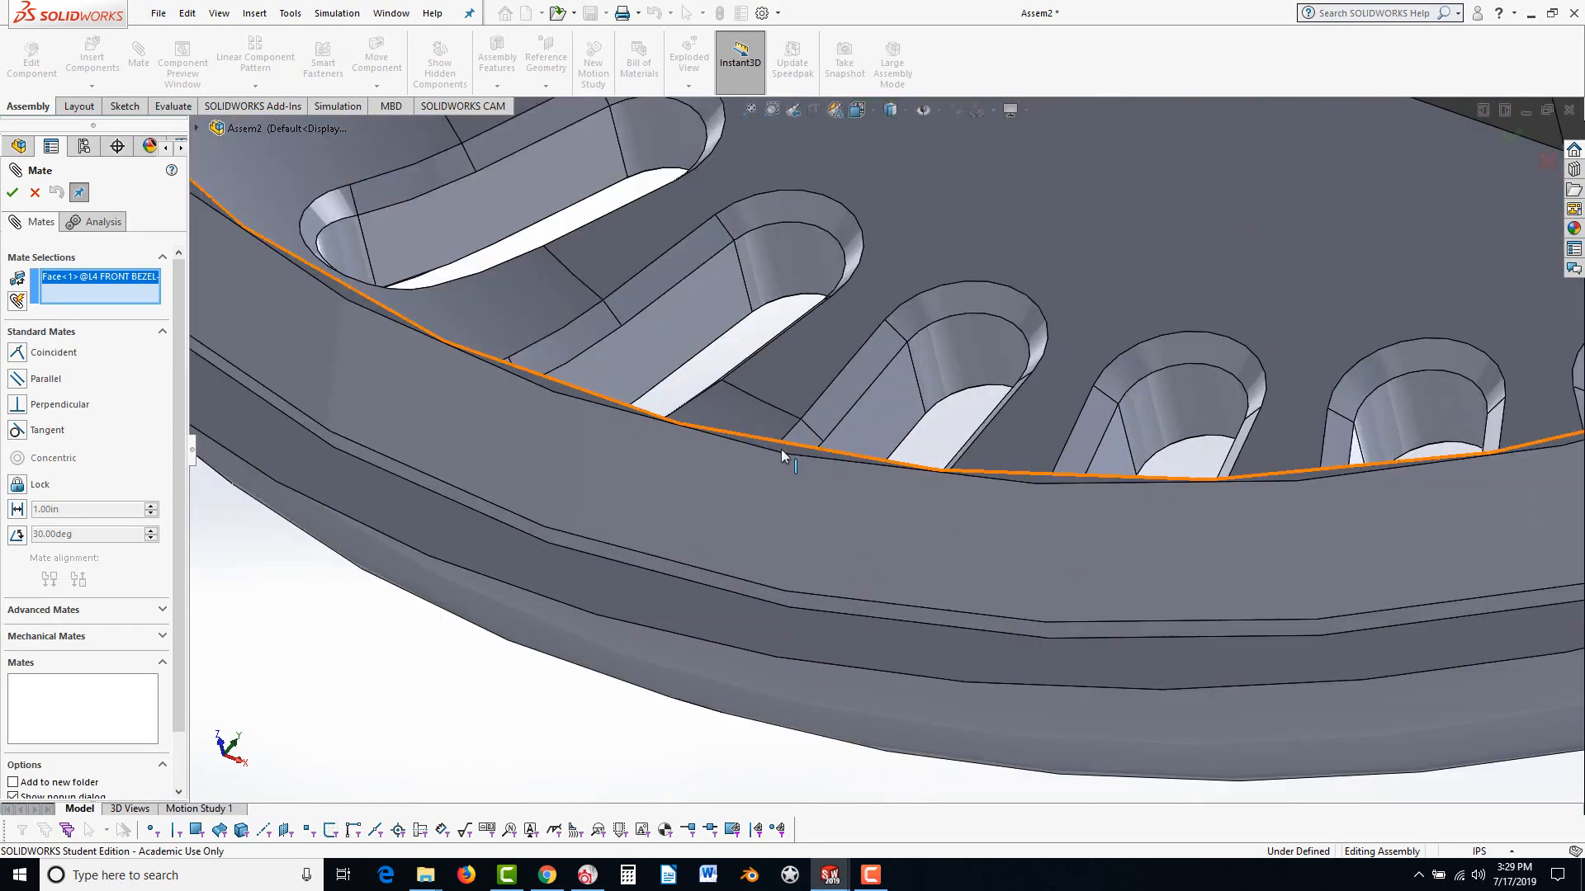
{"action": "left_click", "coordinate": [783, 451]}
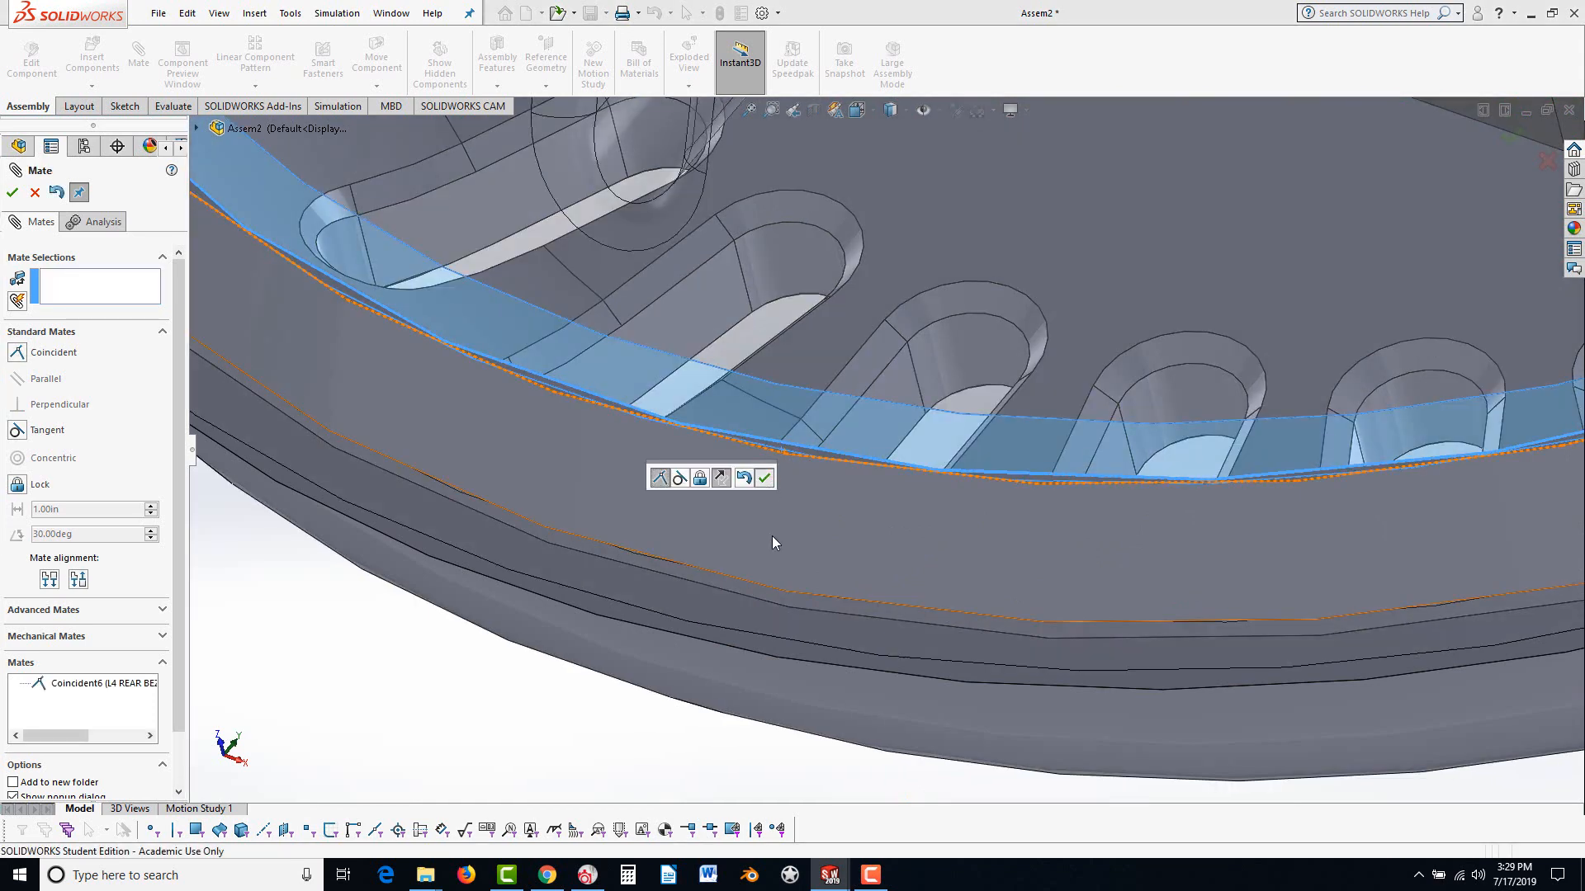
{"action": "scroll", "coordinate": [579, 426], "scroll_direction": "up", "scroll_amount": 7}
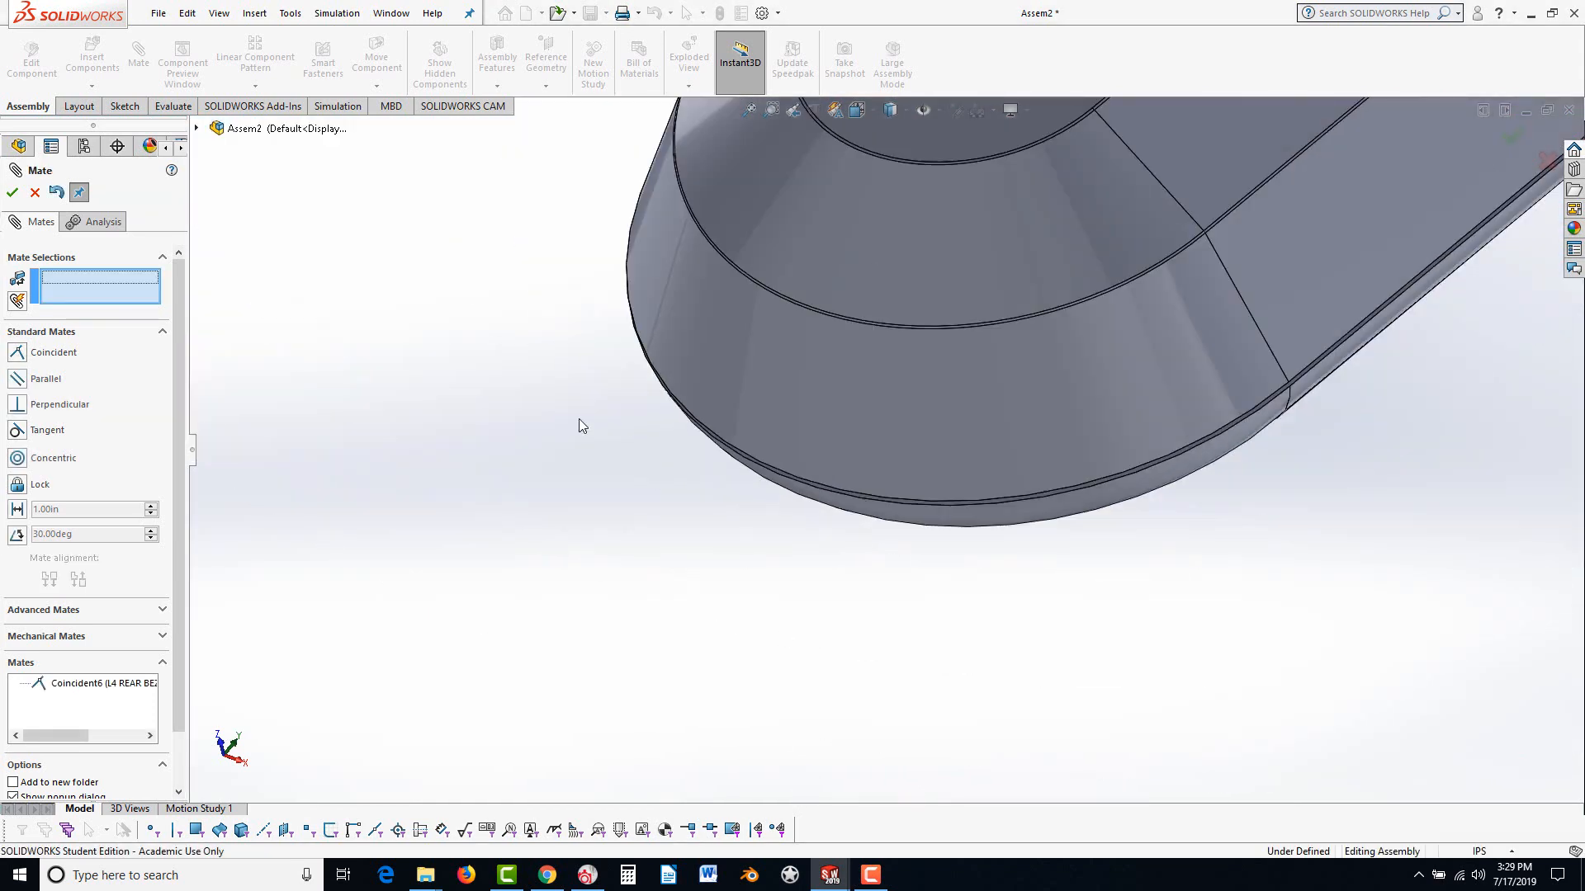
{"action": "left_click", "coordinate": [13, 193]}
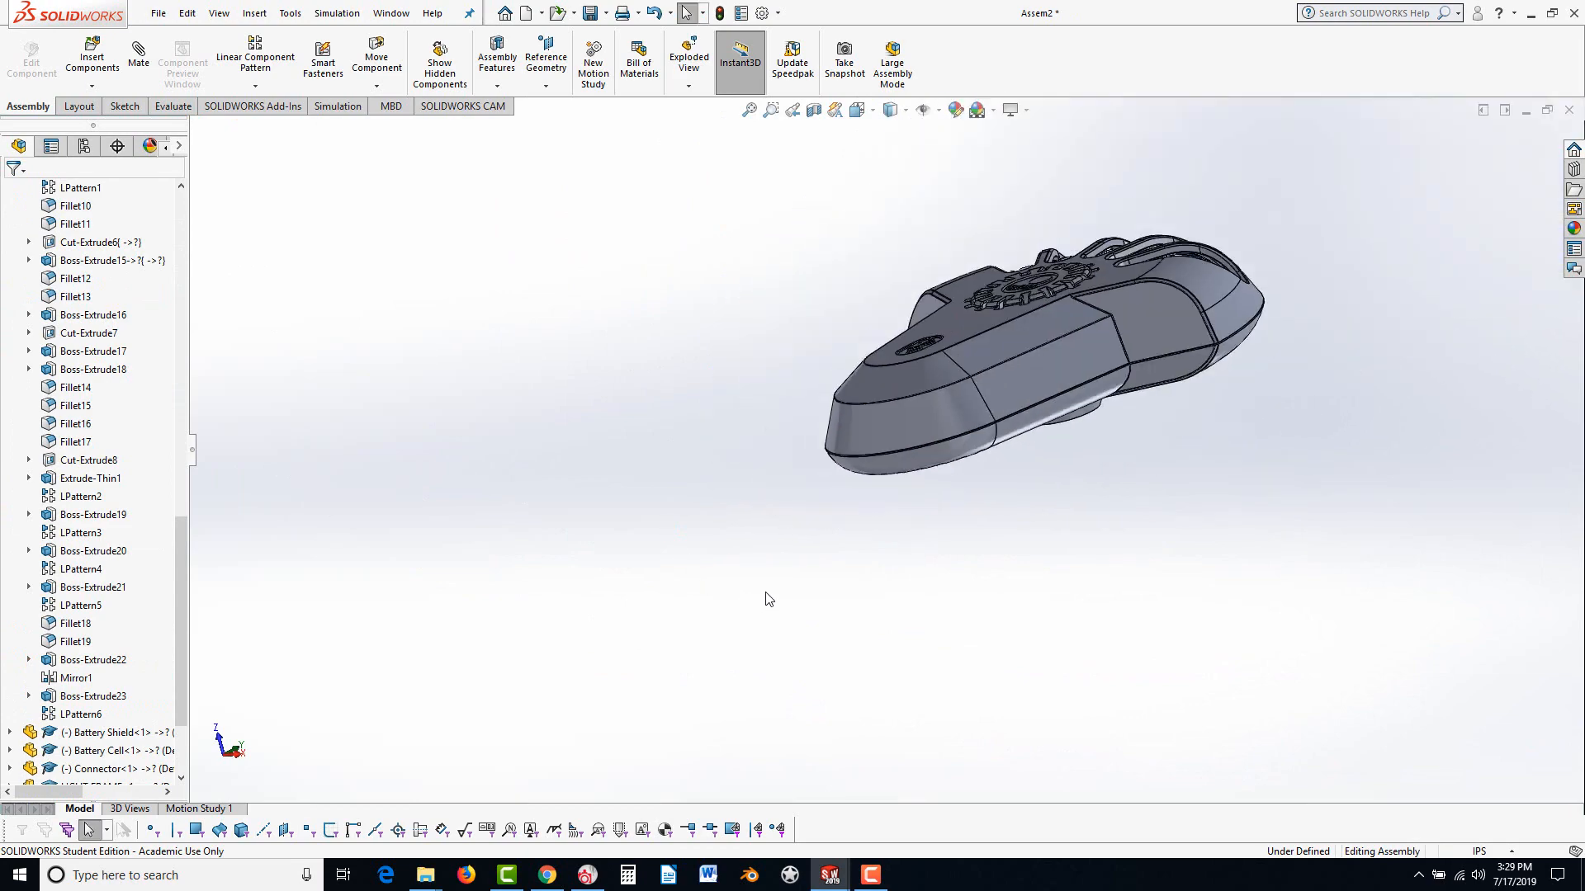
Start an exploded view of the assembly and explode only the front bezel about 3.86 in outward along the Z axis
{"action": "middle_click_drag", "start_coordinate": [1085, 277], "coordinate": [801, 264]}
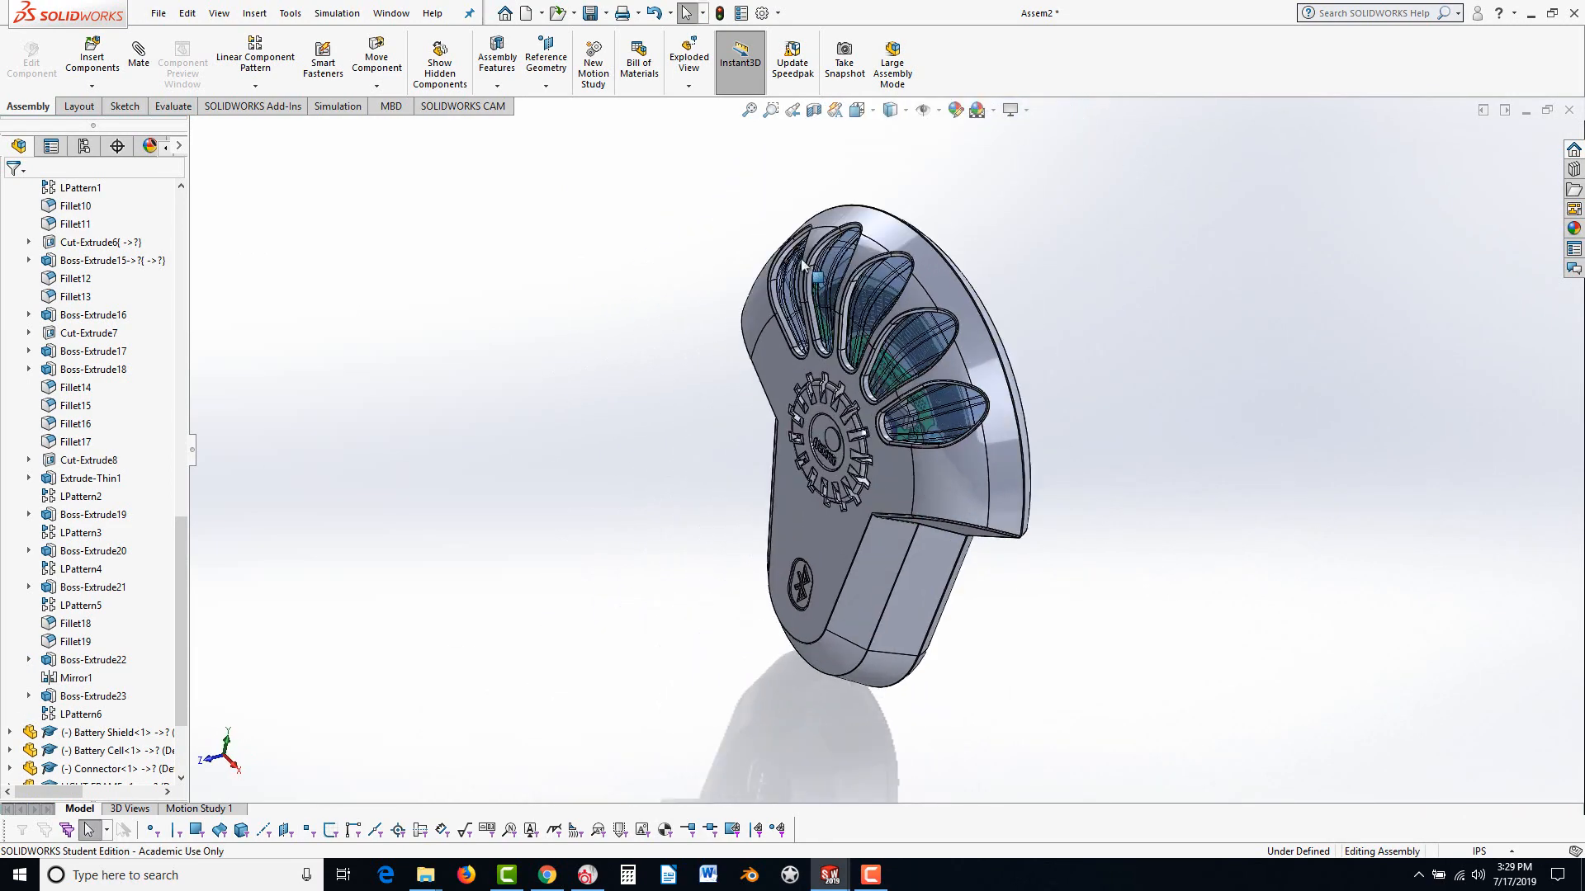
{"action": "left_click", "coordinate": [687, 63]}
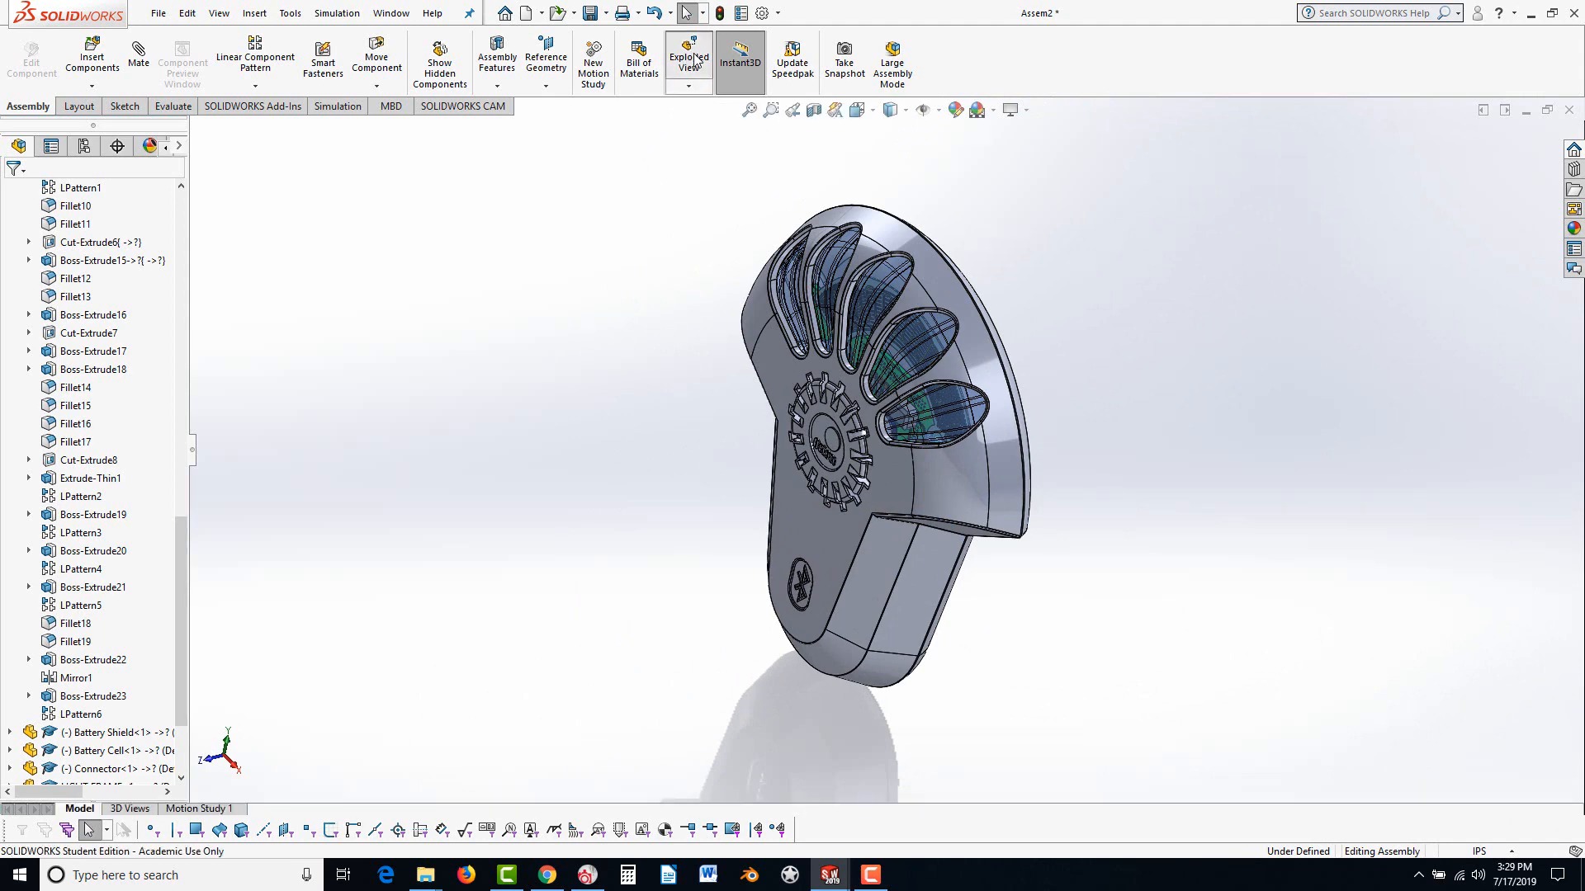
{"action": "left_click", "coordinate": [808, 516]}
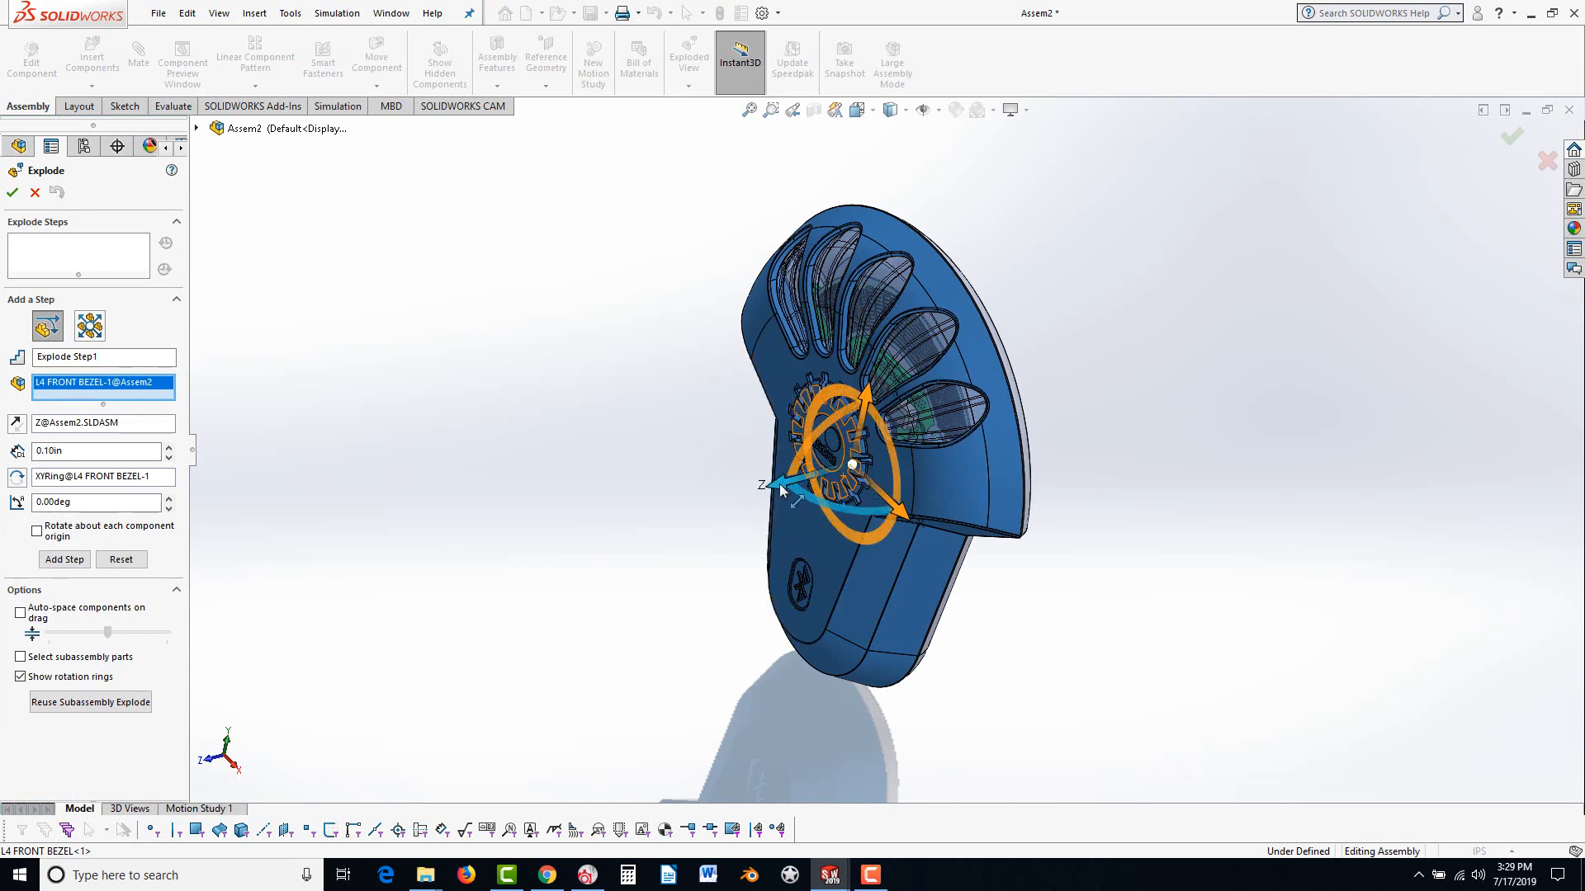
{"action": "left_click_drag", "start_coordinate": [779, 484], "coordinate": [323, 644]}
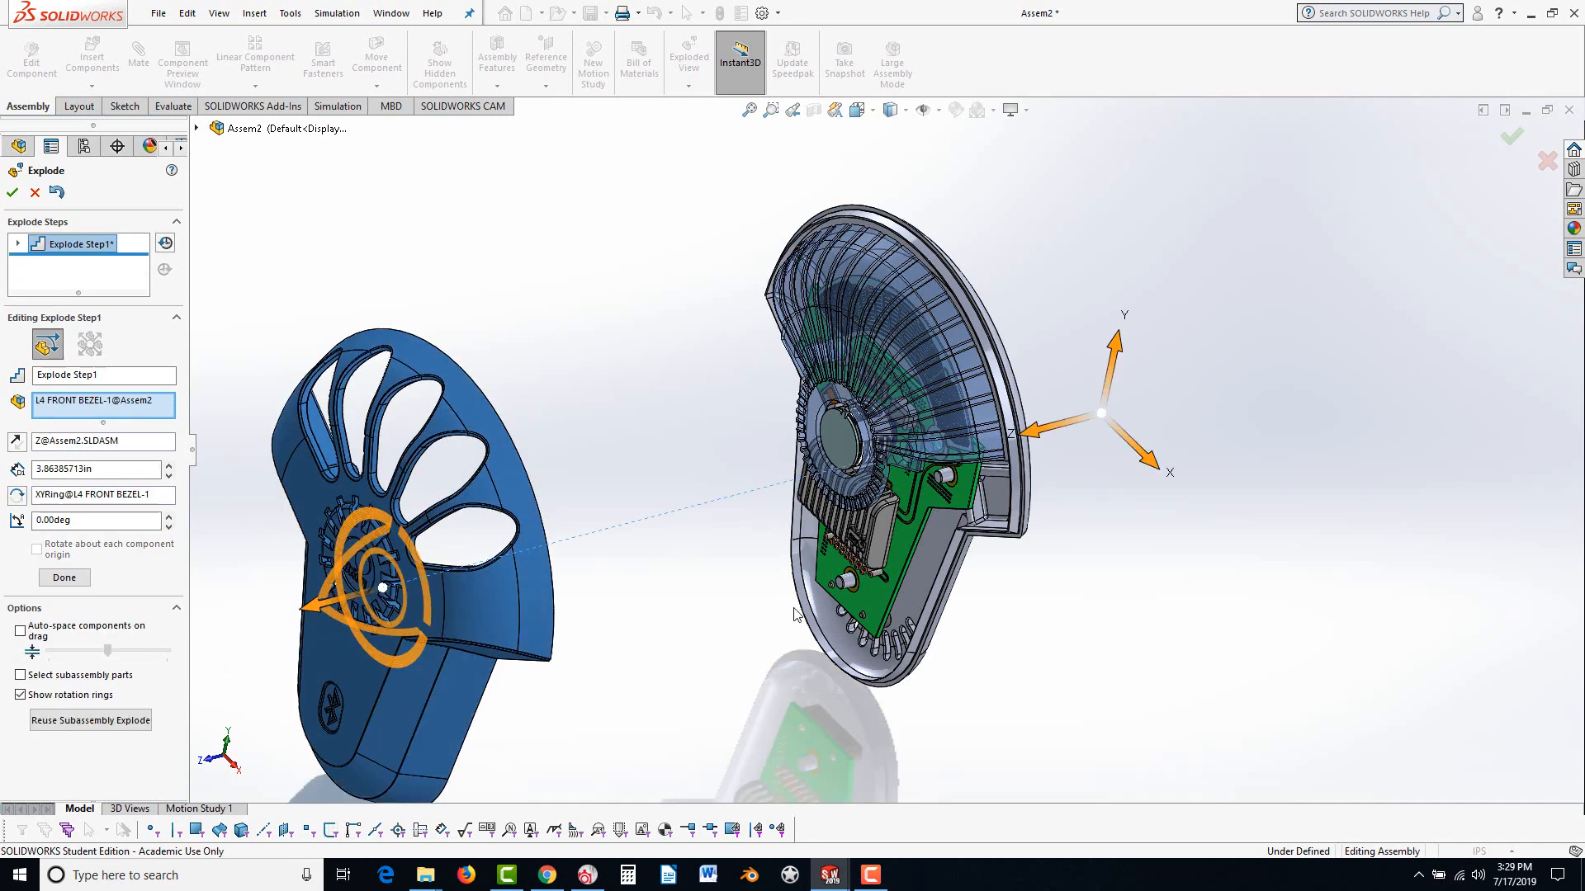
{"action": "left_click", "coordinate": [939, 535]}
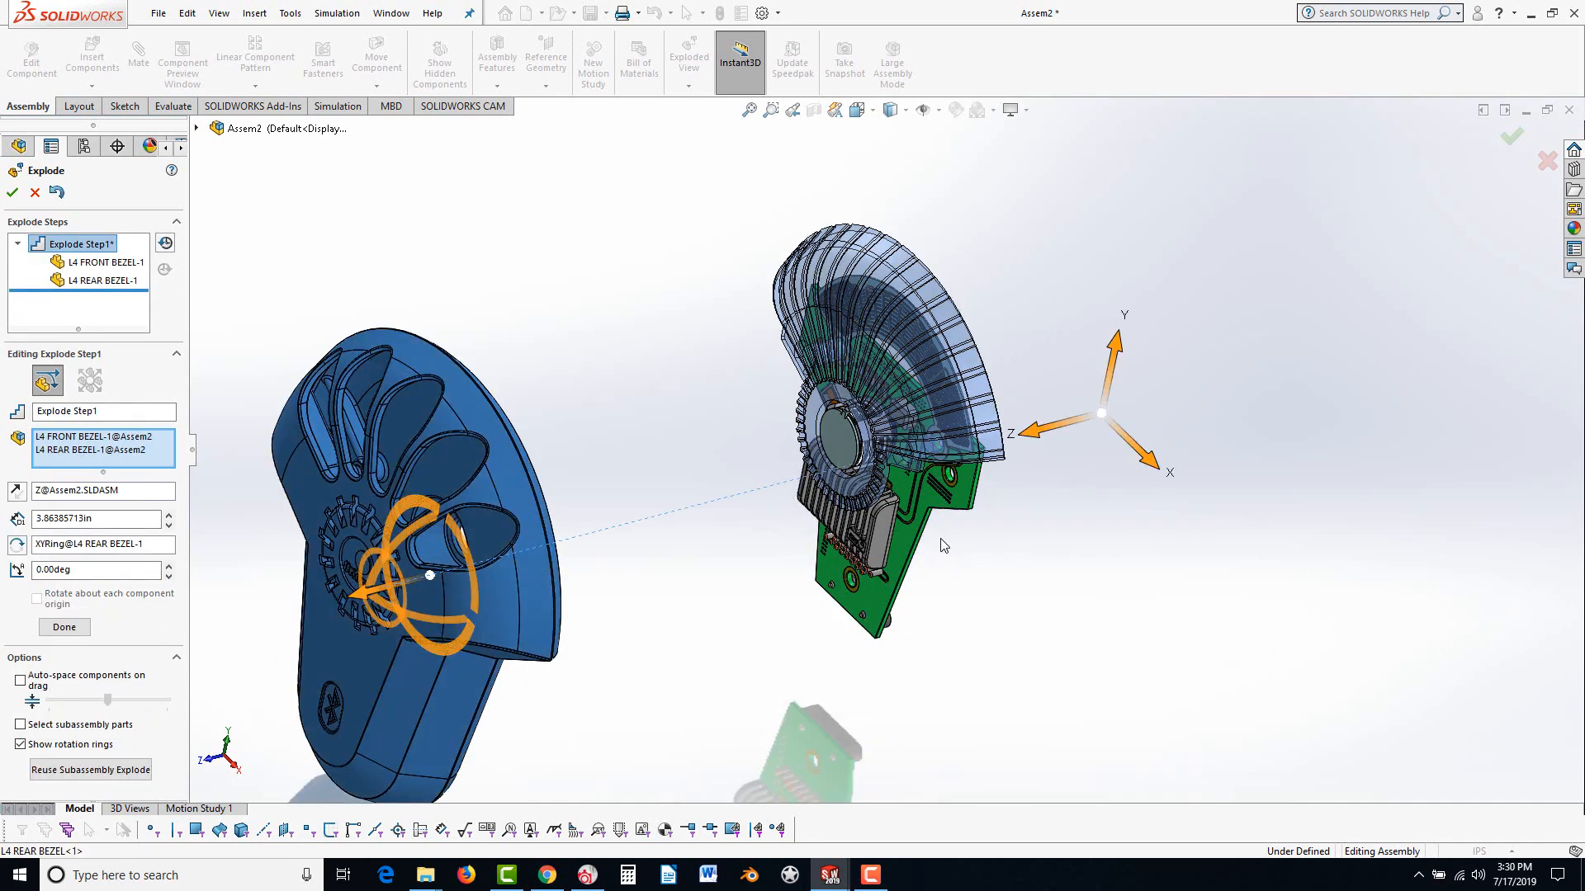
{"action": "right_click", "coordinate": [79, 282]}
{"action": "left_click", "coordinate": [106, 305]}
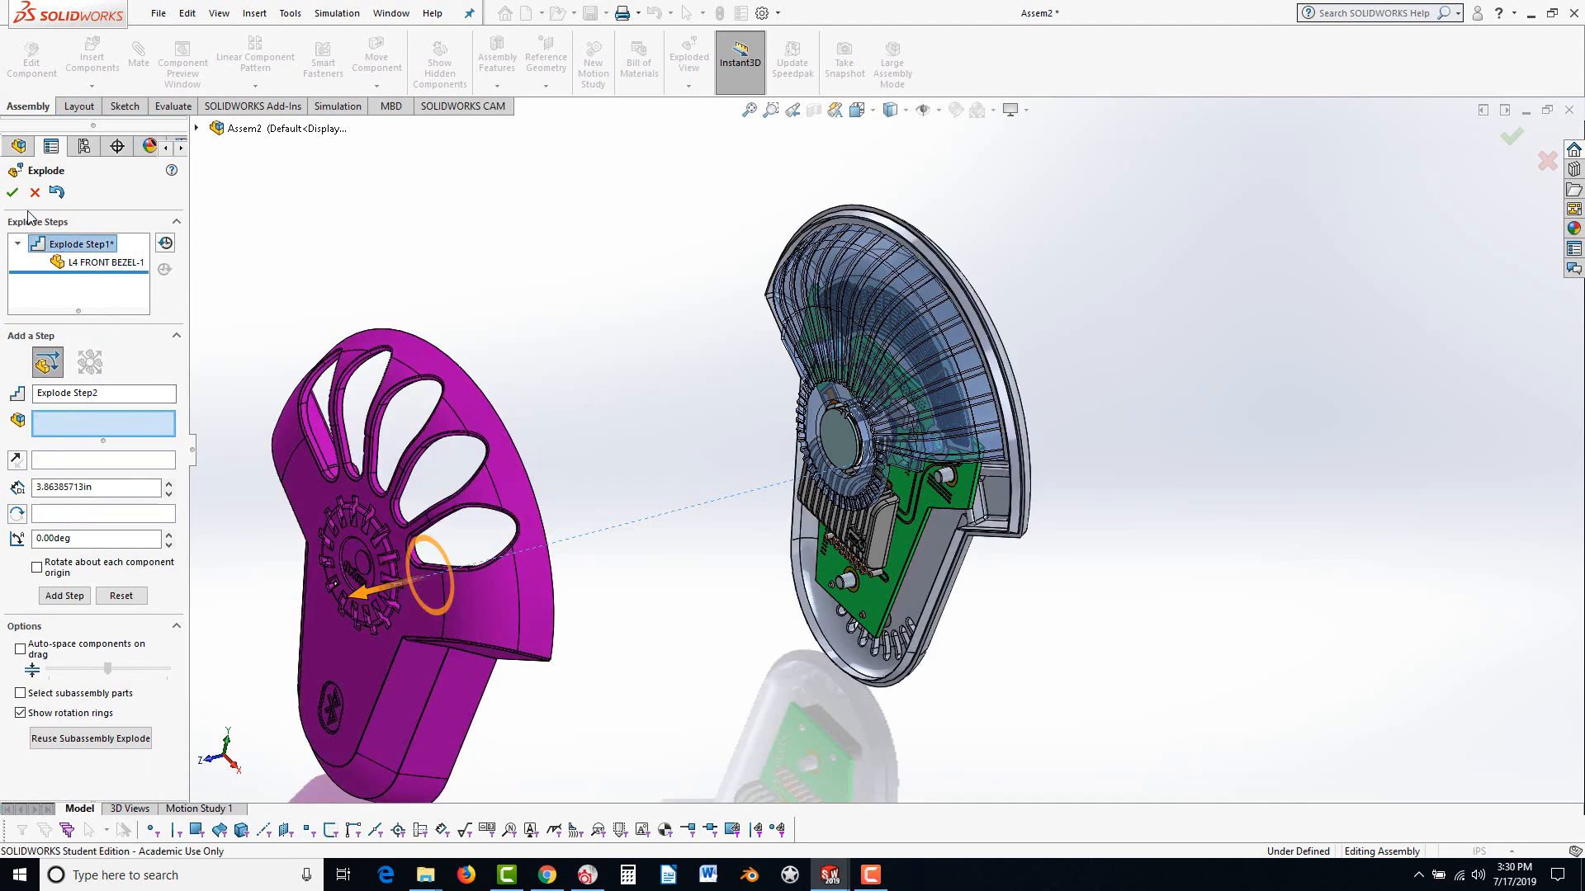
{"action": "left_click", "coordinate": [560, 373]}
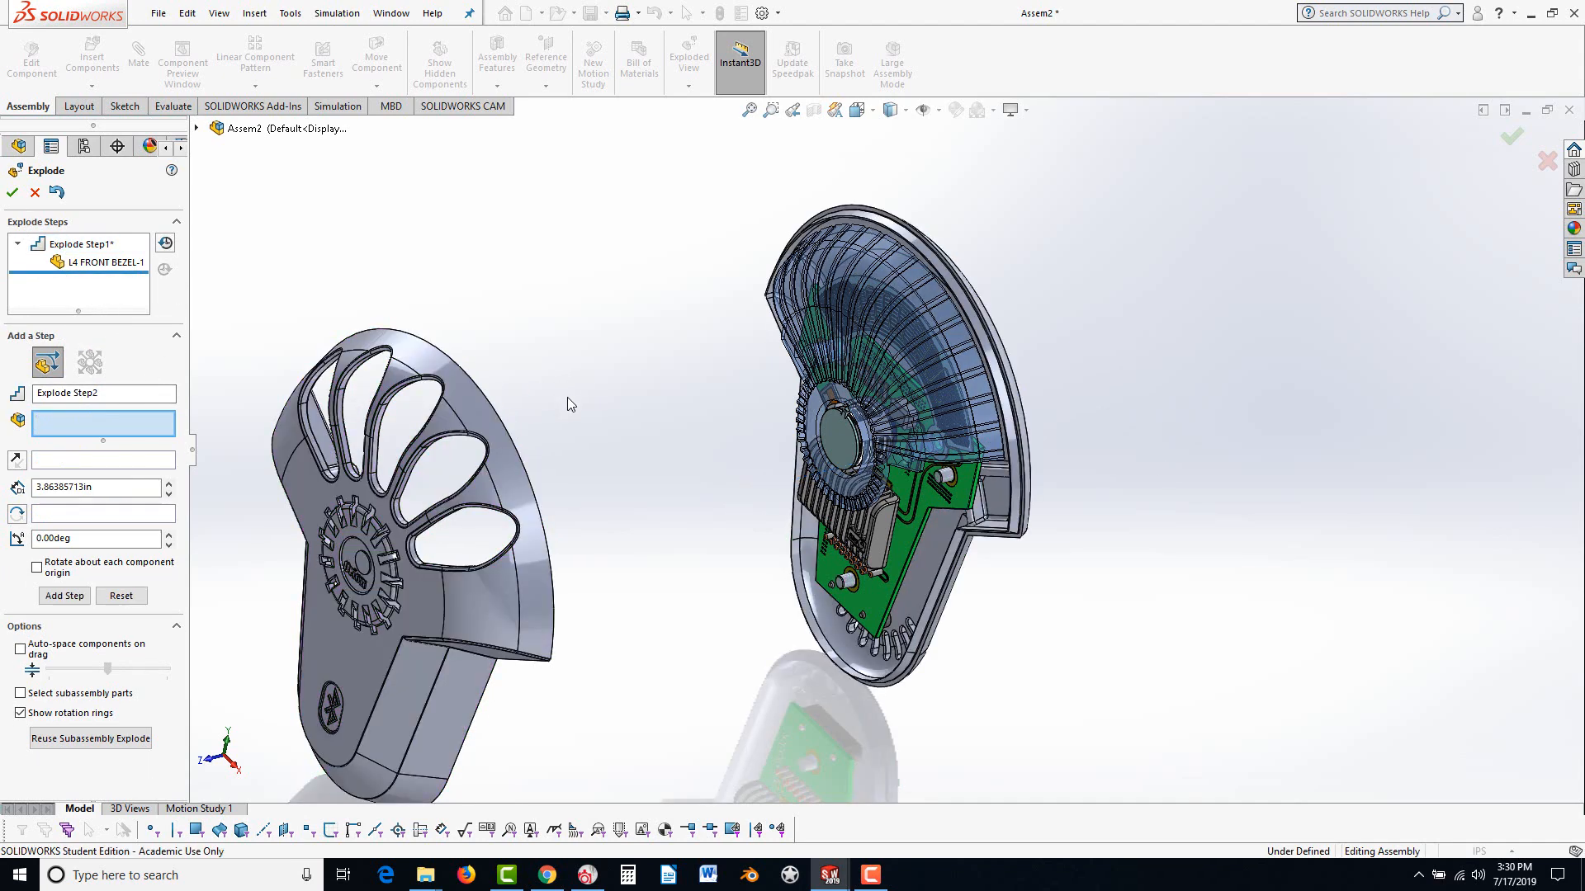
Explode only the rear bezel about 3.90 in along Z, in the direction opposite the front bezel
{"action": "left_click", "coordinate": [930, 558]}
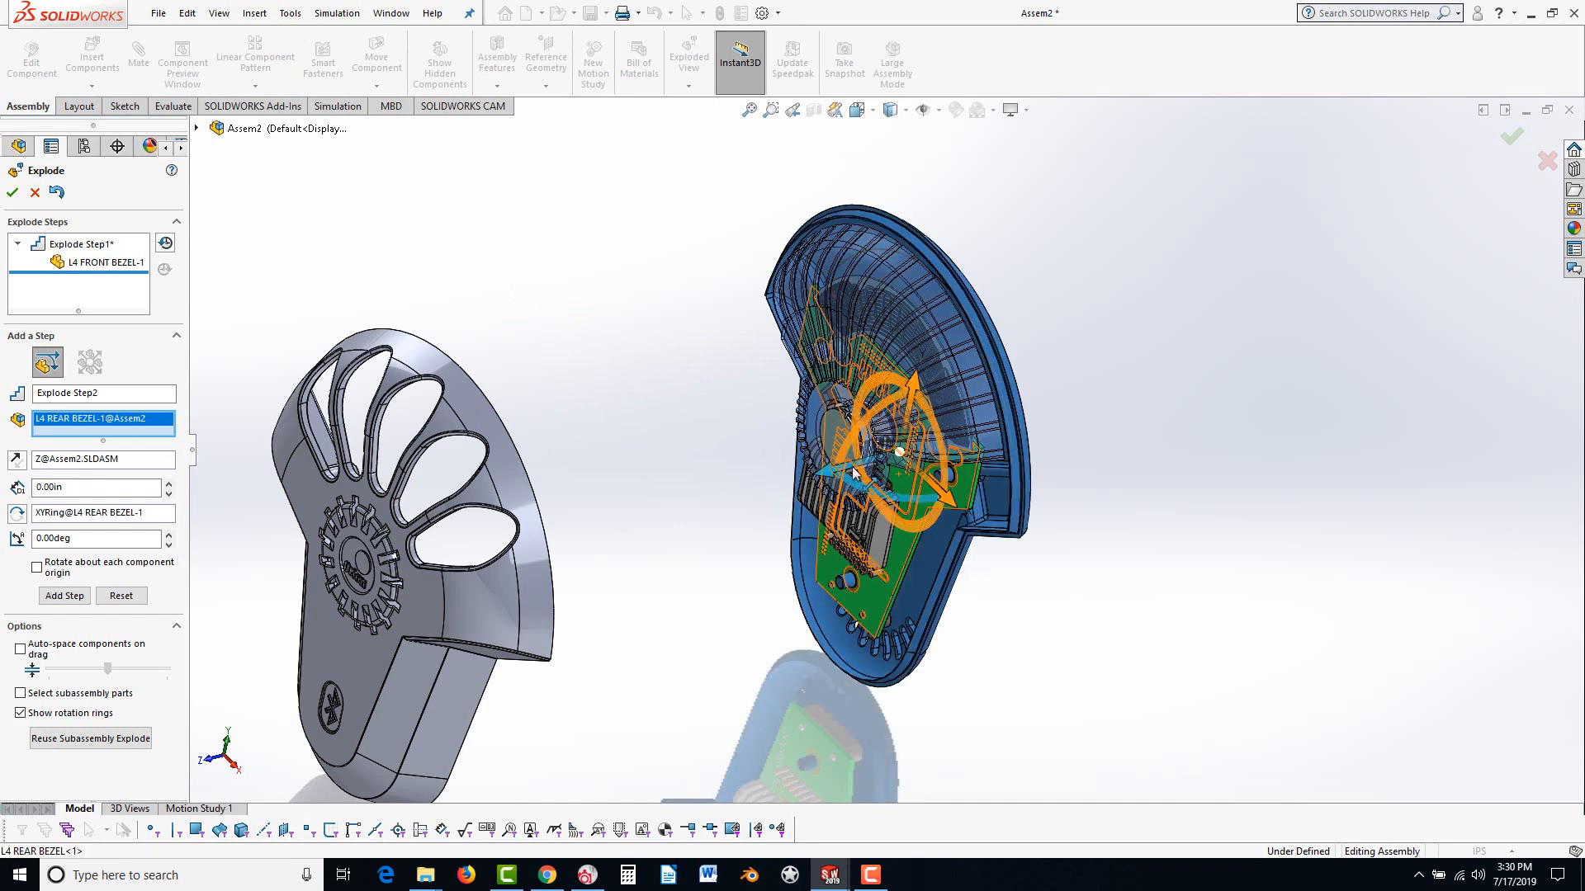
{"action": "left_click_drag", "start_coordinate": [855, 472], "coordinate": [1312, 315]}
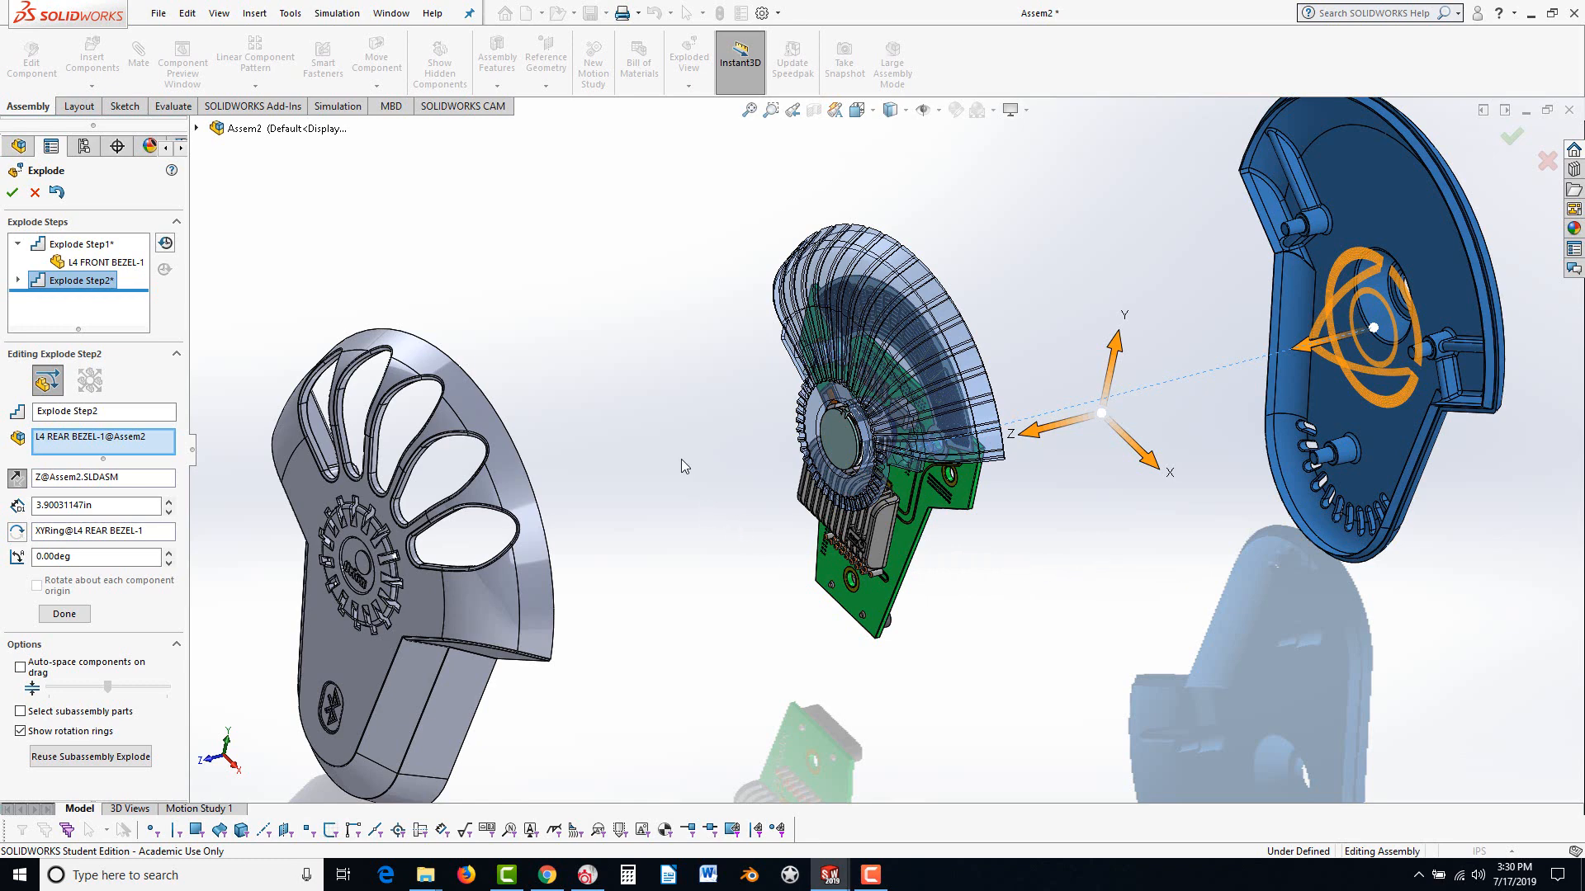
{"action": "left_click", "coordinate": [918, 515]}
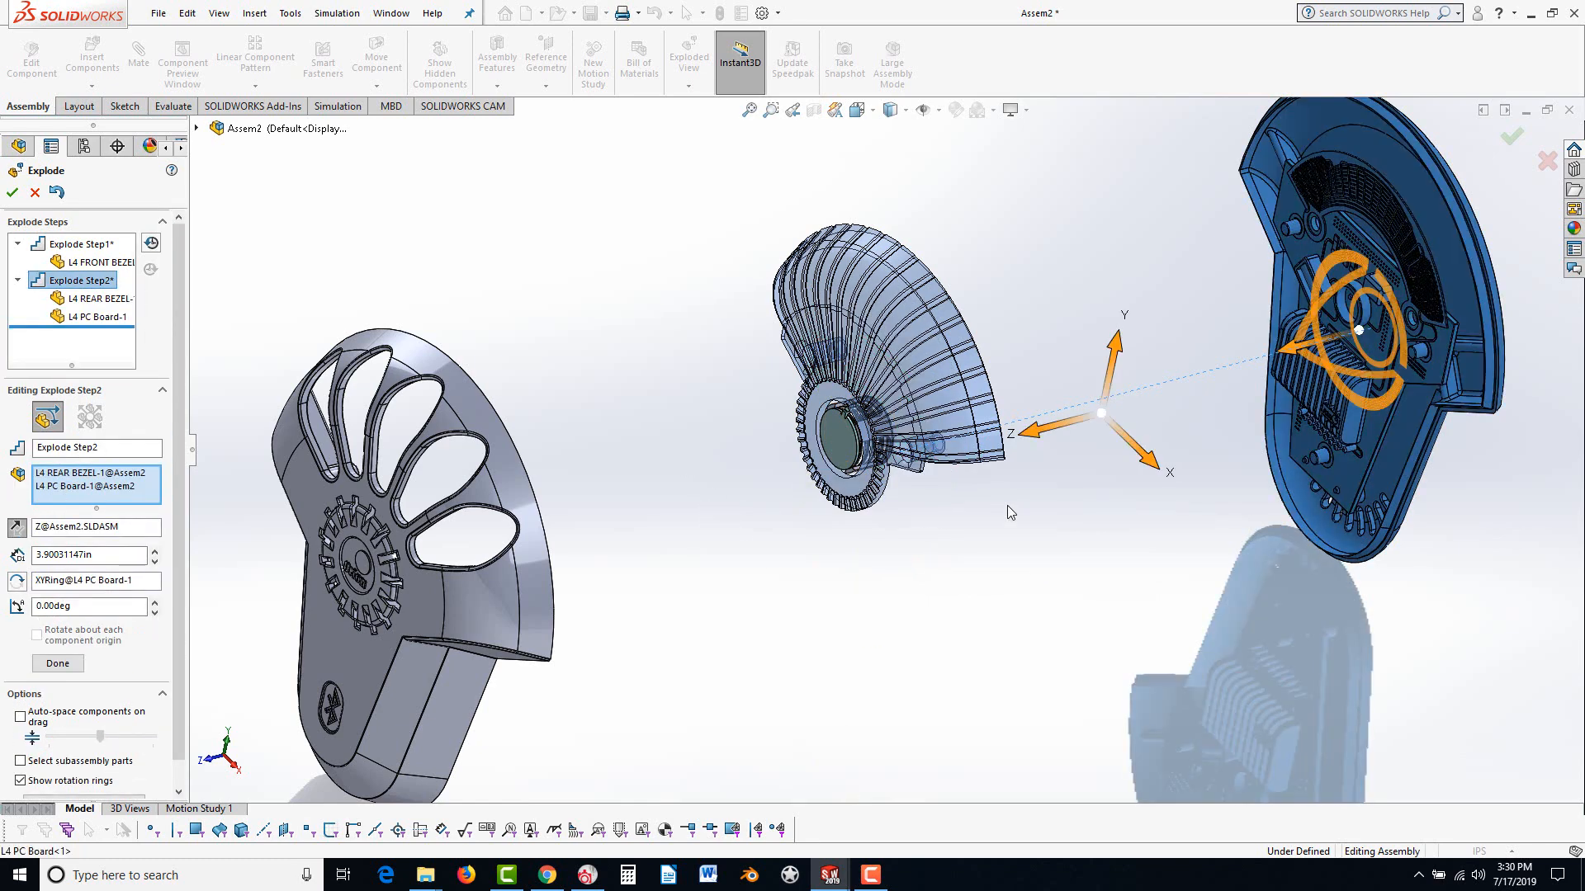
{"action": "left_click", "coordinate": [73, 317]}
{"action": "right_click", "coordinate": [71, 322]}
{"action": "left_click", "coordinate": [107, 327]}
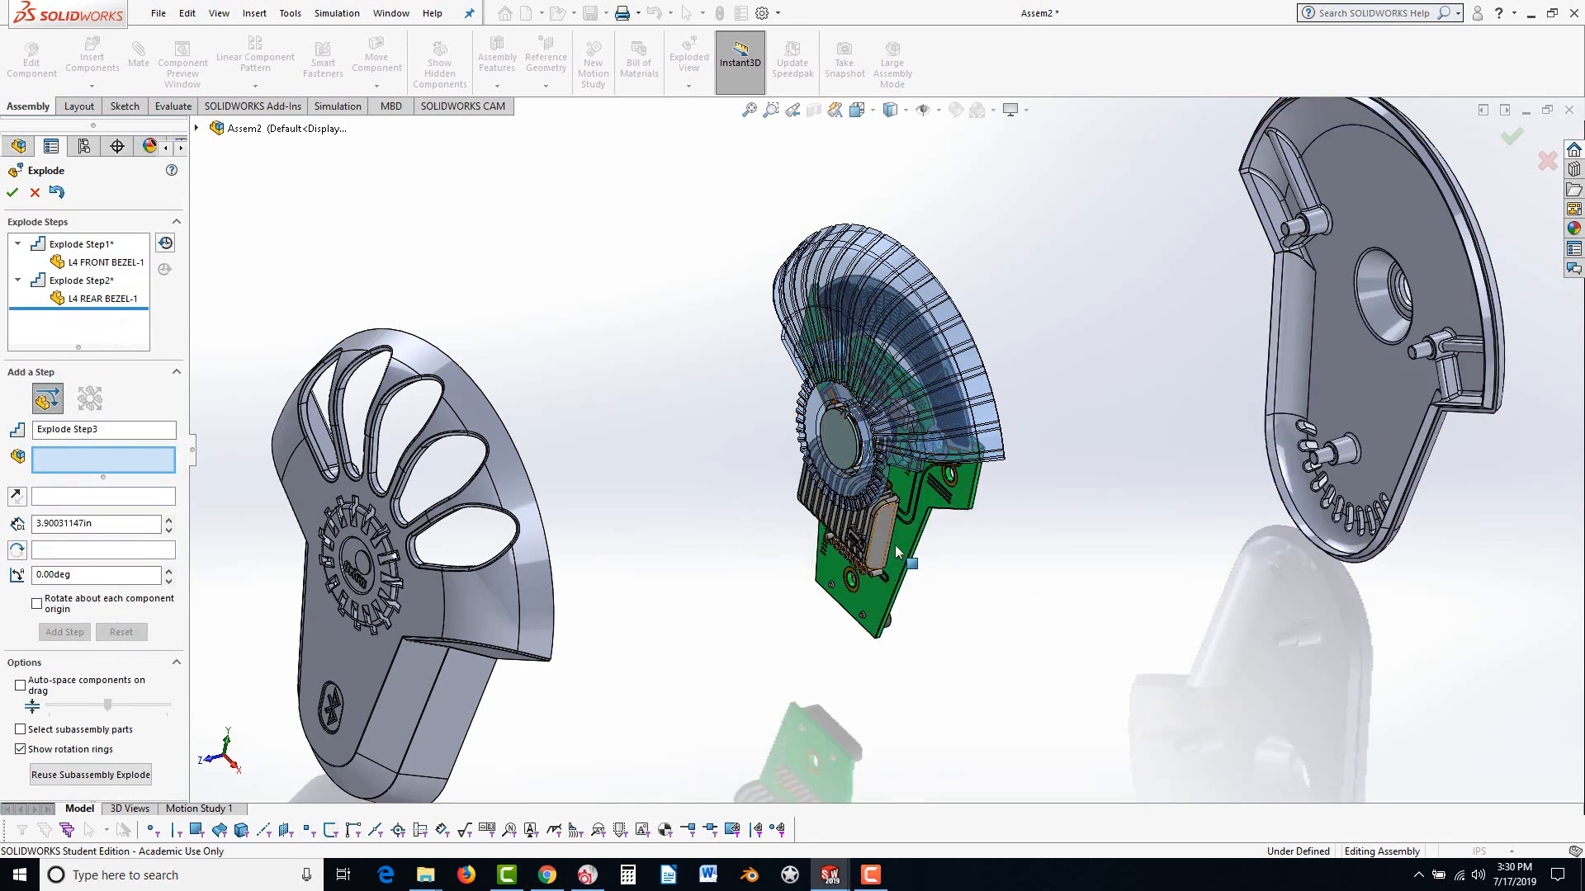
Explode the PC board about 1.97 in along Z toward the rear bezel and accept the exploded view
{"action": "left_click", "coordinate": [906, 536]}
{"action": "left_click_drag", "start_coordinate": [824, 471], "coordinate": [1116, 404]}
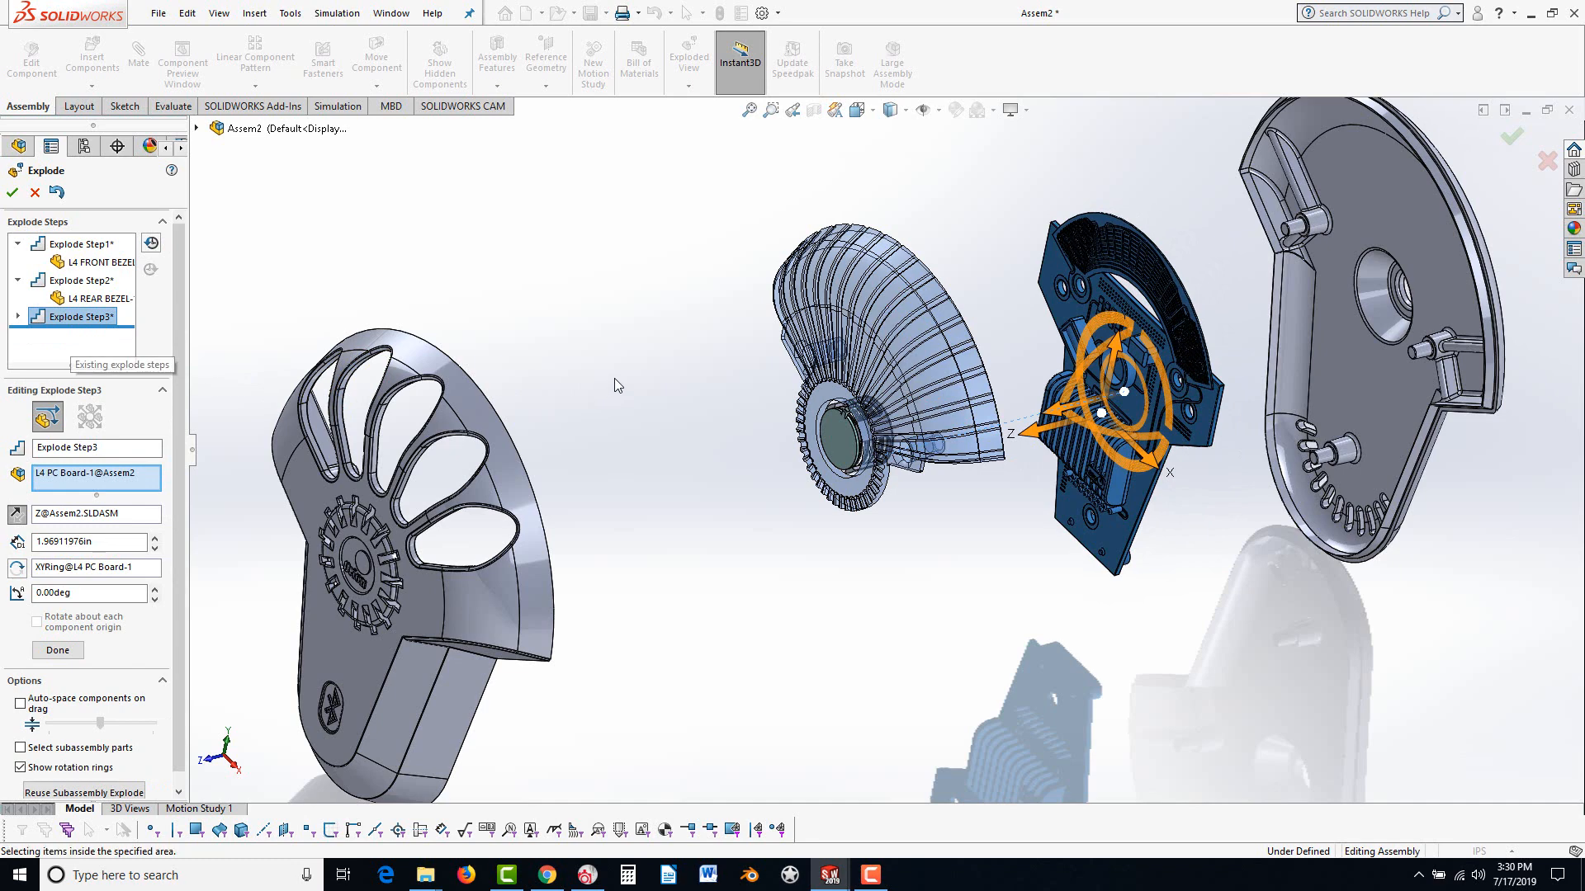
{"action": "right_click", "coordinate": [652, 533]}
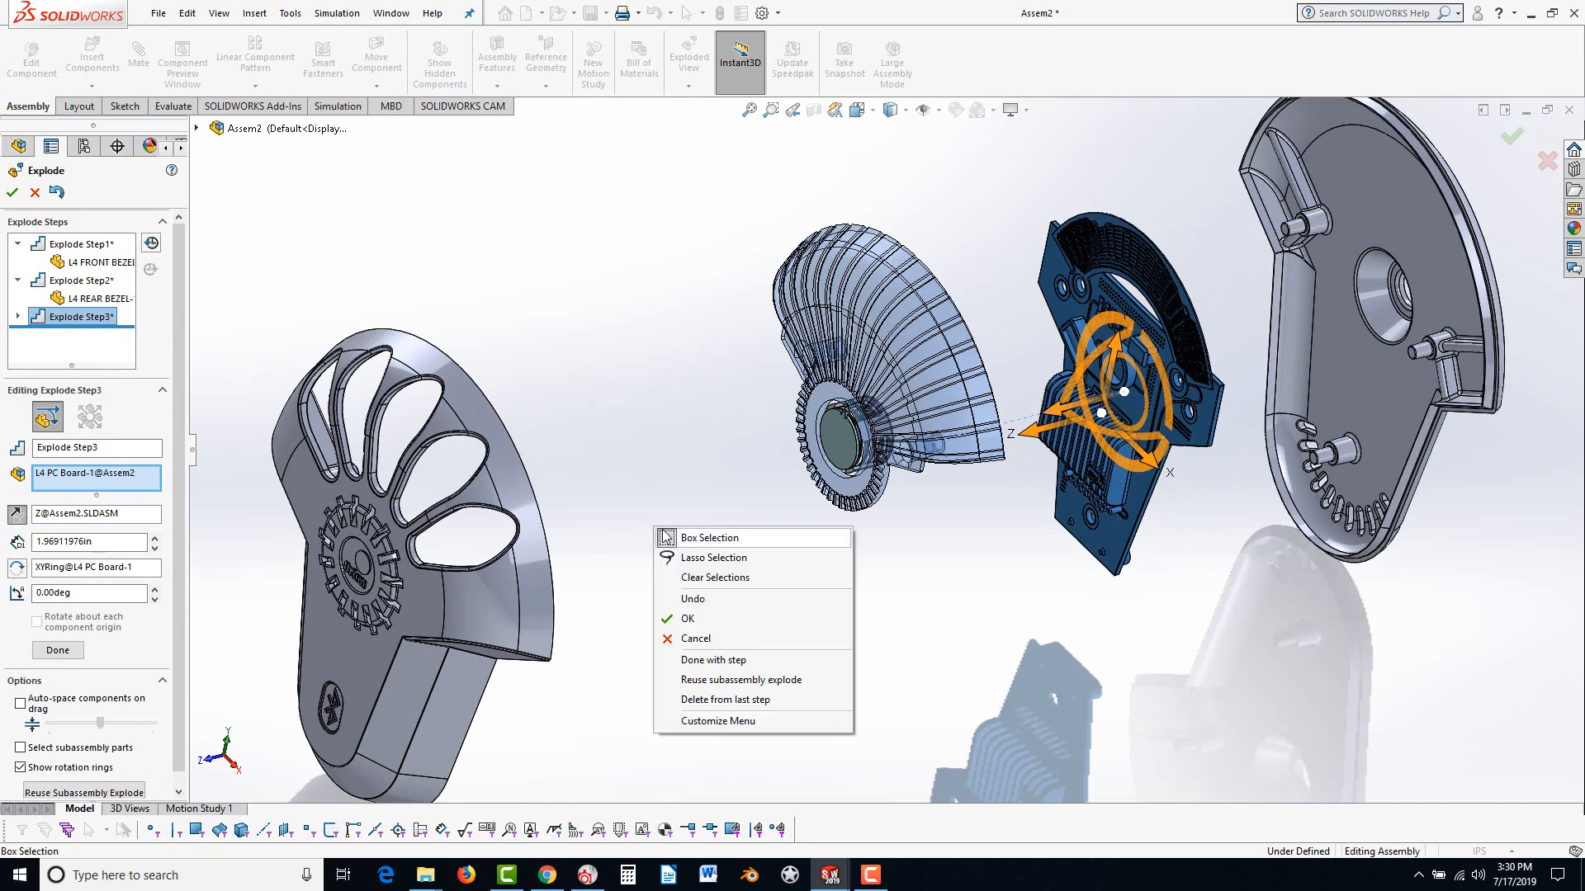
{"action": "left_click", "coordinate": [674, 621]}
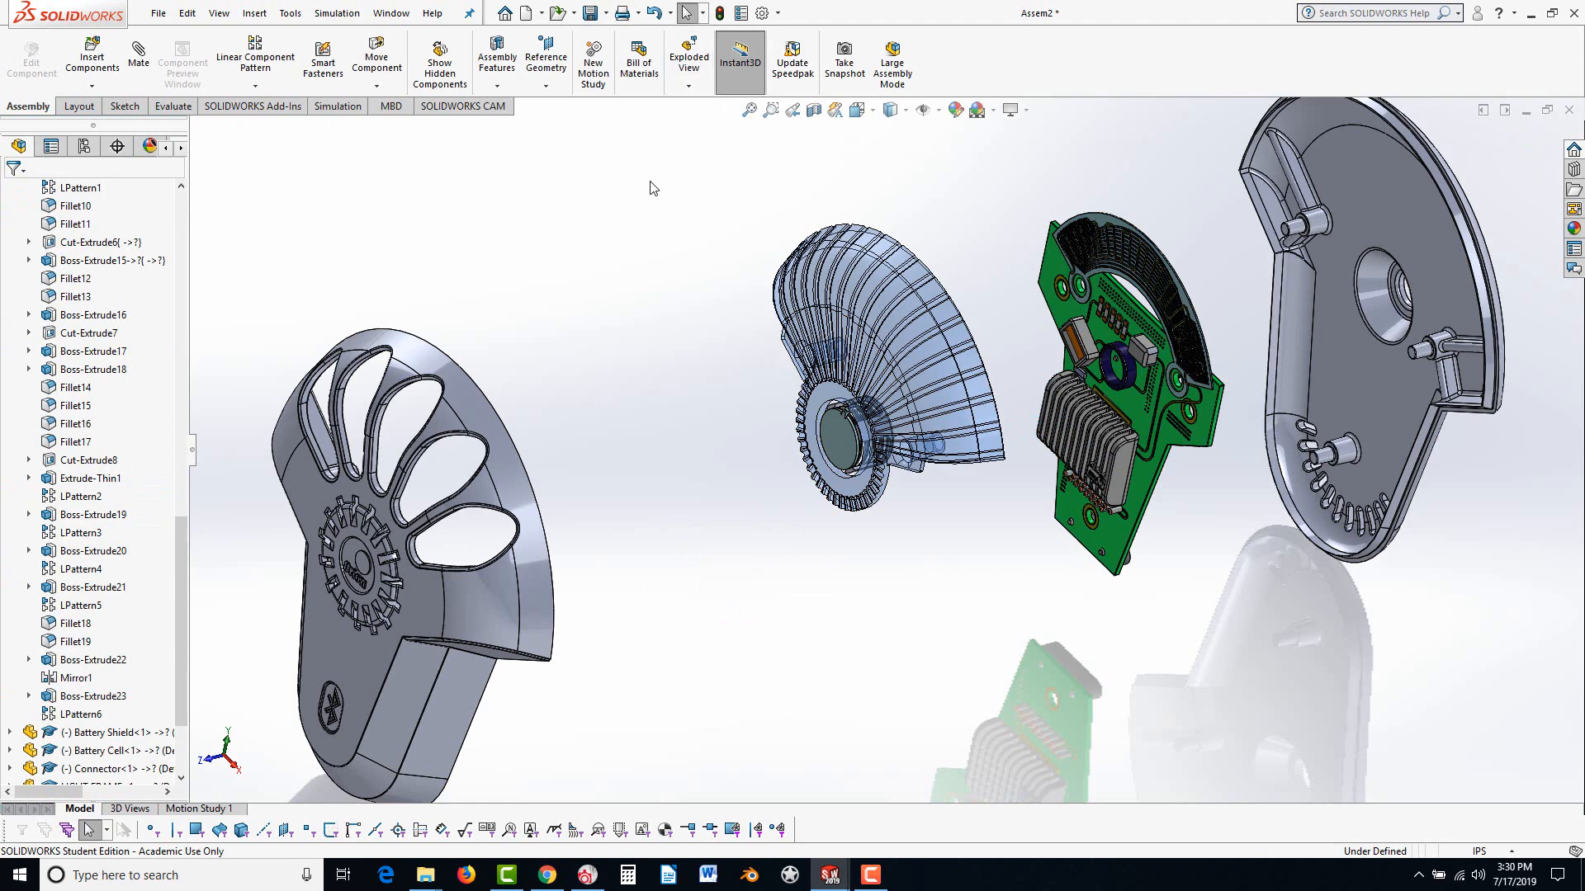
{"action": "left_click", "coordinate": [685, 66]}
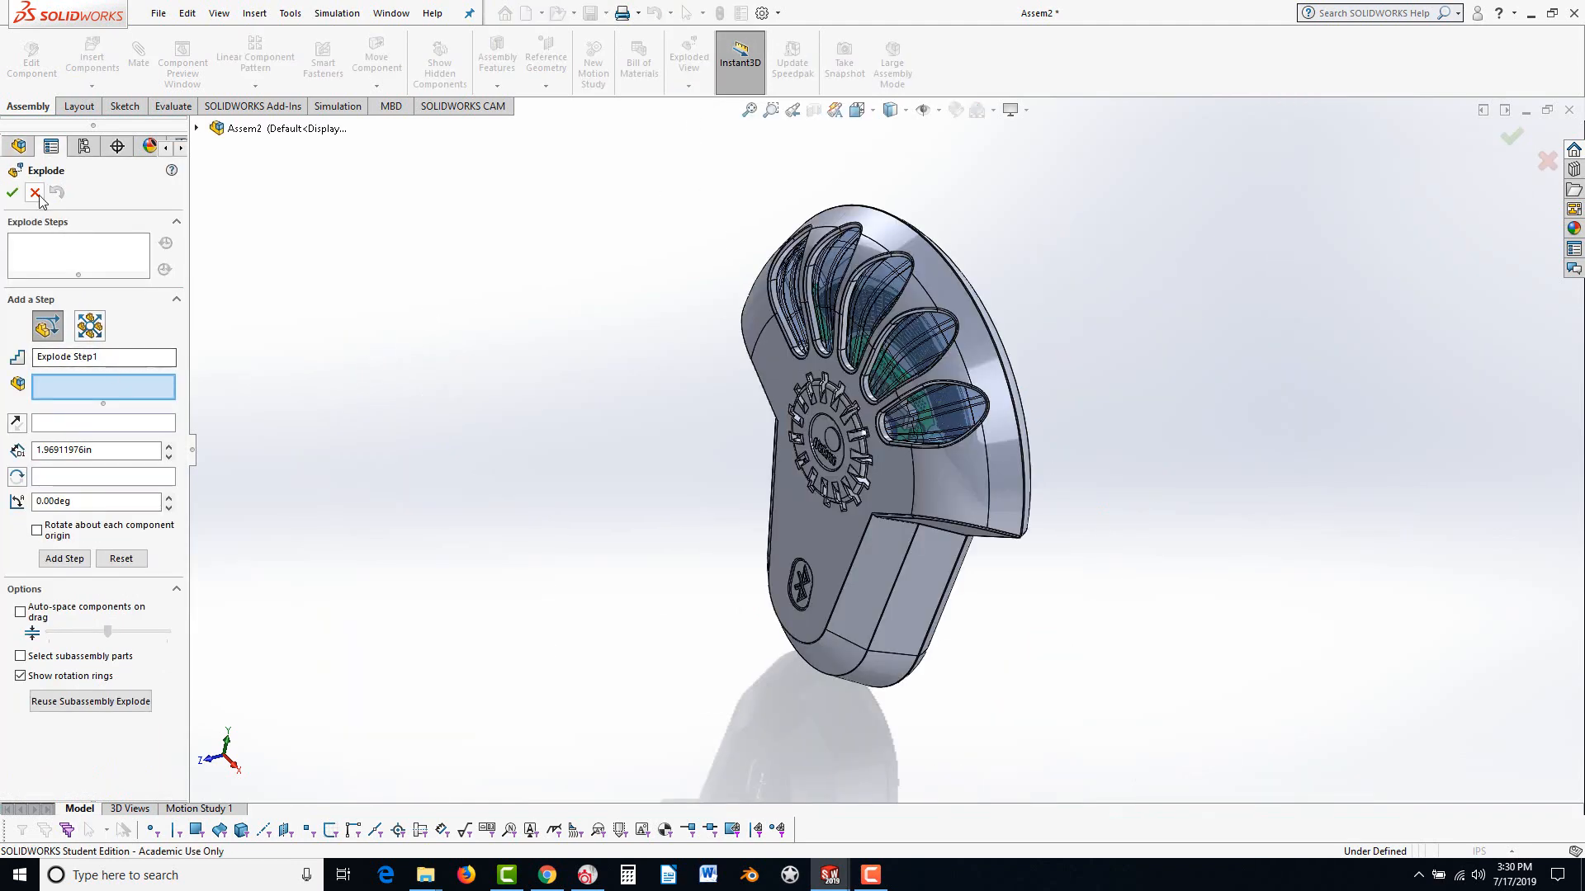
{"action": "left_click", "coordinate": [50, 328]}
{"action": "left_click", "coordinate": [12, 193]}
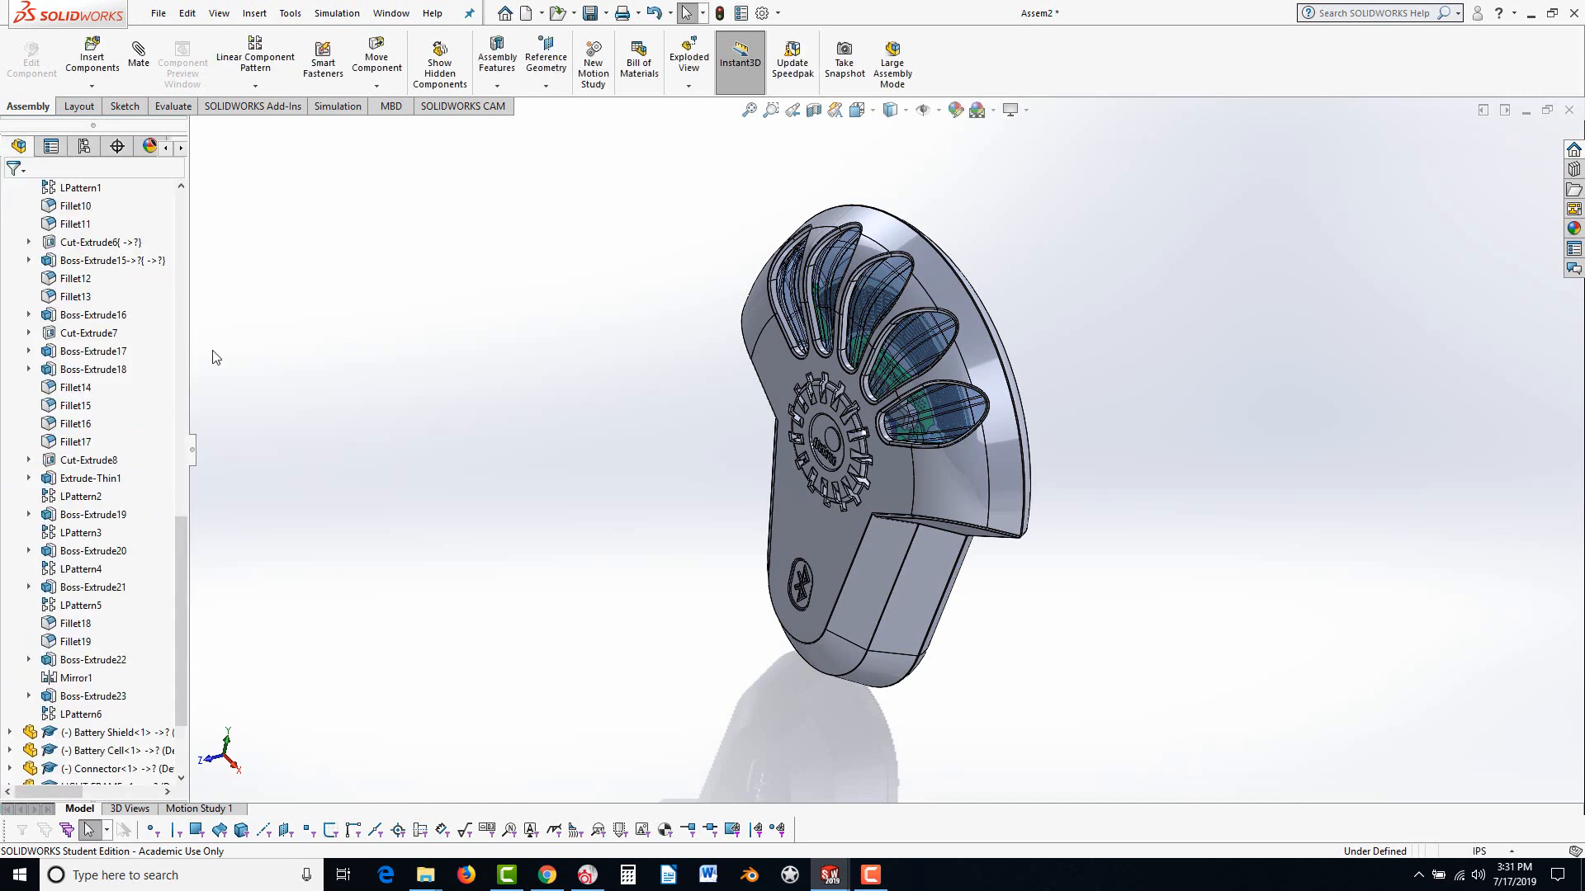
{"action": "left_click", "coordinate": [686, 63]}
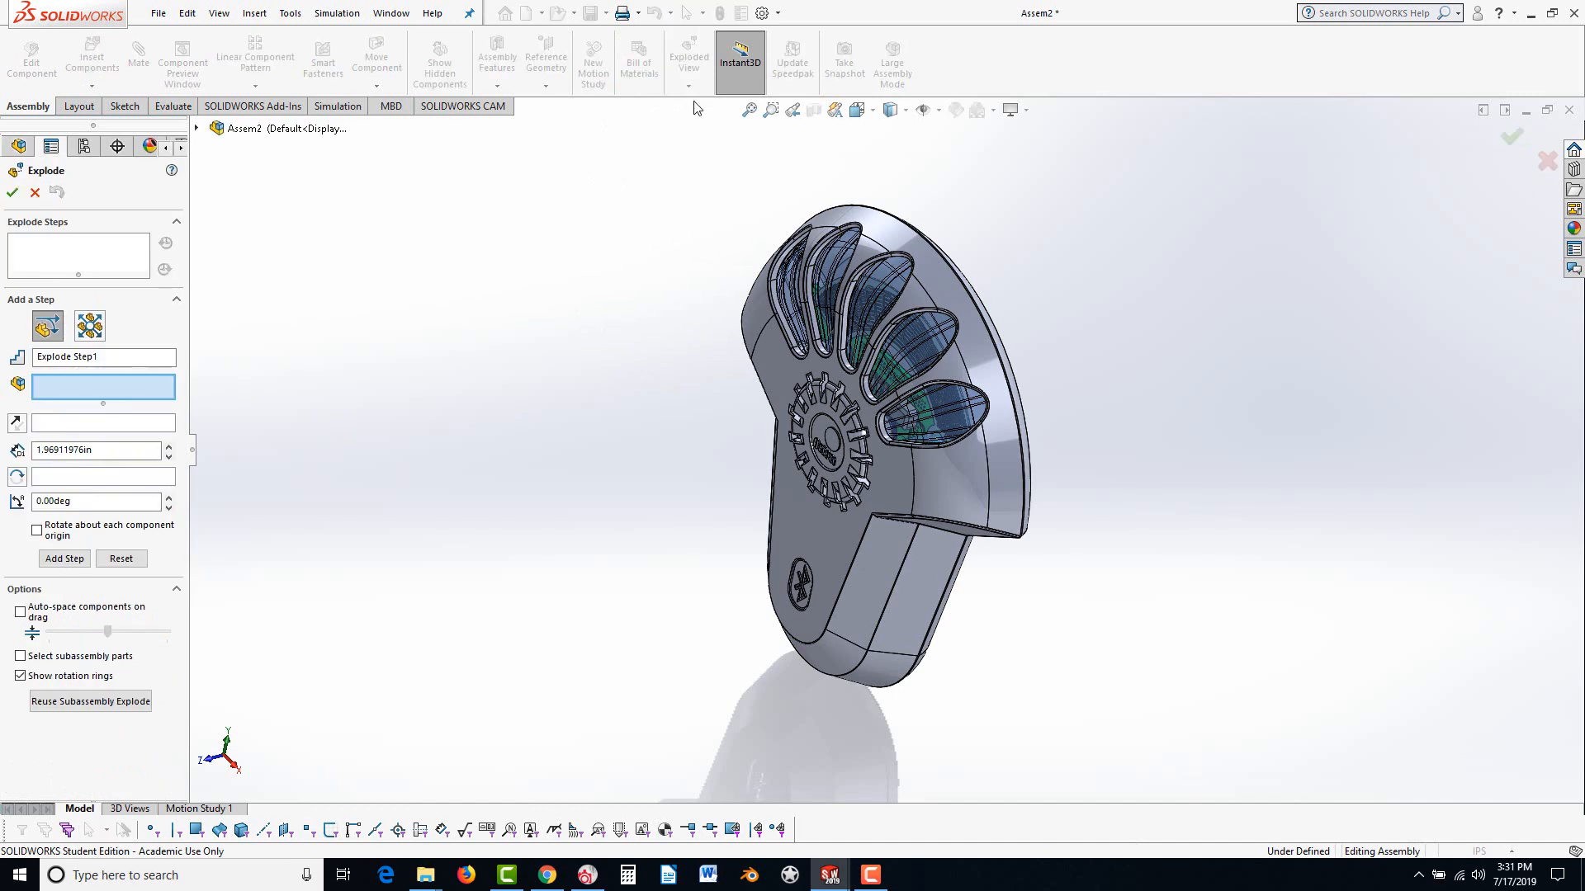
{"action": "left_click", "coordinate": [34, 198]}
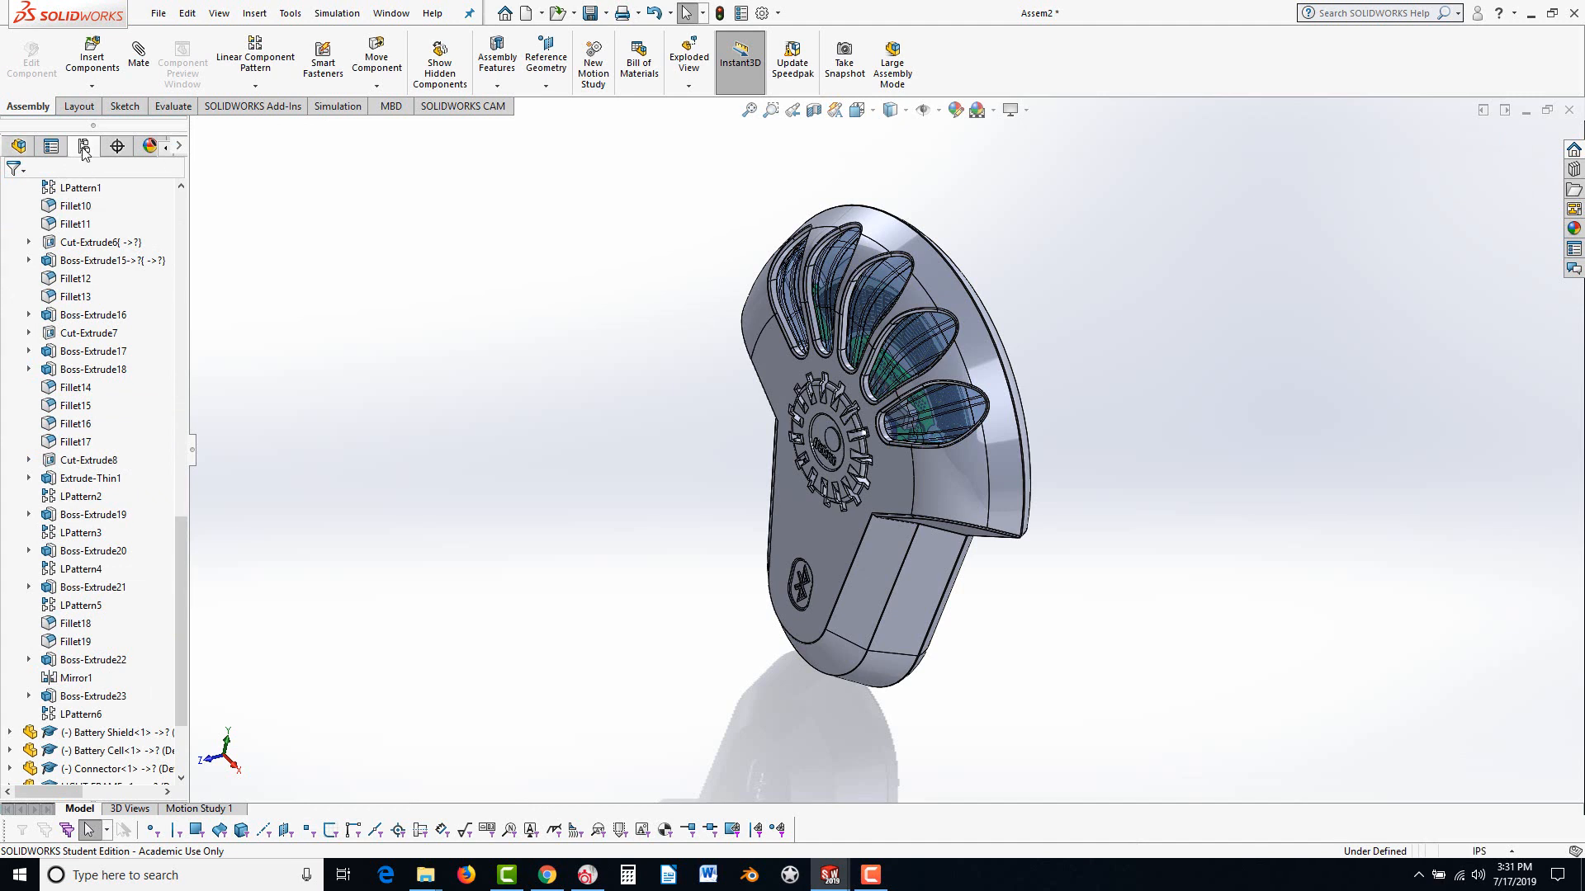
Explode the assembly using Exploded View1 stored under the Default configuration
{"action": "left_click", "coordinate": [84, 147]}
{"action": "left_click", "coordinate": [29, 219]}
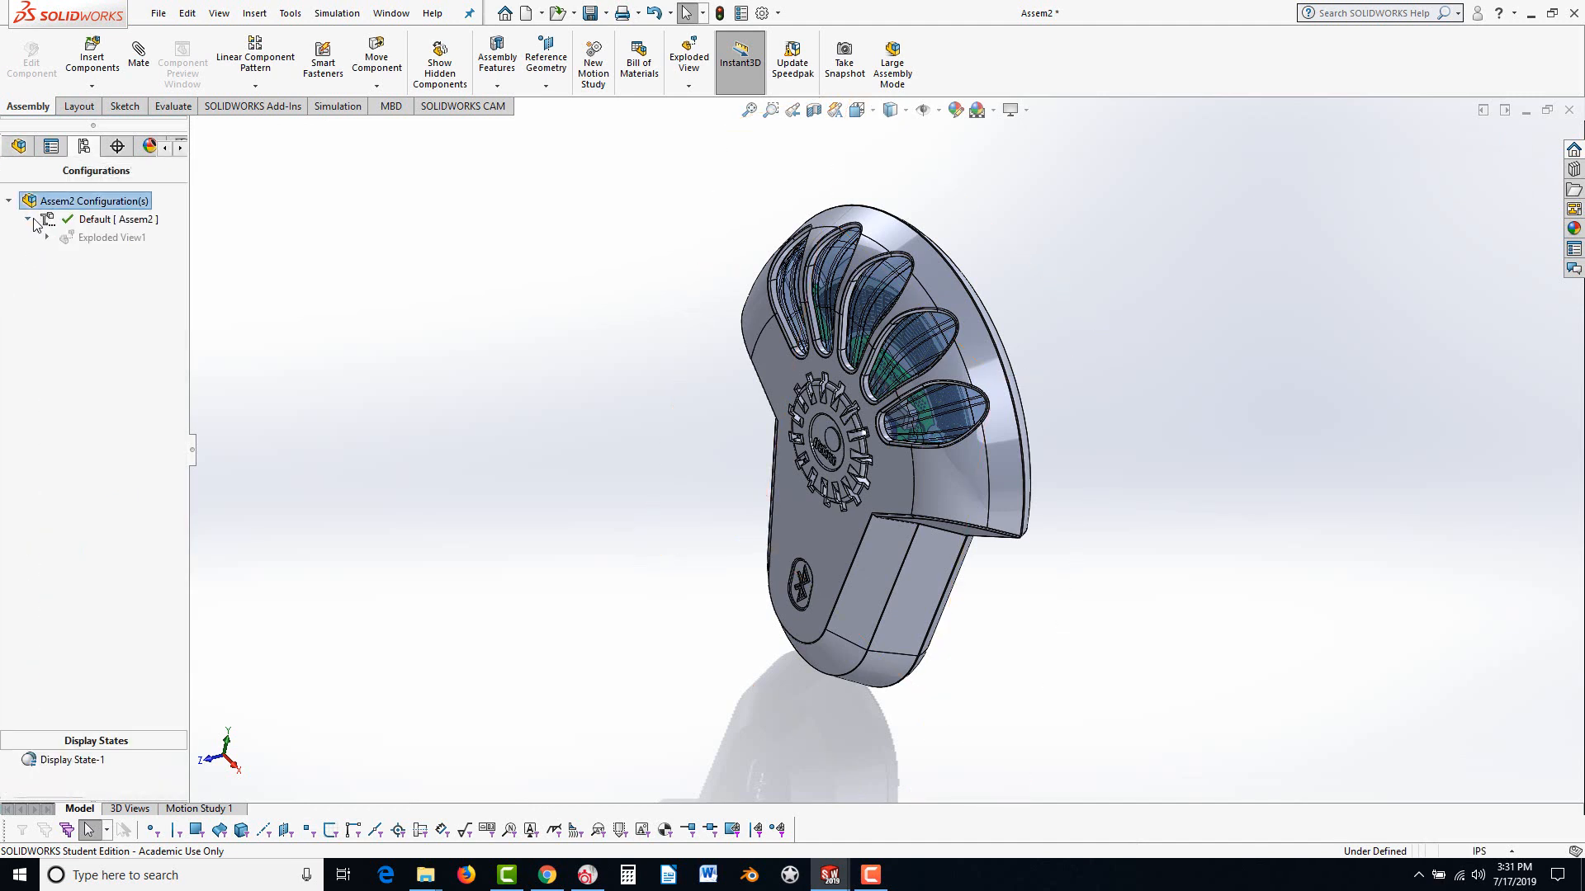
{"action": "left_click", "coordinate": [74, 237]}
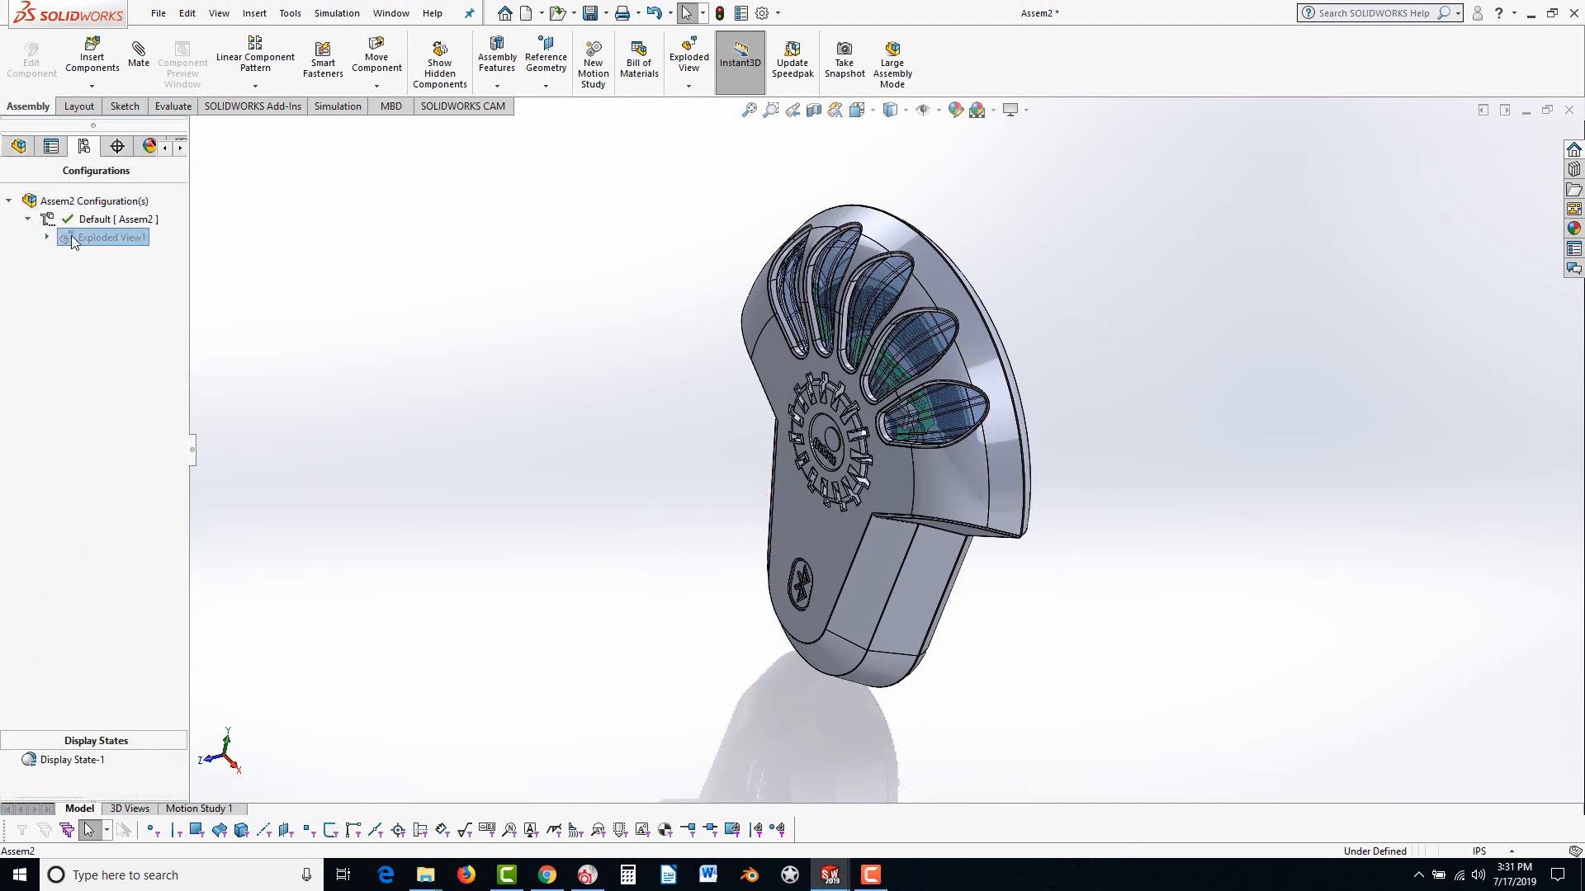
{"action": "right_click", "coordinate": [75, 238]}
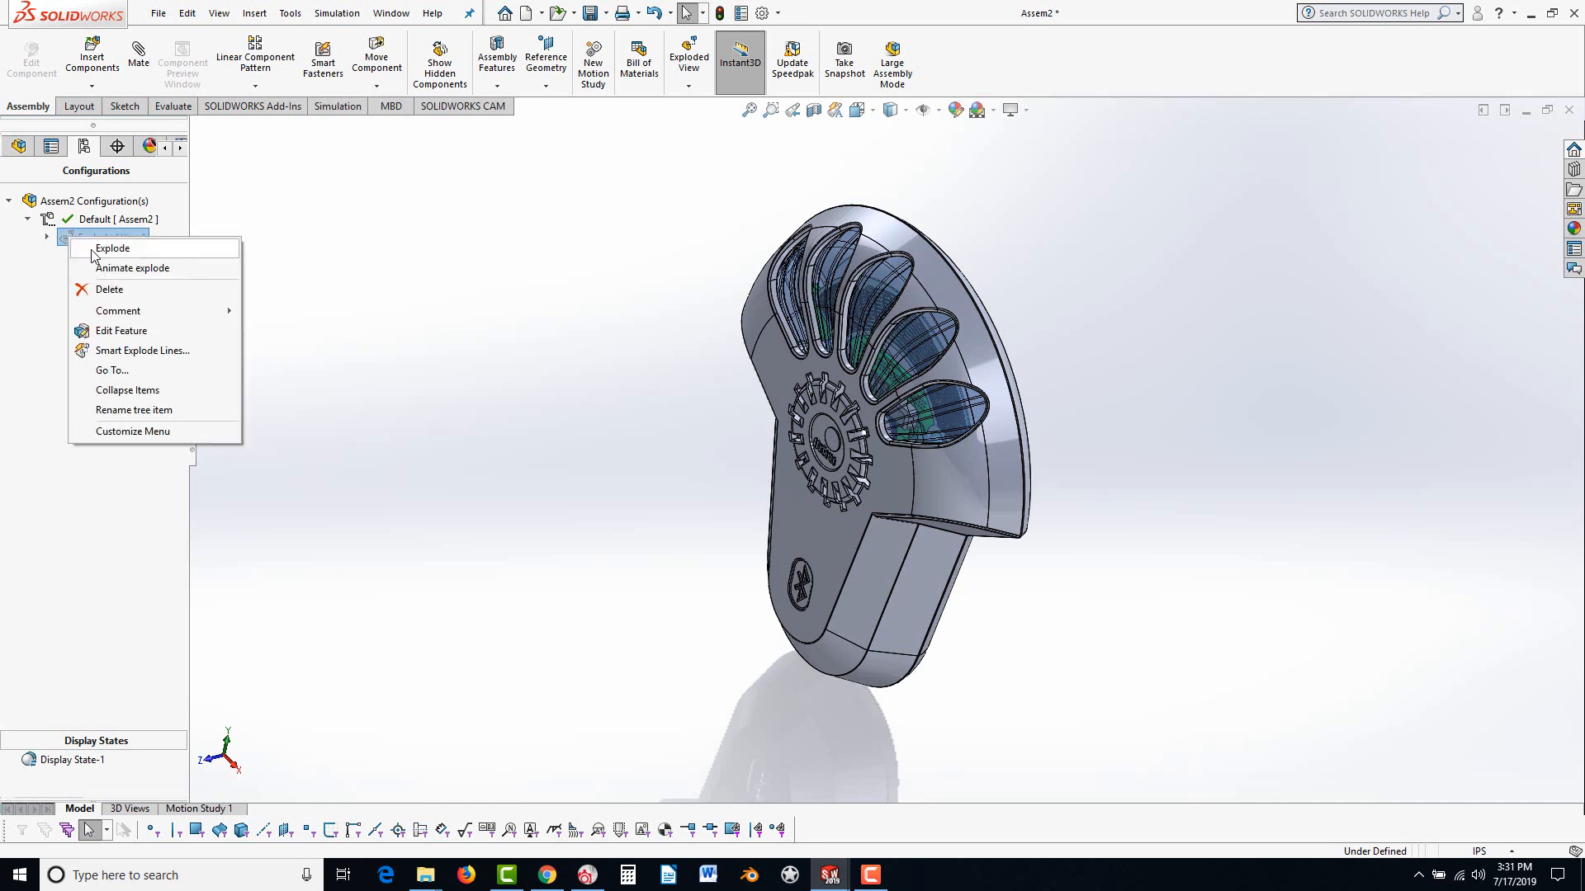
{"action": "left_click", "coordinate": [98, 249]}
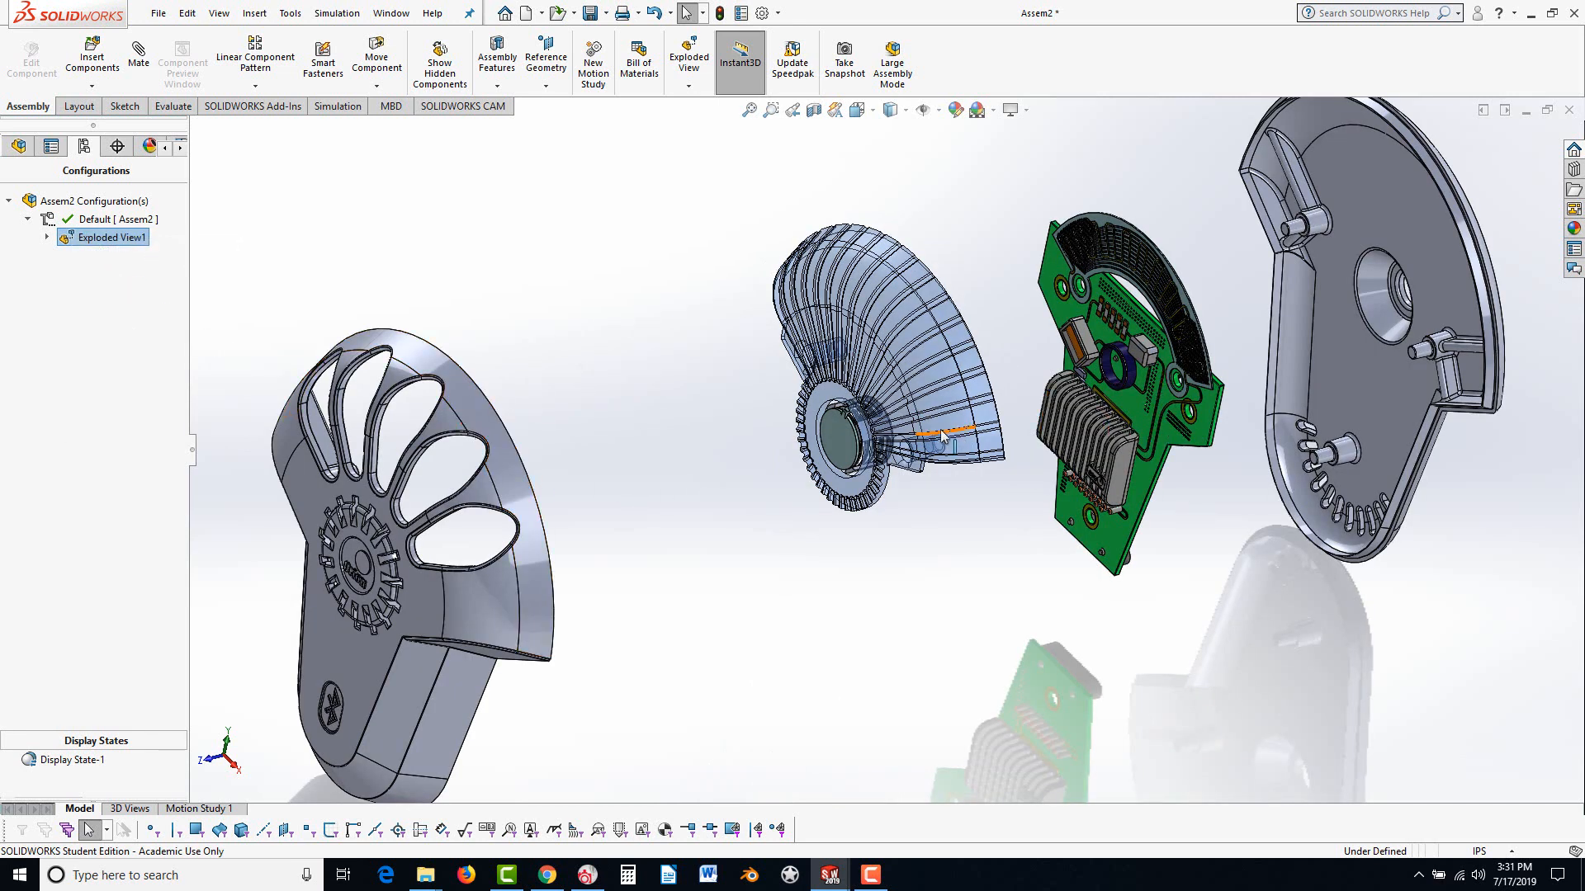
Edit Exploded View1 and explode the light frame about 1.63 in along Z toward the front bezel
{"action": "left_click", "coordinate": [896, 332]}
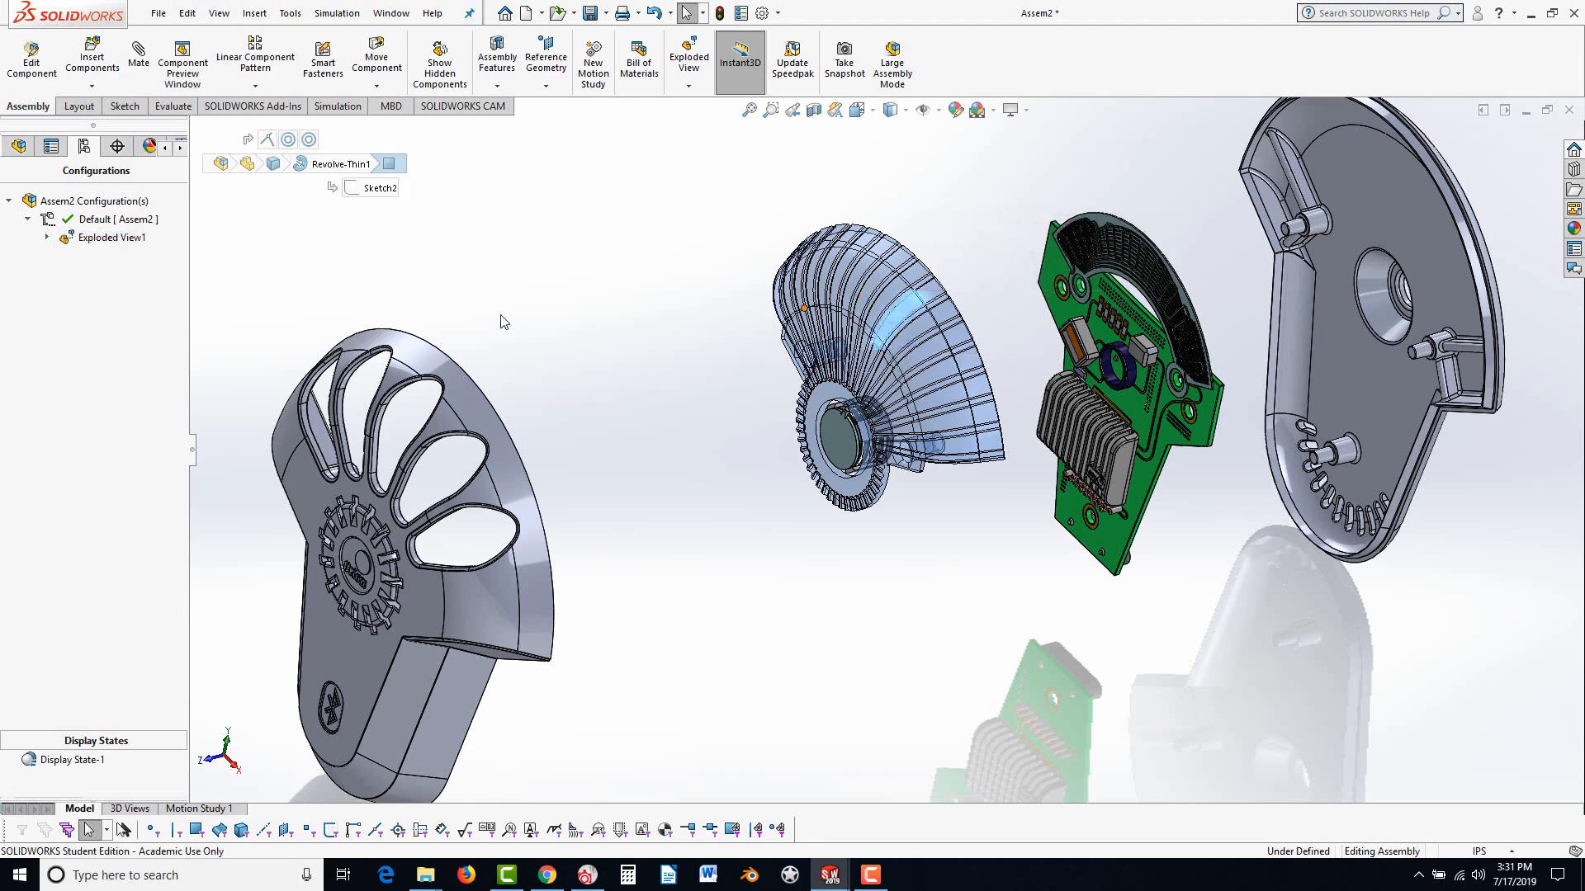
{"action": "right_click", "coordinate": [73, 238]}
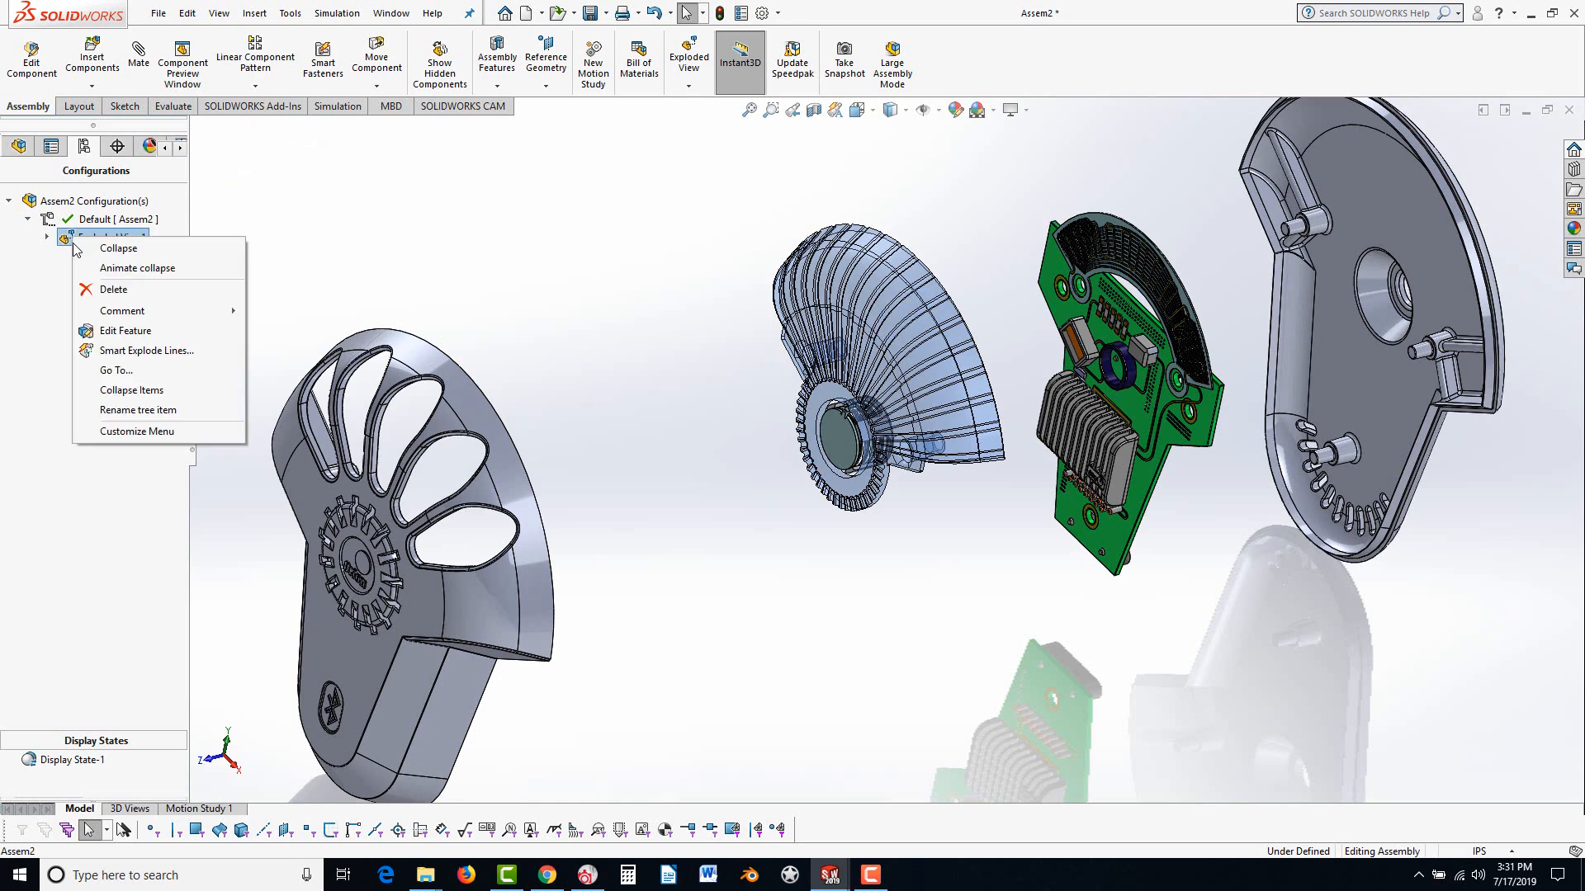
{"action": "left_click", "coordinate": [126, 331]}
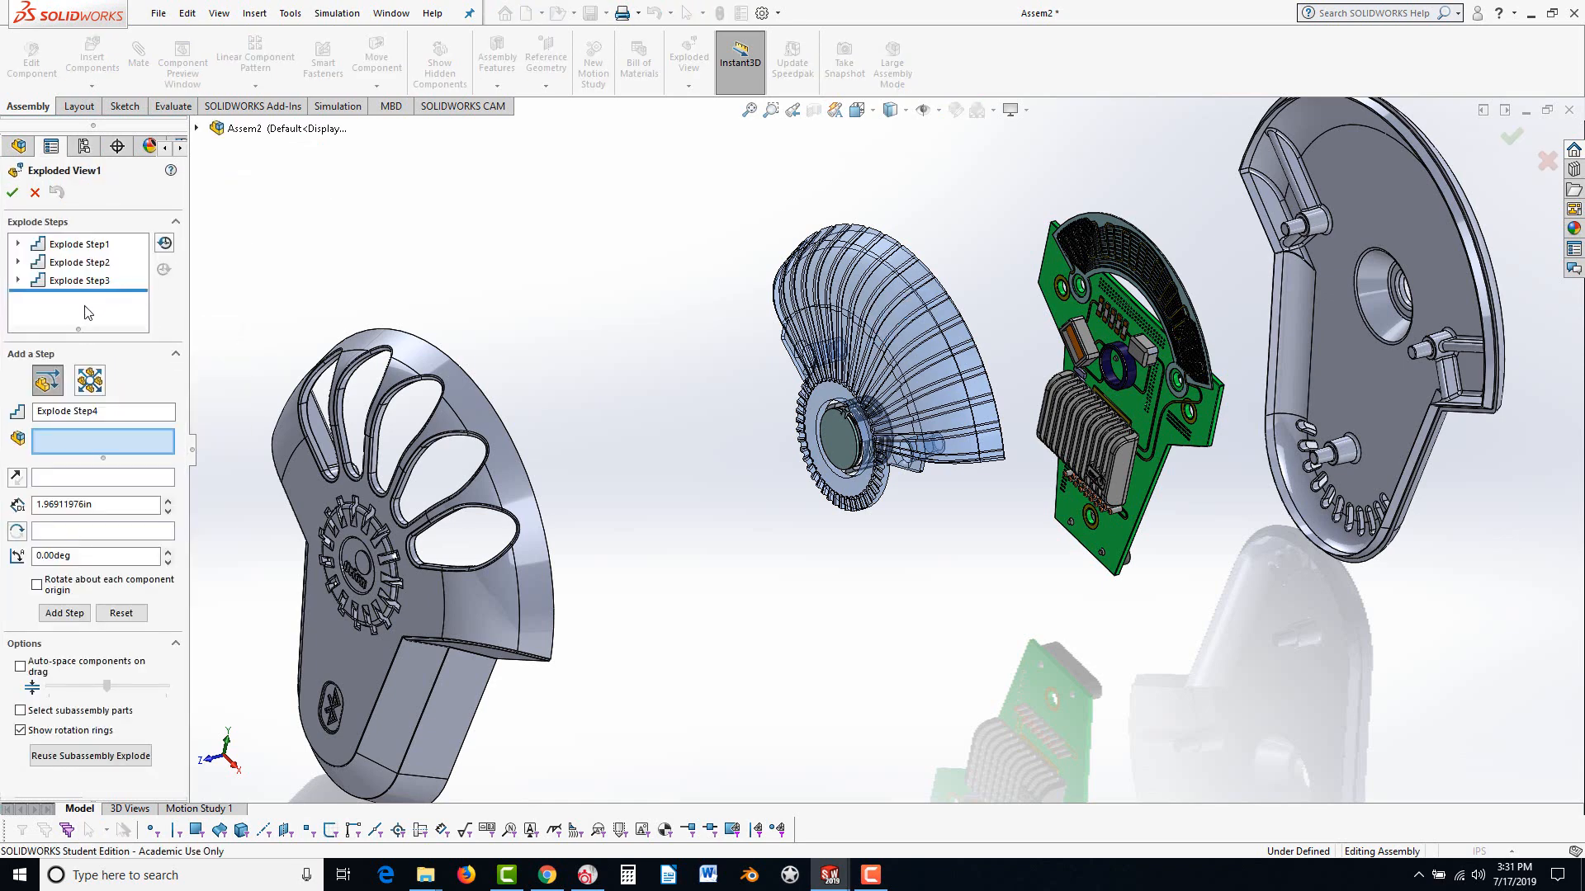
{"action": "left_click", "coordinate": [879, 375]}
{"action": "left_click_drag", "start_coordinate": [805, 413], "coordinate": [652, 520]}
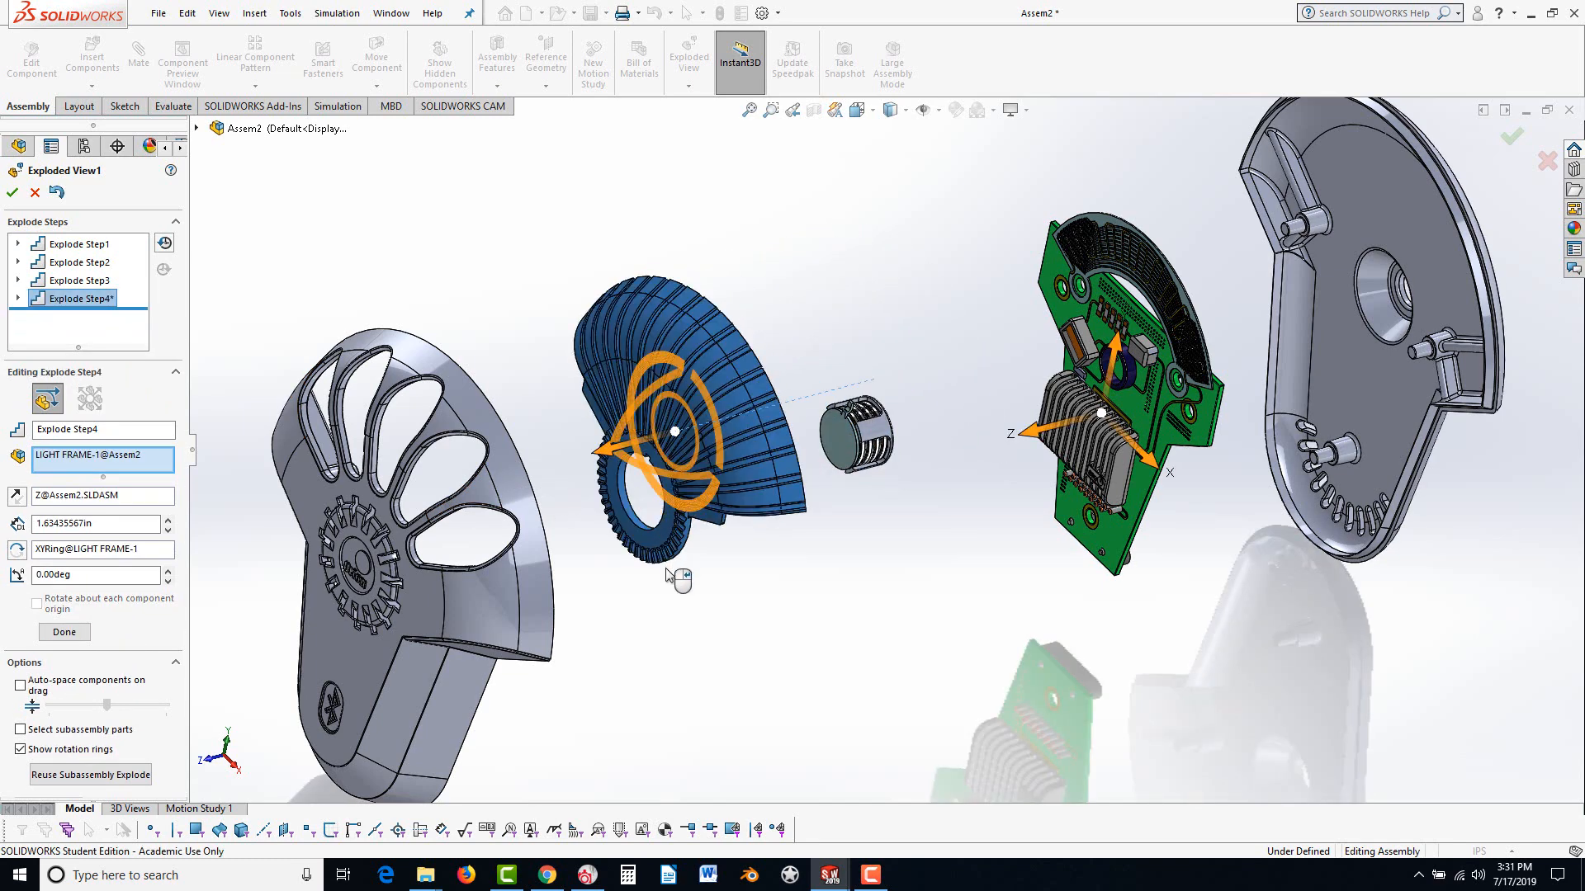
{"action": "right_click", "coordinate": [697, 611]}
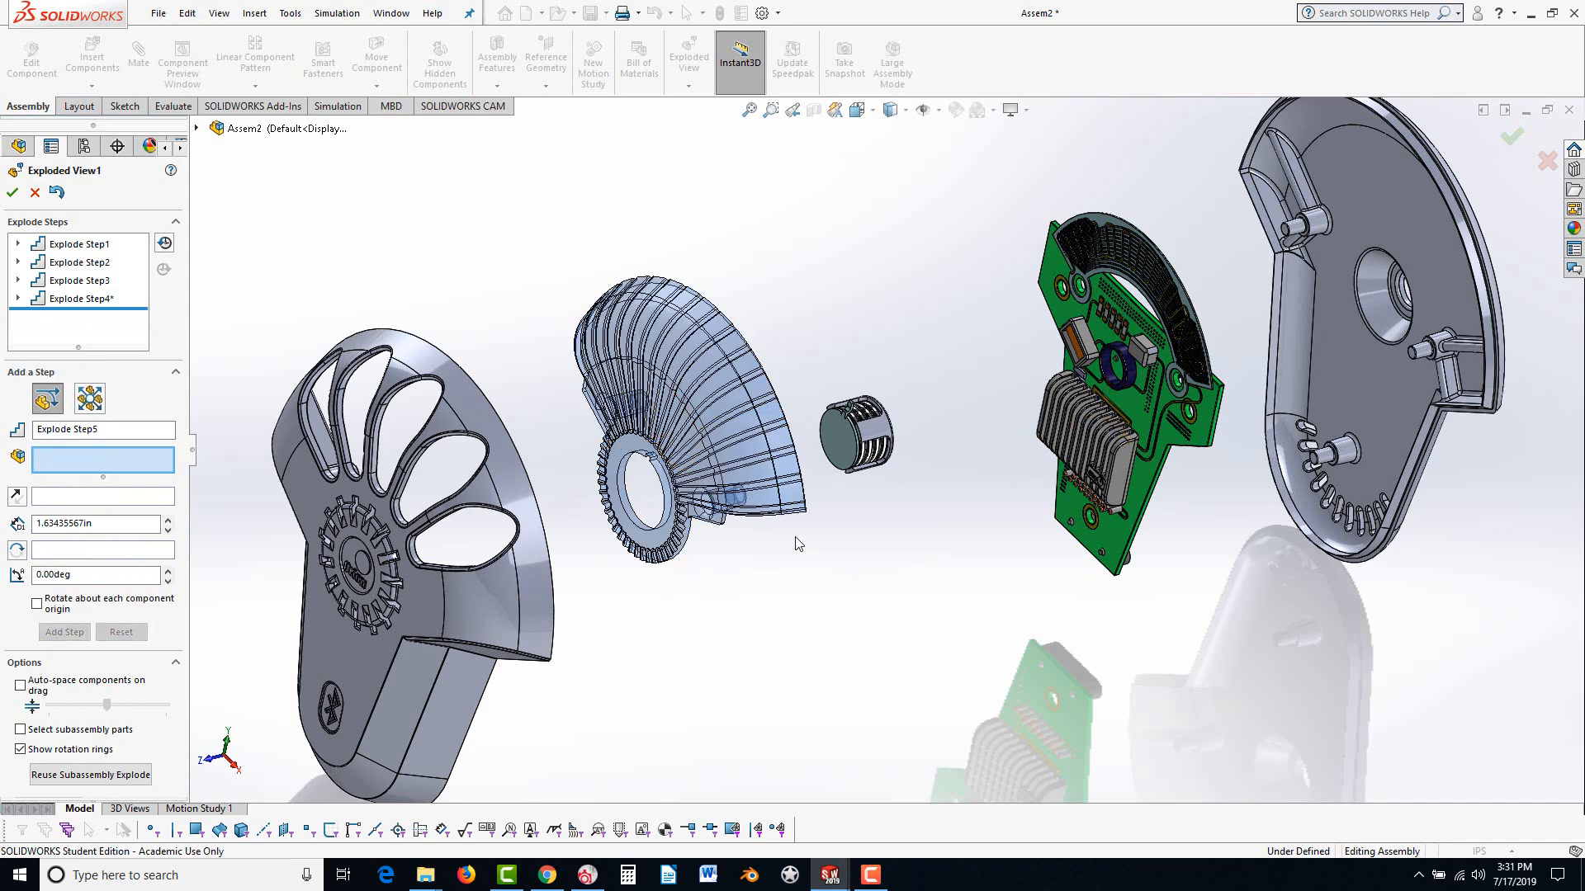
Explode the battery shield about 1.12 in toward the PC board and the connector about 0.33 in toward the light frame
{"action": "left_click", "coordinate": [863, 442]}
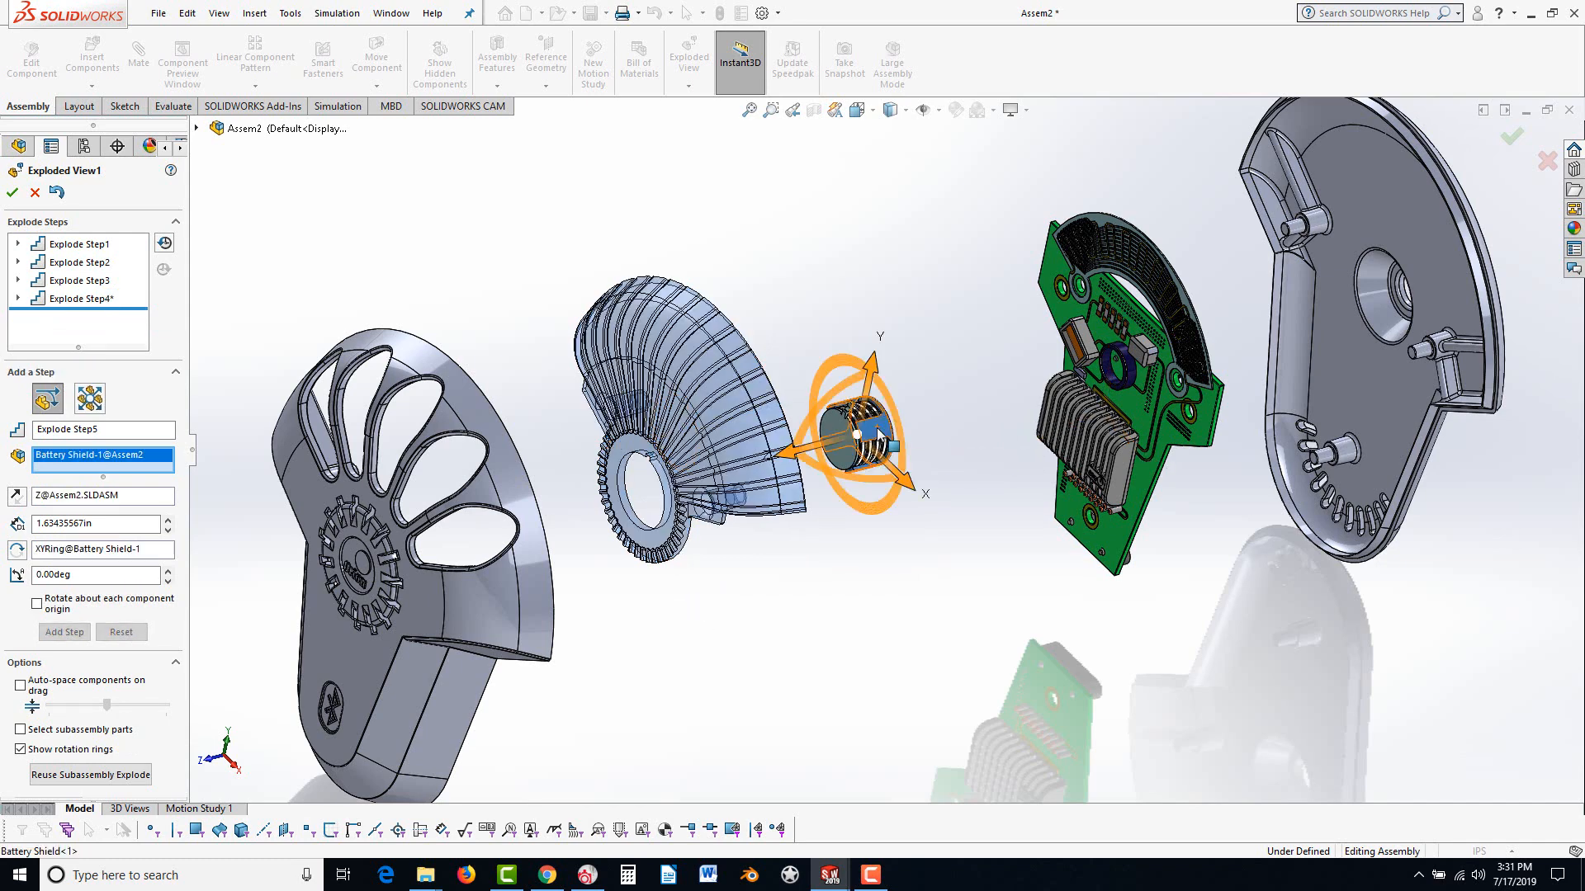
{"action": "left_click_drag", "start_coordinate": [800, 453], "coordinate": [936, 426]}
{"action": "right_click", "coordinate": [877, 506]}
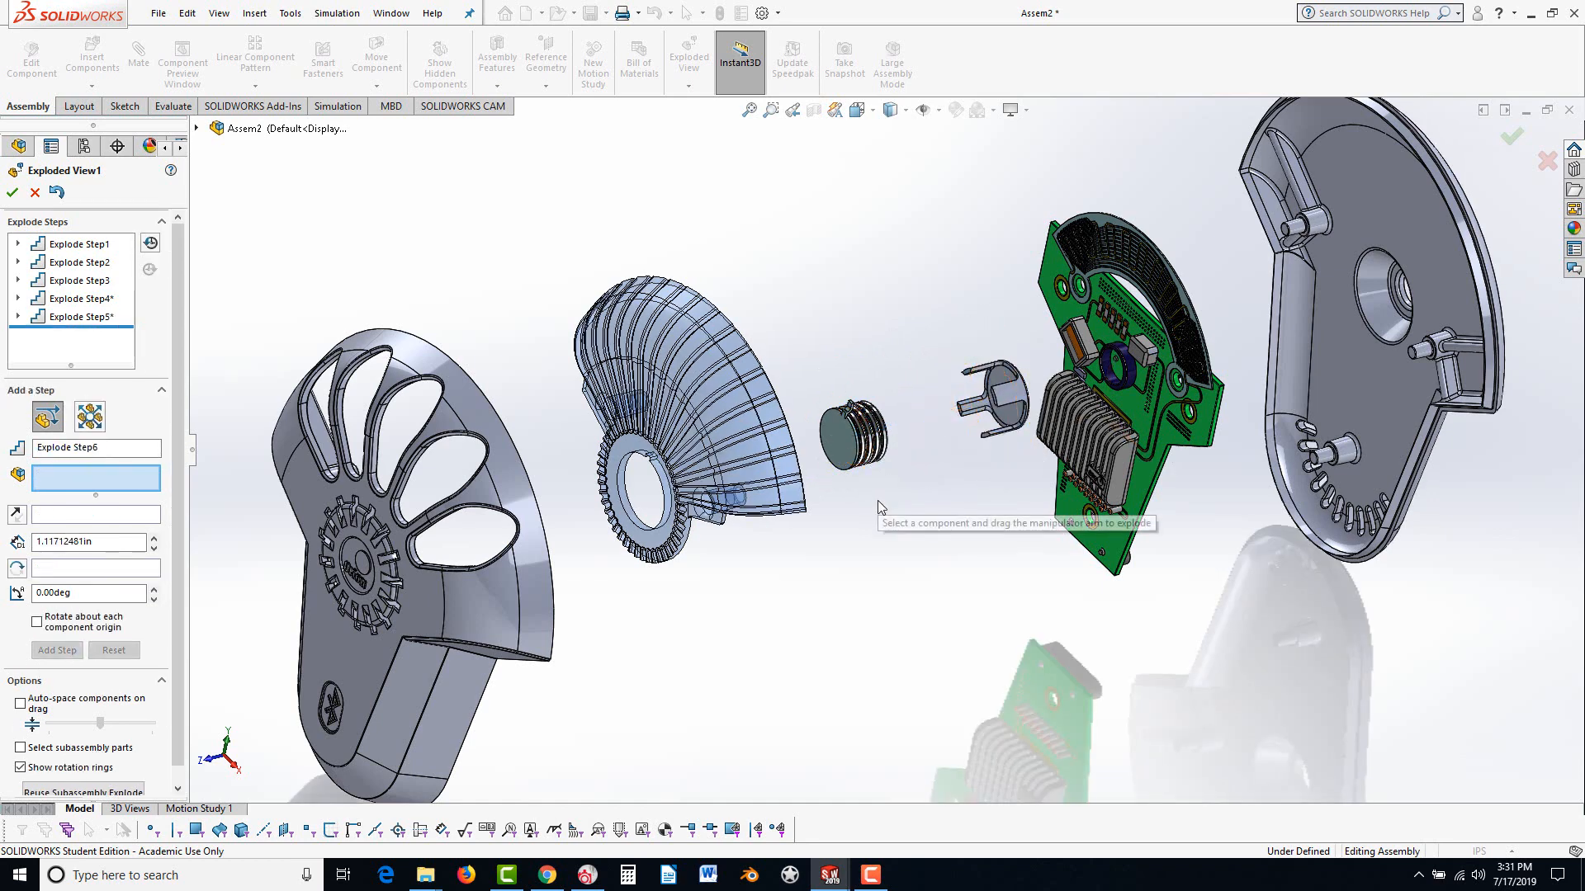
{"action": "left_click", "coordinate": [844, 457]}
{"action": "left_click_drag", "start_coordinate": [825, 453], "coordinate": [735, 464]}
{"action": "right_click", "coordinate": [806, 576]}
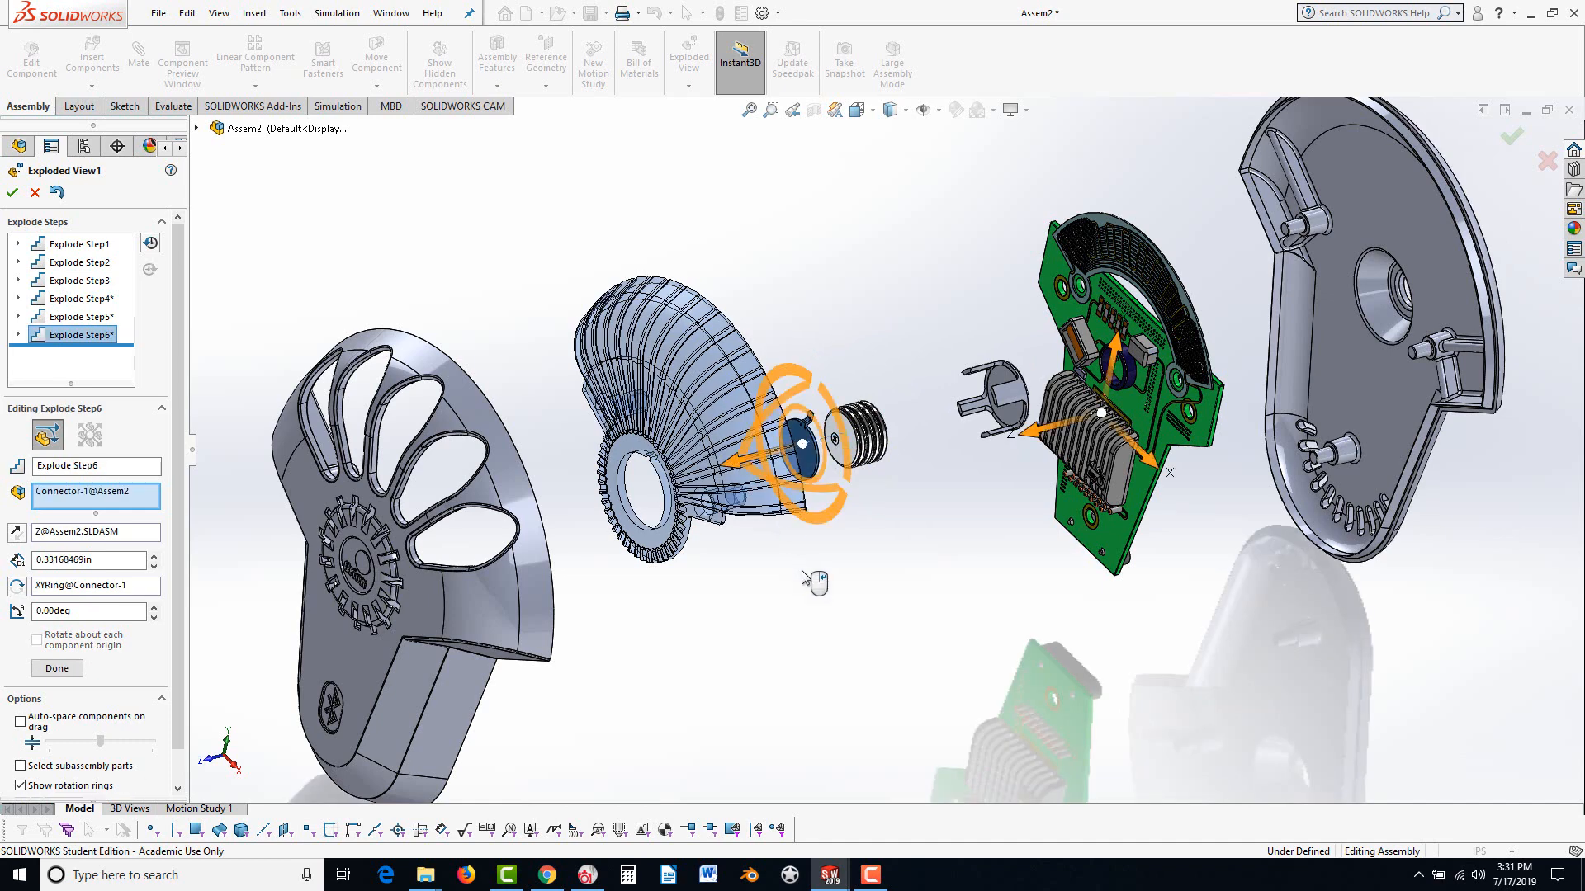
Explode the battery cell nearest the shield about 0.47 in and its neighbouring cell about 0.24 in along Z toward the battery shield
{"action": "scroll", "coordinate": [887, 440], "scroll_direction": "down", "scroll_amount": 5}
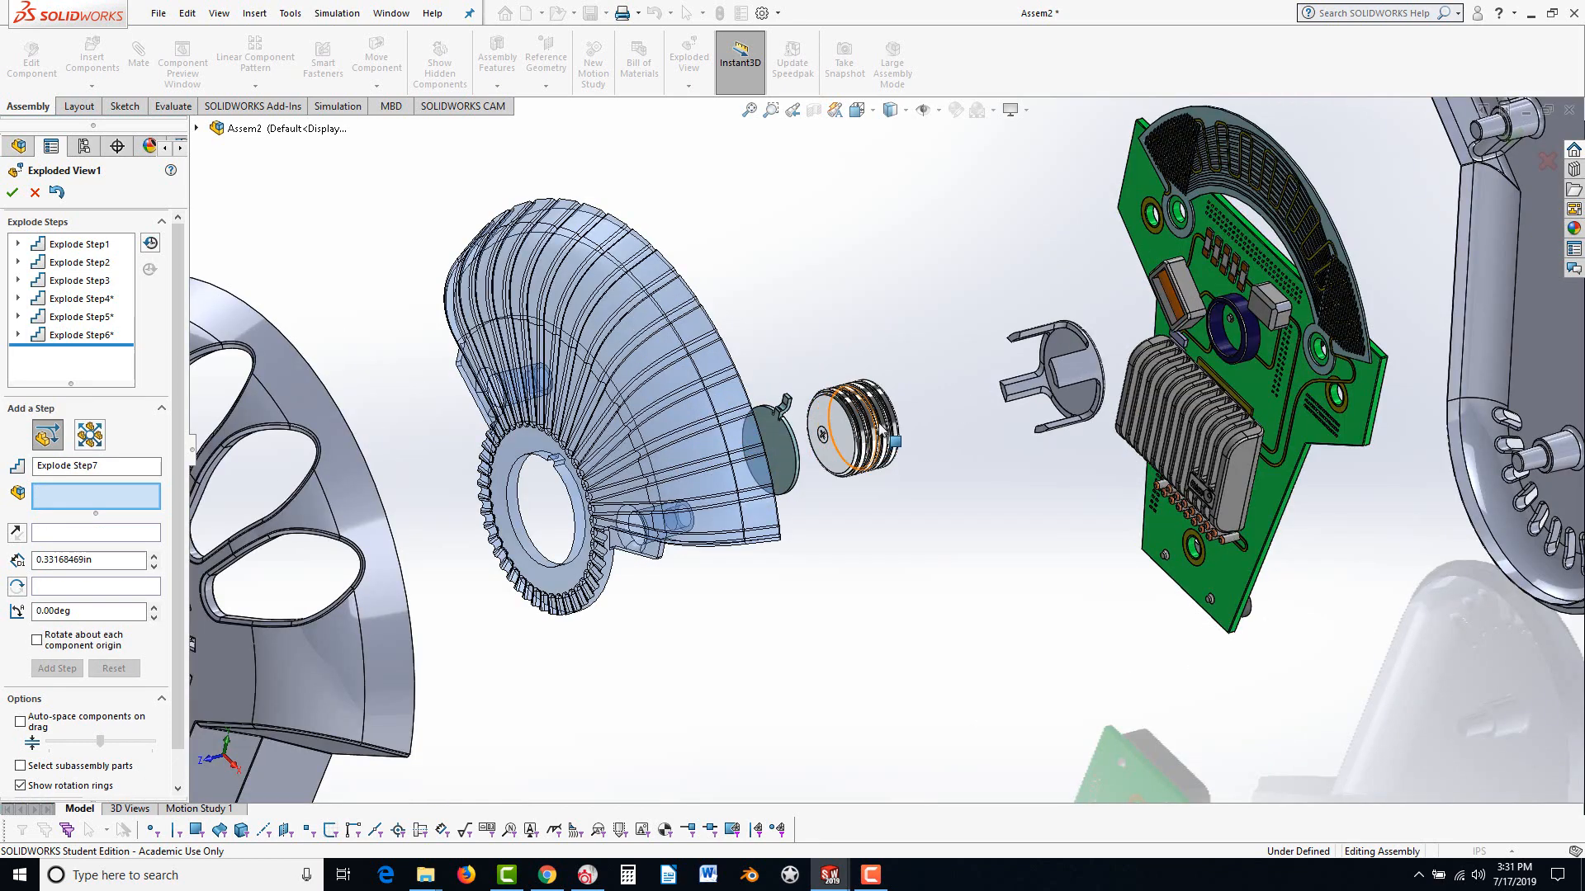
{"action": "left_click", "coordinate": [905, 413]}
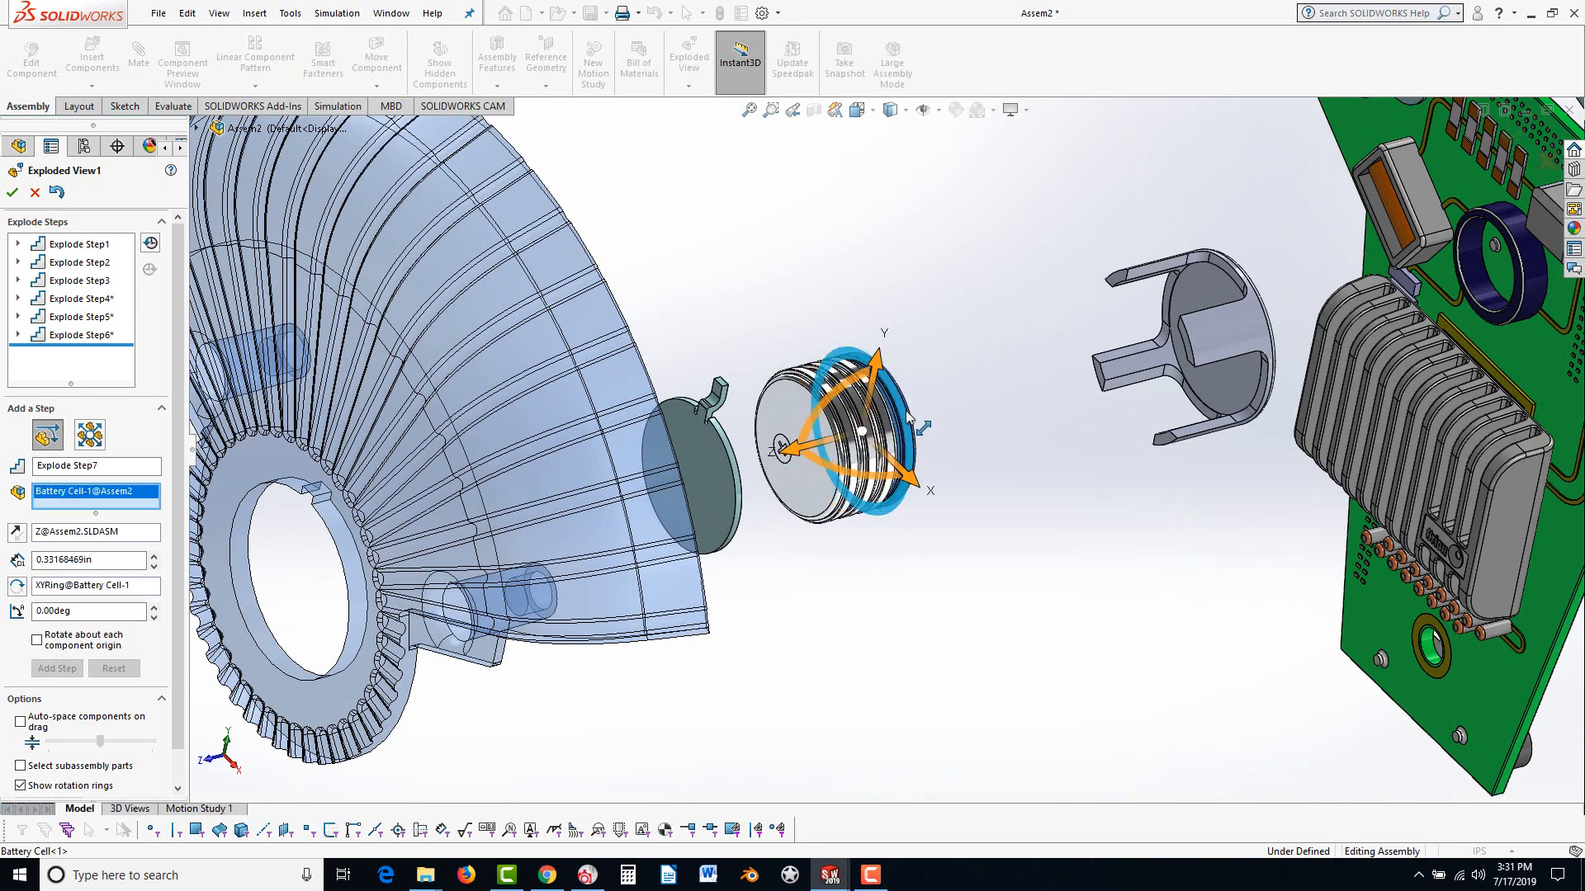
{"action": "left_click_drag", "start_coordinate": [863, 435], "coordinate": [991, 400]}
{"action": "left_click", "coordinate": [908, 462]}
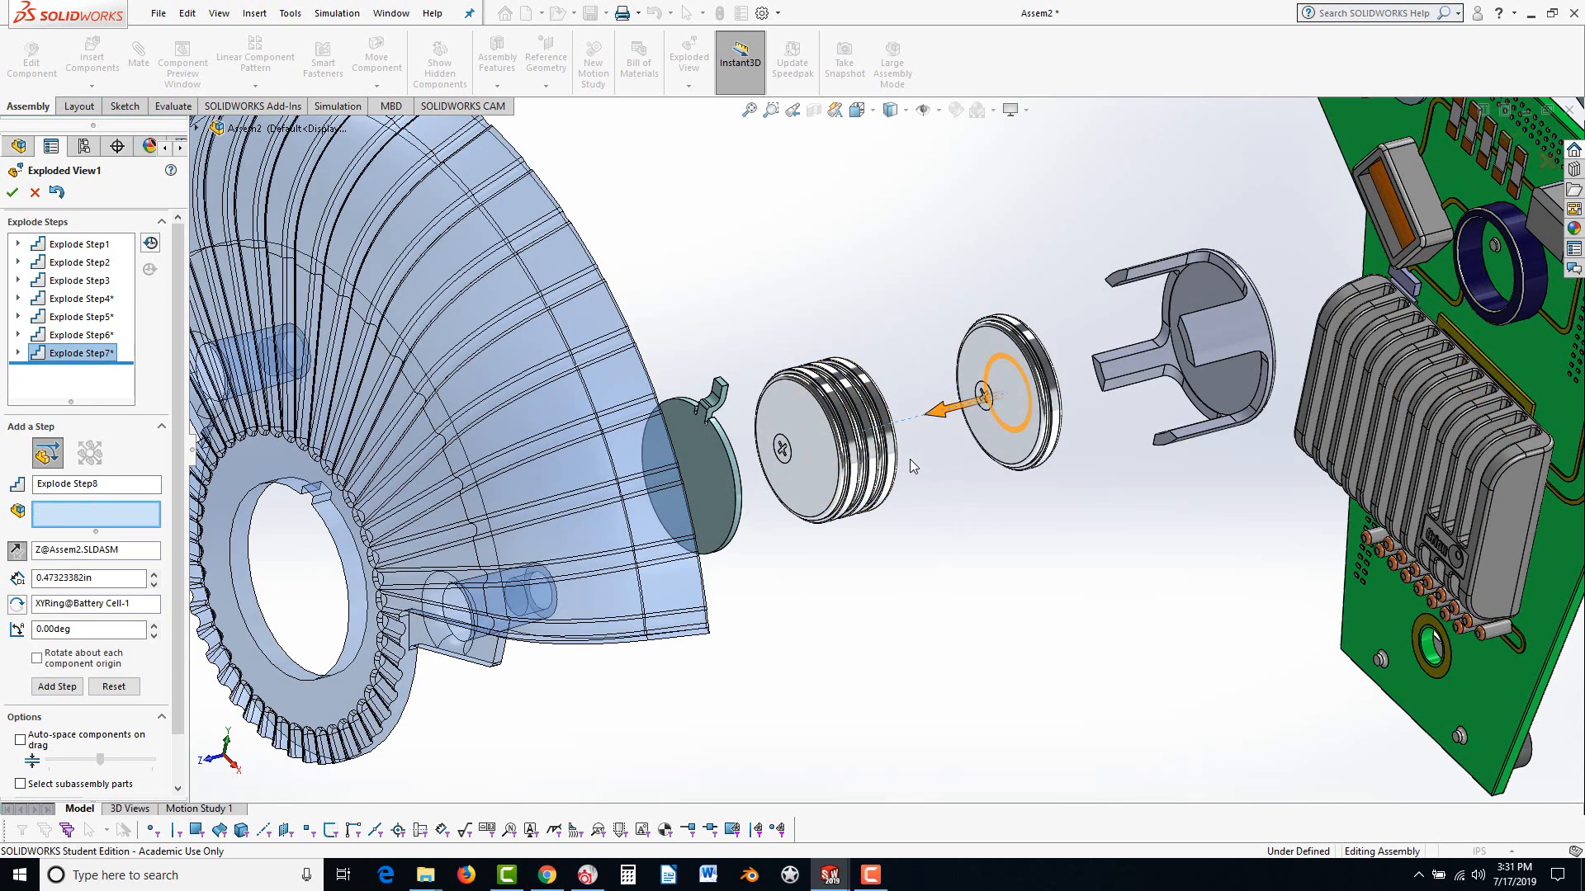
{"action": "left_click", "coordinate": [888, 423]}
{"action": "left_click_drag", "start_coordinate": [753, 465], "coordinate": [888, 492]}
{"action": "left_click", "coordinate": [888, 492]}
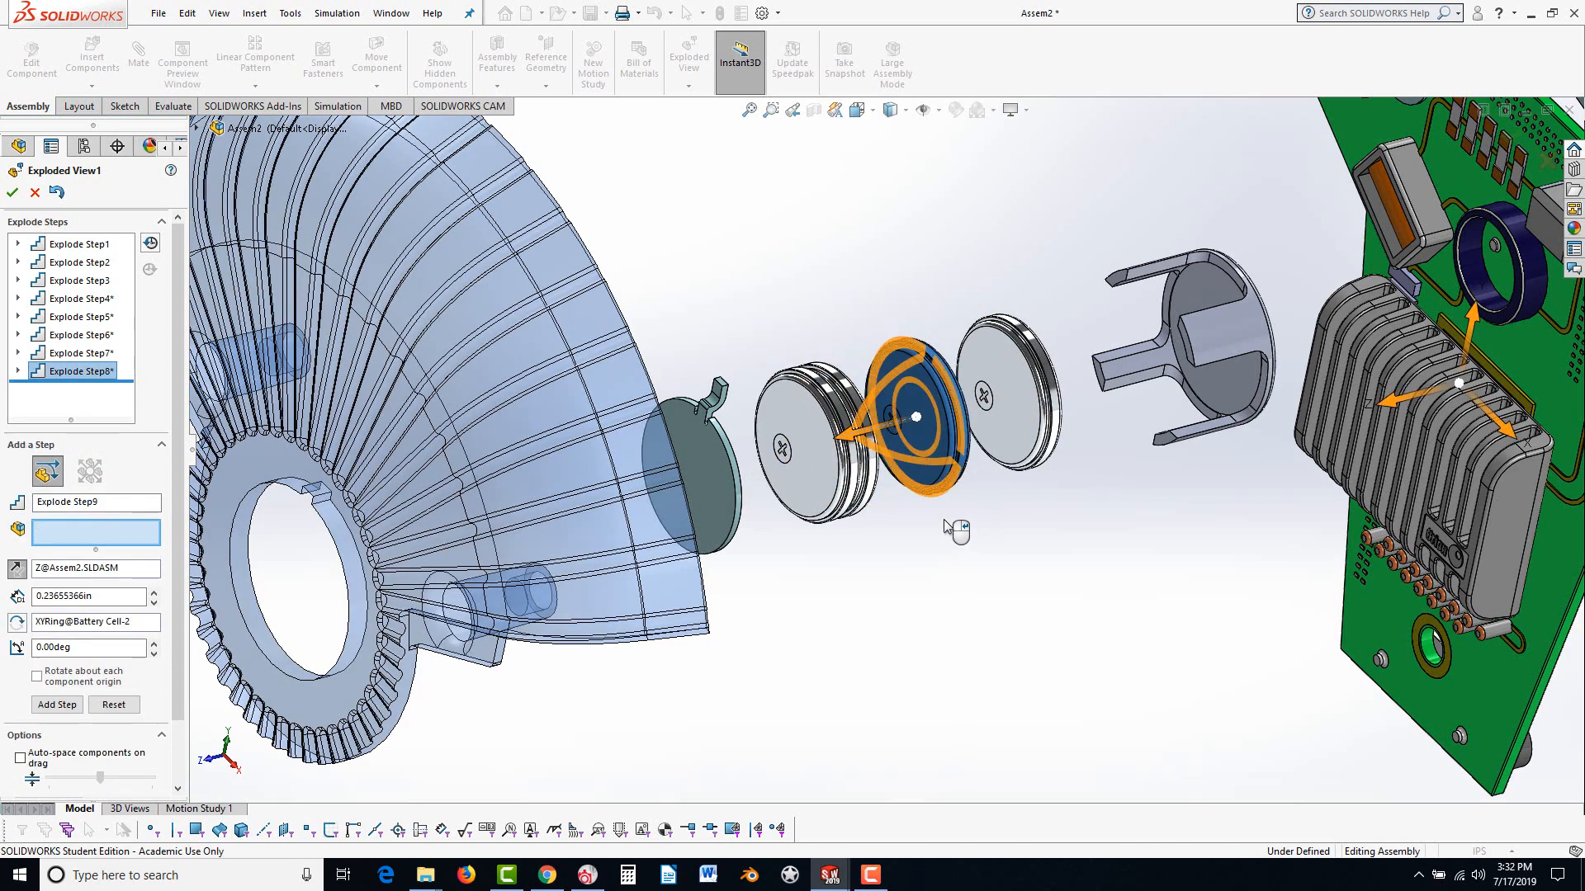
Explode the battery cell nearest the connector about 0.21 in along Z toward the light frame and finish editing the exploded view
{"action": "left_click", "coordinate": [859, 452]}
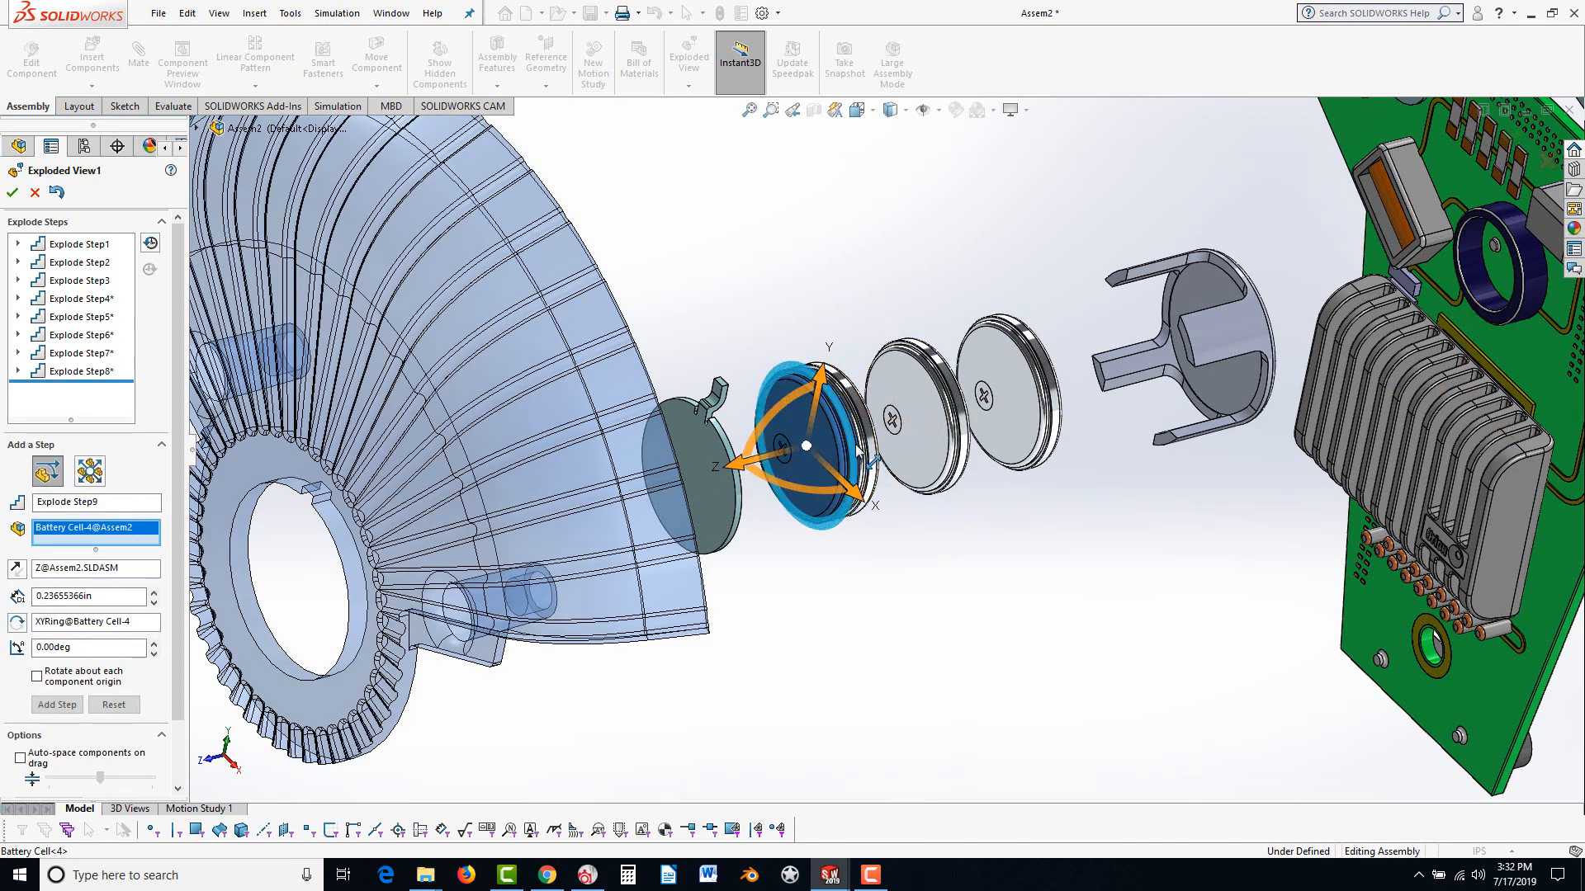
{"action": "left_click_drag", "start_coordinate": [739, 464], "coordinate": [675, 504]}
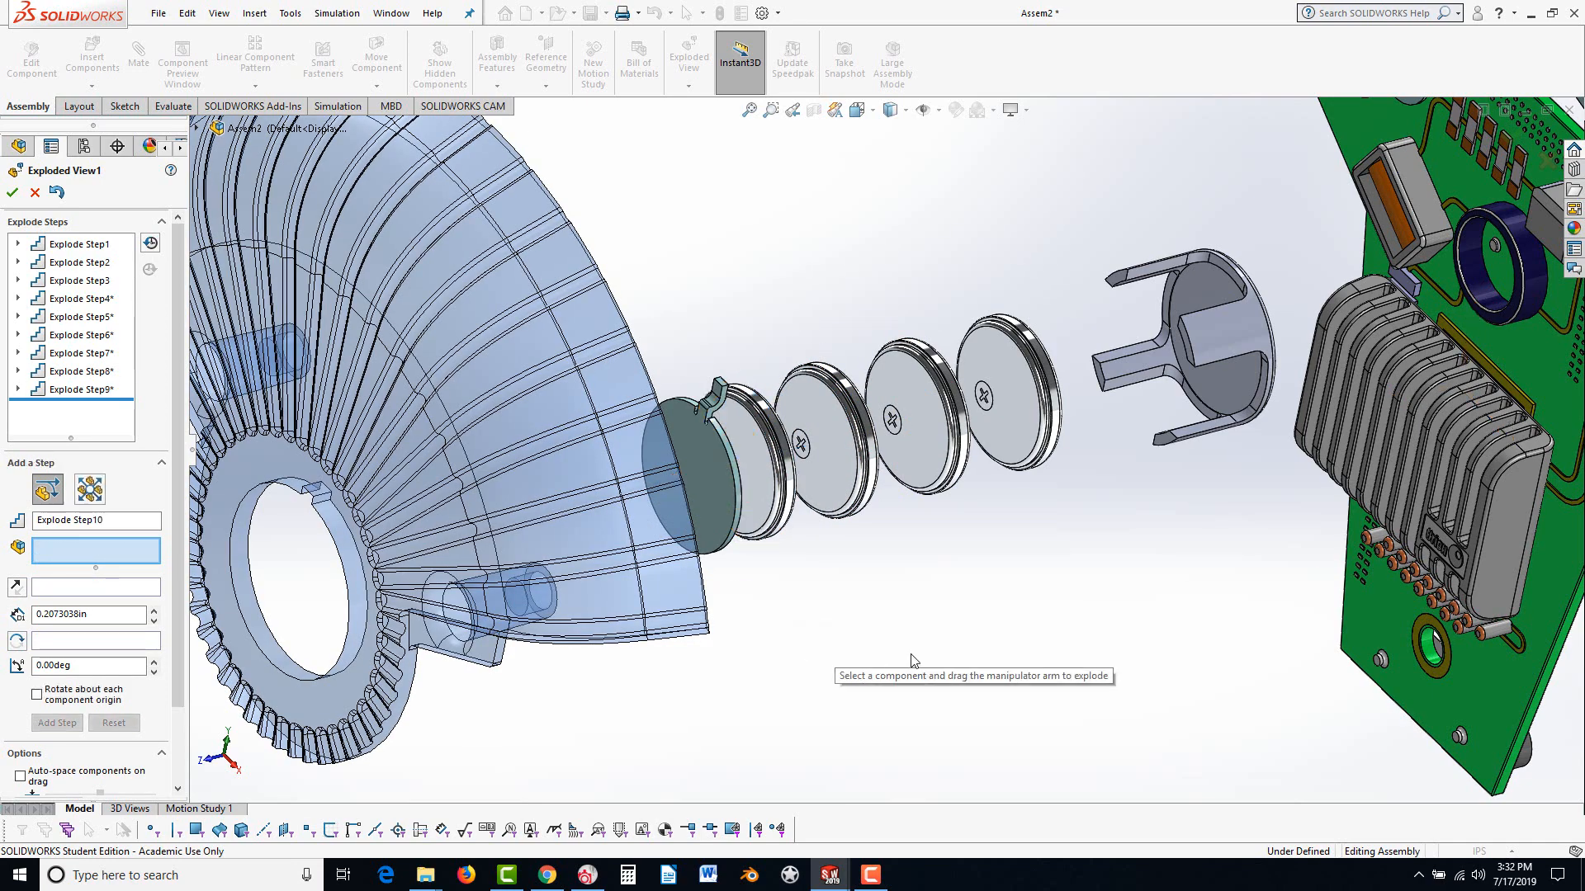
{"action": "scroll", "coordinate": [916, 658], "scroll_direction": "up", "scroll_amount": 6}
{"action": "middle_click_drag", "start_coordinate": [959, 587], "coordinate": [949, 479]}
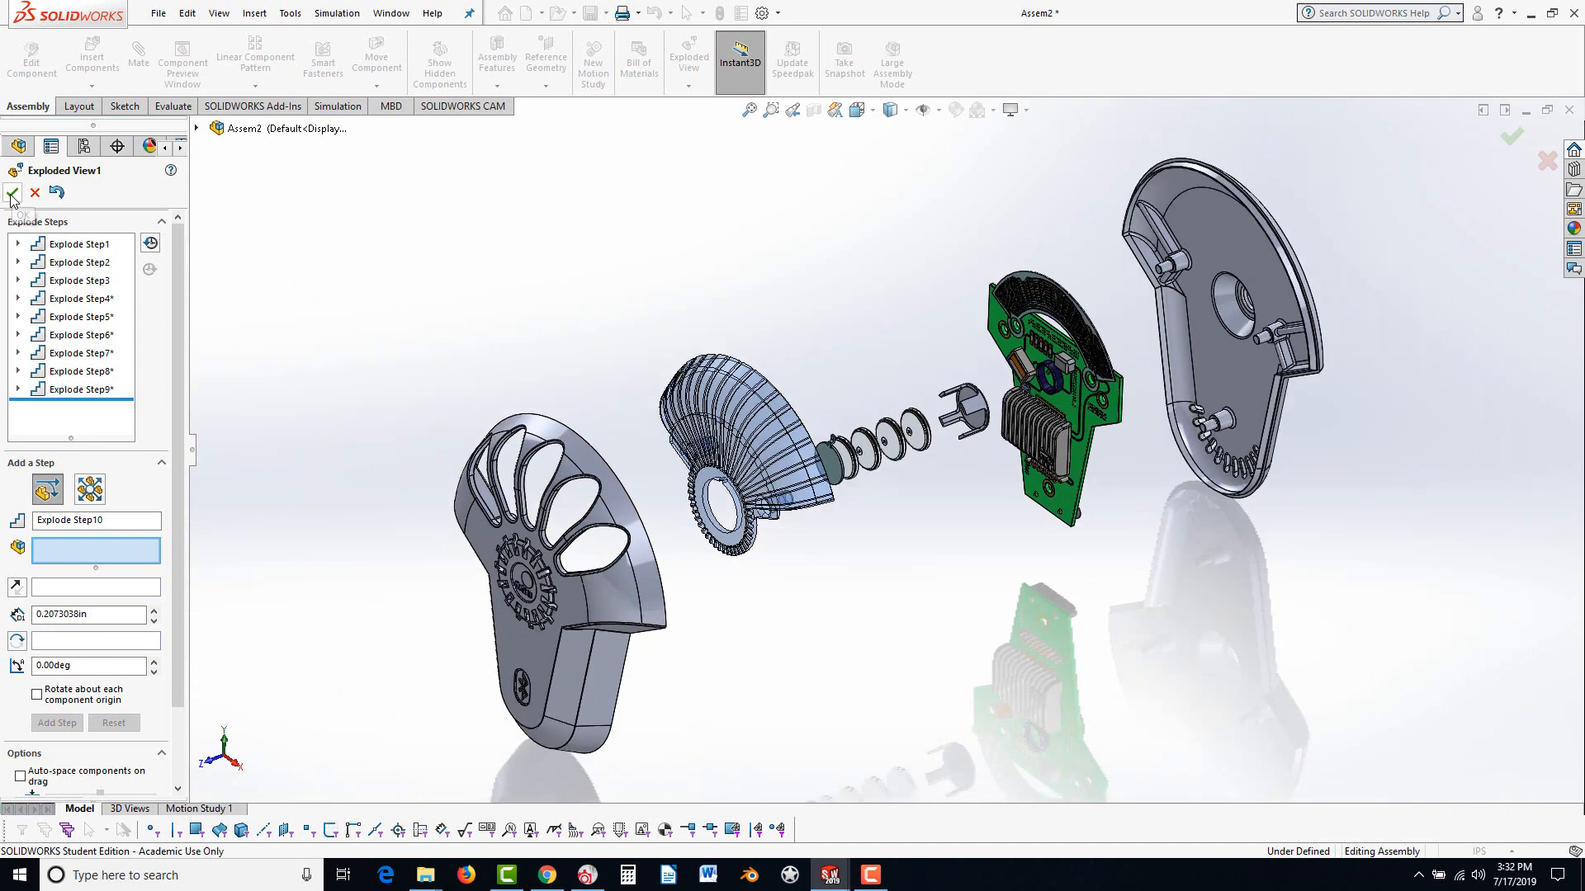
{"action": "left_click", "coordinate": [13, 195]}
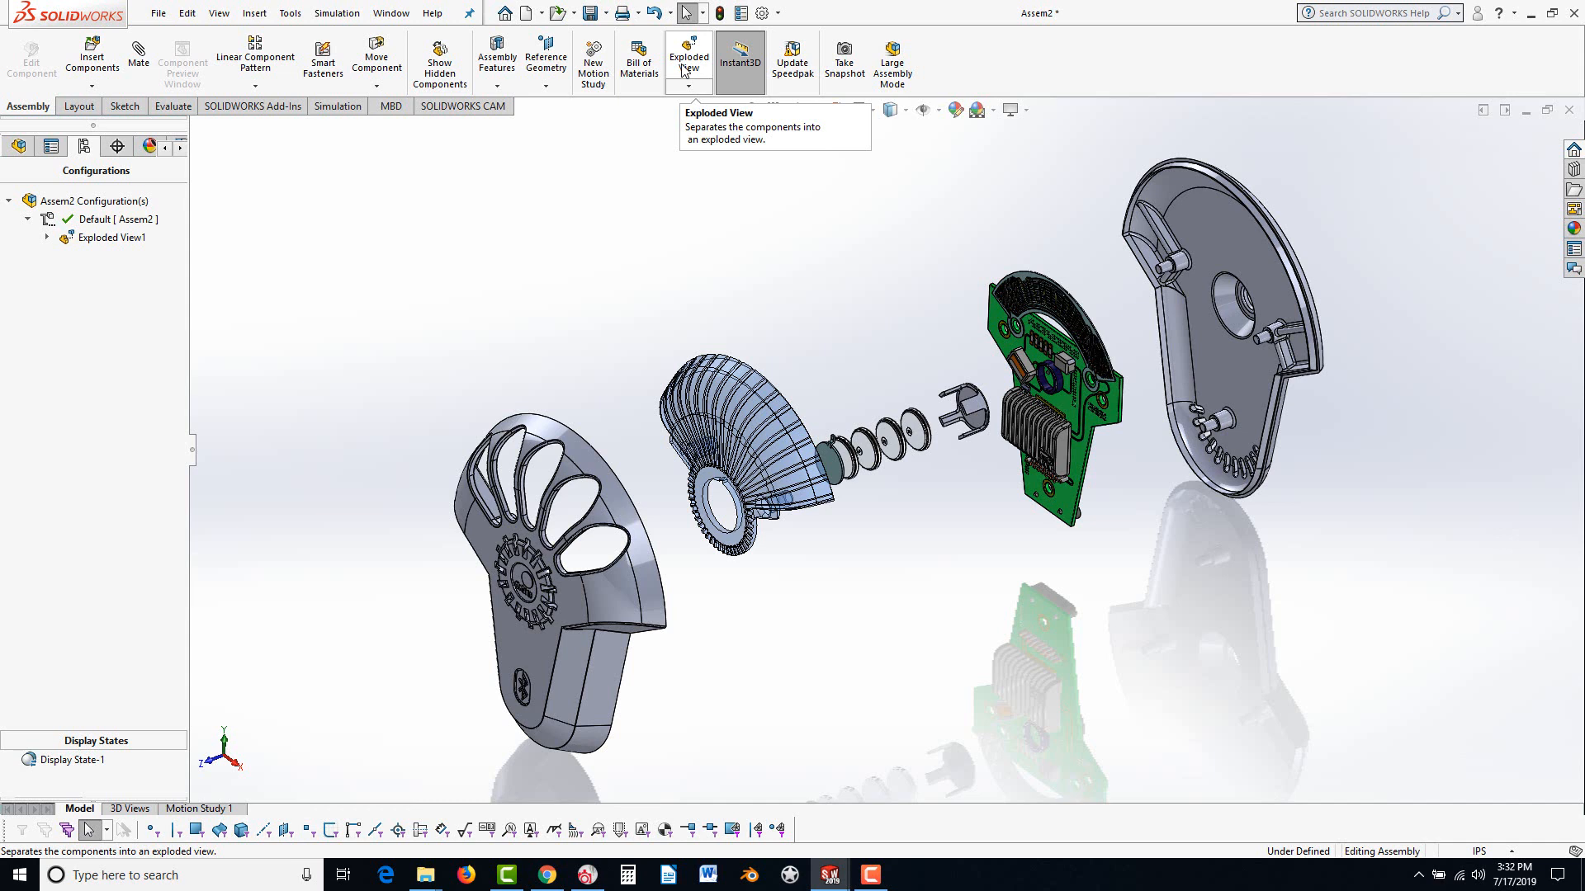
{"action": "left_click", "coordinate": [82, 203]}
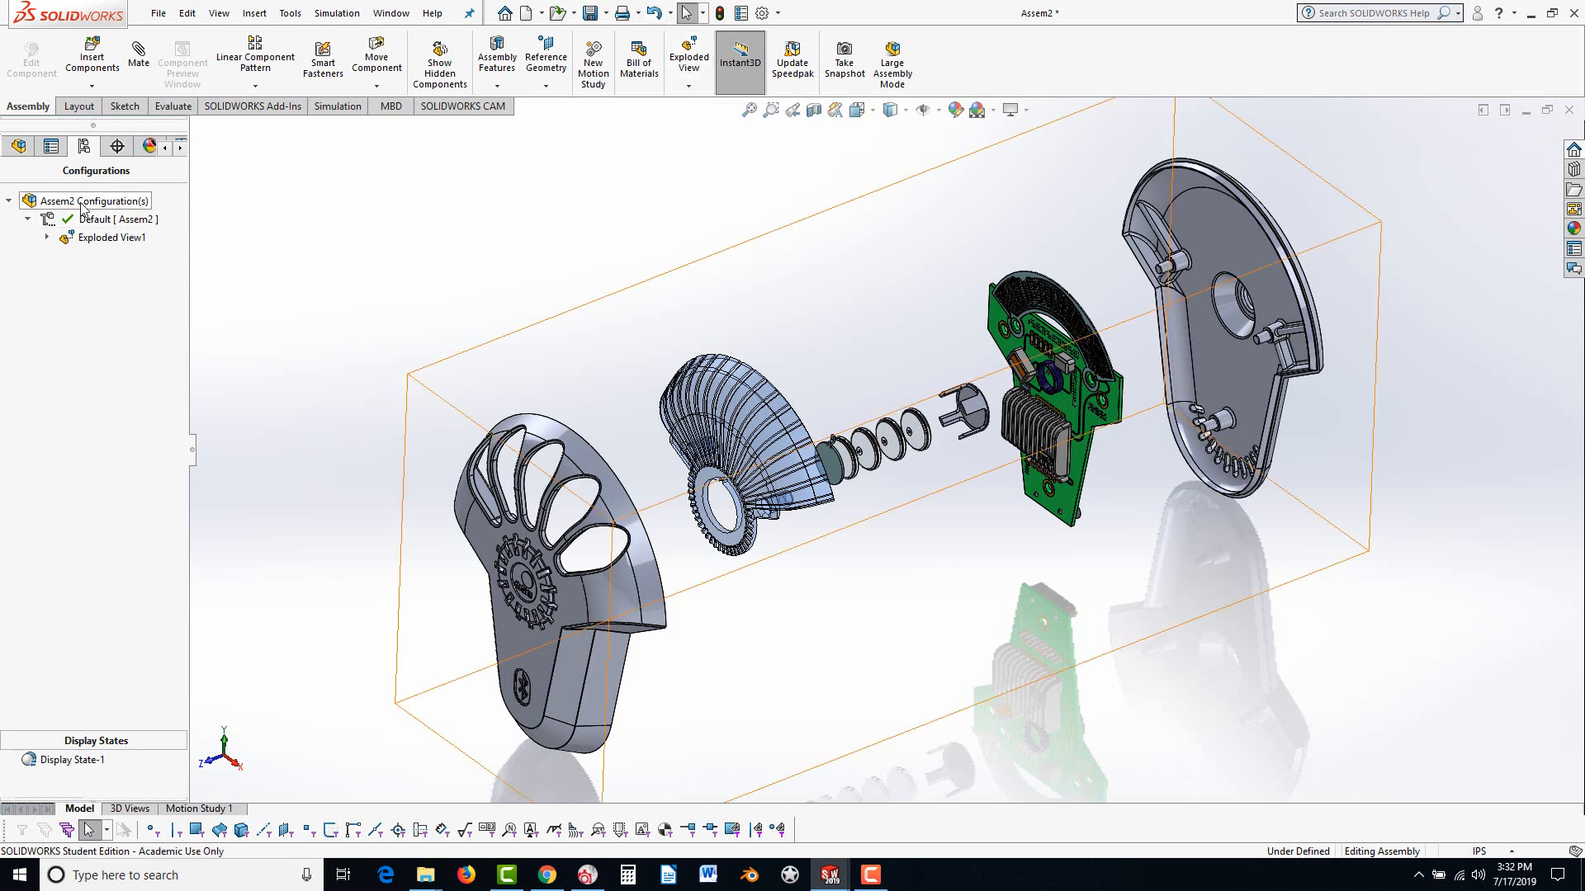
{"action": "right_click", "coordinate": [85, 206]}
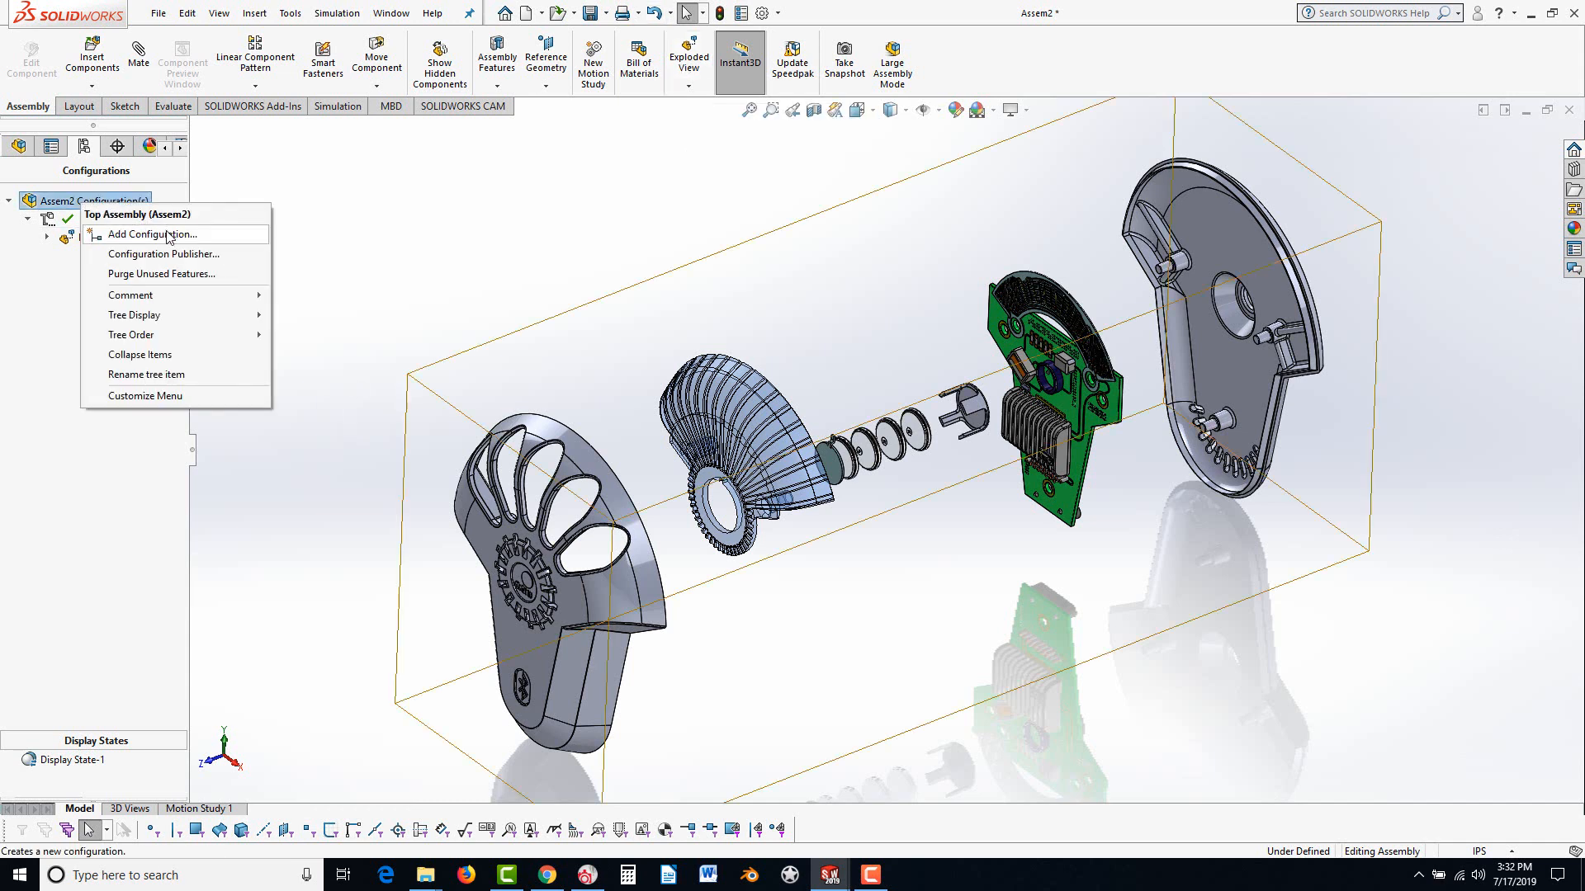
{"action": "left_click", "coordinate": [18, 151]}
Collapse the exploded Assem2 assembly with an animated collapse and move the animation controls clear of the model's feature tree
{"action": "left_click", "coordinate": [18, 148]}
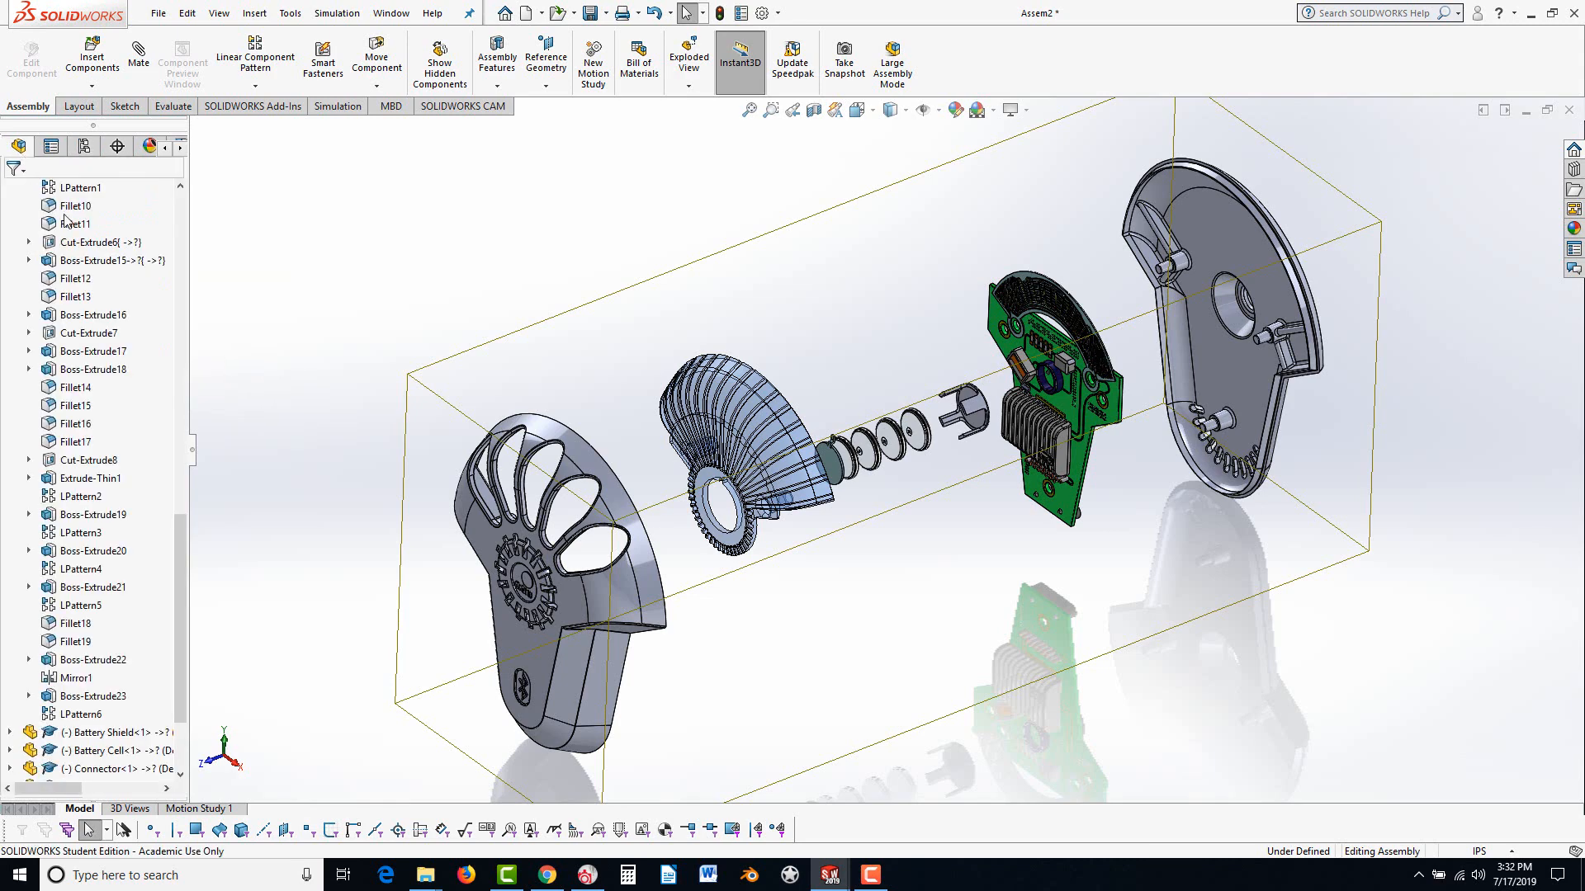
{"action": "left_click_drag", "start_coordinate": [180, 619], "coordinate": [181, 215]}
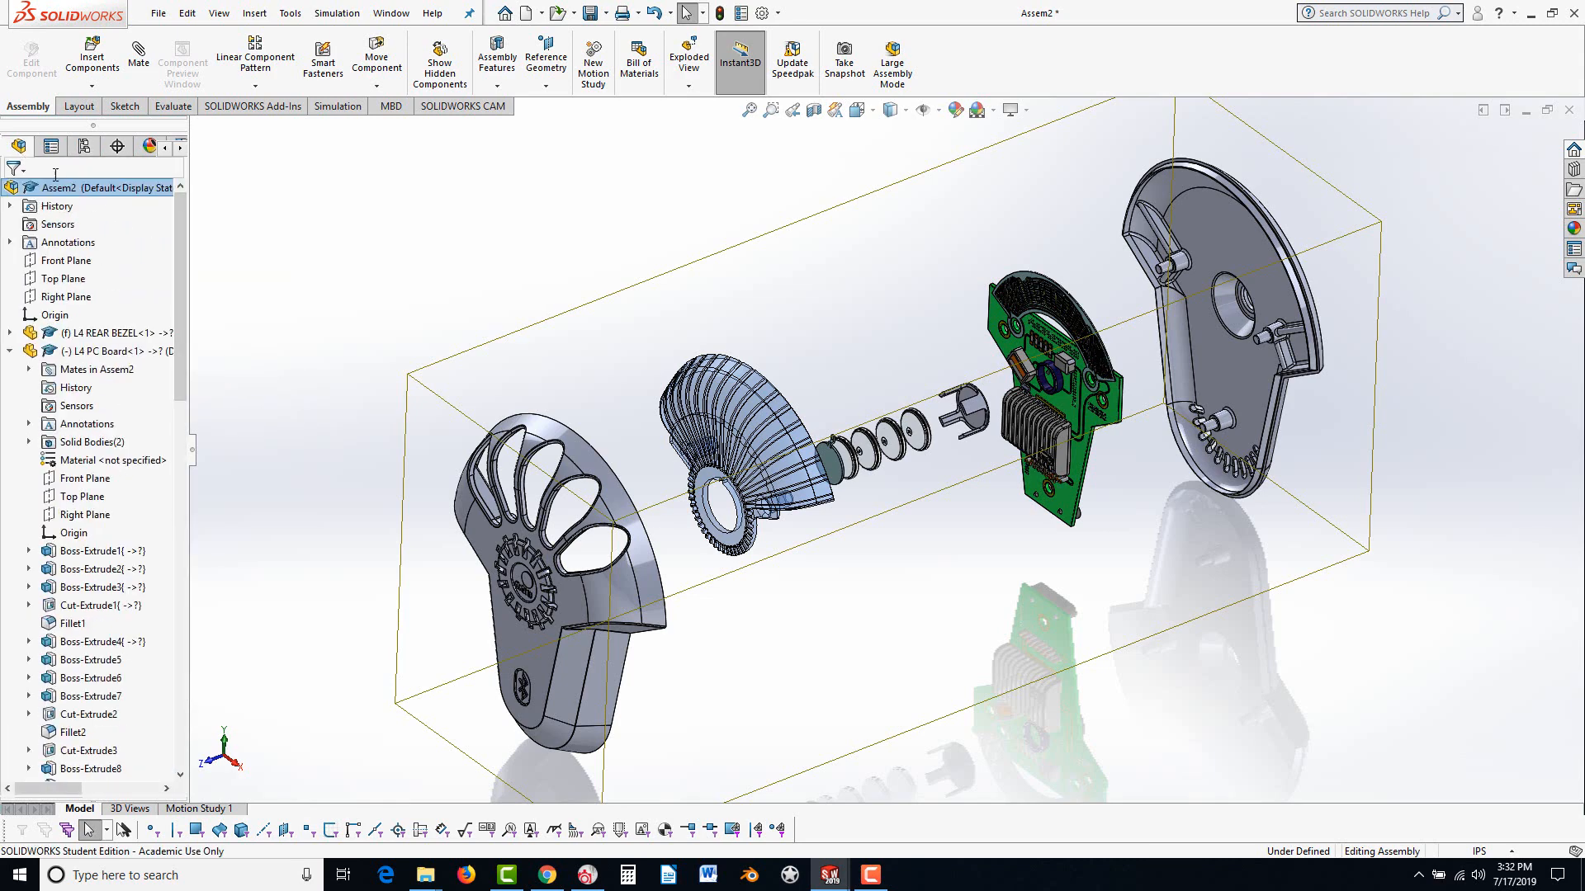
{"action": "right_click", "coordinate": [35, 193]}
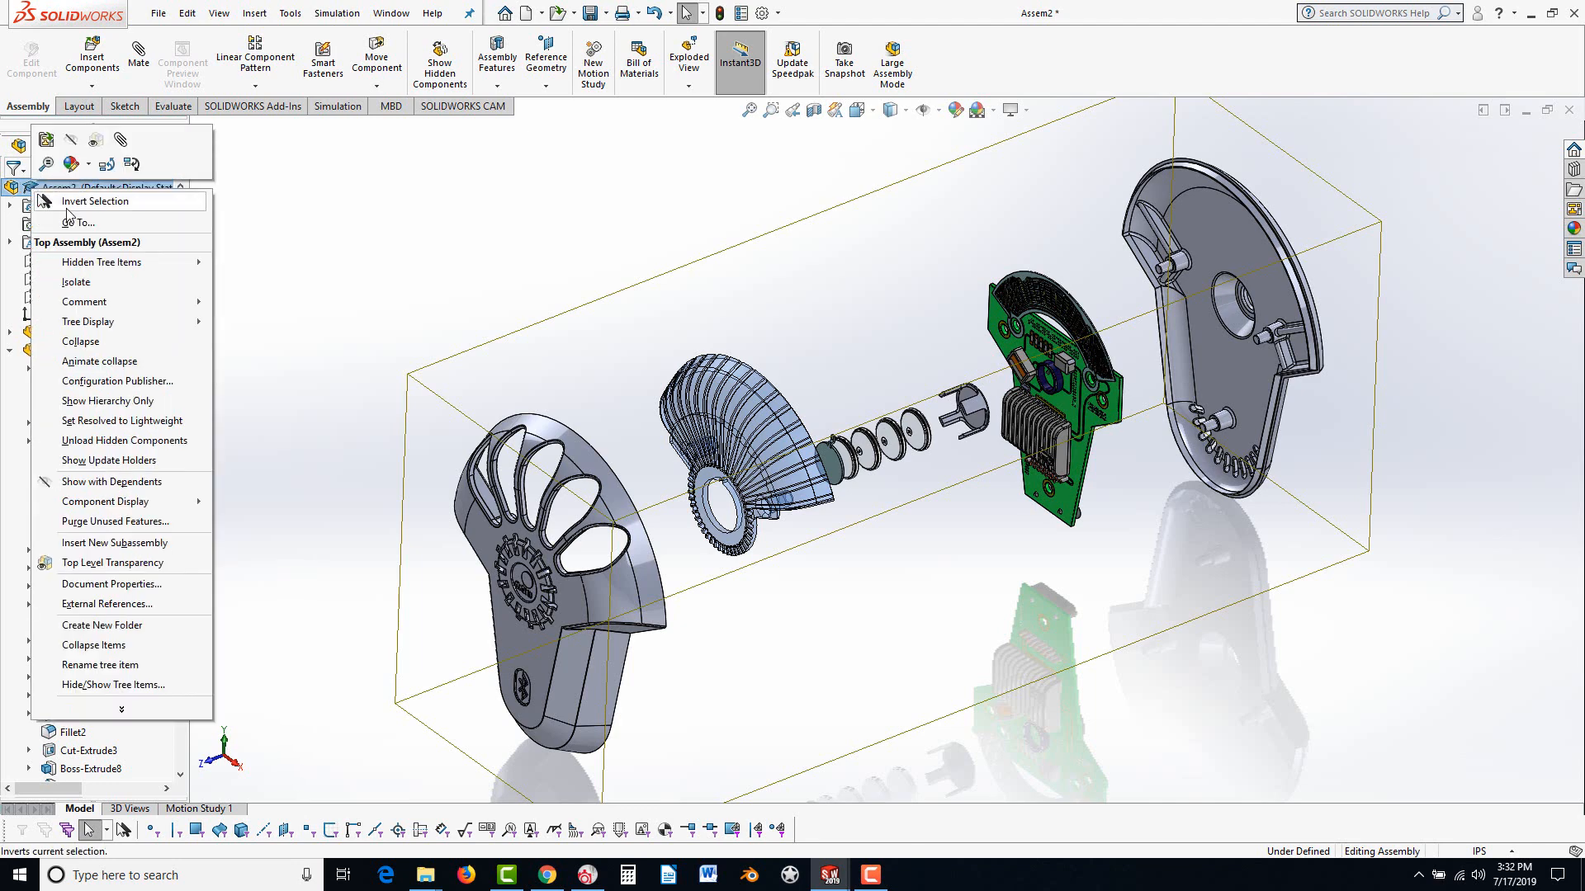
{"action": "left_click", "coordinate": [107, 364]}
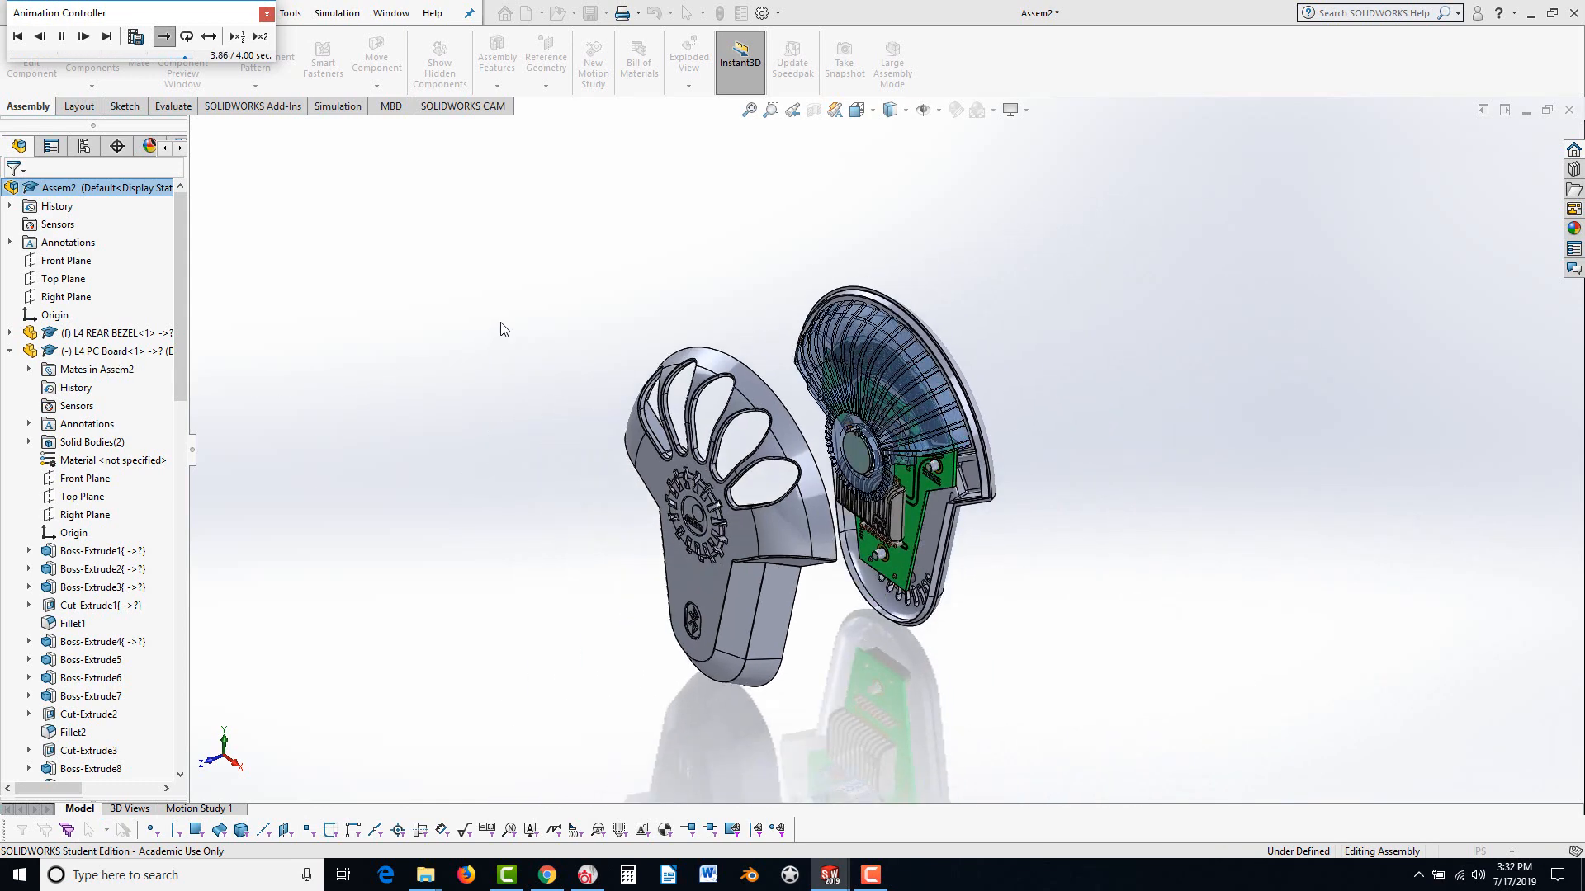
{"action": "left_click_drag", "start_coordinate": [73, 20], "coordinate": [494, 249]}
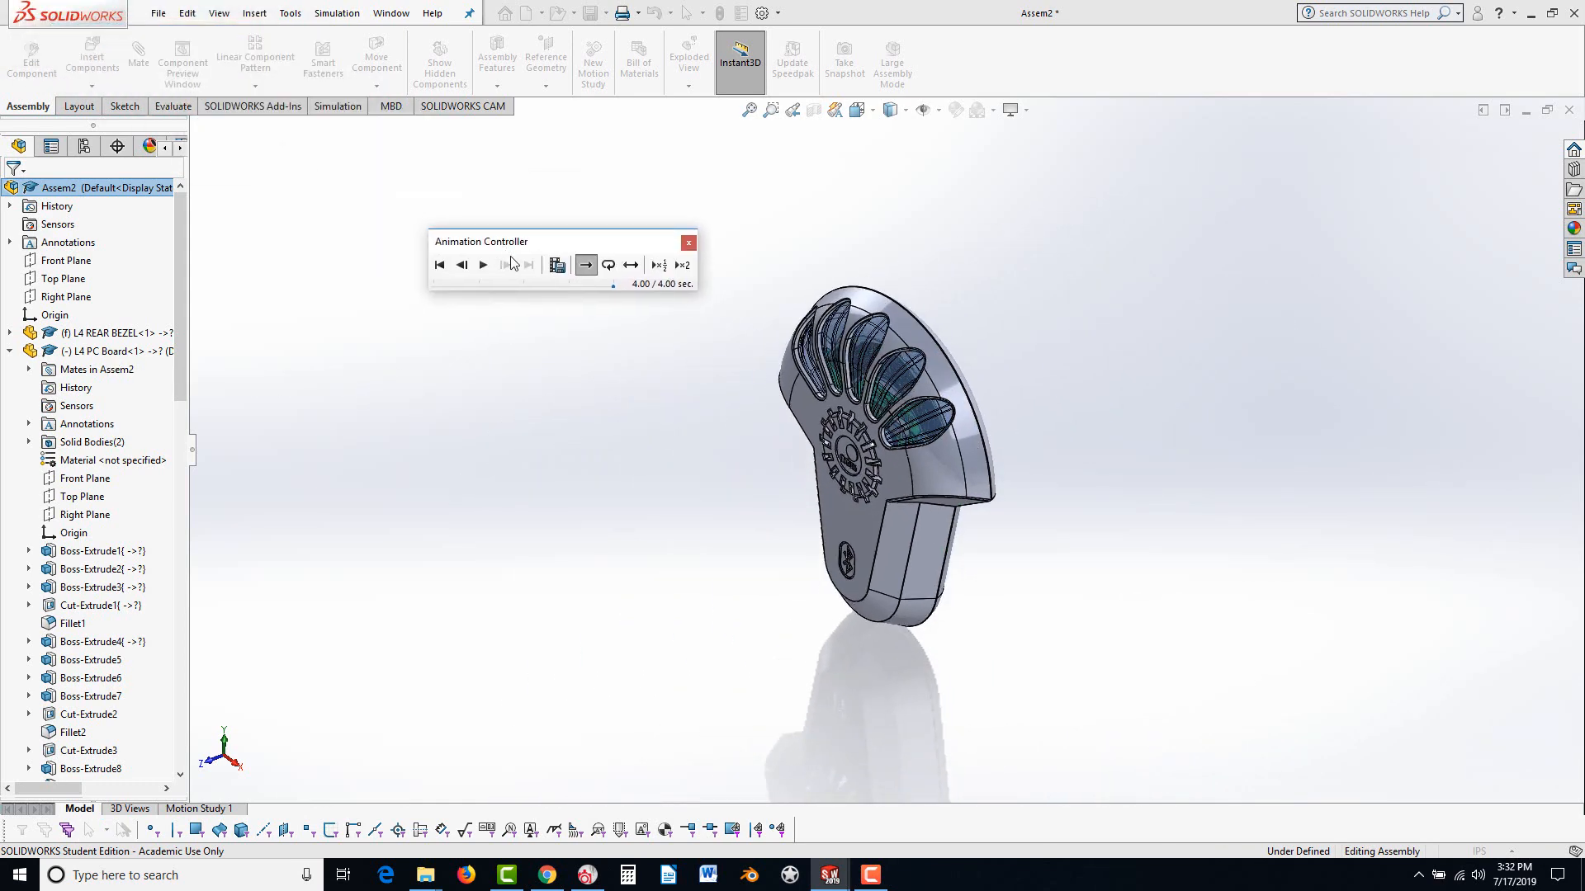
Play the explode animation in reciprocate mode, speed it up to double, and try loop mode before returning to normal playback
{"action": "left_click", "coordinate": [632, 266]}
{"action": "left_click", "coordinate": [483, 265]}
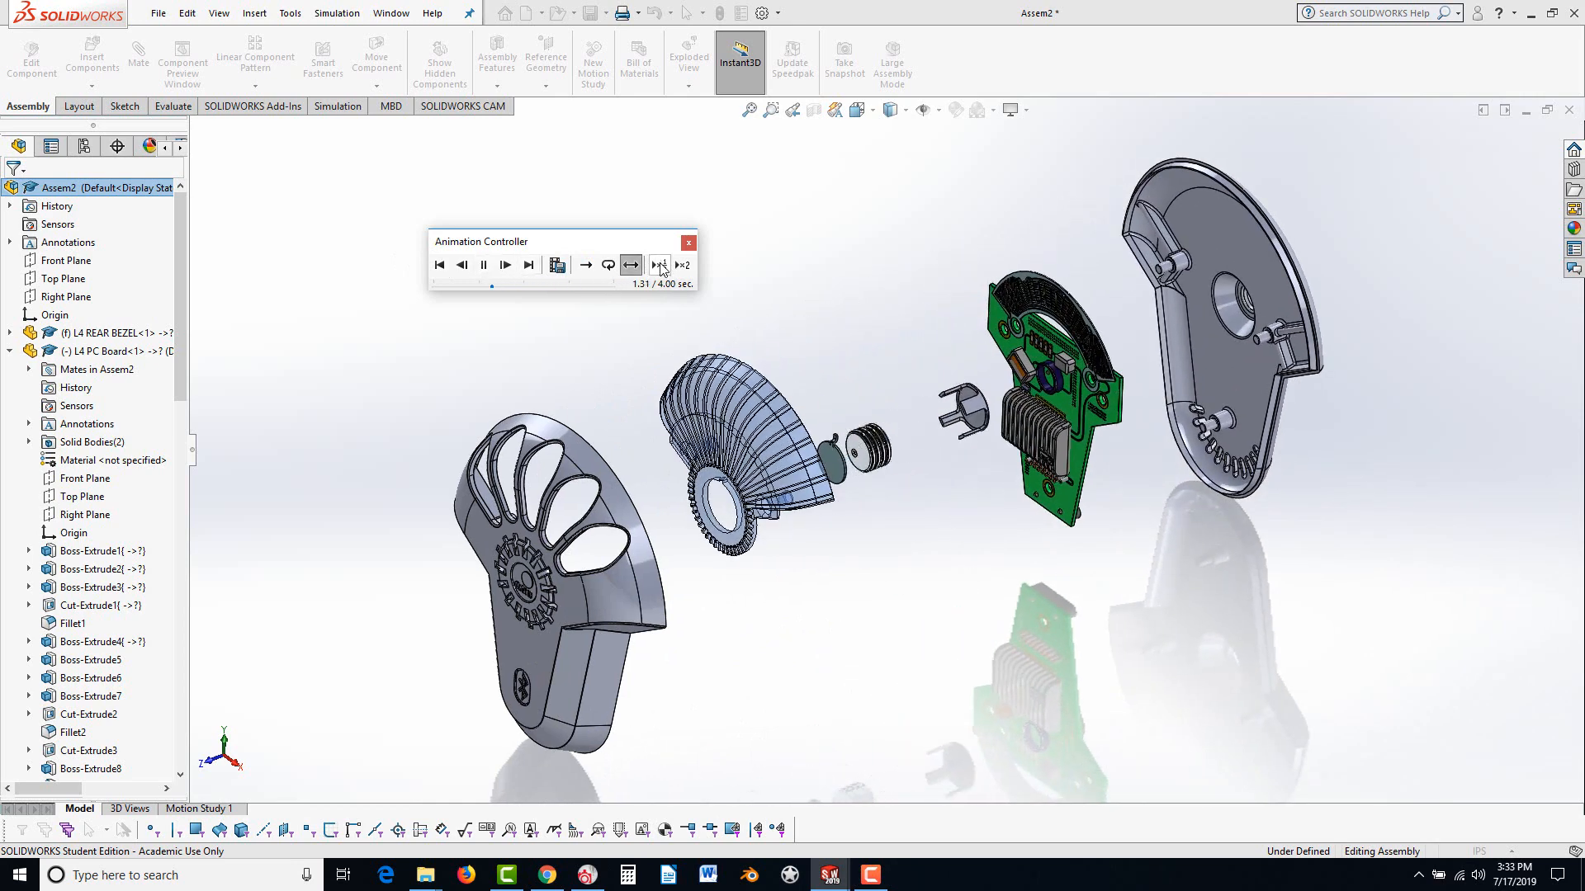
{"action": "left_click", "coordinate": [690, 264]}
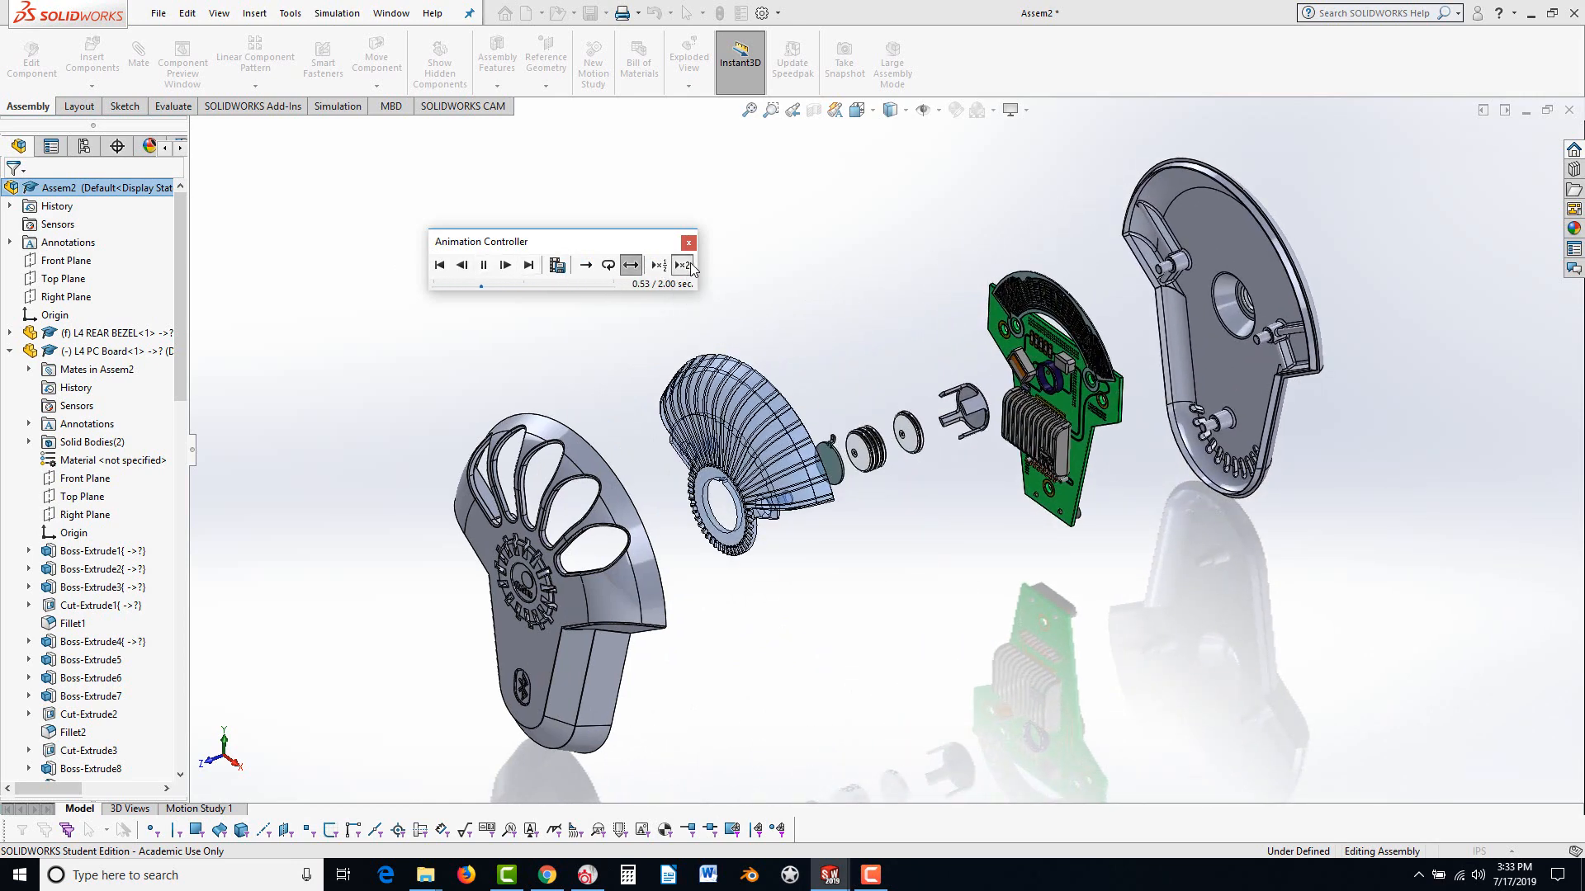
{"action": "left_click", "coordinate": [607, 265]}
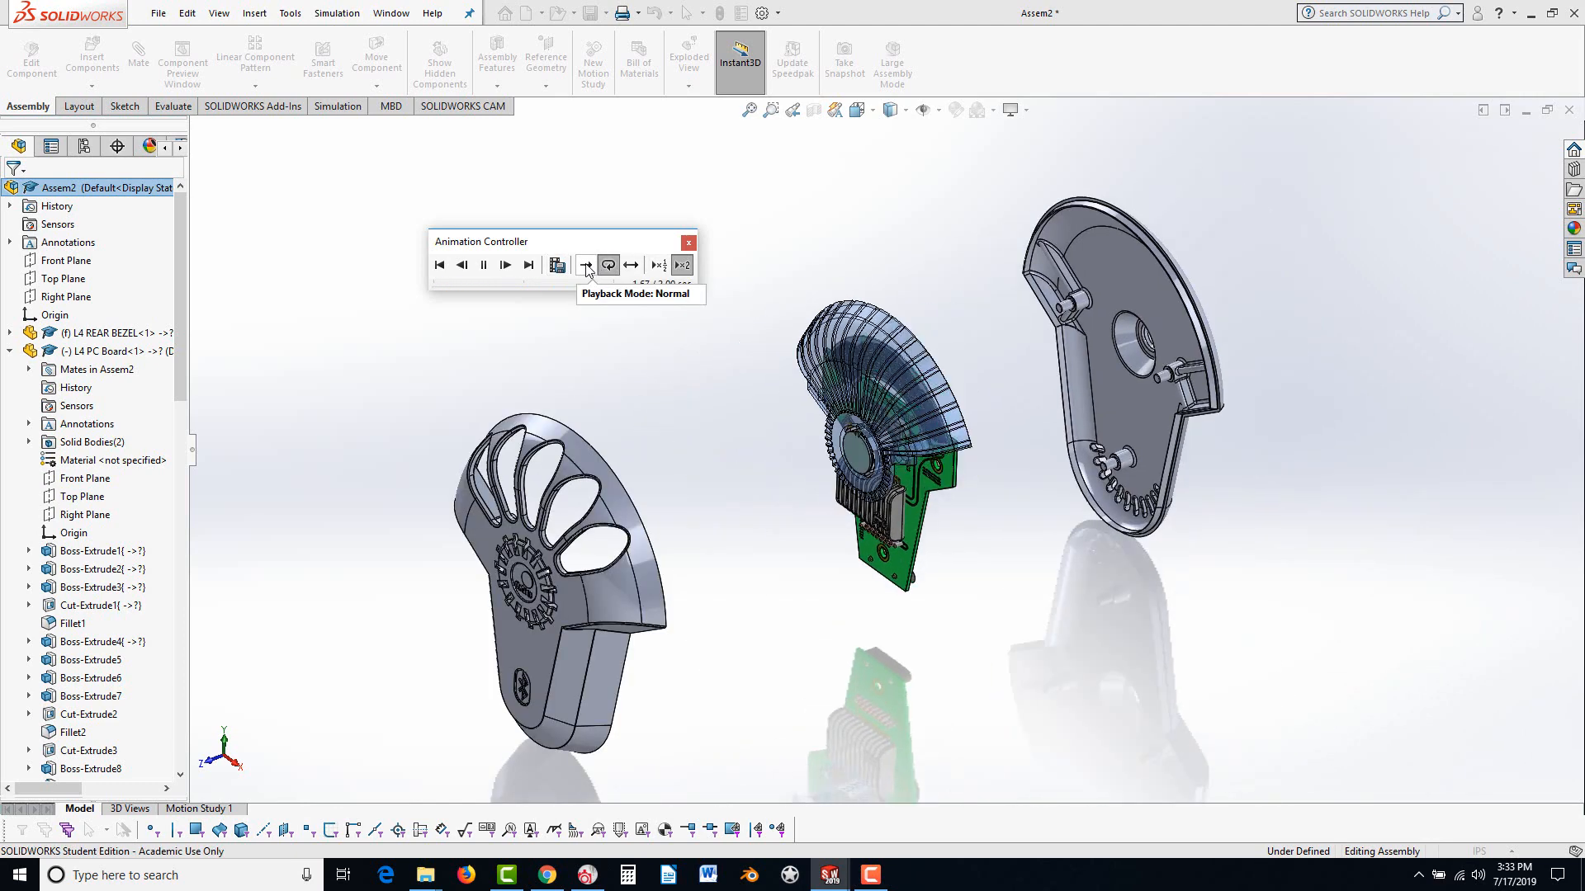
{"action": "left_click", "coordinate": [586, 265]}
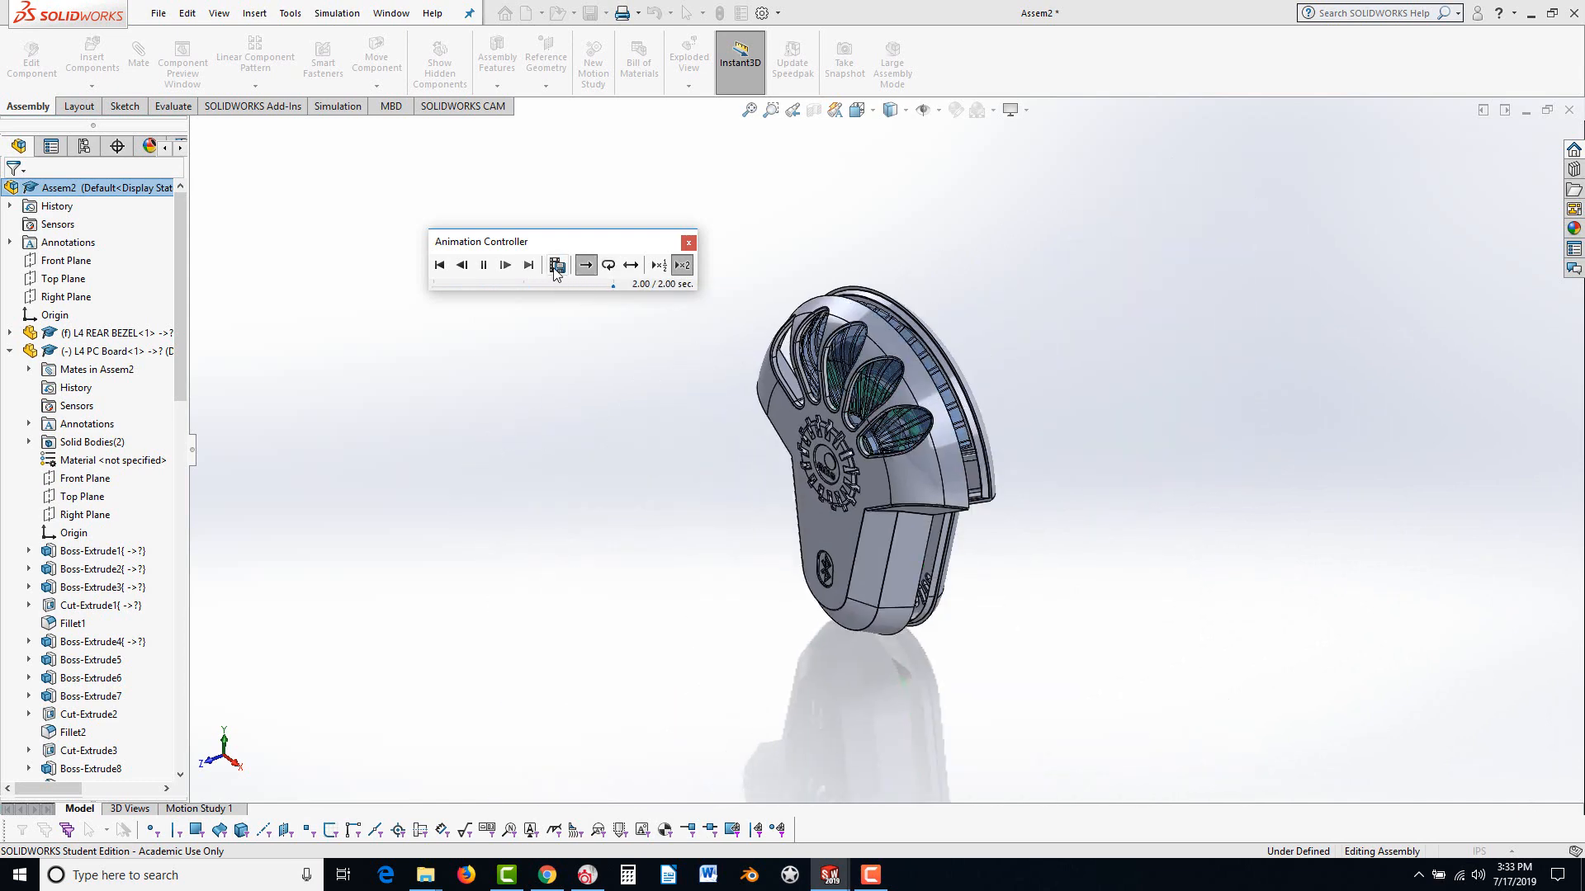
Review the file types offered for saving the animation without saving it, and close the animation controls
{"action": "left_click", "coordinate": [556, 266]}
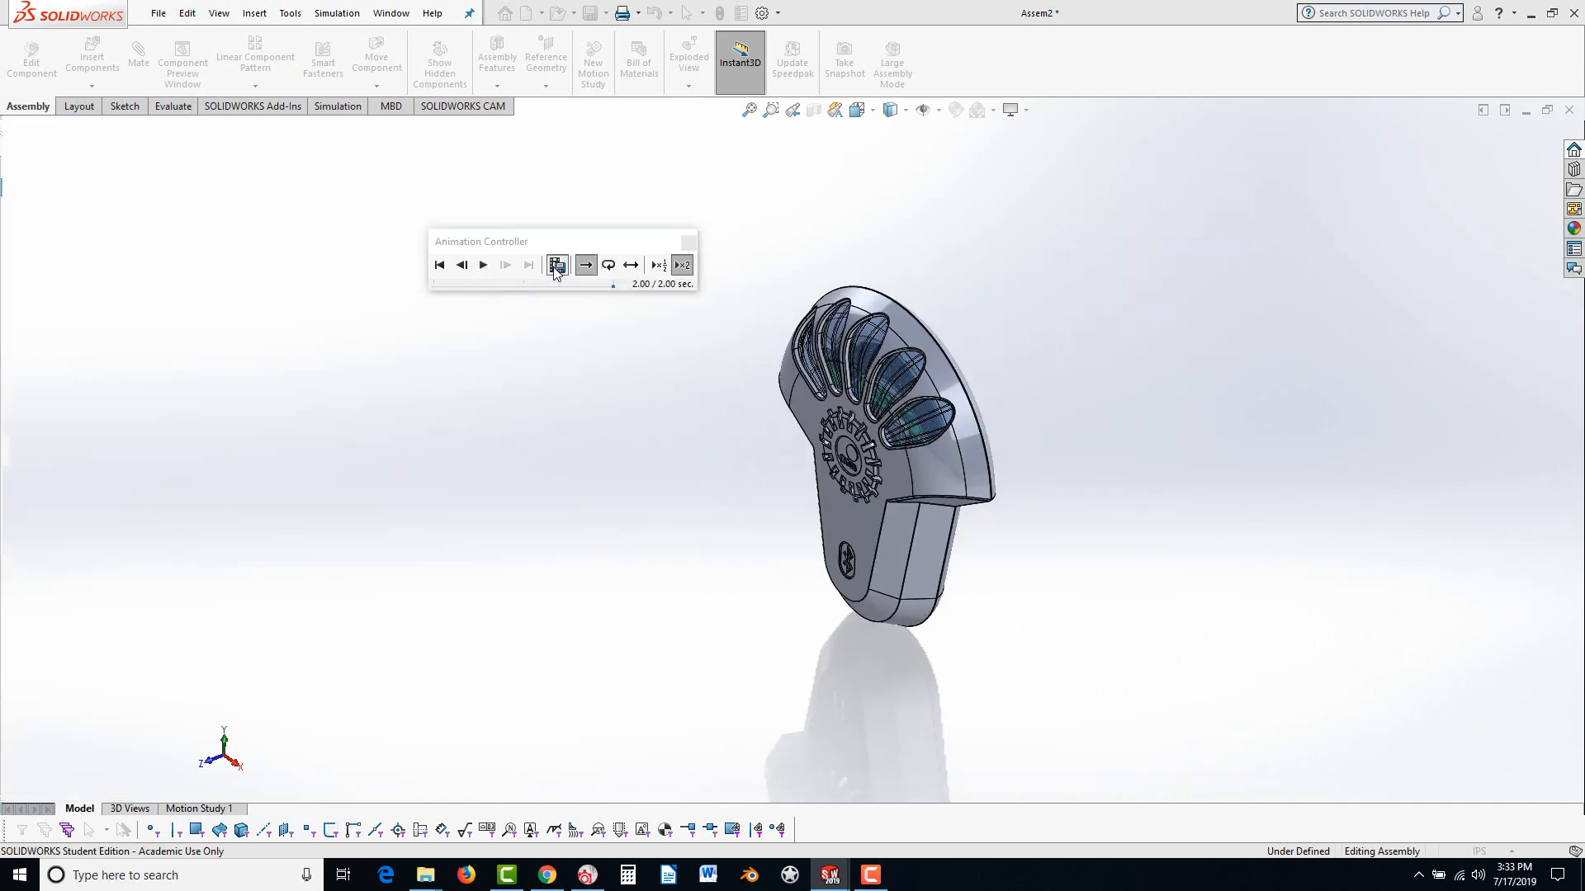
{"action": "left_click", "coordinate": [533, 272]}
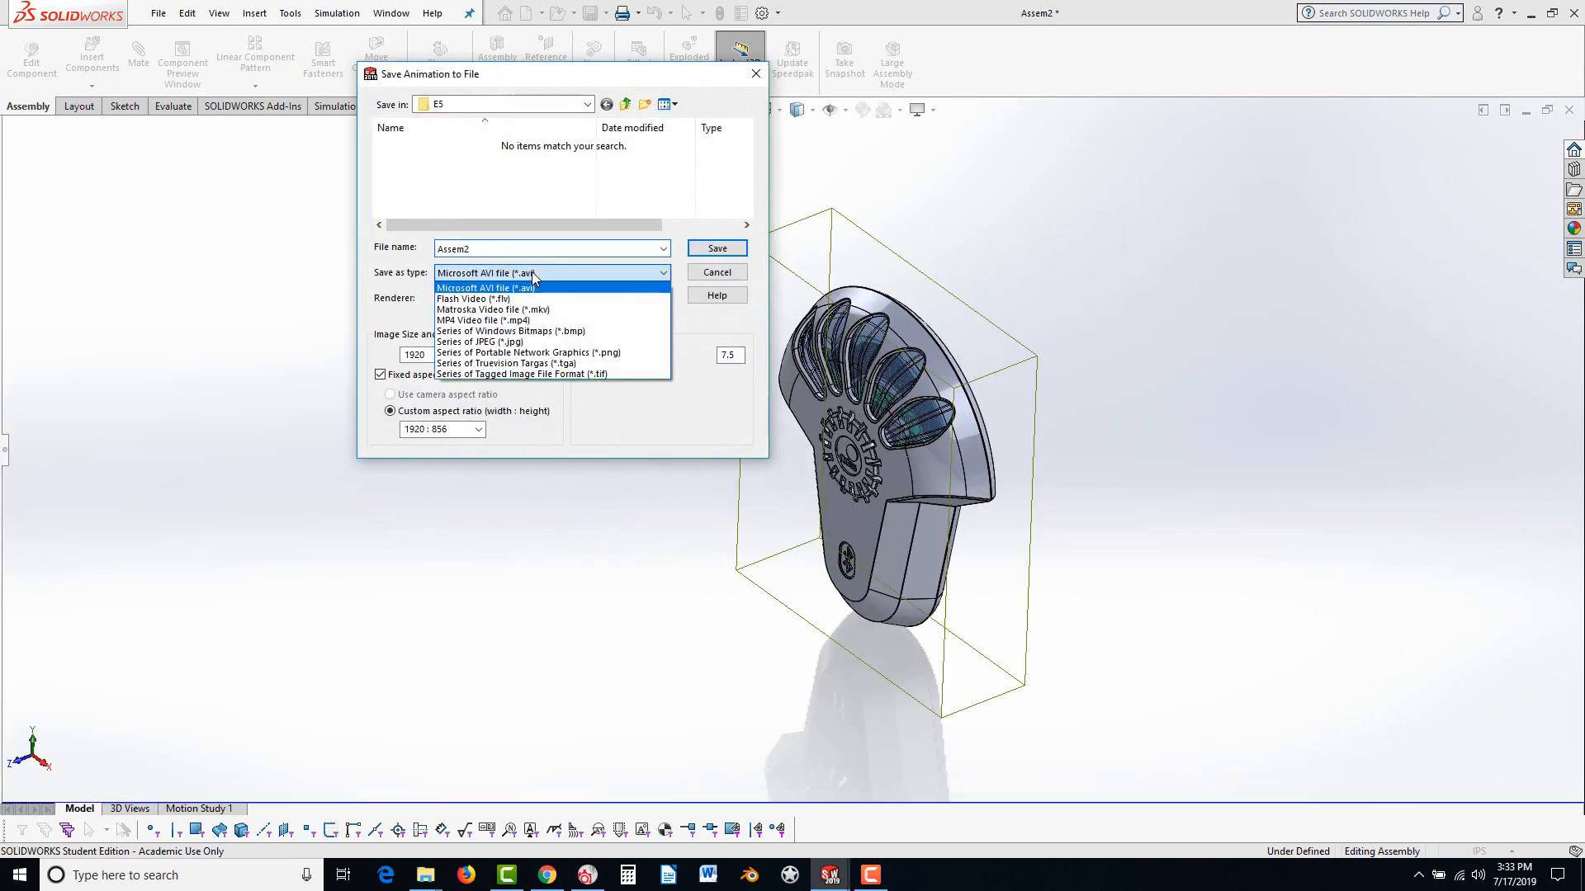
{"action": "left_click", "coordinate": [715, 272]}
{"action": "left_click", "coordinate": [714, 273]}
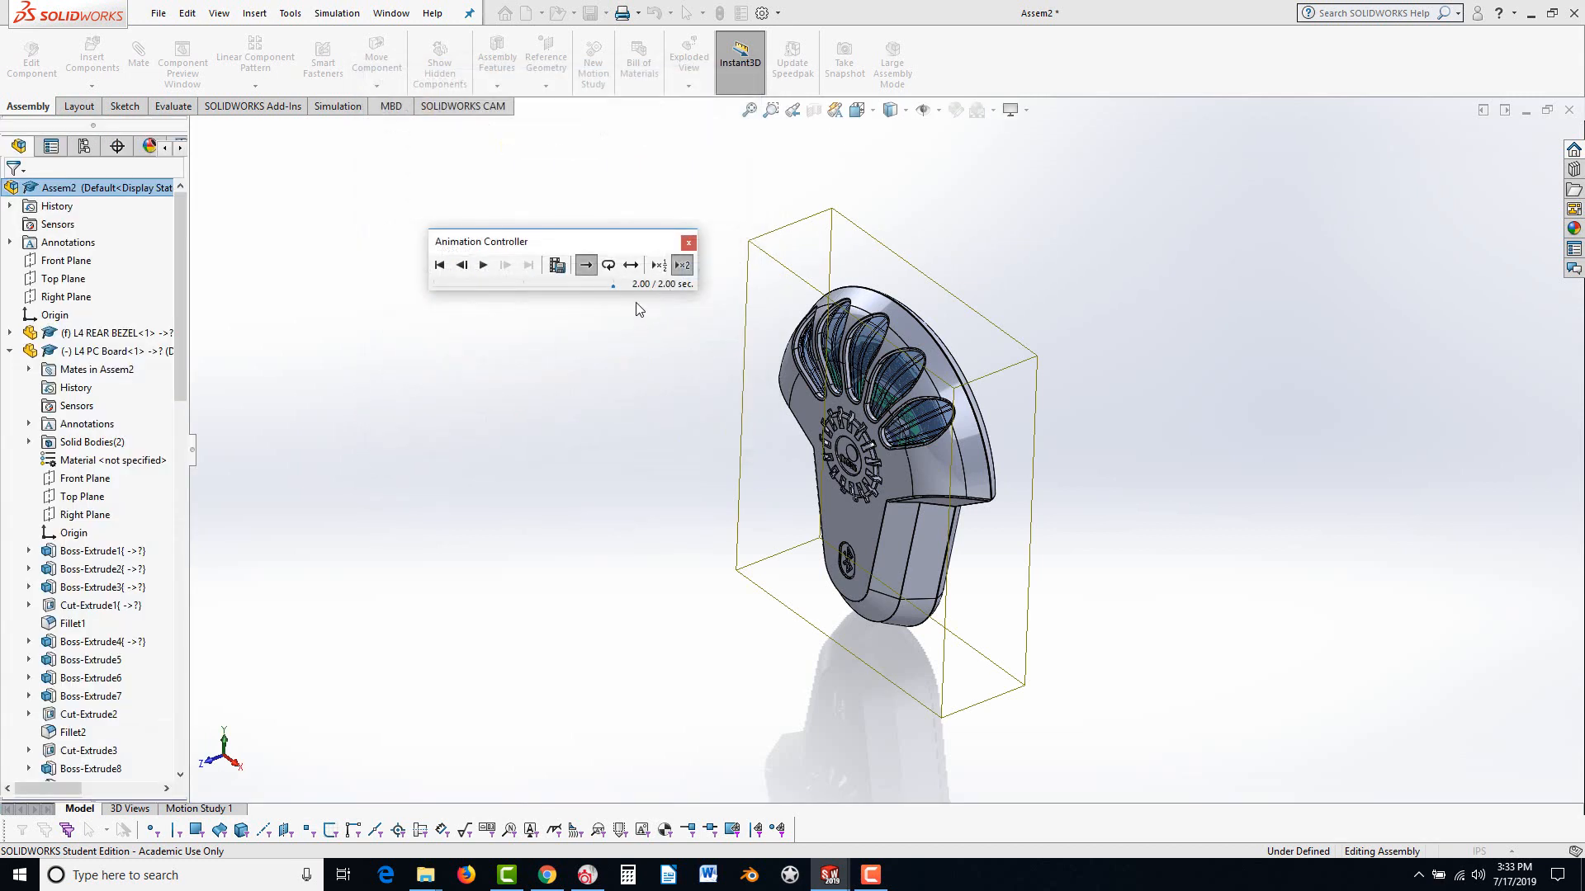
{"action": "left_click", "coordinate": [688, 244]}
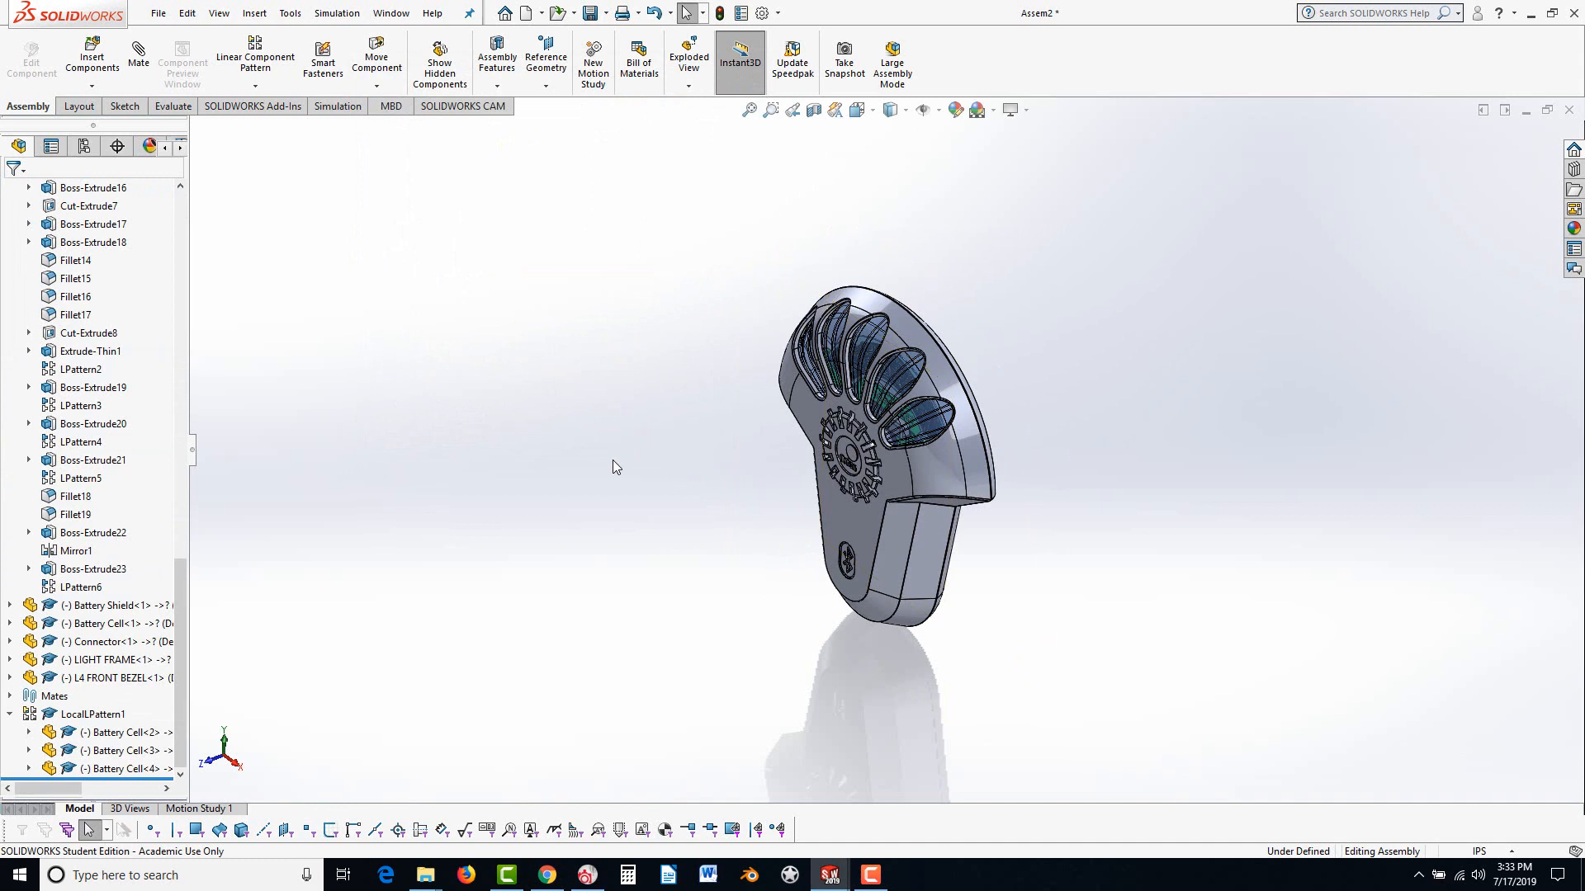
{"action": "scroll", "coordinate": [959, 368], "scroll_direction": "down", "scroll_amount": 2}
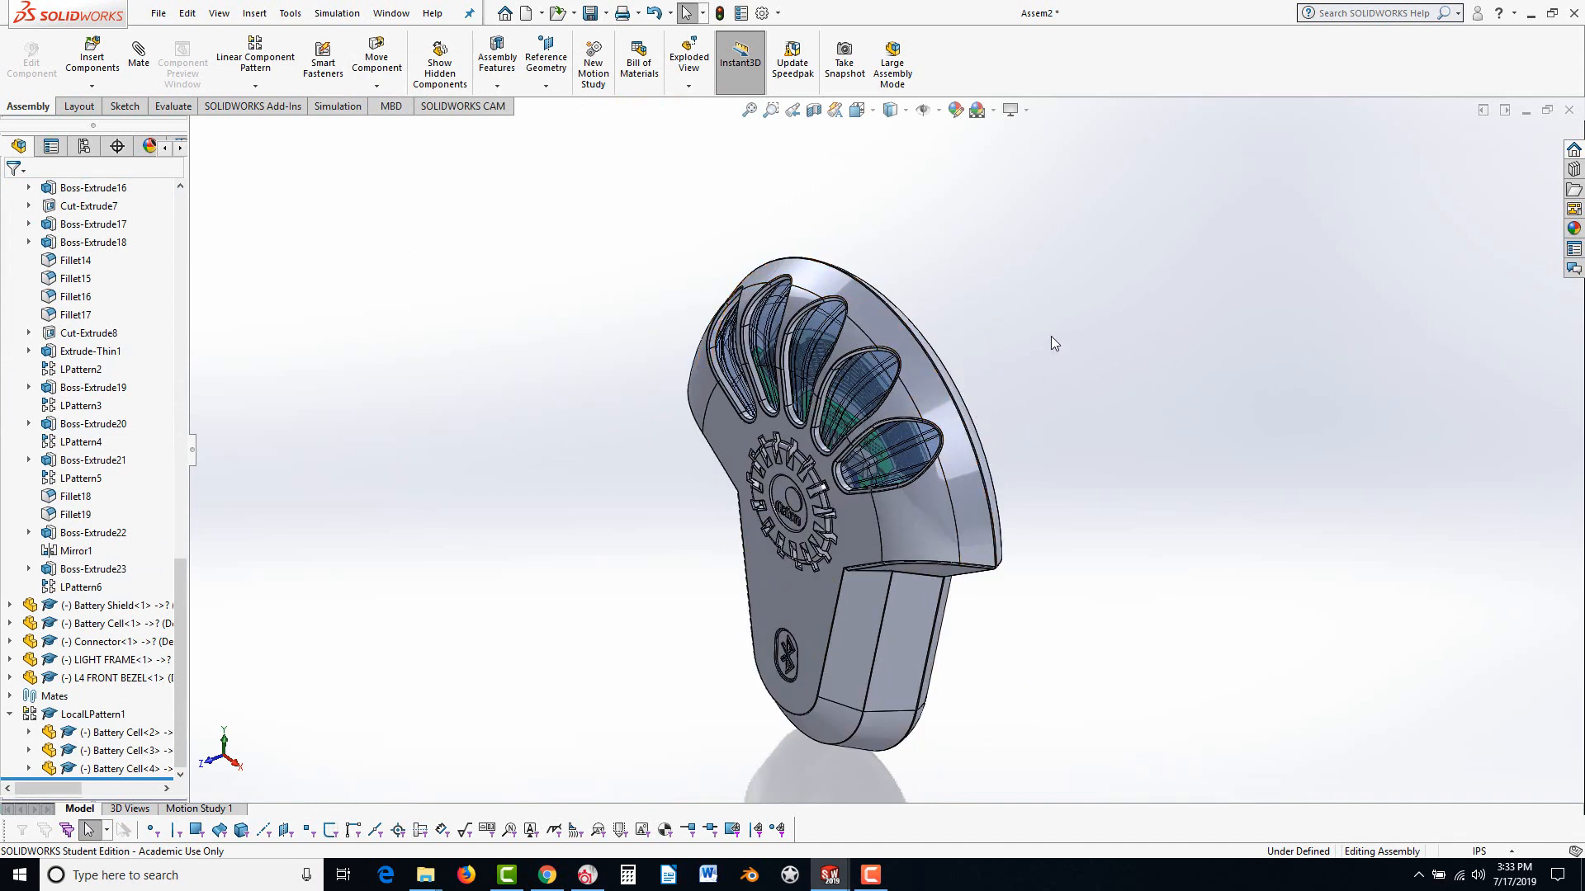
{"action": "left_click", "coordinate": [870, 875]}
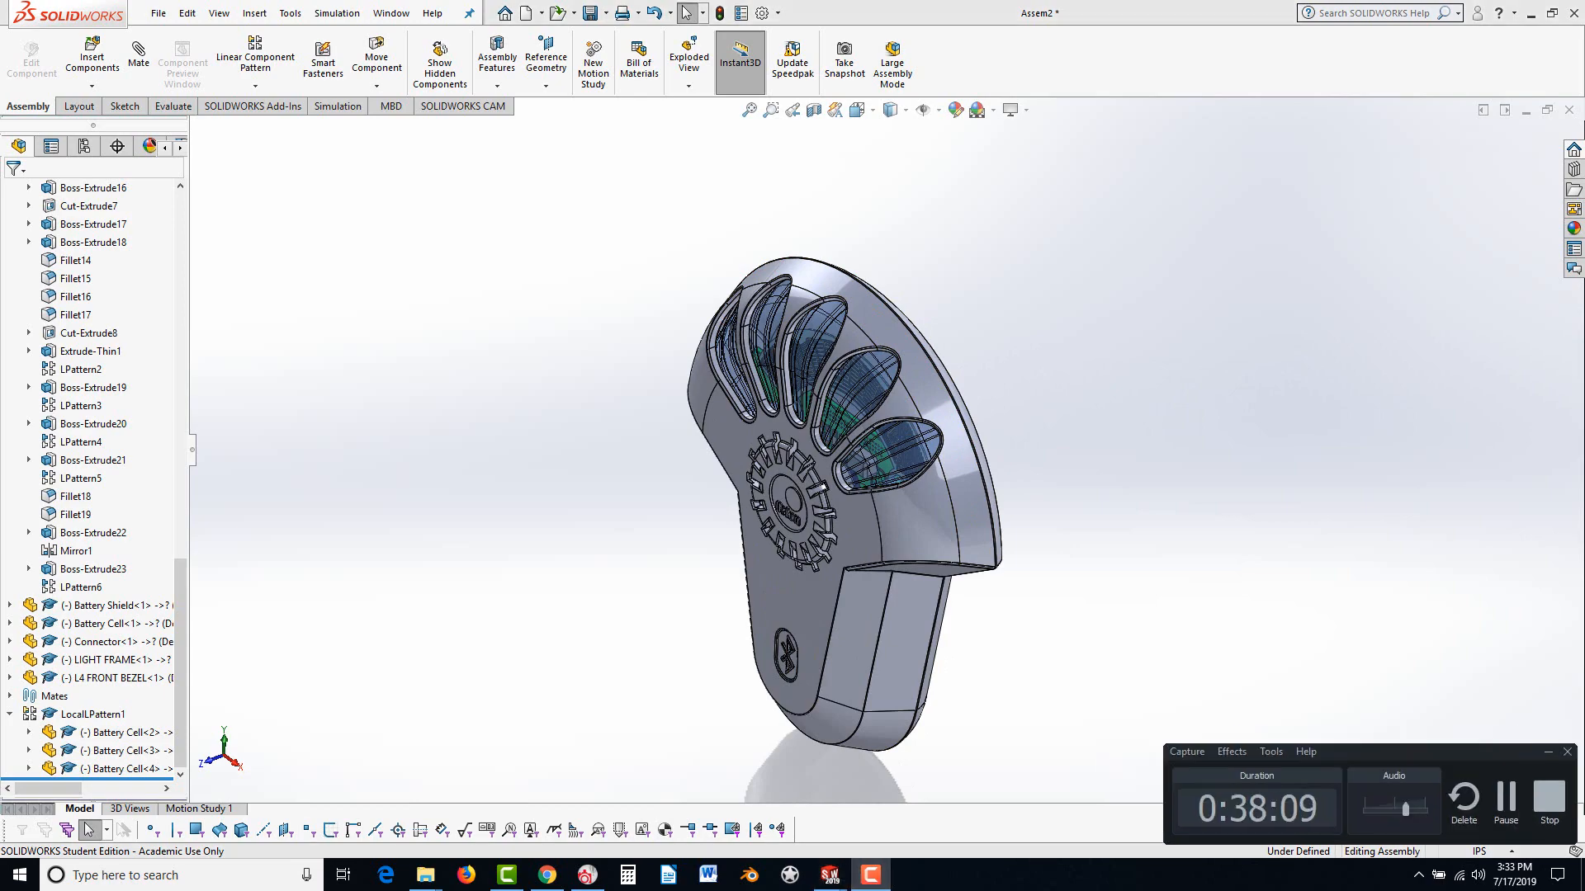